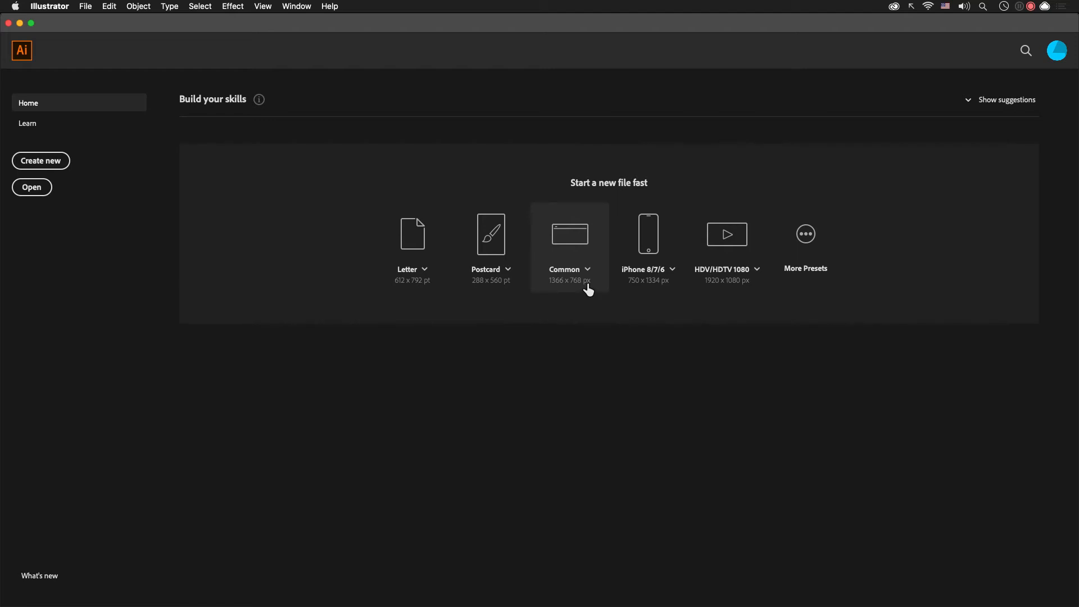
click(571, 248)
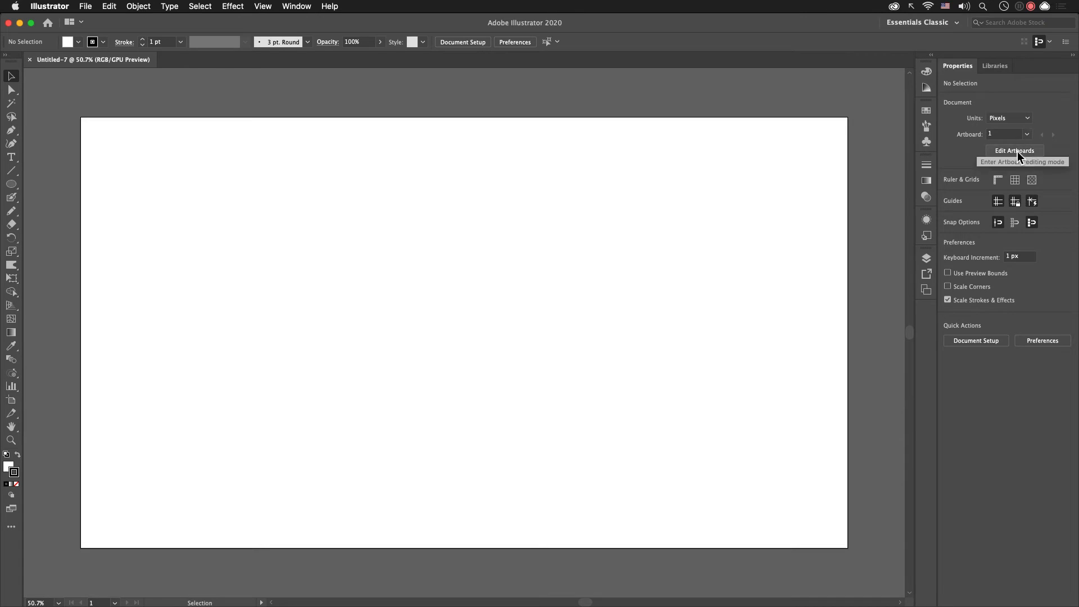
click(1015, 150)
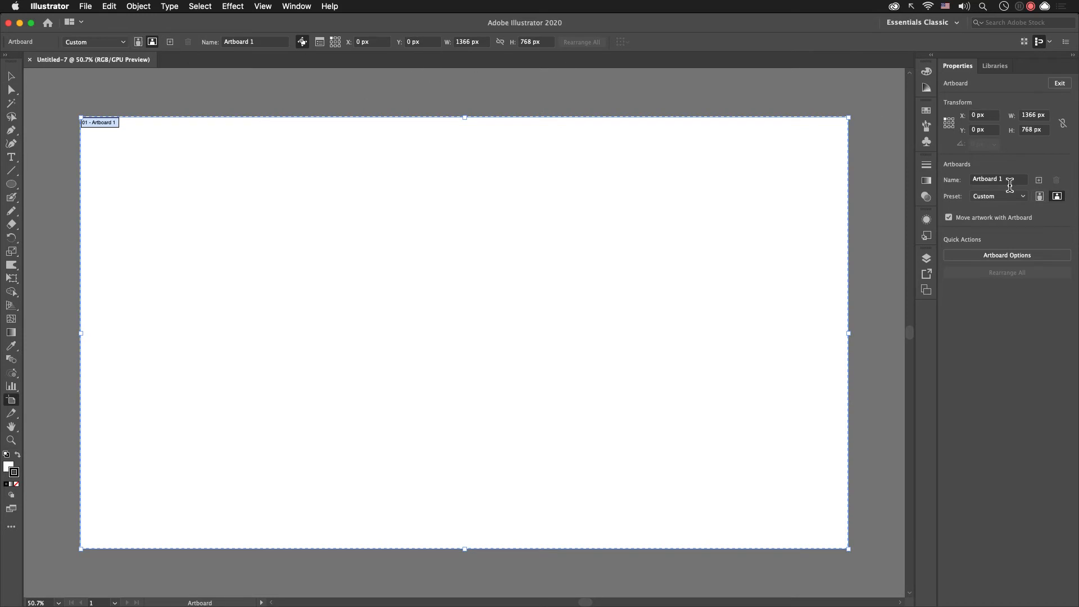
key(Escape)
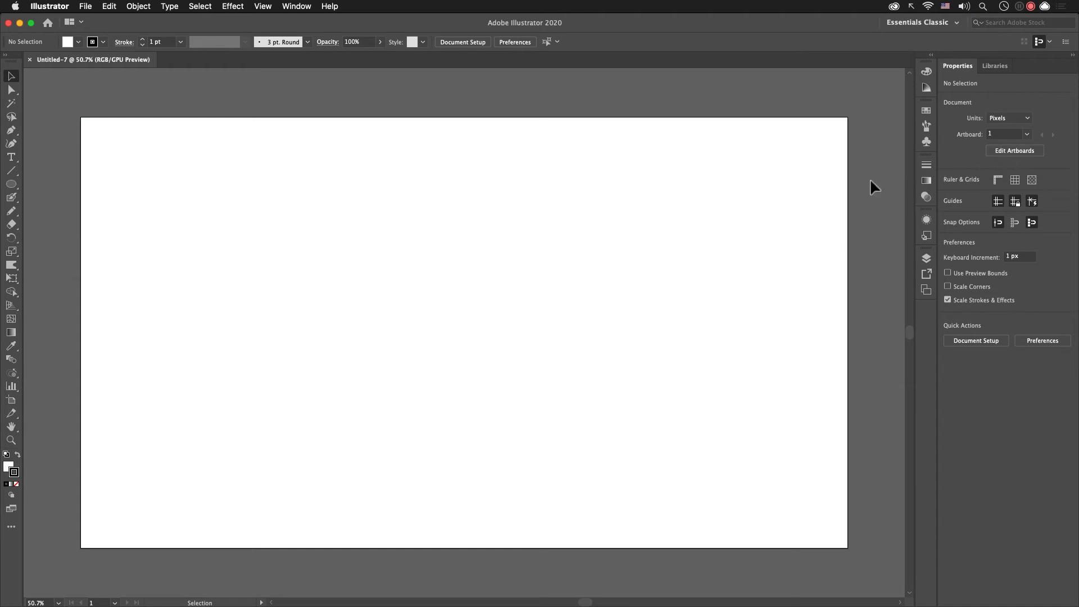
key(shift+o)
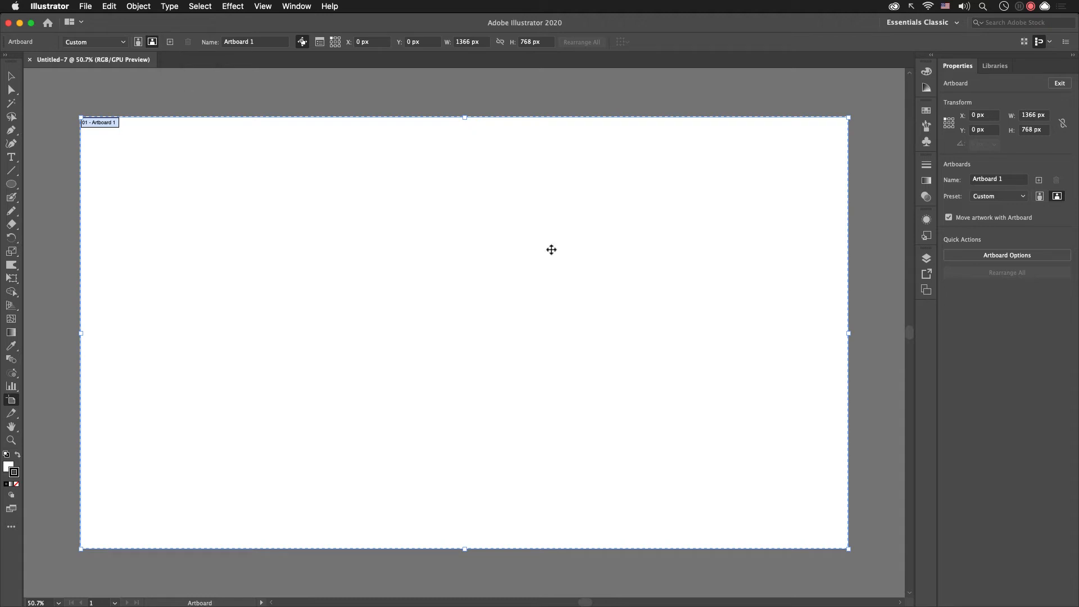
key(super+w)
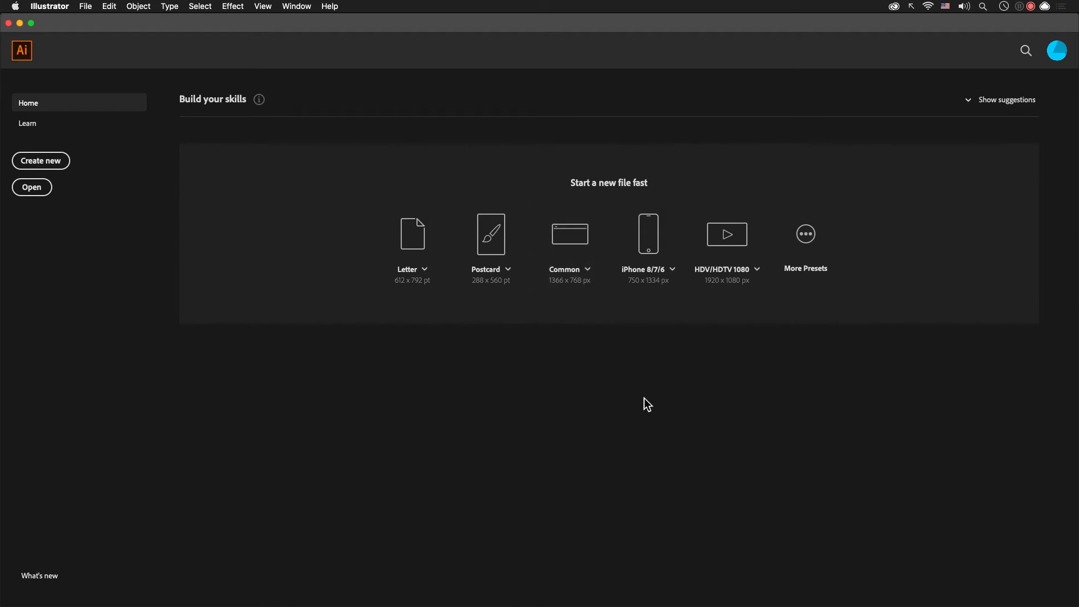
Step: Create a new web document from the Common 1366 x 768 px preset with 10 artboards and show the first artboard
key(super+n)
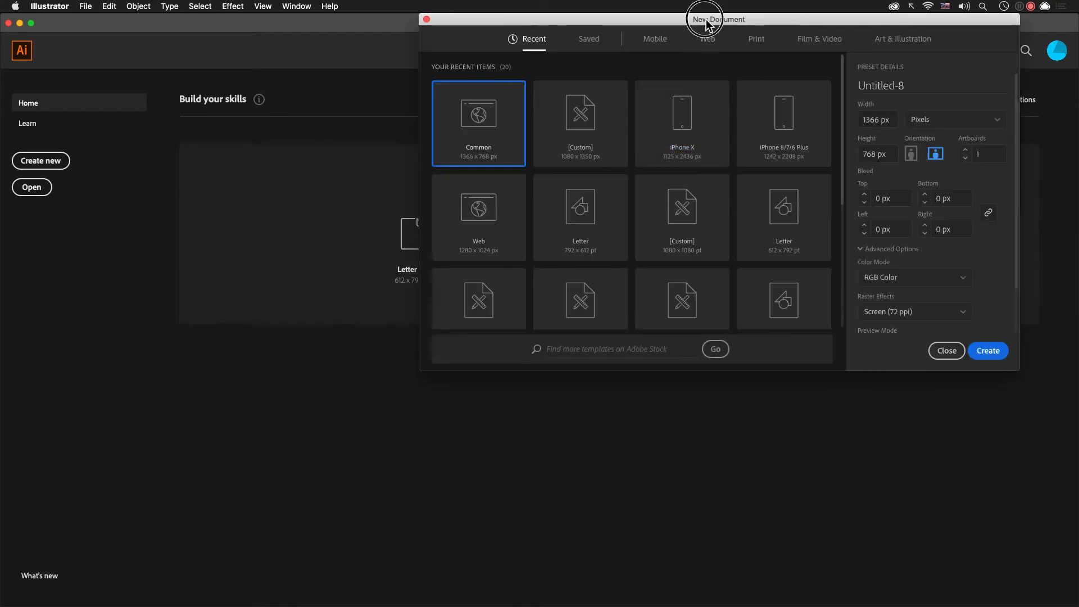
drag(706, 22, 542, 142)
click(544, 157)
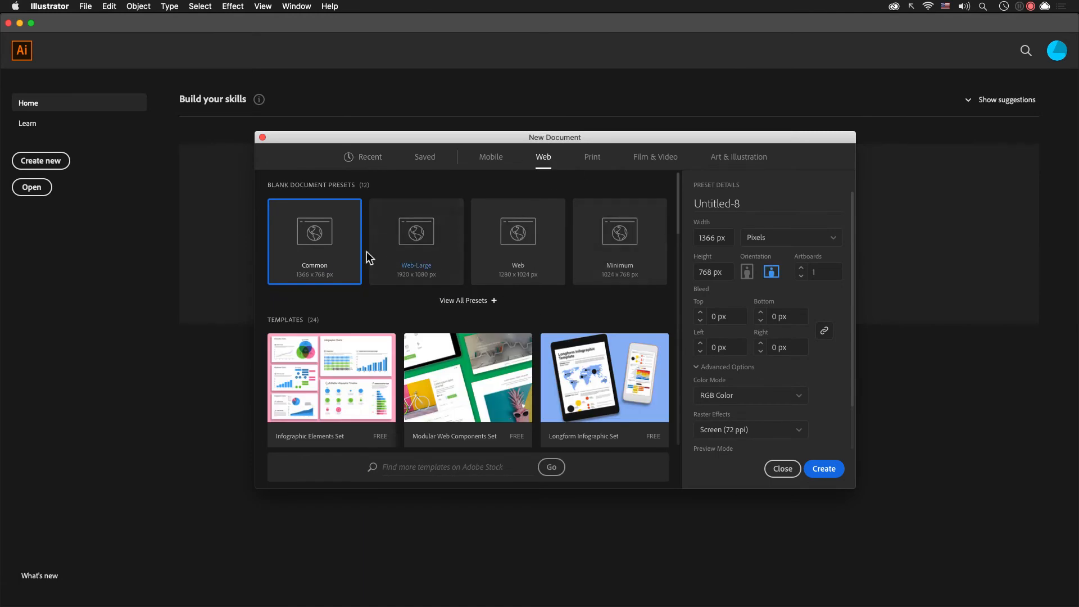
click(832, 272)
text(10)
click(834, 472)
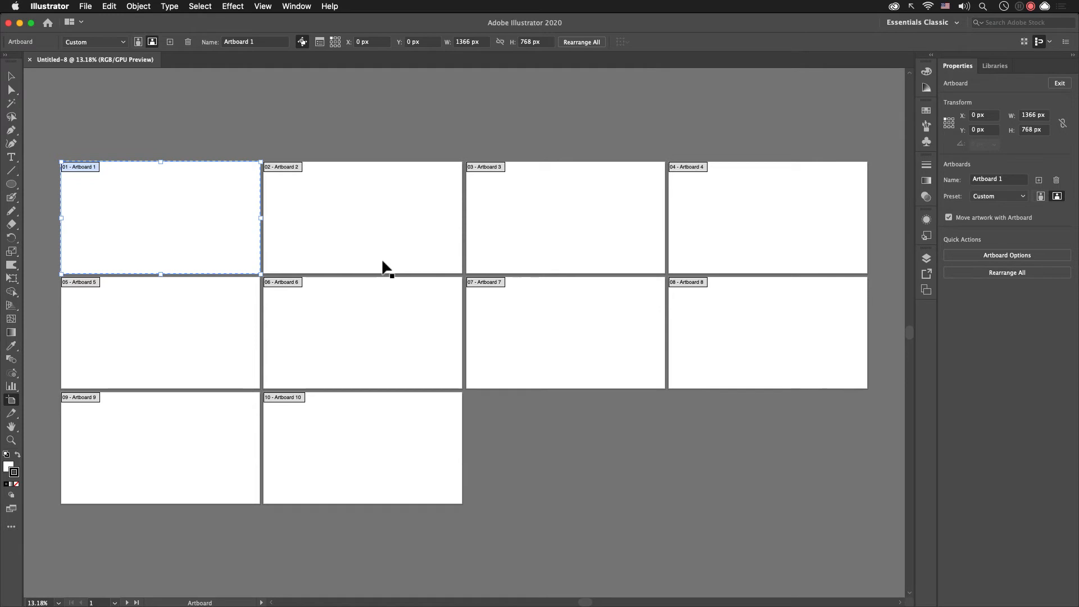
key(Escape)
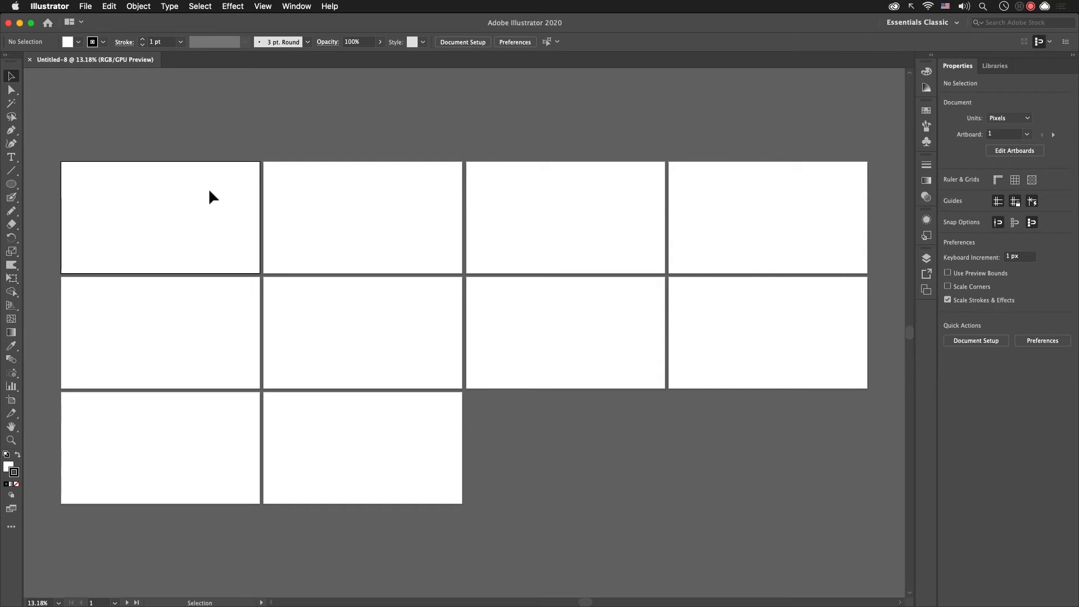
key(super+0)
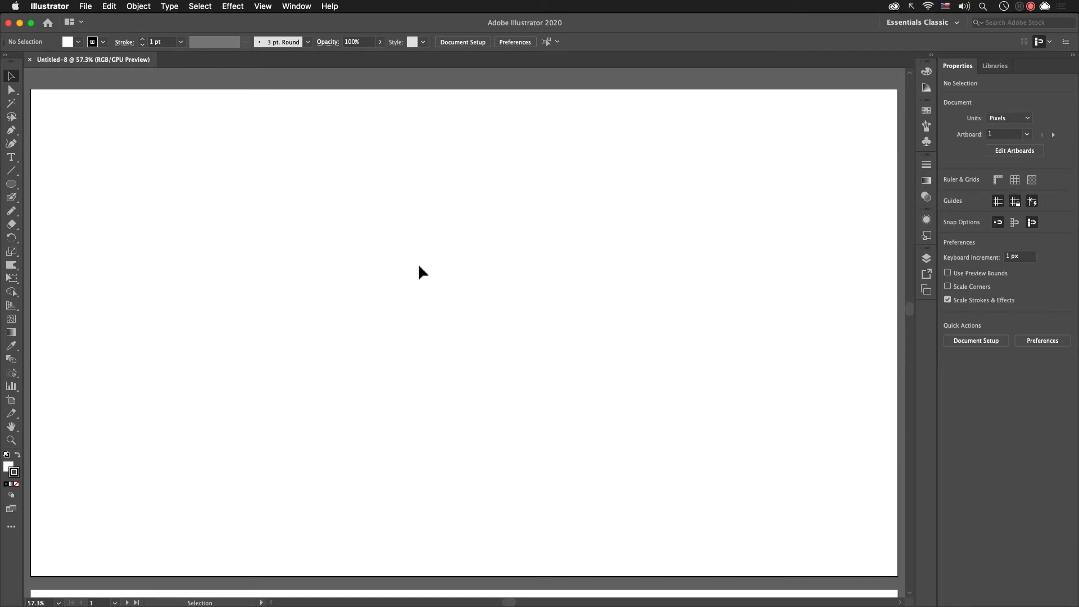
Step: Switch to Chrome and capture a screen region around one train sketch in the Quick, Draw! train drawings
key(super+Tab)
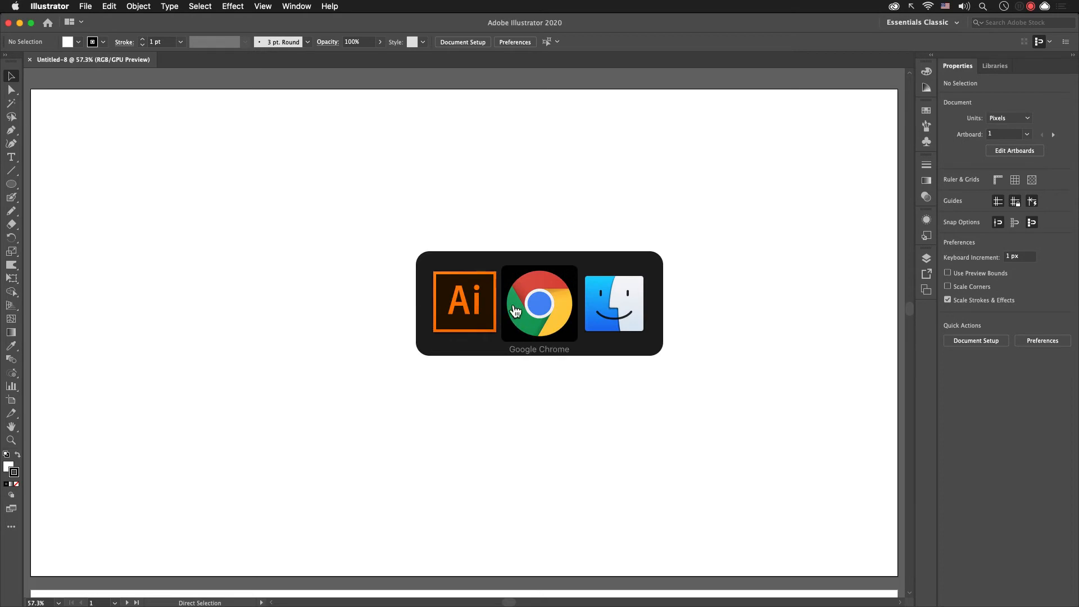
click(545, 315)
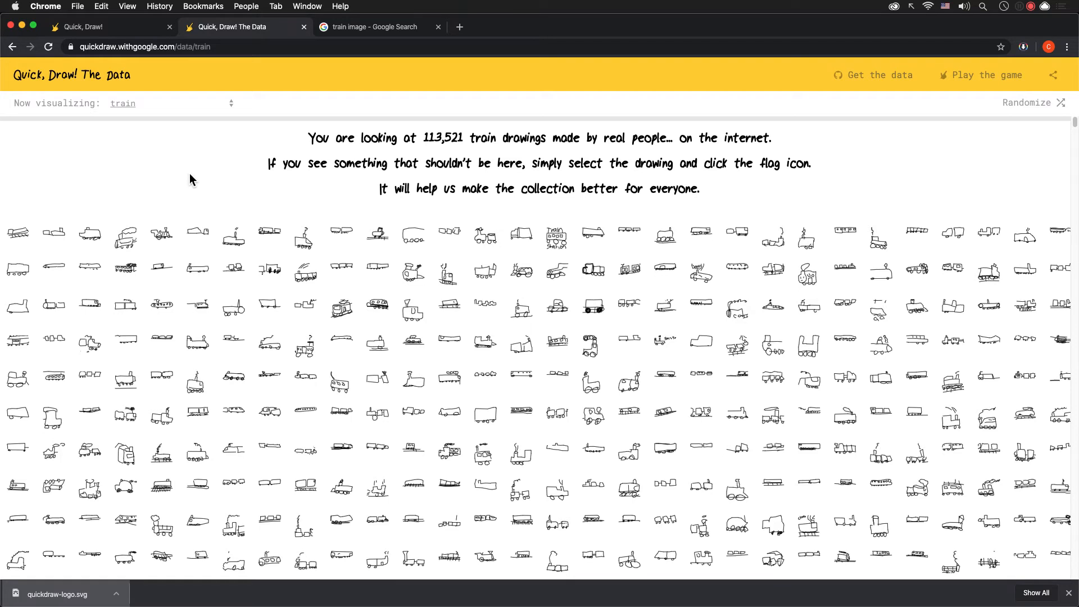
scroll(304, 248, down, 5)
scroll(309, 265, up, 5)
key(super+shift+4)
drag(283, 256, 342, 307)
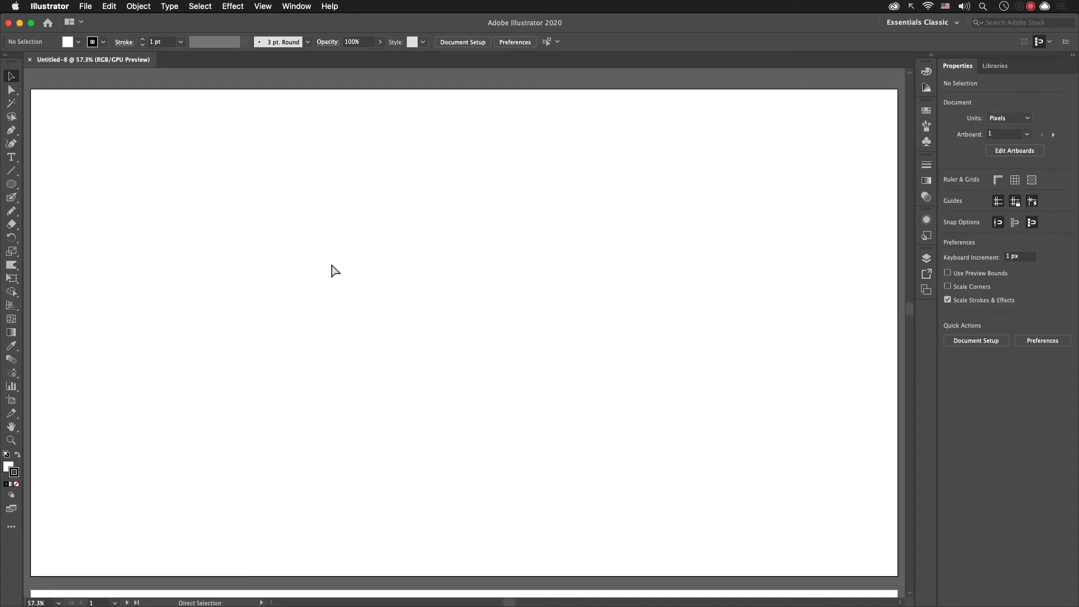
Step: Paste the captured train sketch into the Illustrator document and place it in the upper-left corner of the first artboard
key(super+v)
click(513, 328)
drag(467, 336, 203, 191)
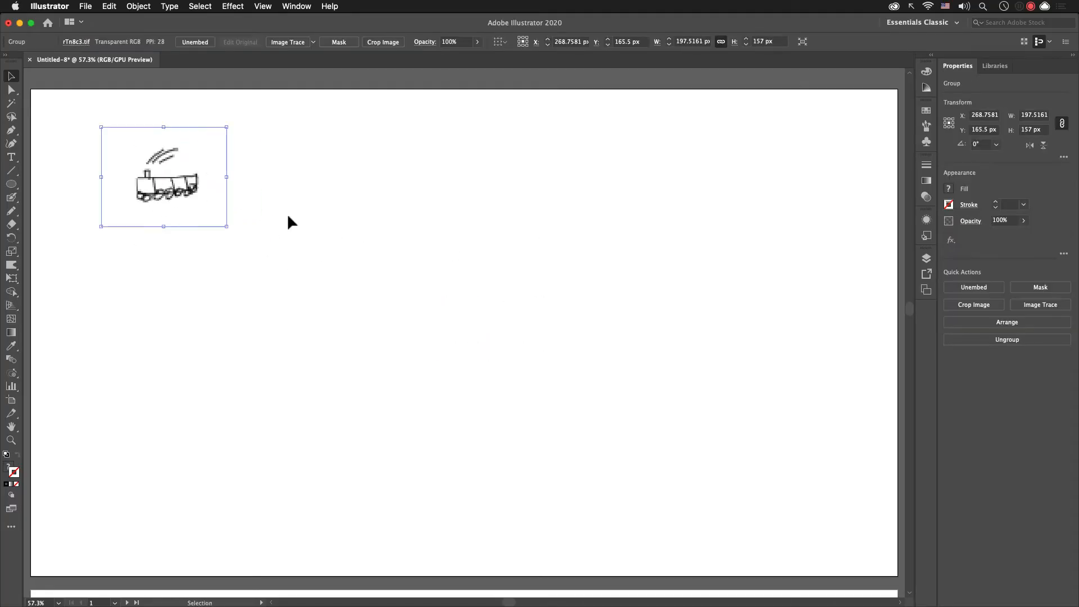
click(362, 235)
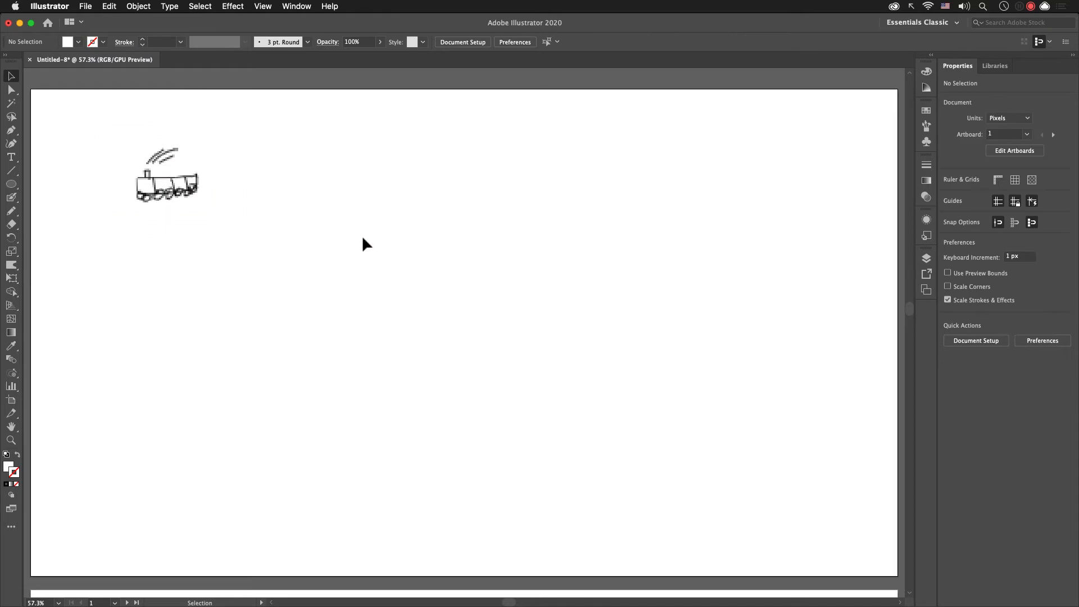
Step: Draw a square of about 124 px below and to the right of the train sketch
click(313, 285)
key(m)
drag(251, 257, 338, 325)
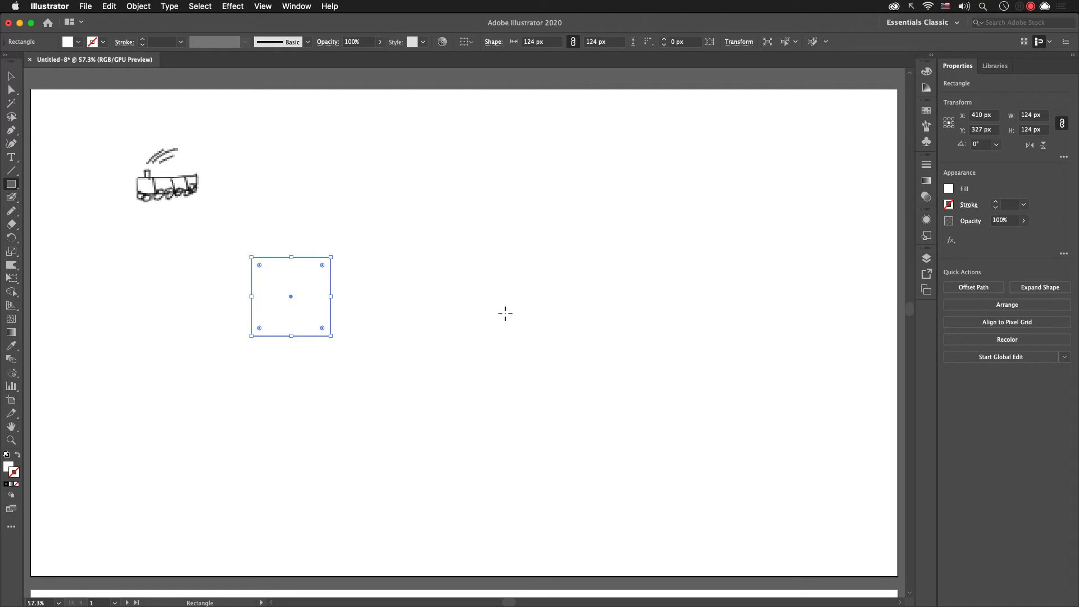
Step: Show the color controls as a floating panel over the artboard and resize it to a compact, readable spectrum
key(F6)
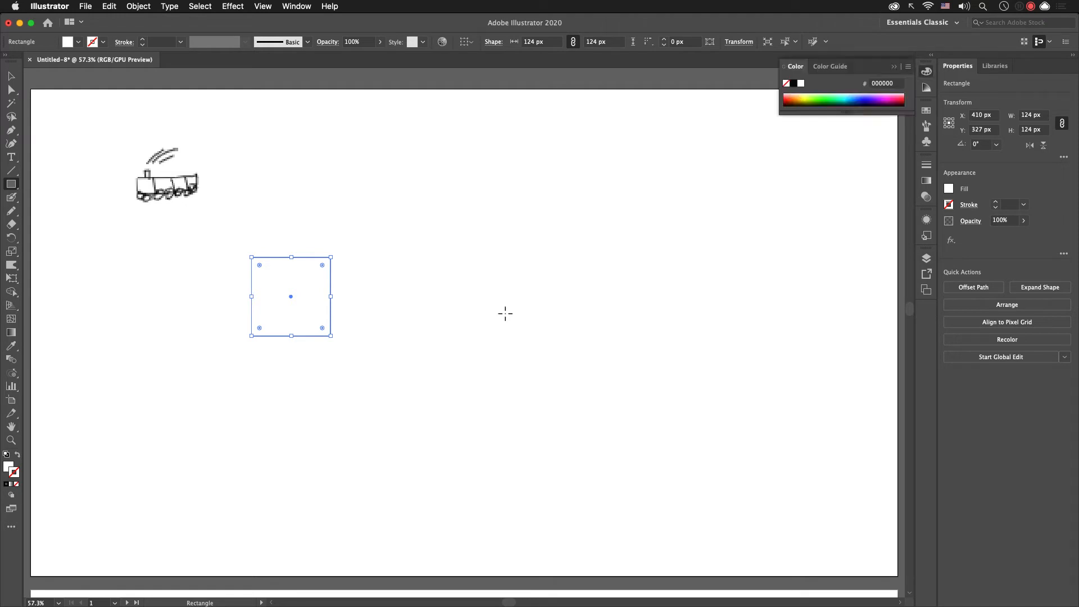
drag(794, 67, 589, 267)
drag(721, 319, 770, 402)
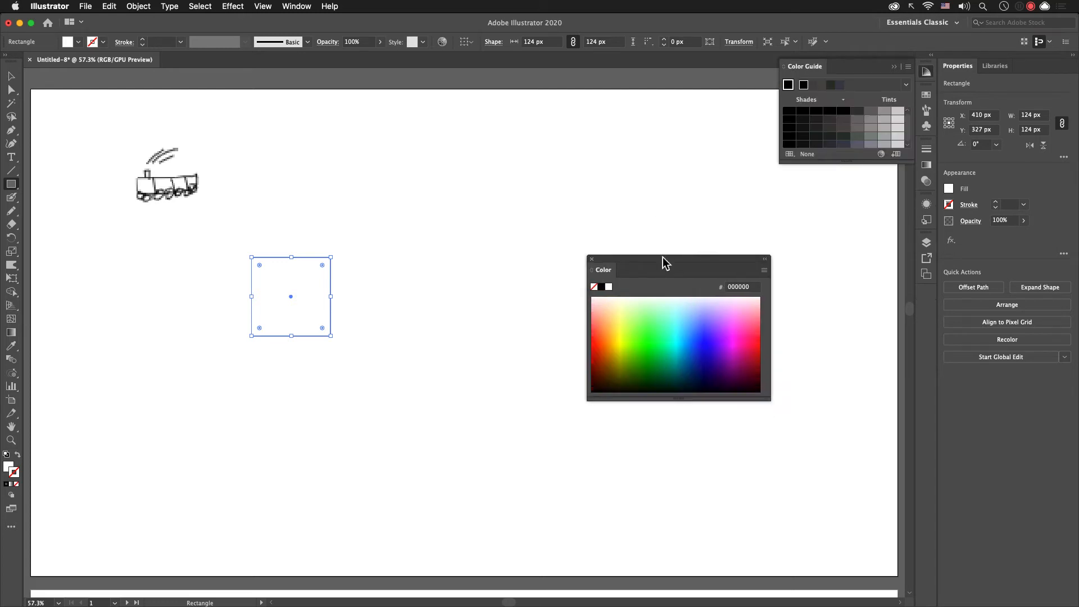
drag(665, 260, 580, 165)
drag(688, 302, 587, 284)
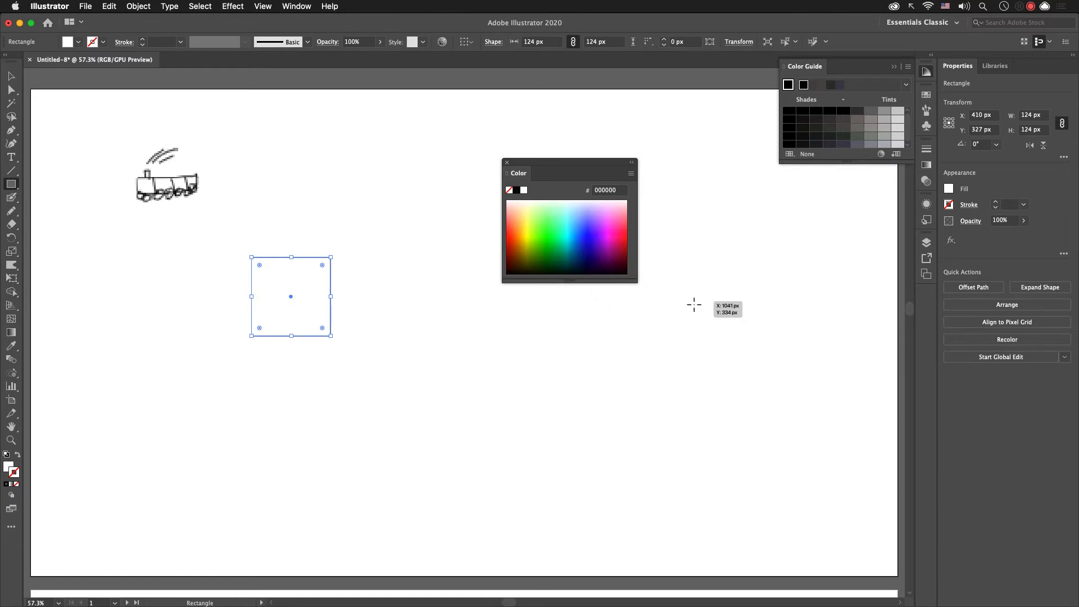
Step: Attach the Appearance panel beneath the floating Color panel, move the pair clear of the drawing, and collapse Graphic Styles
key(shift+F6)
drag(800, 198, 534, 285)
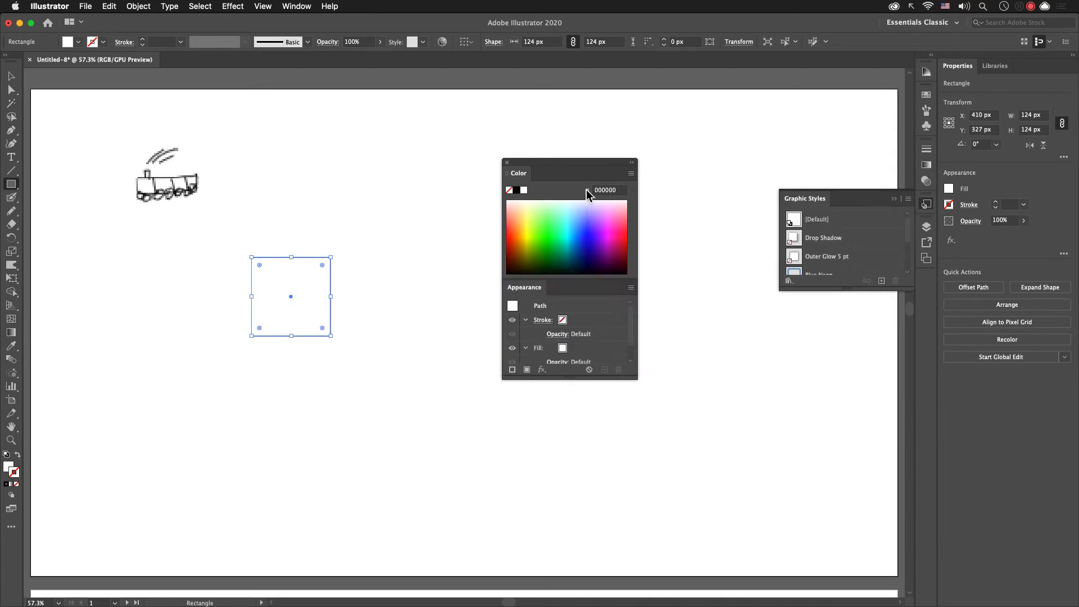
drag(571, 167, 742, 169)
click(893, 199)
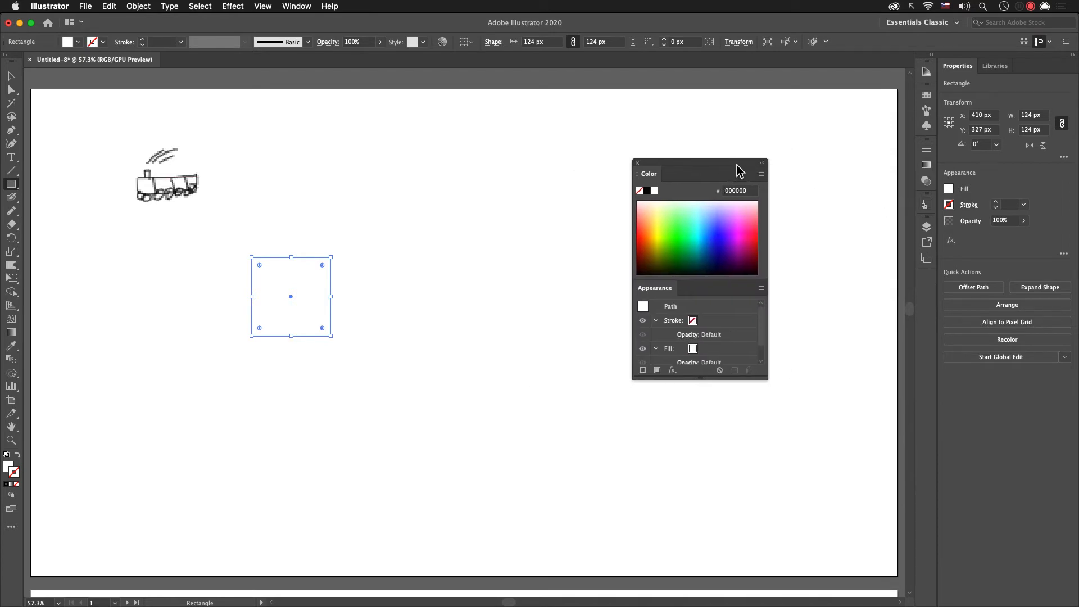
Step: Fill the square with yellow FFD603
key(x)
click(706, 231)
click(713, 235)
drag(697, 231, 655, 239)
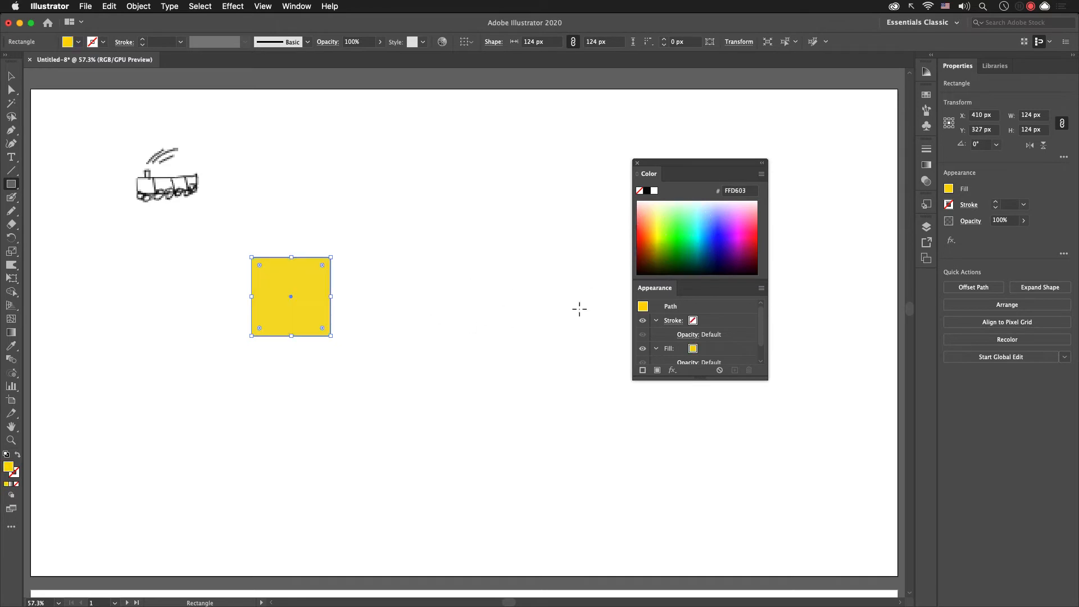
key(v)
click(335, 306)
click(315, 306)
drag(316, 311, 332, 312)
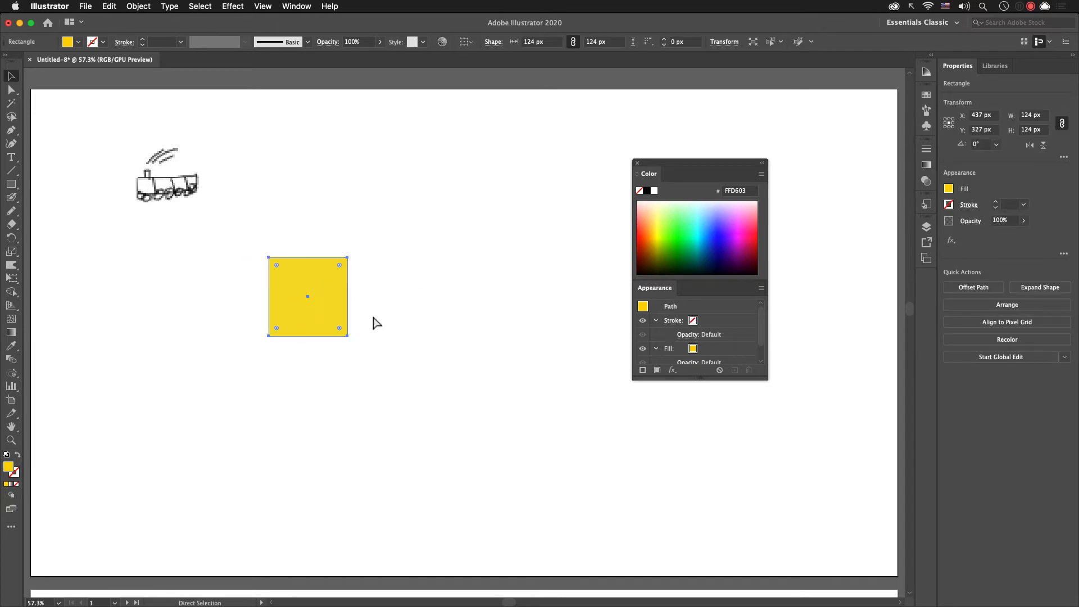
key(super+z)
click(444, 298)
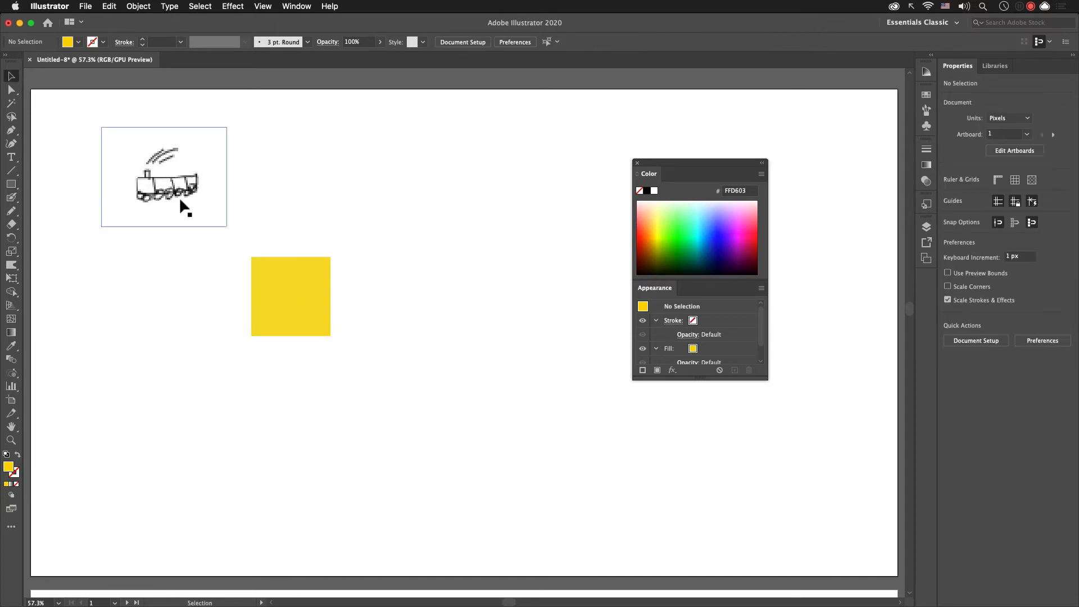
Step: Give the yellow square a black 4 pt stroke and enlarge the floating panel group to show all appearance attributes
click(297, 295)
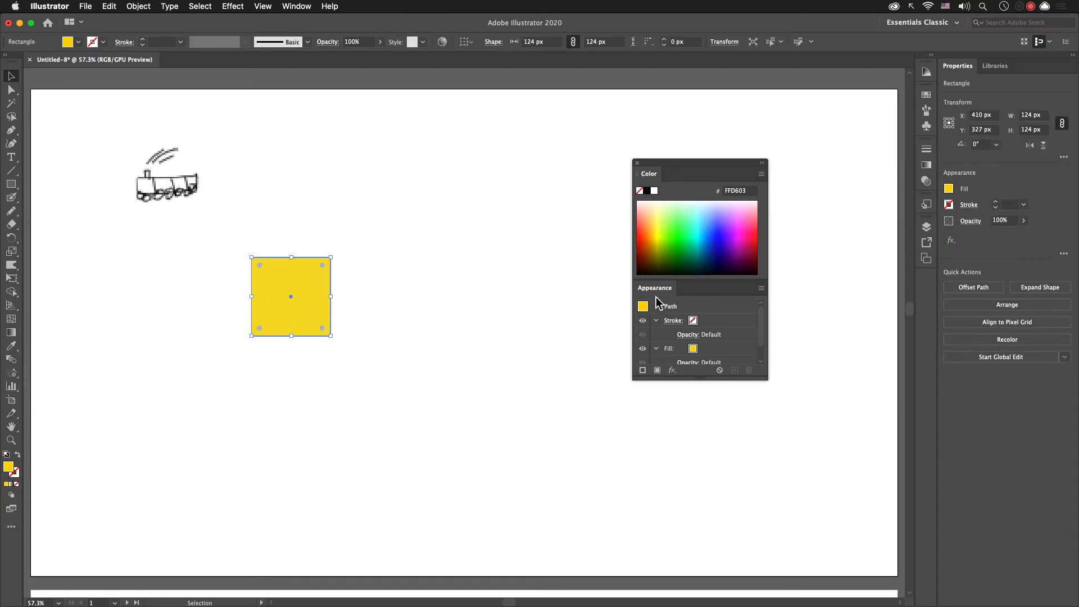
click(647, 190)
click(716, 319)
click(715, 318)
click(716, 317)
click(716, 318)
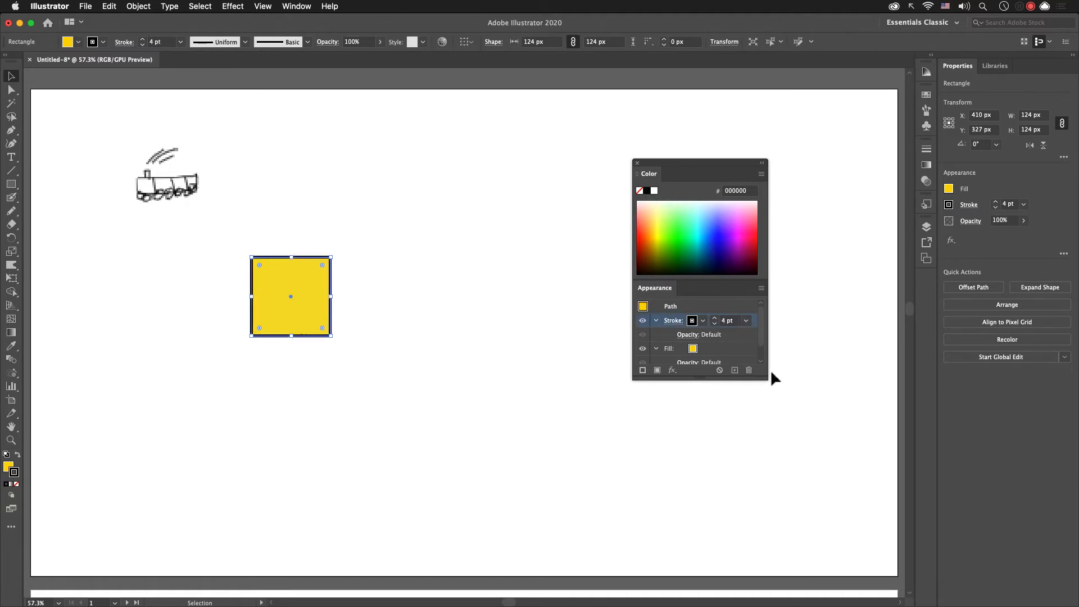
drag(768, 383, 777, 445)
click(461, 372)
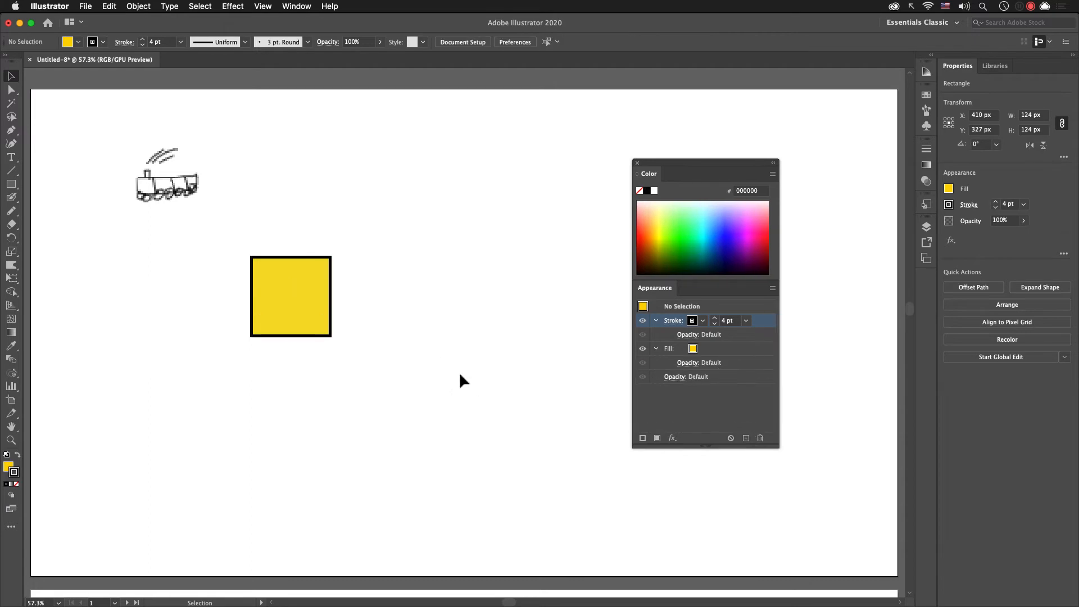
Step: Copy the square so it adjoins the original on the right, and repeat the copy twice to form a row of four
drag(313, 330, 383, 333)
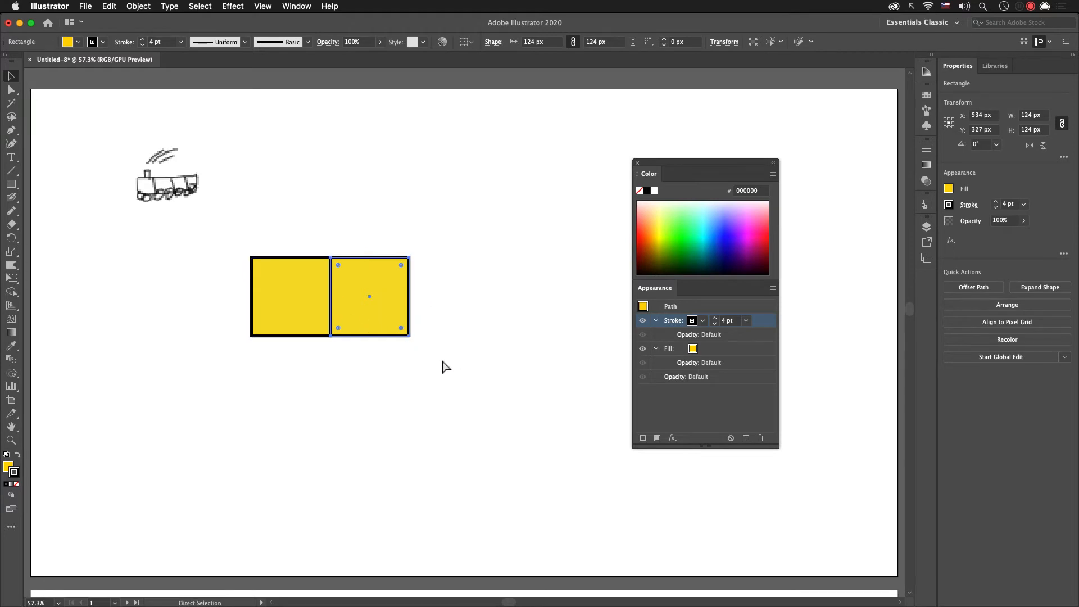
key(super+d)
key(super+d)
click(511, 388)
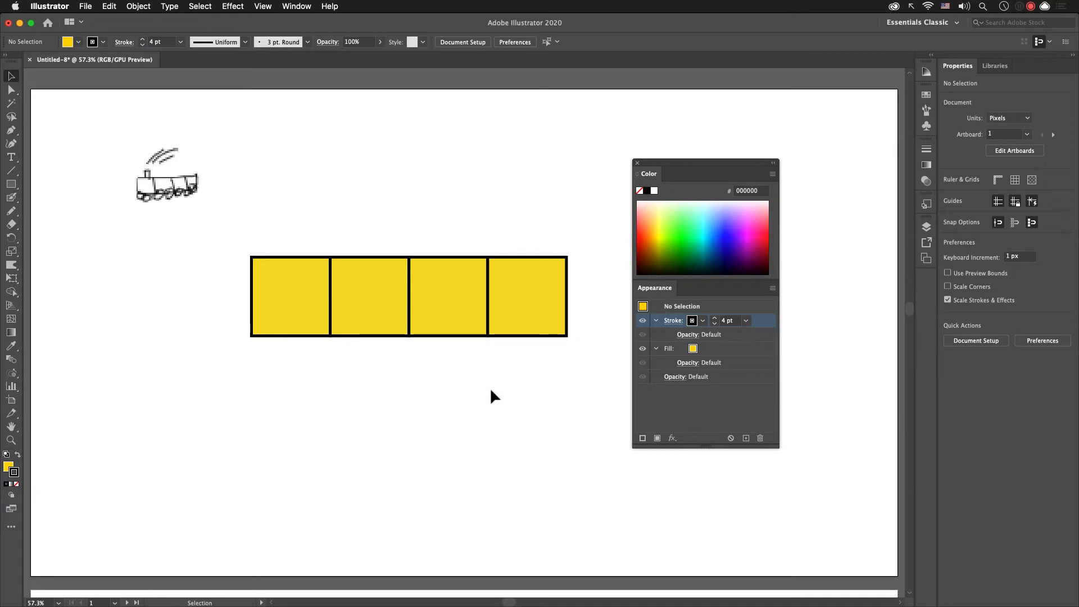
Step: Round the outer corners of the row's first and last squares, giving the last square's corners a radius of about 16 px
click(275, 302)
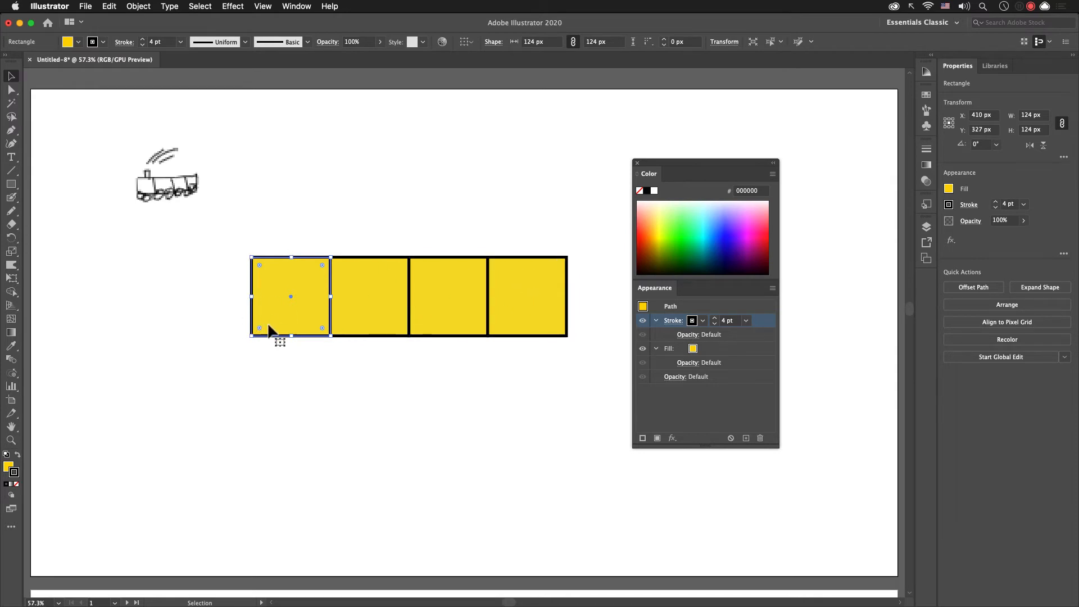
key(a)
drag(222, 243, 266, 349)
drag(263, 273, 269, 273)
drag(539, 229, 607, 370)
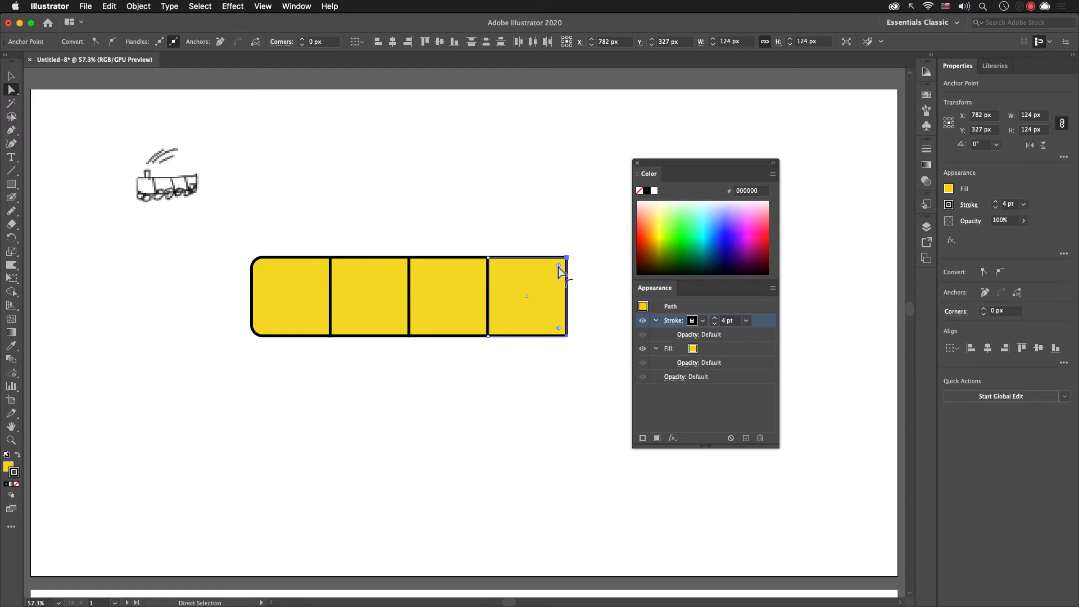
drag(558, 268, 556, 270)
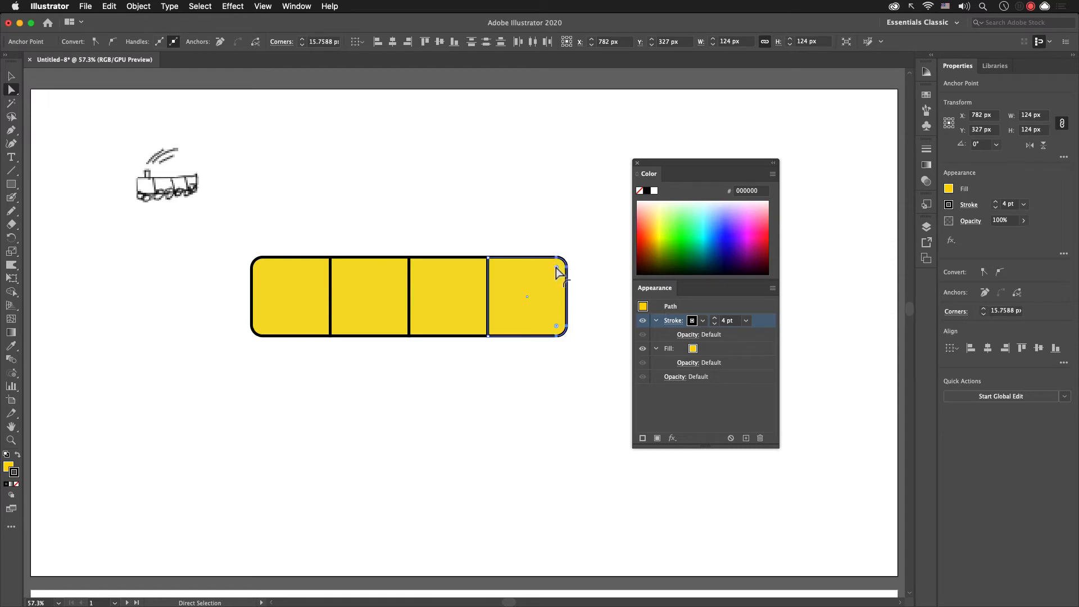
click(572, 223)
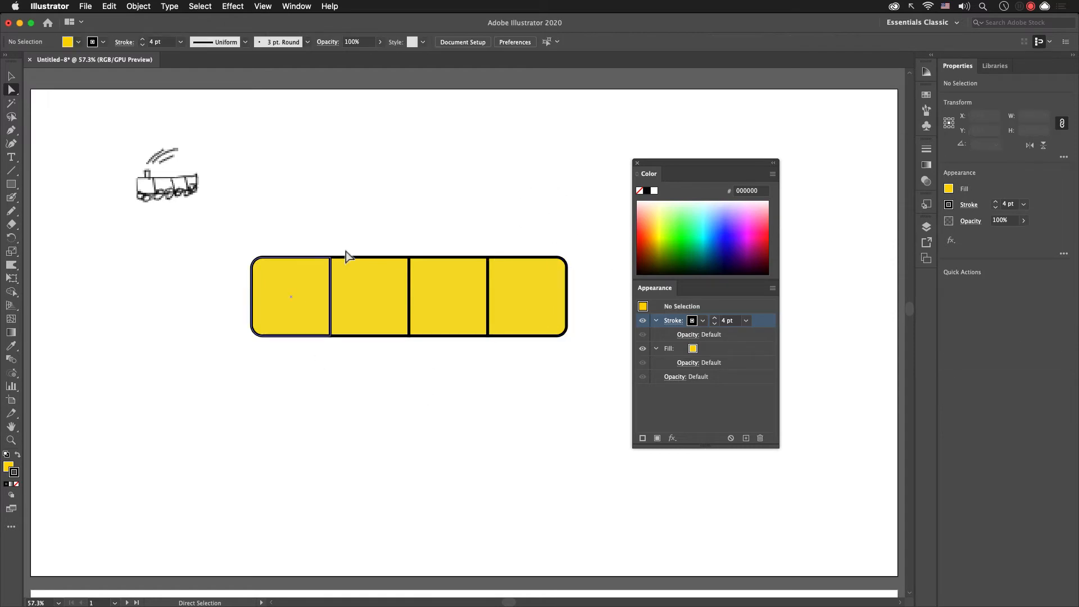
Step: Draw a small upright rectangle as the train's chimney on top of the first square
key(m)
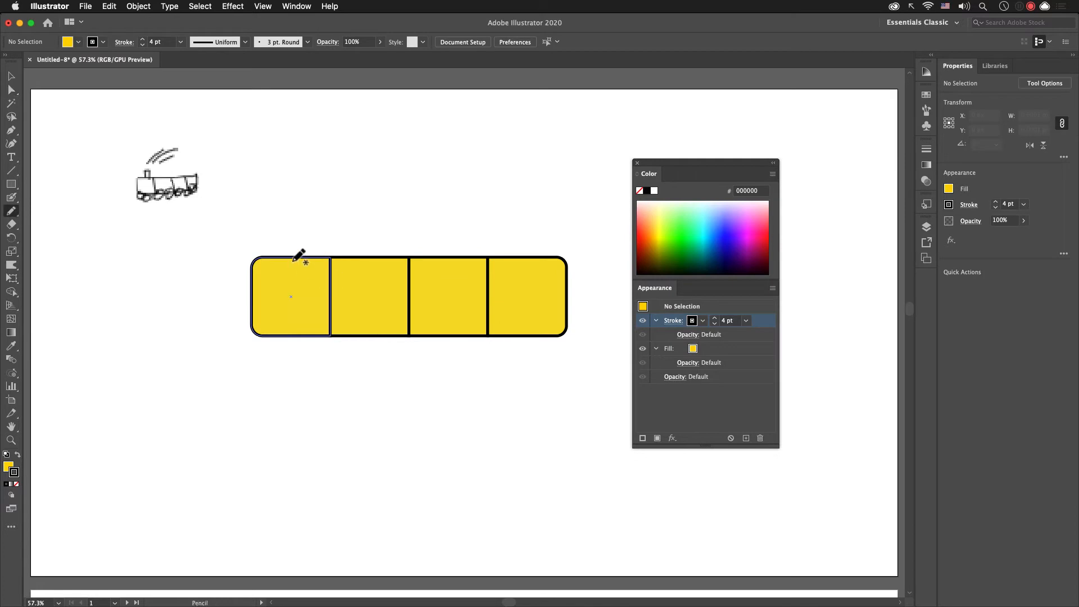
drag(287, 256, 308, 229)
key(v)
click(362, 228)
Step: Merge the chimney and the first square into one shape with the Shape Builder
click(298, 270)
shift+click(296, 242)
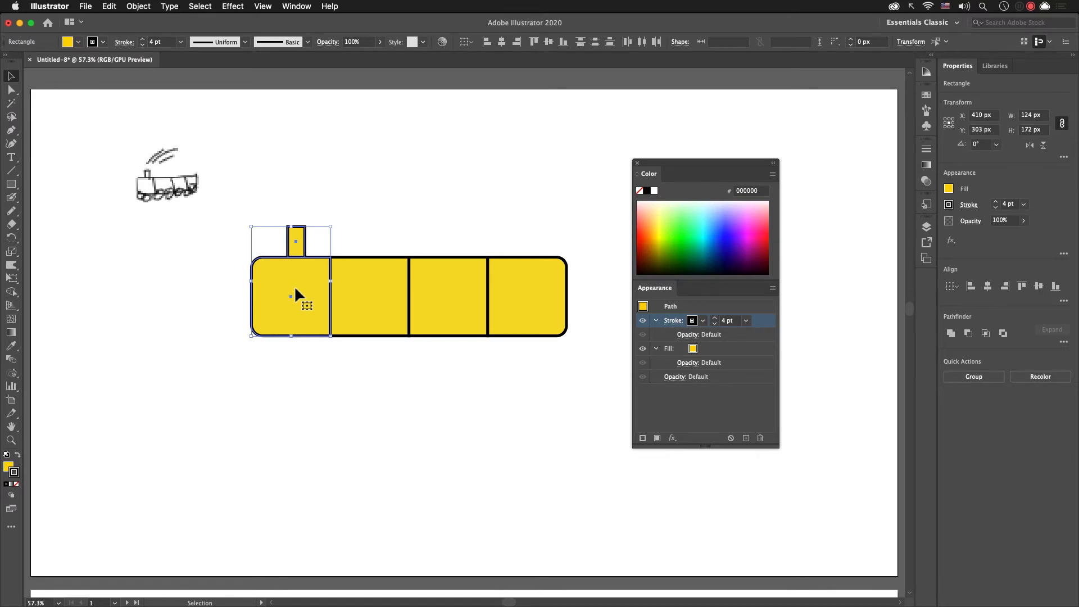
key(shift+m)
mouse_move(296, 296)
mouse_down()
mouse_move(292, 241)
mouse_move(310, 298)
mouse_up()
key(v)
click(374, 216)
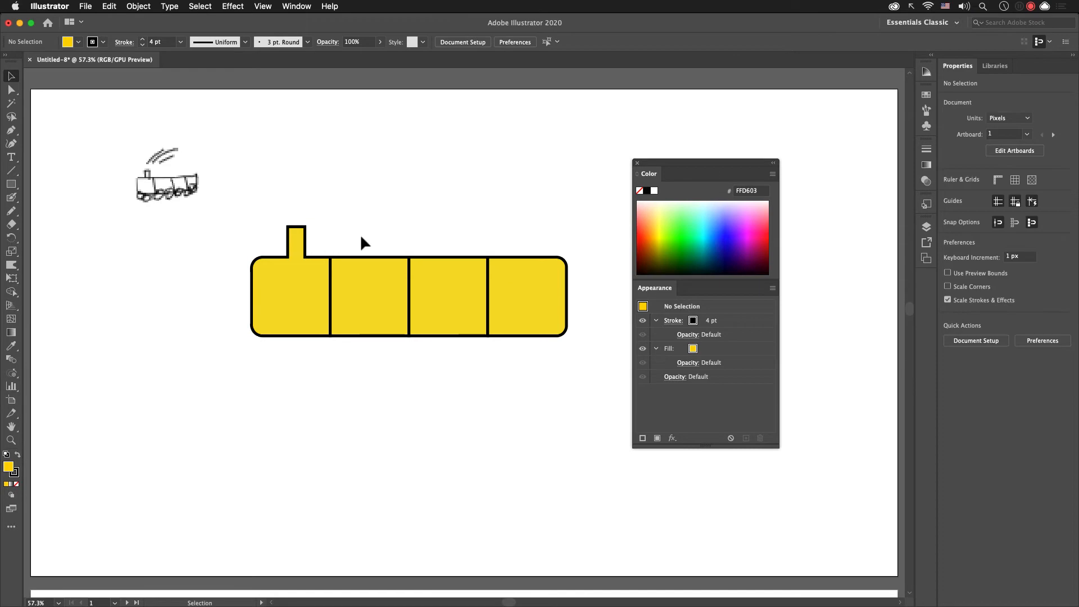
Step: Slightly round the two top corners of the chimney
key(z)
drag(257, 224, 371, 285)
key(space)
mouse_move(369, 335)
mouse_down()
mouse_move(351, 338)
mouse_move(367, 341)
mouse_up()
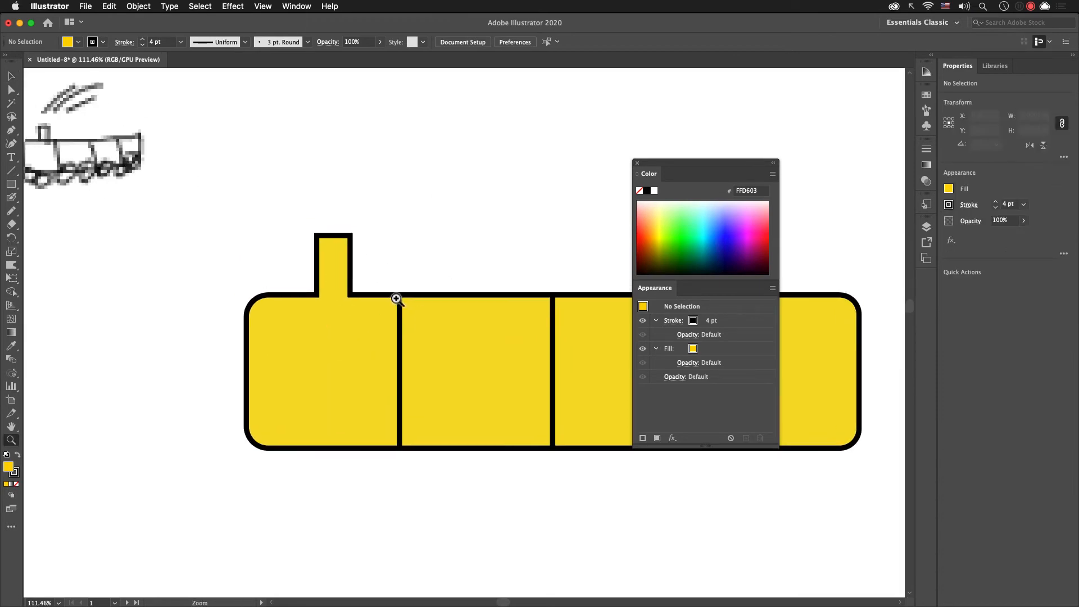
key(a)
drag(270, 200, 414, 242)
drag(345, 245, 346, 239)
click(387, 173)
Step: Draw a base rectangle of about 520 × 33 px across the train's lower edge and fill it with dark mustard yellow
drag(422, 227, 364, 252)
key(super+minus)
key(super+minus)
key(super+minus)
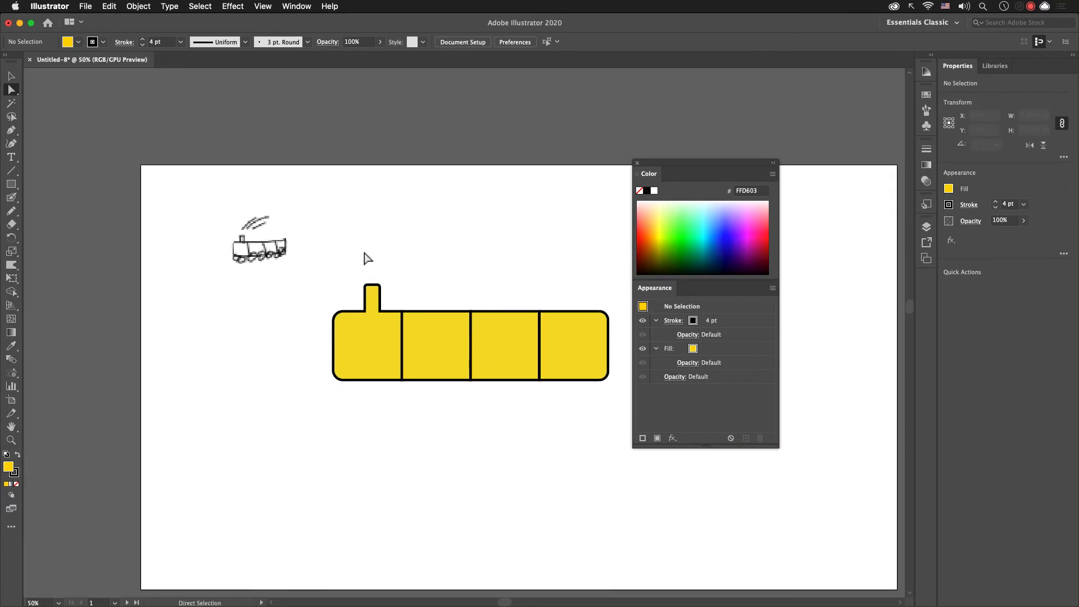
key(super+equal)
key(super+minus)
drag(403, 366, 330, 343)
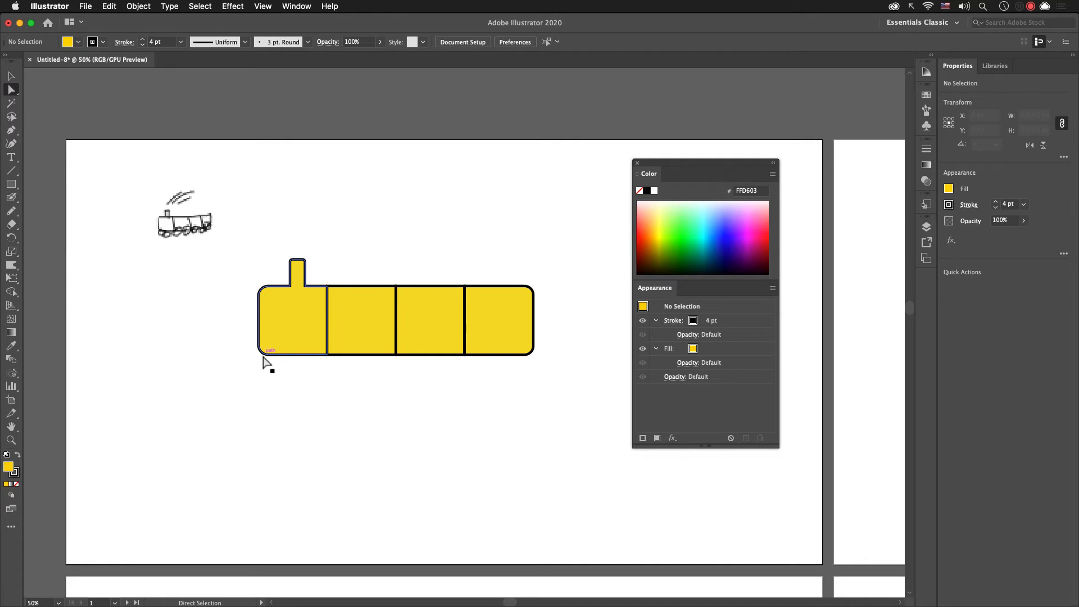
key(m)
drag(252, 343, 543, 364)
click(655, 251)
click(657, 250)
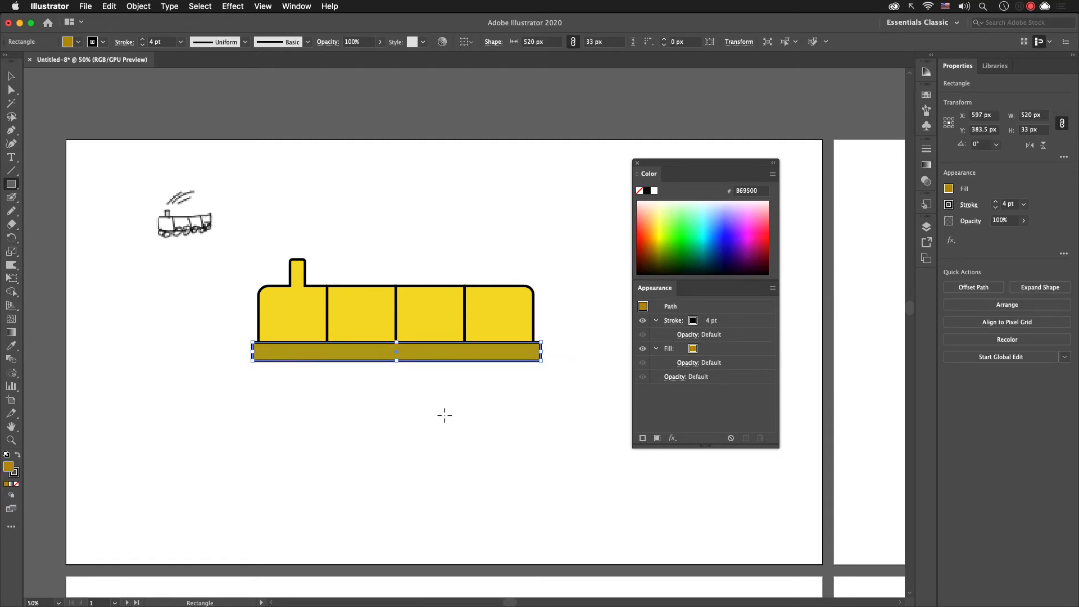
Step: Fully round the base rectangle's ends and move it up slightly so it covers the bottoms of the cars
key(a)
drag(534, 352, 534, 354)
key(v)
click(423, 364)
drag(423, 359, 422, 357)
click(434, 401)
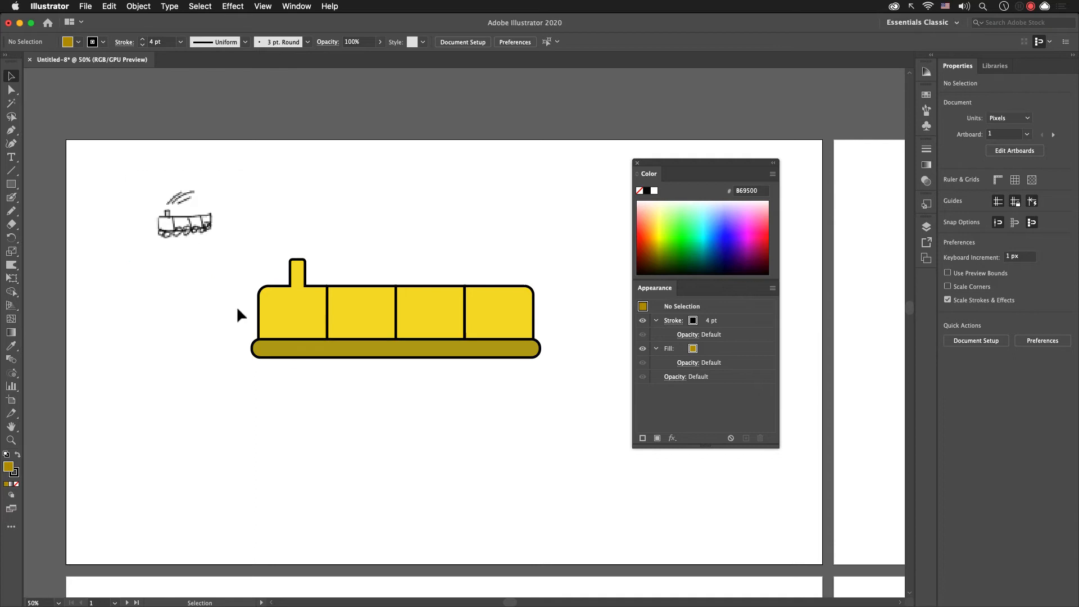
Step: Draw a circular wheel about 46 px in diameter at the left end of the train's base
click(404, 450)
key(l)
drag(277, 358, 292, 373)
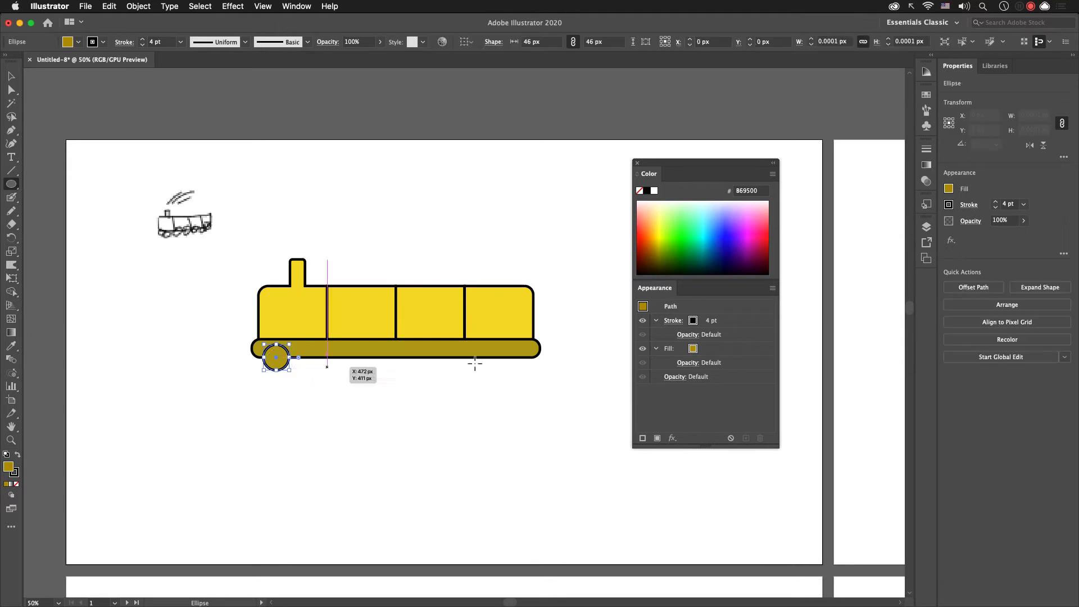
Step: Increase the wheel's black stroke weight to 11 pt
click(695, 321)
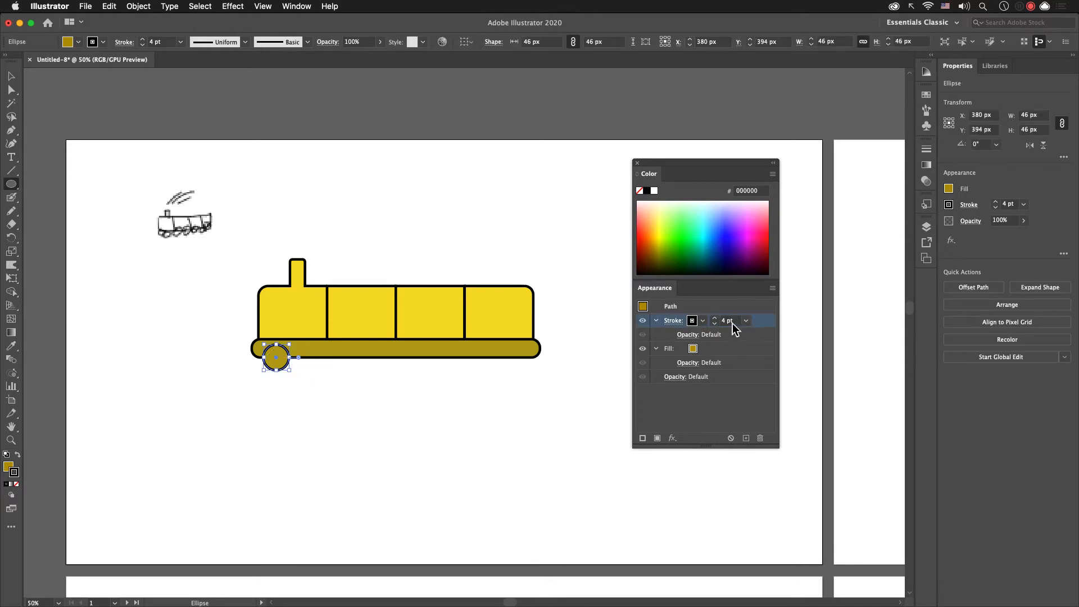
click(716, 324)
click(715, 324)
click(715, 320)
click(715, 320)
click(715, 319)
click(715, 319)
click(715, 319)
click(715, 319)
click(715, 319)
click(715, 319)
click(715, 318)
click(715, 319)
Step: Shrink the wheel to about 33 px and place a copy level with it at the right end of the base
key(v)
click(311, 400)
click(285, 363)
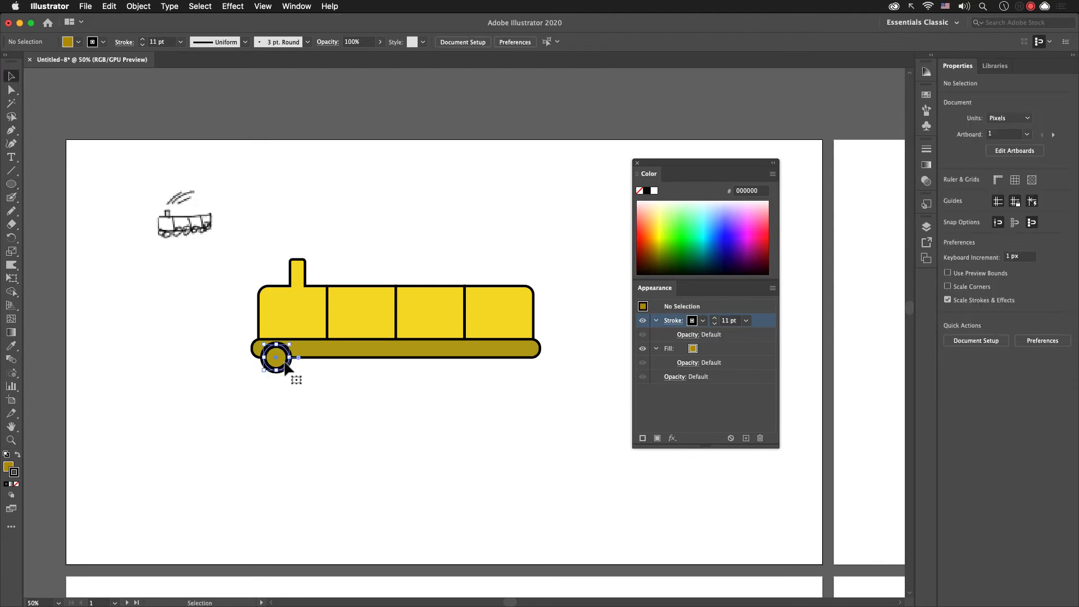
drag(290, 371, 514, 373)
Step: Blend the two end wheels into an evenly spaced row, with the blend spacing set to Specified Steps and 4 steps
click(316, 376)
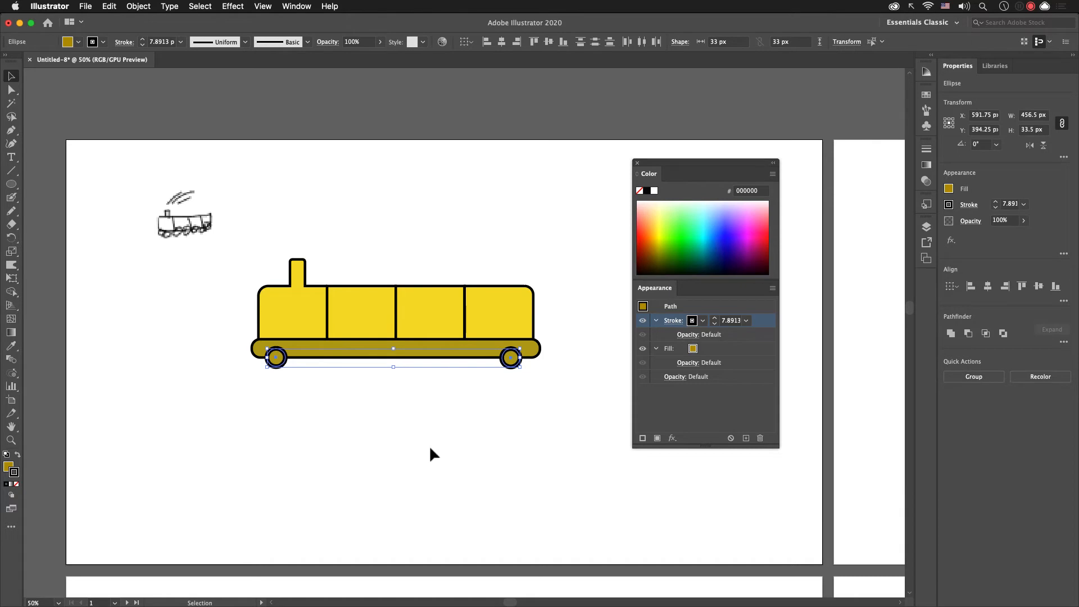
key(alt+super+b)
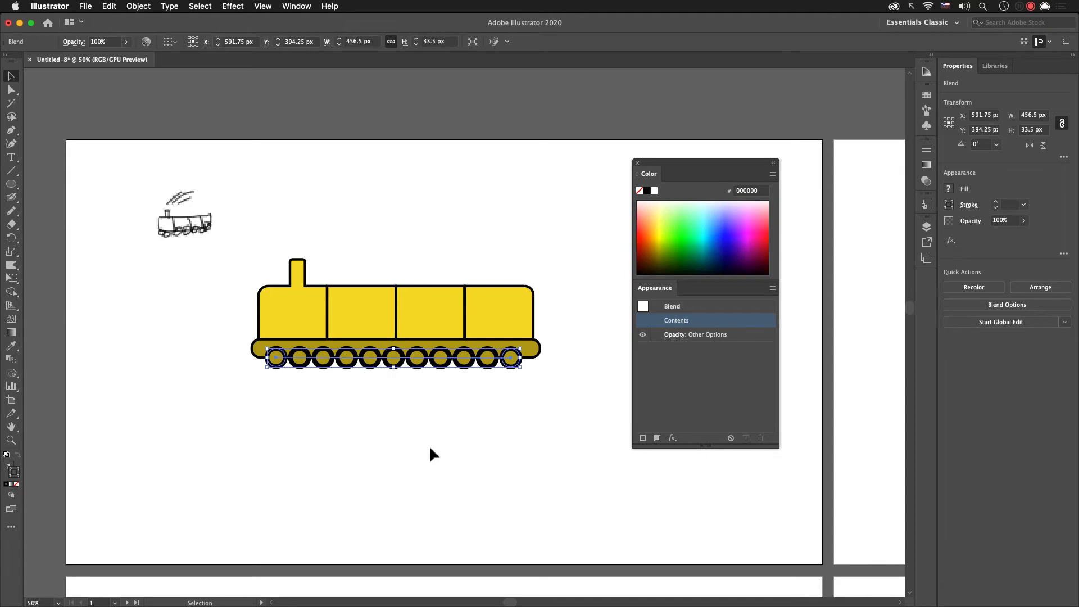
key(w)
key(Return)
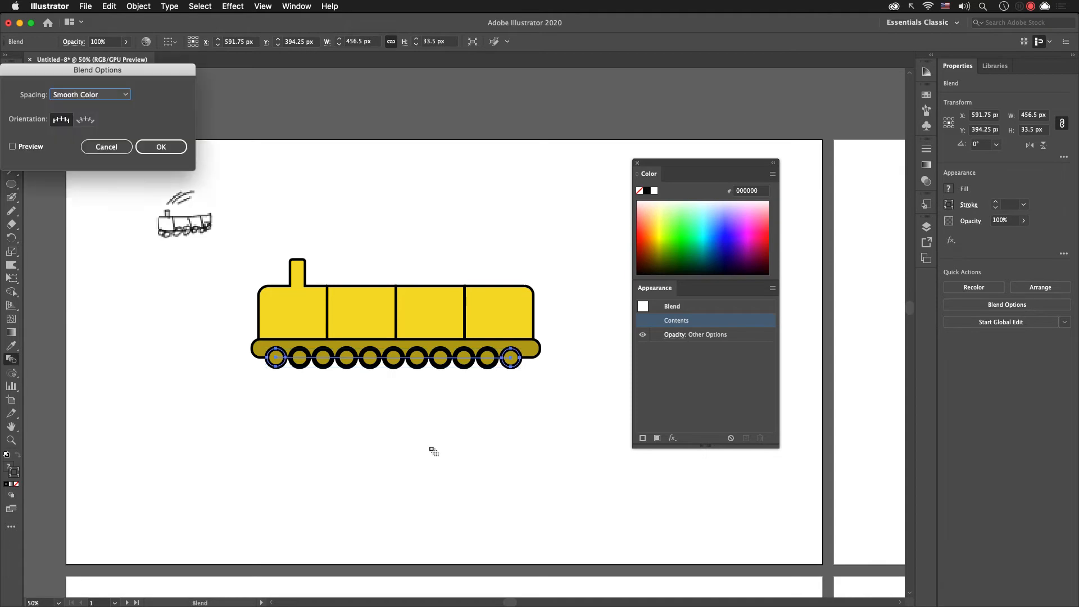
click(25, 148)
click(106, 97)
click(111, 116)
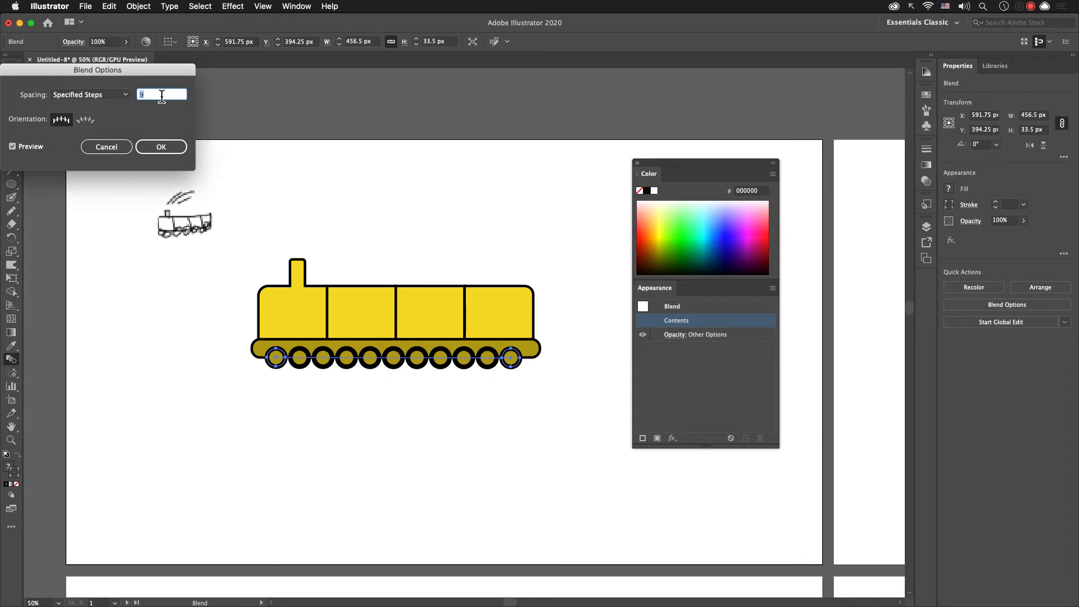
key(Down)
key(Down)
key(Down)
key(Down)
key(Down)
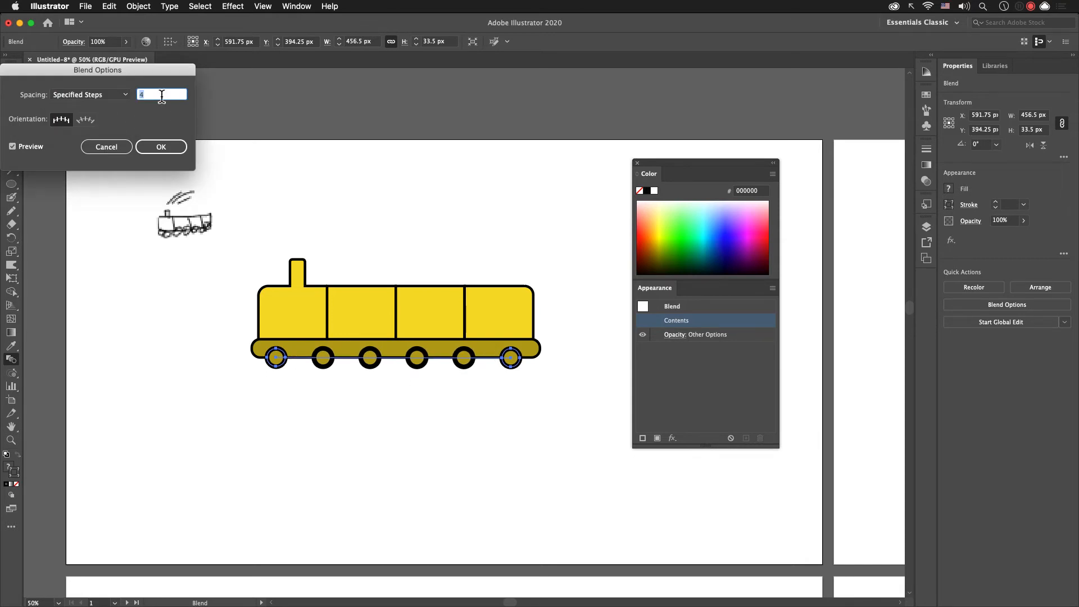
click(173, 147)
Step: Move the whole train to the right and down on the artboard, away from the reference sketch
drag(392, 251, 361, 254)
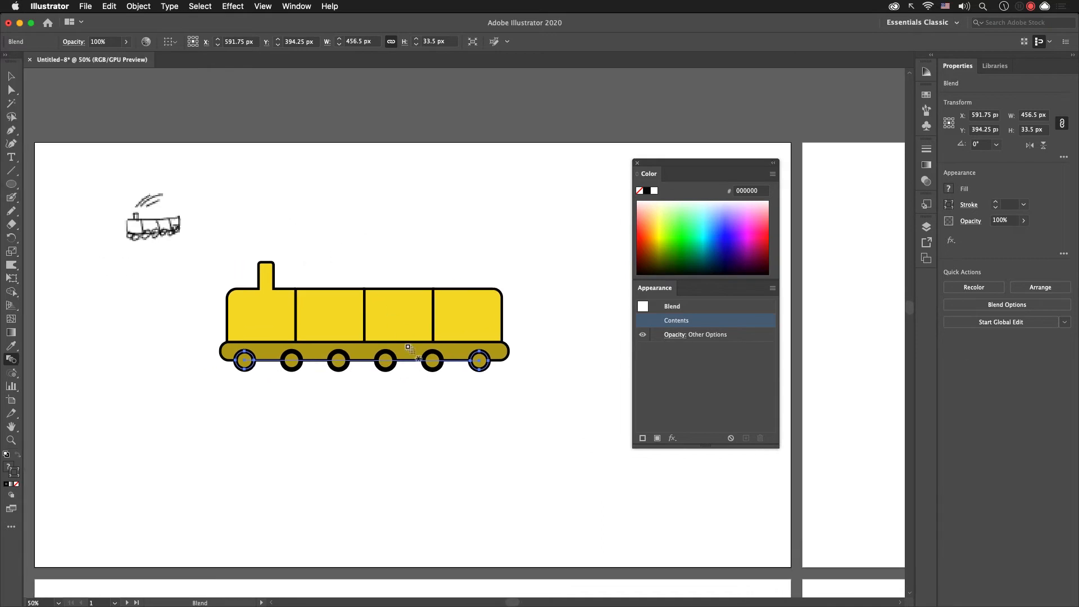
key(v)
click(499, 446)
mouse_move(499, 446)
mouse_down()
mouse_move(320, 294)
mouse_move(562, 490)
mouse_move(560, 499)
mouse_up()
mouse_move(119, 237)
mouse_down()
mouse_move(228, 317)
mouse_move(562, 483)
mouse_move(217, 310)
mouse_up()
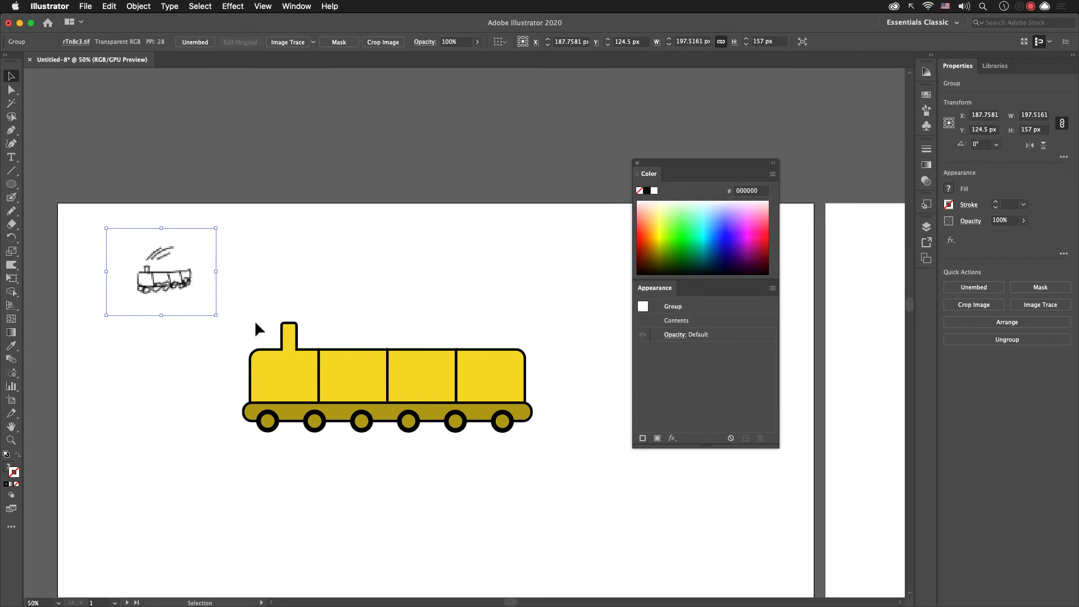
drag(325, 357, 562, 447)
drag(425, 396, 481, 431)
drag(489, 465, 482, 461)
click(407, 345)
Step: Draw a window rectangle of about 65 × 34 px on the first car and sample the cars' yellow fill and black 4 pt stroke onto it
key(m)
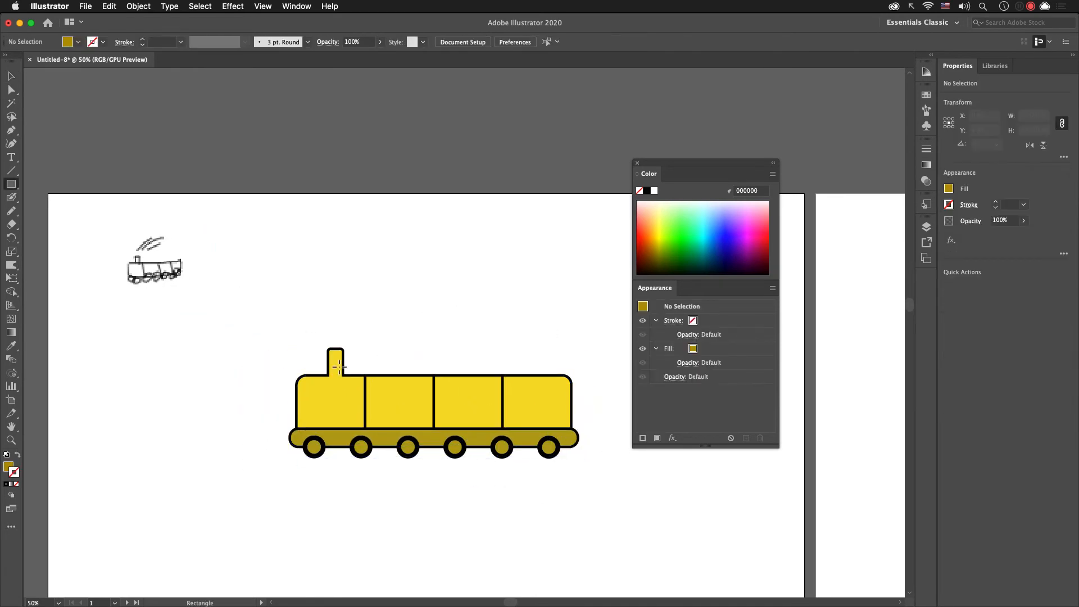
drag(316, 387, 353, 405)
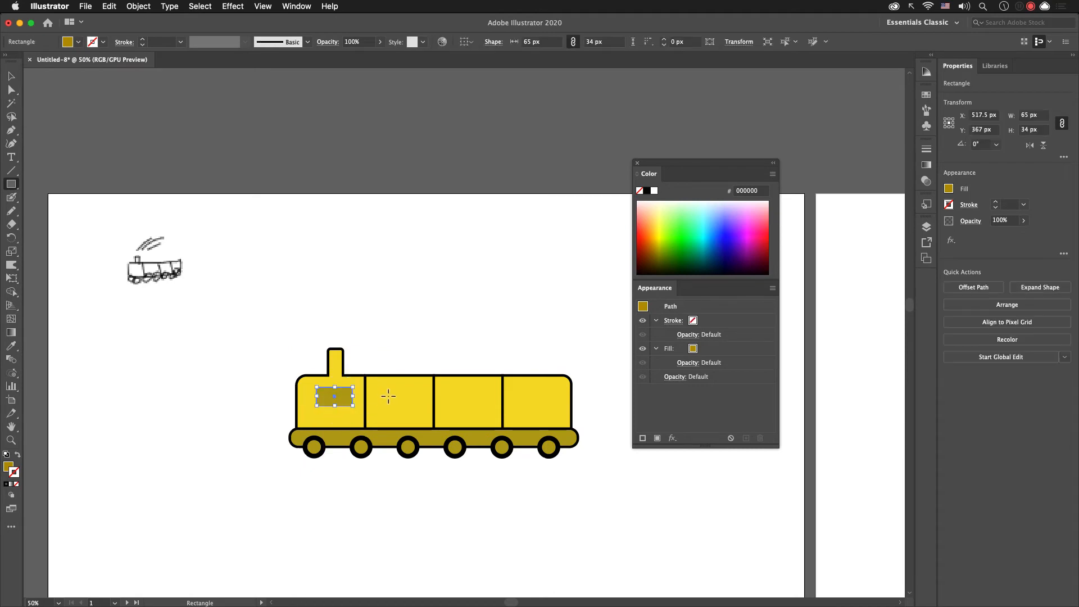
key(i)
click(374, 381)
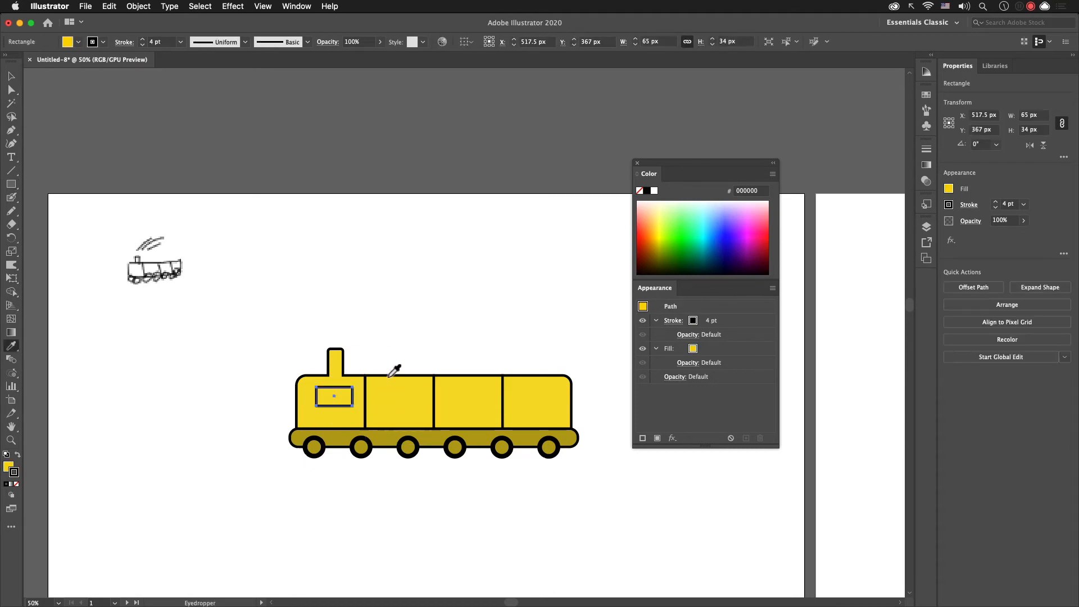
key(v)
key(super+shift+a)
Step: Round all corners of the first car's window to a radius of about 10 px
key(z)
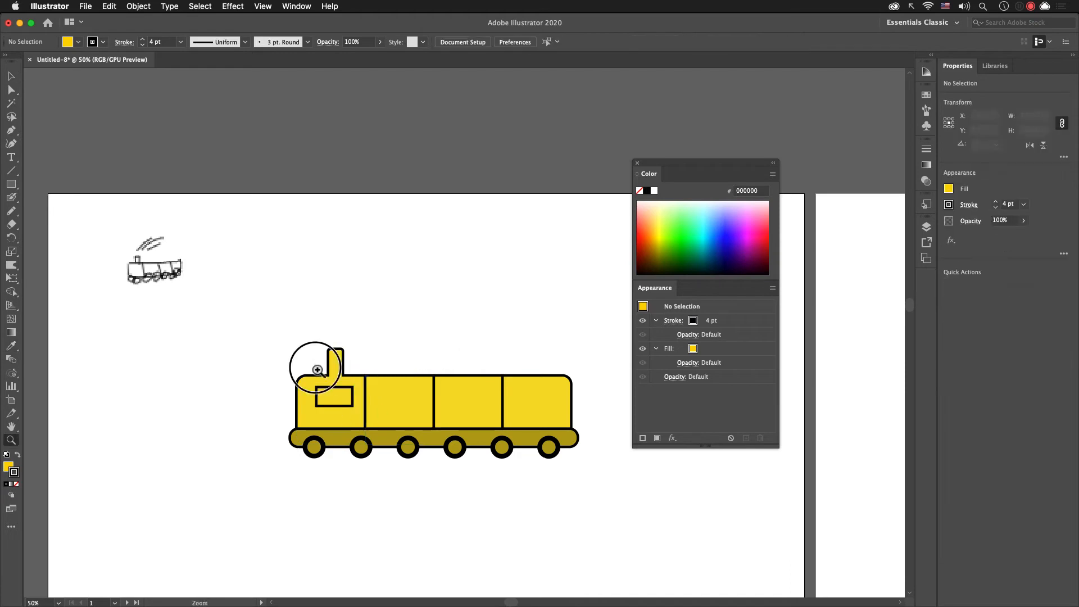
drag(315, 367, 373, 405)
drag(458, 482, 396, 429)
key(v)
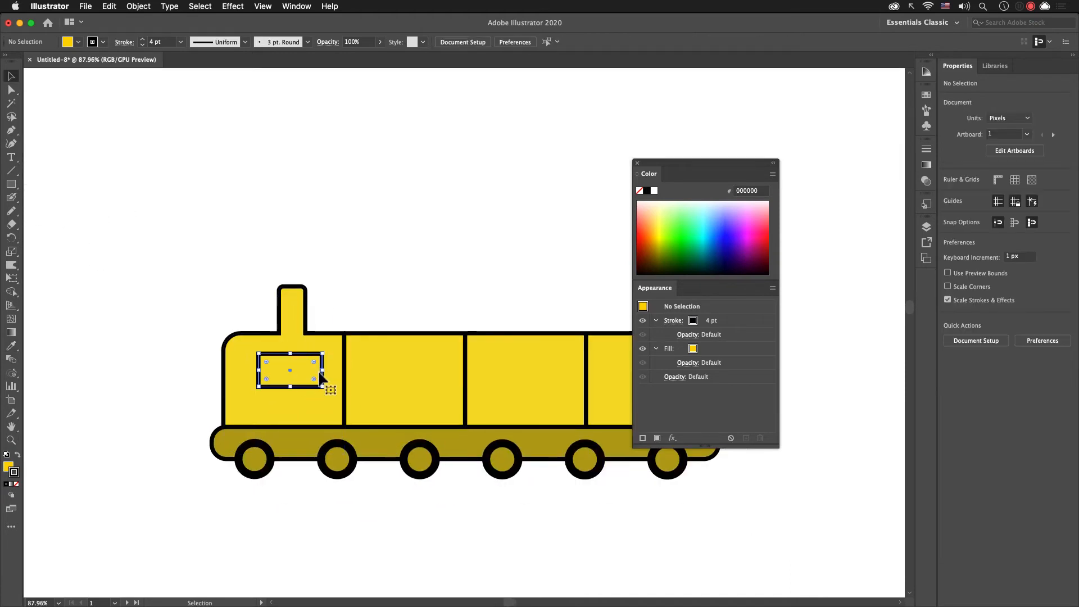
click(313, 362)
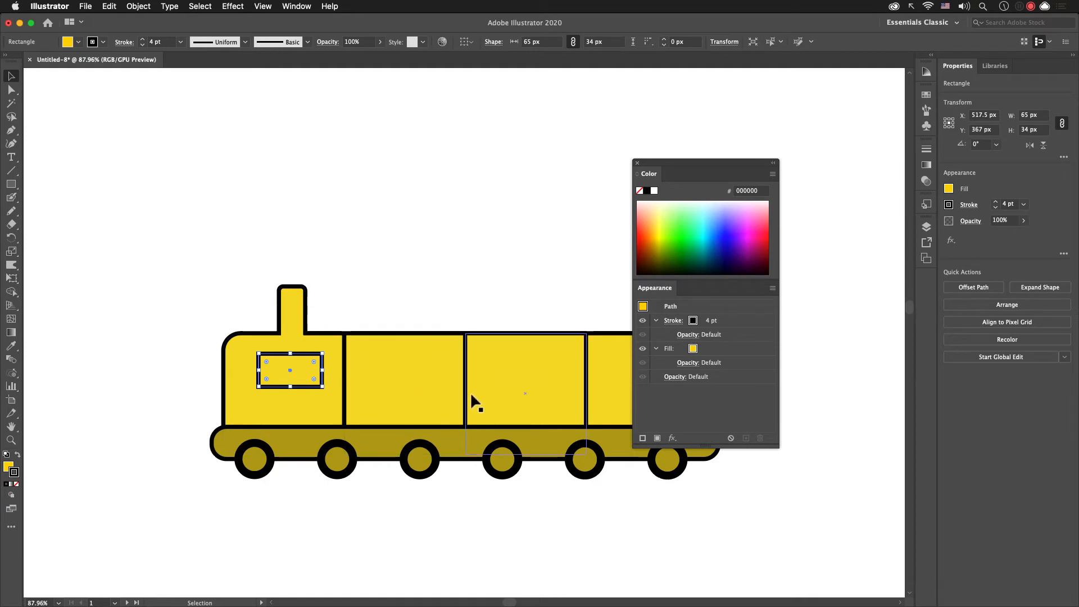
drag(313, 362, 315, 369)
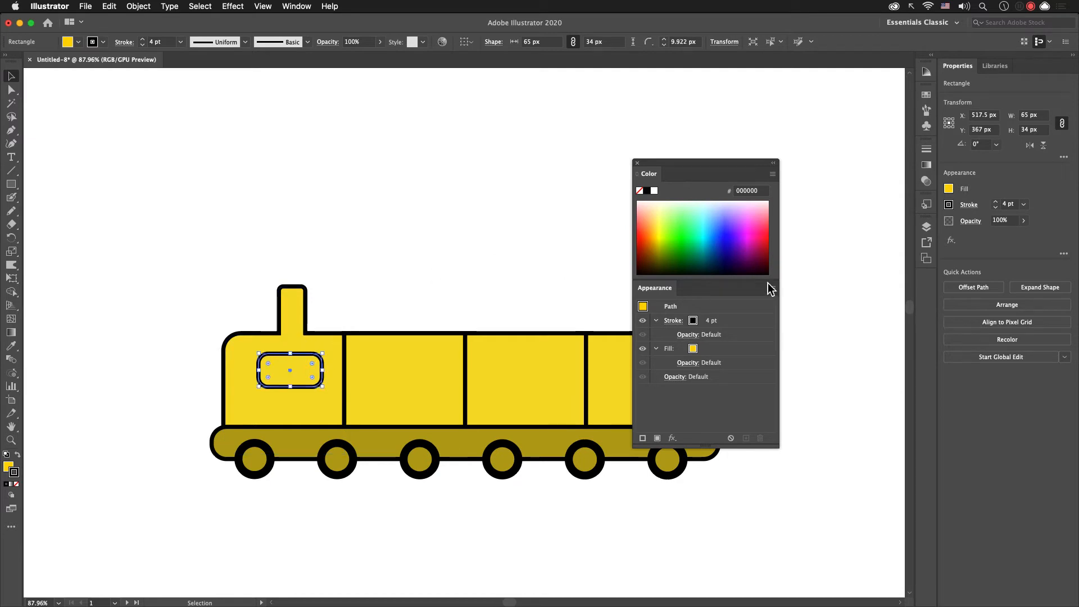
Step: Change the window's fill to pale yellow F8FF9F
key(x)
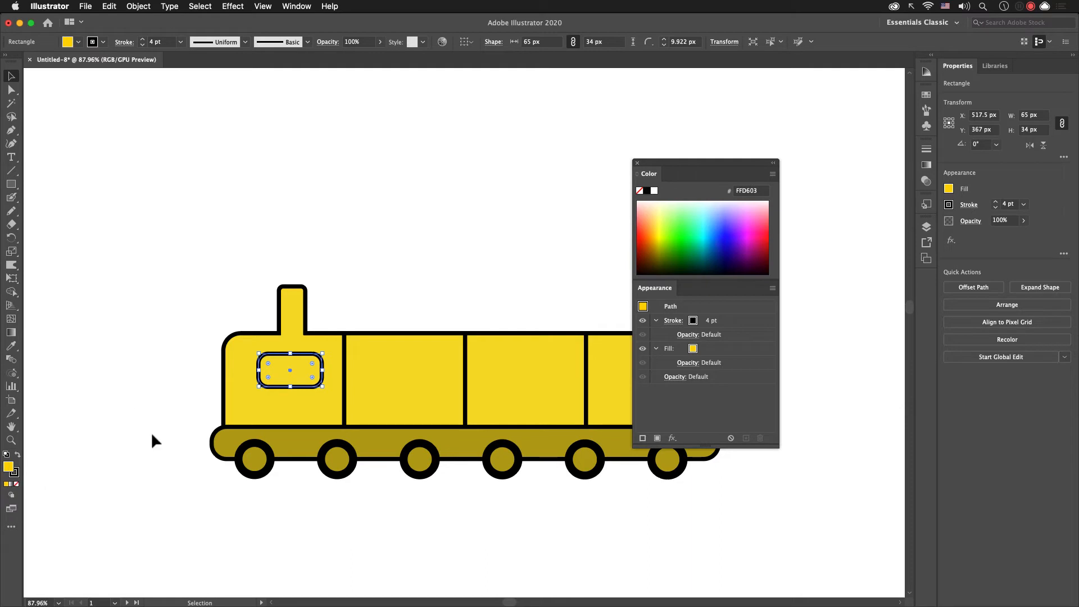
click(662, 227)
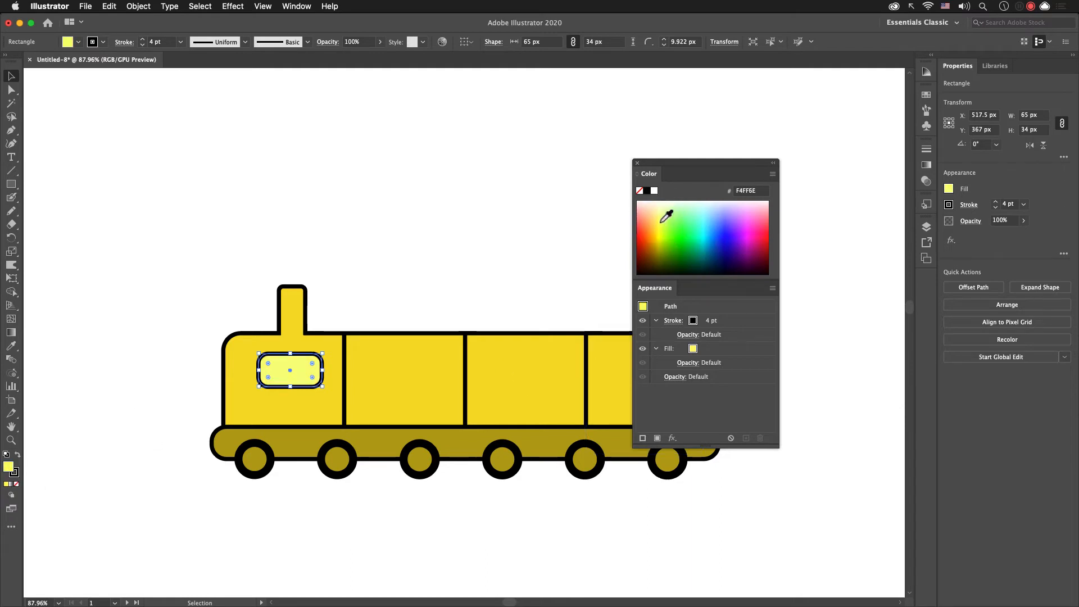
click(387, 270)
Step: Copy the window horizontally onto the second, third and fourth cars
scroll(390, 320, right, 5)
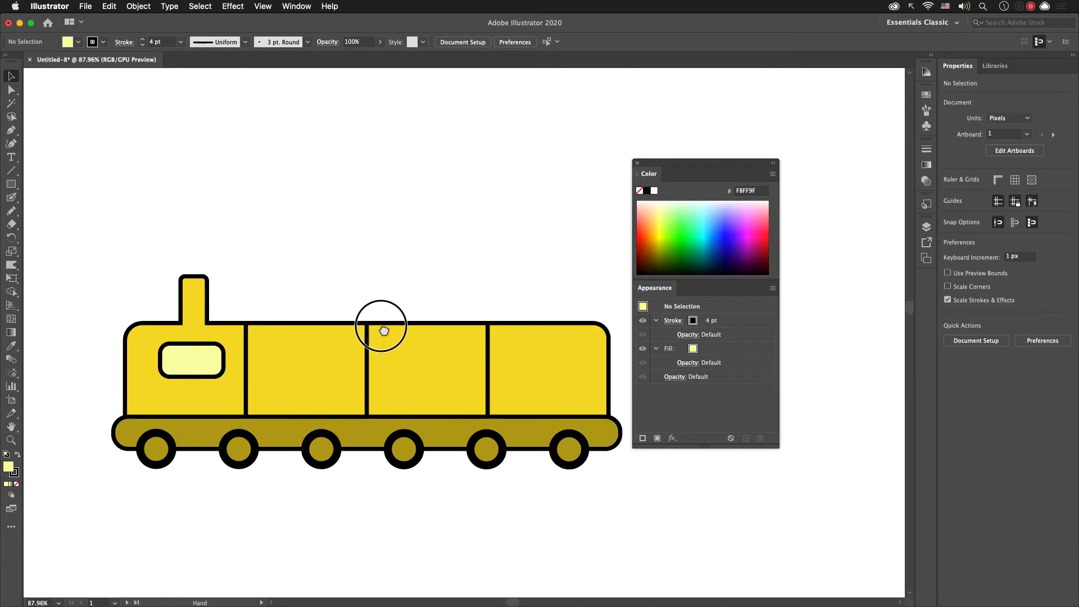
scroll(296, 321, down, 2)
drag(140, 332, 258, 333)
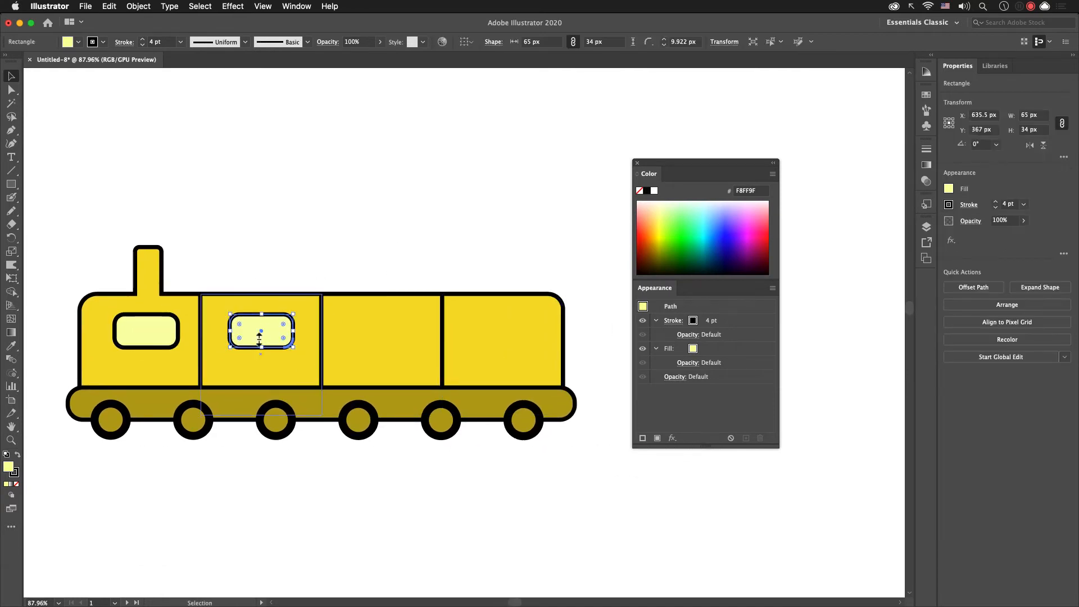
click(280, 246)
drag(277, 330, 516, 348)
click(602, 348)
Step: Extend the train's base to the right to a width of about 532 px
drag(582, 354, 551, 367)
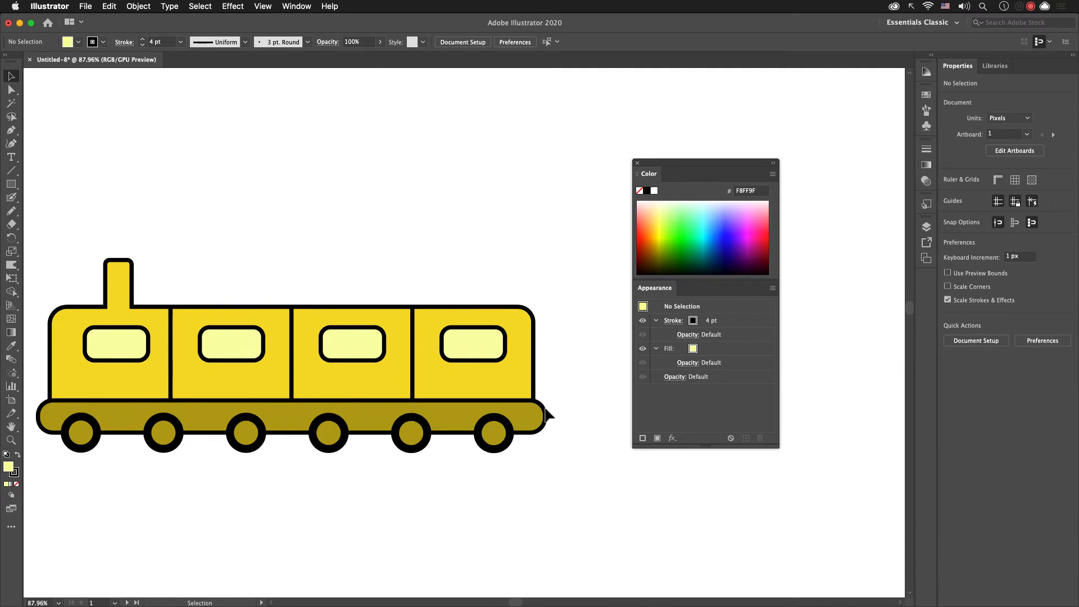
click(544, 417)
drag(555, 417, 561, 421)
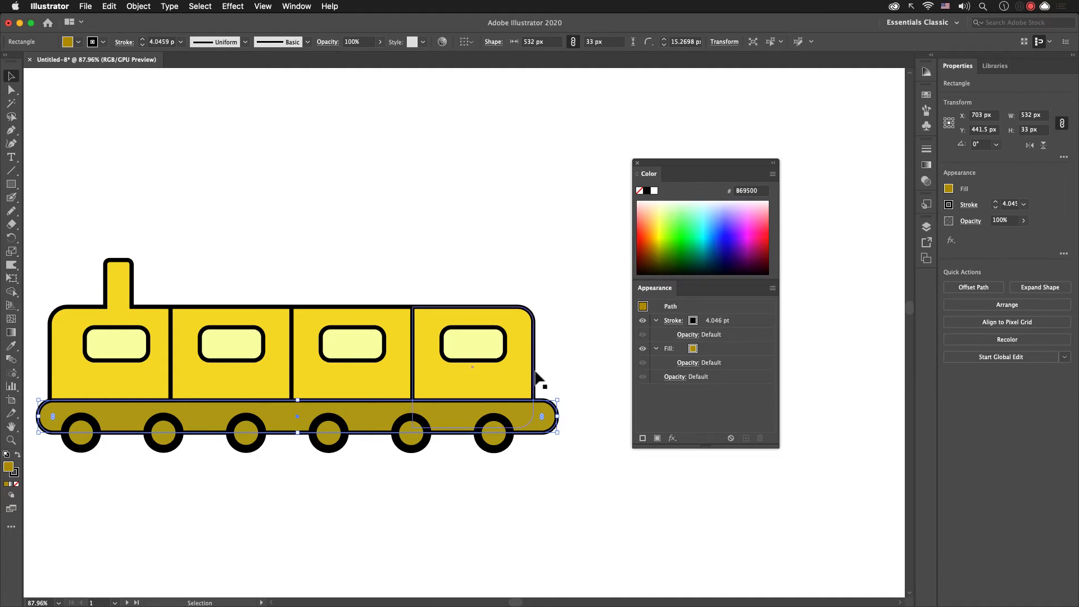
Step: Draw an upright rectangle of about 39 × 89 px behind the last car and round its upper right corner
drag(553, 373, 532, 373)
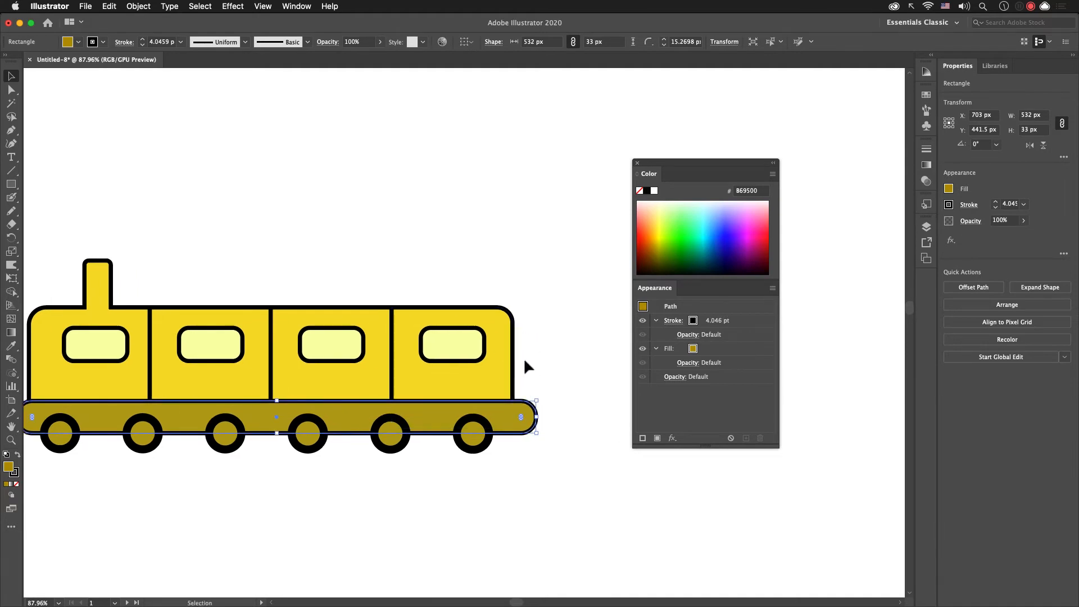
key(m)
drag(539, 306, 581, 397)
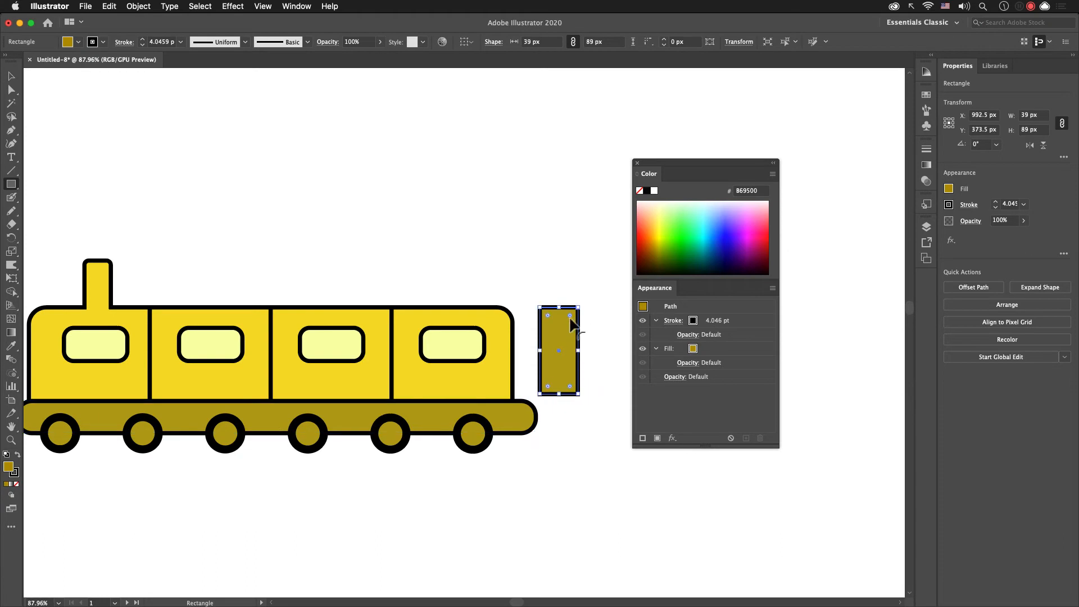
drag(570, 317, 567, 318)
Step: Try to open the upright rectangle by deleting its left anchor points, and undo the deletion
key(a)
drag(534, 293, 548, 400)
key(Delete)
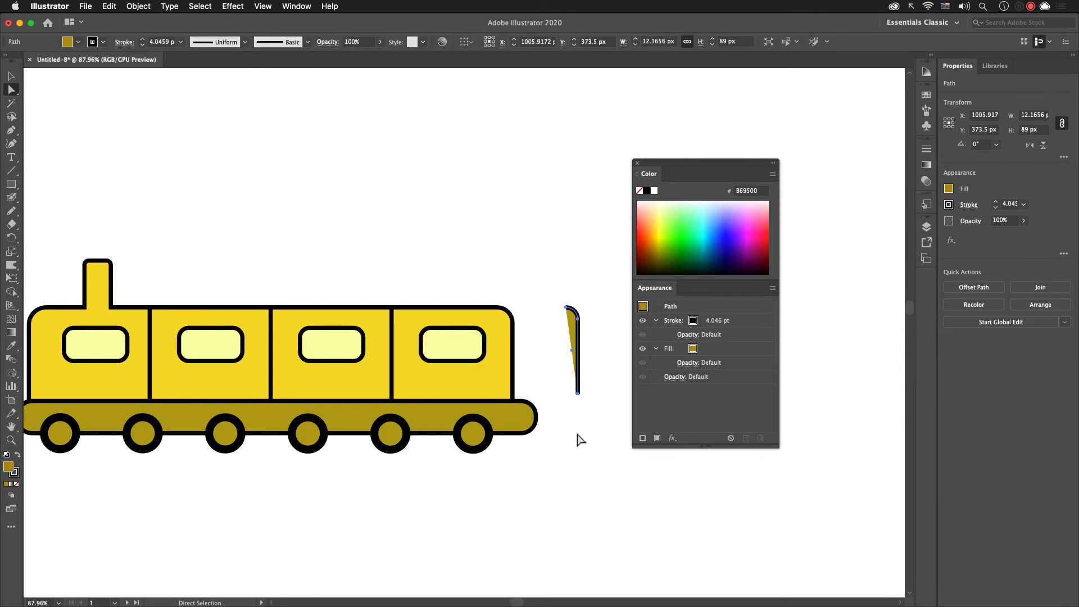
key(p)
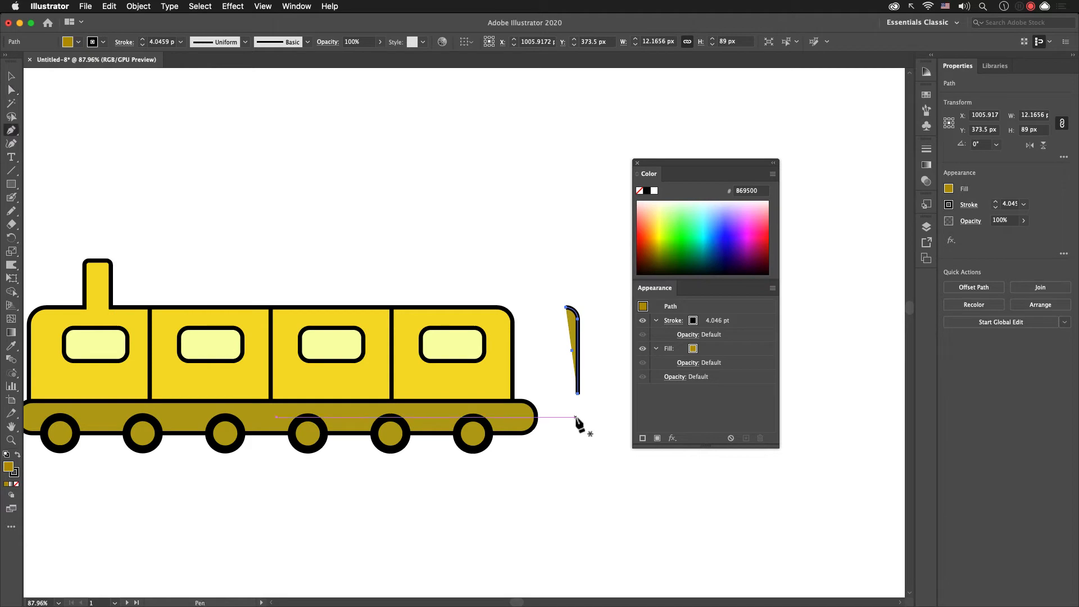
key(ctrl+z)
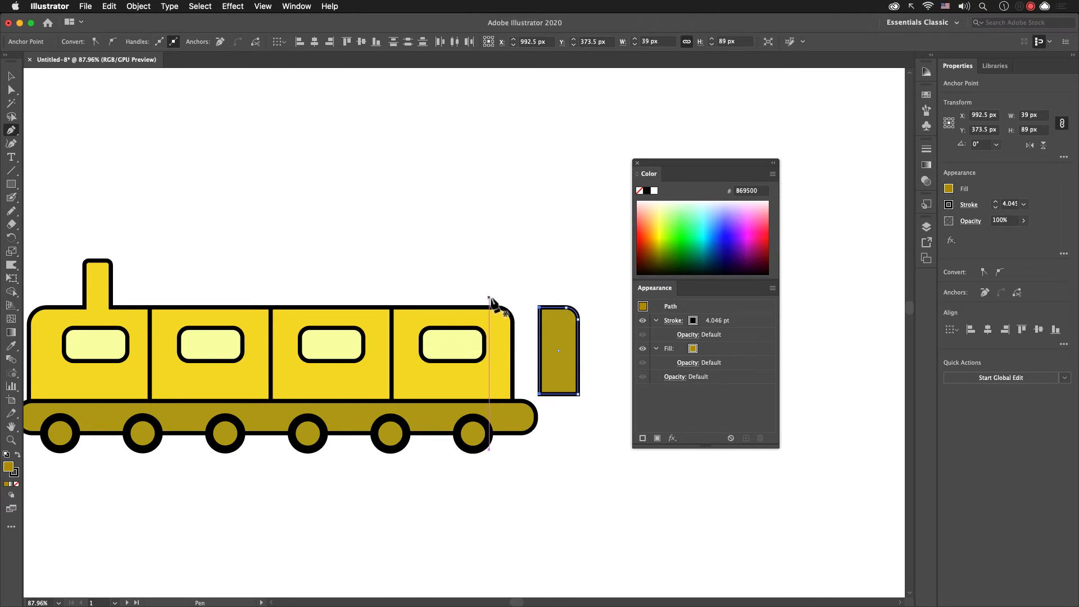
Step: Delete the upright shape's upper left anchor point and move its lower left anchor inward, narrowing it to about 12 px
key(a)
drag(531, 291, 548, 319)
key(Delete)
drag(540, 394, 566, 393)
click(588, 417)
click(573, 354)
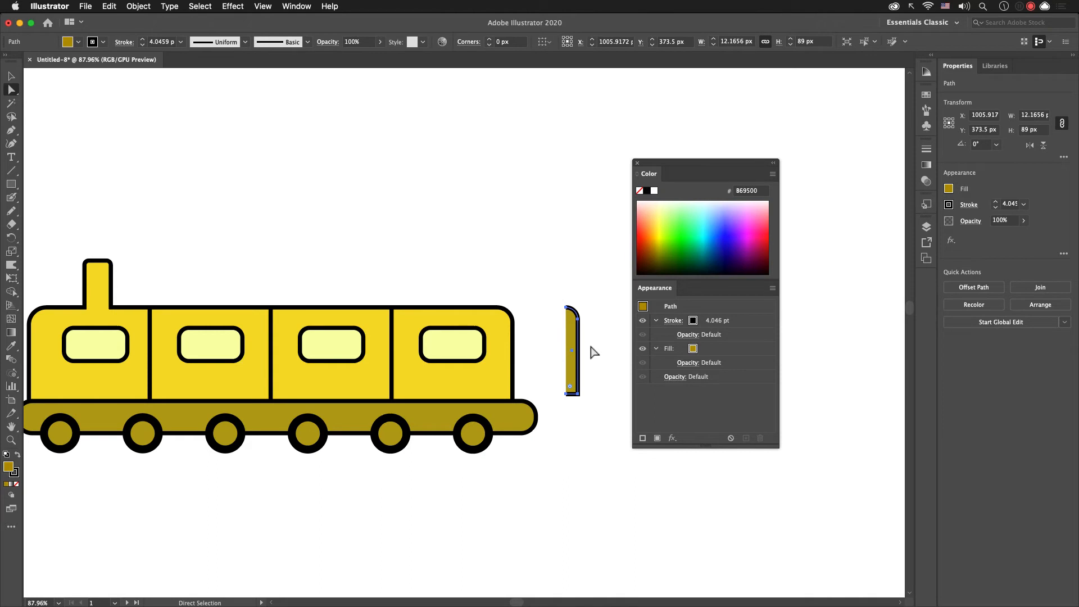
Step: Copy the last car's yellow appearance onto the narrow upright shape with the Eyedropper
key(i)
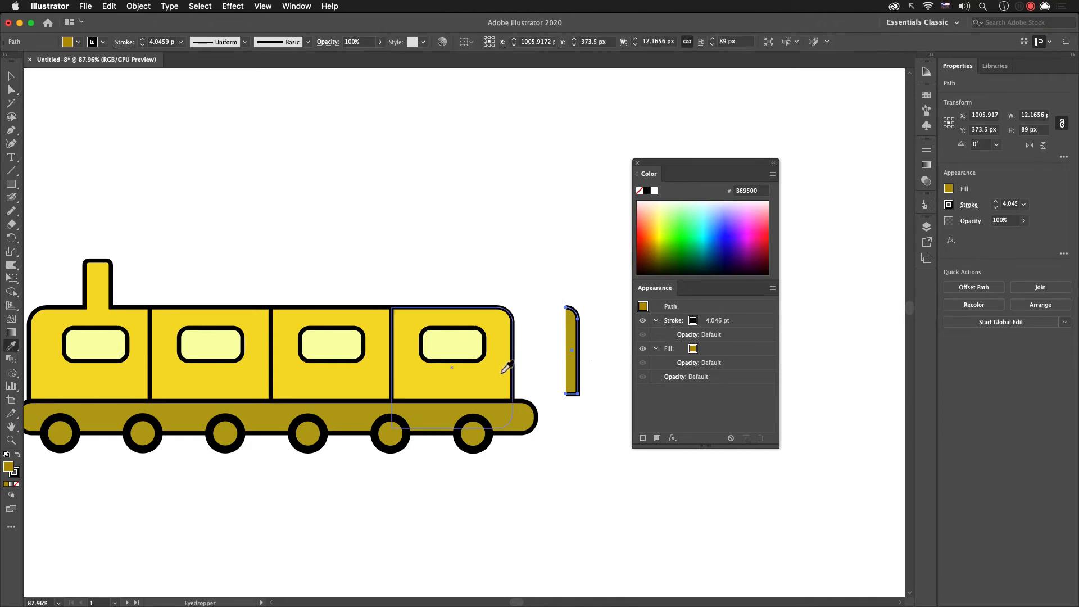
click(506, 361)
key(v)
click(595, 388)
Step: Place the narrow yellow shape against the last car's rear edge, reduce its height to about 58 px, and nudge it 2 px right
drag(577, 378, 524, 387)
drag(530, 320, 529, 352)
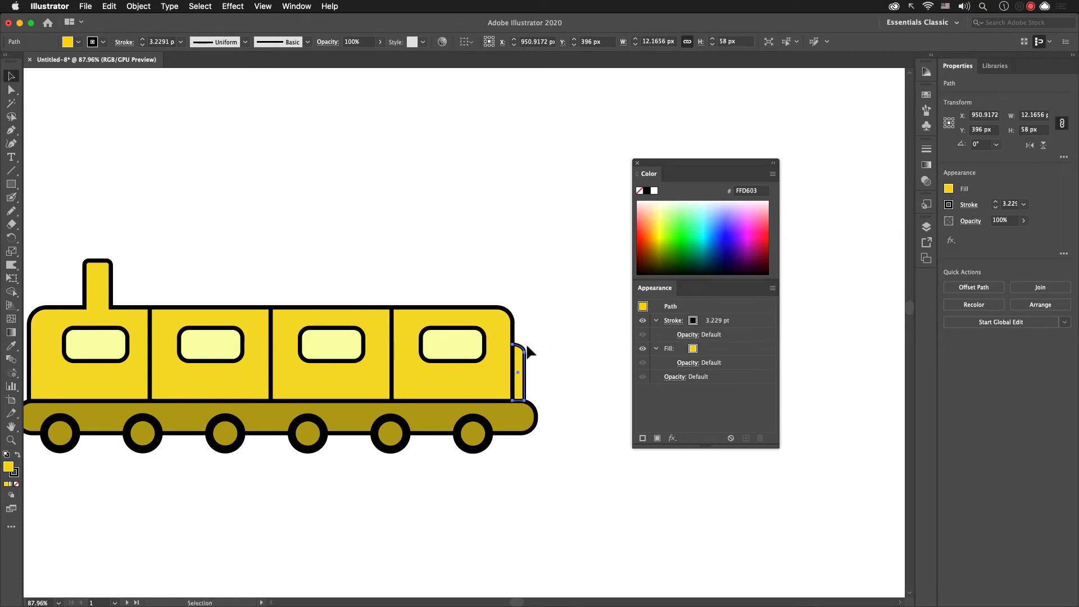
key(Right)
key(Right)
Step: Match the rear shape's outline to the last car's 4 pt stroke by sampling the car with the Eyedropper
click(513, 337)
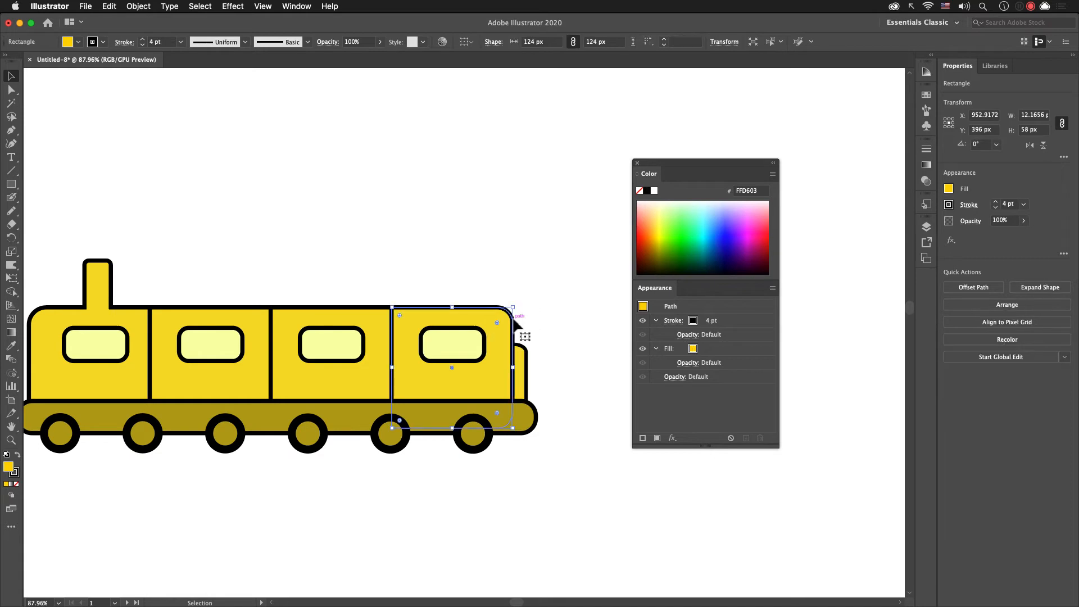
click(529, 363)
key(i)
click(512, 321)
key(v)
click(573, 355)
Step: Draw three curved smoke lines rising from the chimney with the Pencil tool, using the Smooth fidelity setting
drag(416, 439, 446, 427)
drag(379, 329, 428, 434)
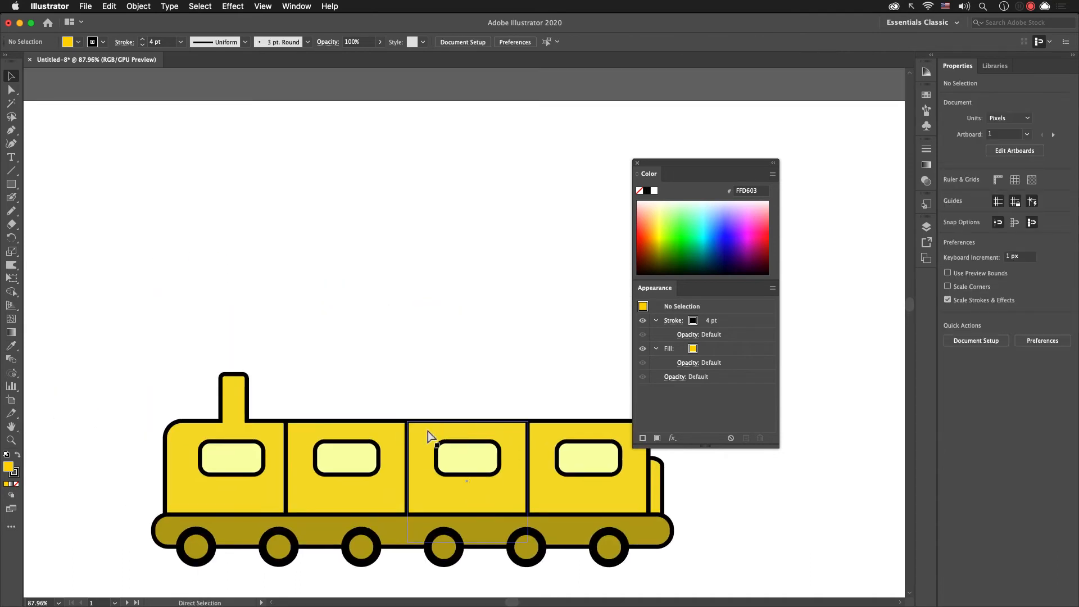
key(ctrl+minus)
key(ctrl+minus)
key(ctrl+minus)
key(ctrl+plus)
drag(433, 426, 382, 439)
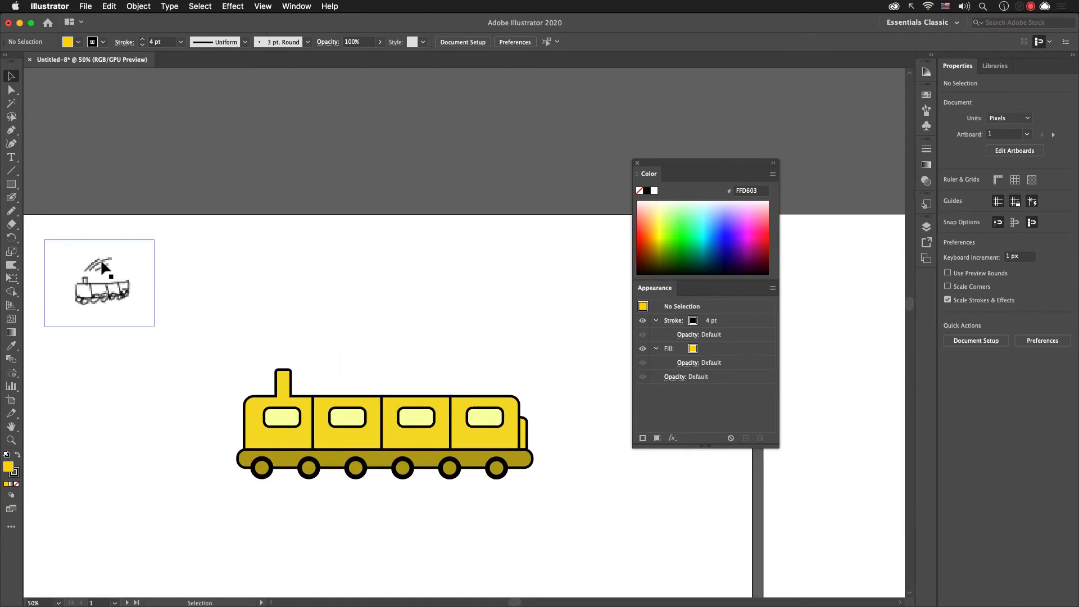
key(n)
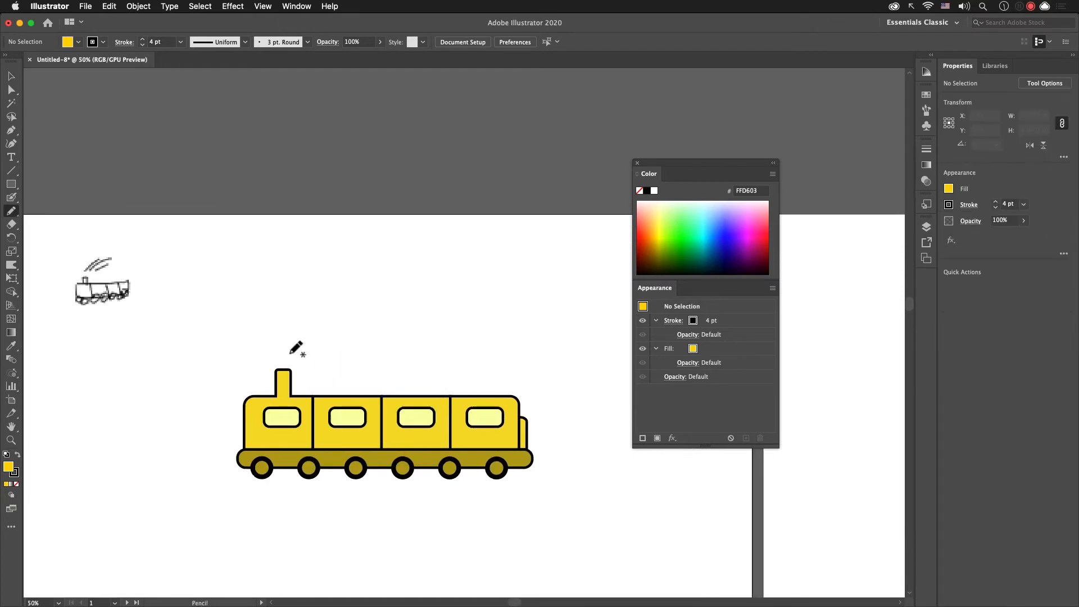
key(Return)
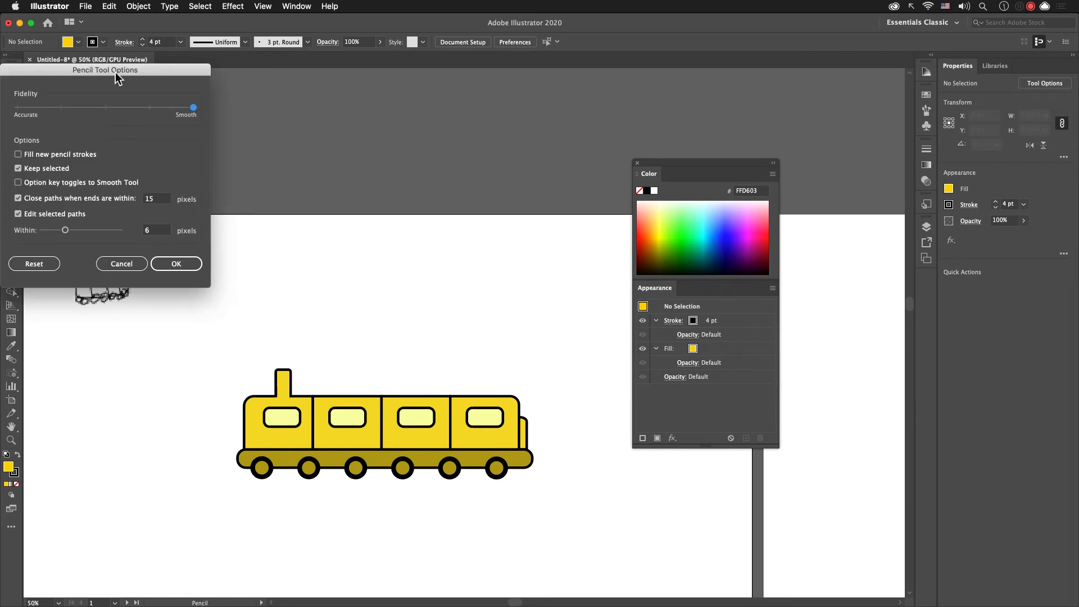
drag(116, 72, 236, 135)
click(306, 318)
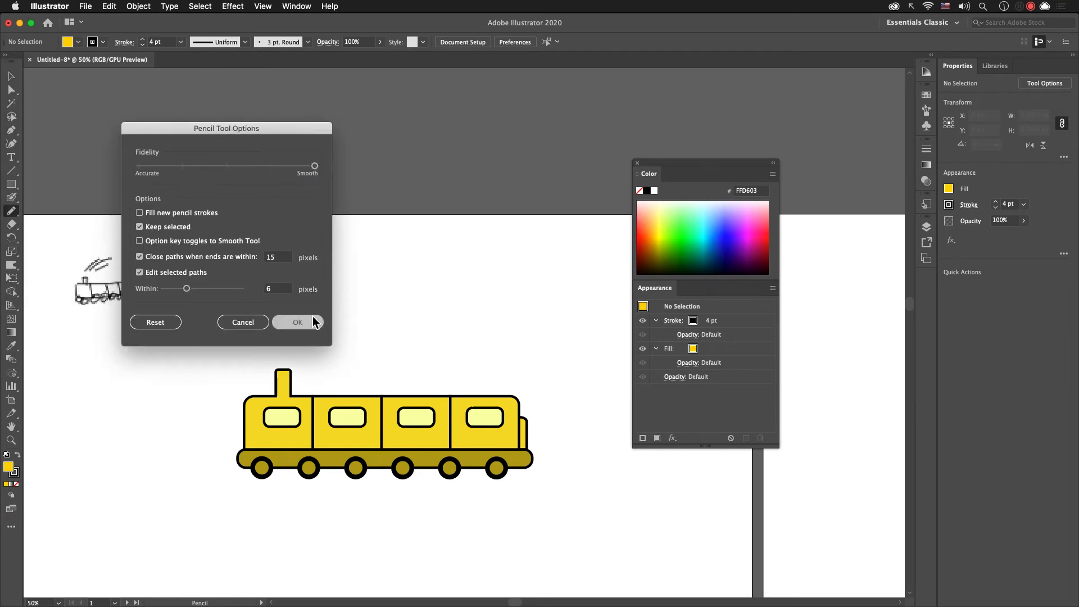
mouse_move(293, 361)
mouse_down()
mouse_move(355, 344)
mouse_move(384, 269)
mouse_up()
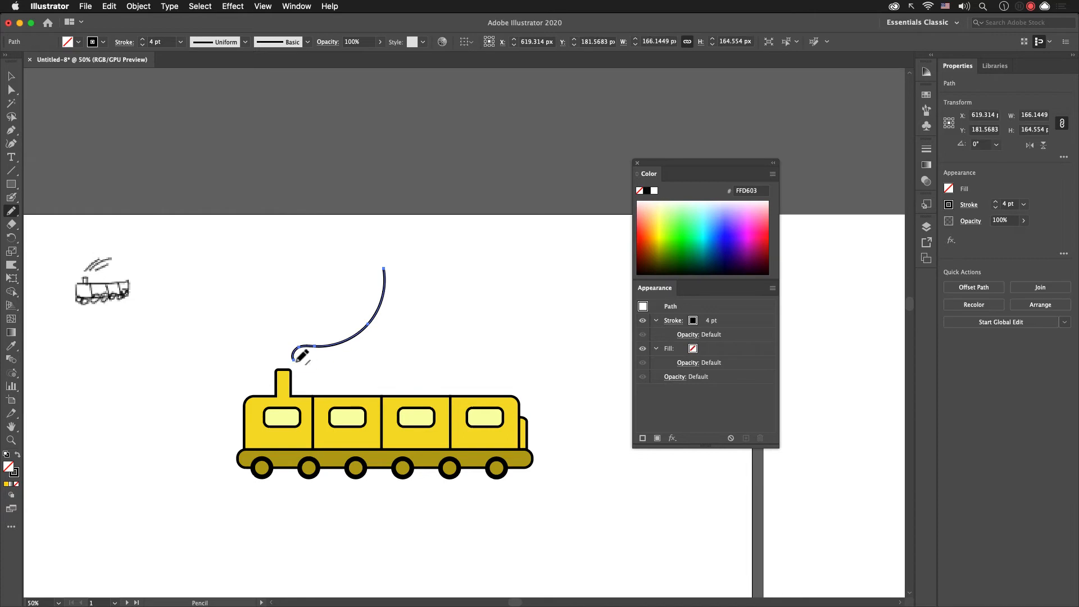
mouse_move(282, 364)
mouse_down()
mouse_move(344, 260)
mouse_move(271, 326)
mouse_move(276, 355)
mouse_up()
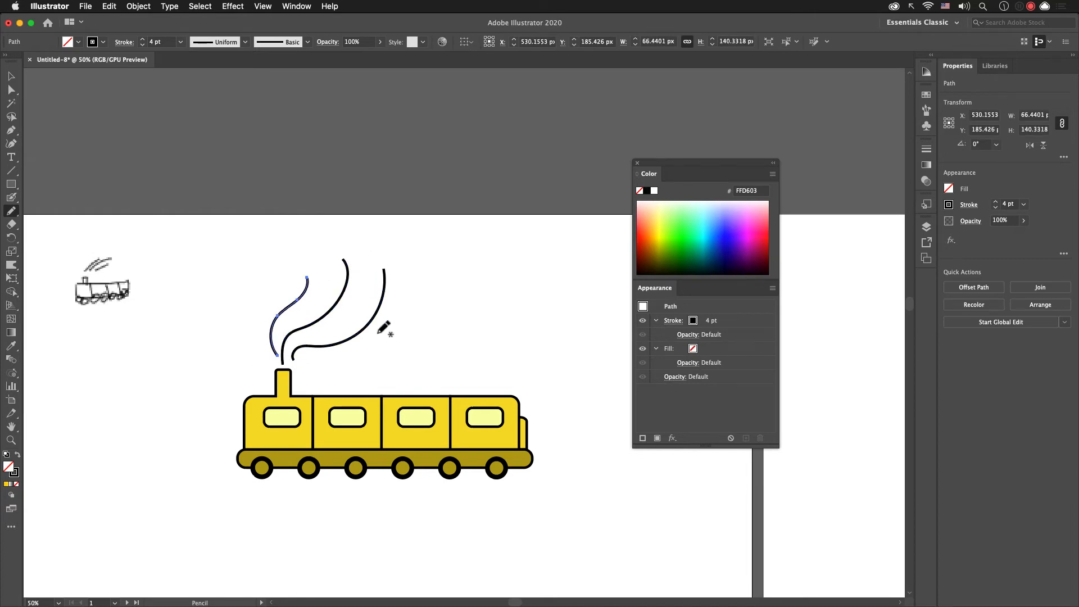
Step: Thicken the middle of the three smoke lines with the Width tool so that their ends taper
key(v)
click(359, 341)
click(359, 333)
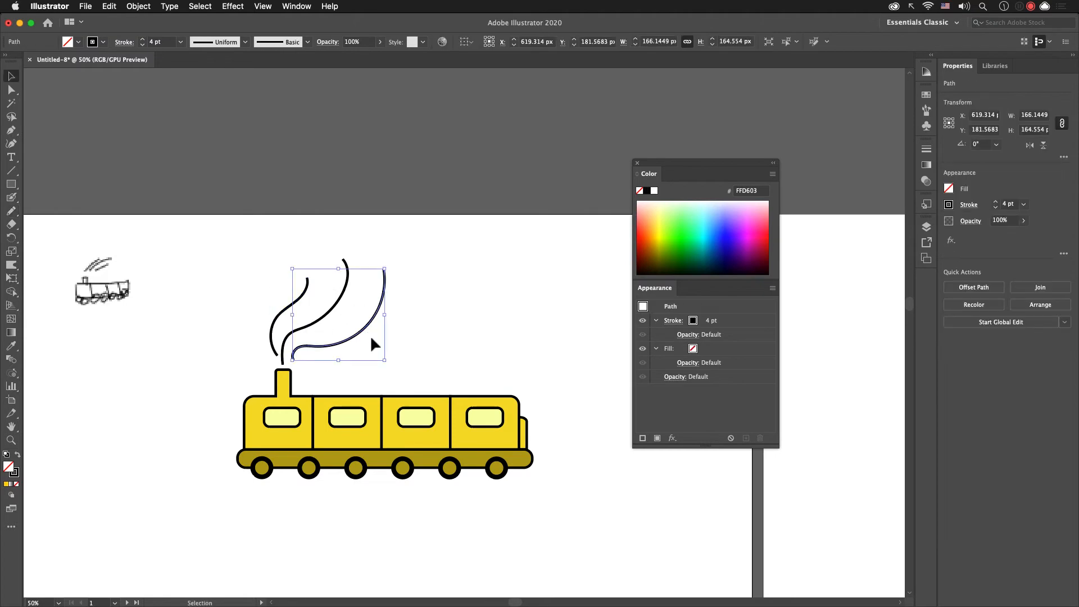
key(shift+w)
mouse_move(363, 326)
mouse_down()
mouse_move(372, 335)
mouse_move(344, 299)
mouse_move(302, 305)
mouse_up()
Step: Select the three smoke lines and give them a light green 9CFF90 stroke with no fill
key(v)
mouse_move(426, 330)
mouse_down()
mouse_move(433, 320)
mouse_move(281, 274)
mouse_up()
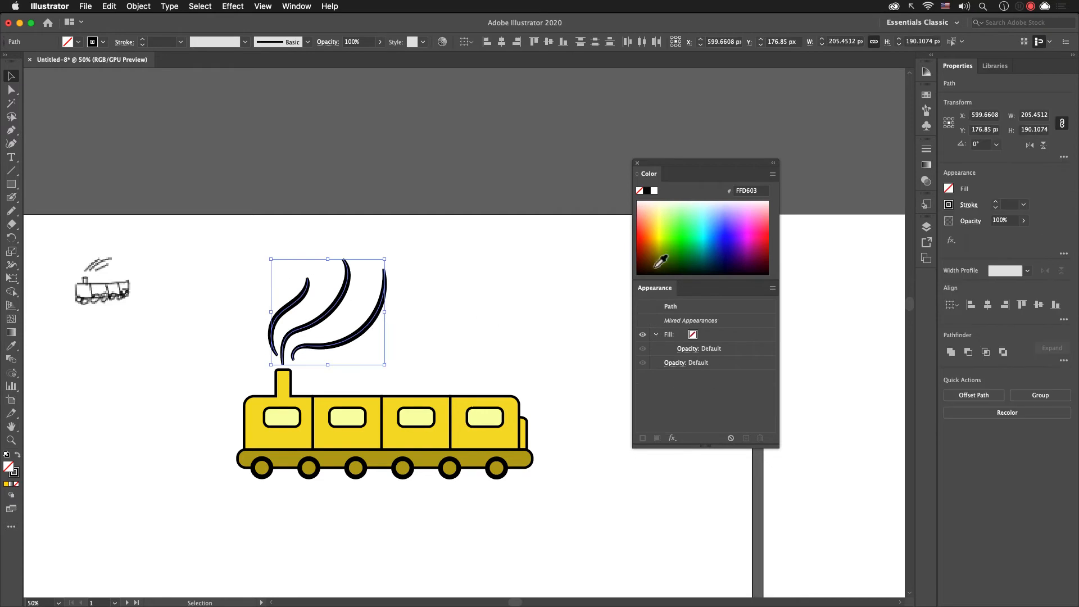
click(706, 236)
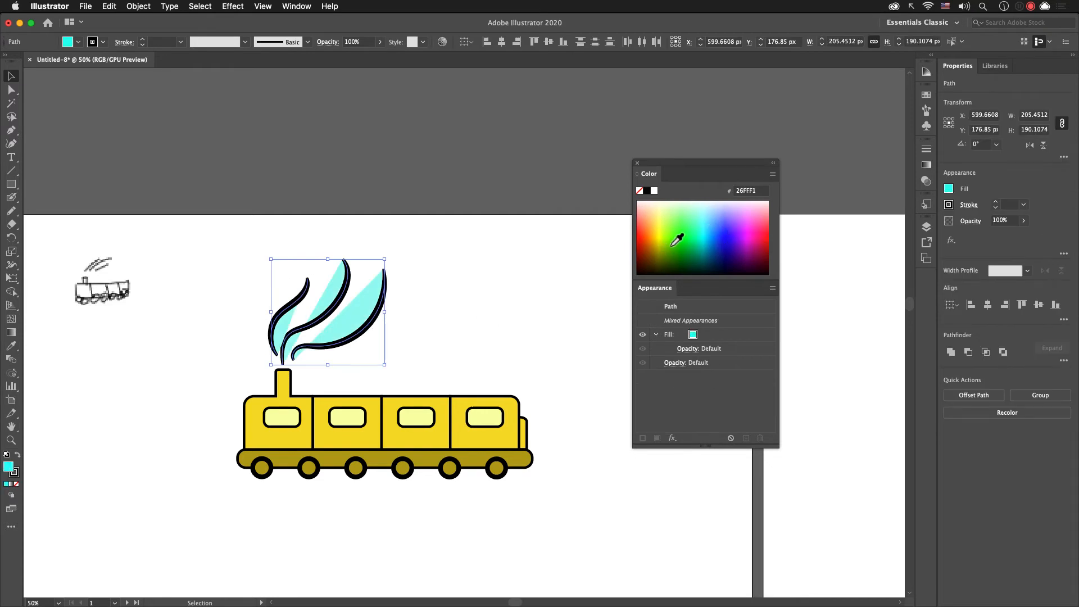
key(super+z)
click(660, 224)
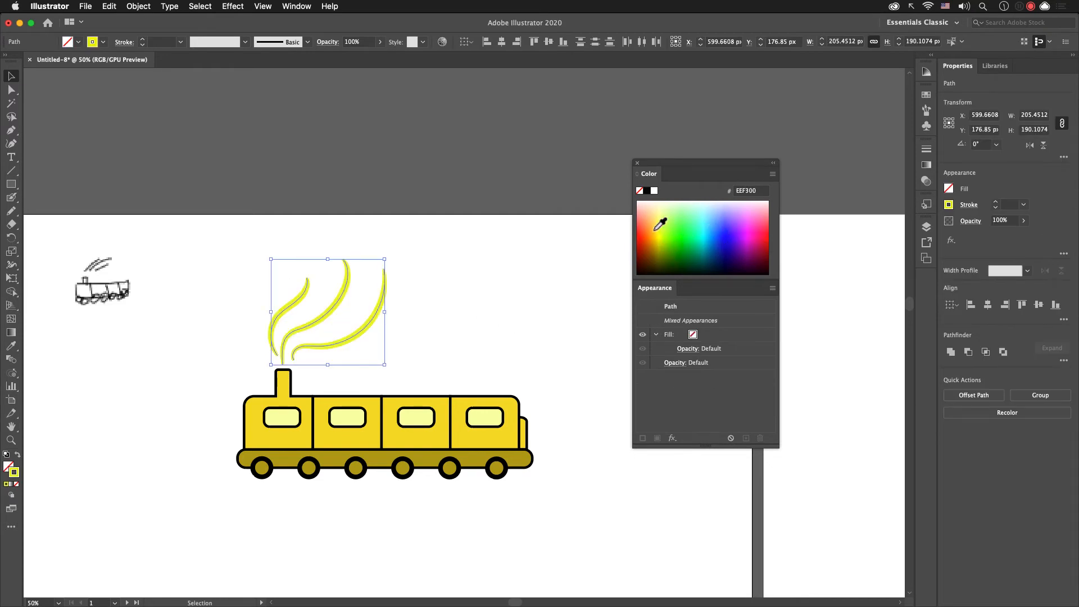
click(653, 213)
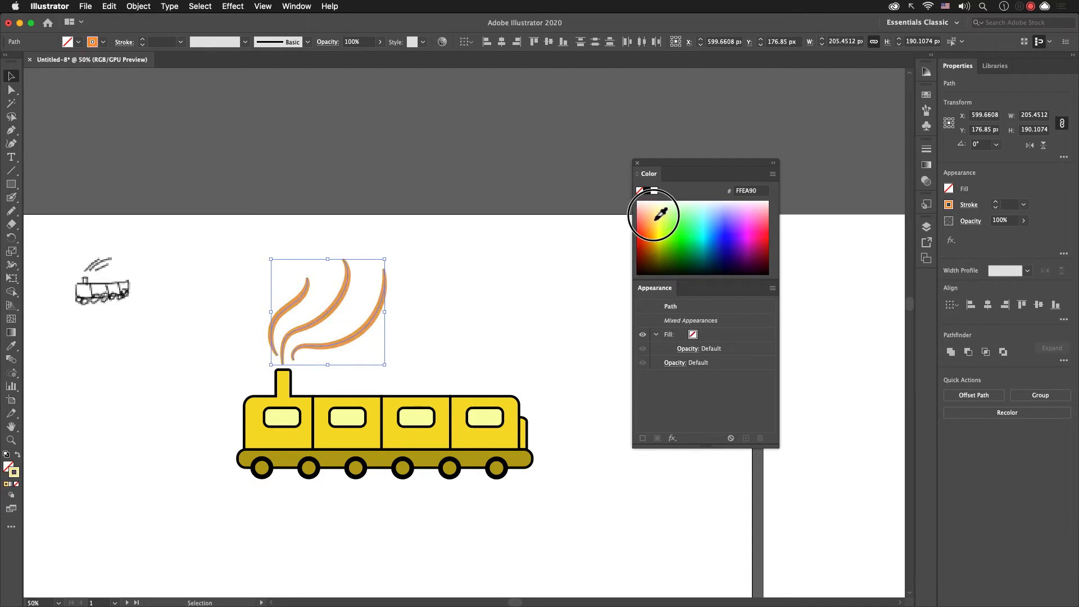
click(684, 212)
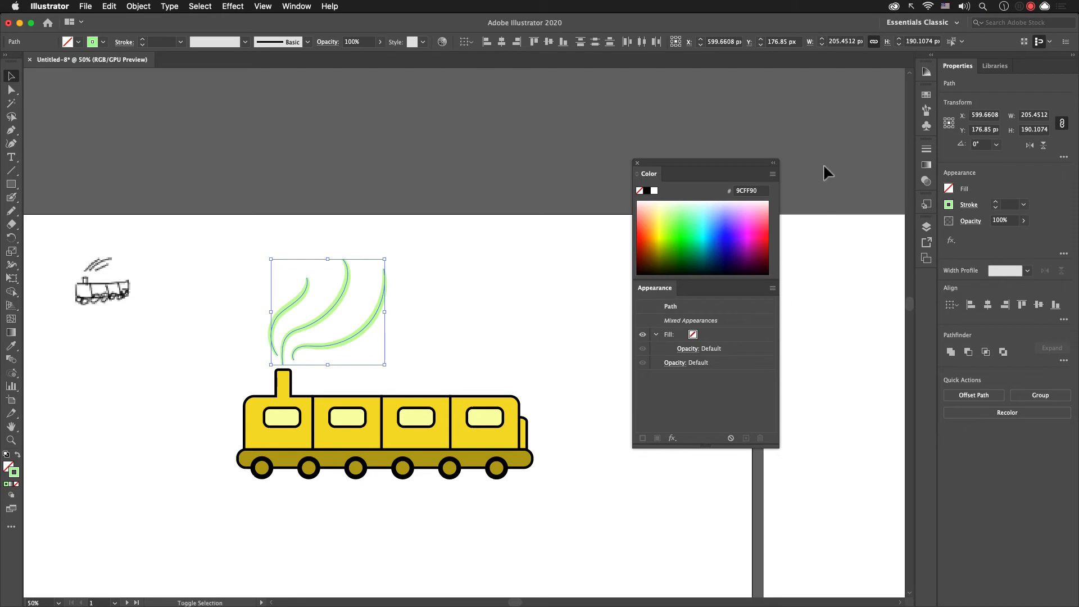
Step: Recolour the strokes of the smoke lines to the pale beige tint E0DAD0 from the Color Guide
key(shift+F3)
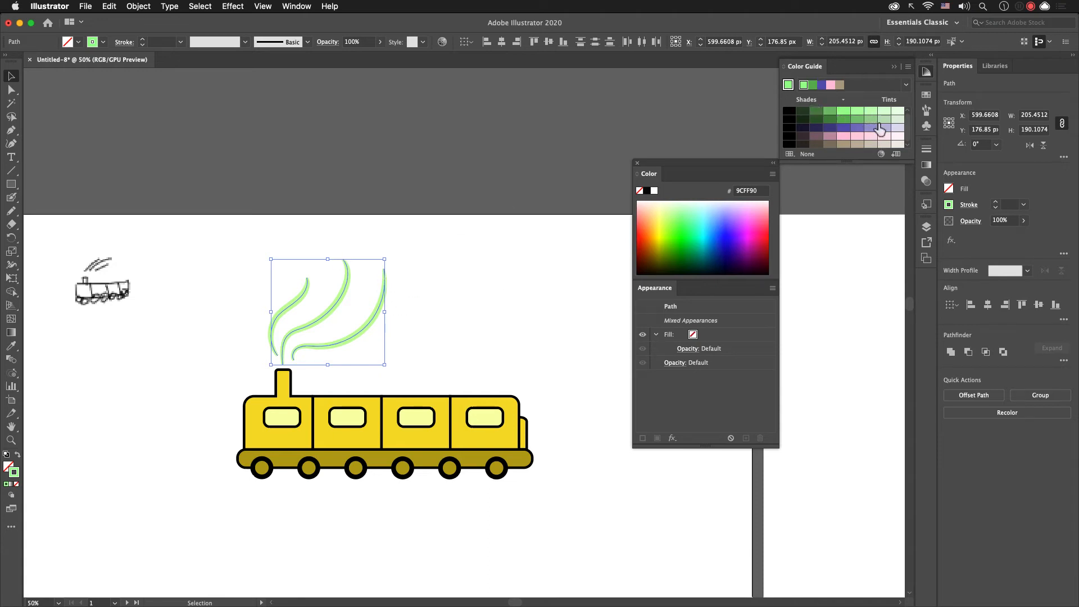
click(872, 145)
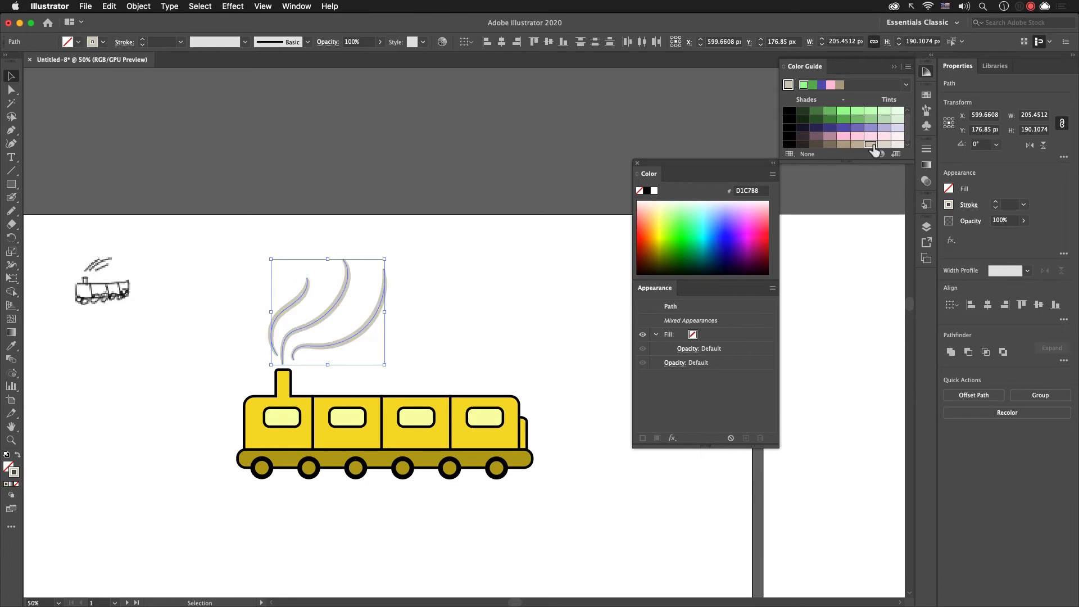
click(884, 144)
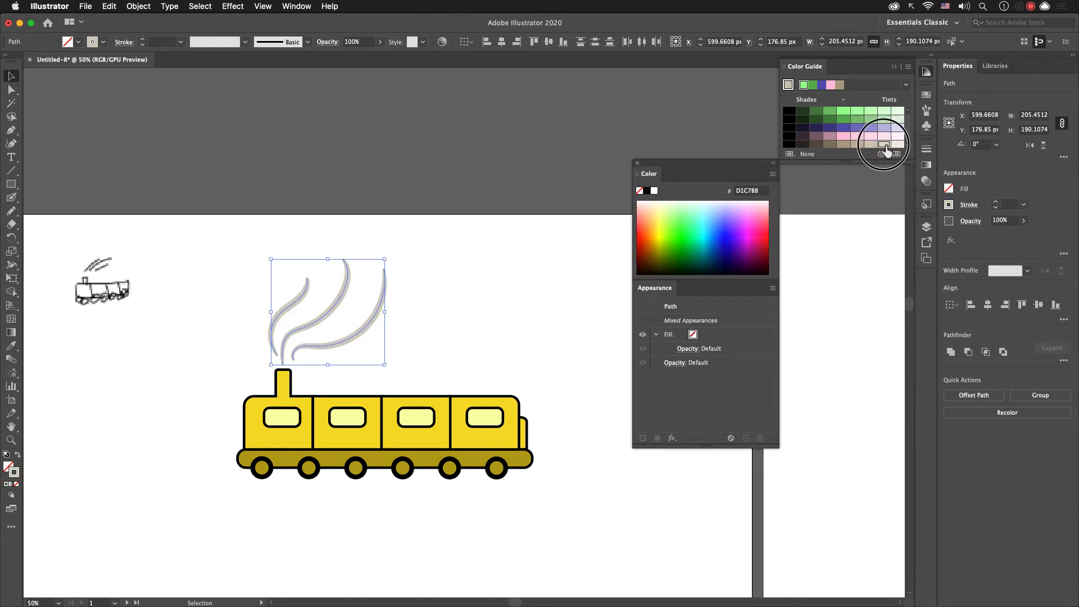
click(469, 248)
Step: Select the whole train with its smoke, shift it on the first artboard and enlarge it slightly
key(super+minus)
key(super+minus)
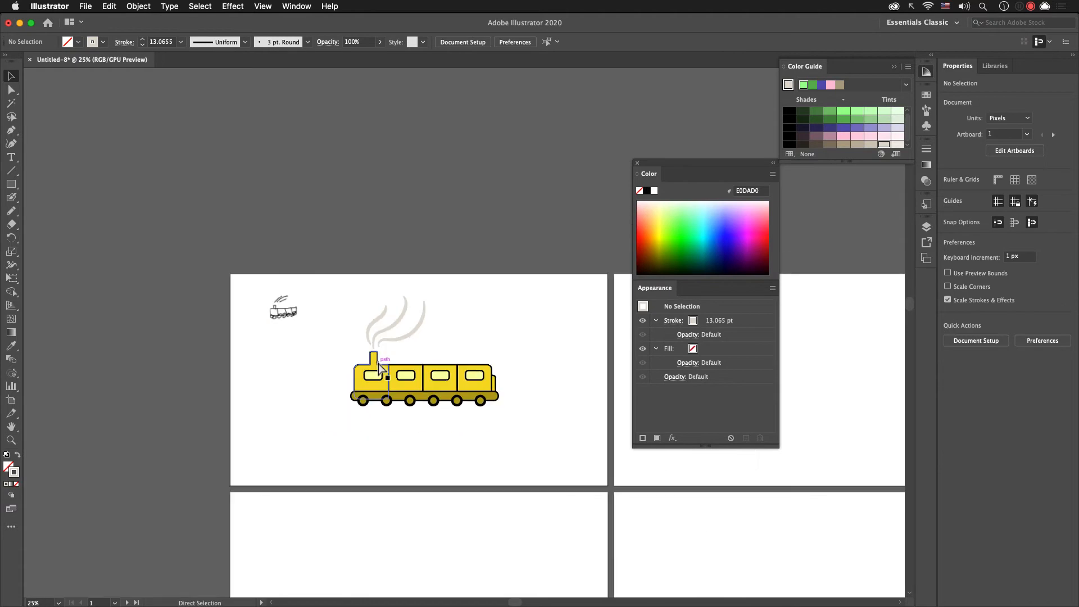
drag(380, 386, 369, 403)
drag(327, 319, 487, 436)
drag(435, 405, 435, 419)
drag(484, 327, 496, 318)
drag(510, 439, 442, 440)
click(477, 438)
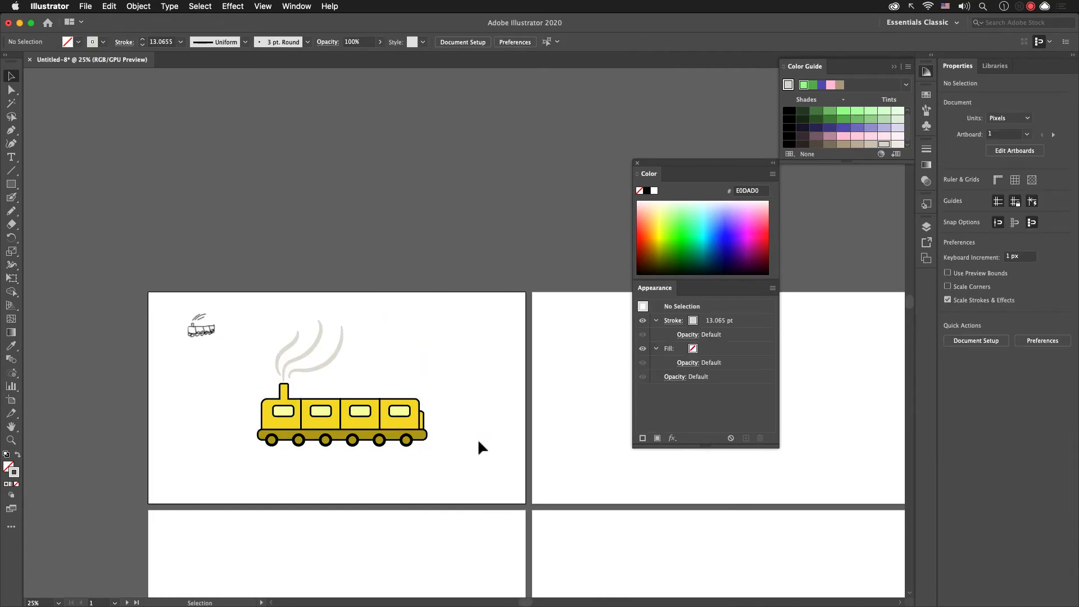
Step: Switch to Chrome, capture another Quick, Draw! train sketch with a cab and chimney, and paste it onto Illustrator's second artboard
key(super+Tab)
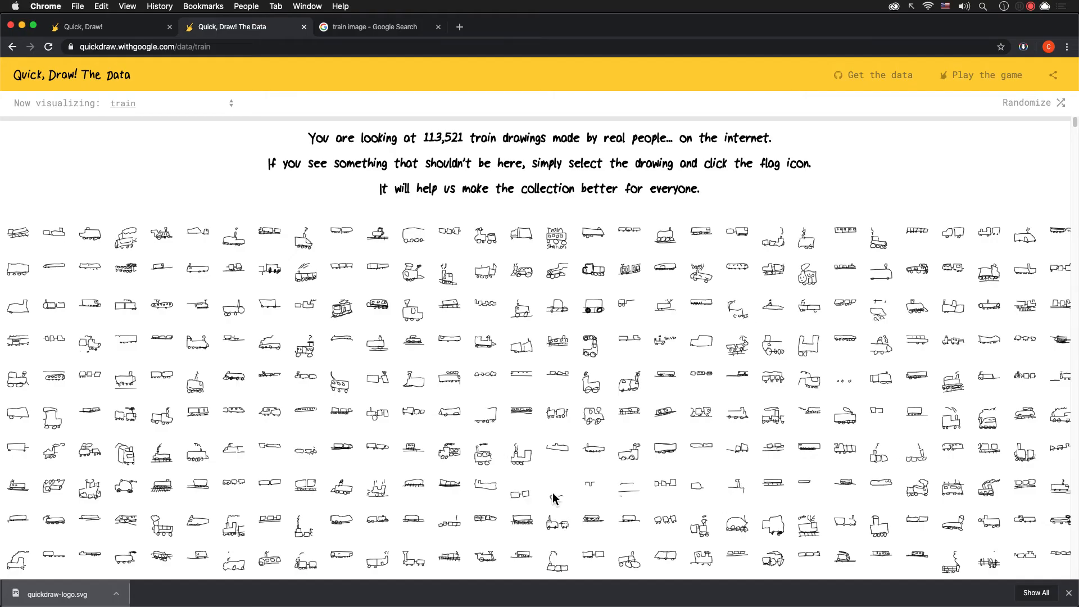
scroll(550, 499, down, 10)
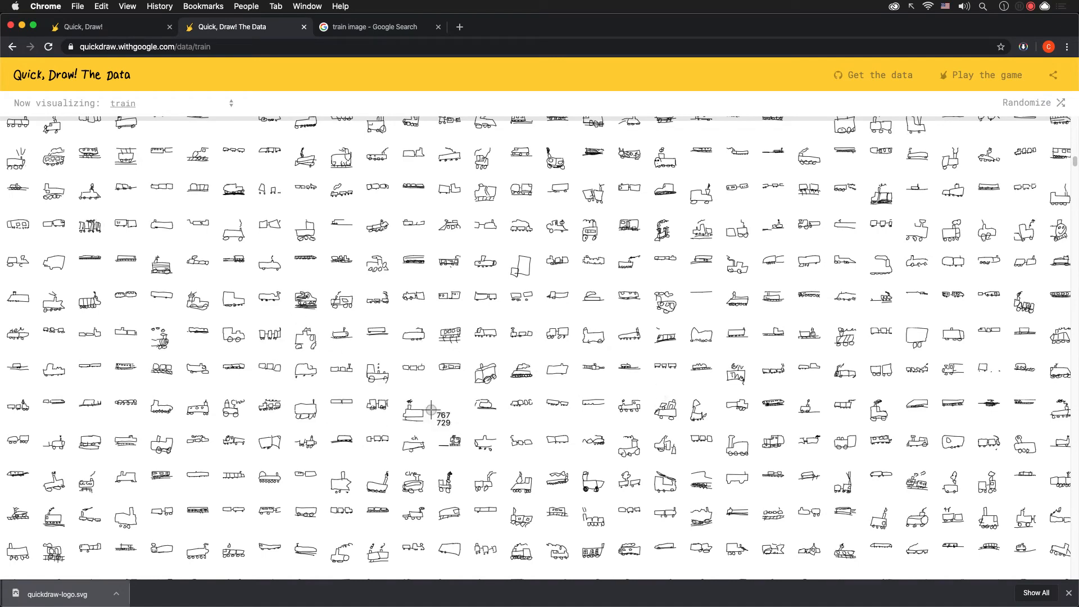
key(super+shift+4)
drag(317, 283, 362, 317)
key(super+Tab)
mouse_move(543, 458)
mouse_down()
mouse_move(409, 330)
mouse_move(450, 362)
mouse_move(433, 344)
mouse_move(312, 257)
mouse_move(353, 294)
mouse_up()
key(super+v)
Step: Draw a rectangle of about 348 × 293 px beside the new sketch, filled with pink FFC3D8 and without a stroke
key(z)
click(443, 332)
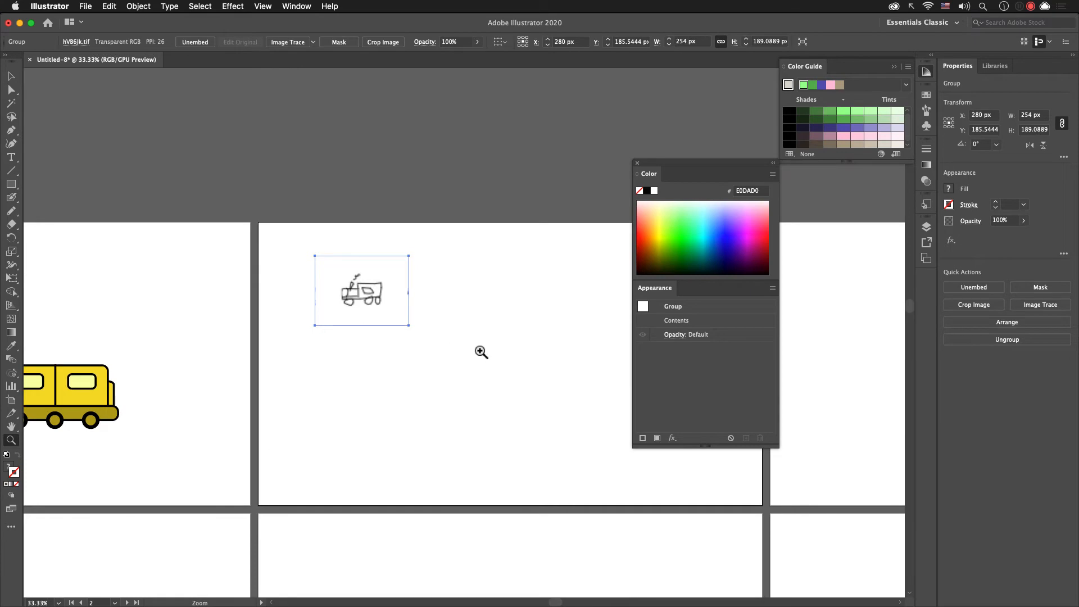
key(super+0)
drag(585, 288, 560, 291)
drag(673, 169, 849, 327)
mouse_move(474, 306)
mouse_down()
mouse_move(490, 302)
mouse_move(476, 301)
mouse_up()
key(n)
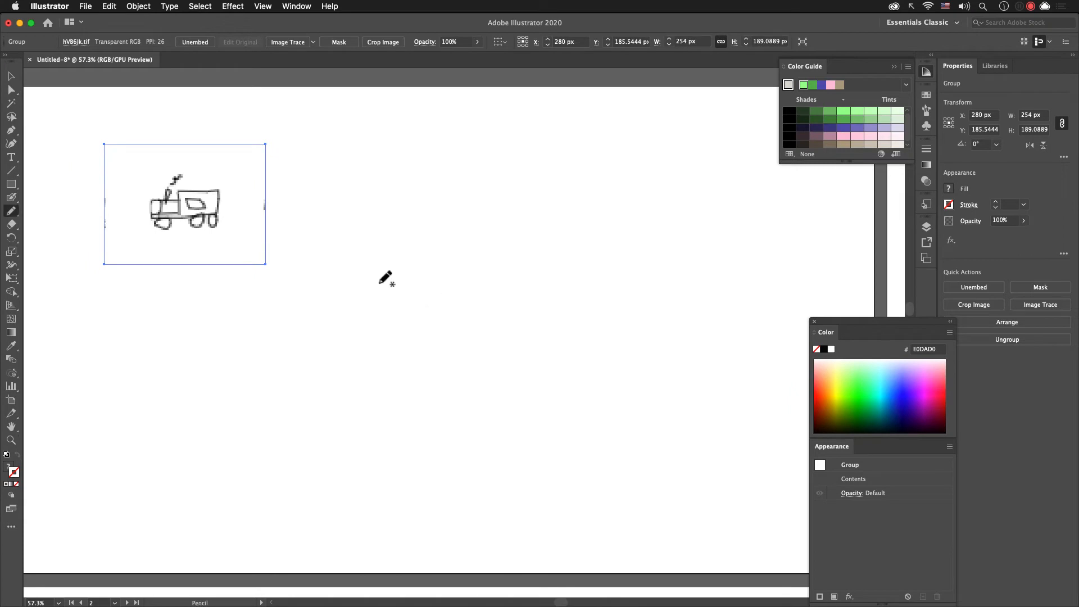
key(m)
mouse_move(431, 220)
mouse_down()
mouse_move(559, 354)
mouse_move(652, 407)
mouse_up()
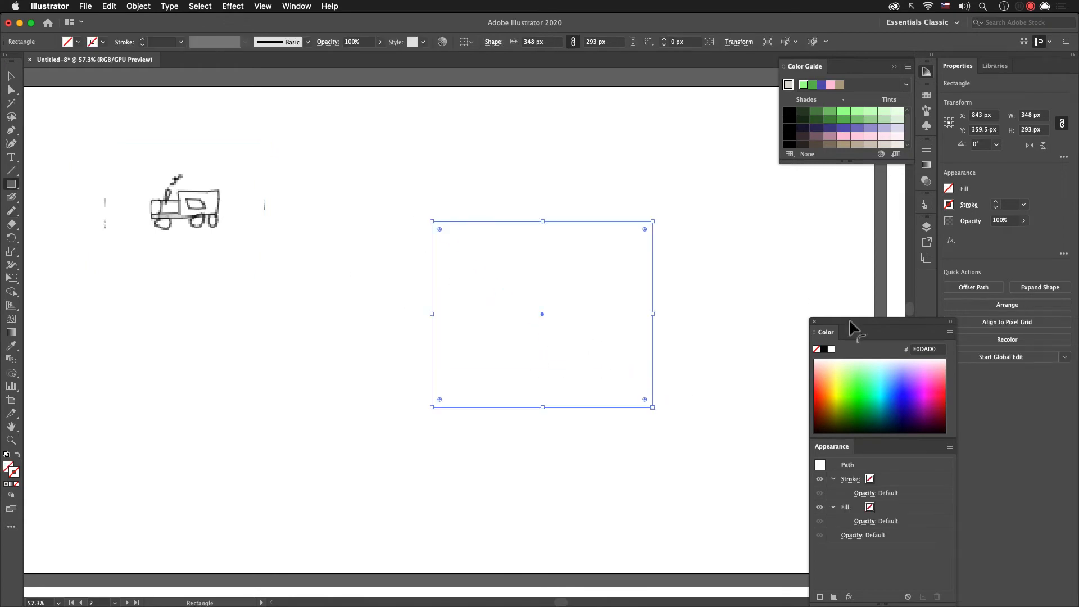
click(844, 137)
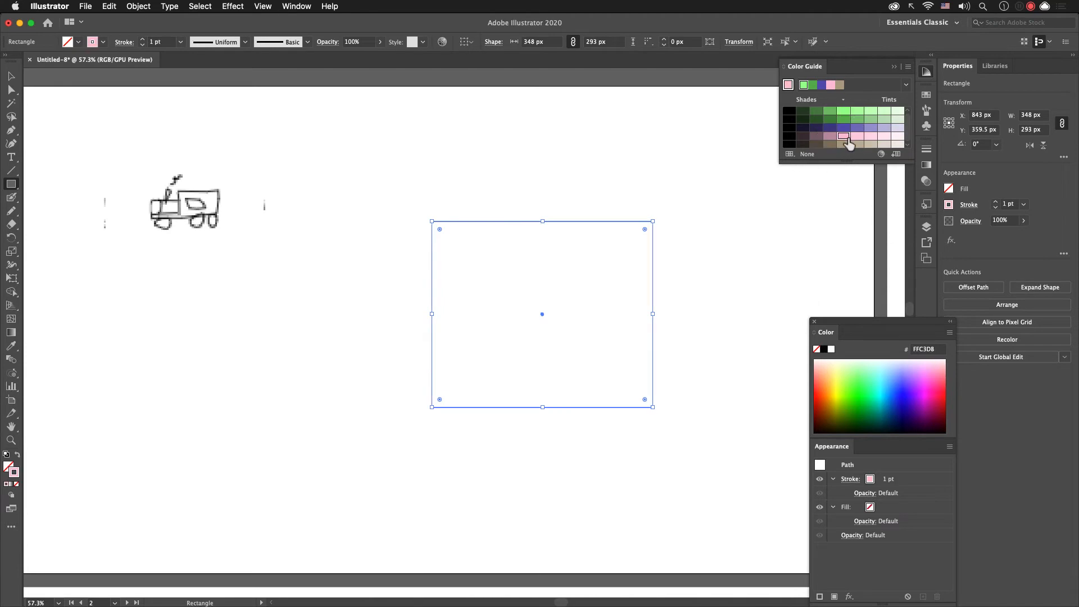
key(shift+x)
Step: Duplicate the pink rectangle to its left, overlapping it slightly, and shorten the copy with its lower edge aligned to the original's
key(v)
click(573, 319)
drag(564, 297, 393, 347)
drag(349, 459, 356, 418)
key(super+z)
drag(351, 462, 358, 408)
click(405, 453)
click(404, 289)
drag(352, 277, 355, 295)
click(350, 251)
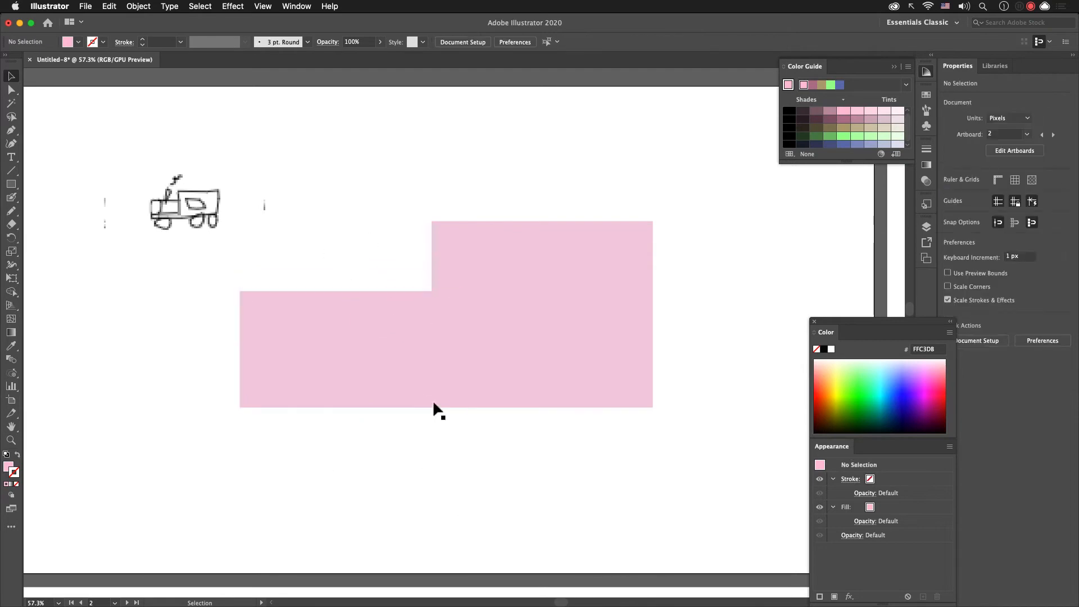
Step: Draw an upright pink chimney rectangle of about 48 × 90 px on top of the lower front block
click(471, 392)
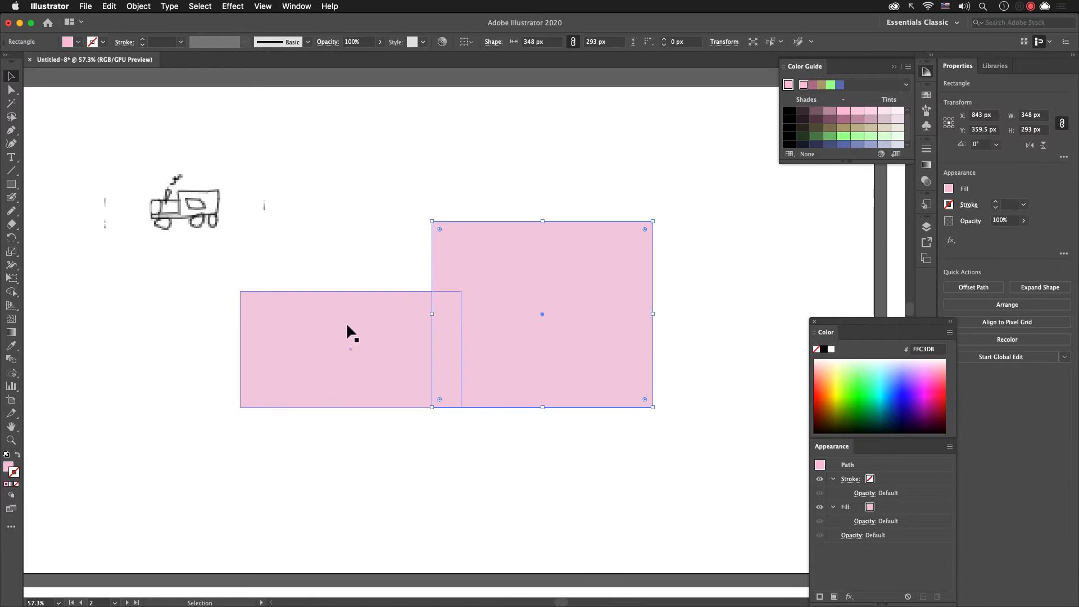
click(265, 264)
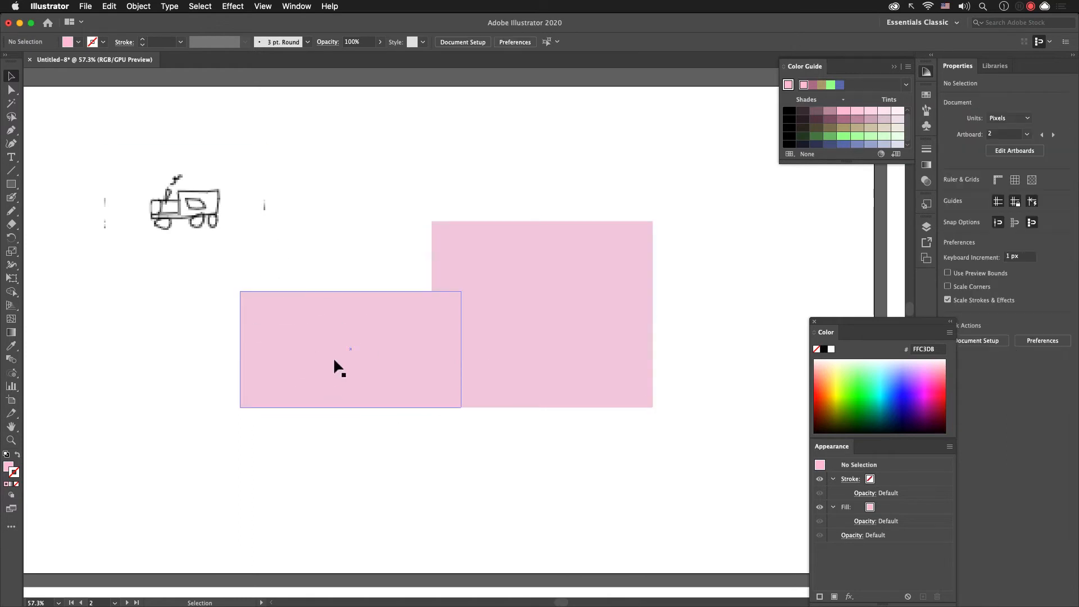
key(n)
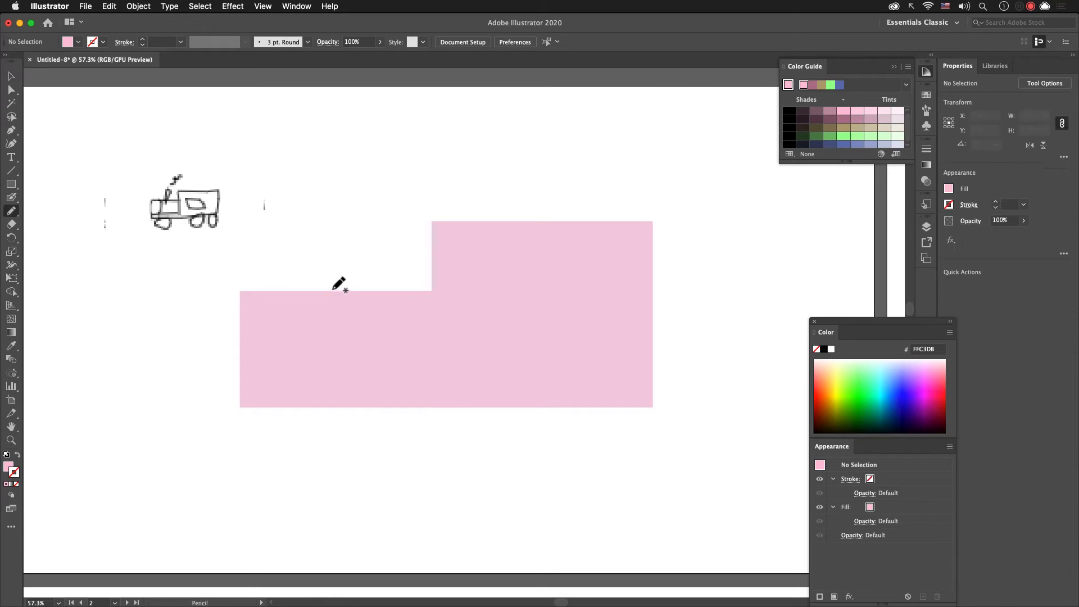
key(m)
drag(311, 291, 343, 237)
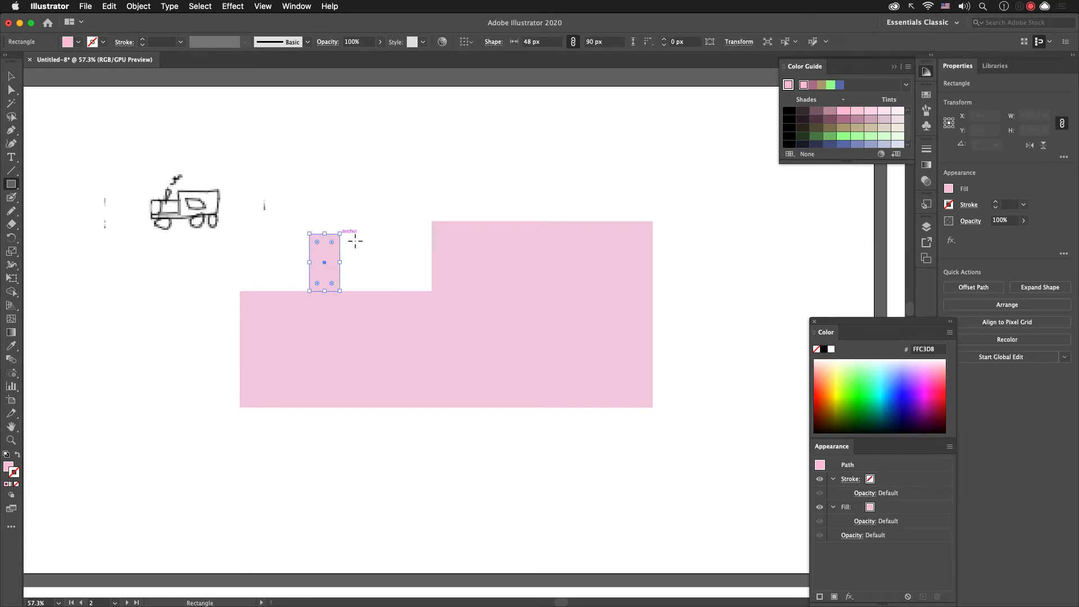
key(v)
click(340, 402)
click(364, 454)
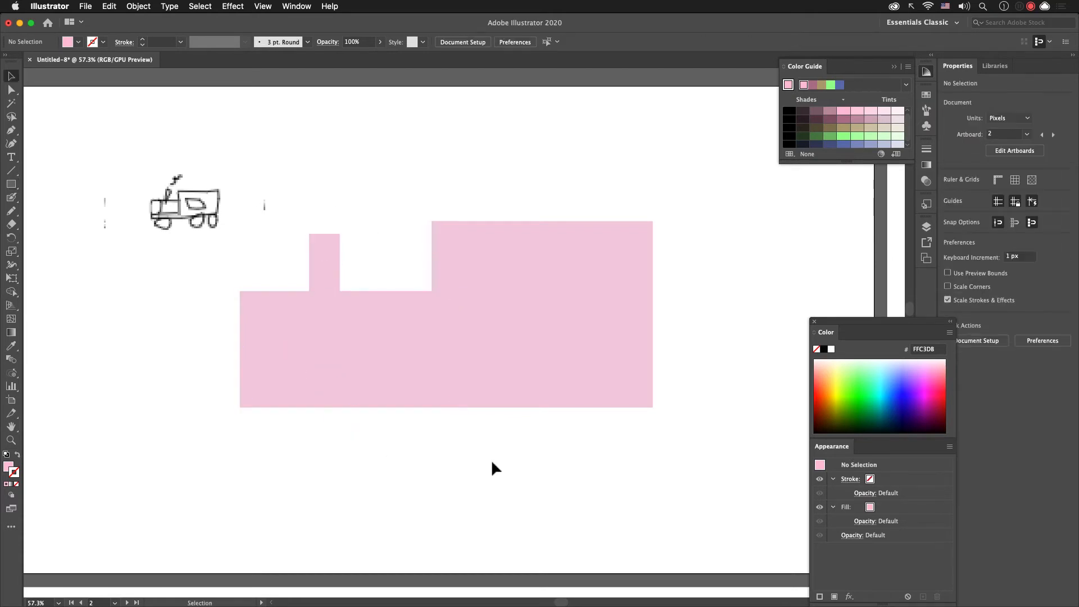
Step: Draw a rectangle of about 147 × 104 px on the cab as a window, with a black stroke and no fill
key(b)
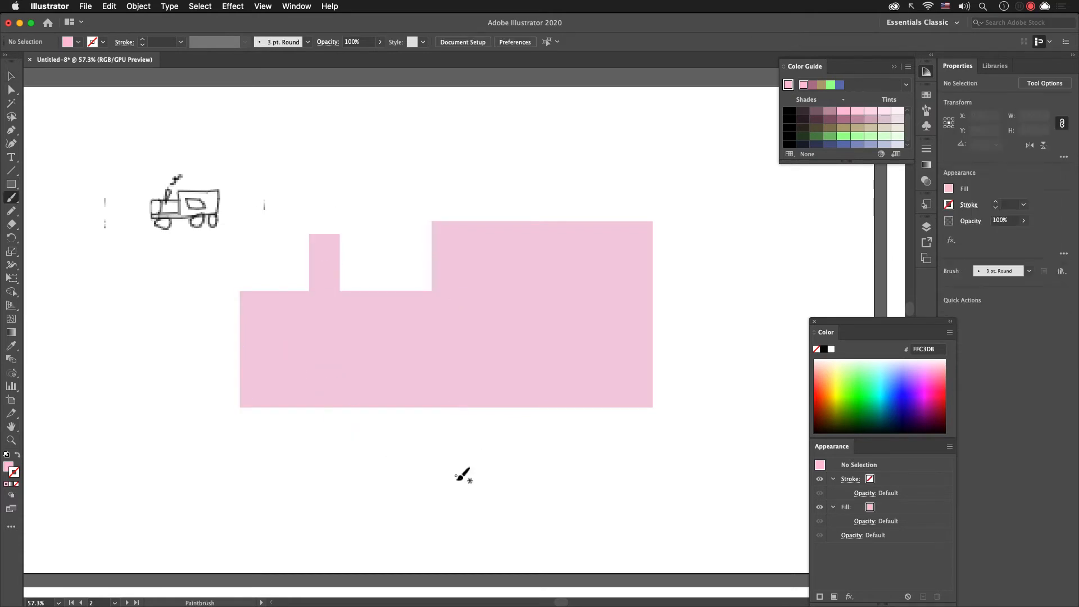
key(l)
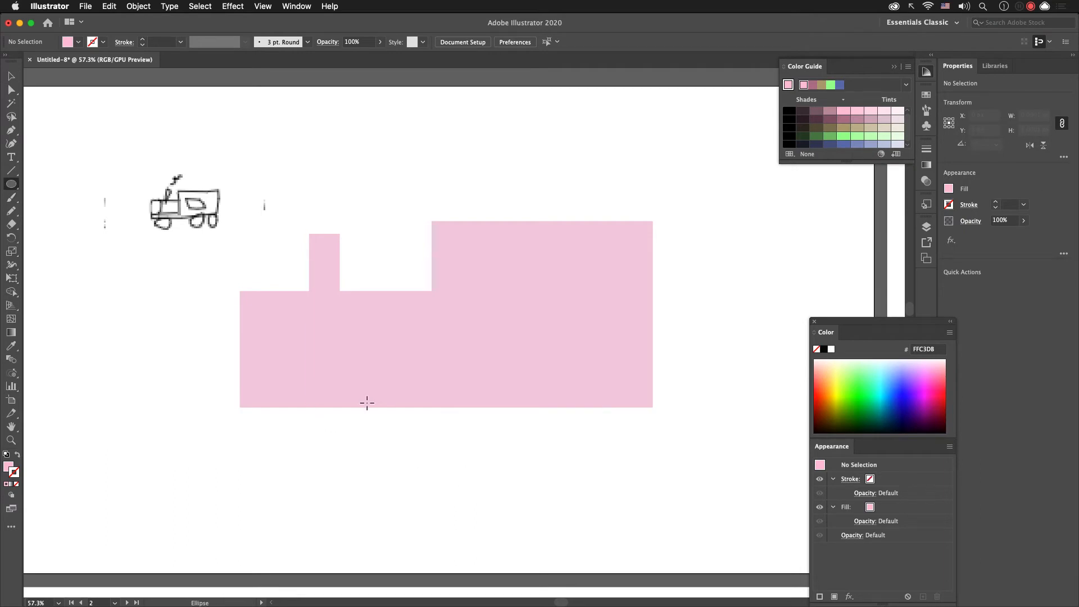
drag(487, 264, 581, 330)
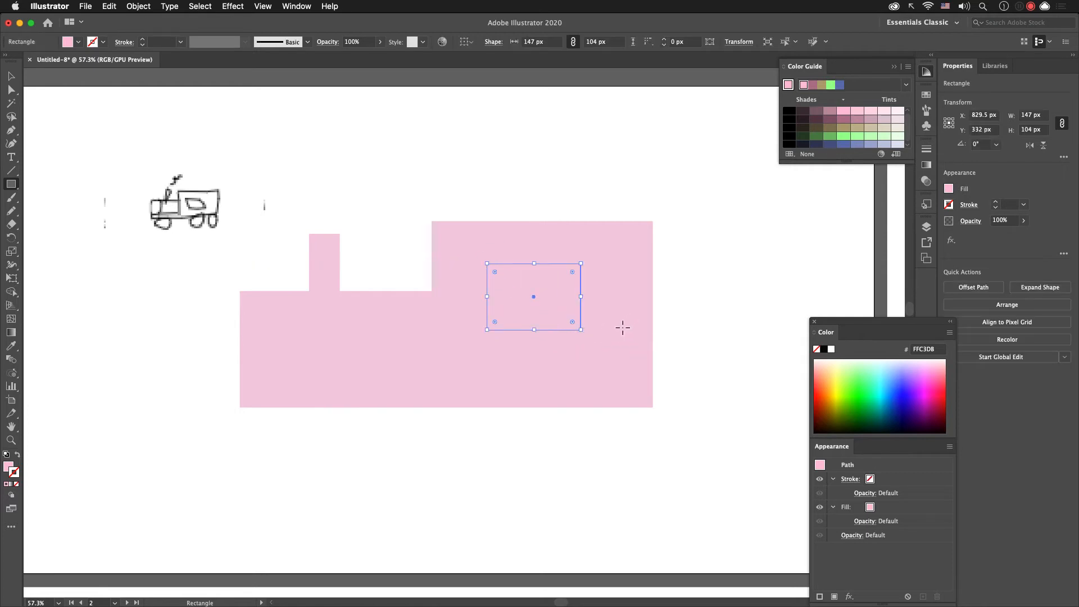
key(shift+x)
click(824, 351)
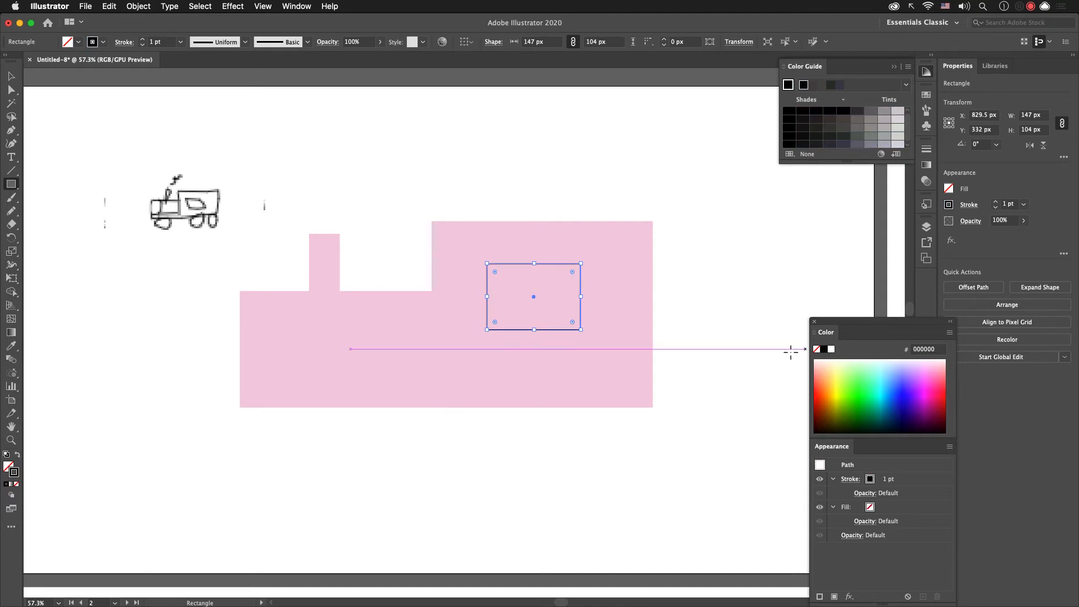
Step: Set the window's stroke to 8 pt and round its corners to a radius of about 12.75 px
click(898, 479)
click(893, 477)
click(892, 477)
click(892, 476)
click(892, 477)
click(892, 477)
click(892, 477)
click(892, 476)
drag(574, 274, 570, 270)
key(v)
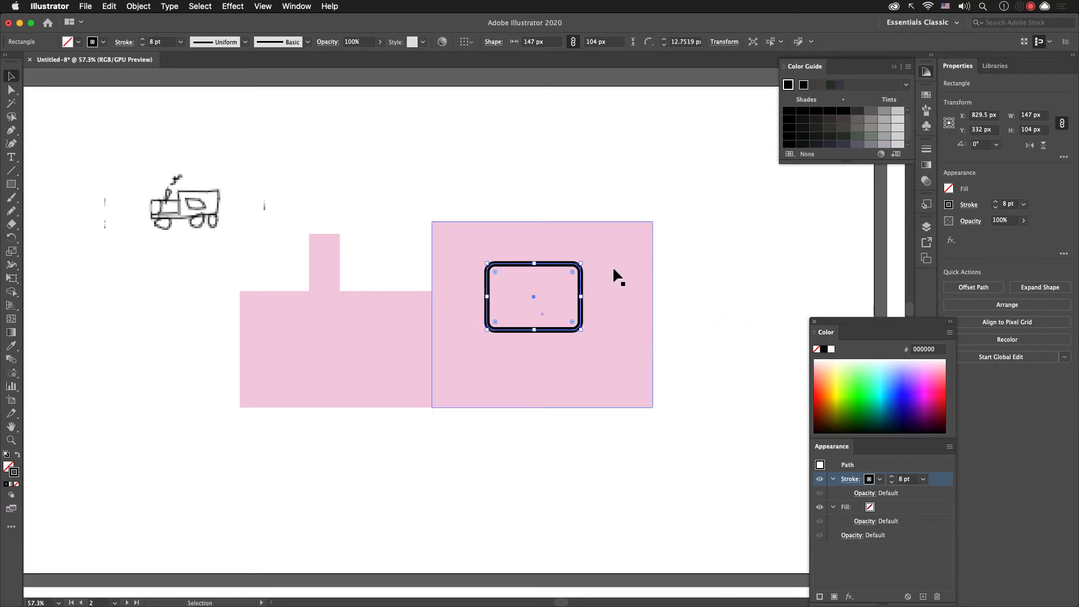
Step: Shift the chimney slightly toward the front of the train, keeping it on top of the front block
click(650, 247)
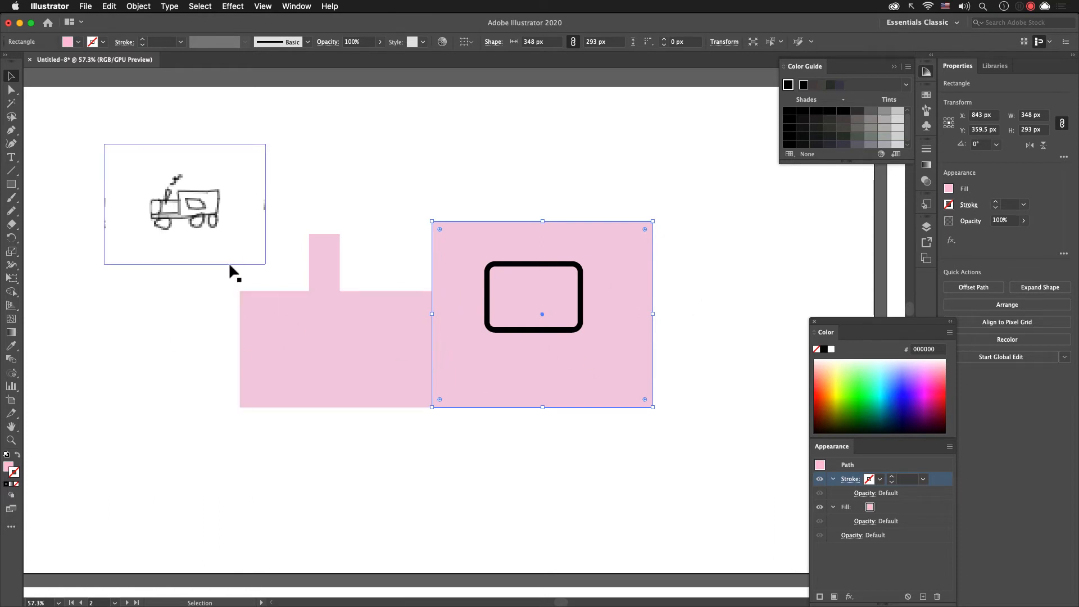
drag(331, 268, 319, 272)
Step: Slant the front edge of the lower block by moving only its upper front corner about 30 px toward the cab
click(303, 344)
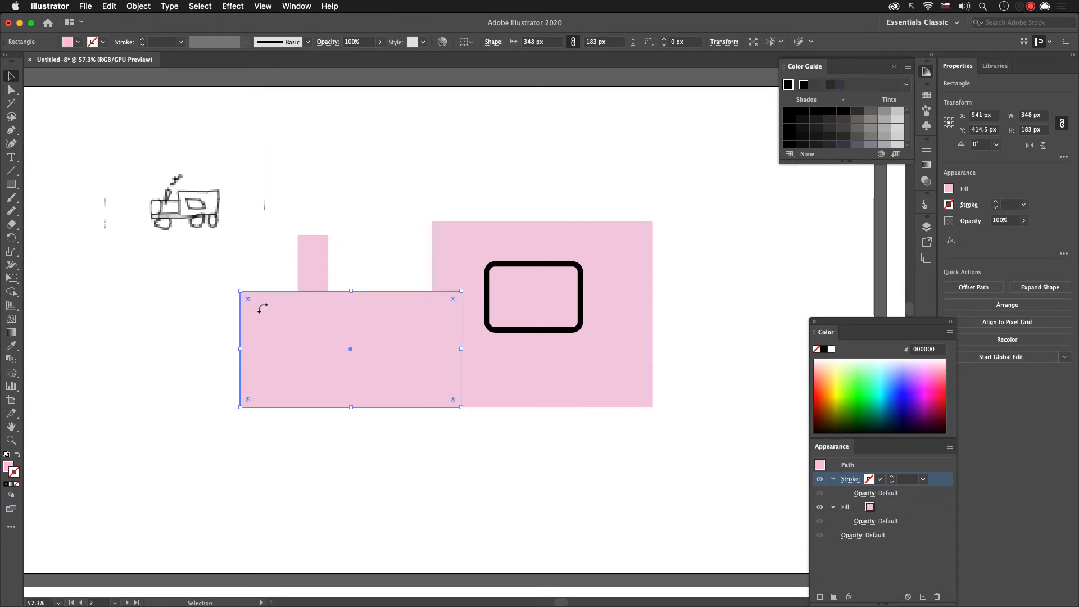
key(a)
drag(241, 292, 254, 299)
key(super+z)
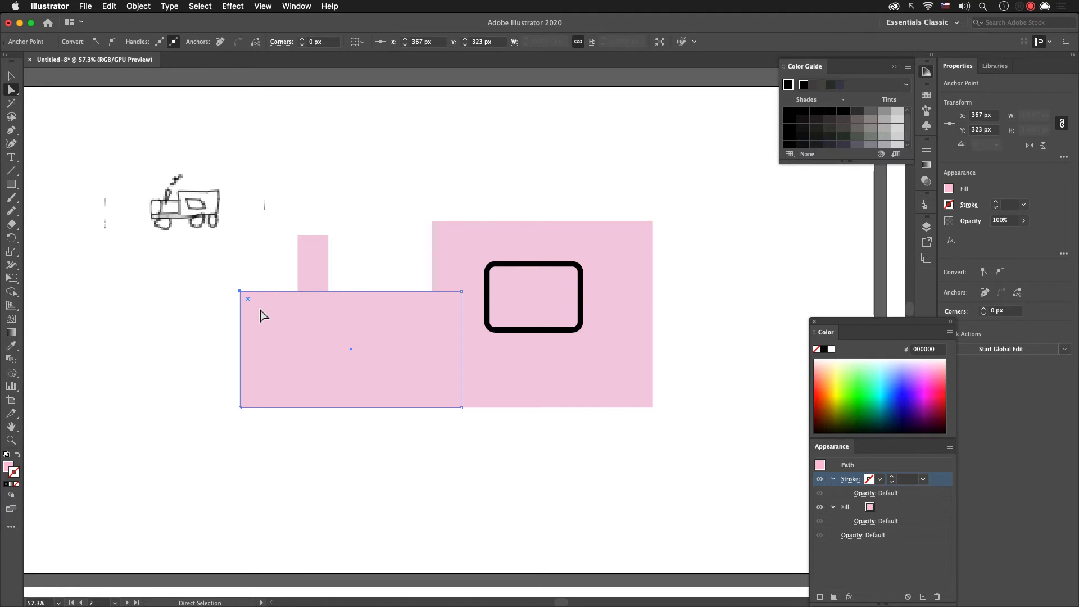
key(Right)
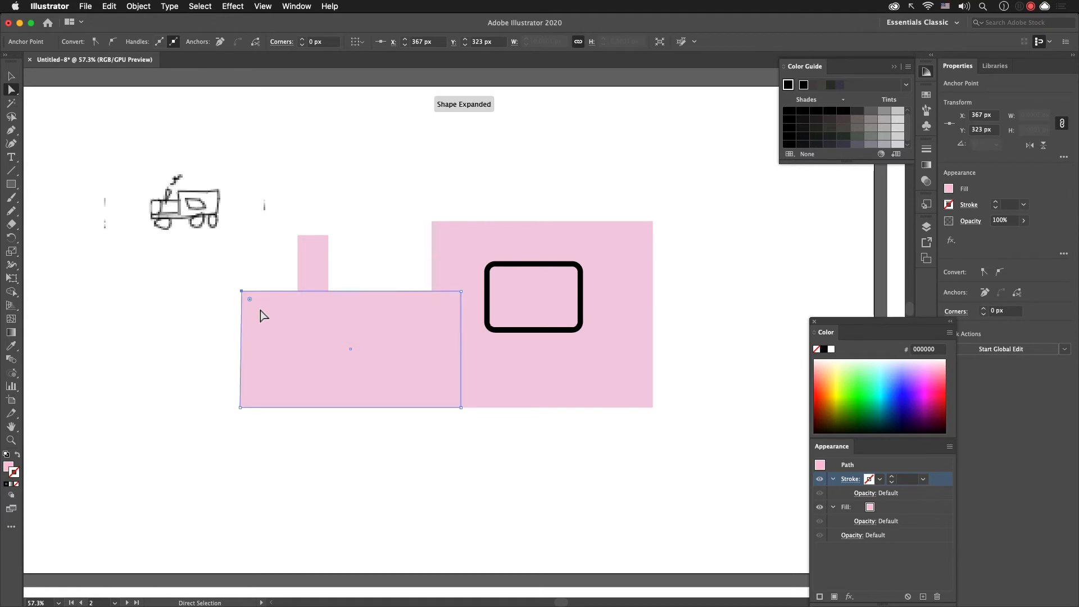
key(Right)
key(Right)
key(Right)
key(Right)
key(Right)
key(Right)
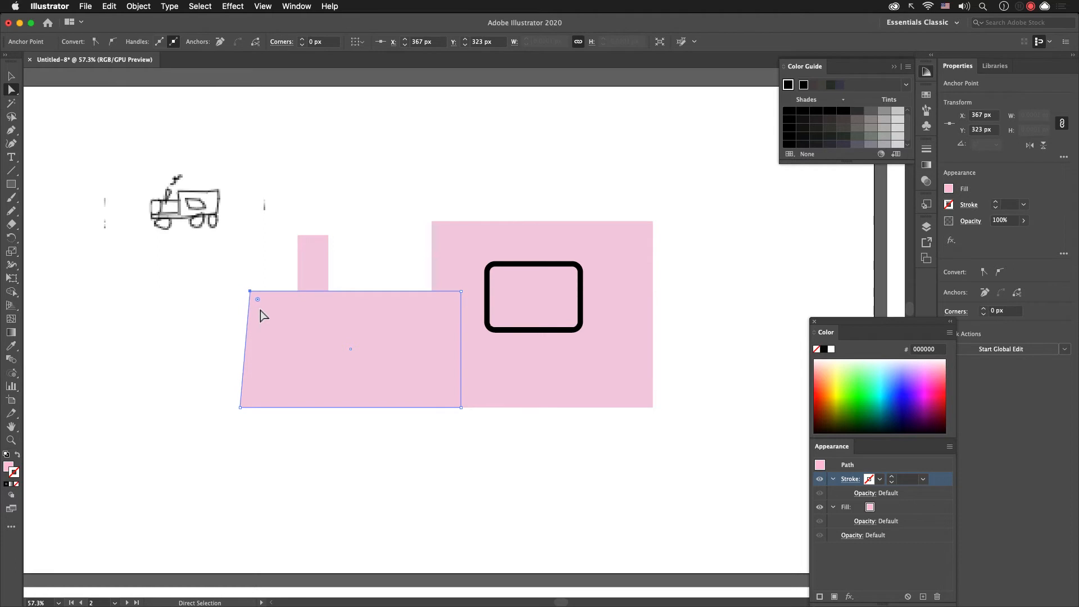
key(Right)
key(Right)
key(Right)
click(271, 246)
click(273, 341)
click(307, 421)
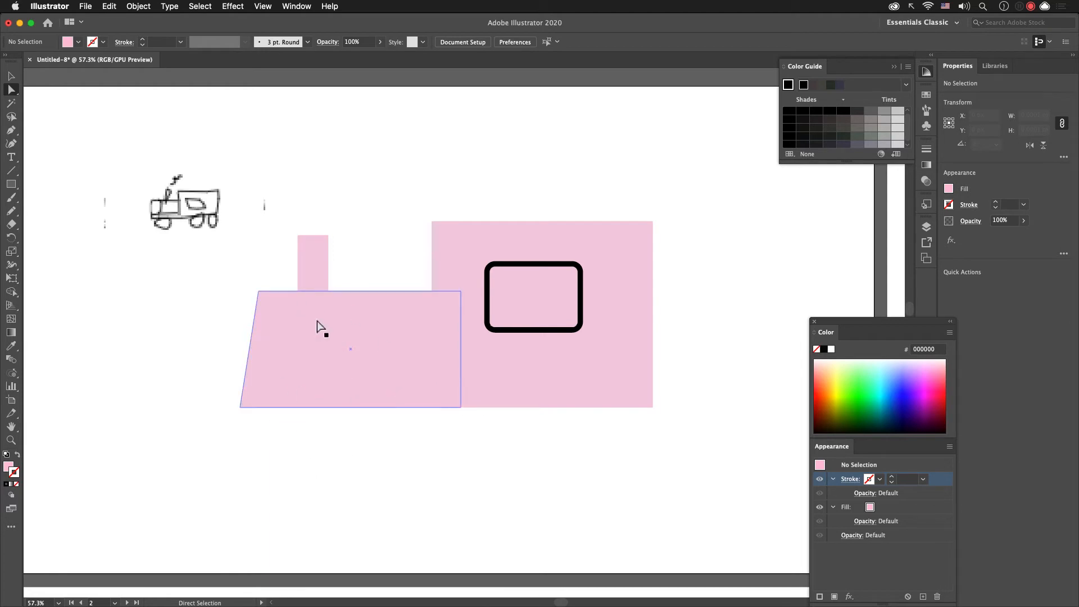
Step: Move the reference sketch farther from the drawing and merge the chimney, front block and cab into one shape with Shape Builder
click(433, 301)
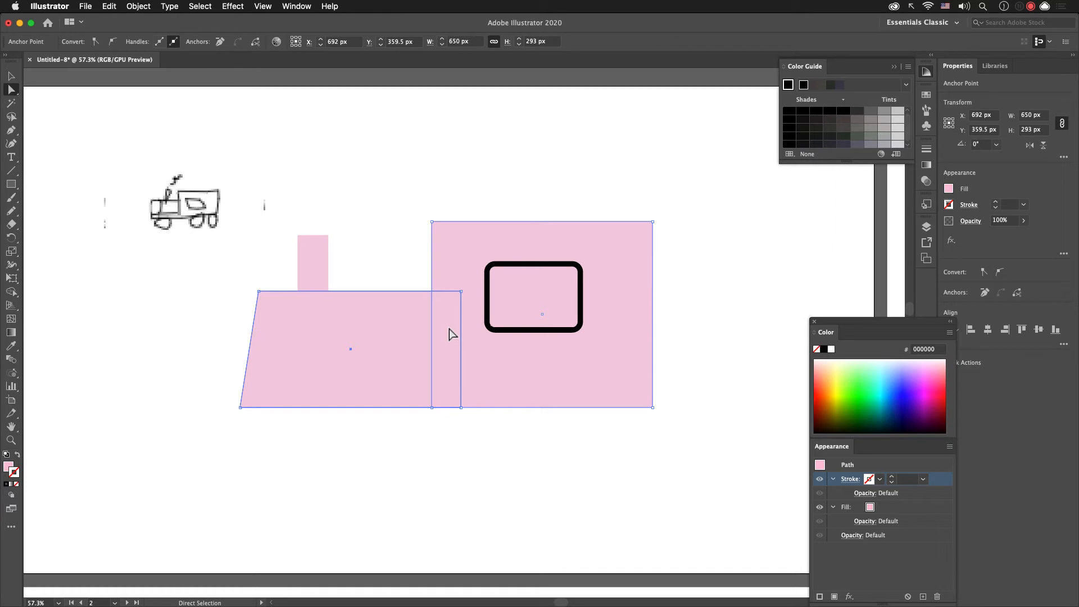
shift+click(304, 267)
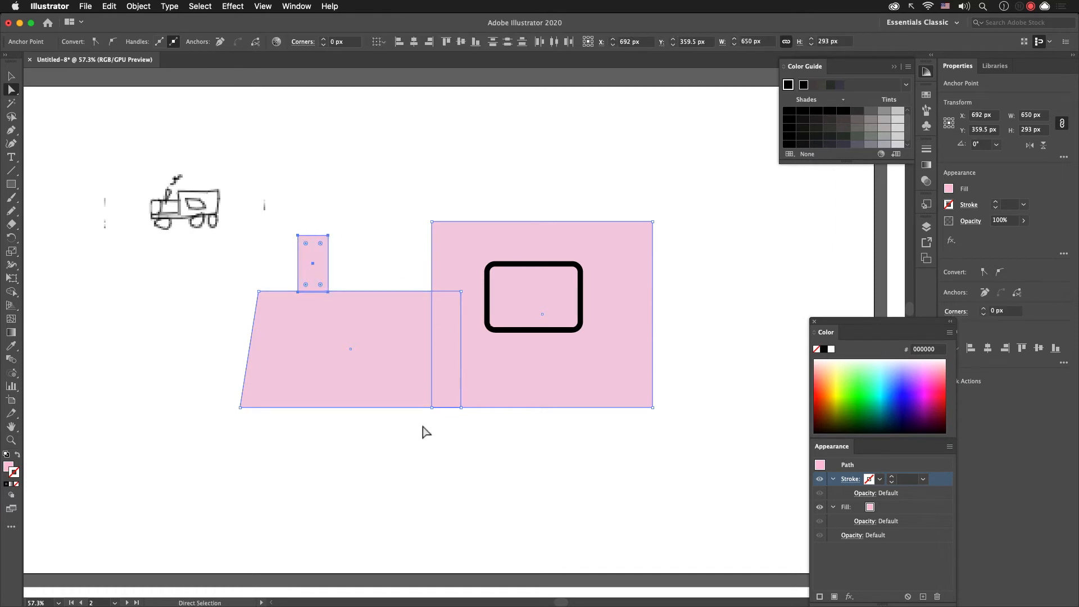
mouse_move(255, 203)
mouse_down()
mouse_move(378, 270)
mouse_move(305, 211)
mouse_move(230, 181)
mouse_up()
mouse_move(288, 212)
mouse_down()
mouse_move(331, 237)
mouse_move(444, 351)
mouse_up()
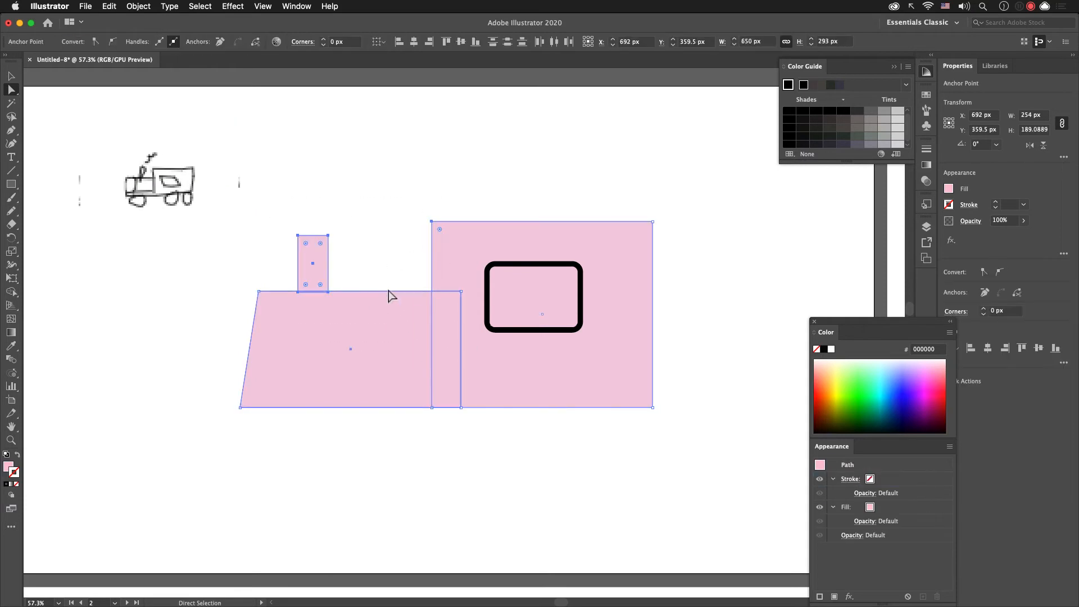
key(shift+m)
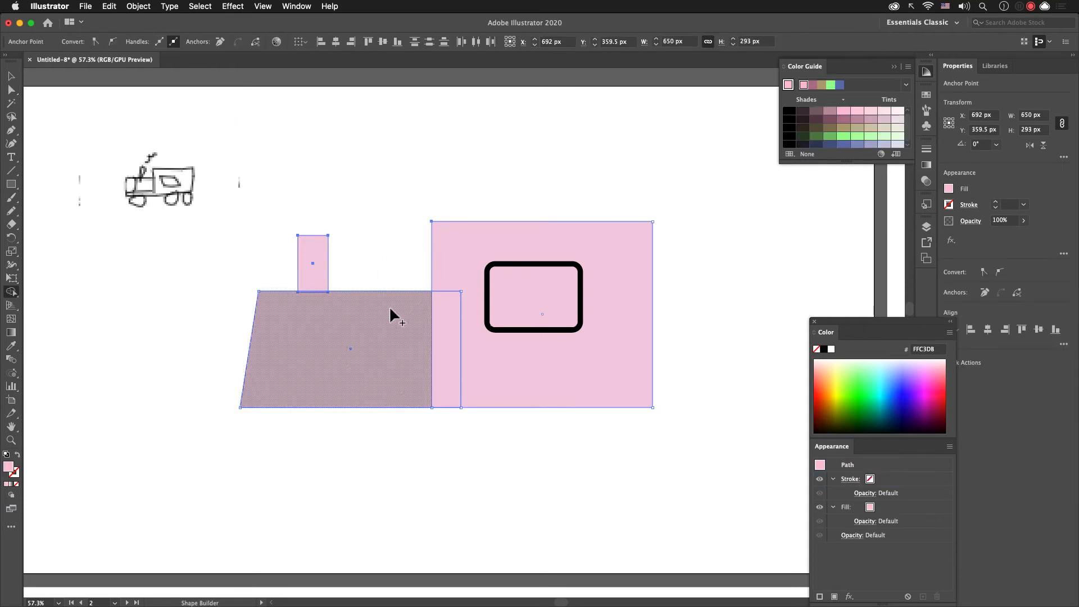
mouse_move(312, 250)
mouse_down()
mouse_move(317, 291)
mouse_move(457, 302)
mouse_move(455, 251)
mouse_move(455, 294)
mouse_move(436, 330)
mouse_up()
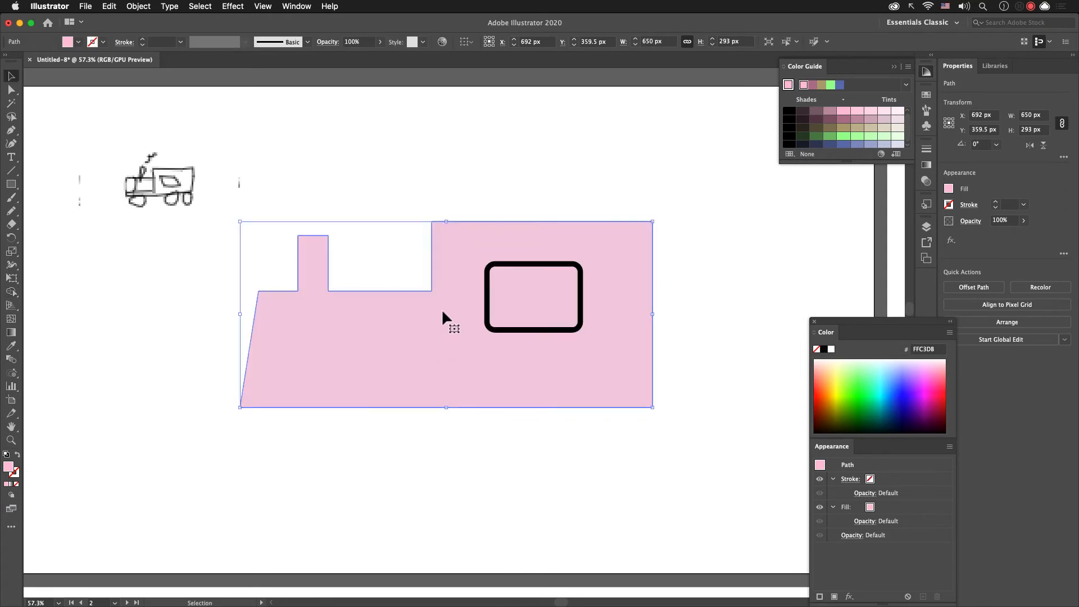
Step: Round all corners of the merged train body to a radius of about 11.5 px
key(a)
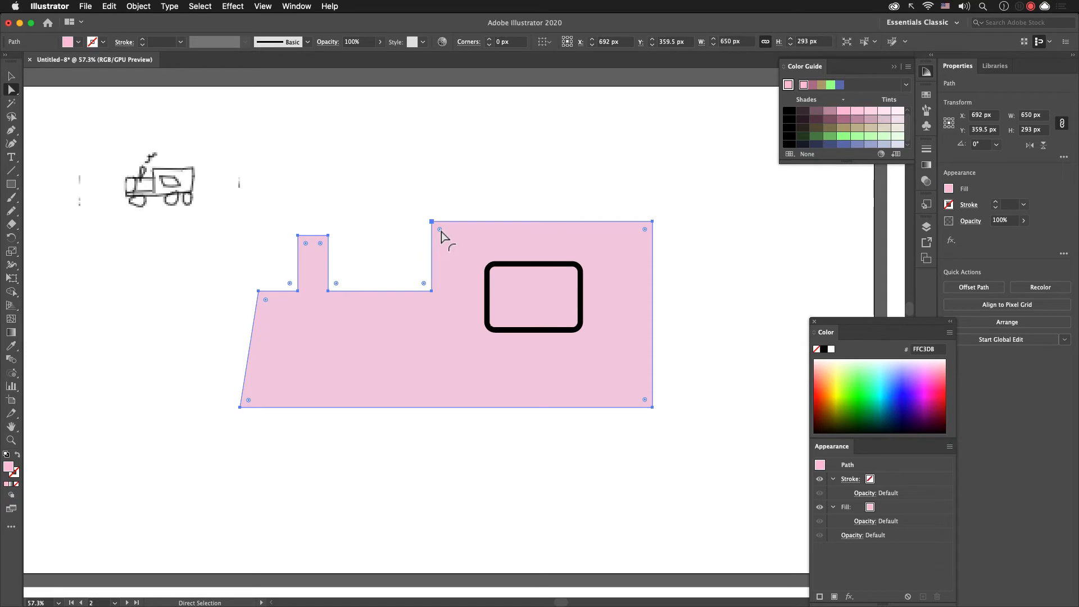
drag(441, 232, 440, 230)
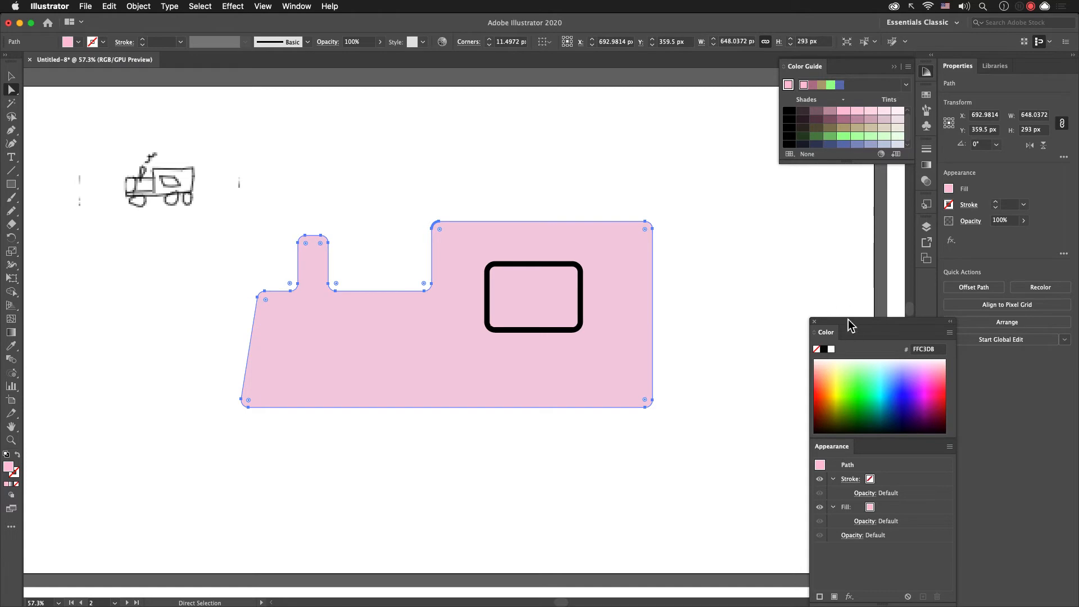
Step: Add a new 13 pt stroke in near-black 231F20 to the train body
drag(849, 329, 790, 171)
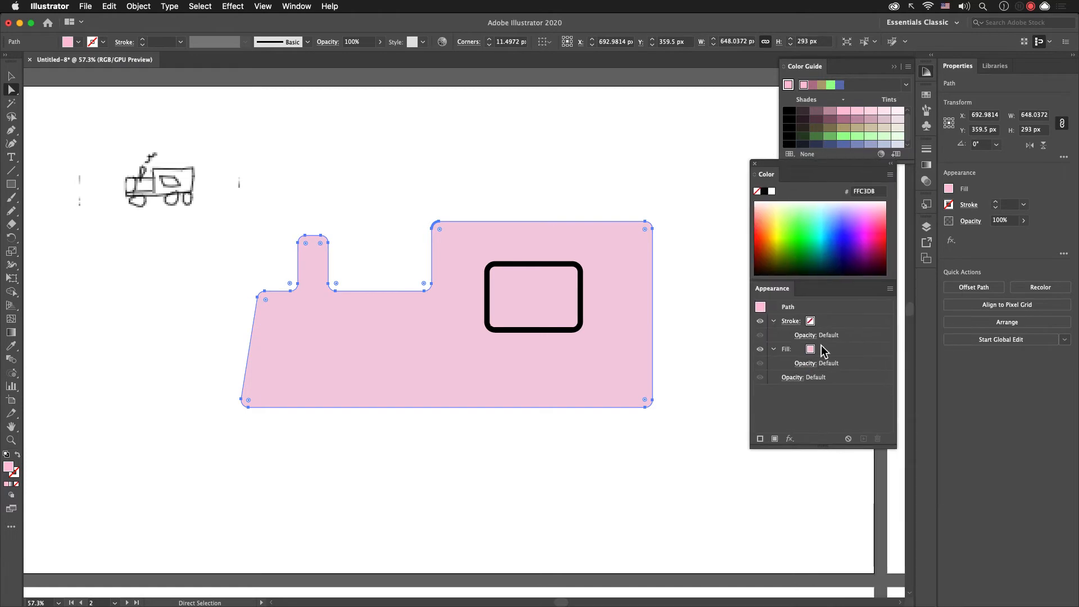
click(760, 438)
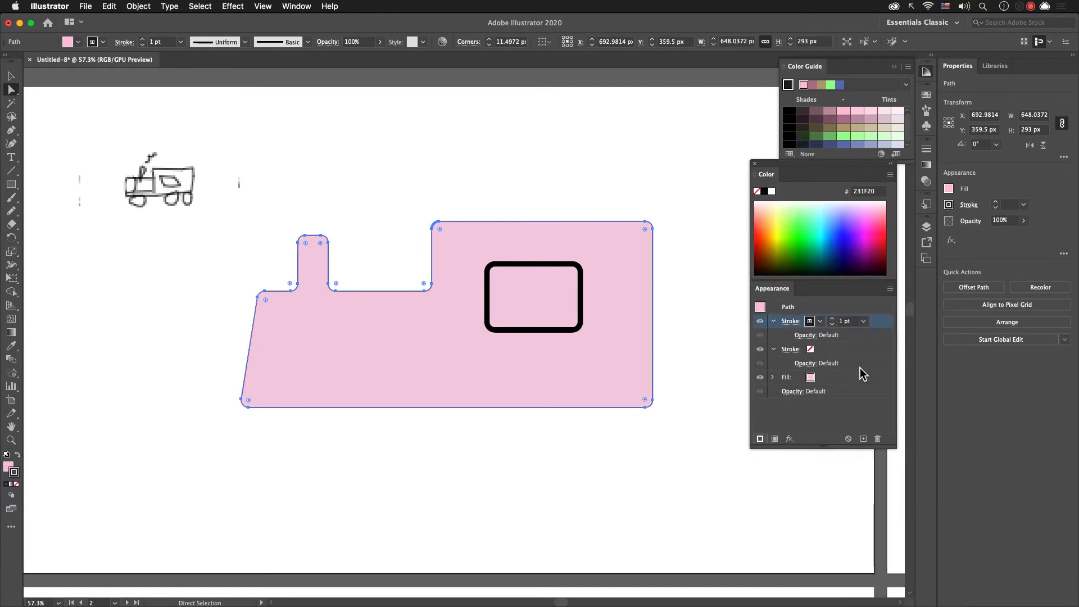
click(834, 319)
click(834, 321)
click(834, 320)
click(835, 321)
click(834, 320)
click(835, 320)
click(835, 320)
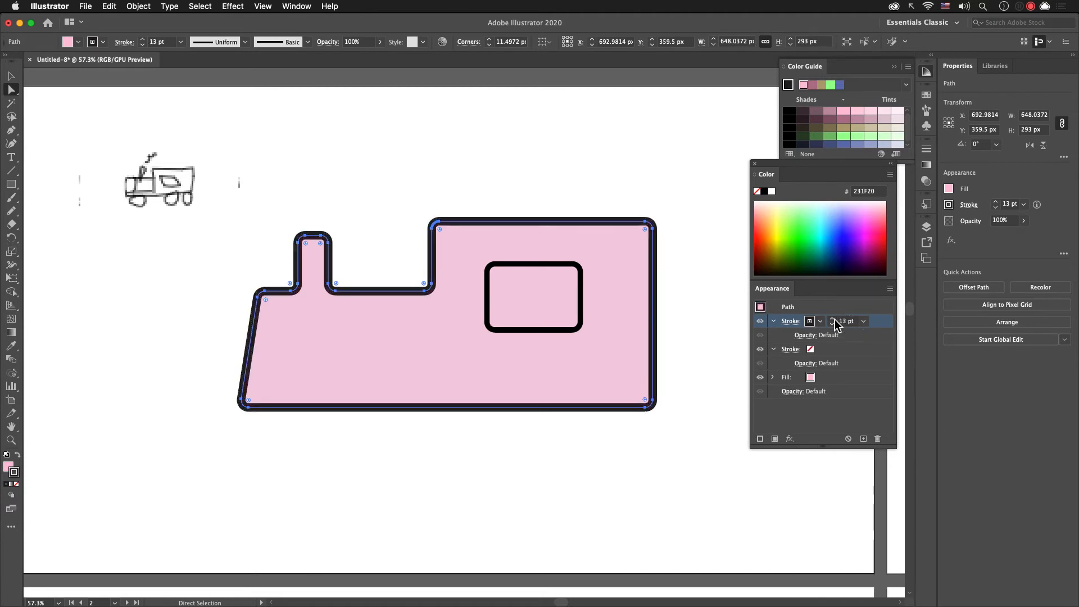
Step: Color the train body's second stroke, beneath the black one, orange R=241 G=90 B=36 and set it to 24 pt
click(810, 350)
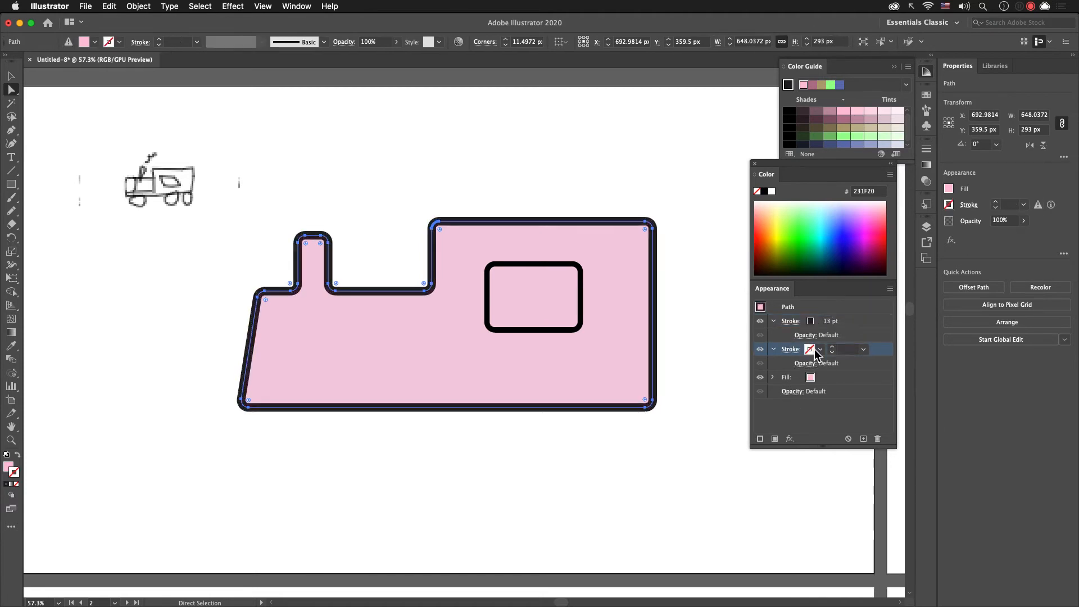
click(820, 350)
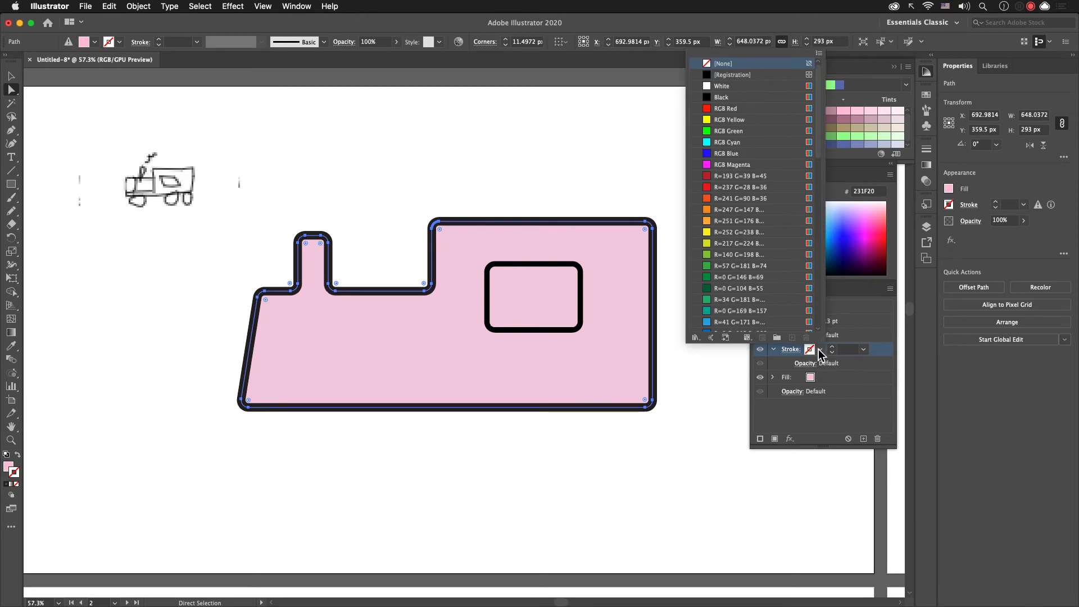
click(744, 199)
click(834, 412)
click(833, 346)
click(834, 346)
click(833, 346)
click(833, 346)
click(834, 347)
click(833, 346)
click(834, 347)
click(833, 346)
click(833, 346)
click(833, 346)
click(833, 346)
click(833, 346)
click(833, 346)
click(833, 346)
click(833, 346)
click(833, 346)
click(833, 346)
click(833, 347)
click(833, 346)
click(833, 347)
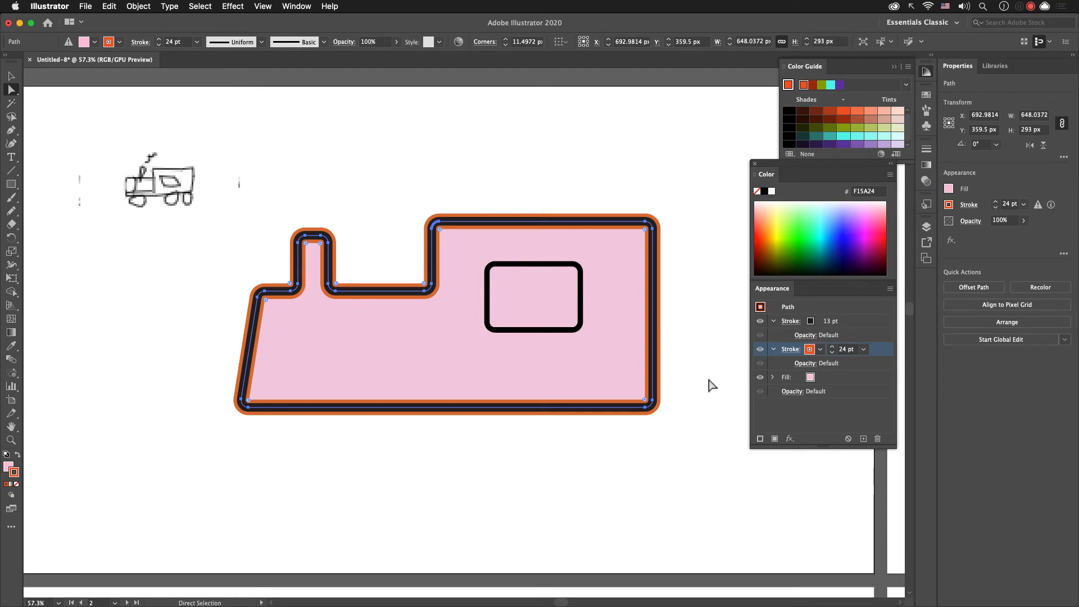
Step: Reselect the train body and reduce its black stroke to 6 pt
click(725, 407)
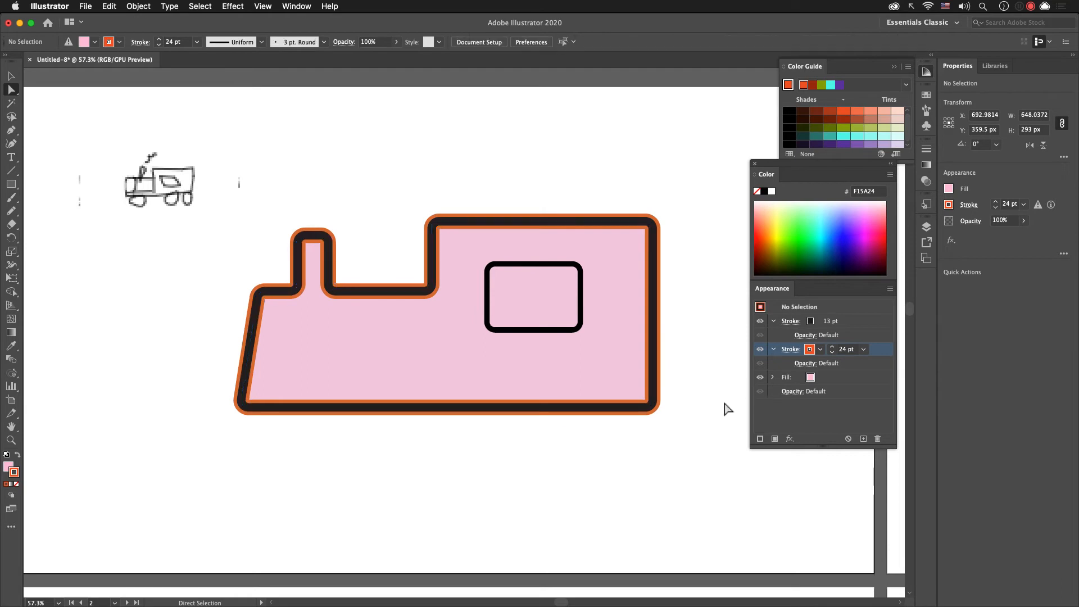
click(578, 330)
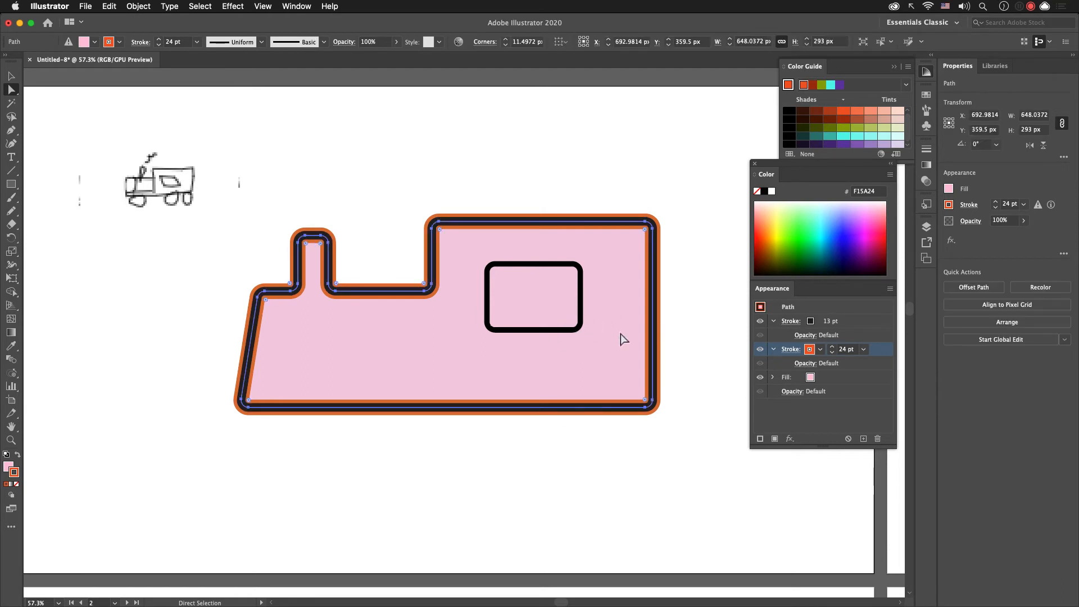
click(662, 310)
click(658, 312)
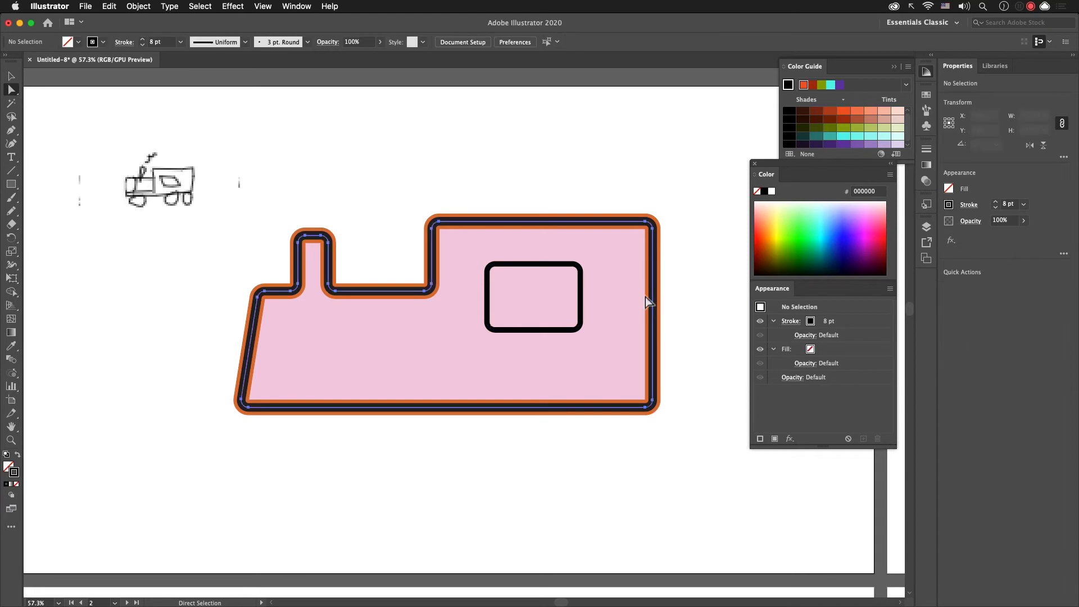
click(838, 322)
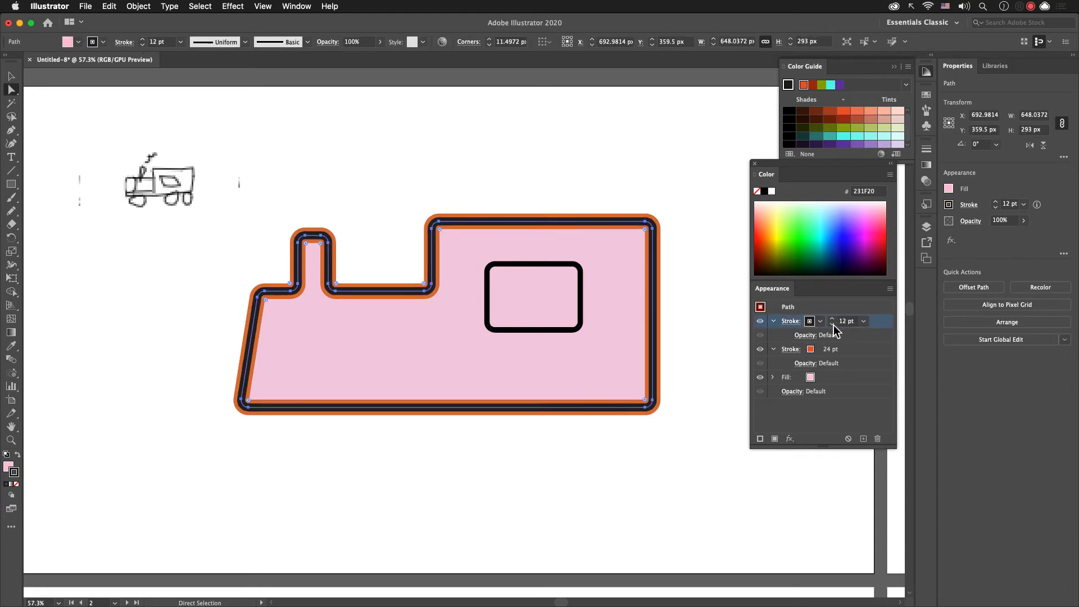
click(832, 324)
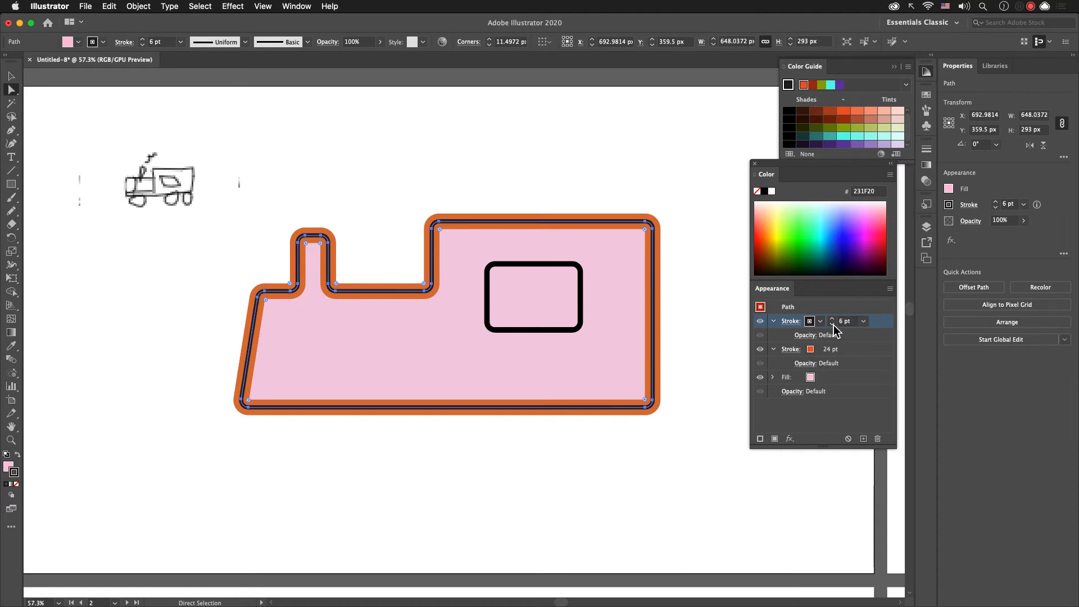
click(669, 198)
click(655, 236)
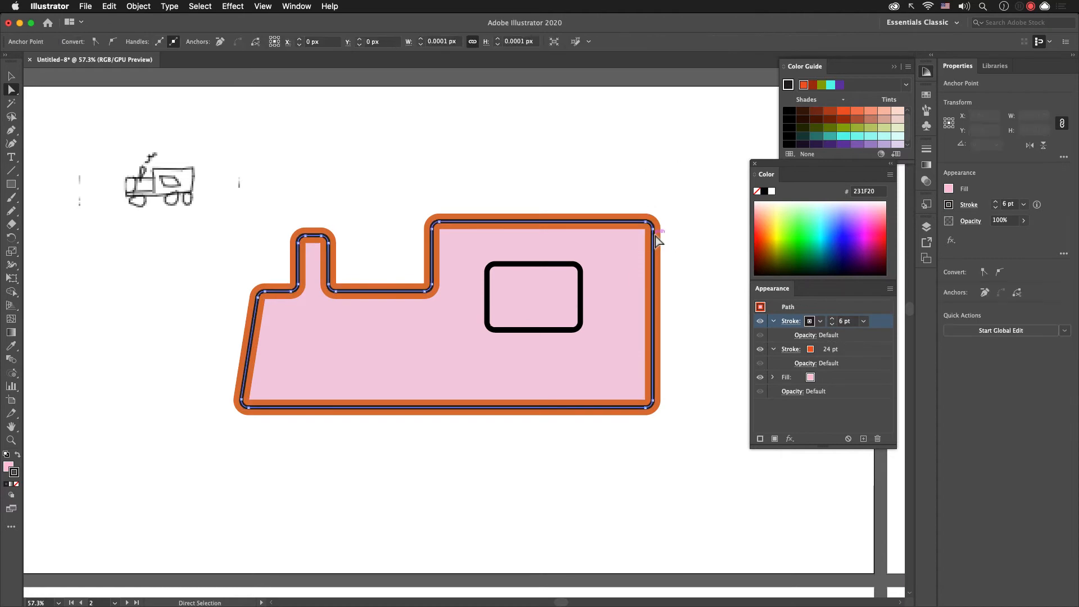
Step: Reduce the train body's orange stroke to 19 pt
click(816, 350)
click(832, 352)
click(832, 352)
click(832, 353)
click(833, 352)
click(832, 352)
click(701, 333)
Step: Fill the cab window with white FFFFFF, keeping its black stroke
click(583, 310)
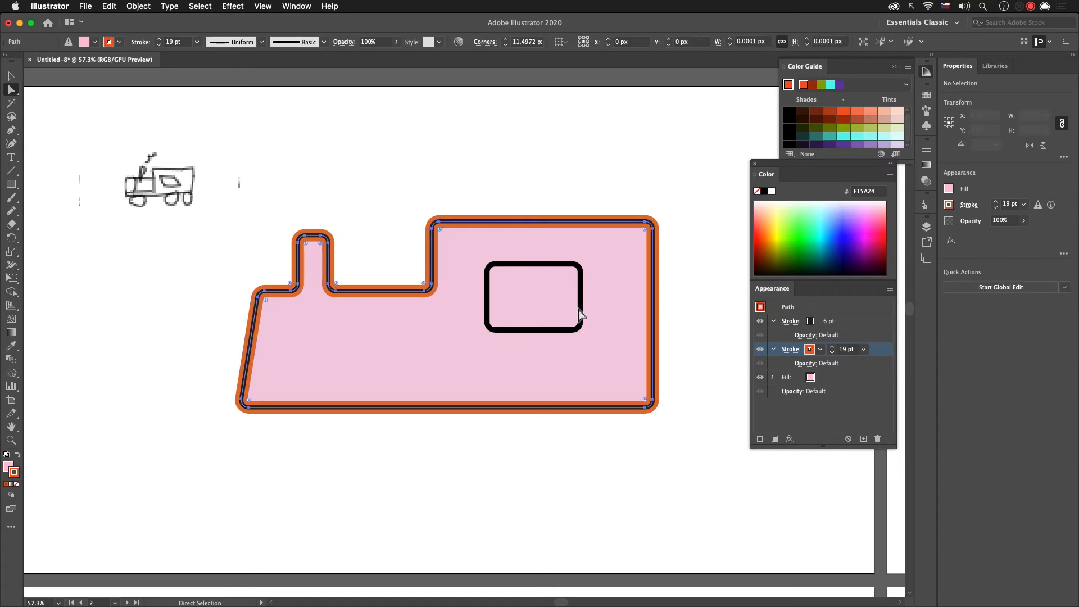
click(581, 310)
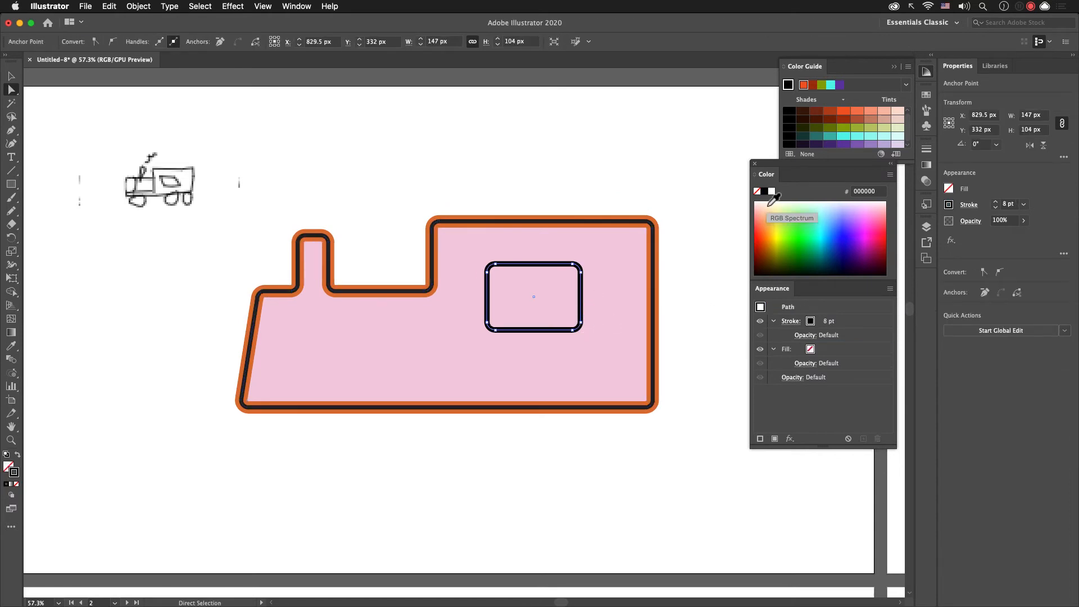
click(772, 192)
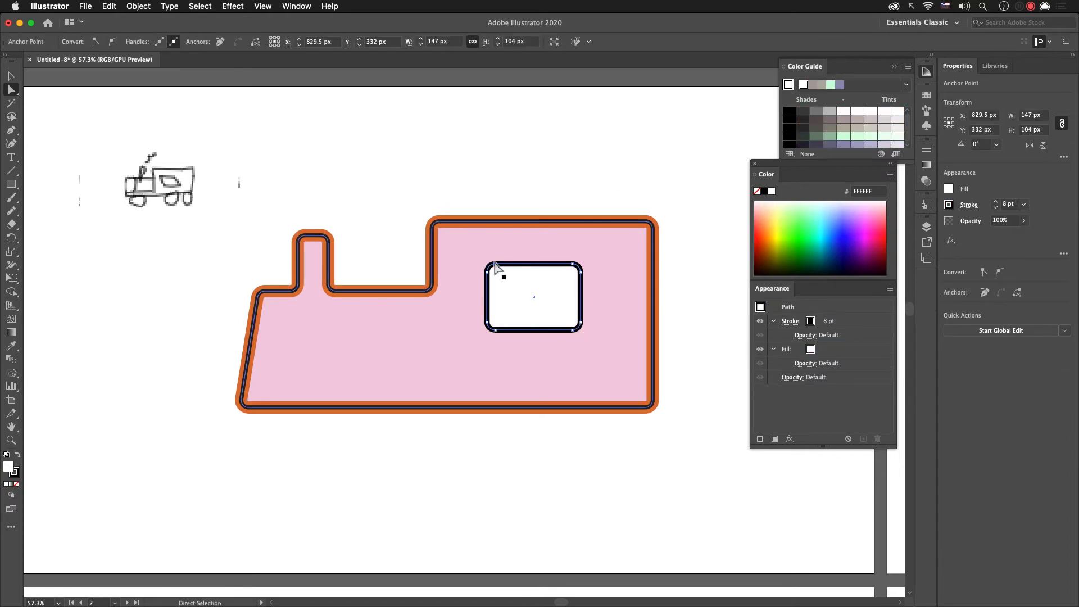
Step: Enlarge the cab window slightly by scaling it proportionally from its upper rear corner
key(v)
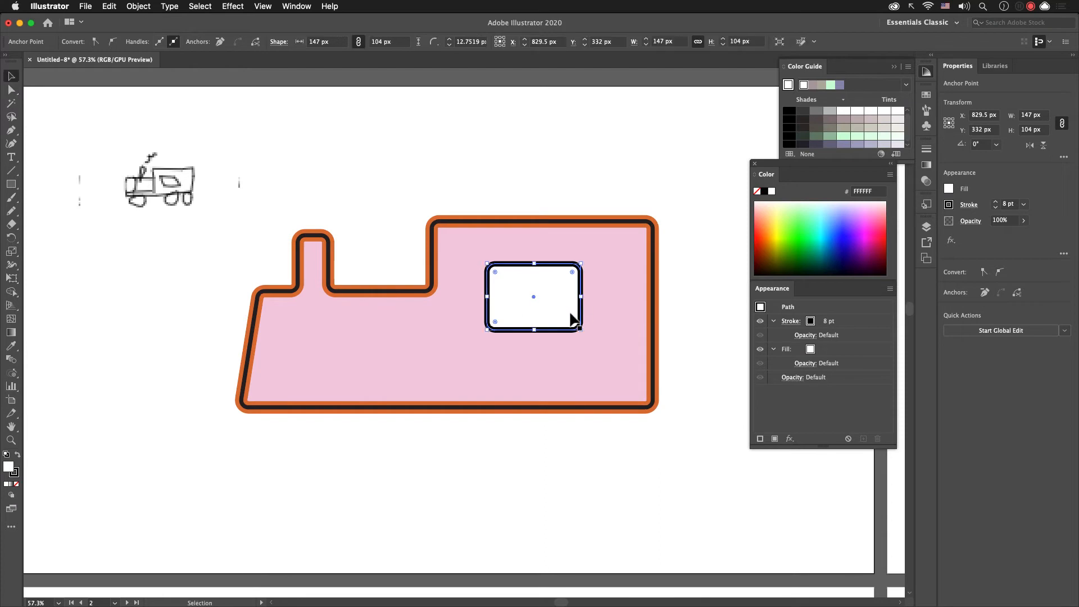
drag(580, 263, 602, 259)
click(518, 171)
key(space)
drag(476, 239, 490, 243)
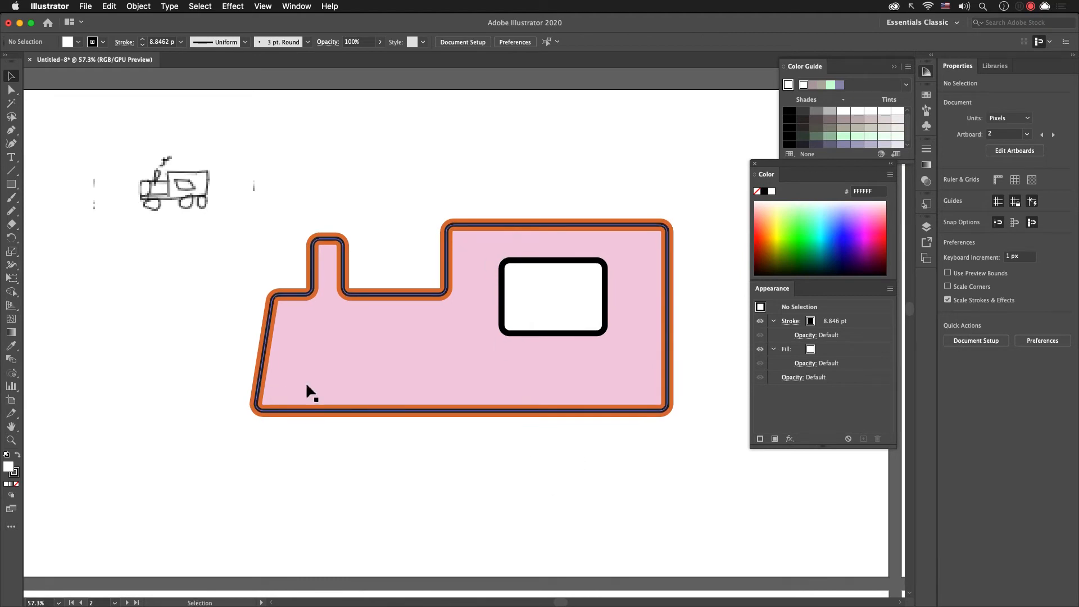
Step: Draw a horizontal line about 642 px long across the lower body and a vertical line about 125 px tall behind the sloped front
key(backslash)
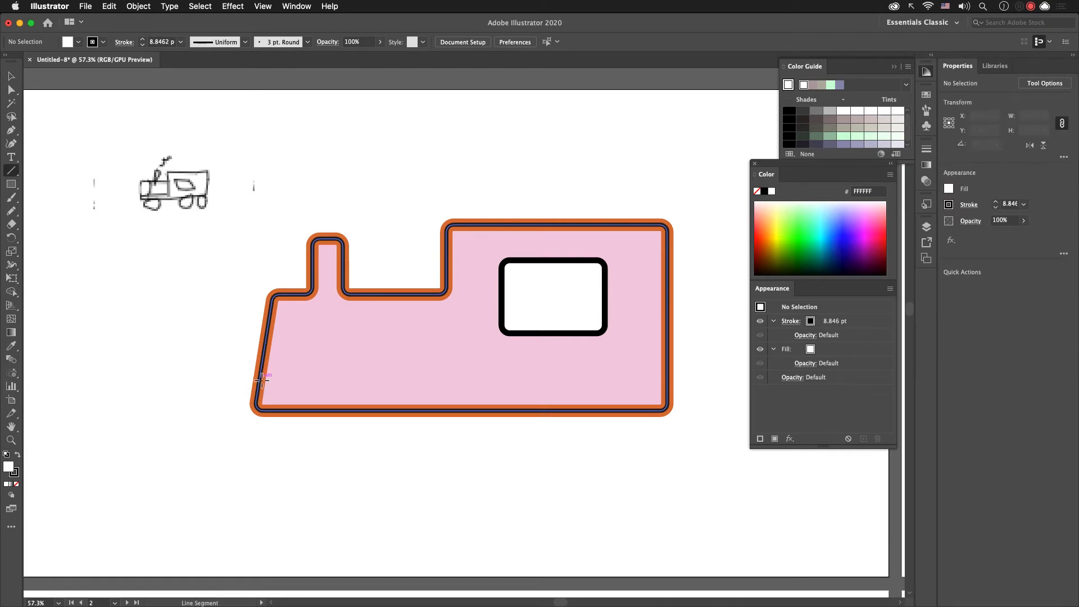
drag(262, 377, 666, 384)
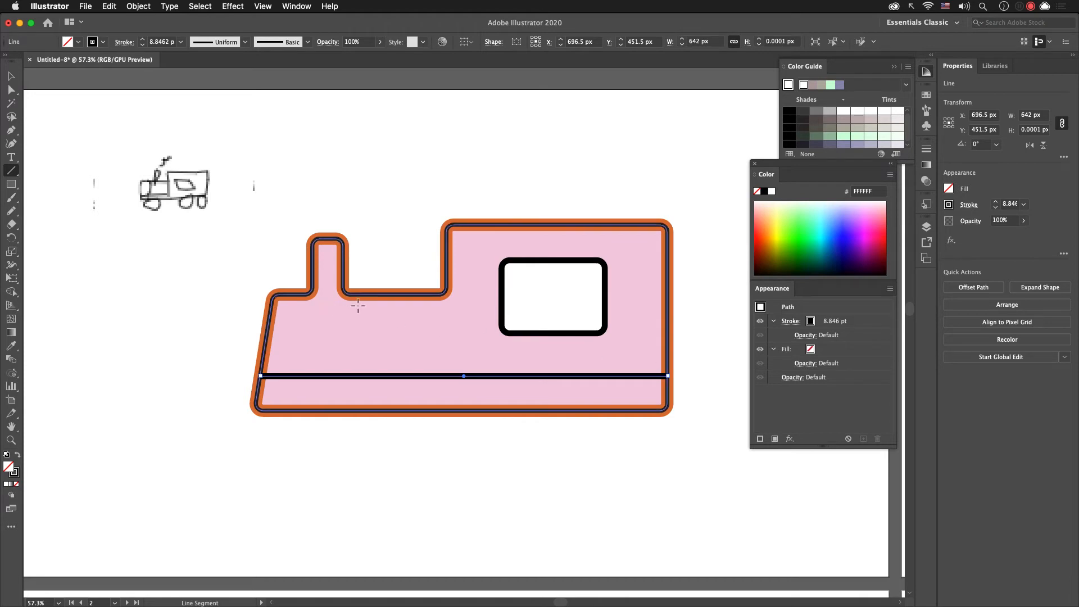
drag(300, 296, 300, 375)
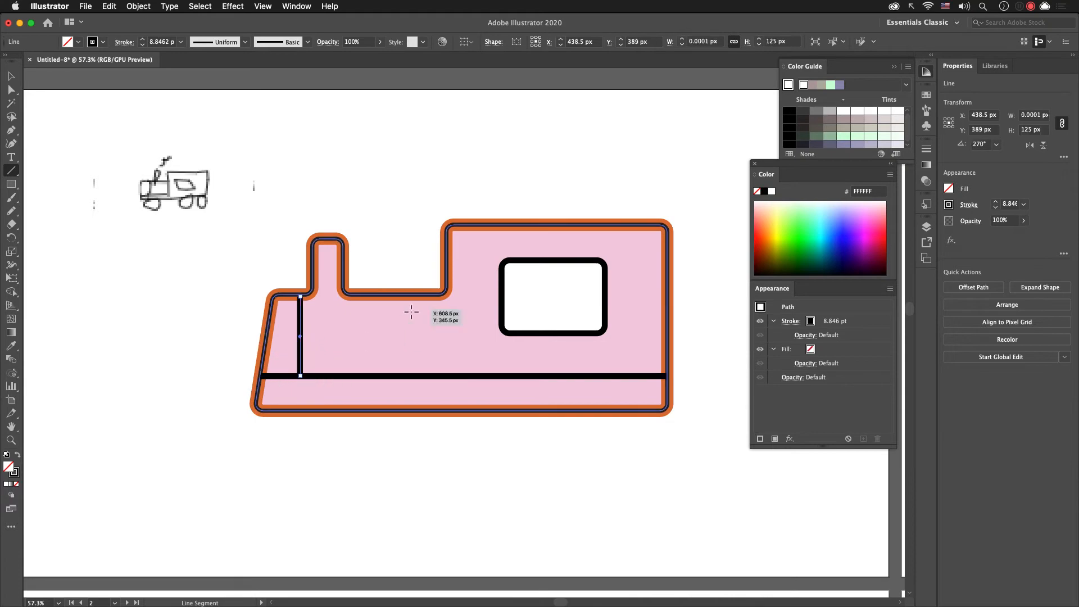
Step: Set the stroke of both the horizontal and vertical body lines to 6 pt
key(v)
shift+click(356, 377)
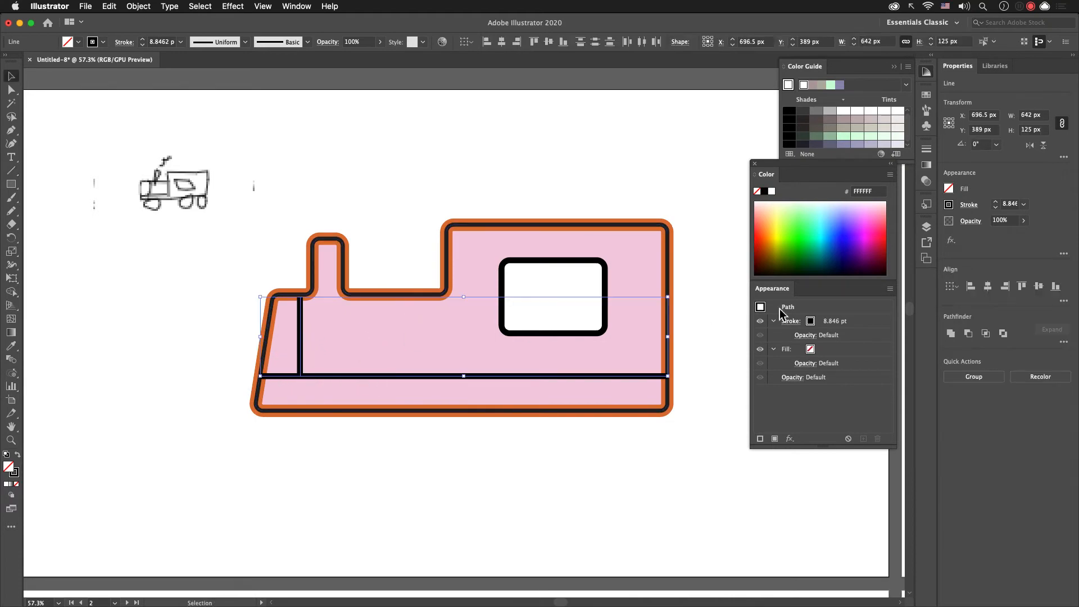
click(836, 324)
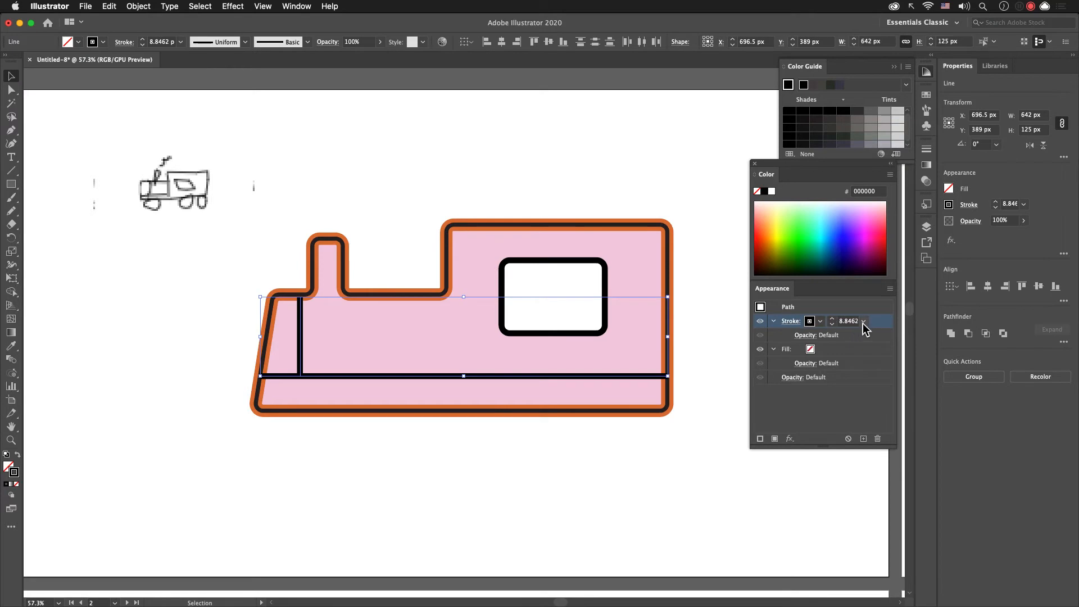
click(863, 321)
click(877, 431)
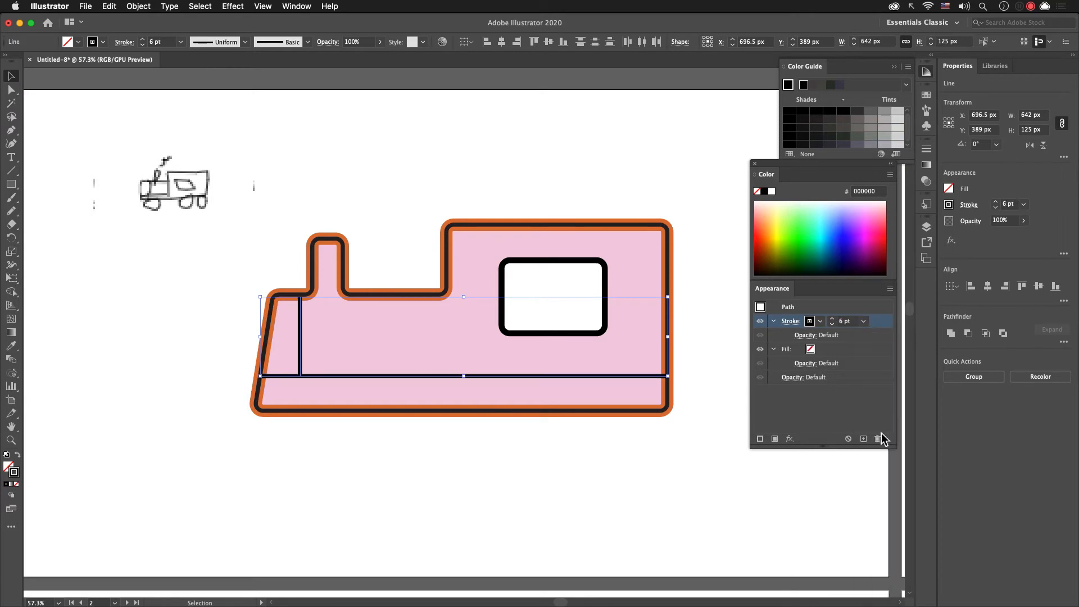
click(561, 460)
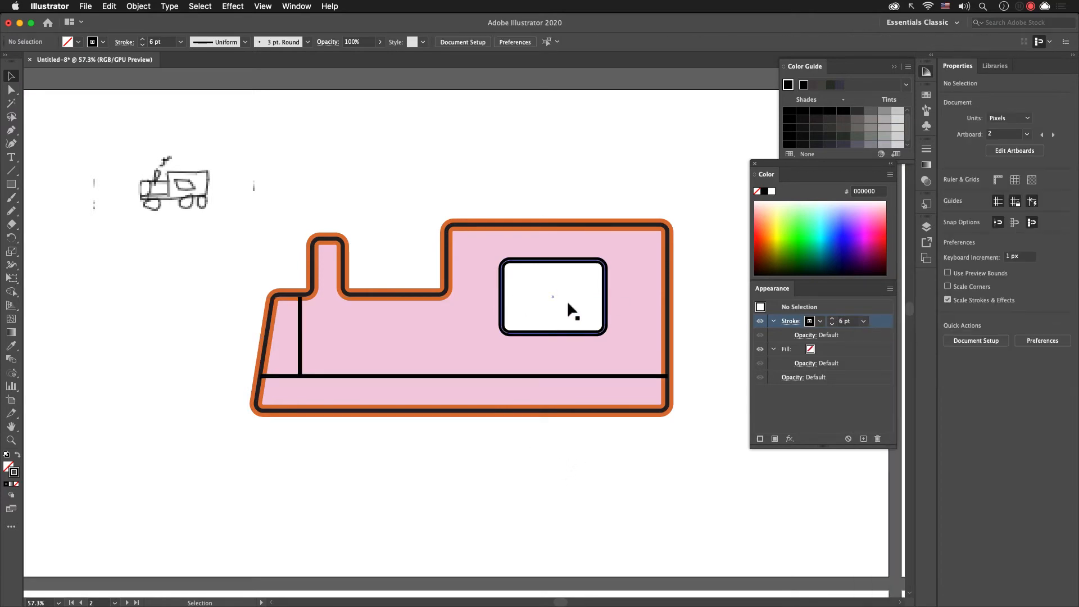
Step: Draw five short horizontal grille lines between the sloped front edge and the vertical line
key(backslash)
mouse_move(281, 318)
mouse_down()
mouse_move(299, 319)
mouse_move(287, 342)
mouse_move(306, 344)
mouse_move(265, 365)
mouse_move(299, 363)
mouse_up()
key(v)
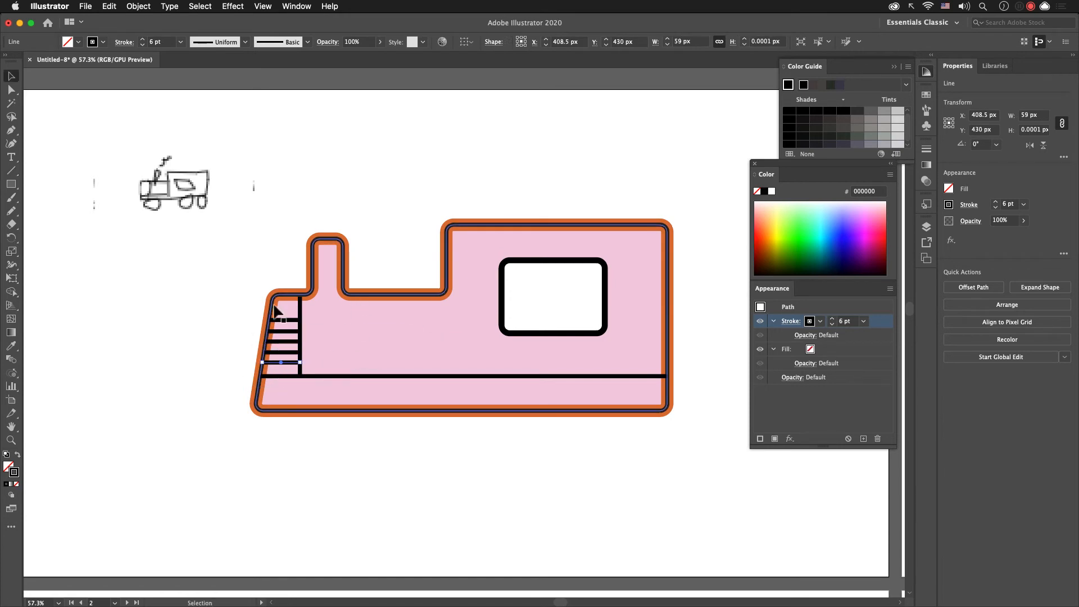
click(174, 279)
Step: Draw a rectangle about 158 by 48 px on the engine's side and copy the cab window's white fill and black stroke to it
scroll(462, 440, right, 3)
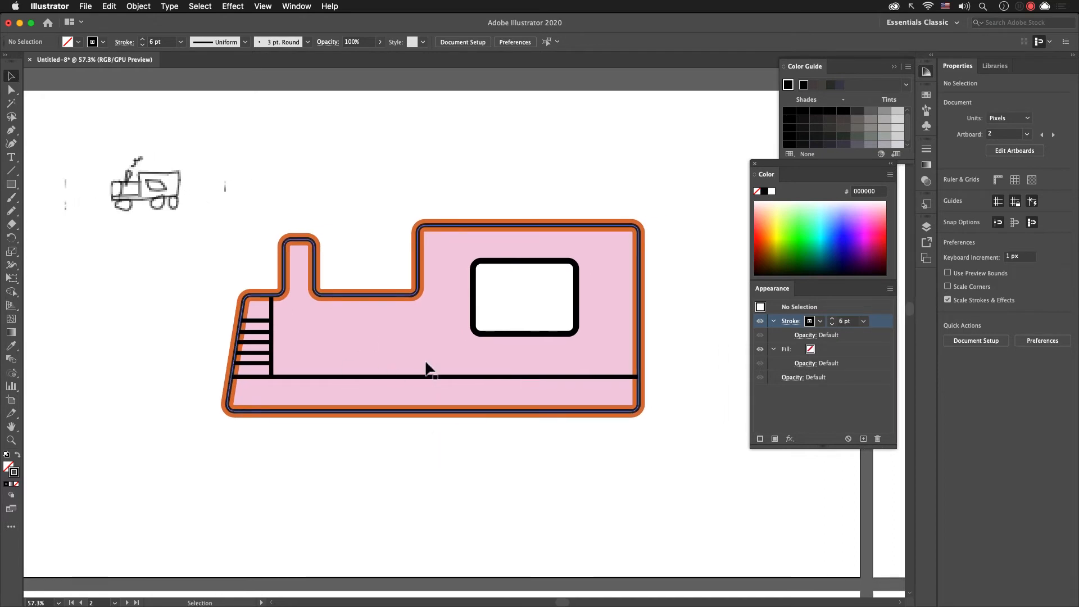
key(m)
drag(317, 327, 419, 359)
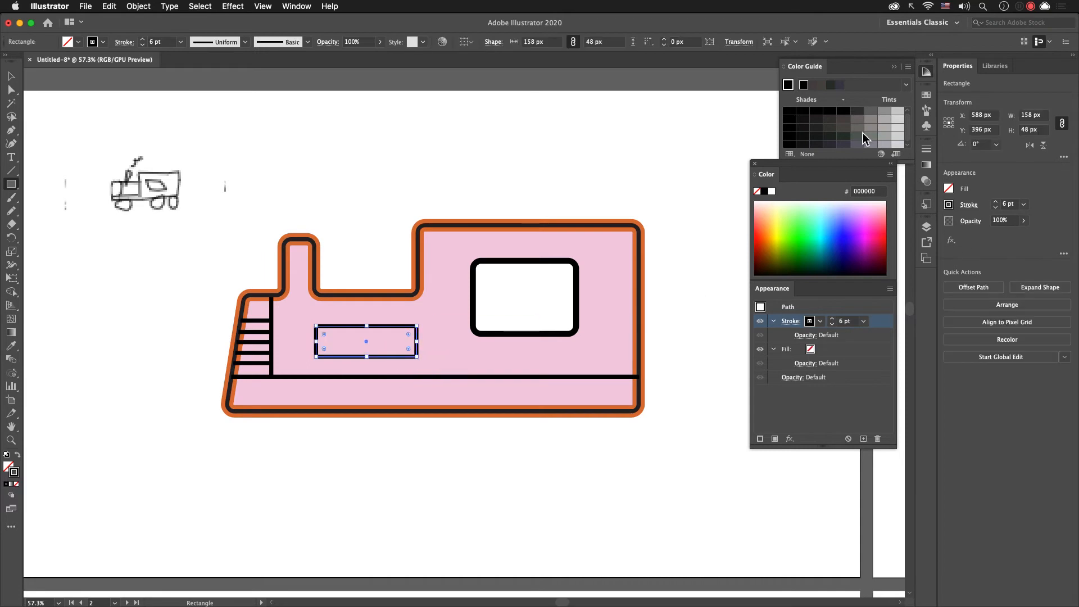
click(782, 239)
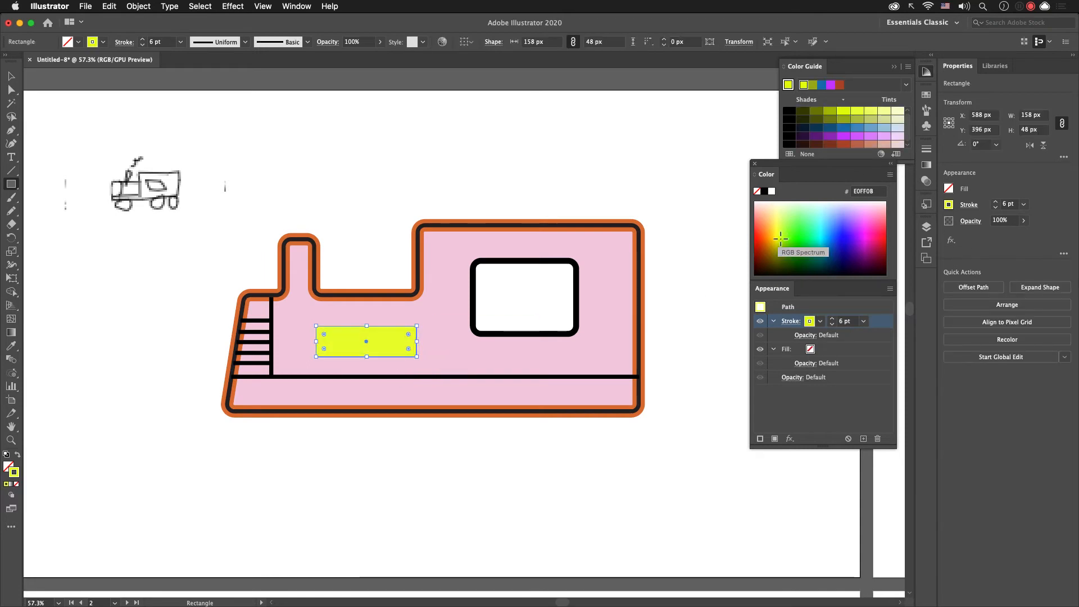
key(shift+x)
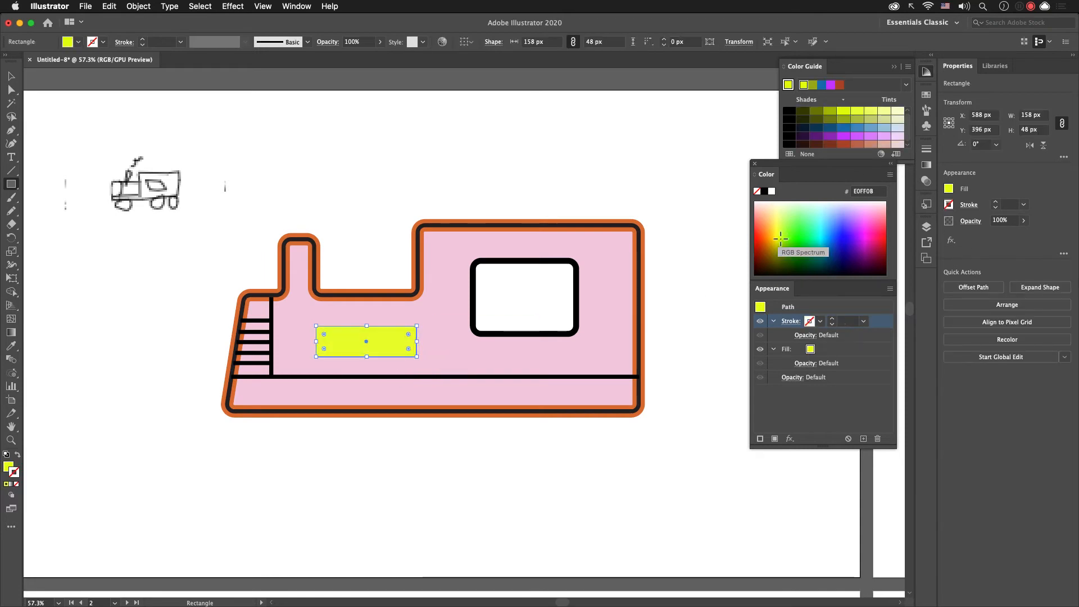
key(i)
click(564, 265)
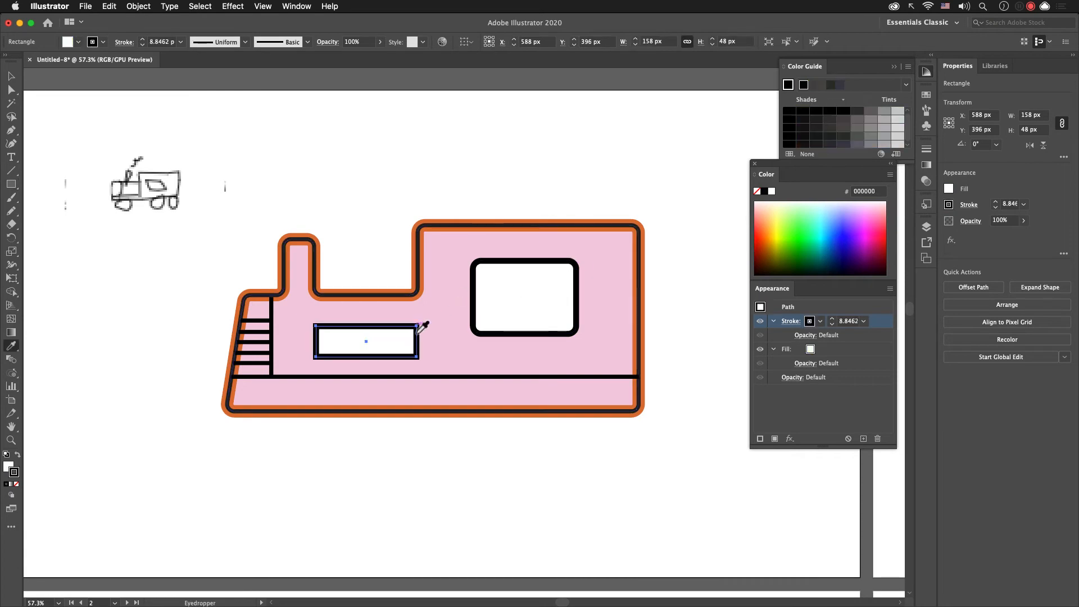
Step: Round the side rectangle's corners to about 13.6 px and fill it with light green CFFF79
key(a)
drag(409, 347, 404, 342)
key(x)
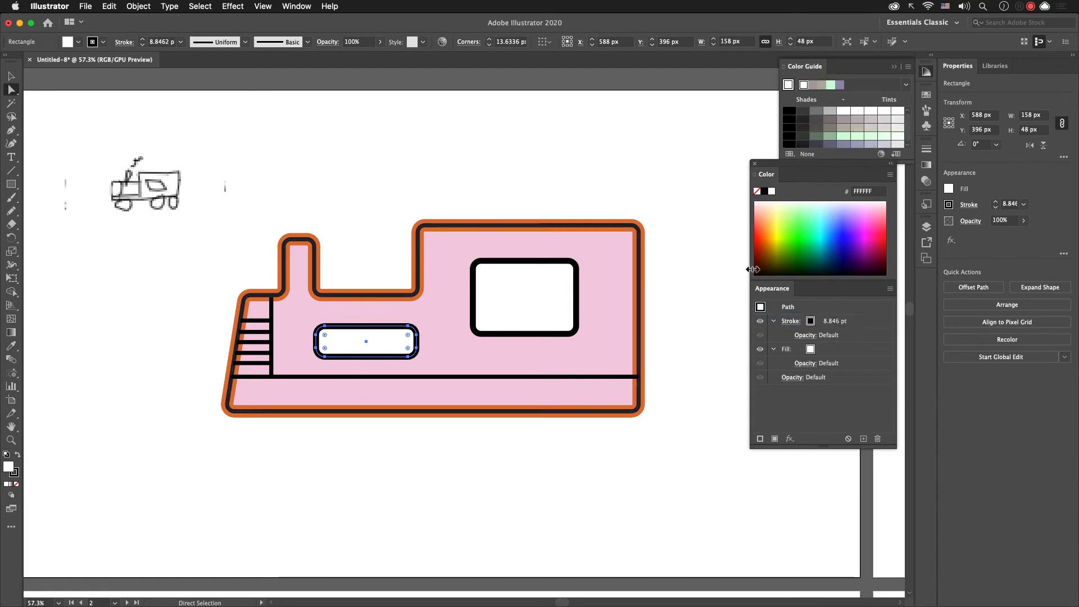
click(786, 229)
click(790, 222)
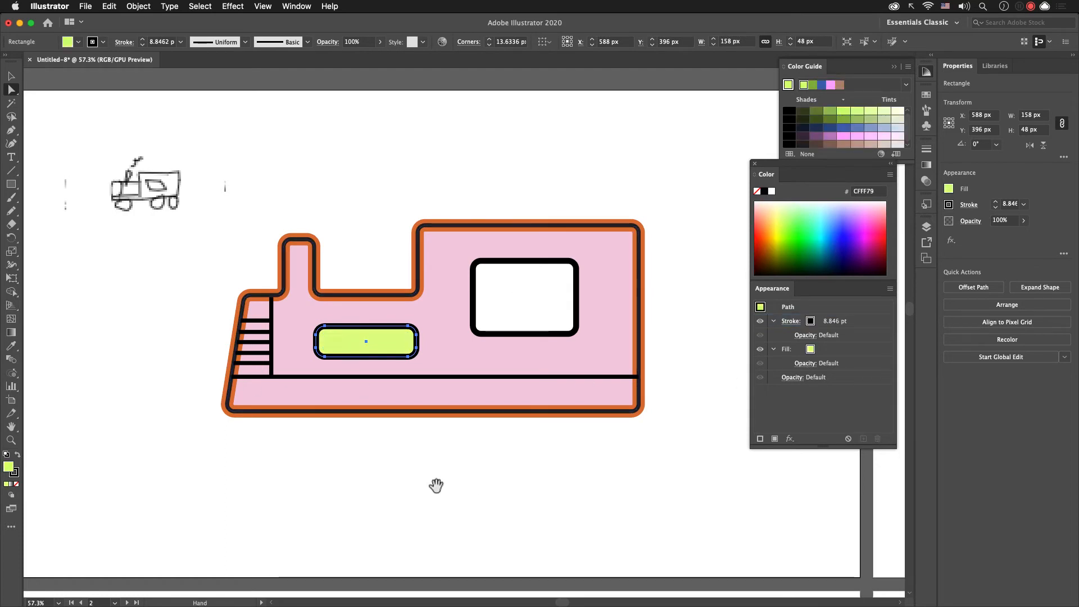
Step: Fill the cab window with yellow E5FF53, keeping its black stroke
scroll(433, 493, up, 1)
scroll(433, 494, right, 1)
key(v)
click(575, 333)
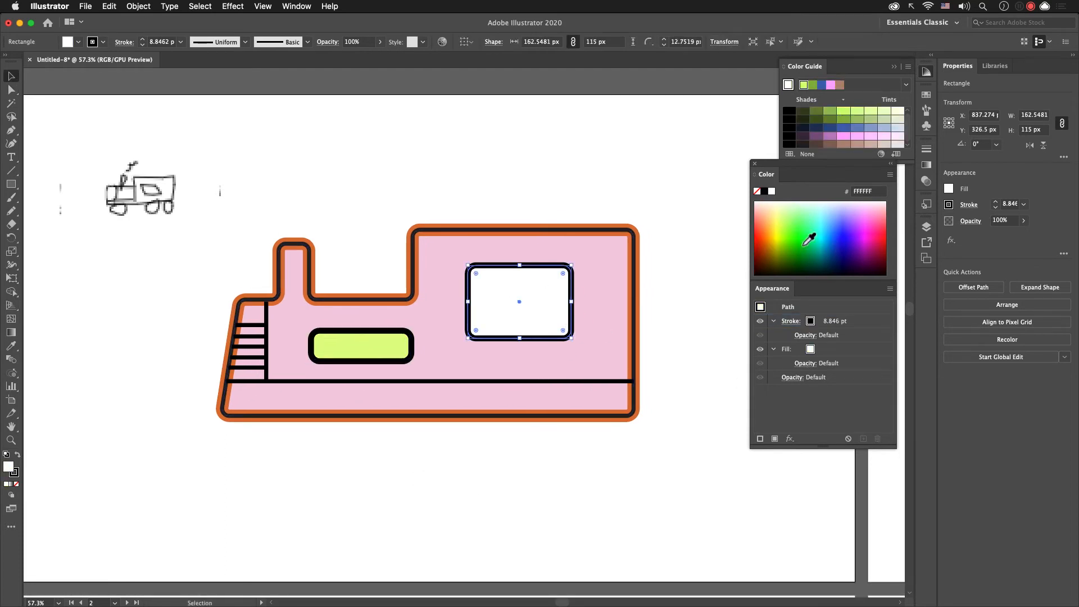
click(784, 227)
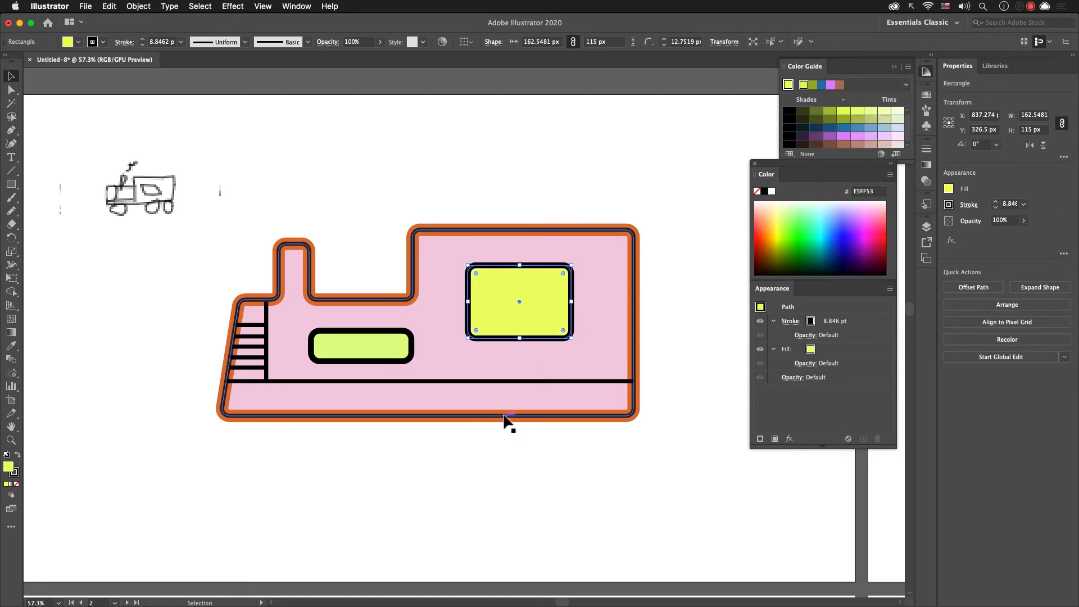
click(441, 428)
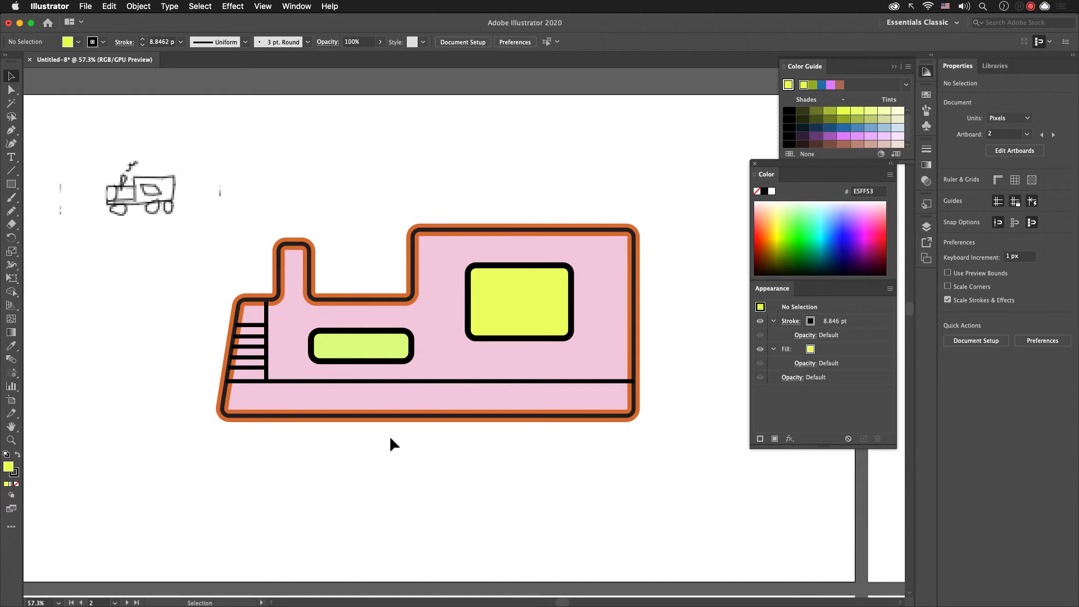
Step: Draw a front wheel circle about 102 px wide on the body's lower edge with a concentric hub circle about 34 px wide
key(l)
drag(281, 430, 313, 454)
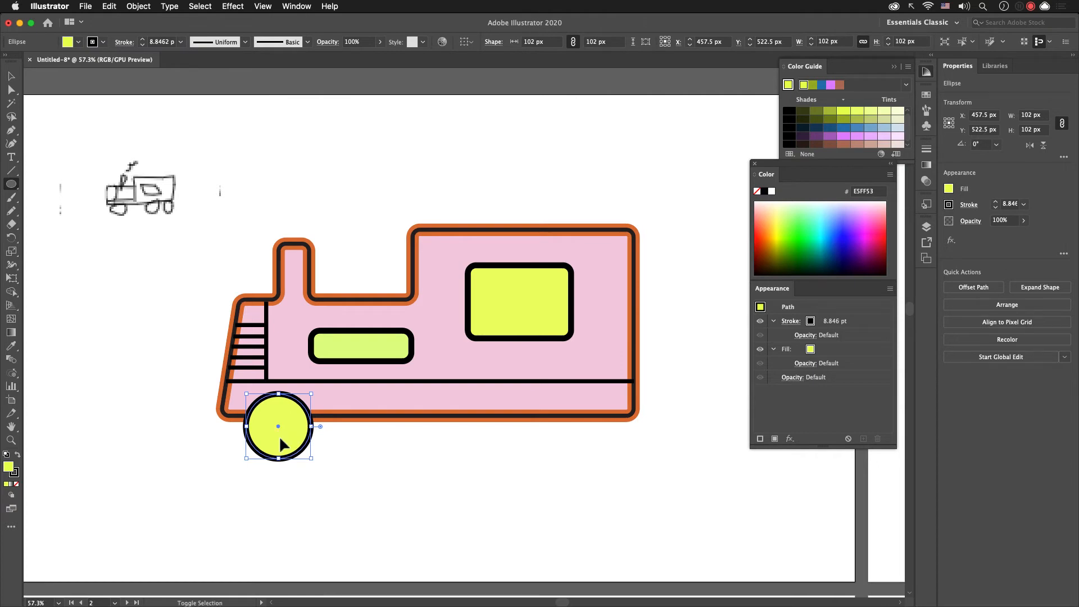
key(super+shift+a)
drag(282, 429, 288, 436)
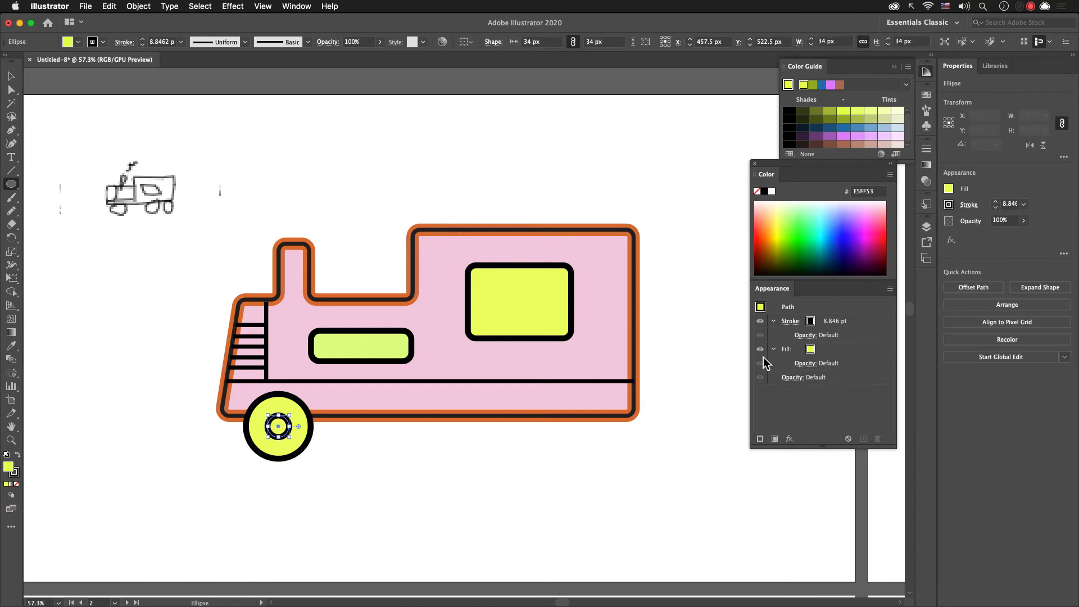
Step: Fill the small hub circle with the red swatch ED1C24
click(810, 349)
click(821, 349)
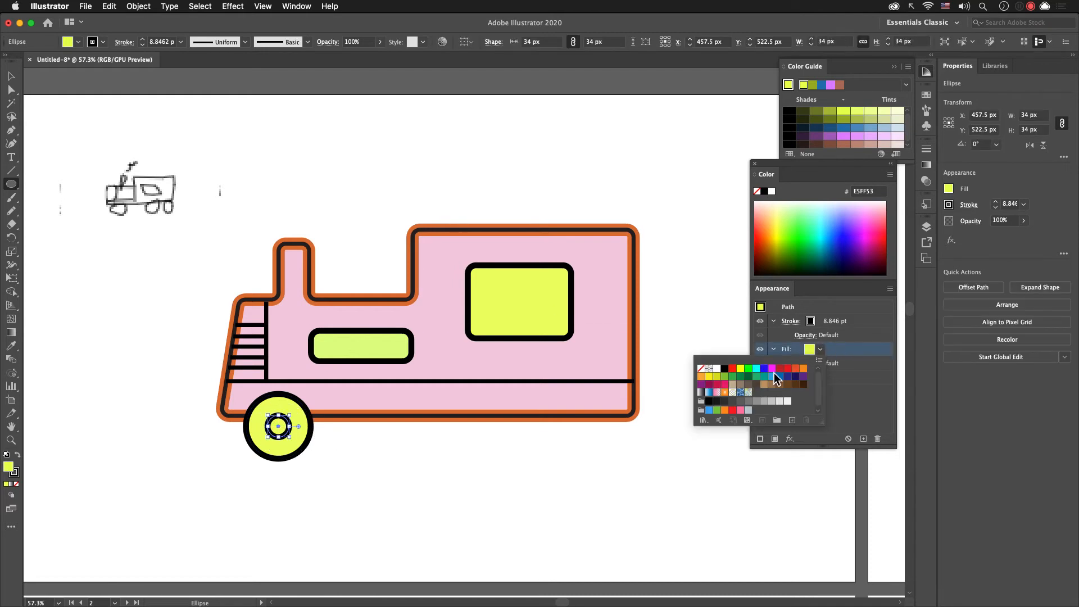
click(773, 368)
click(789, 368)
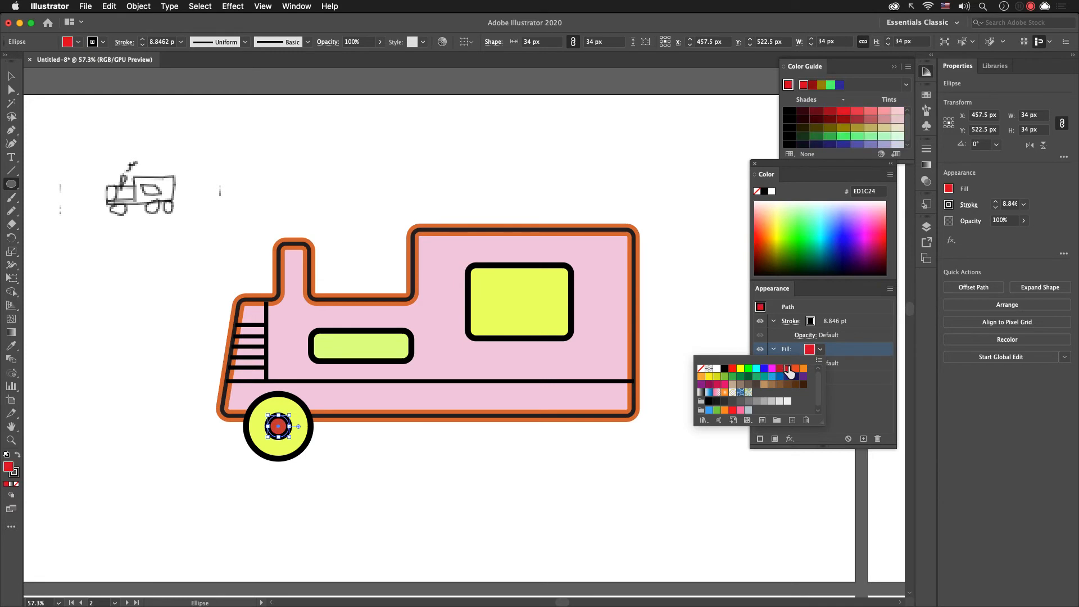
click(11, 77)
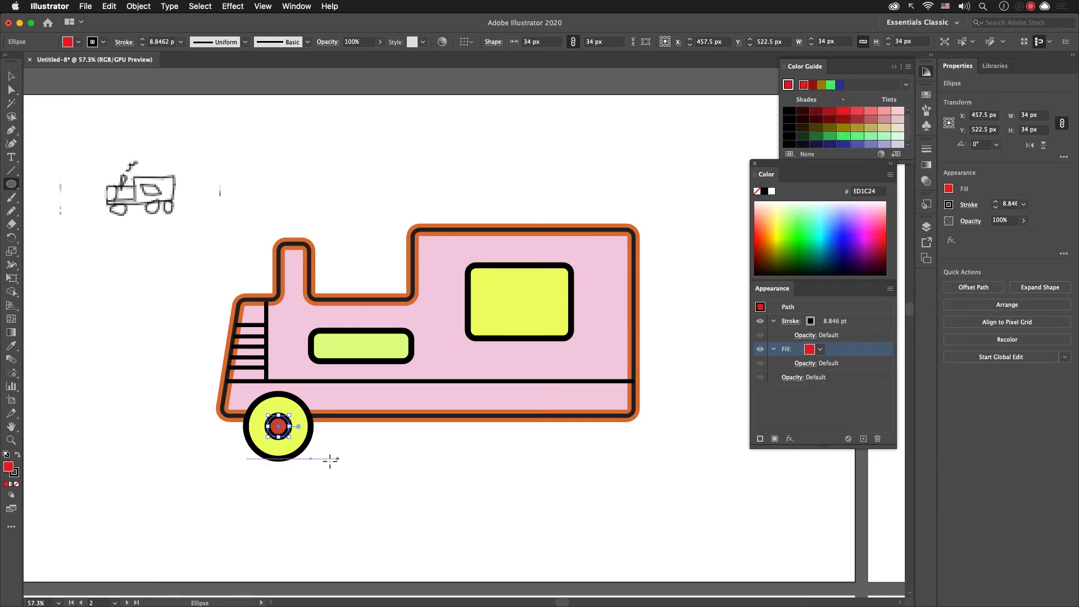
Step: Group the front wheel with its hub and place two copies side by side under the cab, level with the original
key(v)
click(345, 494)
drag(341, 489, 589, 445)
key(ctrl+g)
click(342, 457)
click(595, 474)
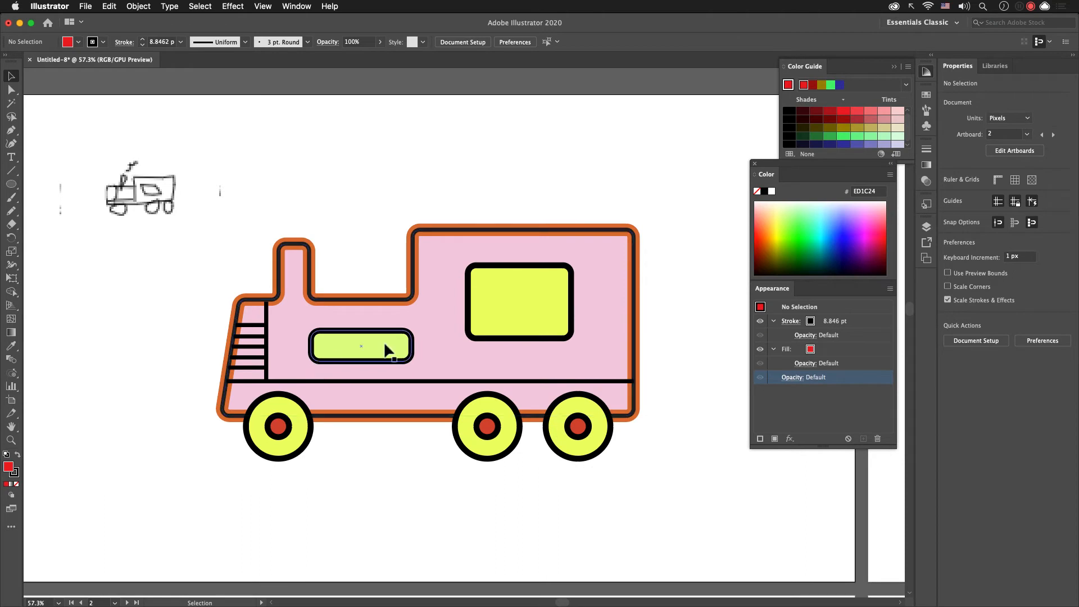
Step: Draw two wavy smoke lines freehand above the chimney, a long one and a shorter one about 106 px wide, using the Pencil tool
key(n)
mouse_move(299, 228)
mouse_down()
mouse_move(318, 191)
mouse_move(411, 167)
mouse_move(426, 122)
mouse_up()
mouse_move(295, 183)
mouse_down()
mouse_move(340, 152)
mouse_move(362, 119)
mouse_up()
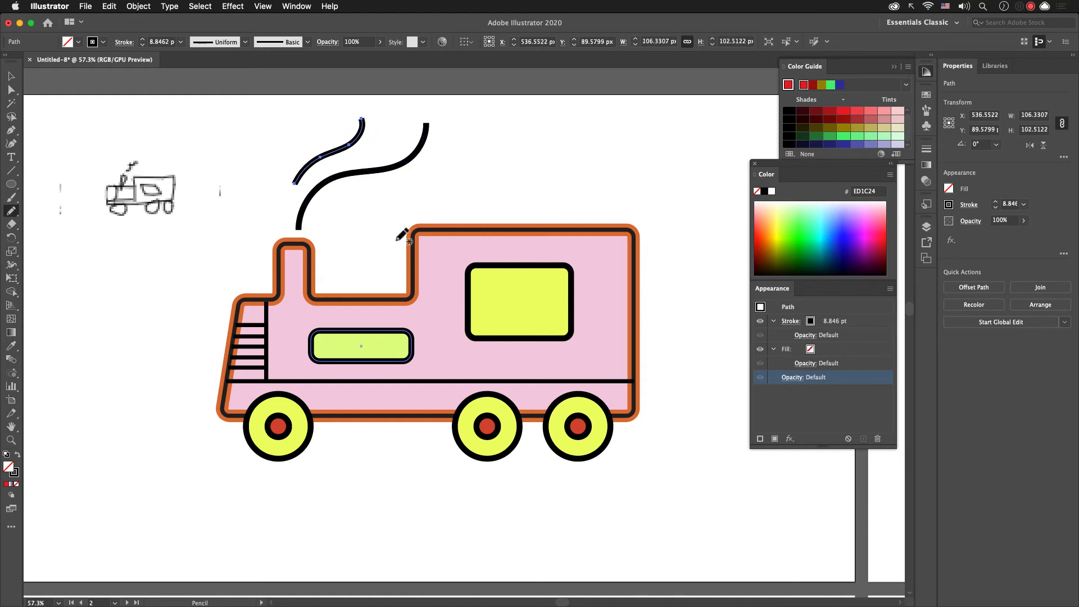
Step: Give both smoke lines round stroke caps
key(v)
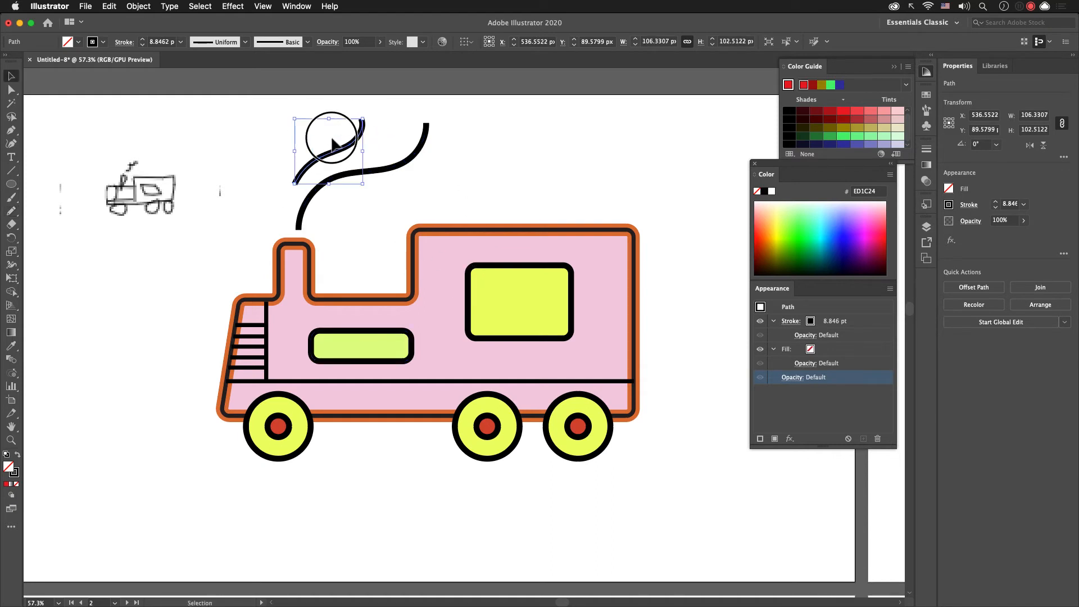
drag(313, 117, 413, 187)
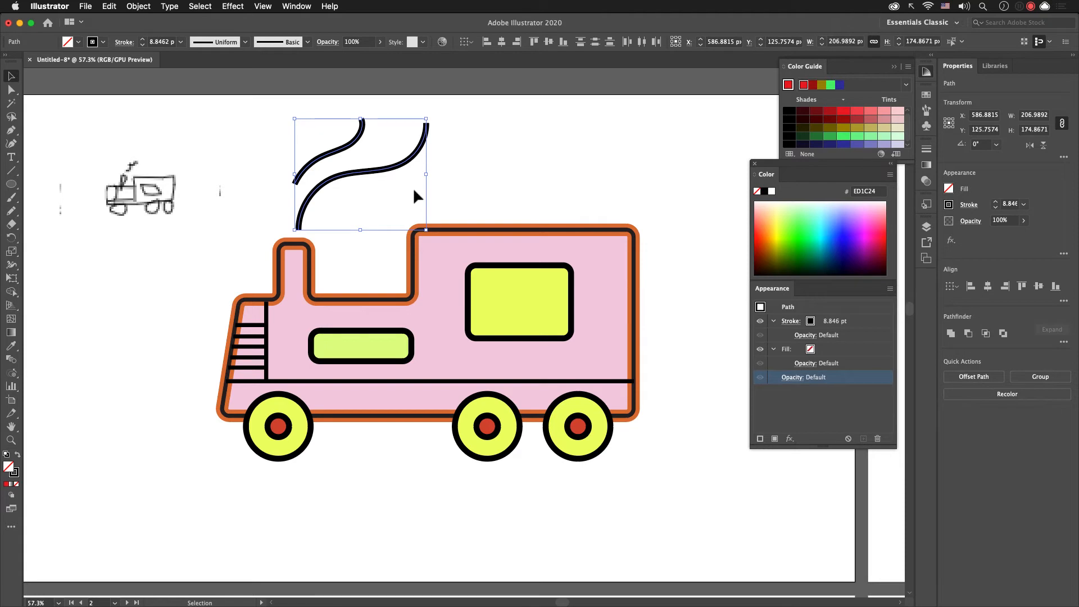
click(463, 160)
drag(465, 149, 301, 121)
click(124, 42)
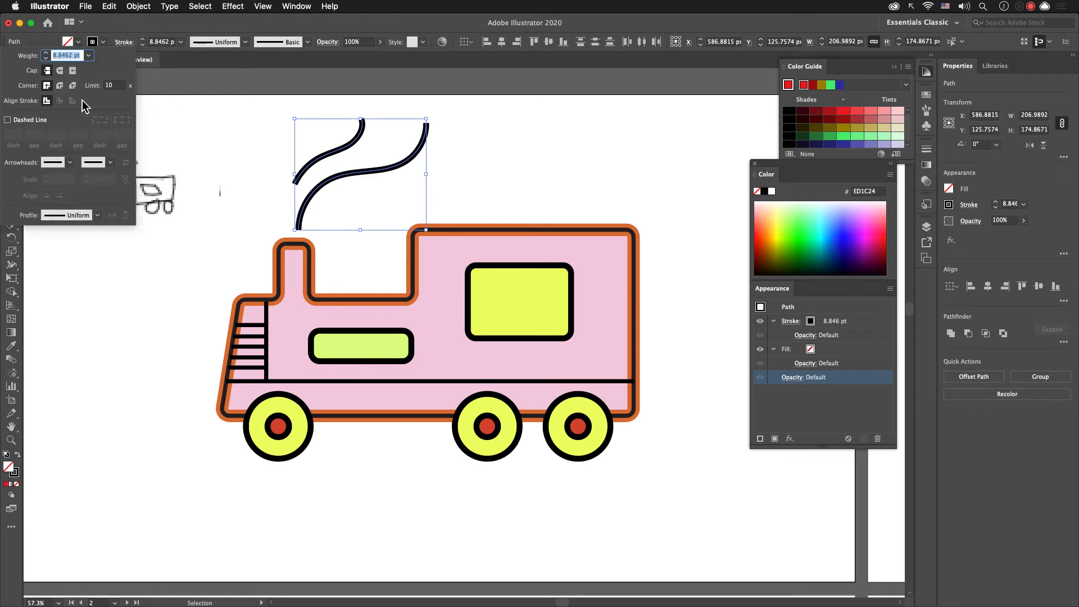
click(61, 71)
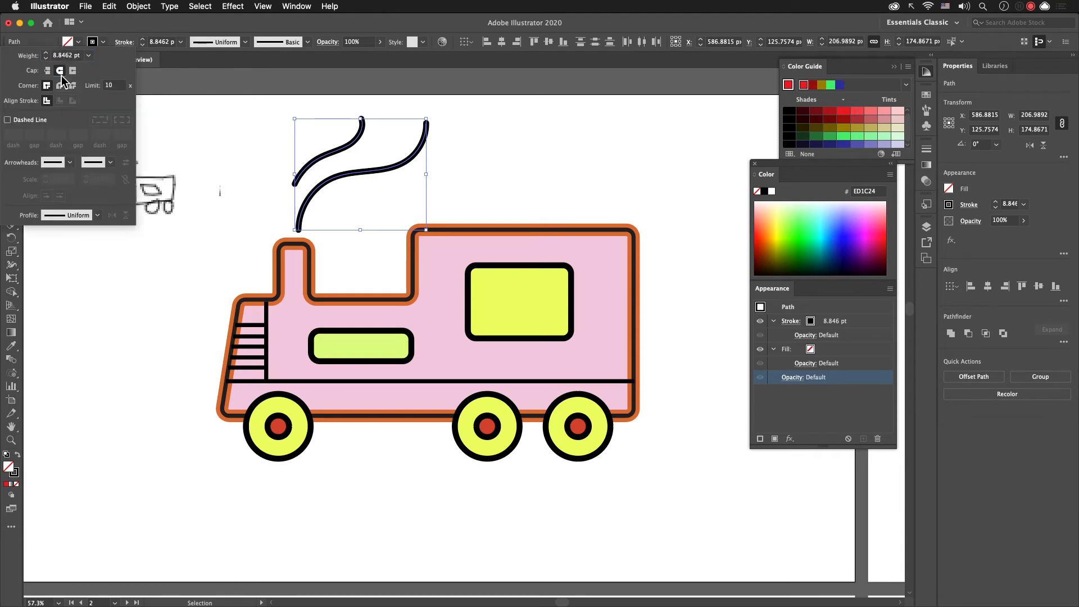
click(487, 168)
click(502, 150)
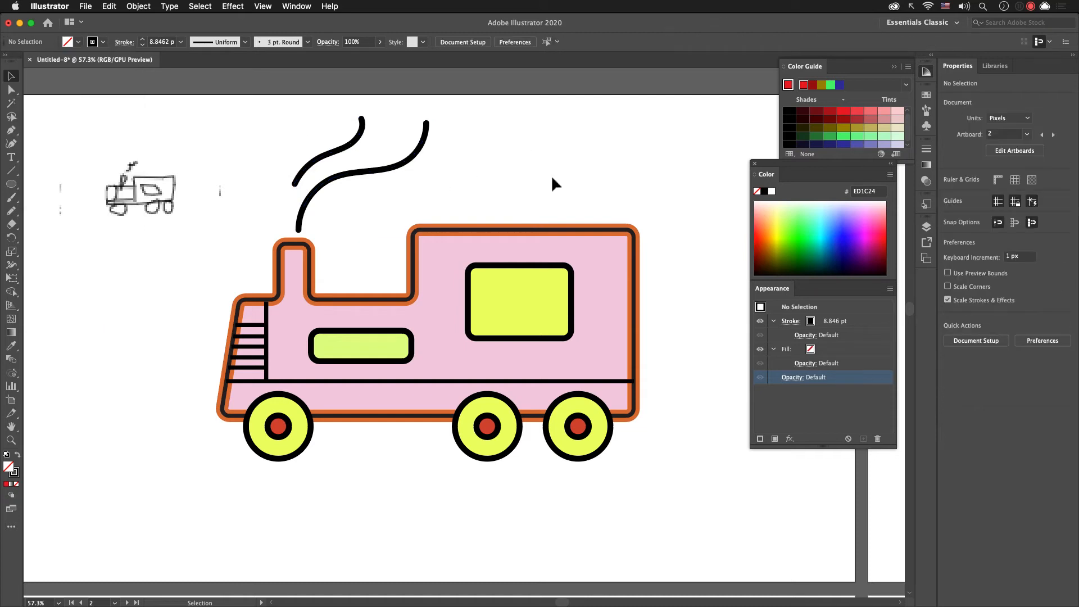
Step: Shear the cab window with Free Transform so its upper edge leans toward the front of the train
click(527, 281)
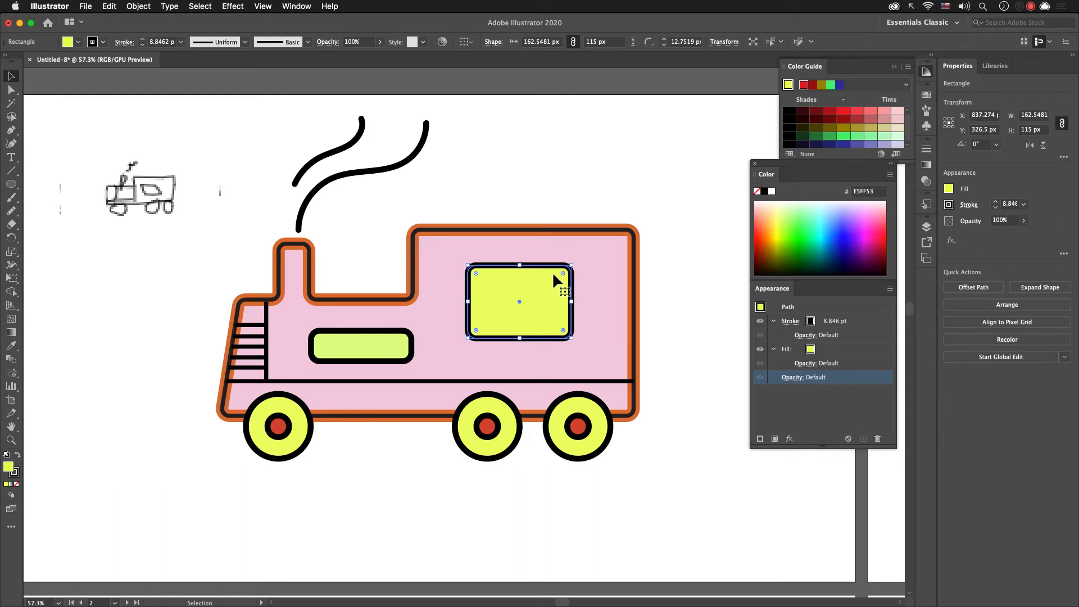
key(e)
drag(525, 264, 497, 272)
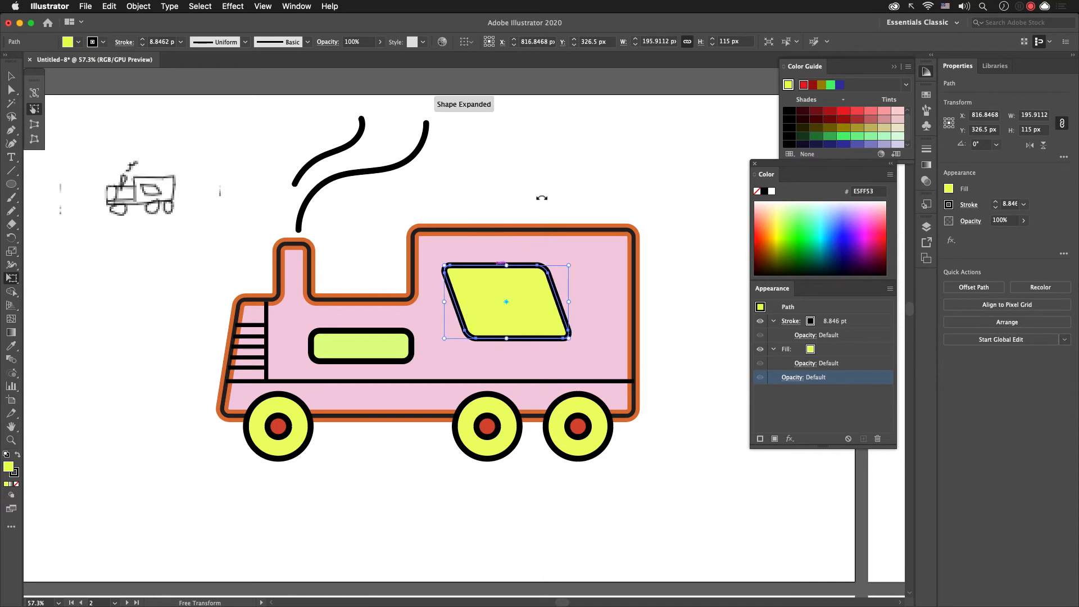
key(v)
click(549, 188)
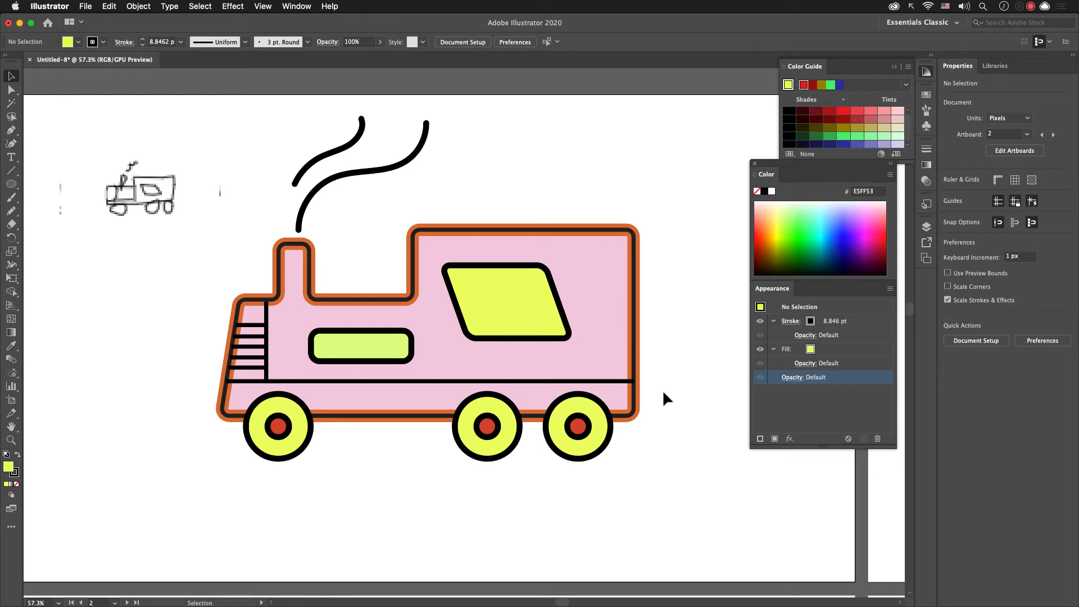
Step: Move the slanted cab window slightly rearward and up to centre it in the cab
drag(502, 316, 515, 308)
click(515, 191)
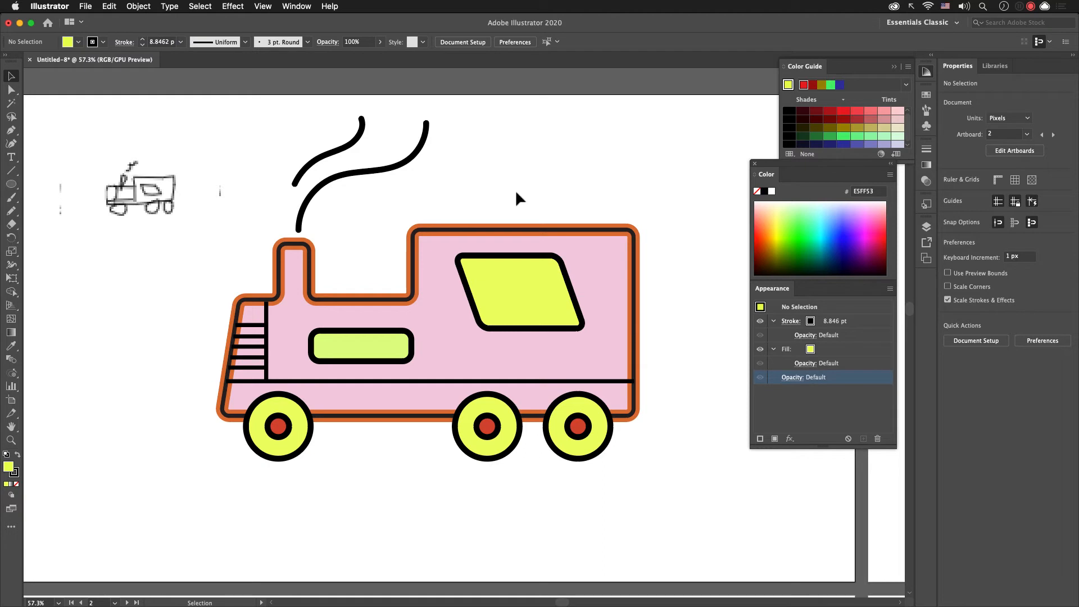
drag(527, 287, 528, 293)
click(503, 186)
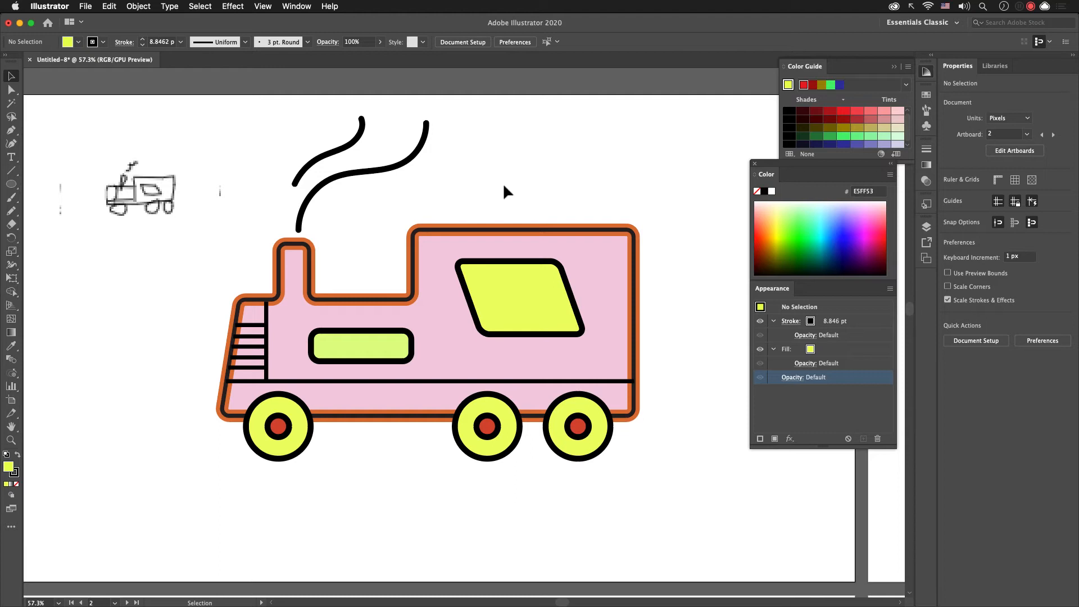
Step: Go to the empty third artboard
key(shift+Page_Down)
key(shift+Page_Up)
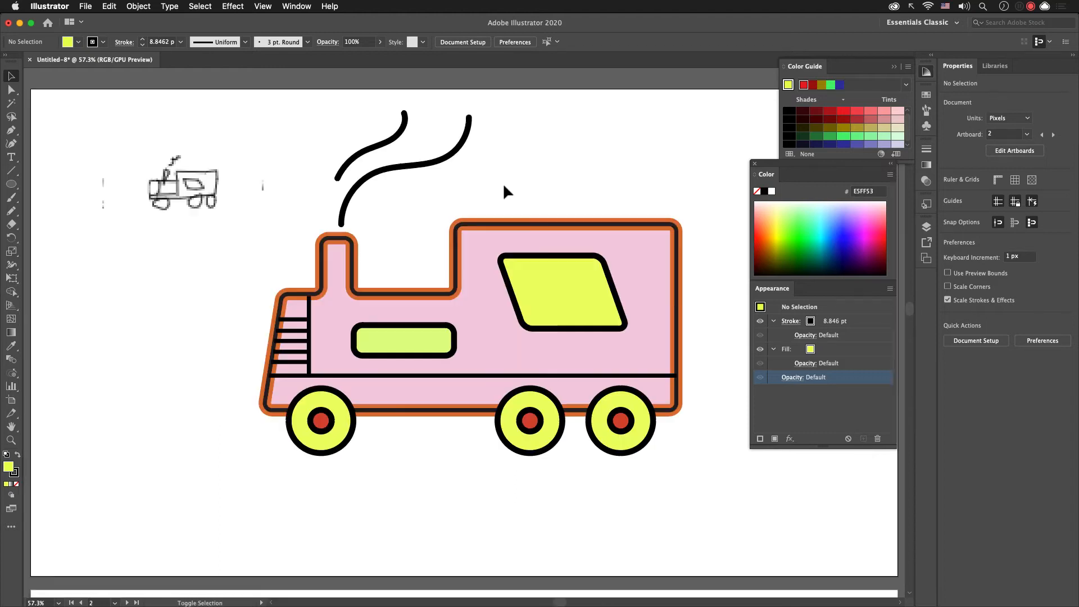
key(shift+Page_Down)
key(shift+Page_Up)
key(shift+Page_Down)
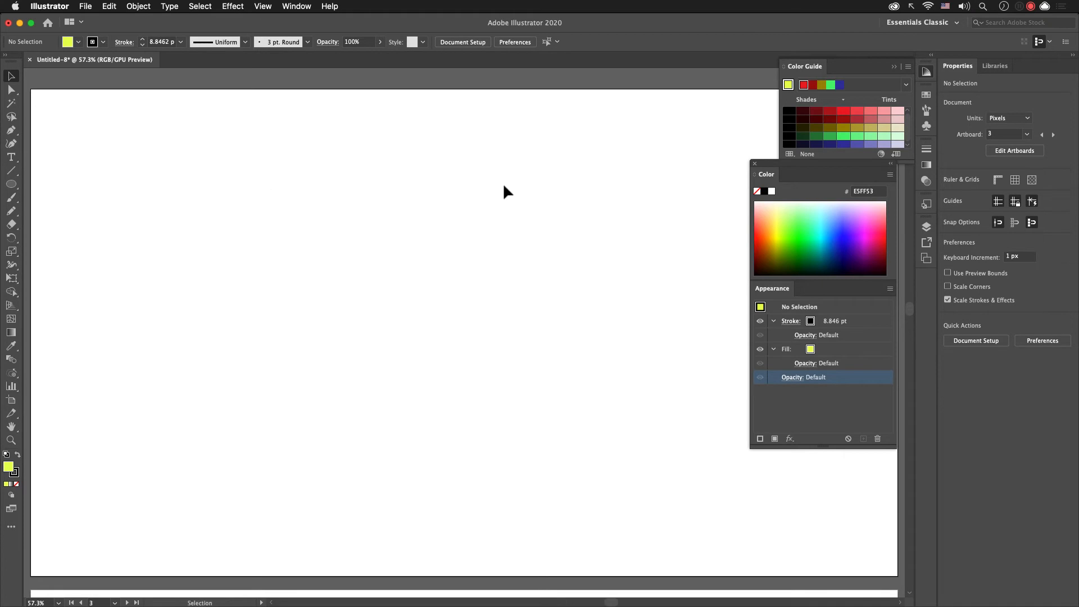
Step: Switch to the Quick, Draw! train data in Chrome and capture a screenshot of two rows of train doodles
key(super+Tab)
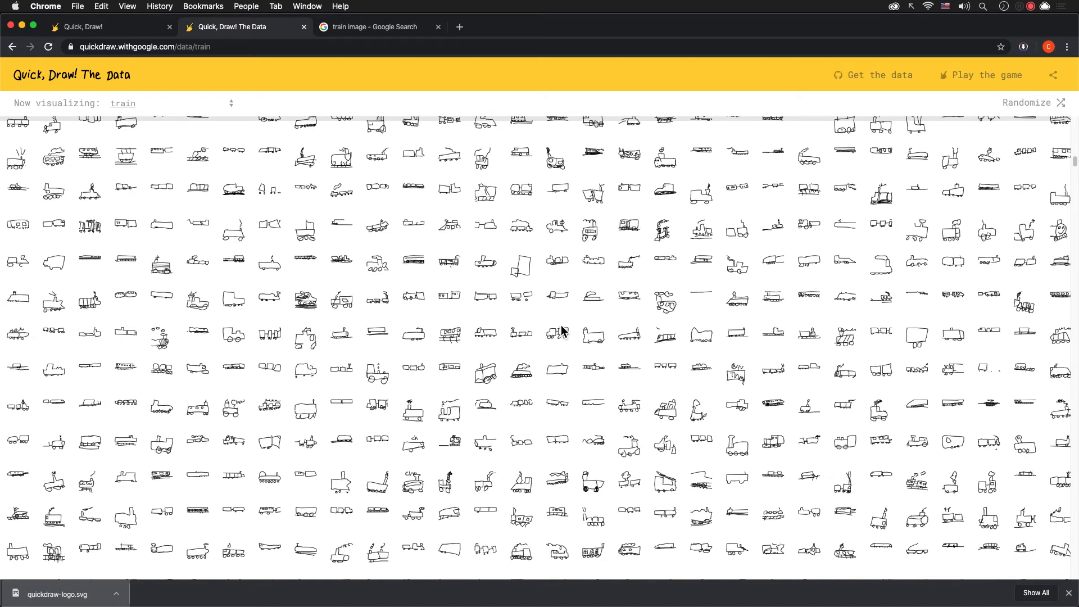
scroll(562, 330, down, 10)
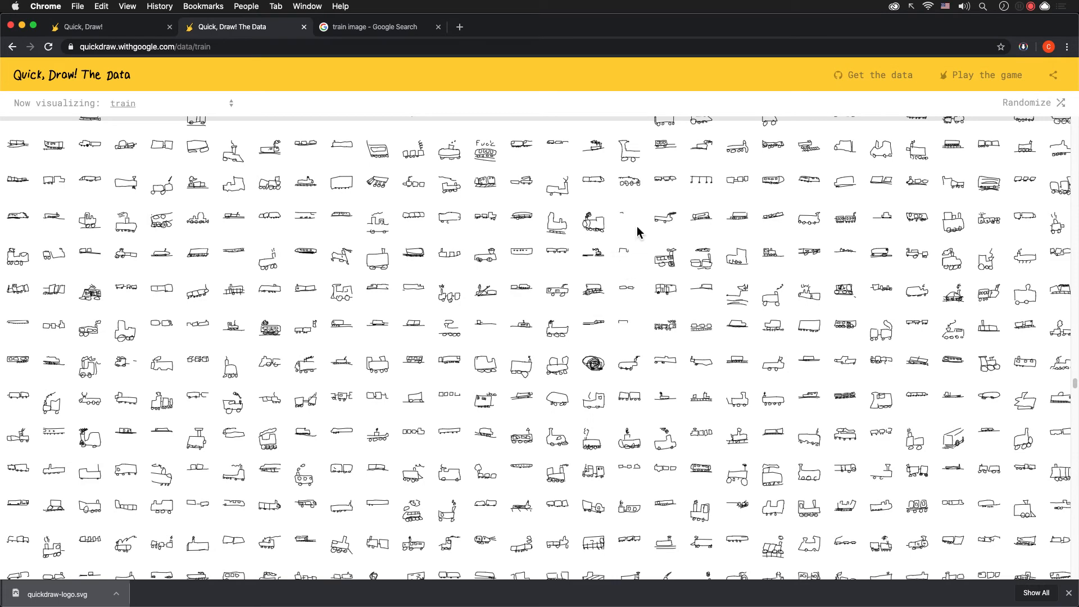
key(super+shift+4)
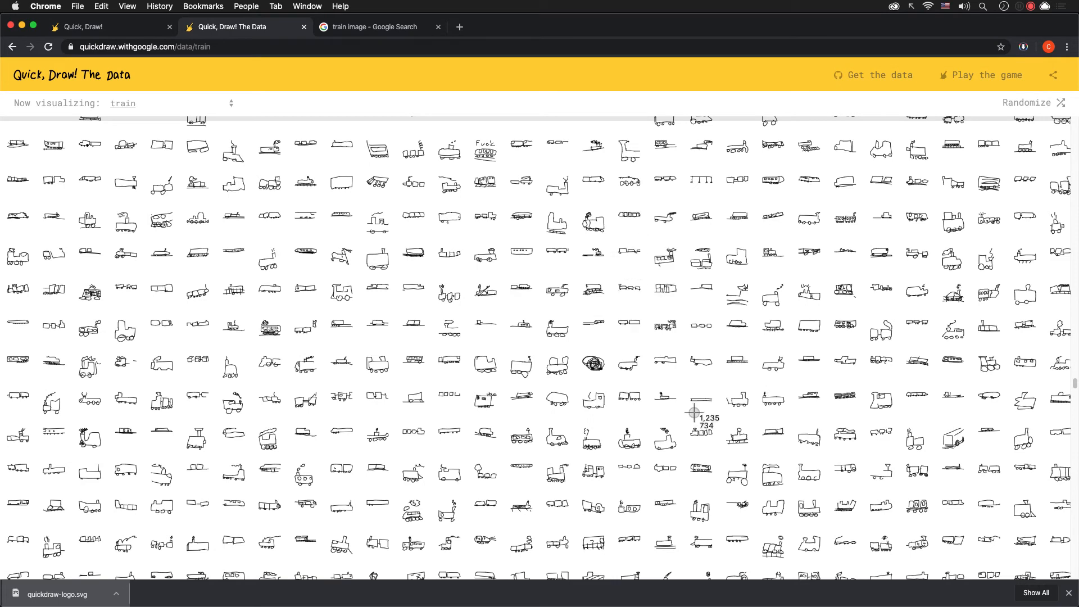
drag(581, 192, 775, 288)
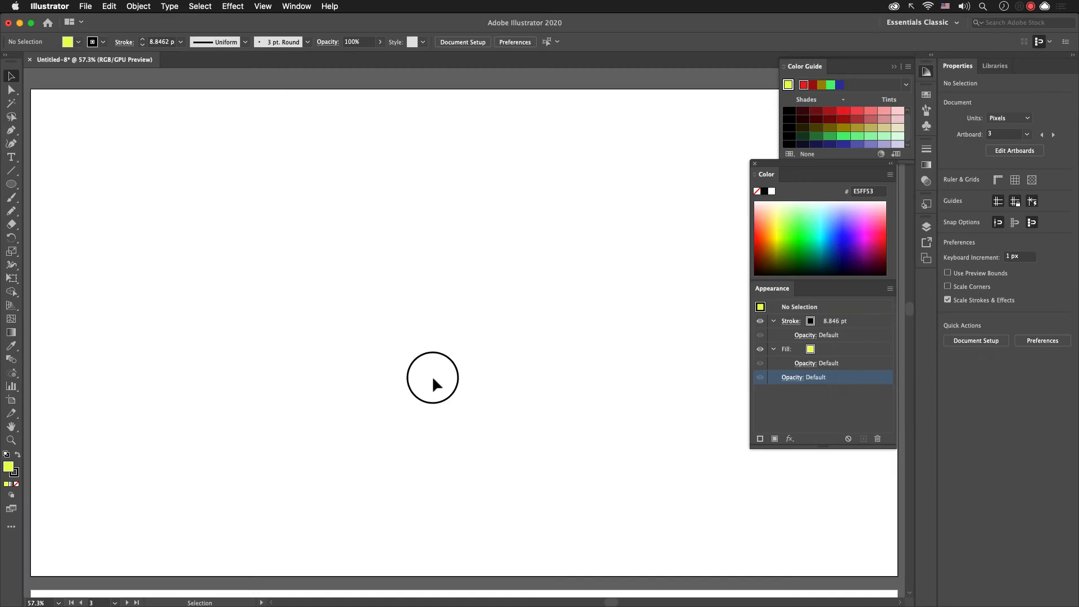
Step: Paste the captured doodles in Illustrator and place them in the upper-left corner of the third artboard
key(super+v)
drag(480, 362, 415, 284)
drag(290, 236, 253, 217)
click(329, 304)
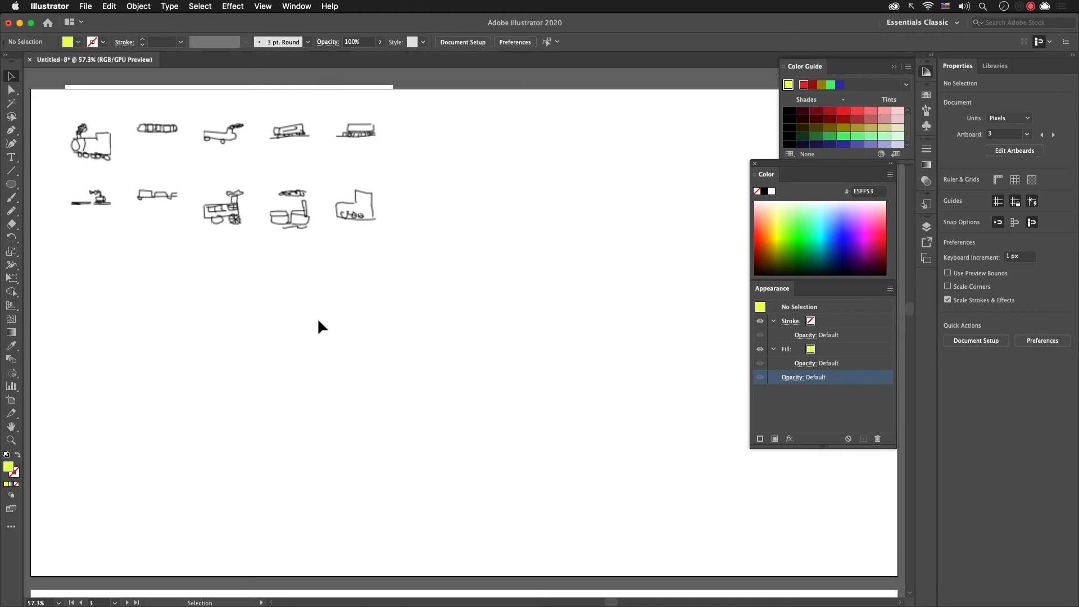
Step: Draw a rectangle about 809 × 135 px with fill 6EDFFF and slant its front by moving the upper front corner to X 438 px
key(m)
drag(213, 309, 728, 395)
drag(804, 169, 833, 198)
click(863, 254)
drag(863, 254, 858, 249)
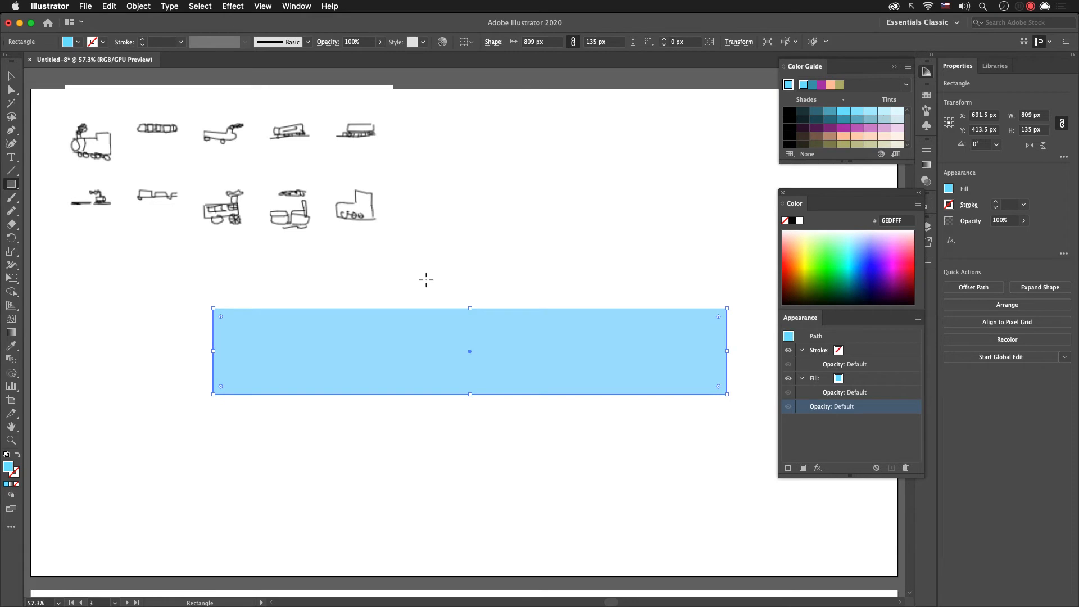
key(a)
drag(182, 285, 309, 313)
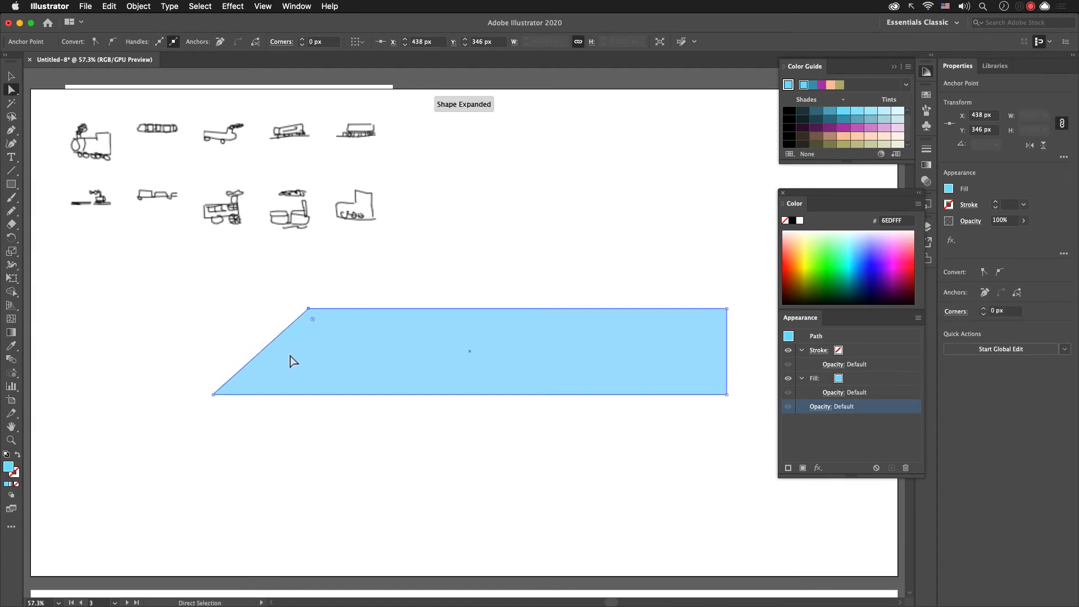
drag(314, 321, 337, 337)
key(c)
click(335, 332)
click(646, 330)
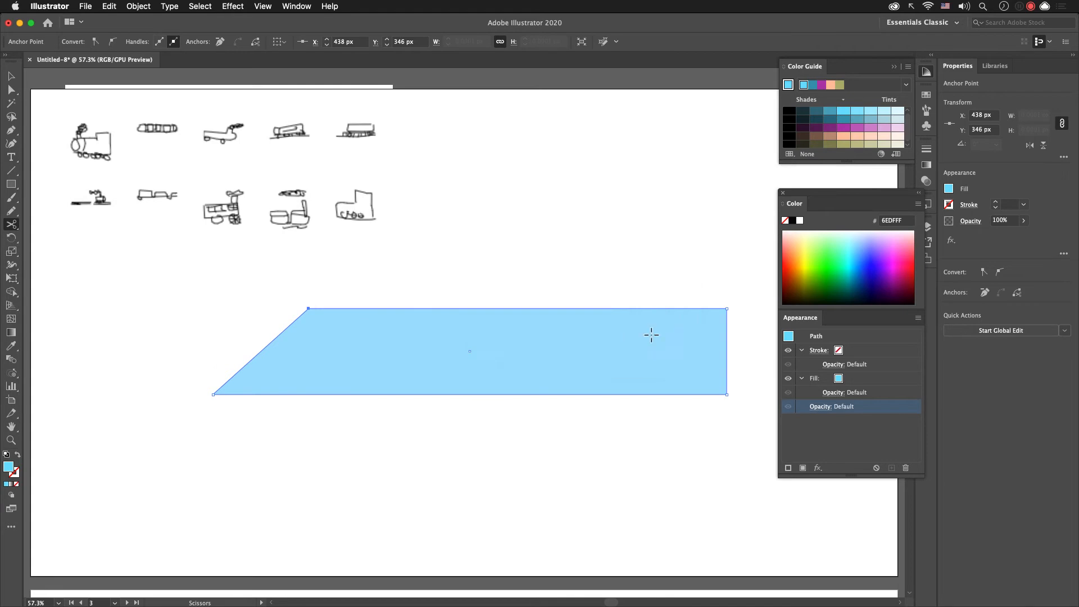
click(489, 314)
Step: Round all corners of the light blue train body to a radius of about 20.6 px
key(super+shift+a)
key(v)
click(403, 315)
key(a)
drag(314, 321, 309, 324)
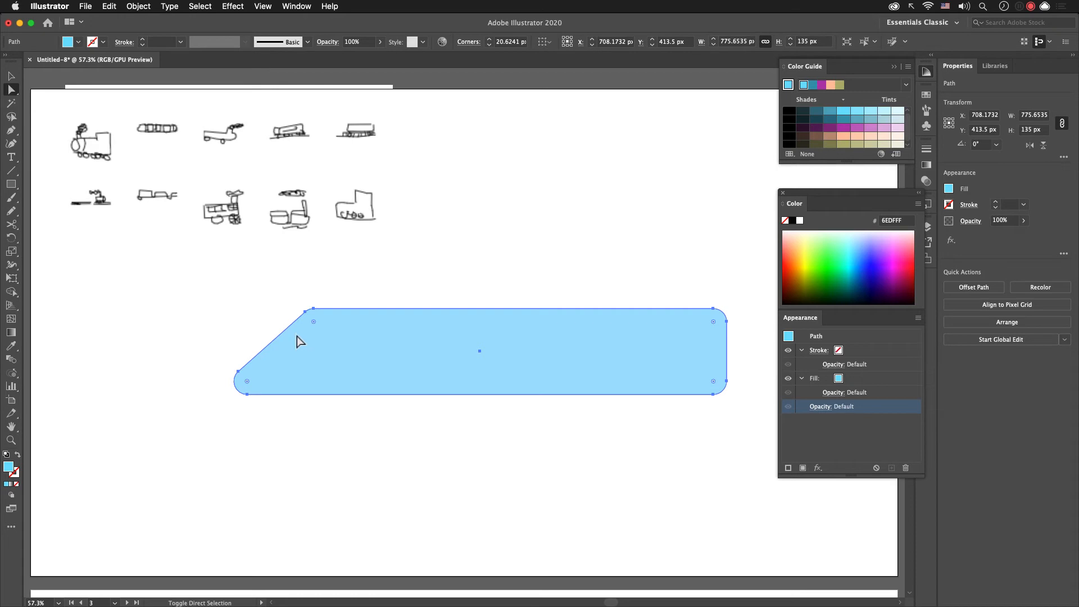
Step: Bend the slanted front edge of the body slightly outward into a curve using the Anchor Point tool
key(shift+c)
click(273, 342)
drag(271, 340, 272, 340)
key(v)
click(426, 250)
drag(505, 299, 465, 320)
drag(472, 357, 408, 398)
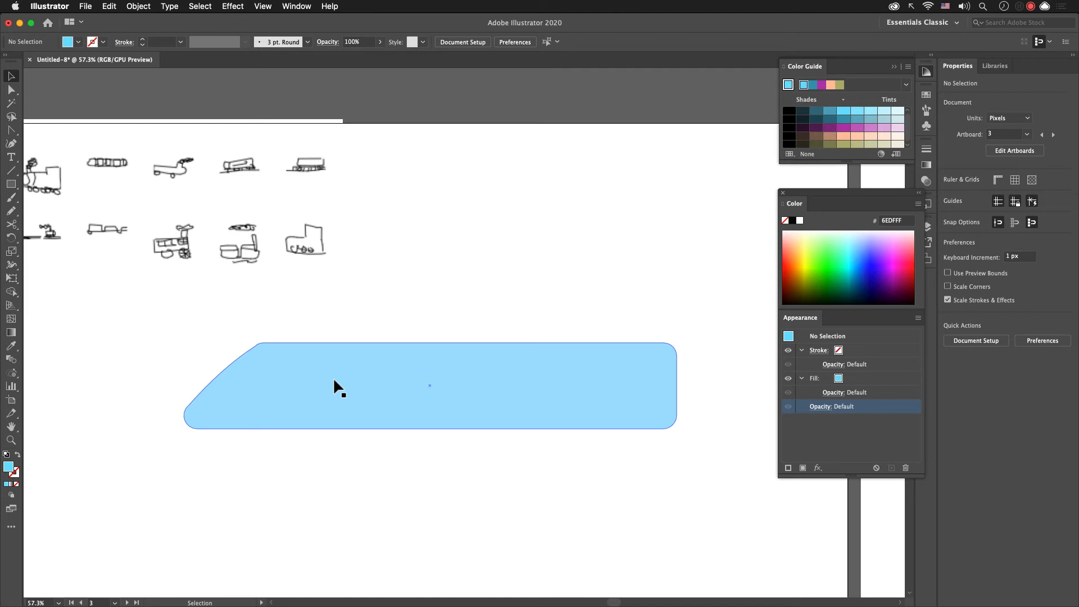
Step: Draw a rectangular front window about 148 × 39 px near the body's upper edge and fill it with blue 29AAFF
key(m)
drag(268, 356, 362, 381)
click(808, 260)
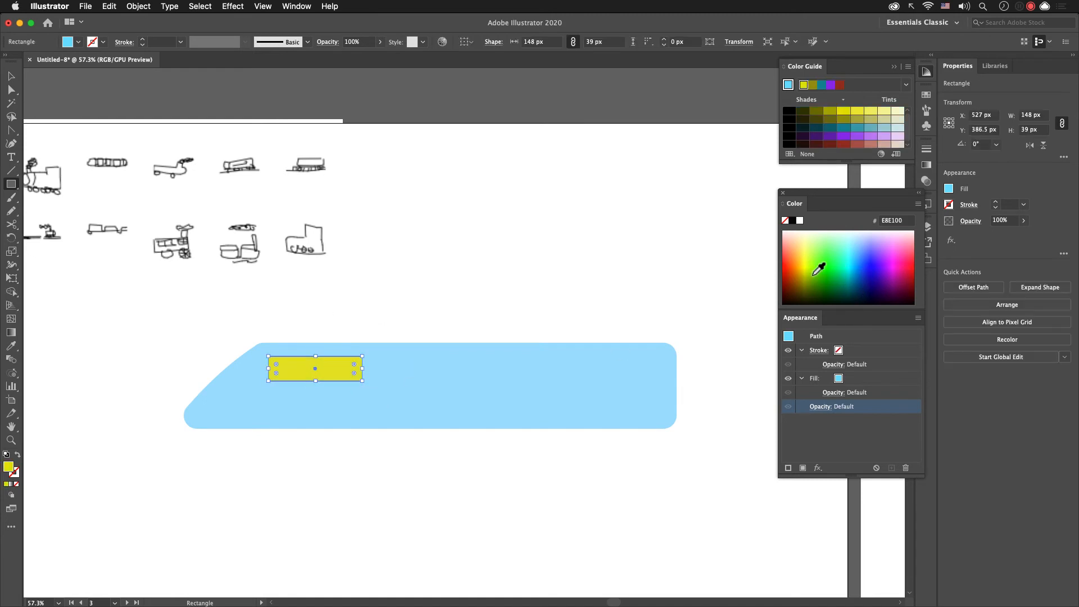
drag(845, 267, 877, 258)
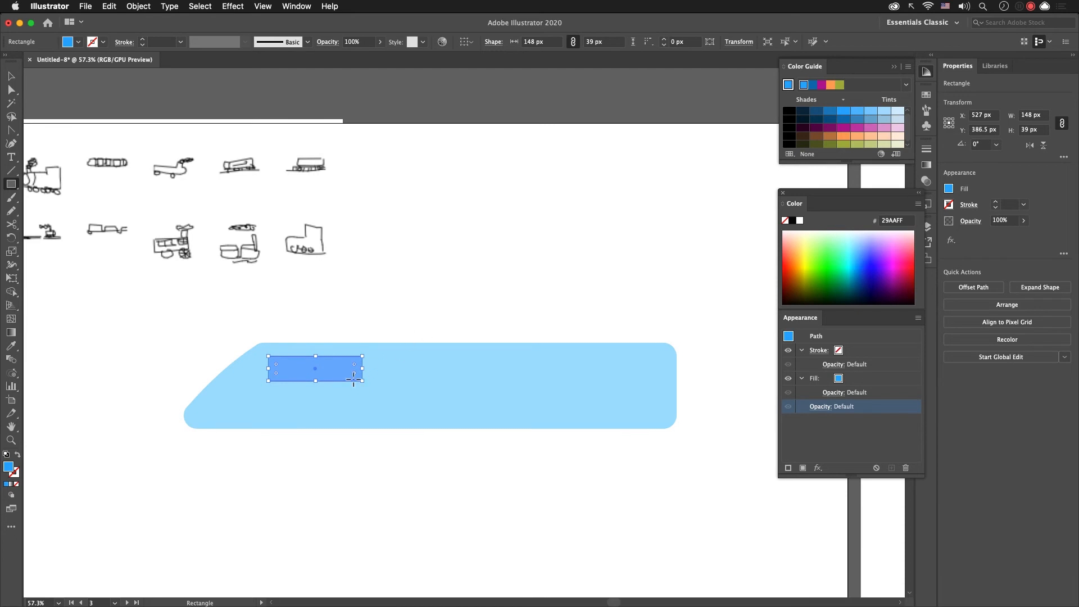
Step: Shear the front window with Free Transform so its upper edge leans toward the rear, and round its corners
key(e)
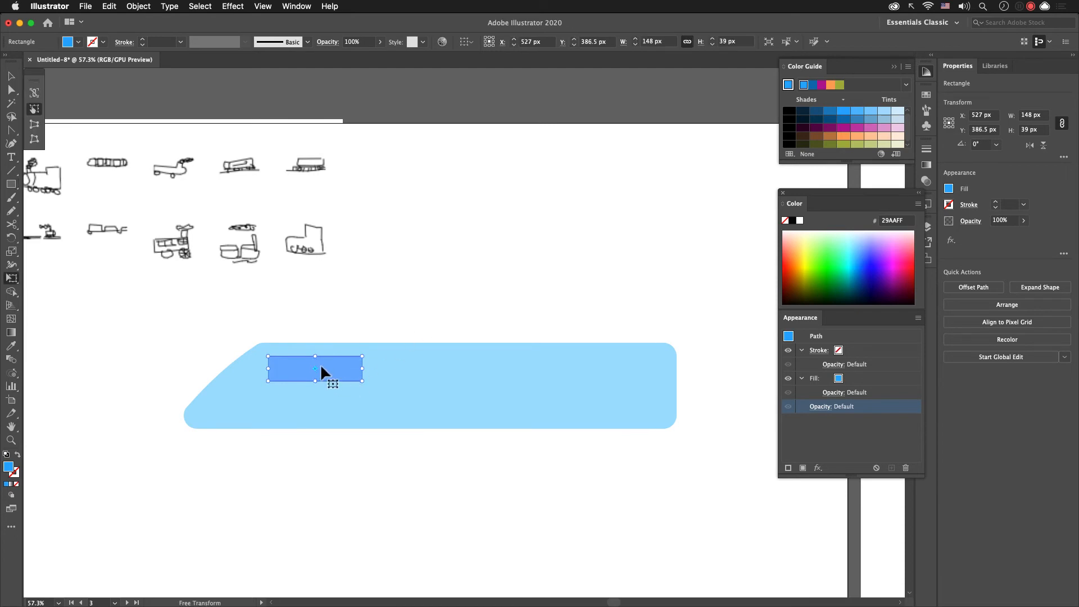
drag(321, 360, 338, 359)
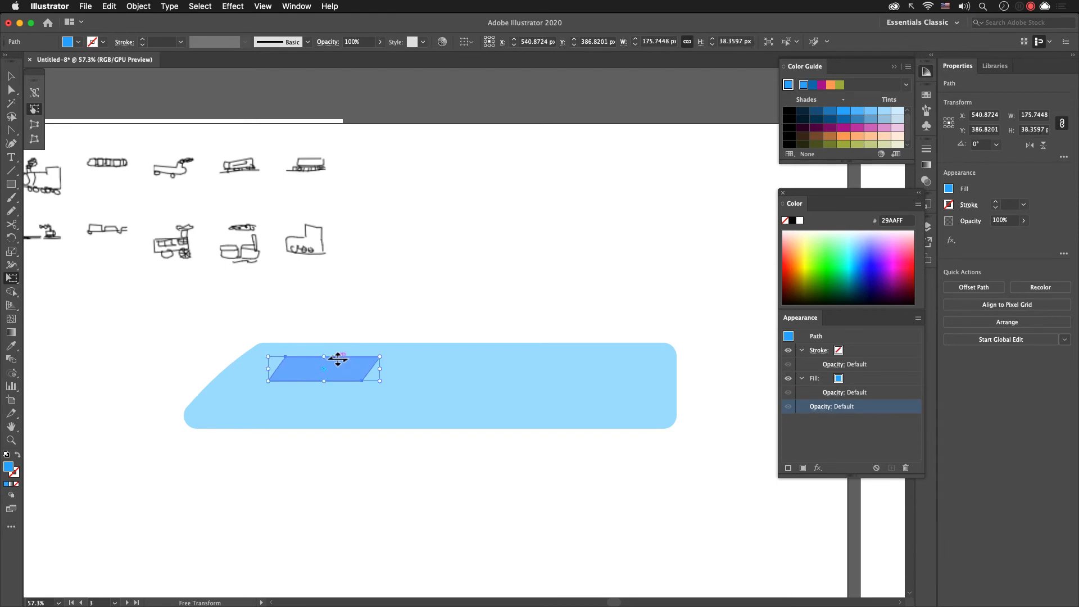
key(a)
drag(287, 370, 318, 366)
Step: Move the slanted front window forward, closer to the curved nose of the train
key(v)
click(381, 295)
key(e)
key(v)
click(393, 296)
click(419, 339)
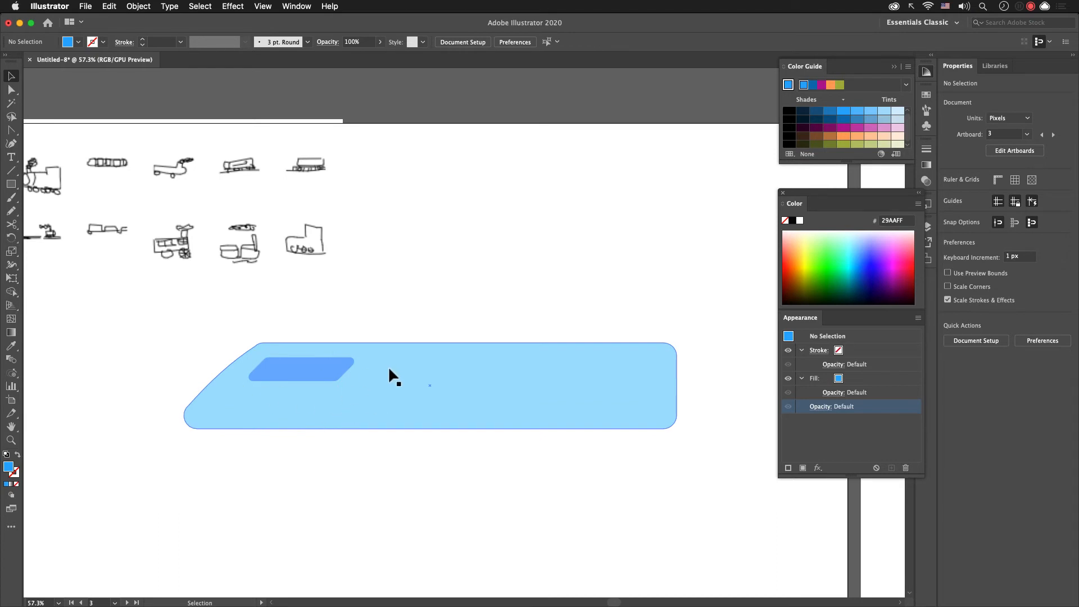
Step: Draw an 80 × 37 px passenger window with corners rounded to 8.508 px behind the front window, and copy it to the rear end
key(m)
drag(374, 382, 622, 378)
key(v)
click(426, 320)
Step: Blend the two passenger windows with spacing set to 2 specified steps
shift+click(414, 381)
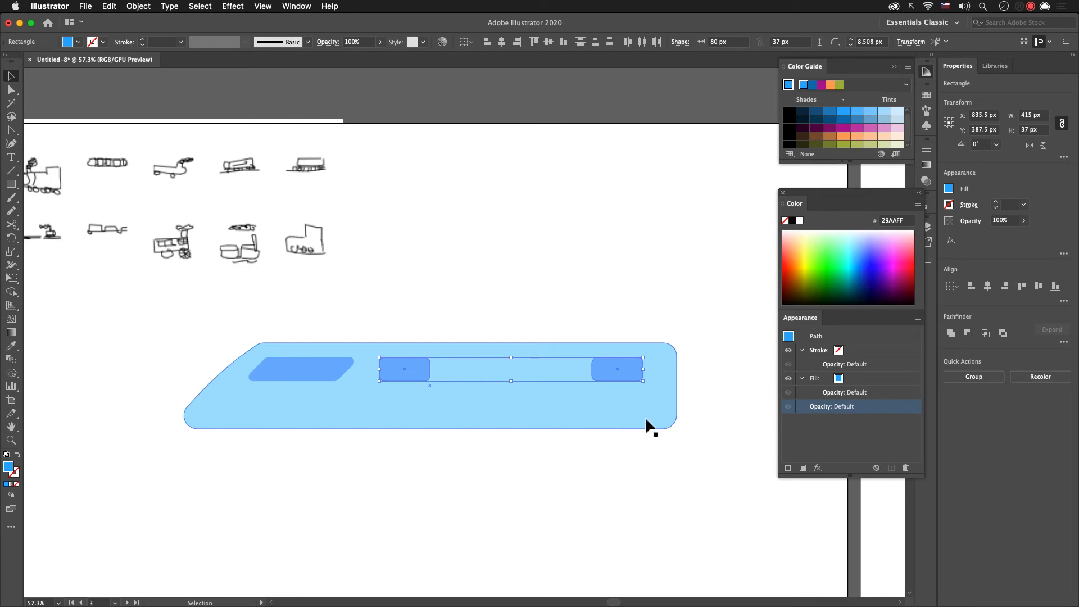
key(alt+super+b)
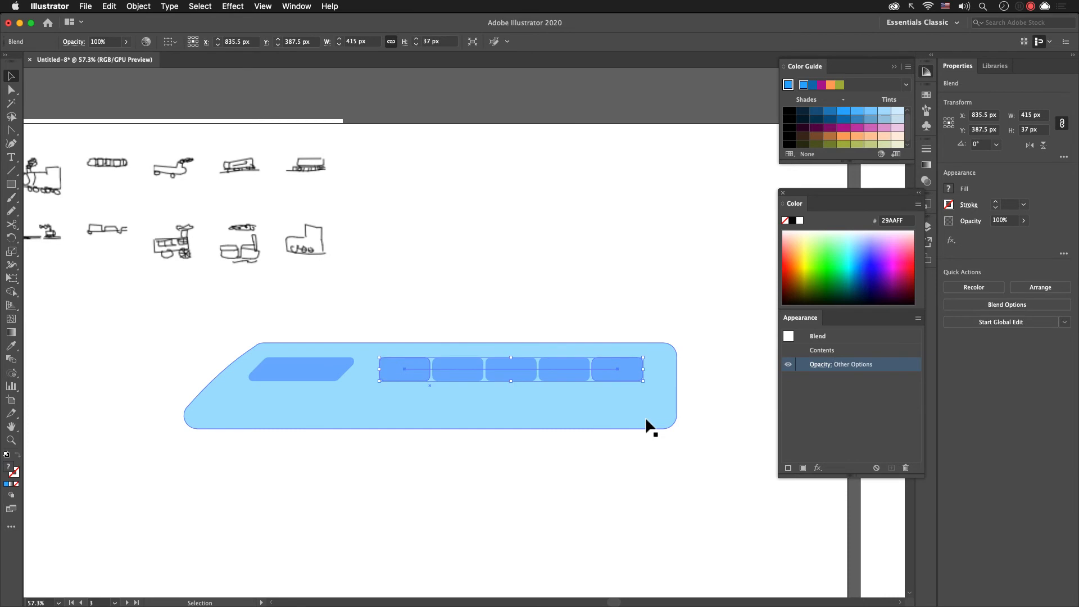
key(w)
key(Return)
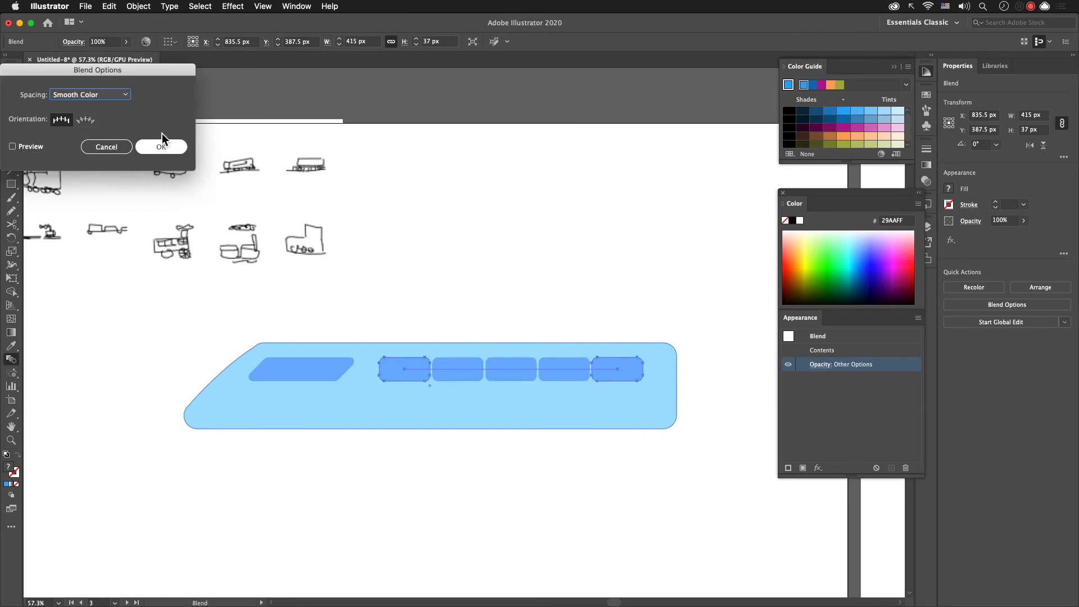
click(120, 99)
click(115, 119)
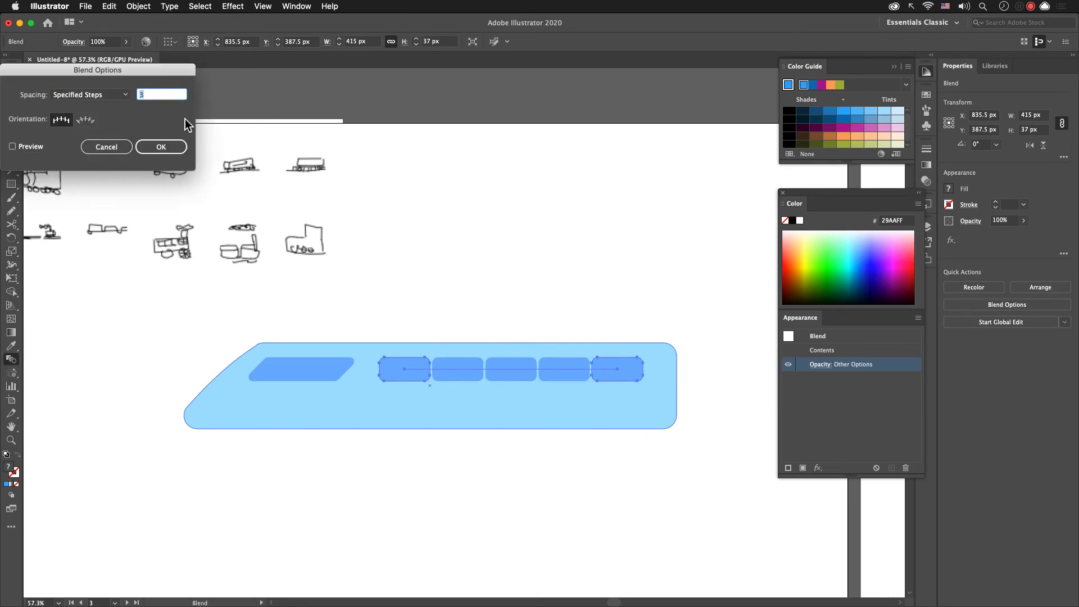
click(33, 150)
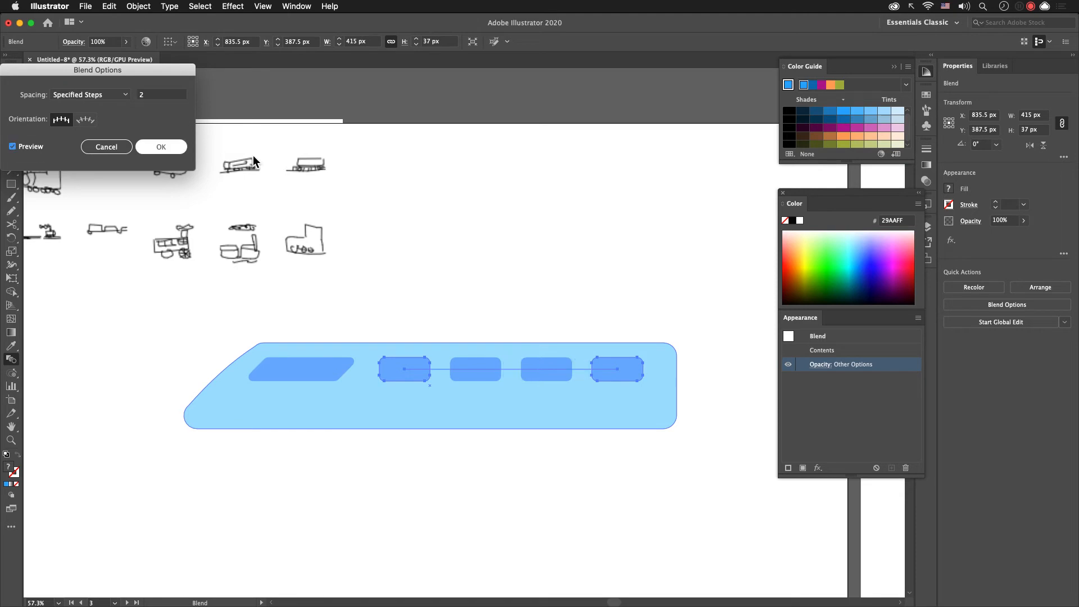
click(163, 147)
key(v)
click(549, 251)
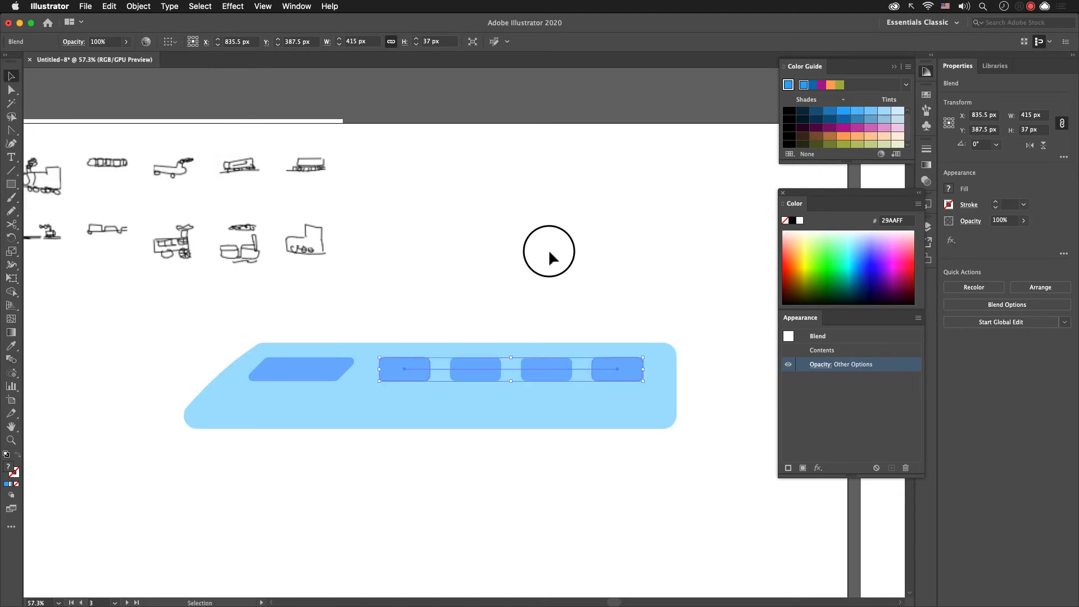
key(space)
mouse_move(598, 483)
mouse_down()
mouse_move(549, 479)
mouse_move(593, 471)
mouse_up()
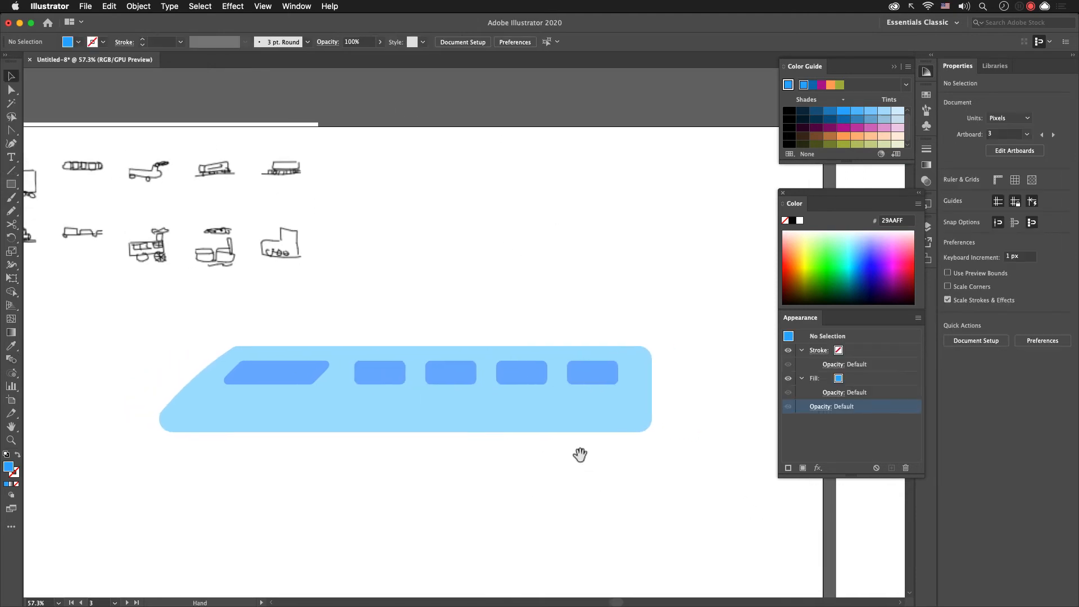
drag(342, 427, 376, 427)
click(484, 431)
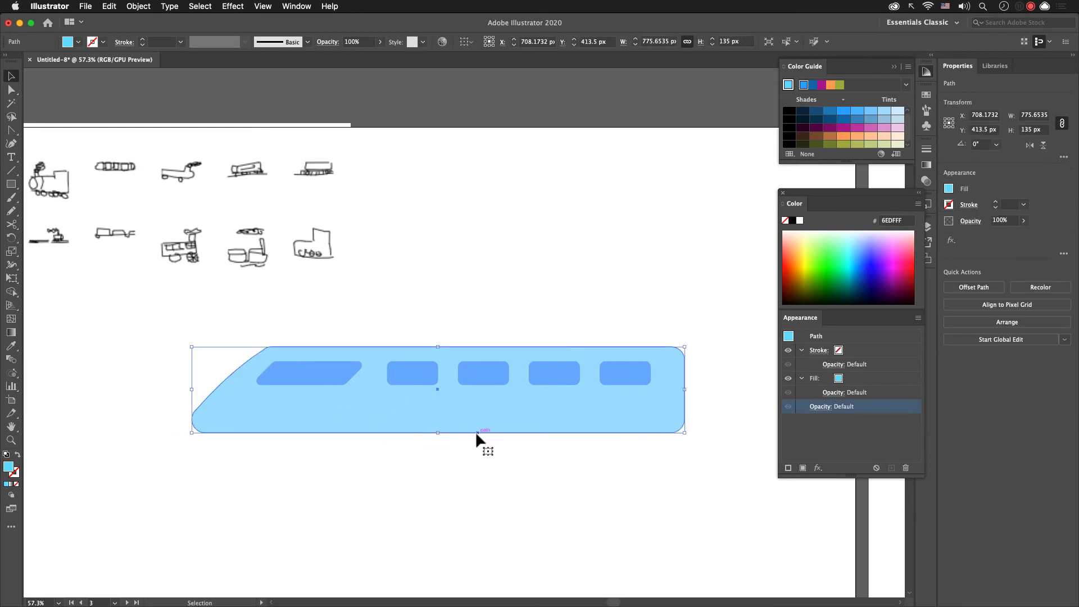
click(568, 439)
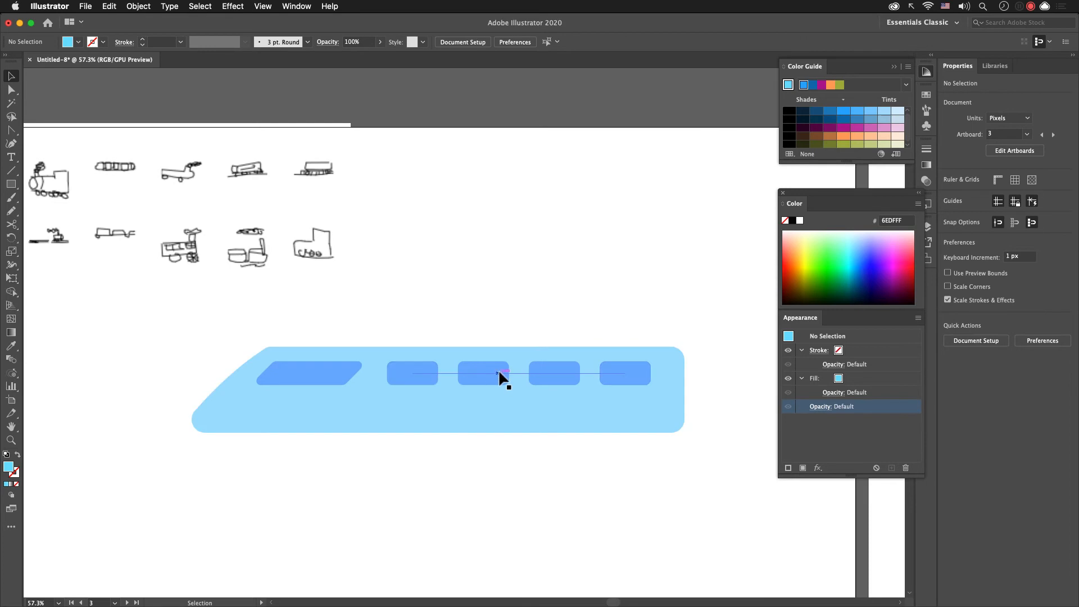
Step: Draw a white bar about 71 × 13 px just below the first passenger window
key(m)
drag(388, 395, 436, 406)
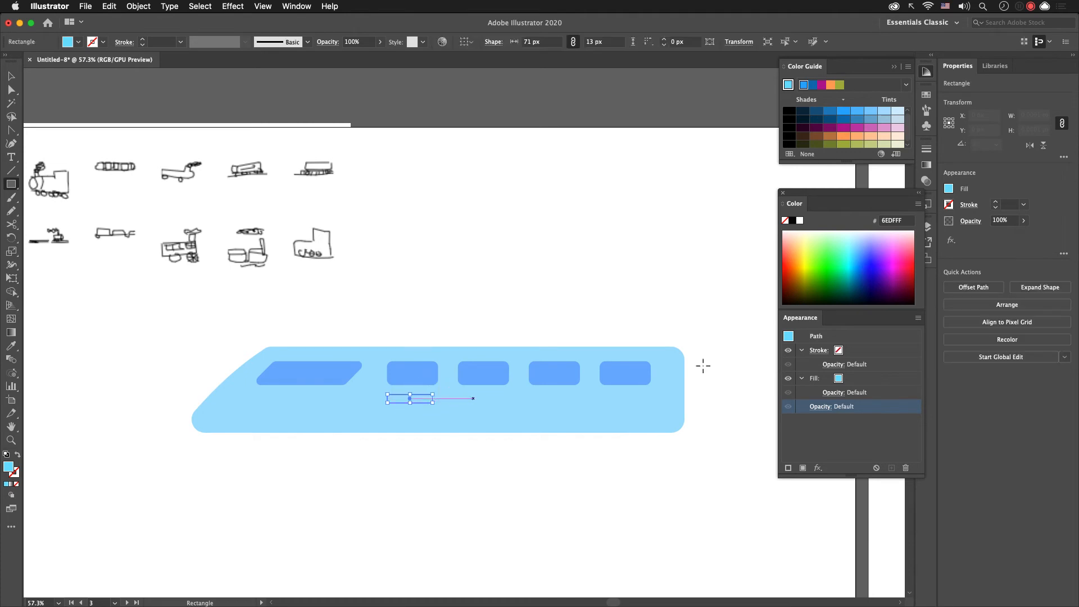
click(801, 221)
key(v)
click(520, 281)
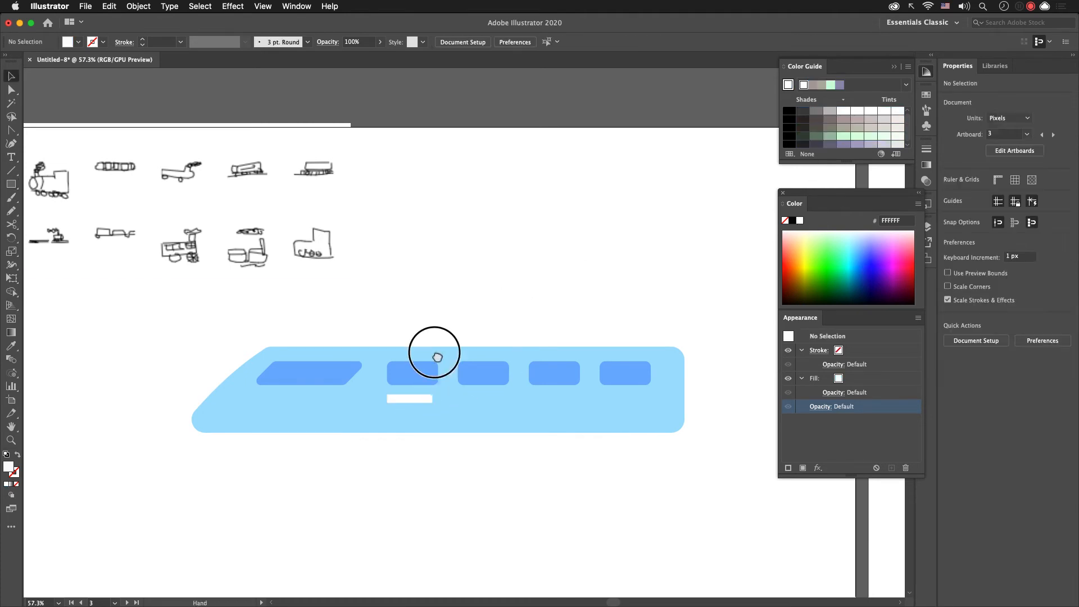
Step: Try to draw a curved dividing line down the body between the front window and the passenger windows
drag(437, 354, 502, 367)
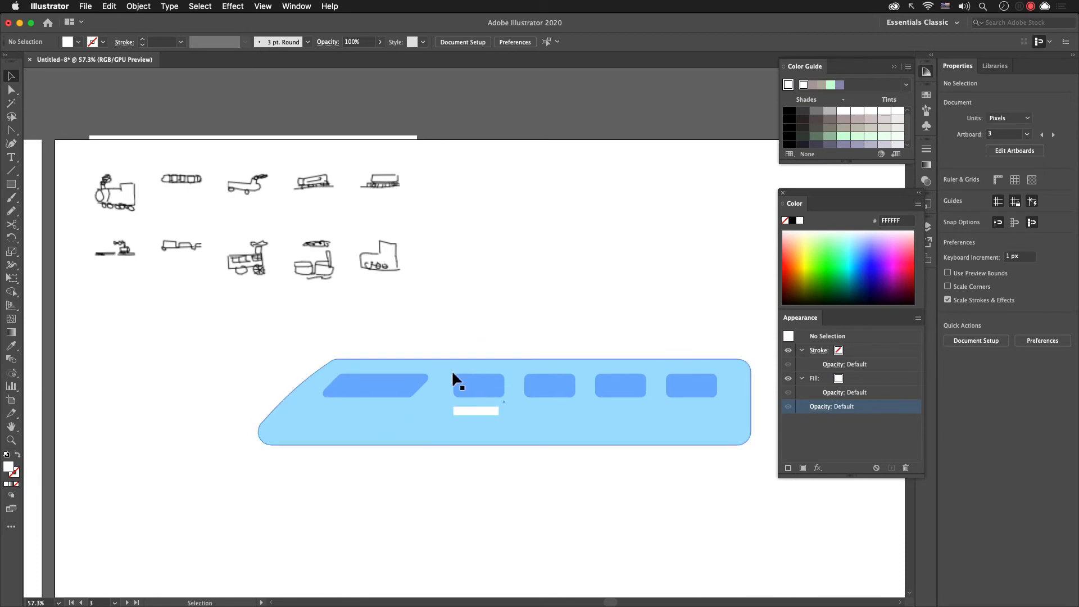
key(backslash)
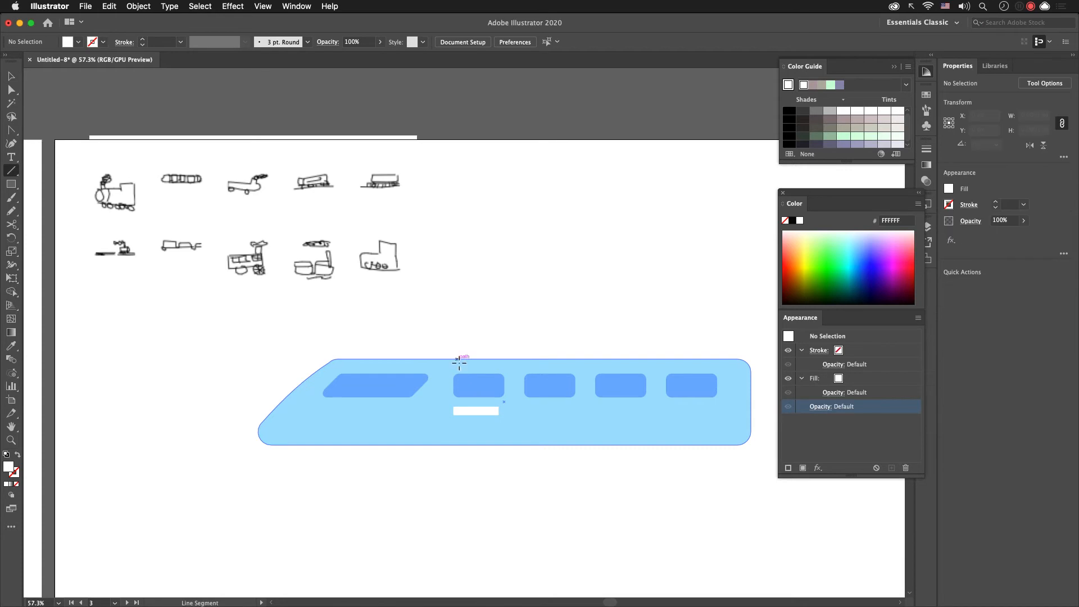
drag(453, 358, 421, 445)
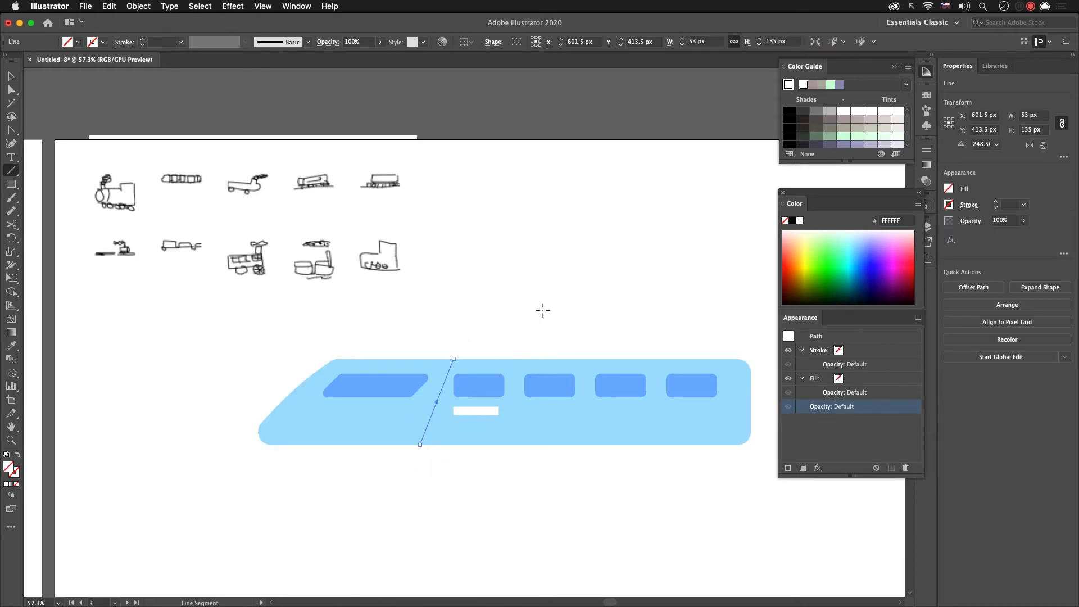
key(a)
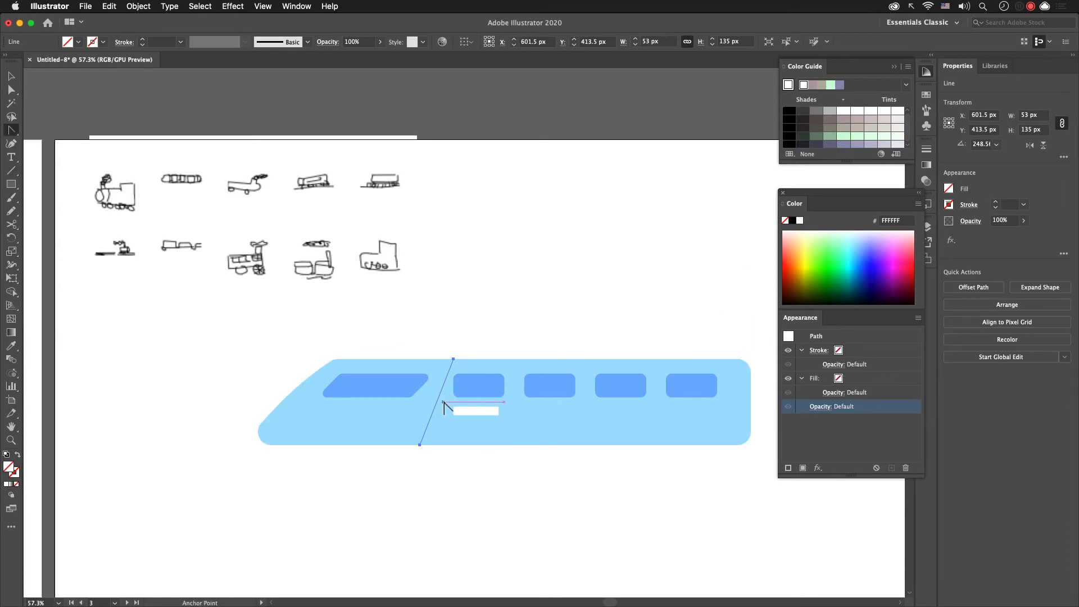
mouse_move(440, 402)
mouse_down()
mouse_move(430, 399)
mouse_move(443, 403)
mouse_up()
key(a)
drag(423, 446, 398, 444)
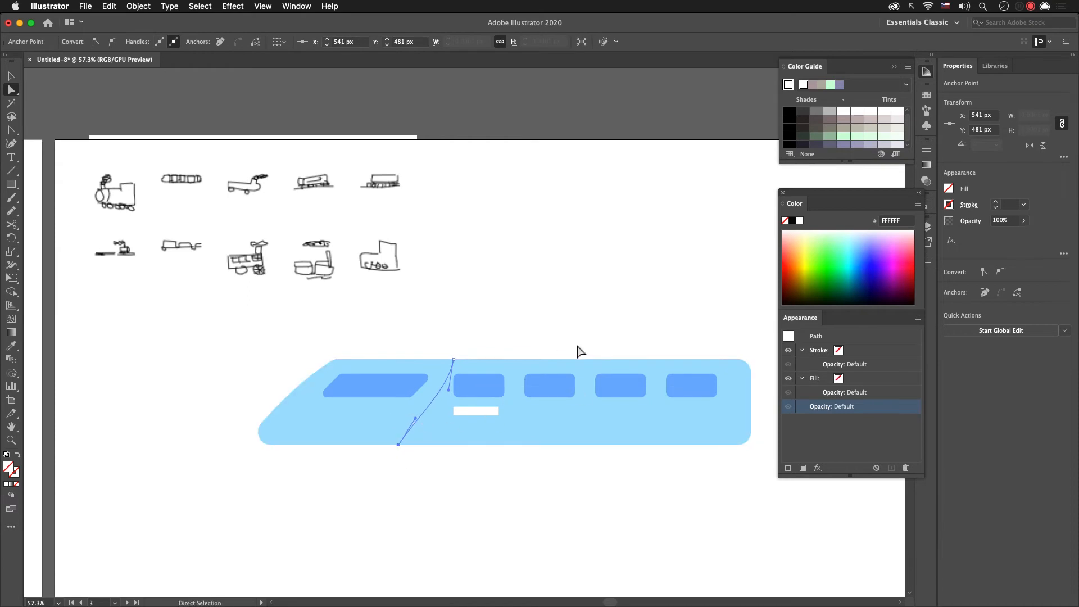
Step: Delete the curved dividing line and select the train body
key(Delete)
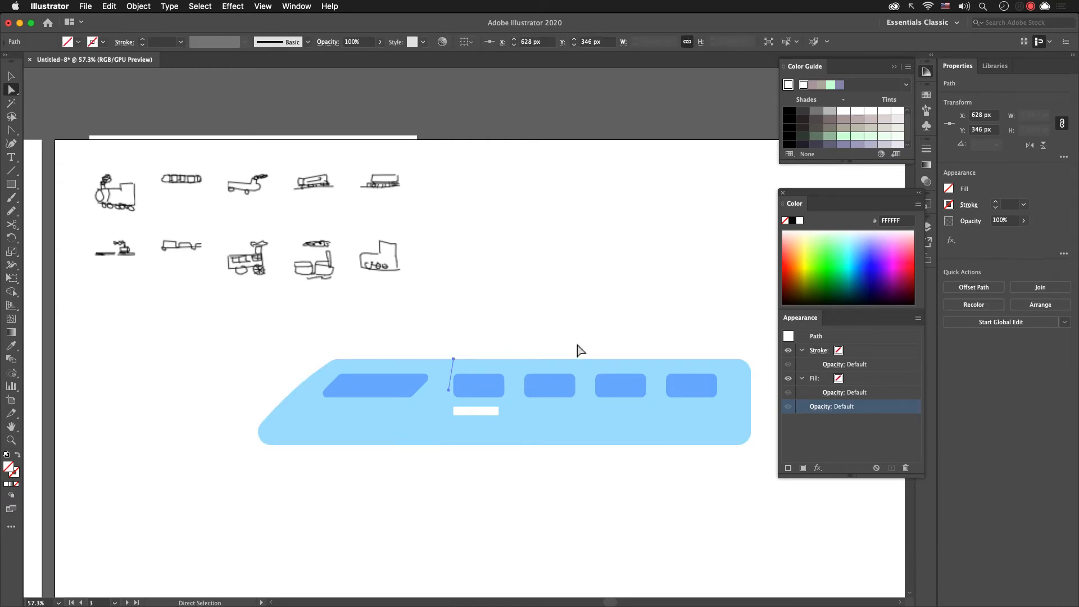
click(428, 430)
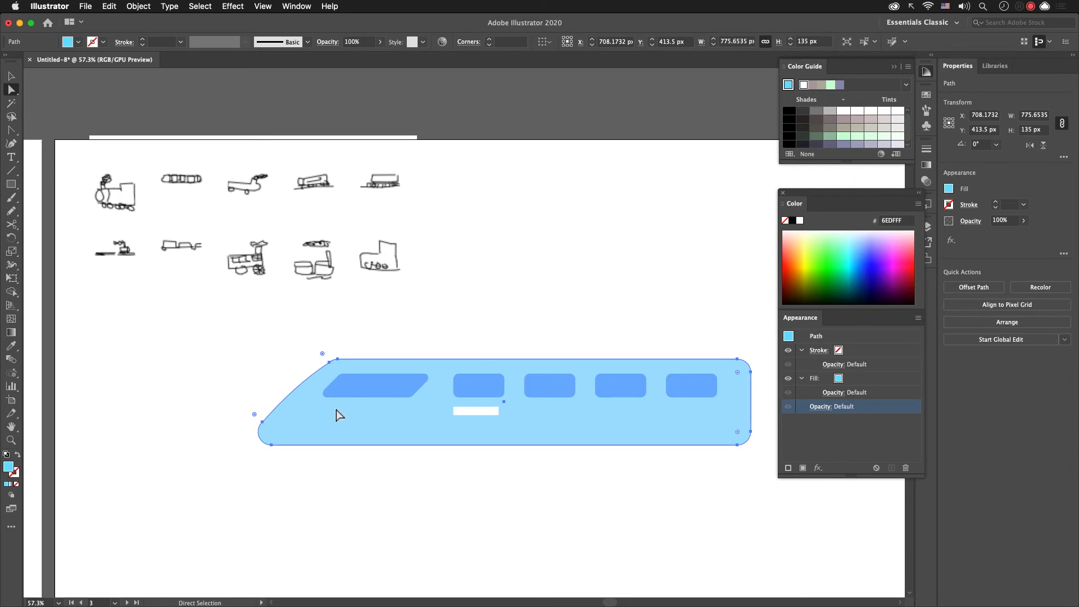
Step: Draw a freehand Pencil curve of about 482 × 375 px inside the train body with Draw Inside, sweeping from below the nose past the roof
shift+click(398, 418)
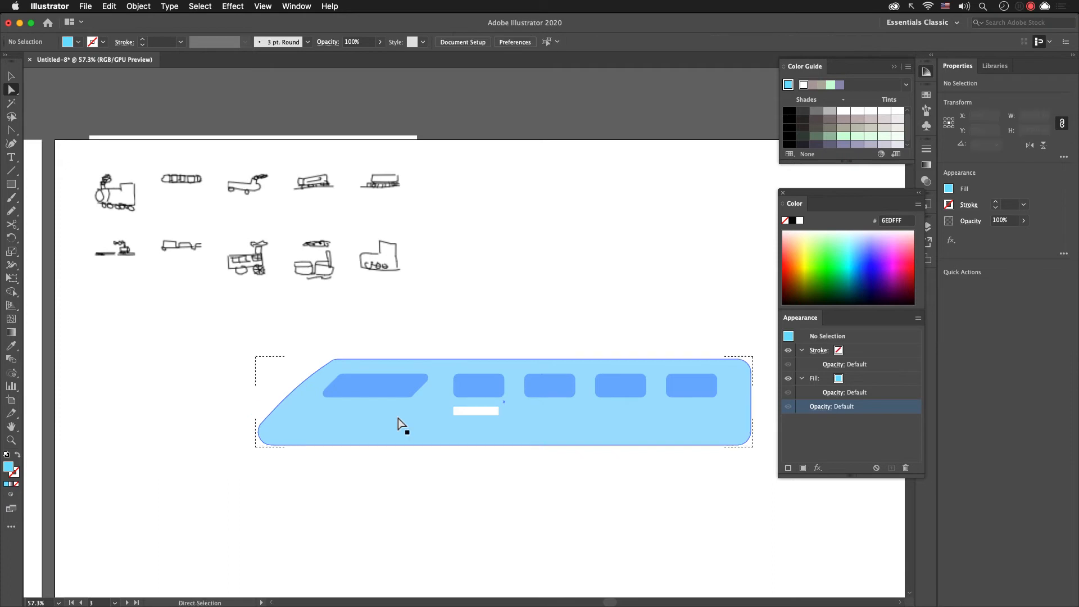
key(v)
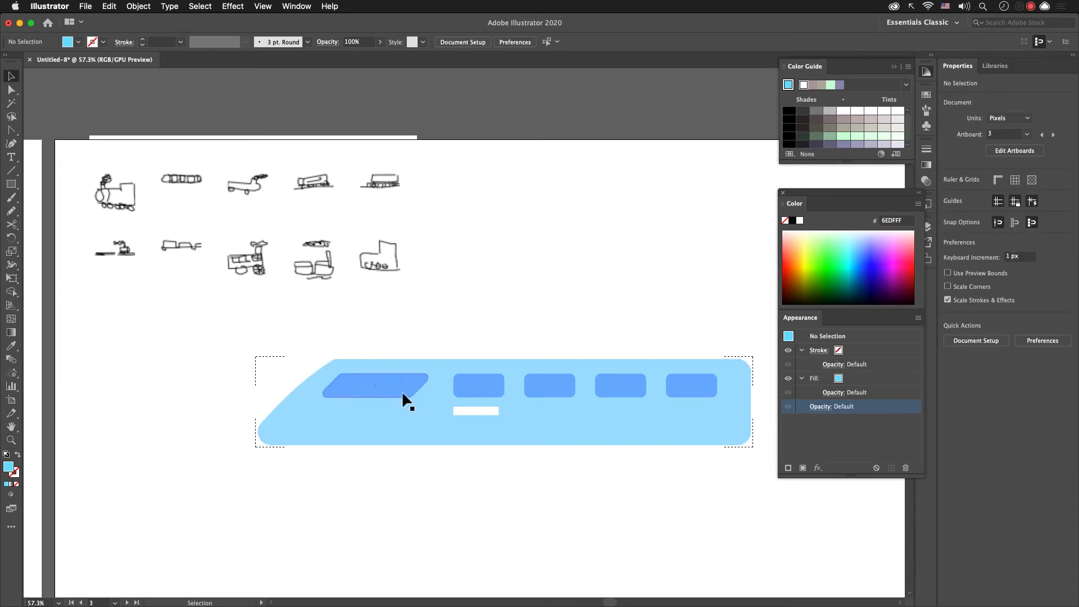
click(301, 405)
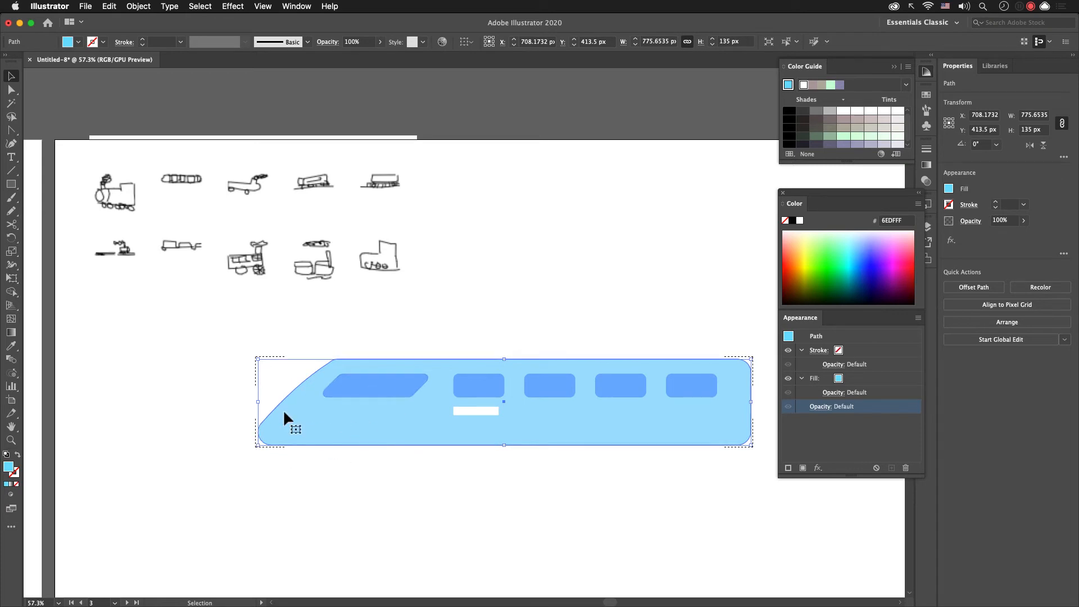
key(n)
mouse_move(242, 485)
mouse_down()
mouse_move(300, 437)
mouse_move(494, 329)
mouse_move(547, 247)
mouse_up()
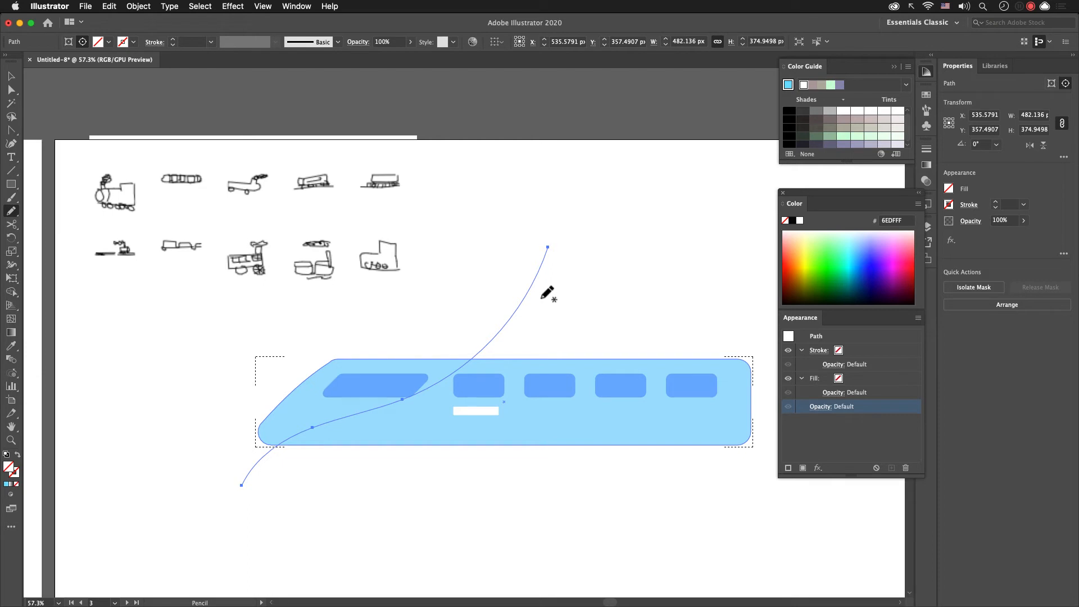
key(Return)
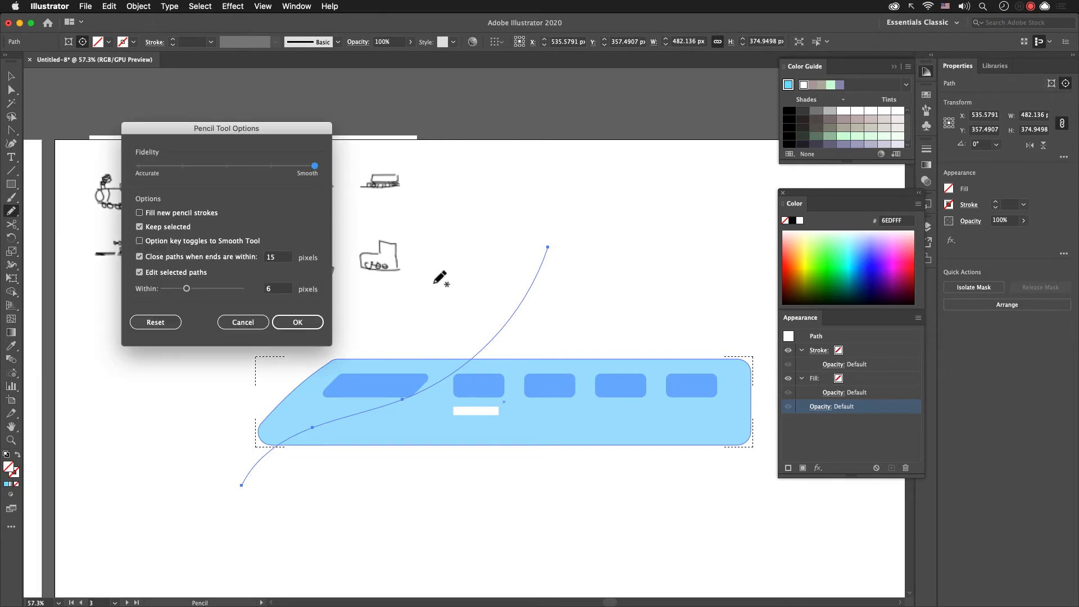
click(256, 319)
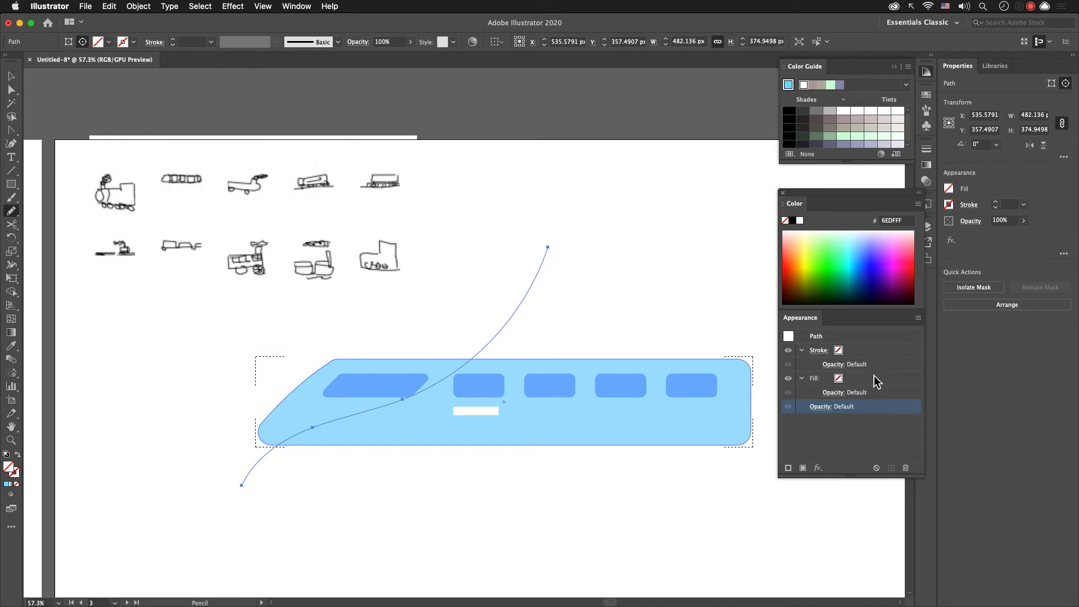
Step: Give the curve inside the train body a 10 pt black stroke
click(876, 350)
click(859, 349)
click(859, 349)
click(859, 348)
click(859, 348)
click(859, 349)
click(859, 349)
click(859, 349)
click(859, 349)
click(859, 349)
click(859, 349)
click(859, 348)
click(859, 349)
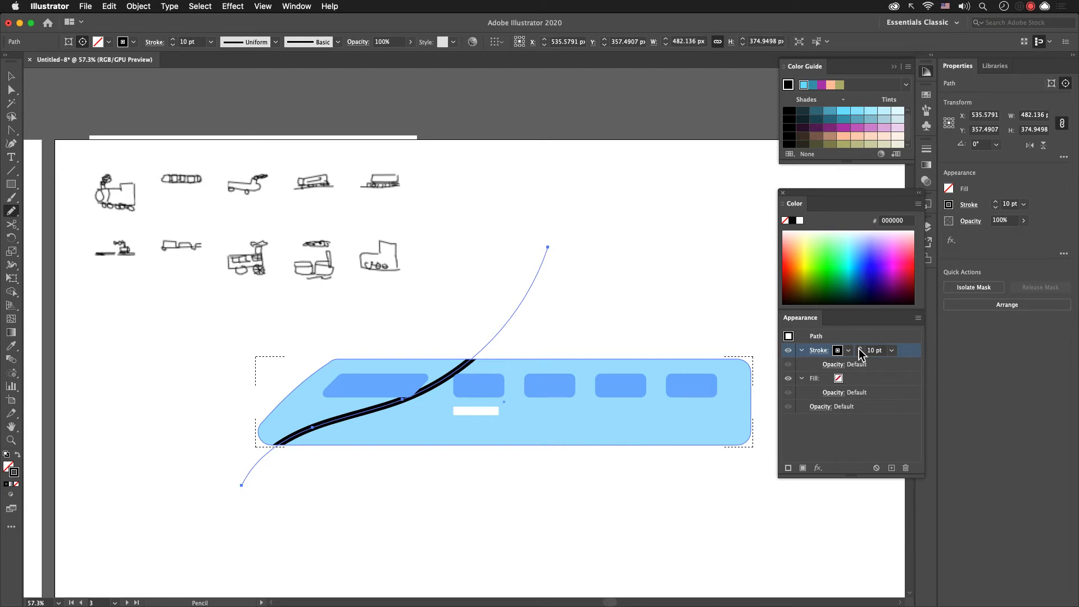
Step: Try several stroke colours on the curve and settle on yellow FFF816
click(839, 263)
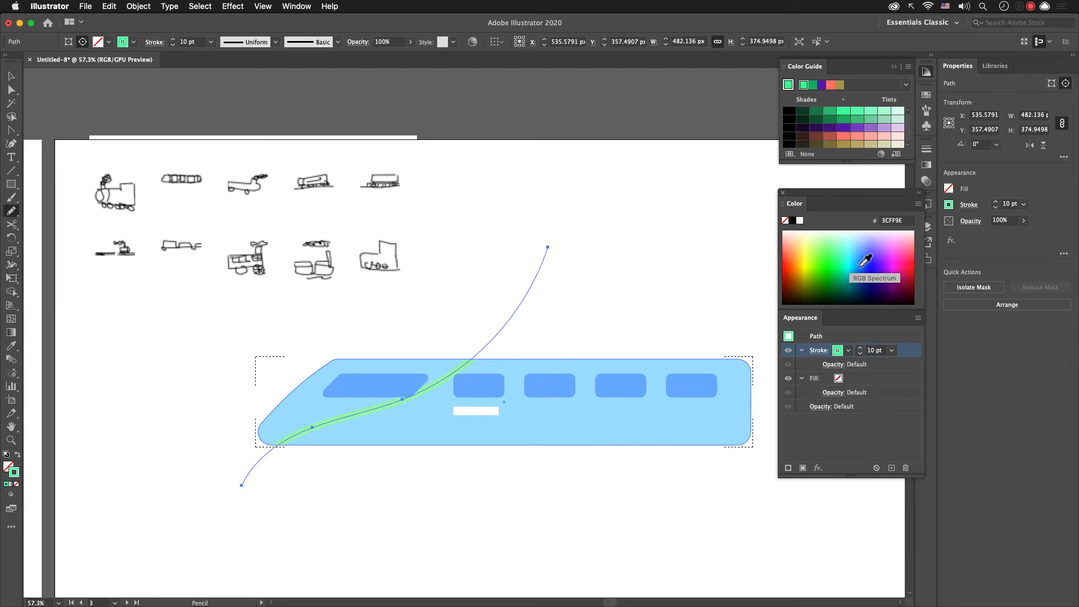
click(864, 263)
click(831, 251)
click(808, 260)
click(843, 145)
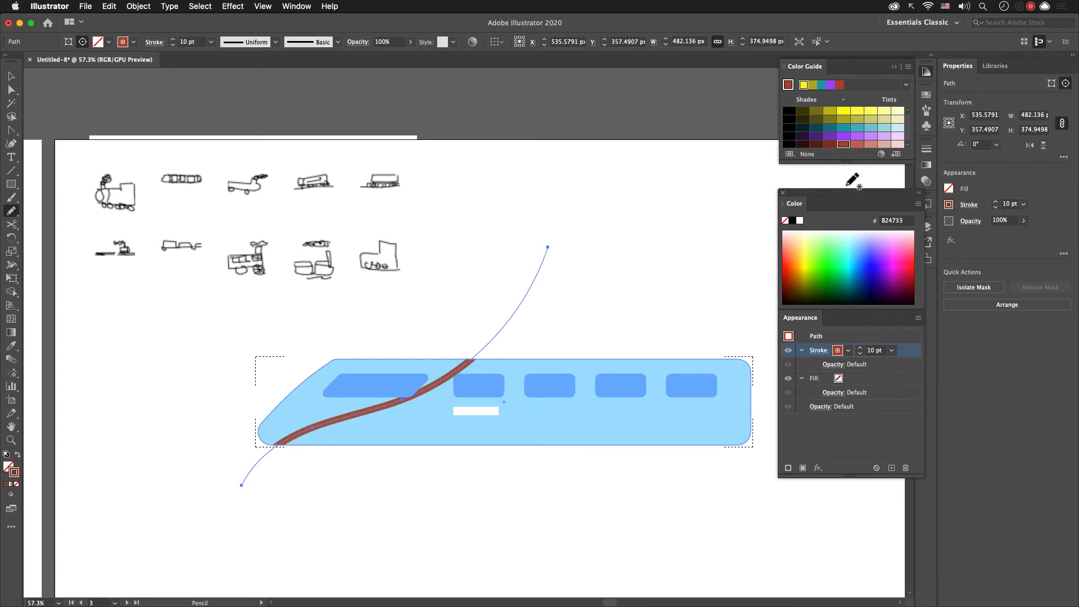
click(844, 112)
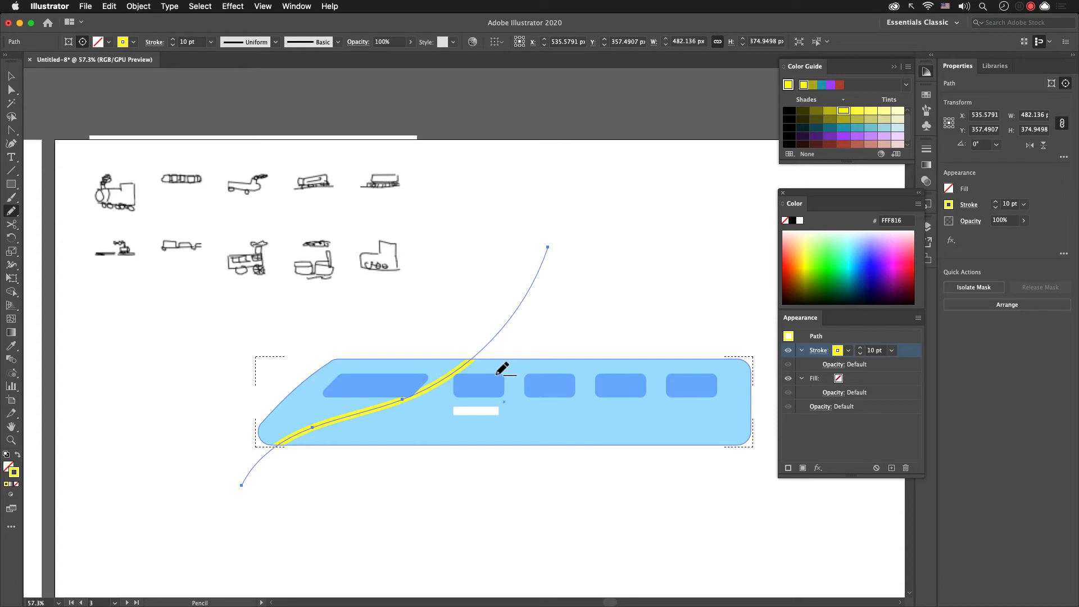
Step: Widen the yellow stripe with the Width tool to about 45 pt near its upper end, tapering toward the nose
key(shift+w)
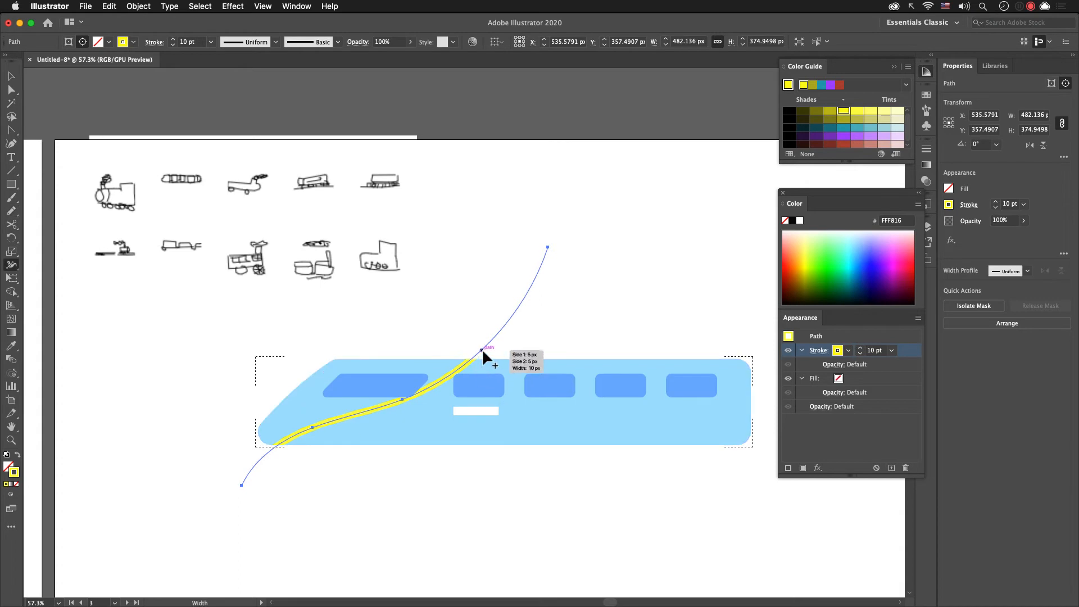
drag(508, 323, 523, 321)
drag(315, 432, 321, 427)
Step: Duplicate the yellow stripe inside the clip group, offset horizontally about 26 px toward the rear of the train
key(v)
click(414, 501)
mouse_move(385, 407)
mouse_down()
mouse_move(413, 415)
mouse_move(402, 423)
mouse_move(378, 410)
mouse_move(392, 416)
mouse_up()
double_click(373, 407)
click(373, 407)
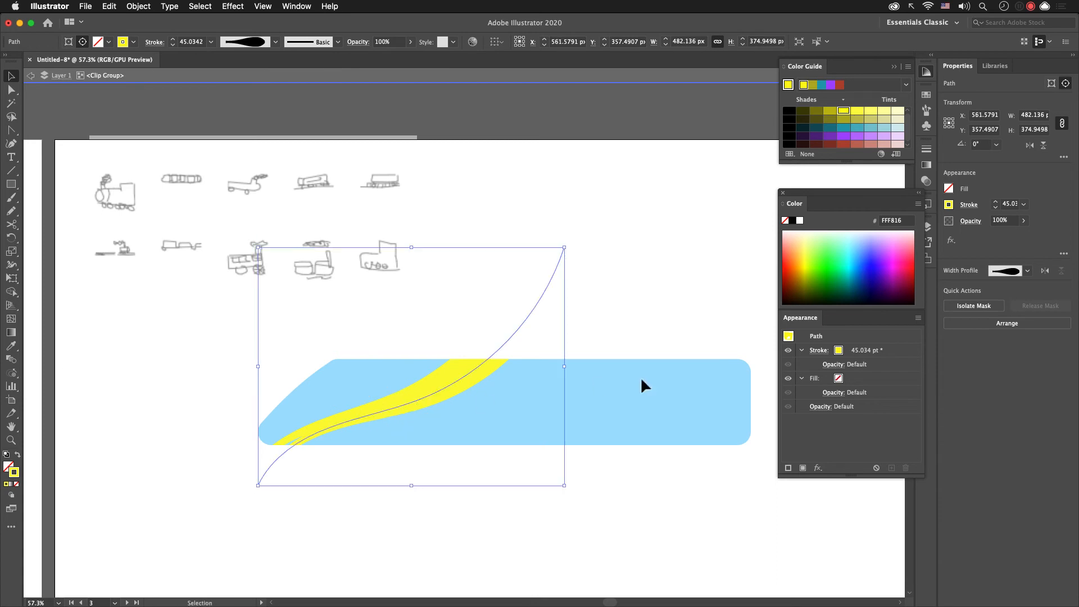
Step: Try purple A849FF and red-orange FF6139 as the duplicate stripe's stroke colour
click(843, 136)
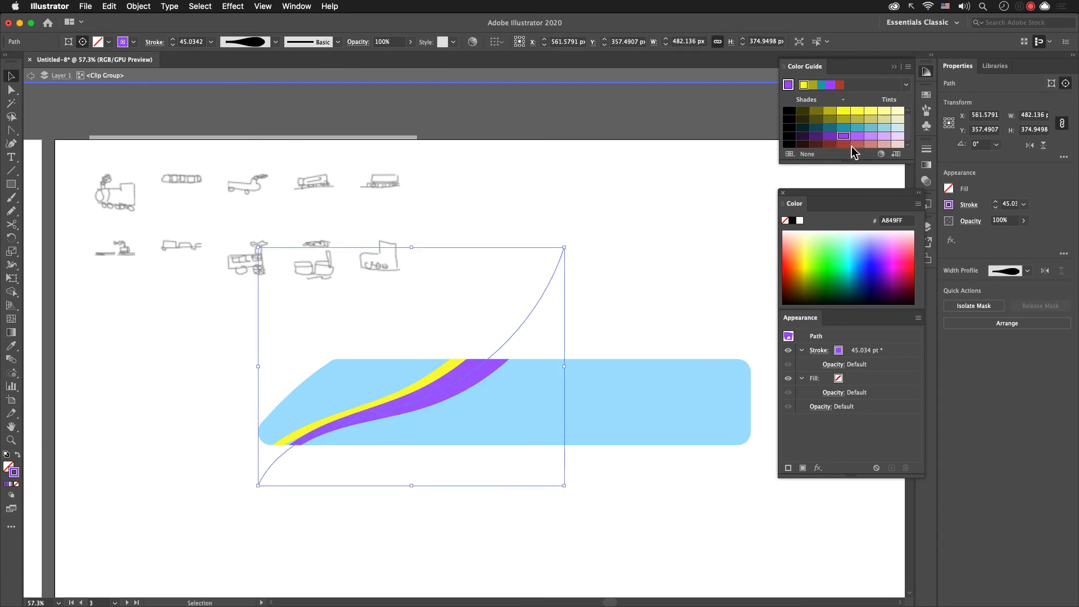
click(789, 256)
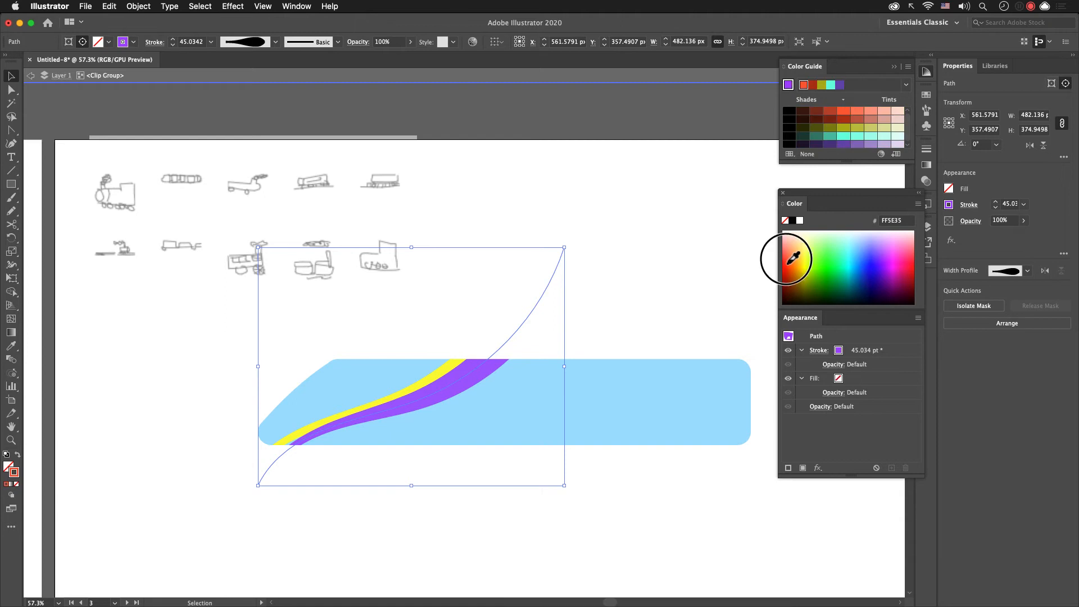
double_click(667, 263)
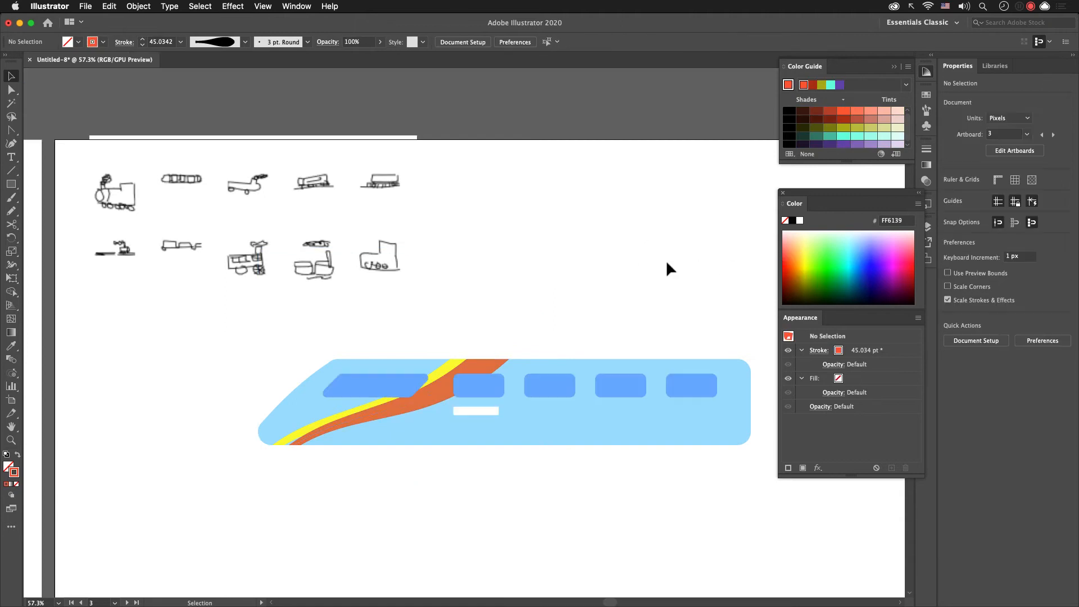
Step: Isolate the clip group again and set the rear stripe's stroke colour to light orange FF986A
click(304, 440)
double_click(302, 440)
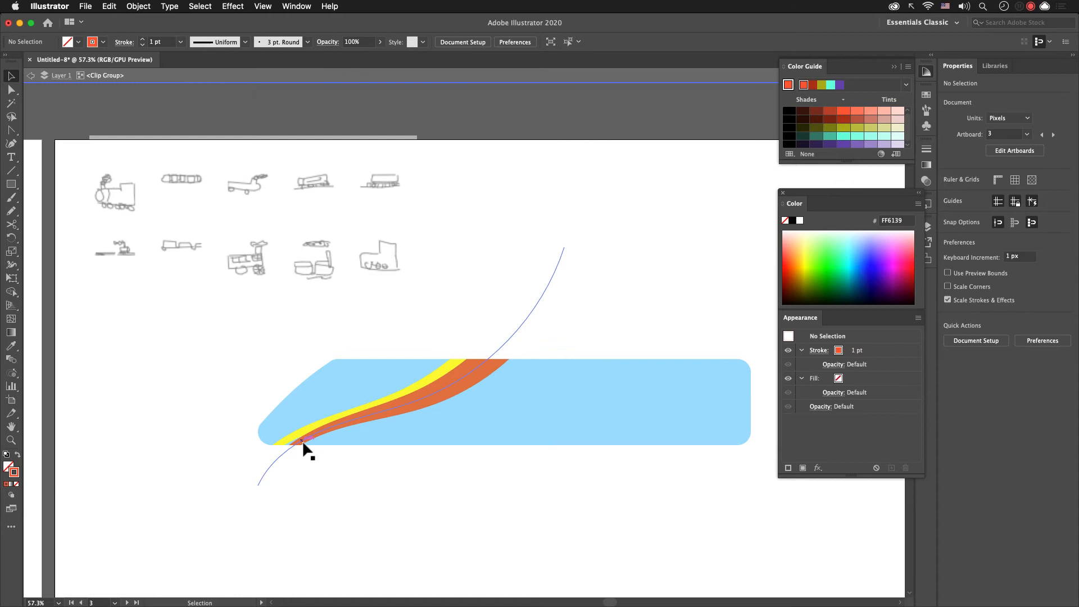
click(266, 473)
drag(258, 486, 259, 485)
click(845, 111)
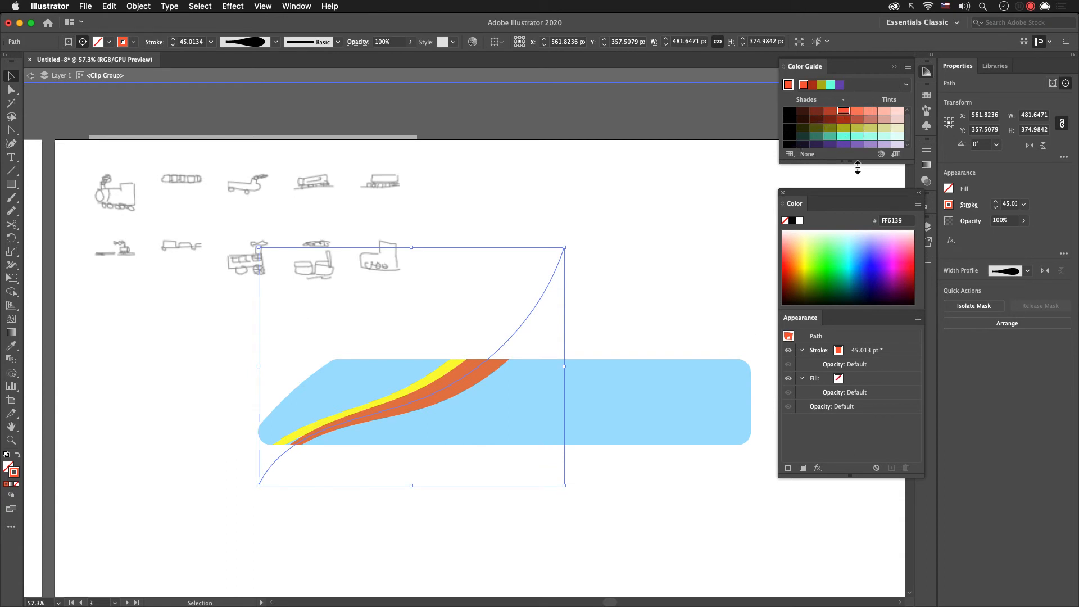
click(796, 260)
click(796, 252)
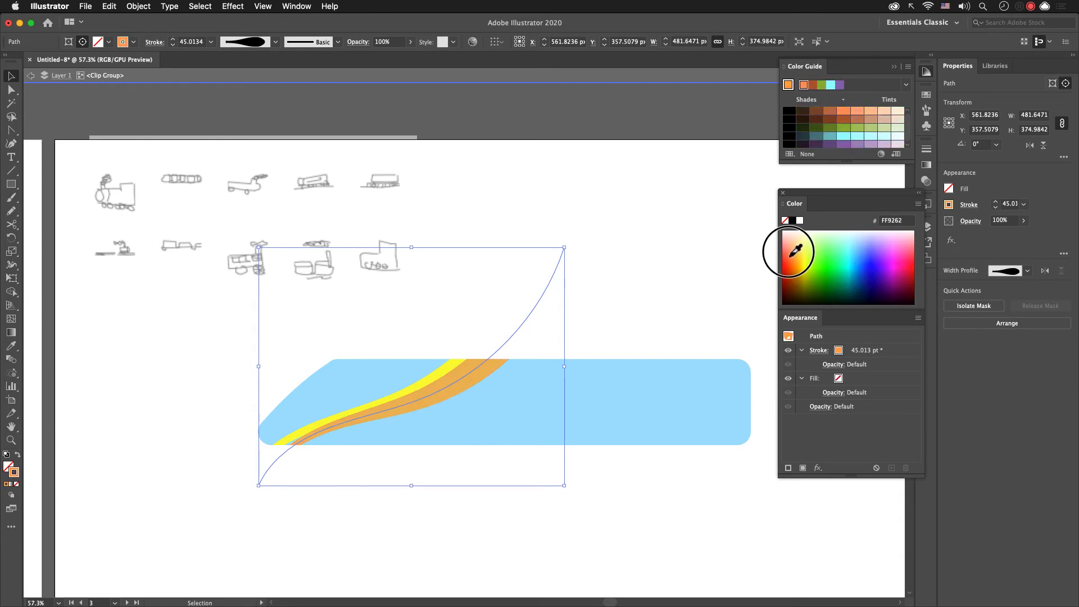
double_click(639, 288)
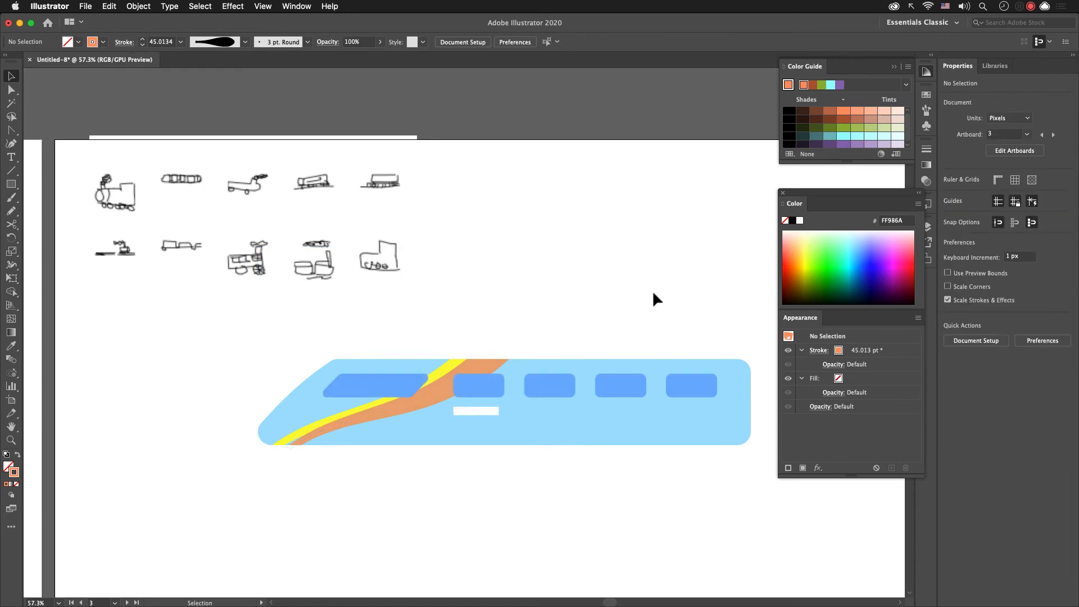
Step: Select the whole train and scale it proportionally to about 952 × 166 px
drag(561, 514, 542, 510)
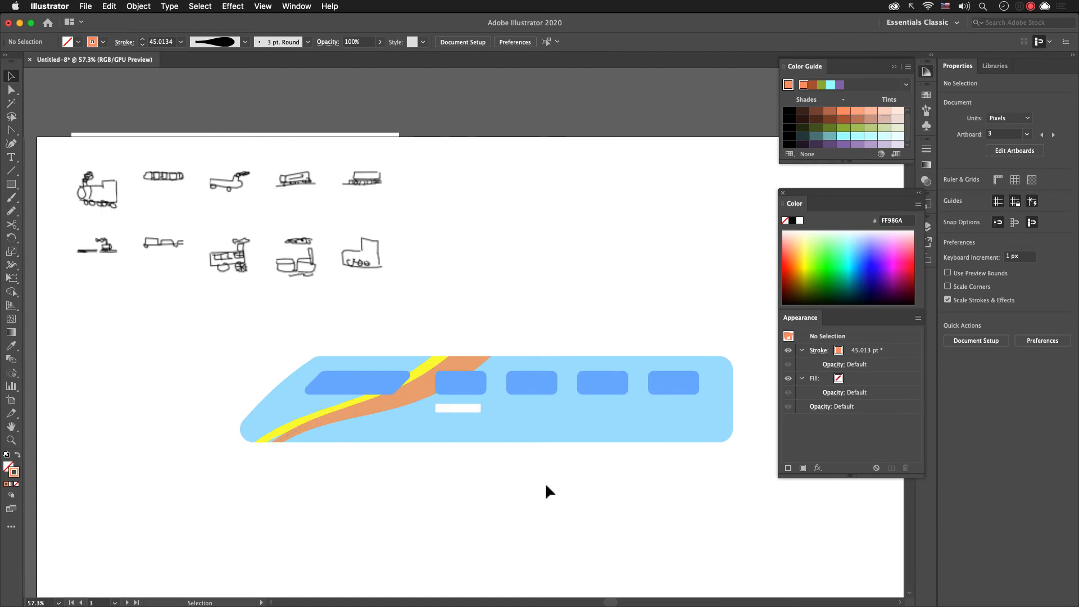
drag(706, 472, 238, 359)
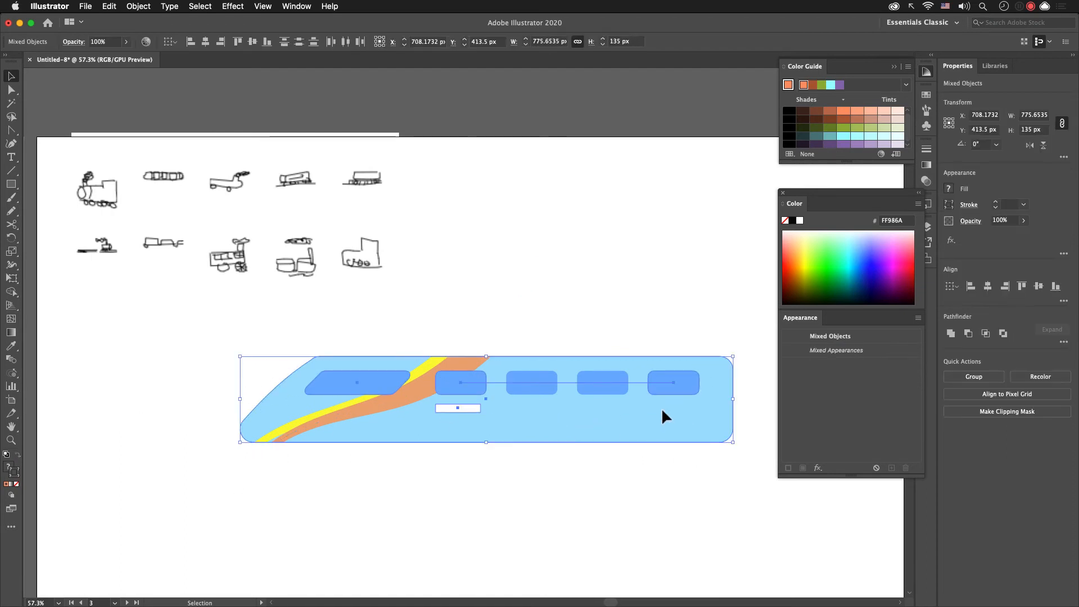
click(590, 385)
drag(417, 386, 751, 475)
drag(484, 380, 423, 379)
drag(675, 358, 722, 330)
Step: Select all parts of the train and shift it slightly to the right on the artboard
key(super+shift+a)
click(582, 371)
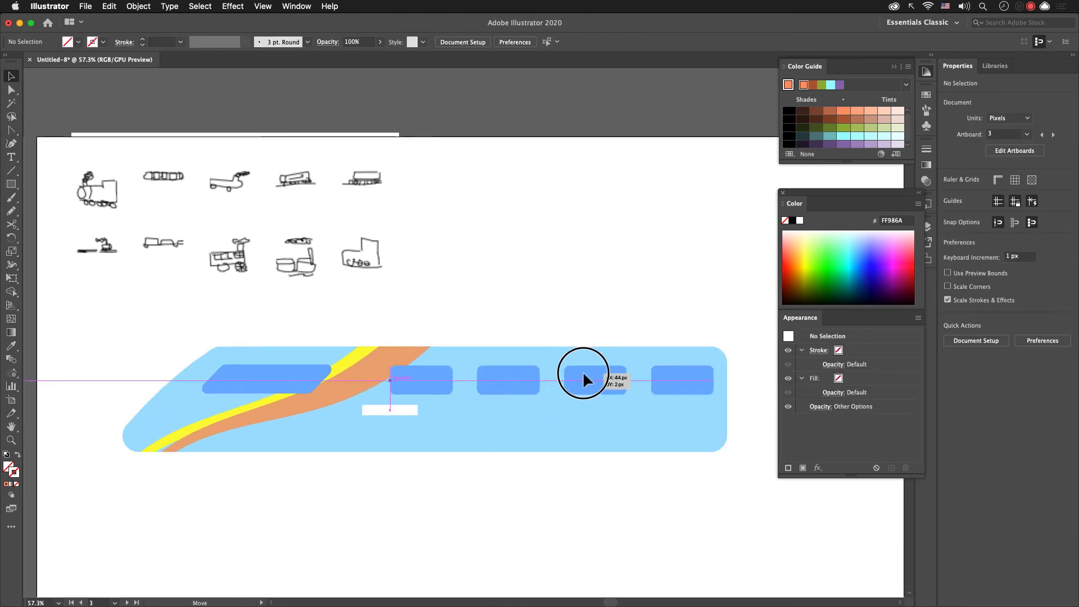
drag(104, 338, 709, 512)
drag(582, 388, 600, 388)
Step: Try to add a 1 pt black stroke to the train body's clip group
key(super+7)
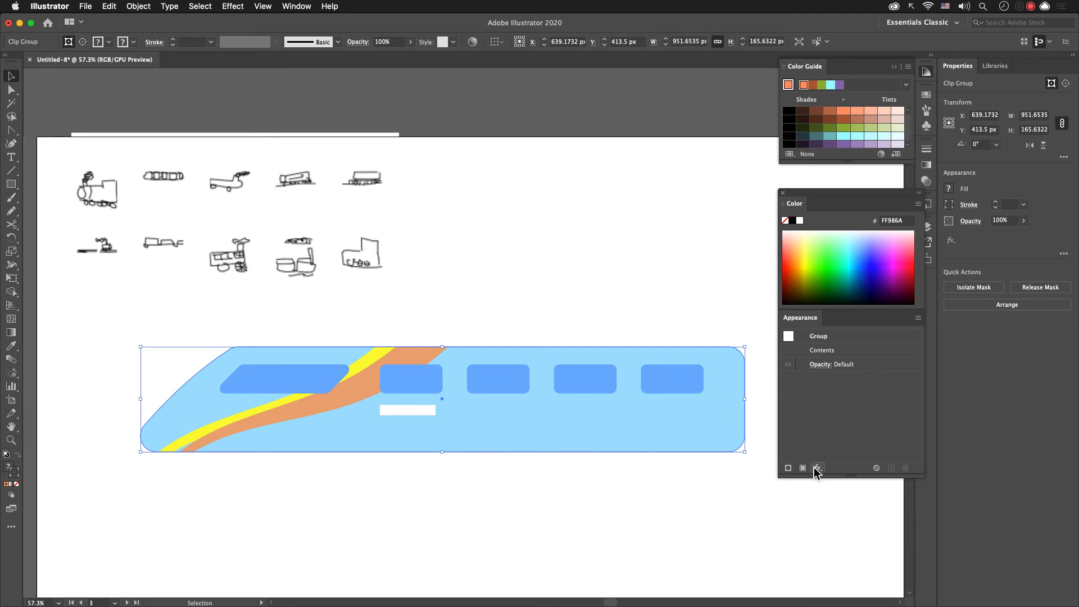
click(788, 470)
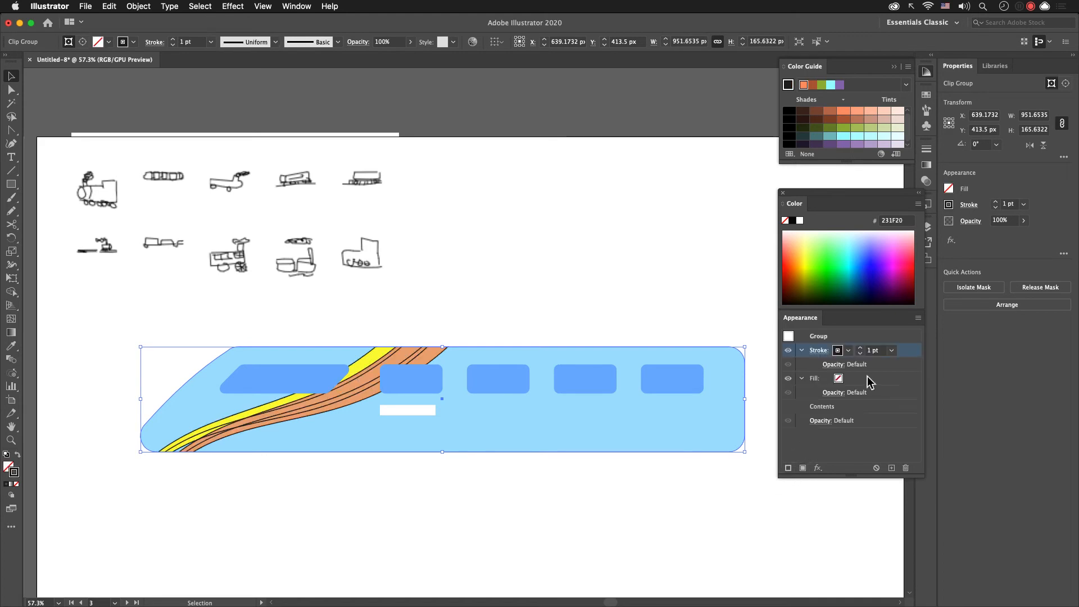
key(super+z)
click(670, 485)
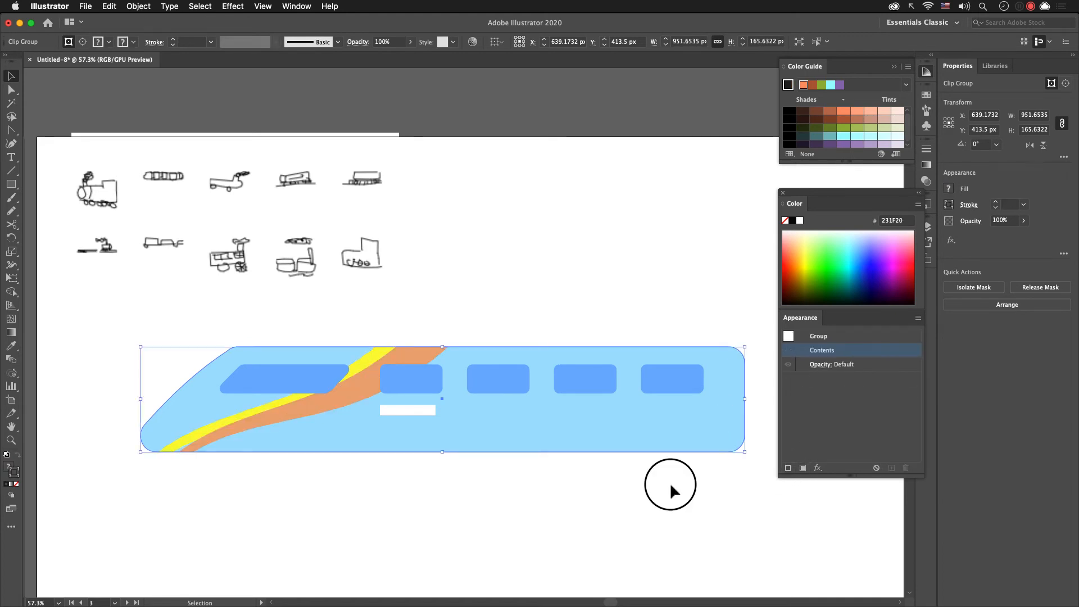
Step: Isolate the train body path and outline it with a 0.75 pt RGB Blue stroke
double_click(679, 450)
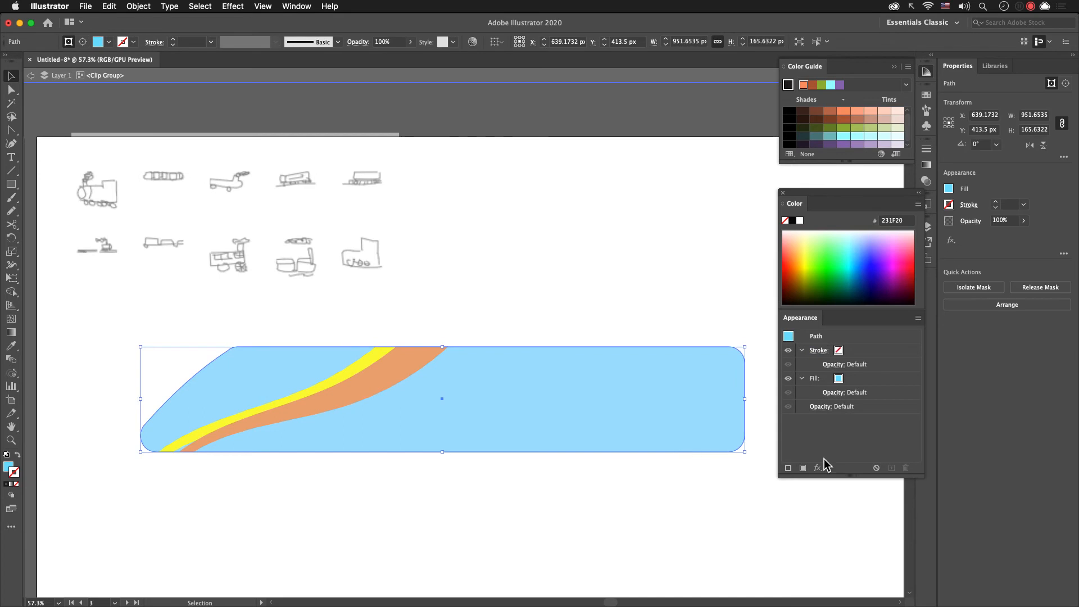
click(842, 351)
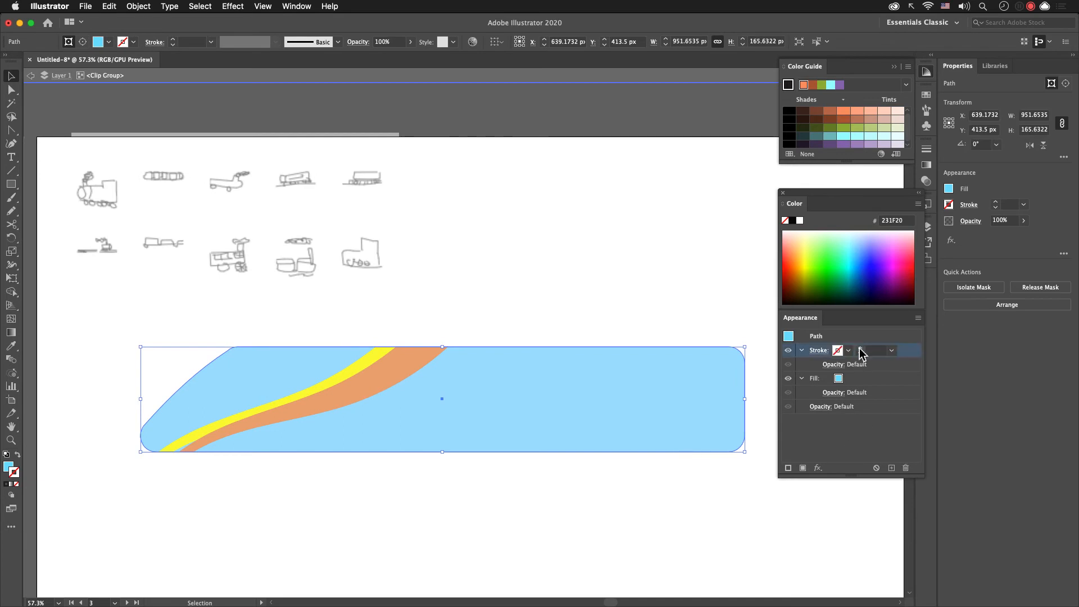
click(859, 347)
click(860, 348)
click(860, 348)
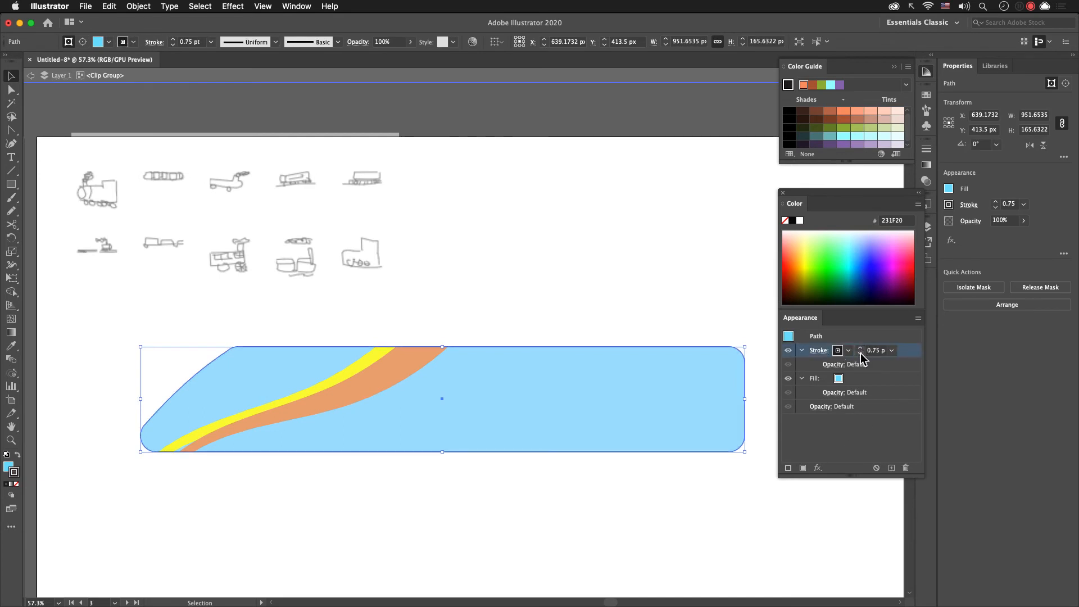
click(839, 351)
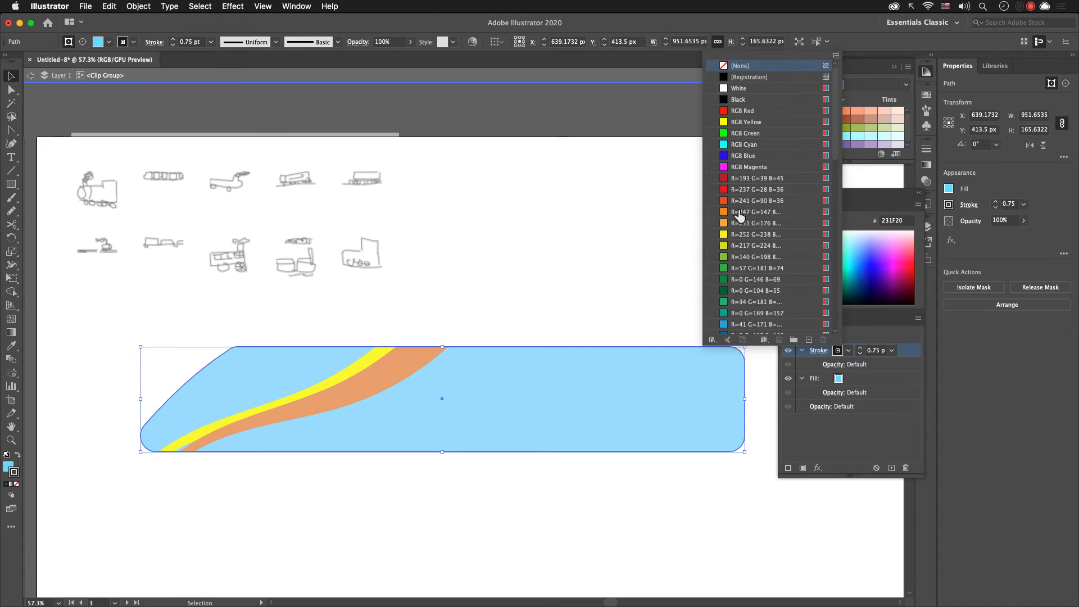
click(733, 157)
double_click(633, 263)
click(633, 263)
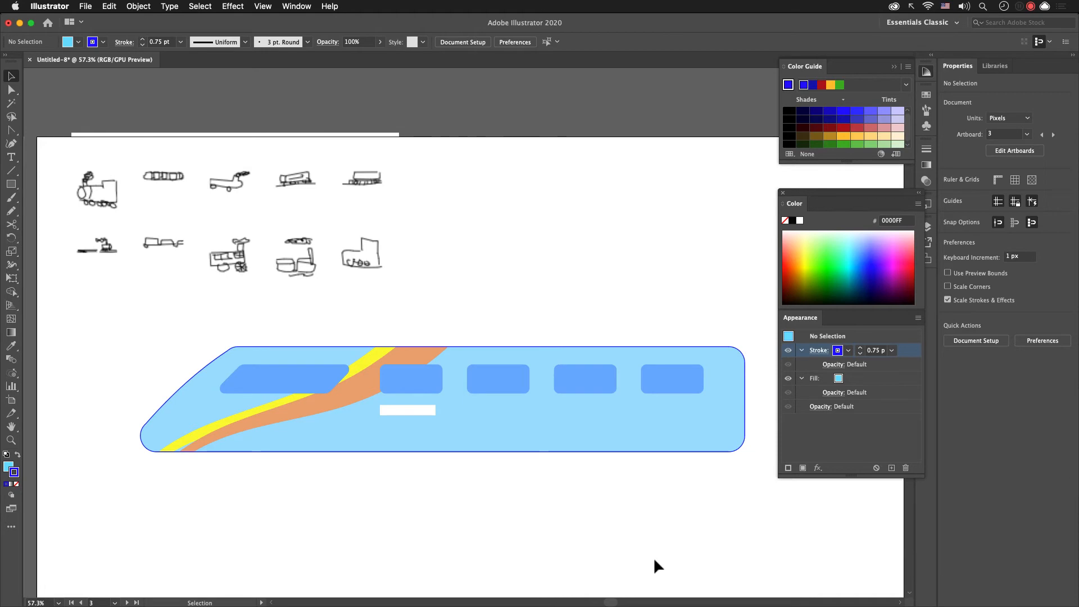
Step: Crop the reference sketch image to only the windowed train in its first row, about 108 × 63 px
click(359, 240)
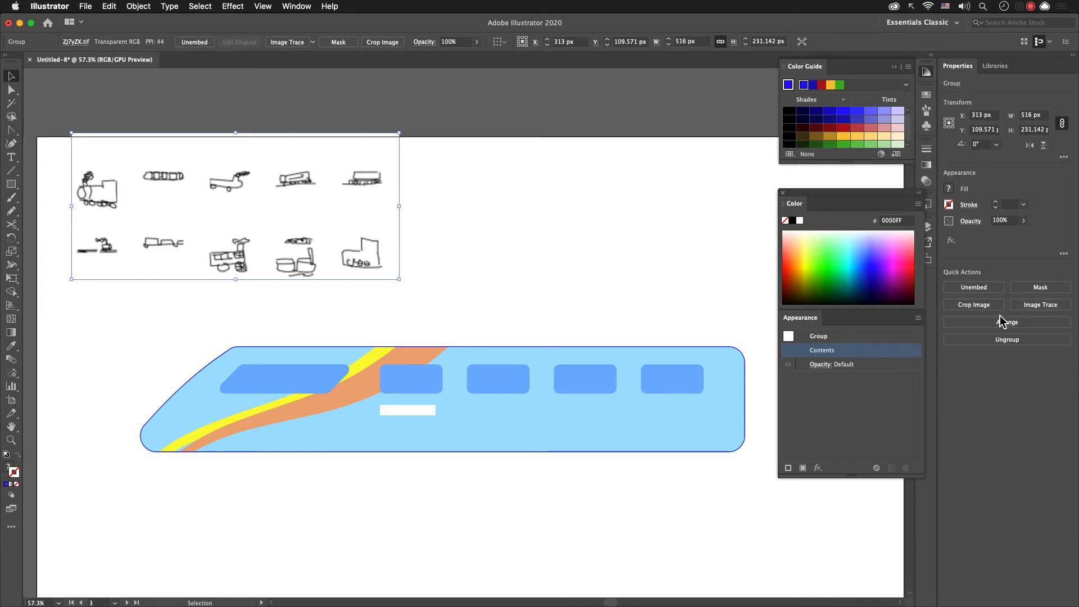
click(984, 309)
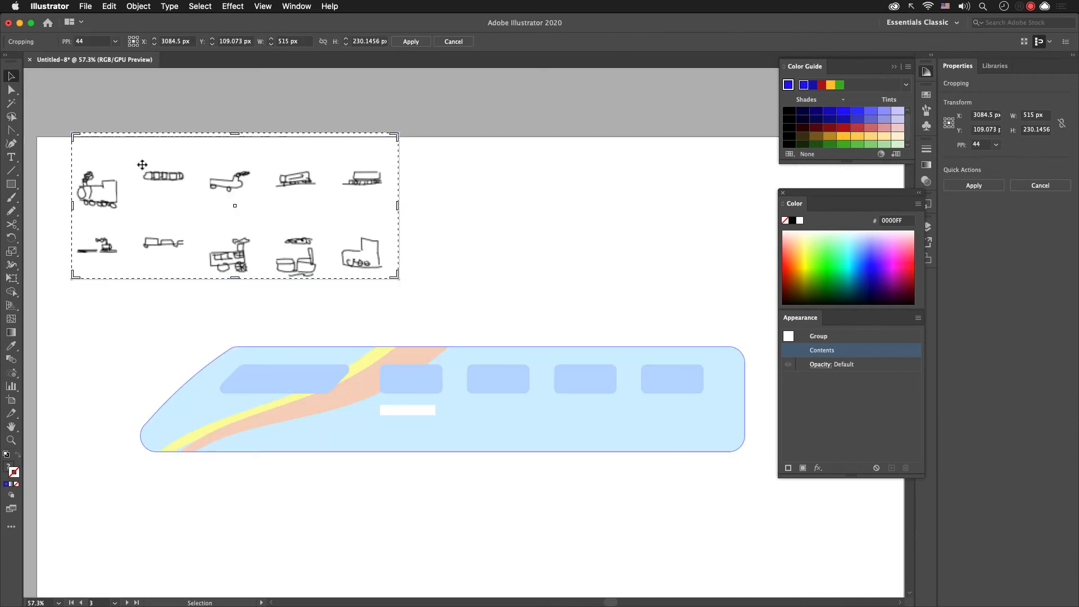
mouse_move(397, 282)
mouse_down()
mouse_move(211, 189)
mouse_move(196, 197)
mouse_up()
mouse_move(77, 138)
mouse_down()
mouse_move(113, 164)
mouse_move(127, 159)
mouse_up()
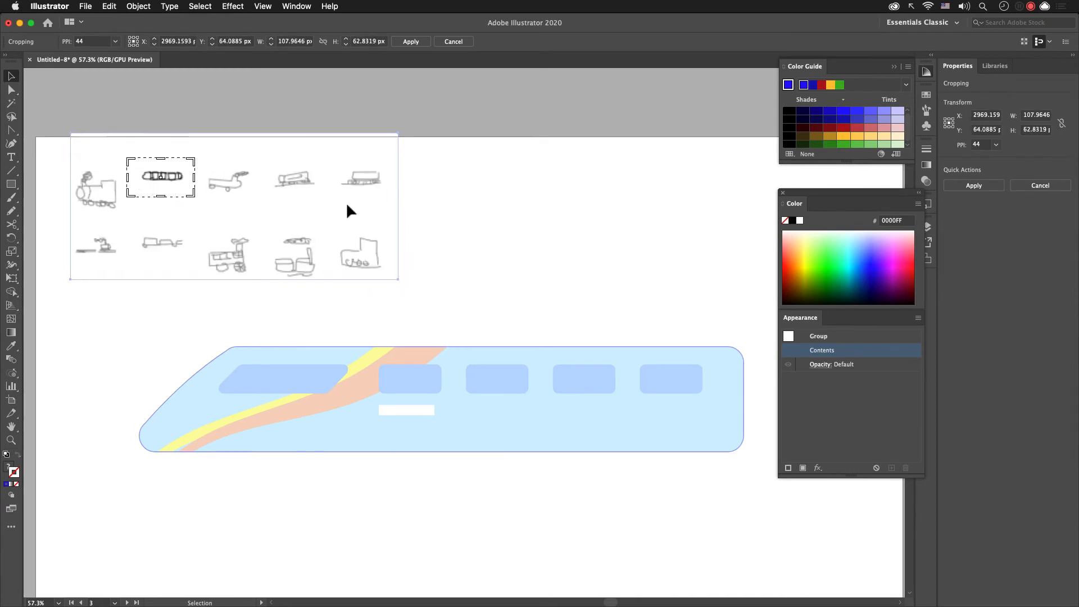
click(987, 188)
Step: Deselect the artwork and go to the empty artboard 4
click(619, 265)
drag(594, 316, 577, 317)
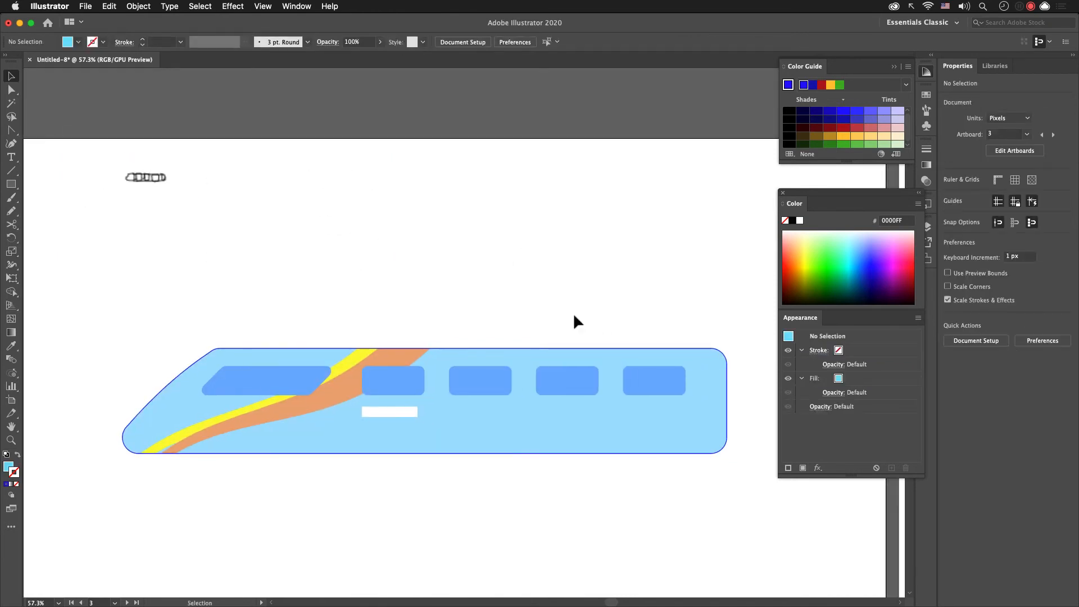
key(Page_Down)
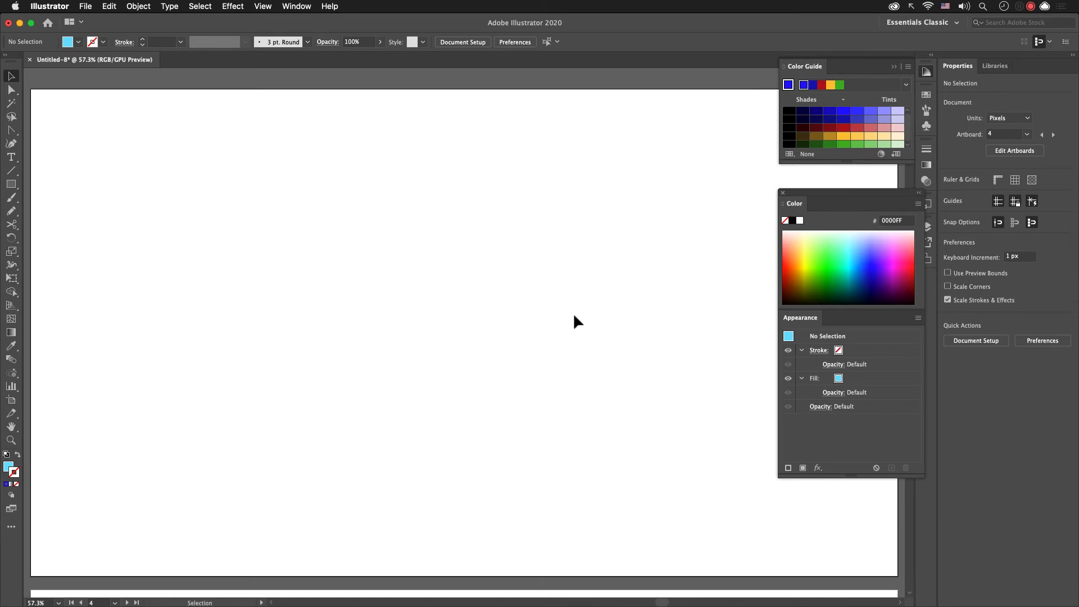
Step: Capture a locomotive sketch from the Quick, Draw! train data in Chrome and paste it near the upper-left corner of artboard 4 in Illustrator
key(super+Tab)
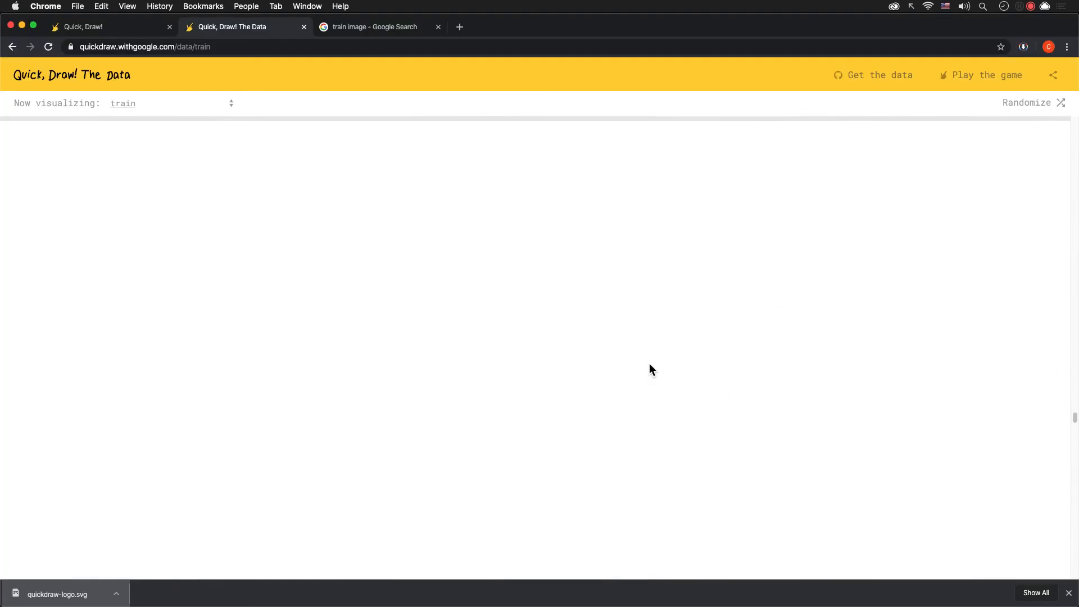
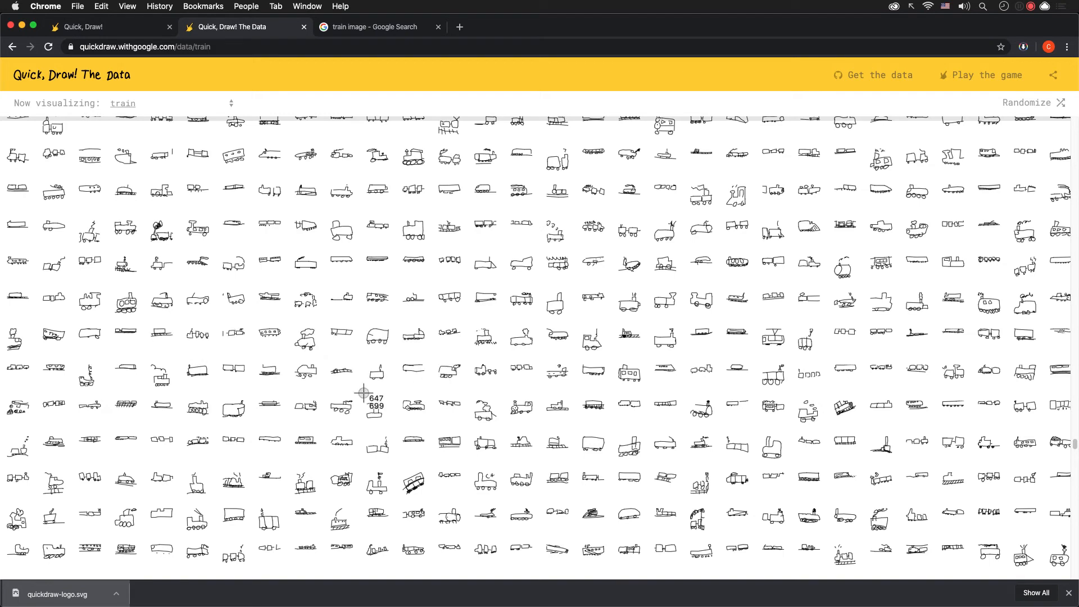
drag(73, 282, 113, 319)
key(super+Tab)
click(447, 345)
key(super+v)
drag(488, 354, 131, 169)
click(347, 252)
click(338, 275)
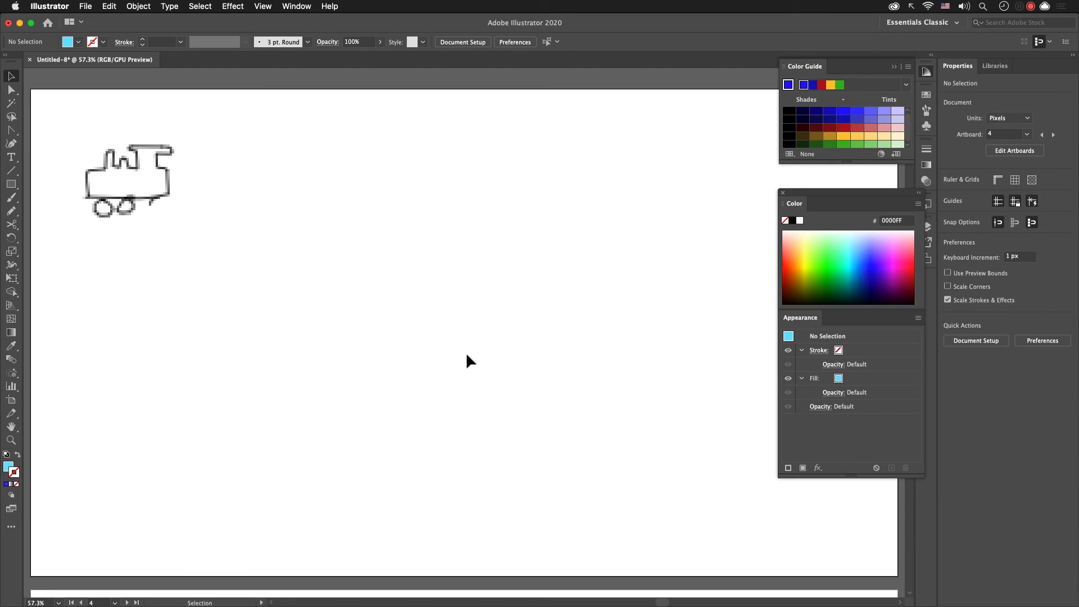
Step: Draw a rectangle about 415 × 189 px for the locomotive body and place it near the middle of the artboard
key(m)
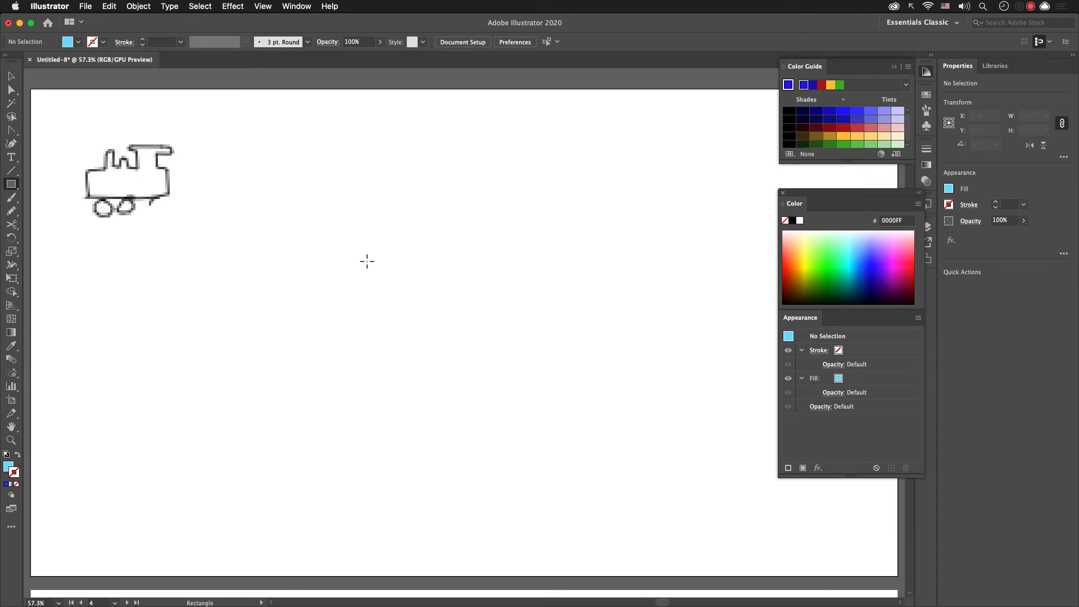
mouse_move(344, 263)
mouse_down()
mouse_move(499, 361)
mouse_move(608, 385)
mouse_up()
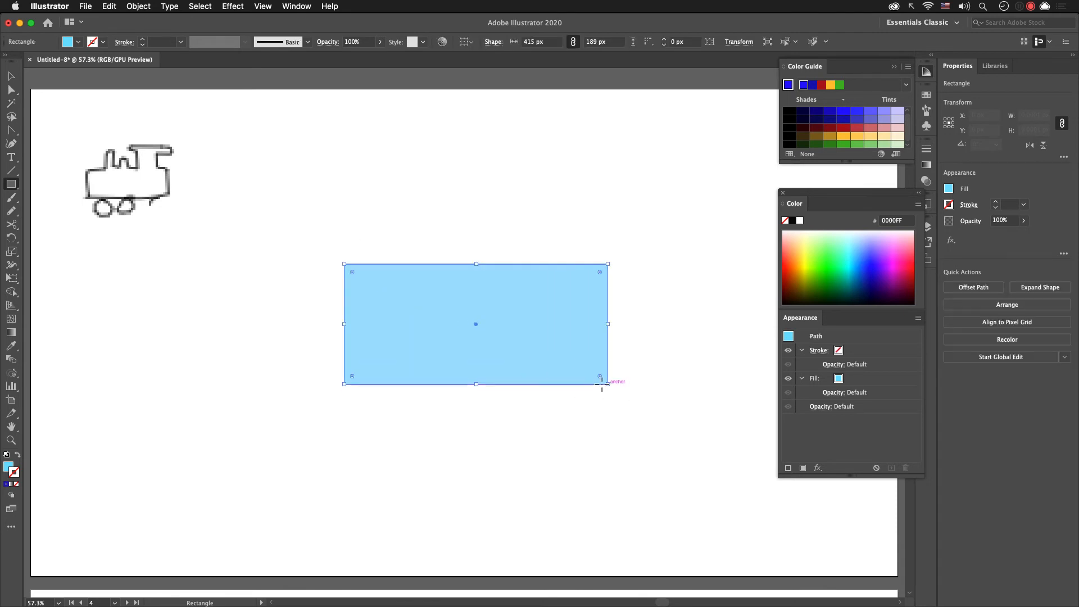
key(v)
drag(492, 343, 463, 353)
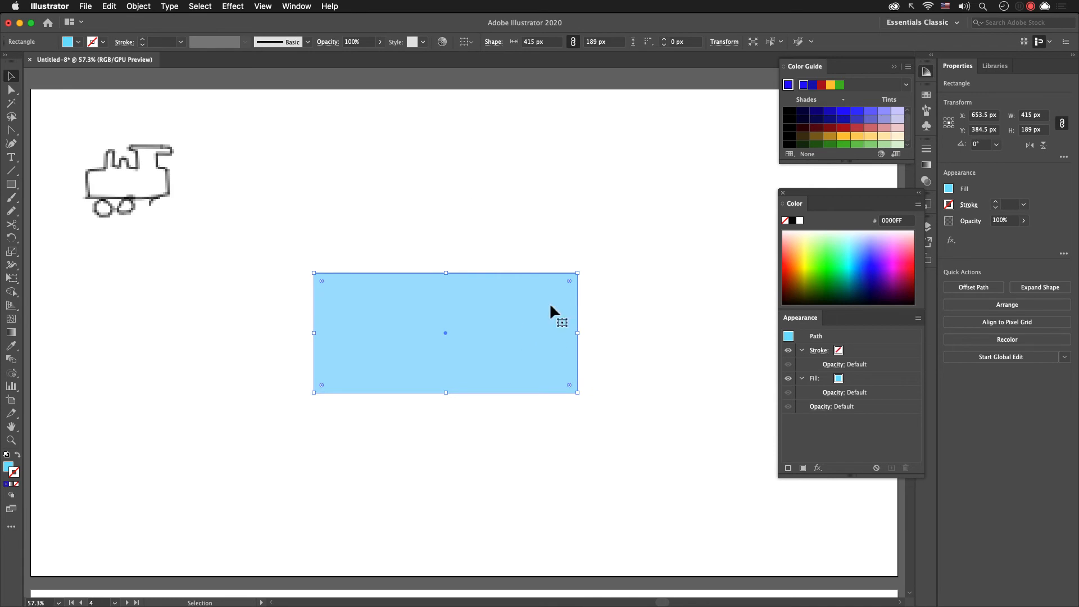
Step: Add rectangles above the body for the cab post, its wide roof and two chimneys about 42 px wide
key(m)
mouse_move(502, 284)
mouse_down()
mouse_move(535, 217)
mouse_move(577, 222)
mouse_up()
drag(468, 288, 441, 239)
drag(376, 284, 350, 239)
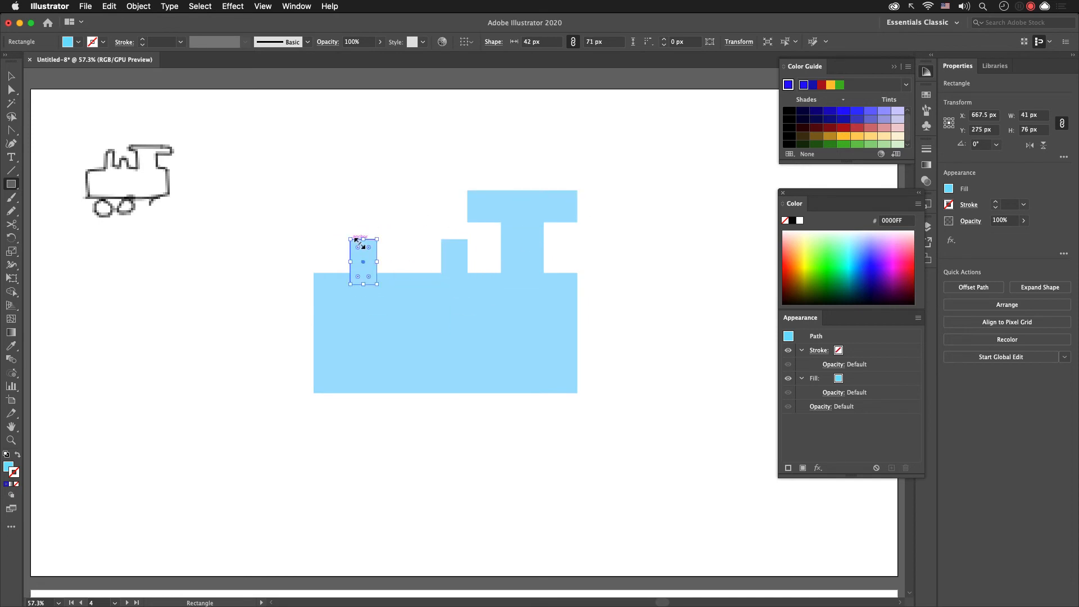
Step: Merge the body, cab, roof and chimney rectangles into one silhouette with the Shape Builder
key(v)
drag(289, 174, 652, 372)
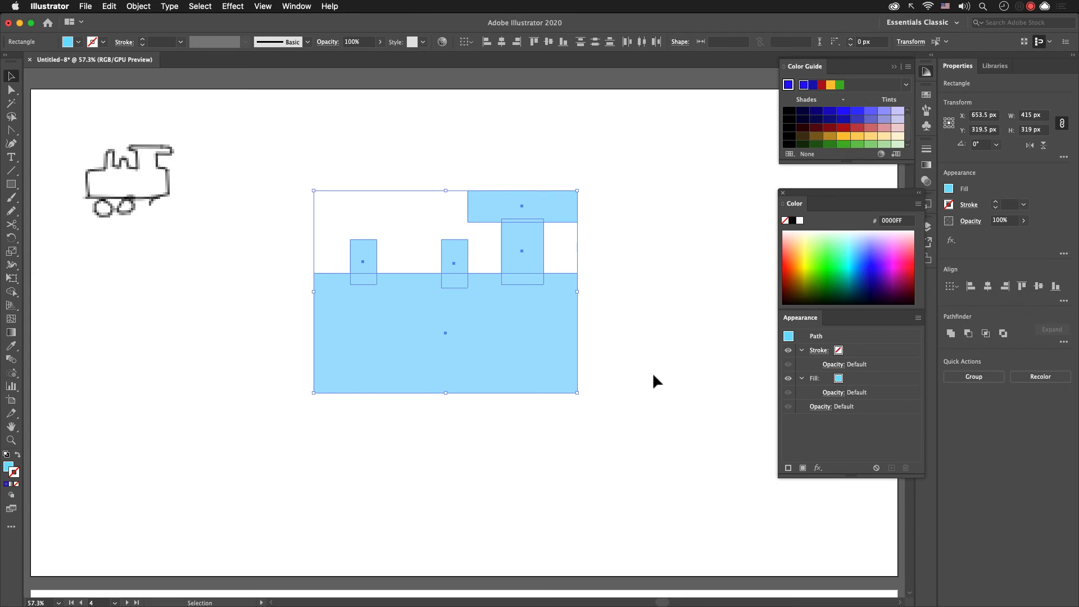
click(624, 421)
drag(609, 437, 329, 195)
key(shift+m)
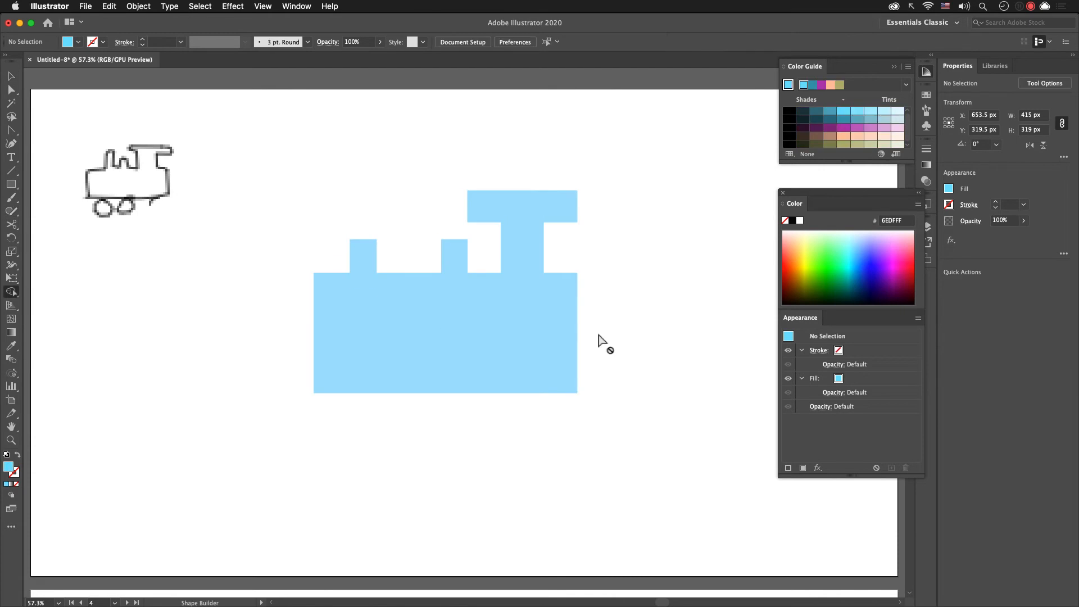
drag(663, 430, 240, 110)
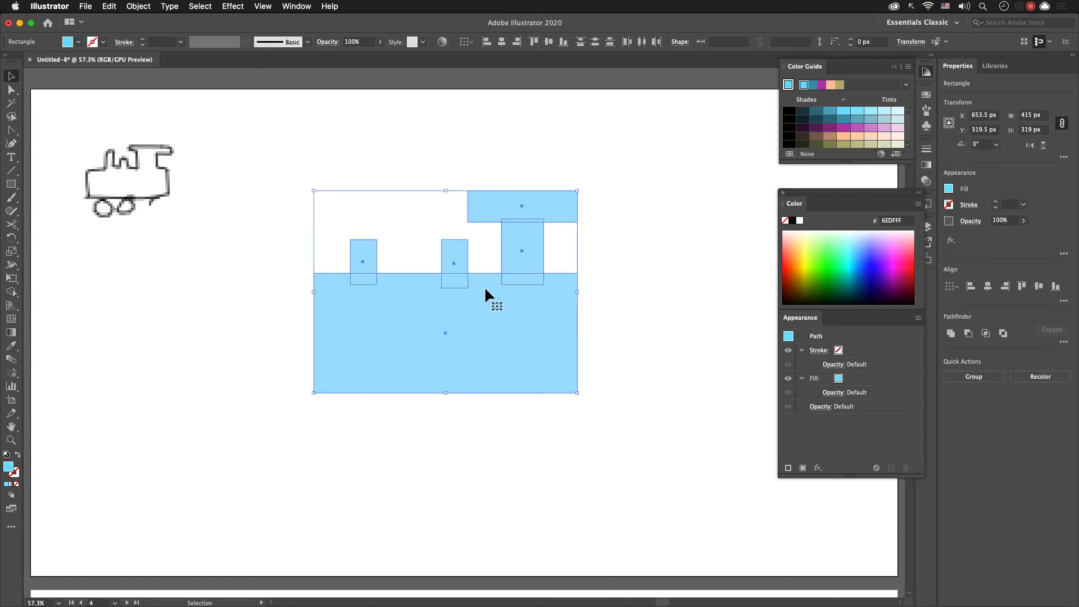
mouse_move(354, 263)
mouse_down()
mouse_move(437, 336)
mouse_move(456, 267)
mouse_move(496, 340)
mouse_move(513, 200)
mouse_move(508, 209)
mouse_up()
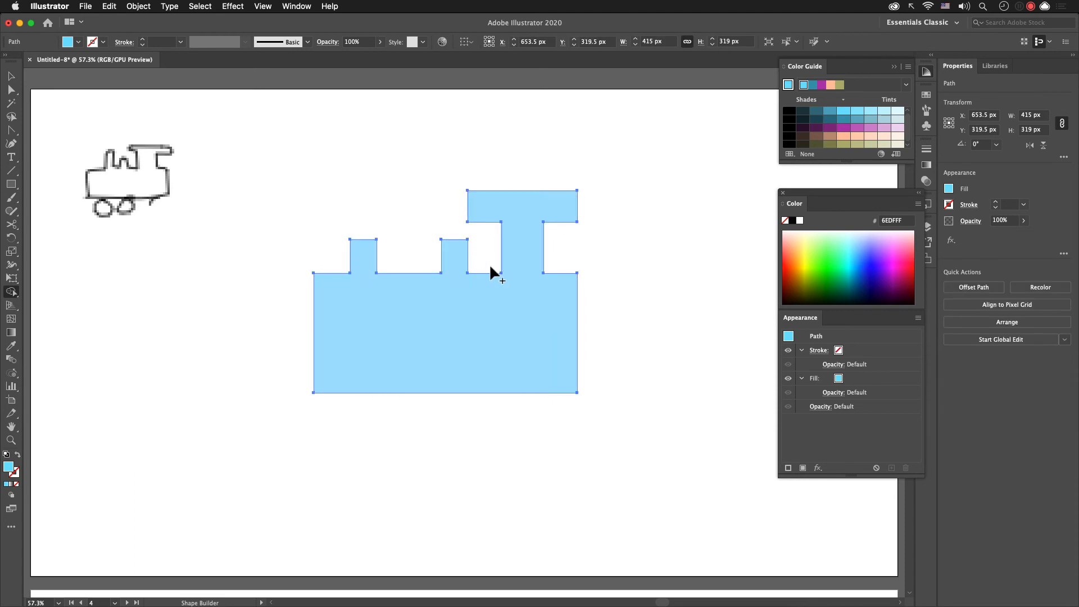
drag(566, 393, 566, 394)
Step: Round all corners of the merged locomotive shape with a 6 px radius
key(a)
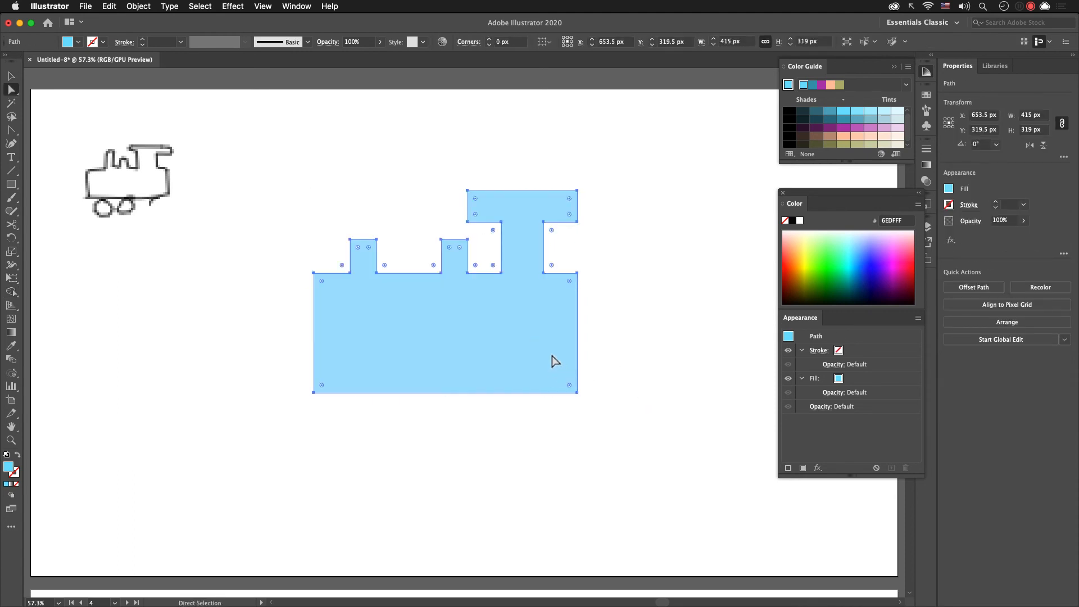
drag(475, 214, 471, 222)
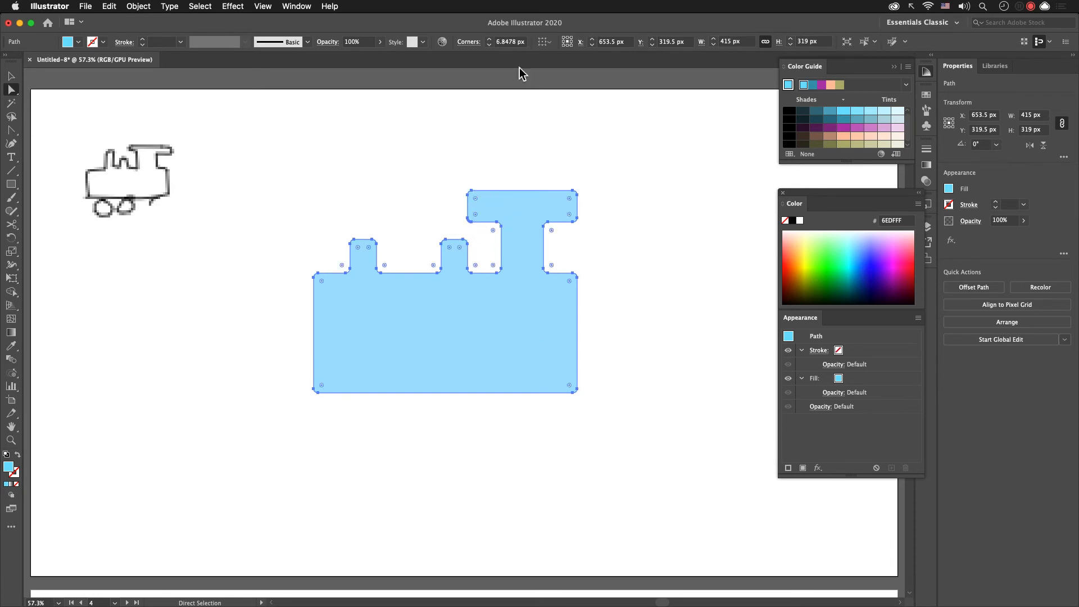
click(506, 41)
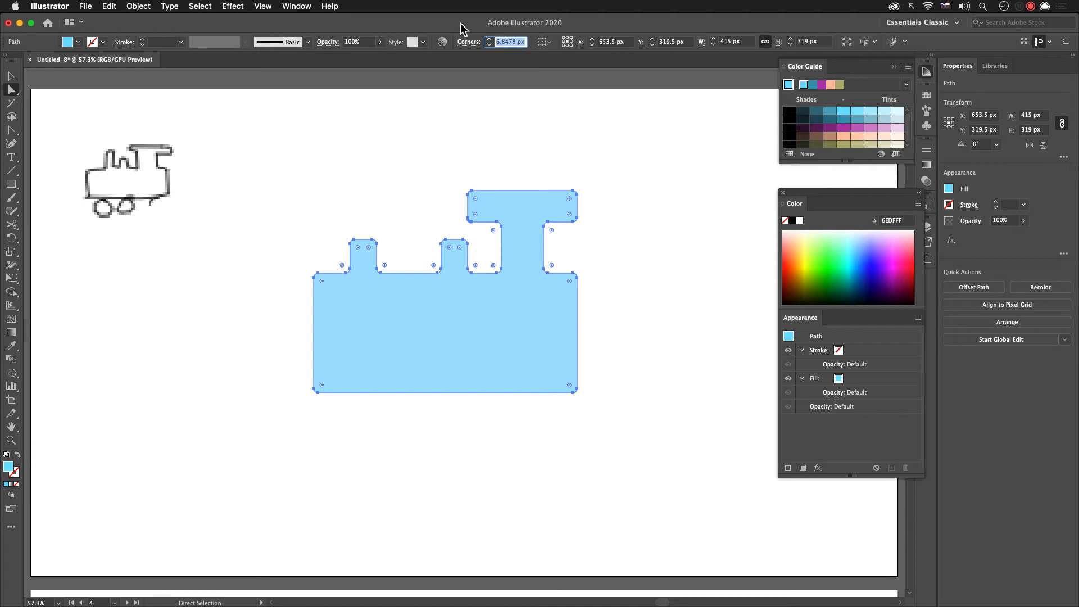
text(6)
key(Return)
key(v)
click(645, 210)
Step: Fill the locomotive shape with the orange-red colour FF4D2D
click(570, 328)
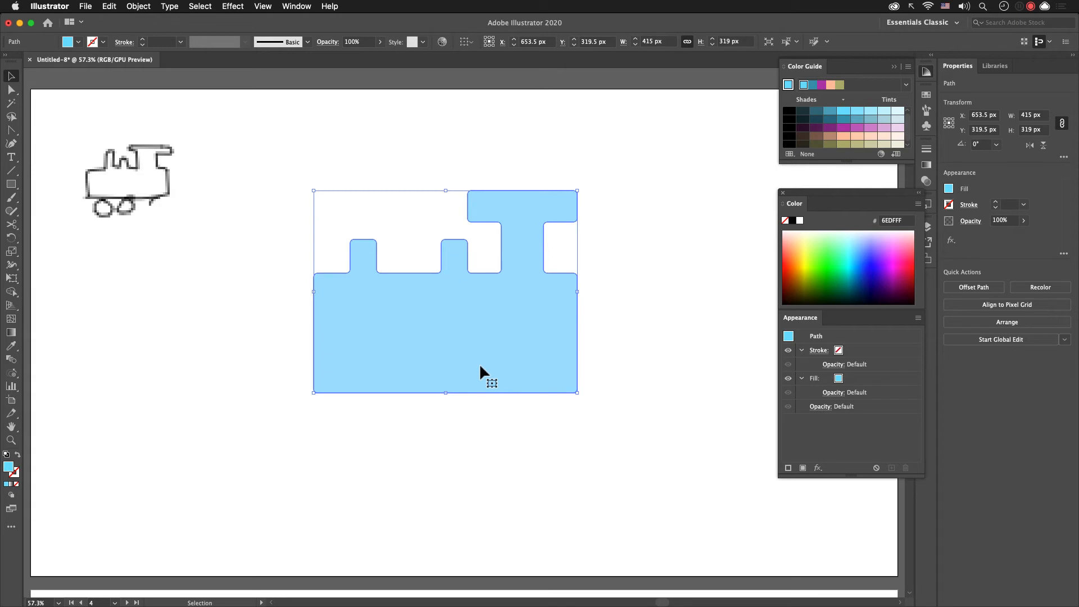
click(796, 263)
mouse_move(794, 258)
mouse_down()
mouse_move(785, 259)
mouse_move(795, 259)
mouse_up()
click(546, 318)
click(545, 317)
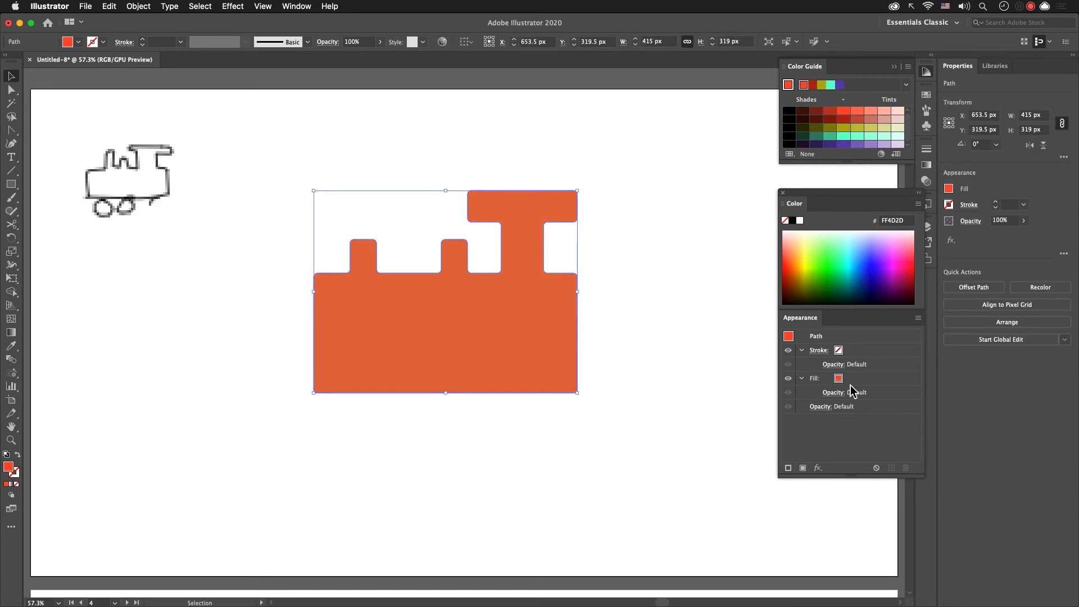
Step: Outline the locomotive shape with a 10 pt blue stroke, colour 0000FF
click(853, 350)
click(860, 349)
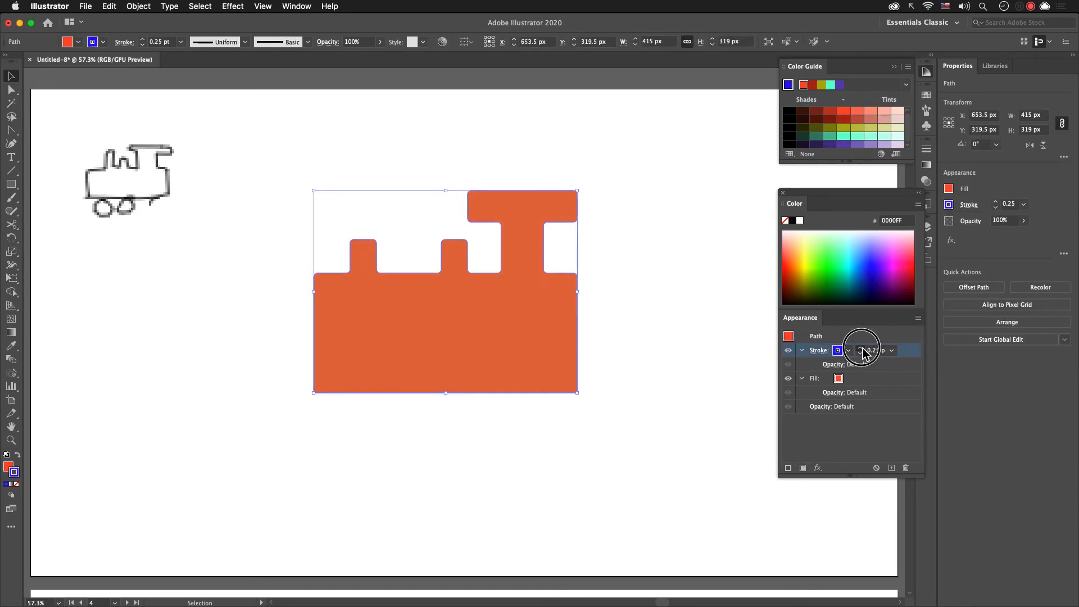
click(861, 347)
click(860, 348)
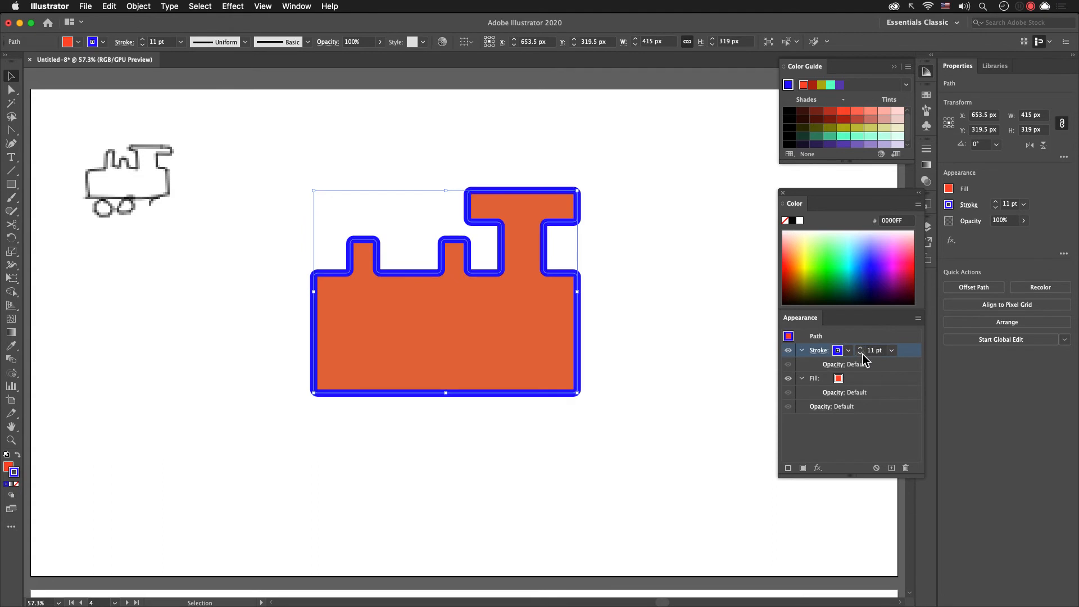
click(667, 340)
click(570, 360)
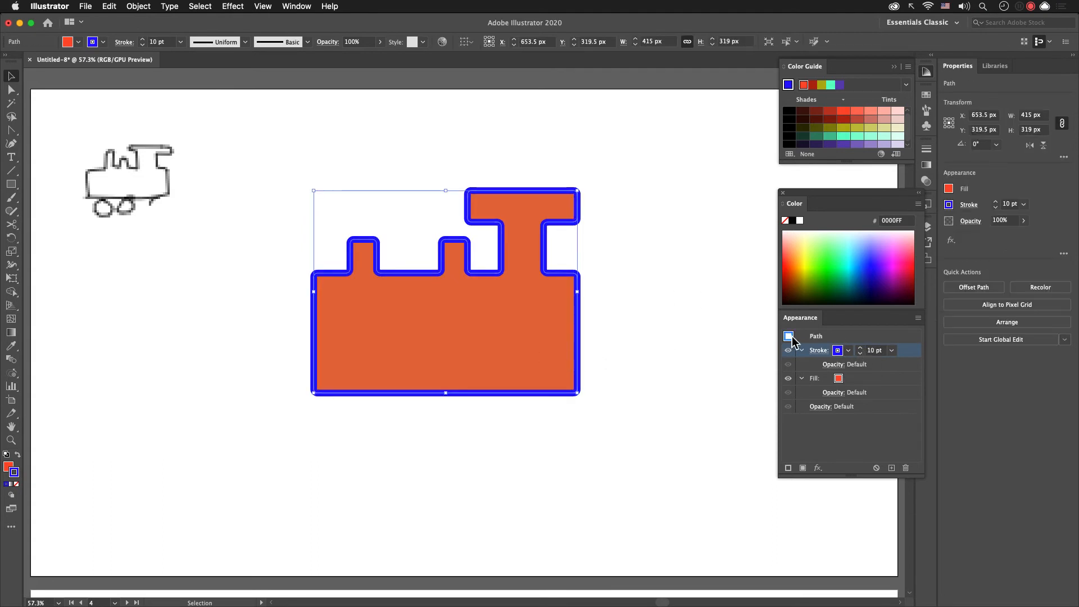
Step: Change the locomotive's fill to a freeform gradient
click(848, 381)
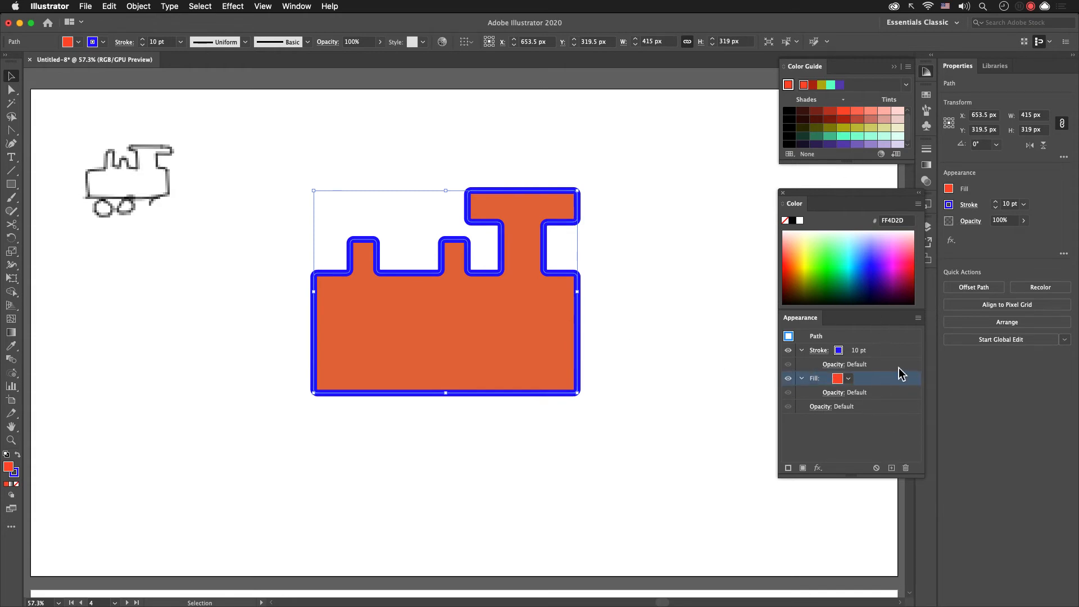
key(period)
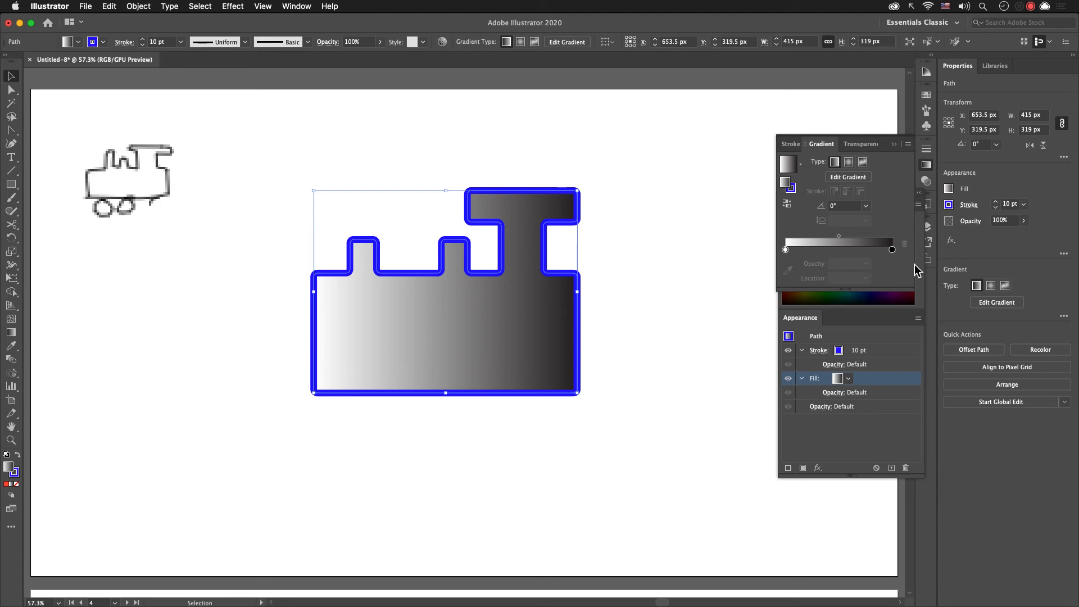
click(1006, 293)
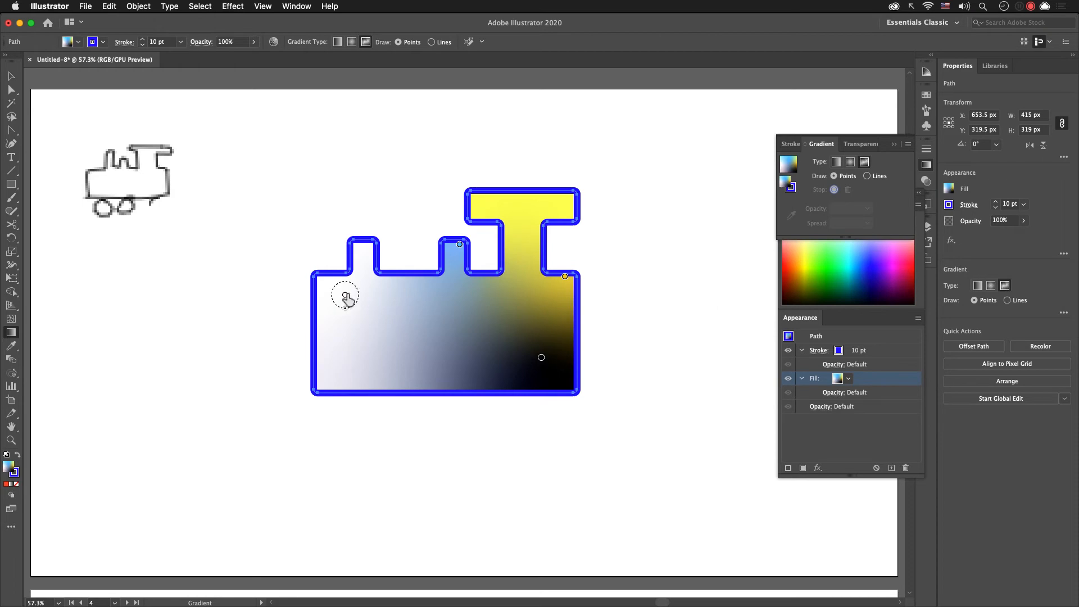
Step: Recolour the gradient's white stop by the front chimney to pink FF0B7B and the black stop at the lower rear to indigo 380082
click(346, 295)
click(898, 258)
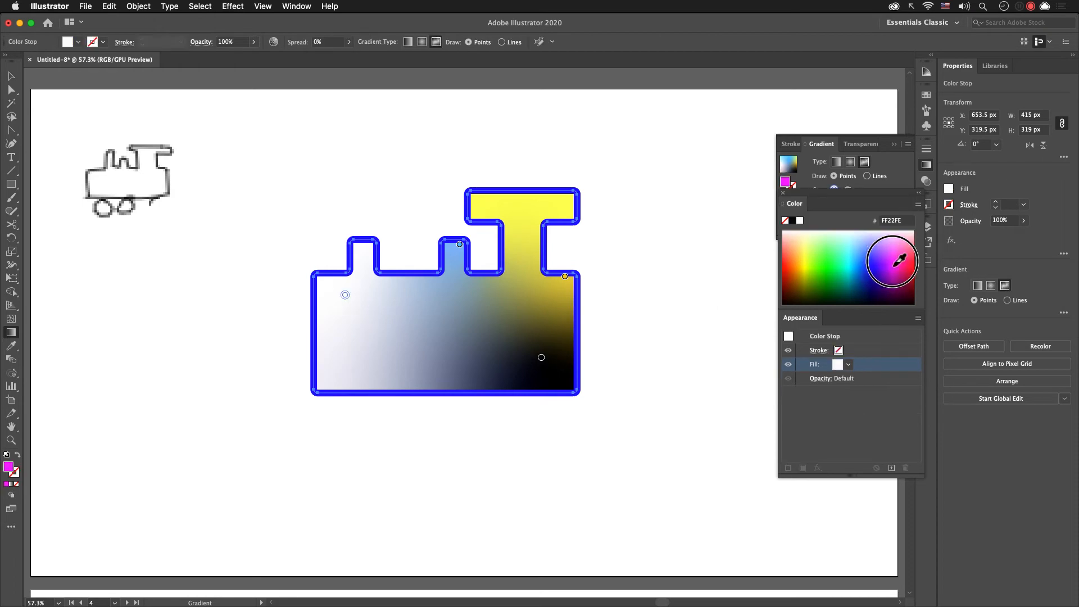
click(902, 271)
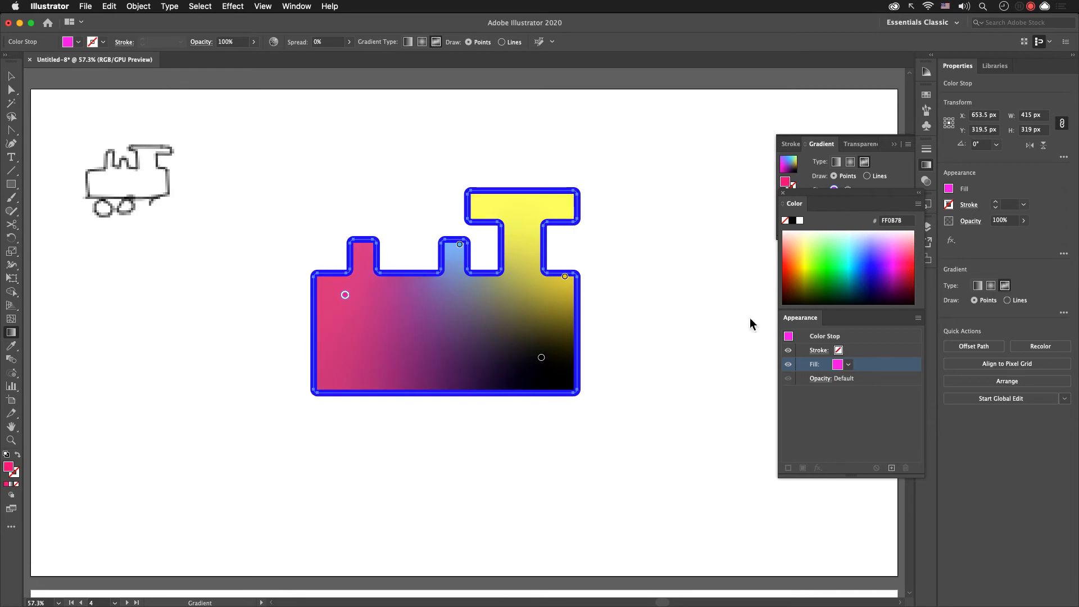
click(541, 358)
click(884, 283)
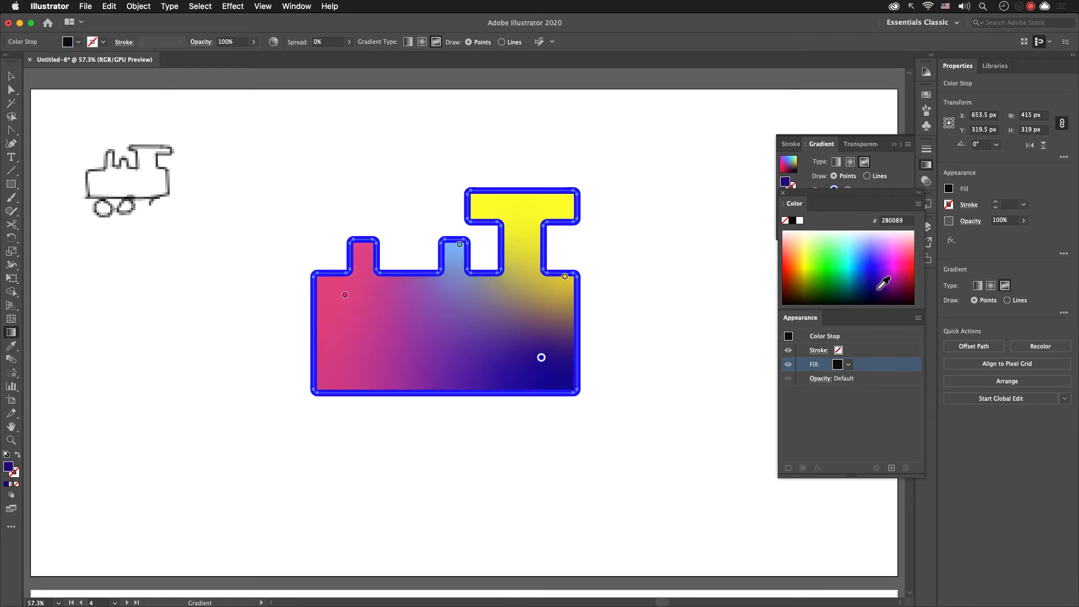
click(885, 280)
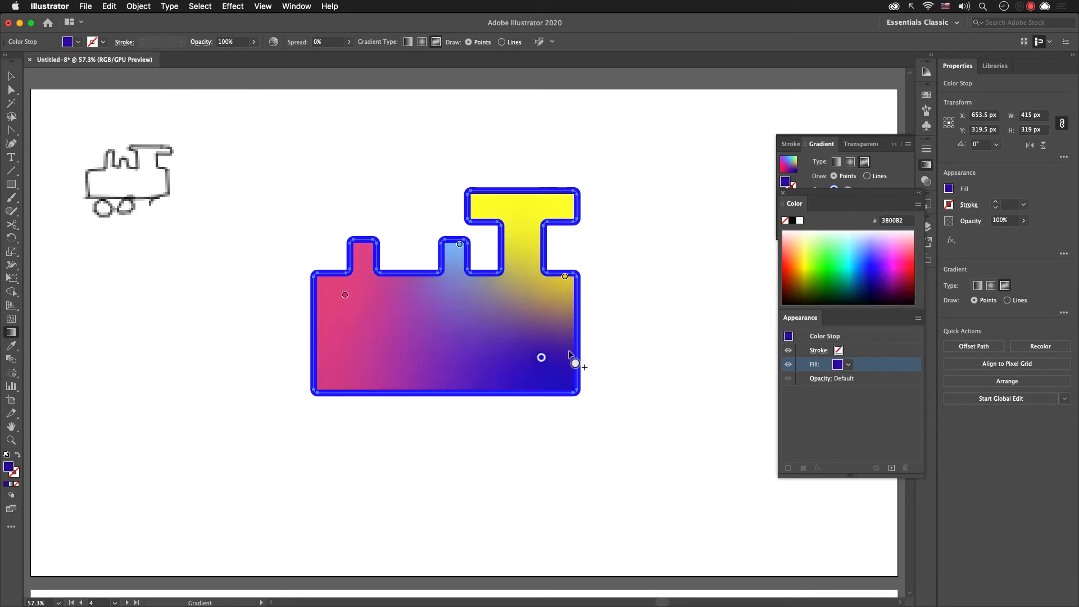
click(11, 75)
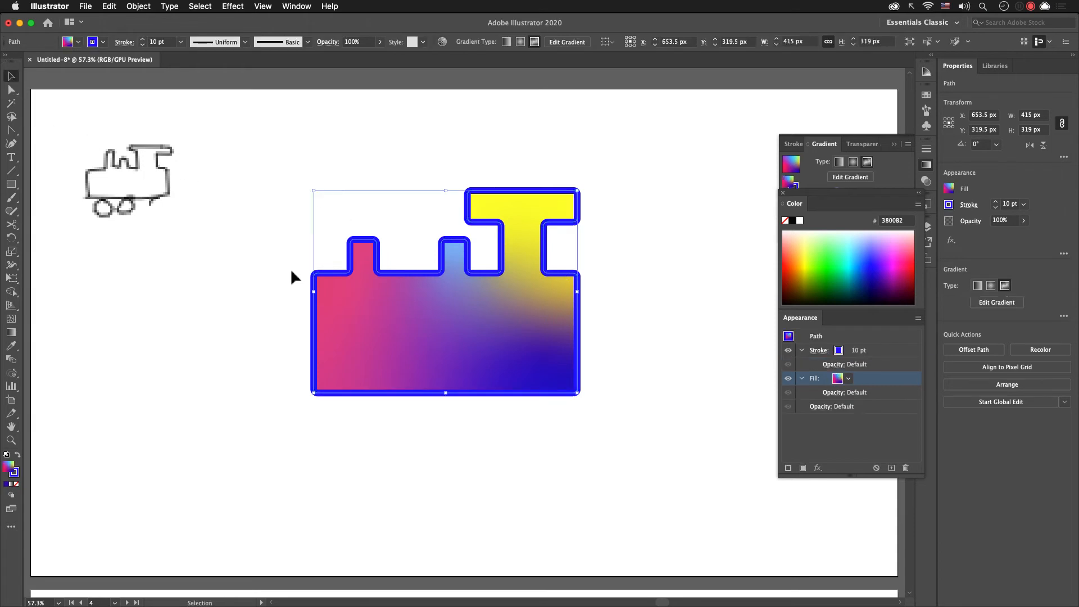
click(199, 294)
Step: Draw a 92 px circular wheel under the front end of the body and fill it with green 00FF00
key(l)
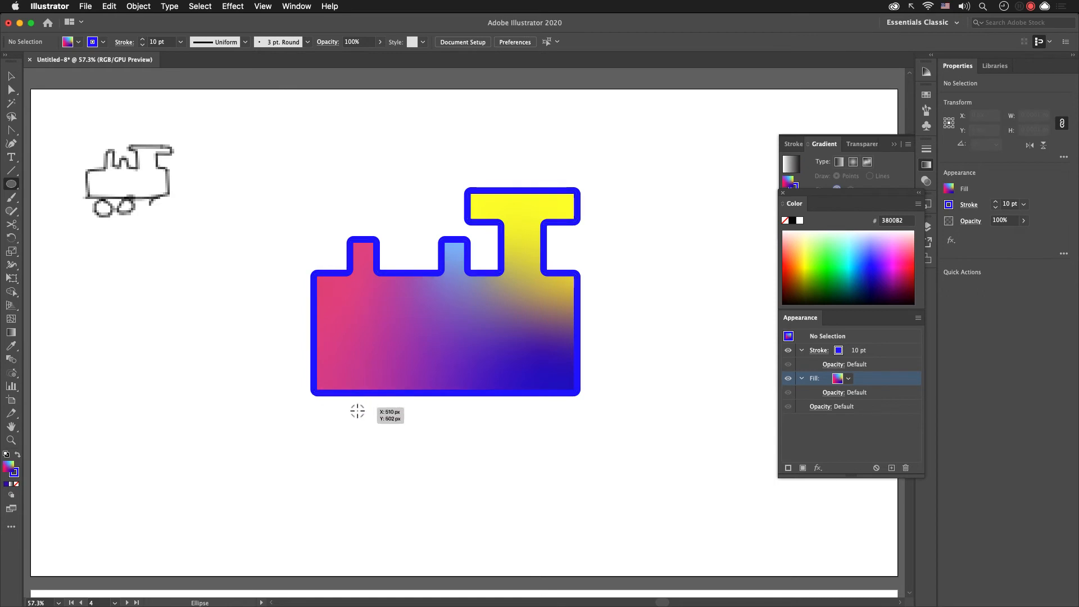
drag(351, 425, 383, 443)
key(v)
click(386, 454)
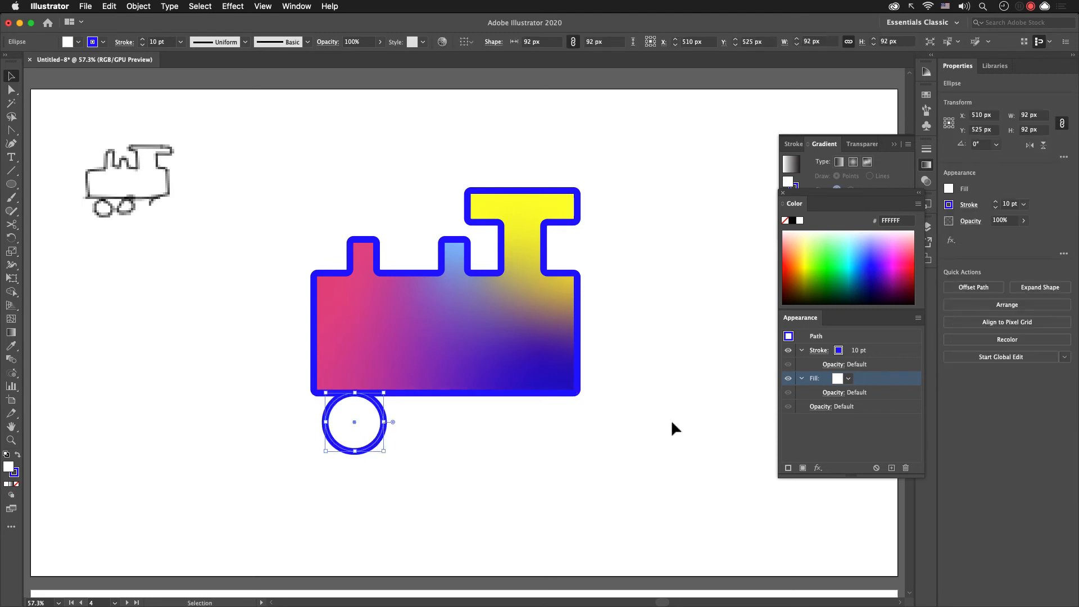
click(849, 378)
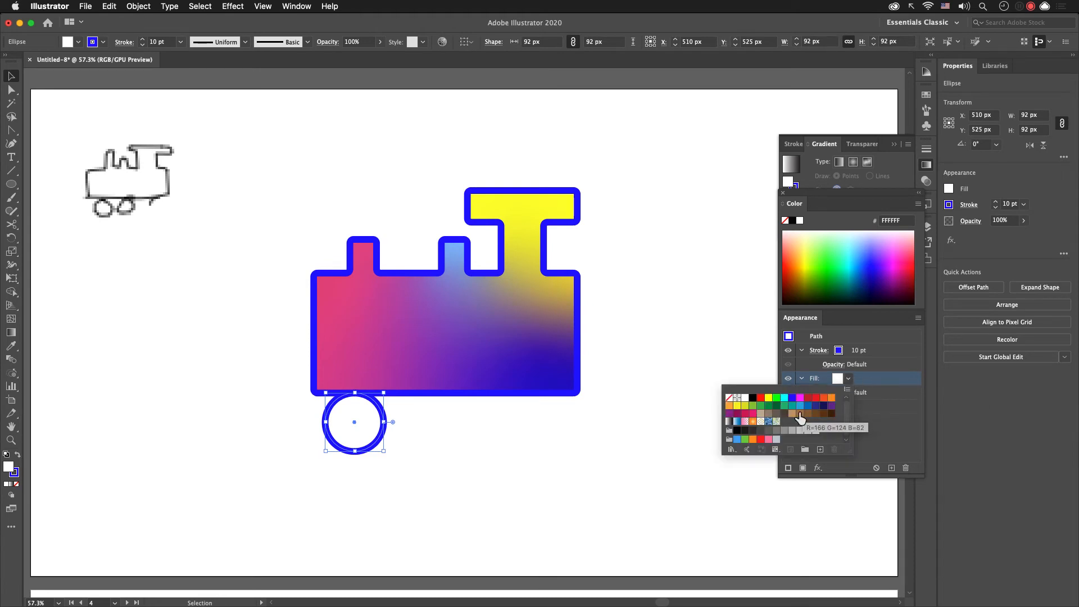
click(738, 406)
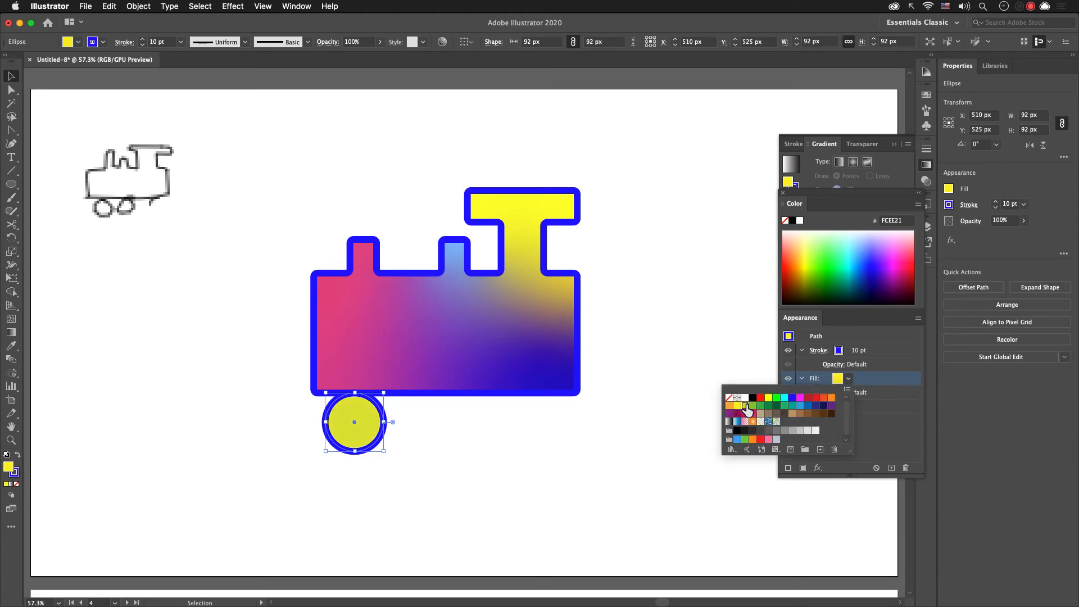
click(776, 398)
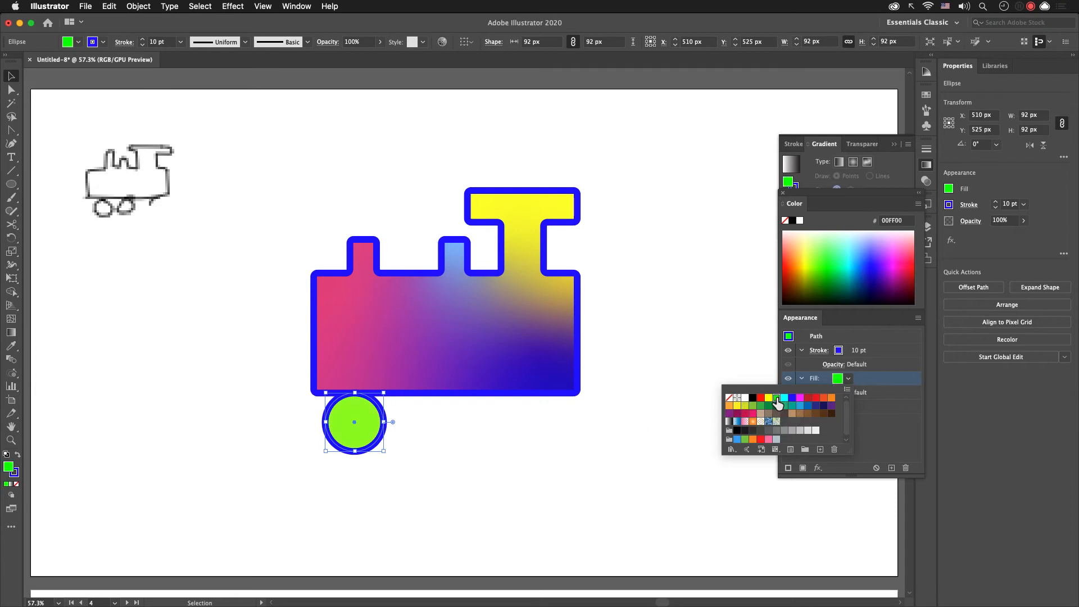
click(530, 437)
Step: Draw a small concentric hub circle at the centre of the green wheel
click(360, 424)
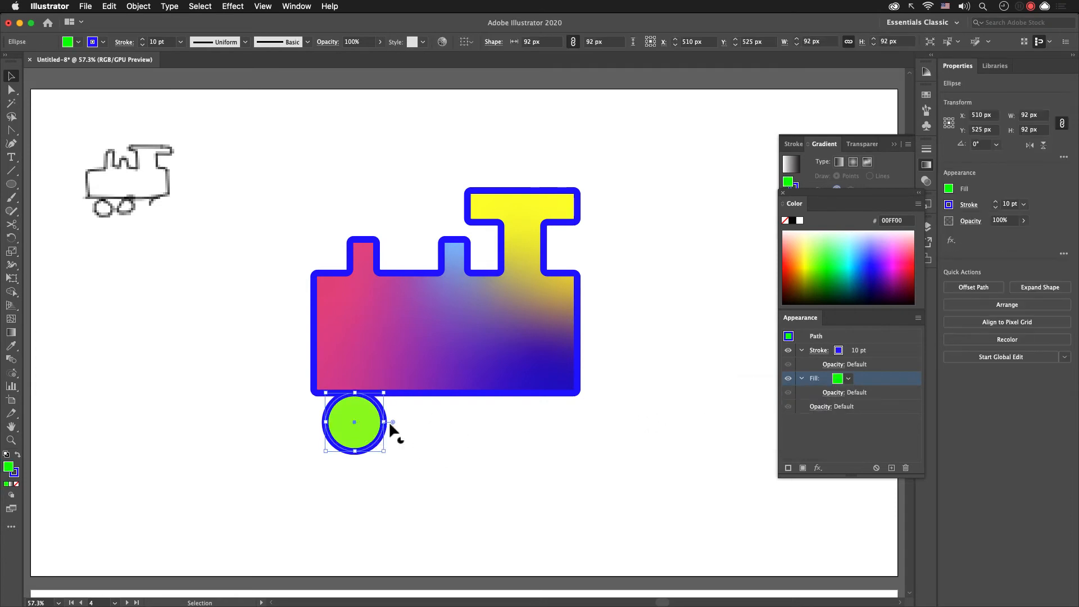
key(l)
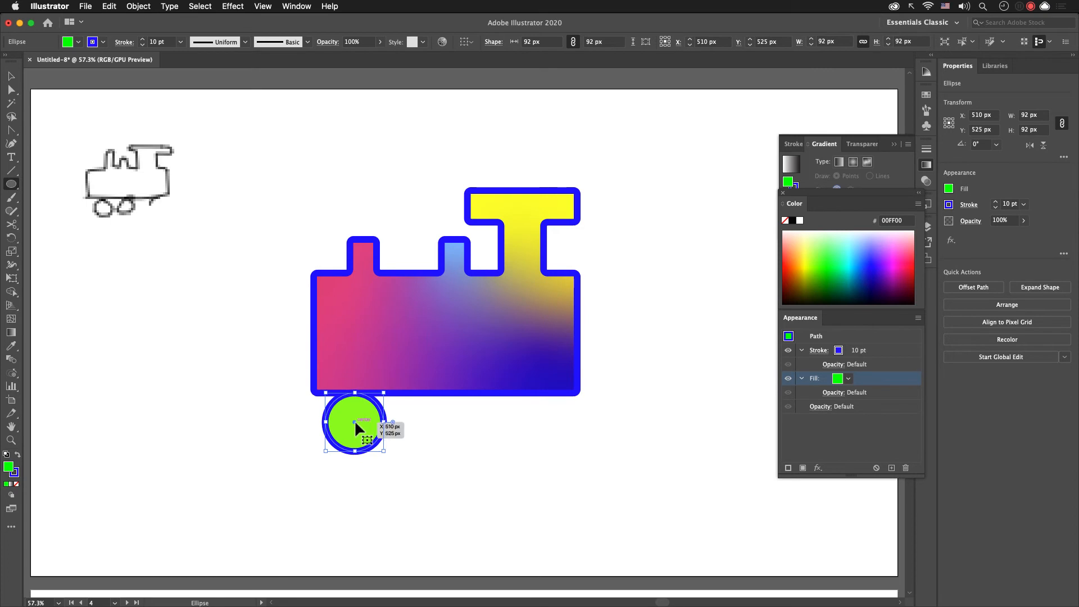
key(super+shift+a)
drag(358, 425, 367, 432)
key(v)
Step: Group the wheel with its hub and duplicate the group to make a row of three wheels under the body
drag(465, 469, 309, 403)
key(super+g)
drag(361, 422, 445, 439)
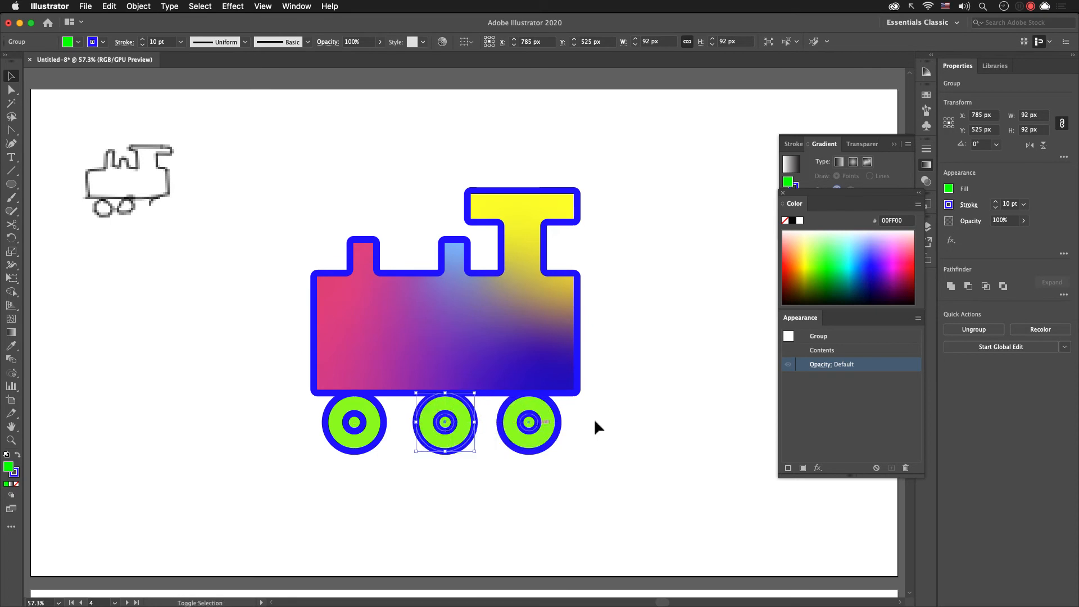
Step: Move on to the empty artboard 5, then switch to Chrome and capture a small steam locomotive doodle from the Quick, Draw! train page
click(599, 420)
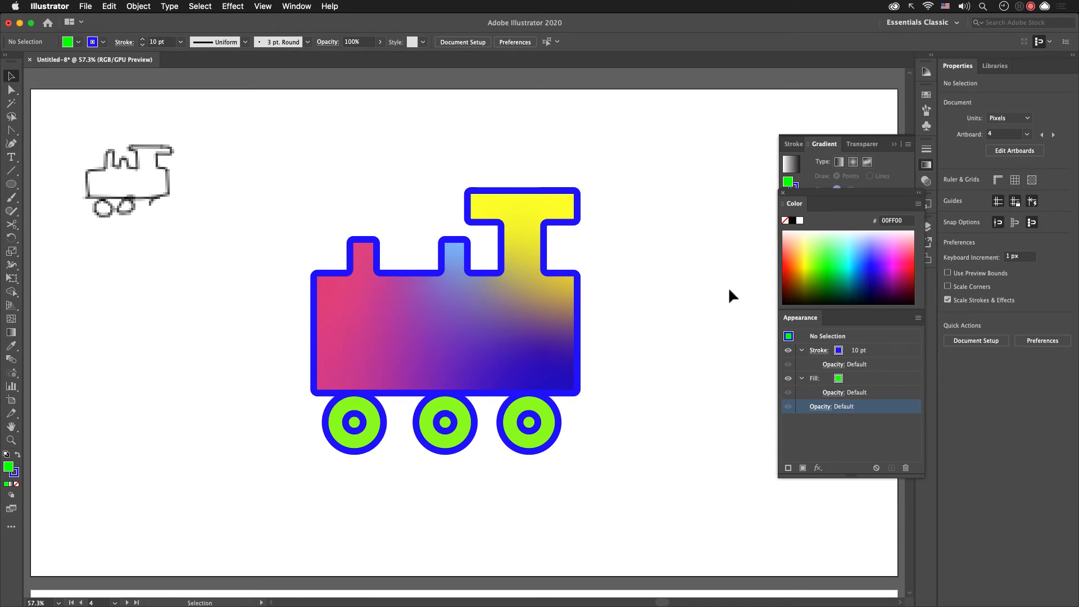
key(Page_Down)
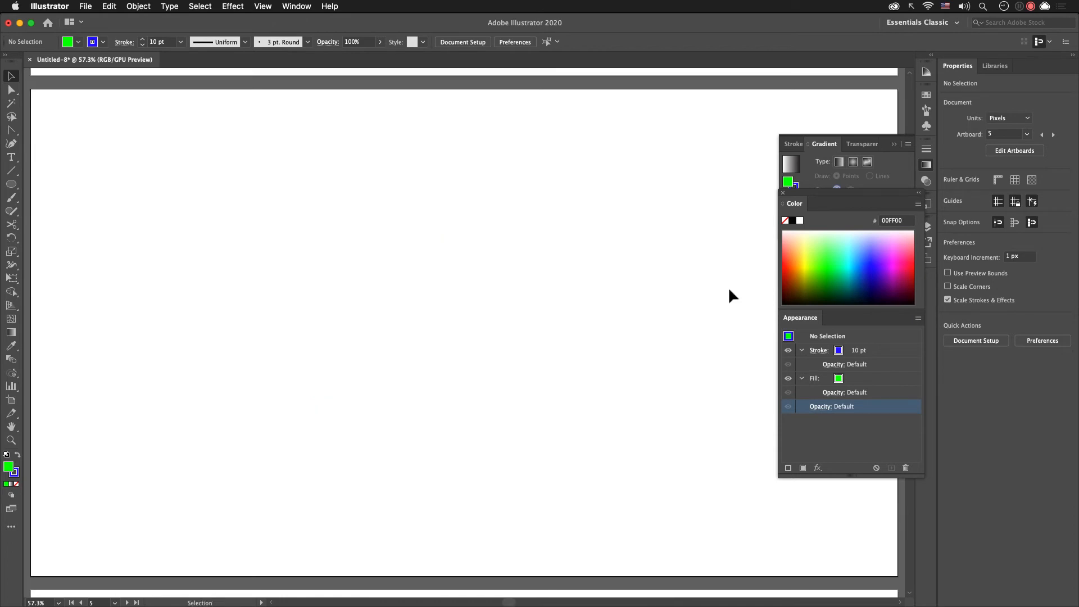
key(super+Tab)
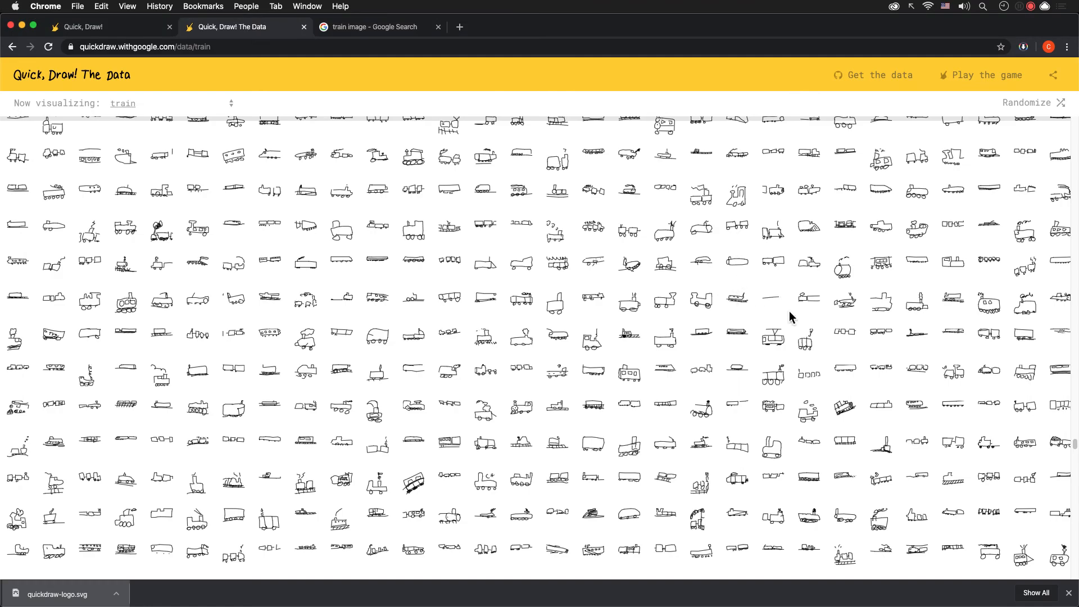
scroll(837, 362, up, 5)
scroll(835, 356, up, 10)
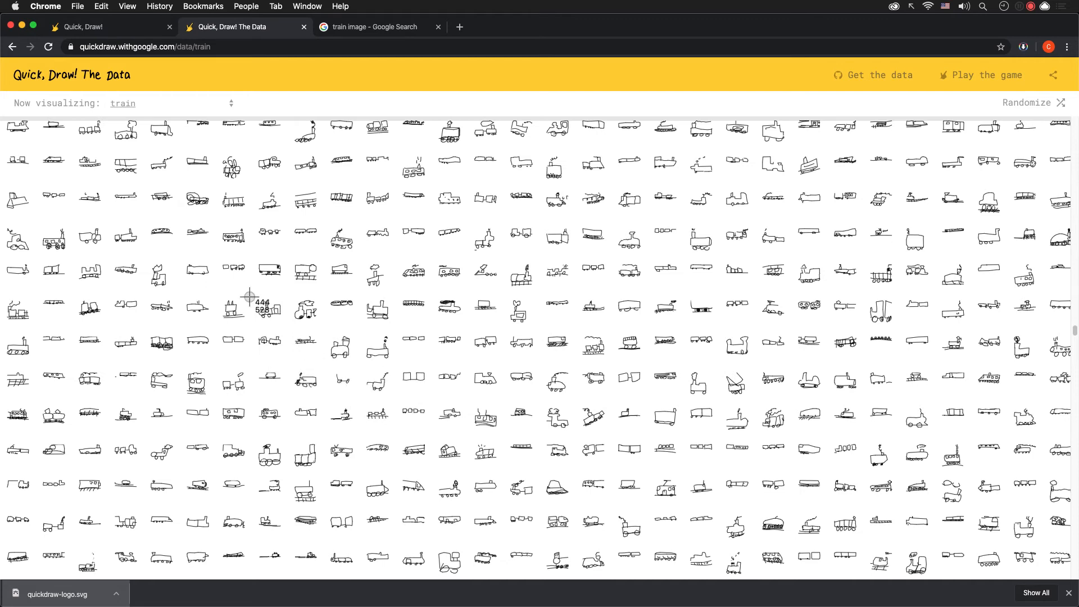
drag(277, 315, 290, 328)
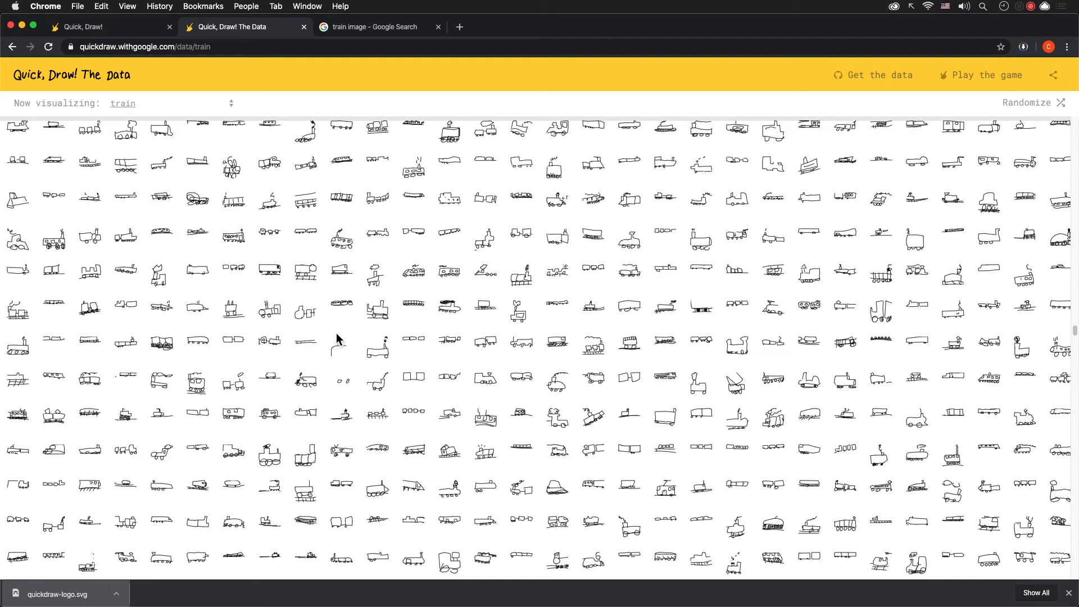
Step: Back in Illustrator, paste the captured doodle, place it in the artboard's upper-left corner and enlarge it as a reference
key(super+Tab)
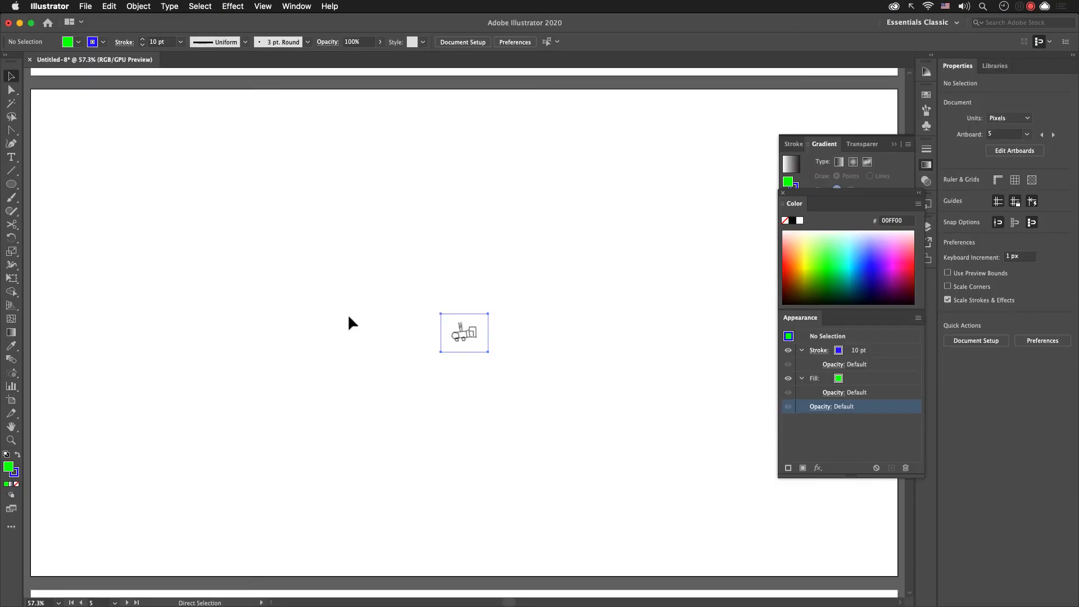
key(super+v)
drag(461, 331, 280, 278)
drag(232, 225, 189, 180)
click(267, 335)
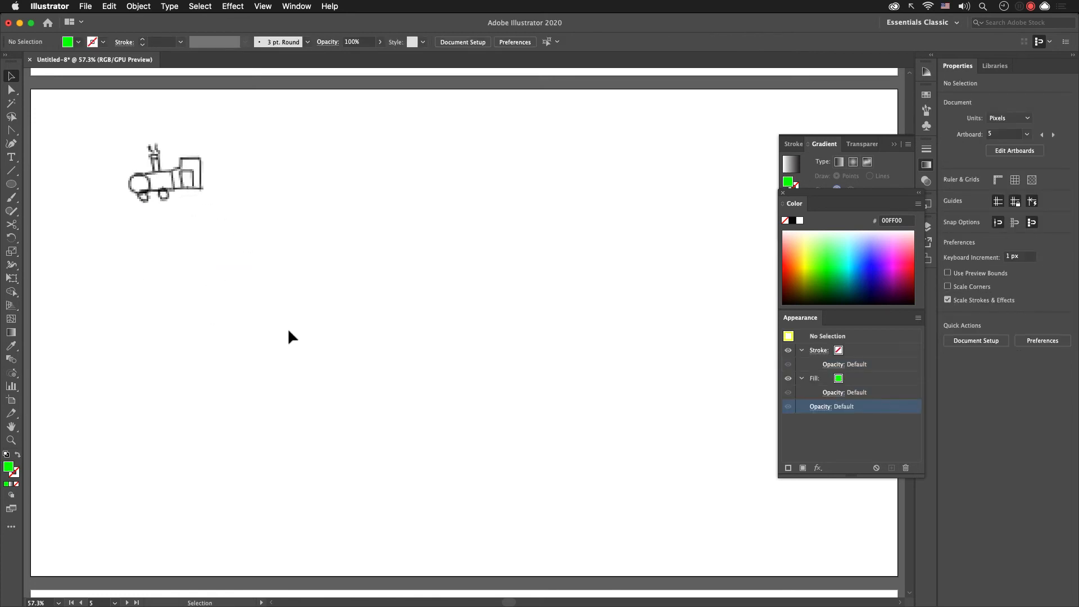
Step: Draw a circle about 136 px across for the locomotive's front with the default white fill and black stroke
key(l)
drag(296, 289, 335, 338)
key(d)
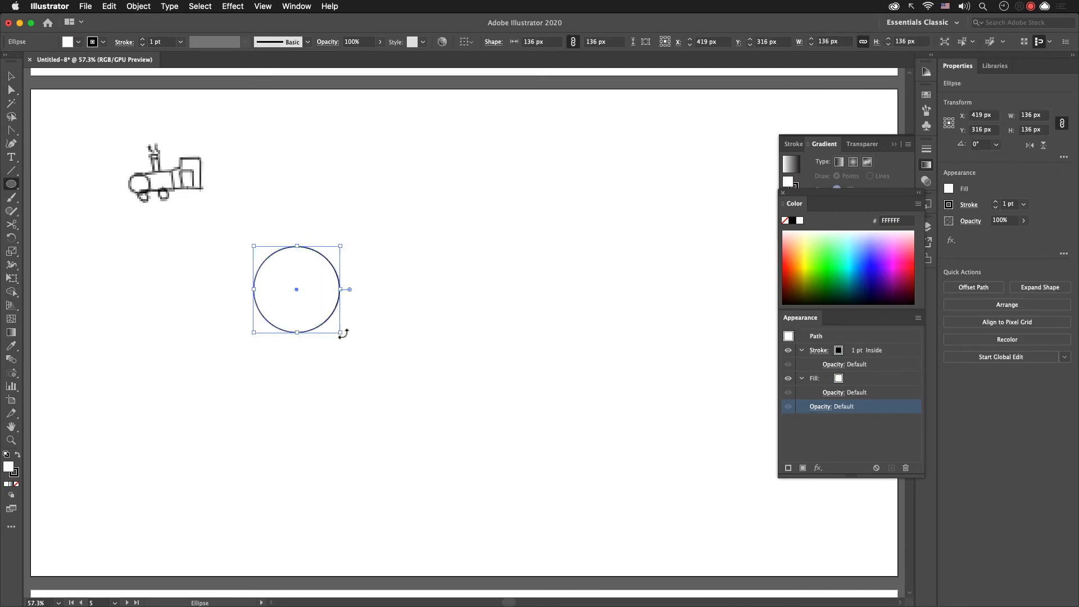
Step: Set the stroke weight of the front circle to 5 pt
click(866, 353)
click(860, 348)
click(861, 348)
click(862, 348)
click(863, 348)
click(862, 348)
click(863, 348)
click(862, 348)
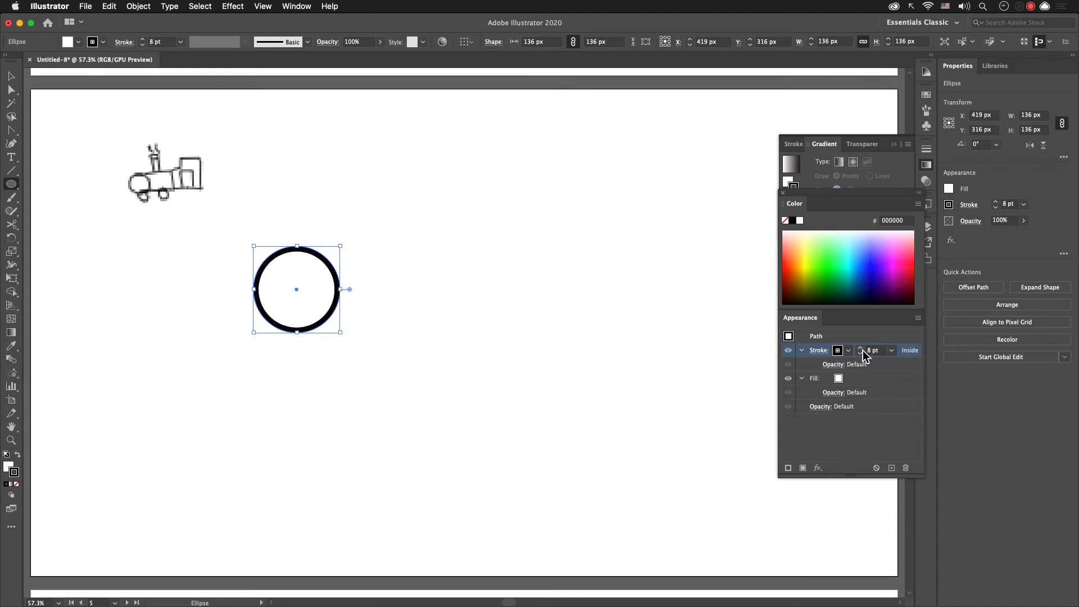
click(860, 353)
click(860, 353)
click(860, 354)
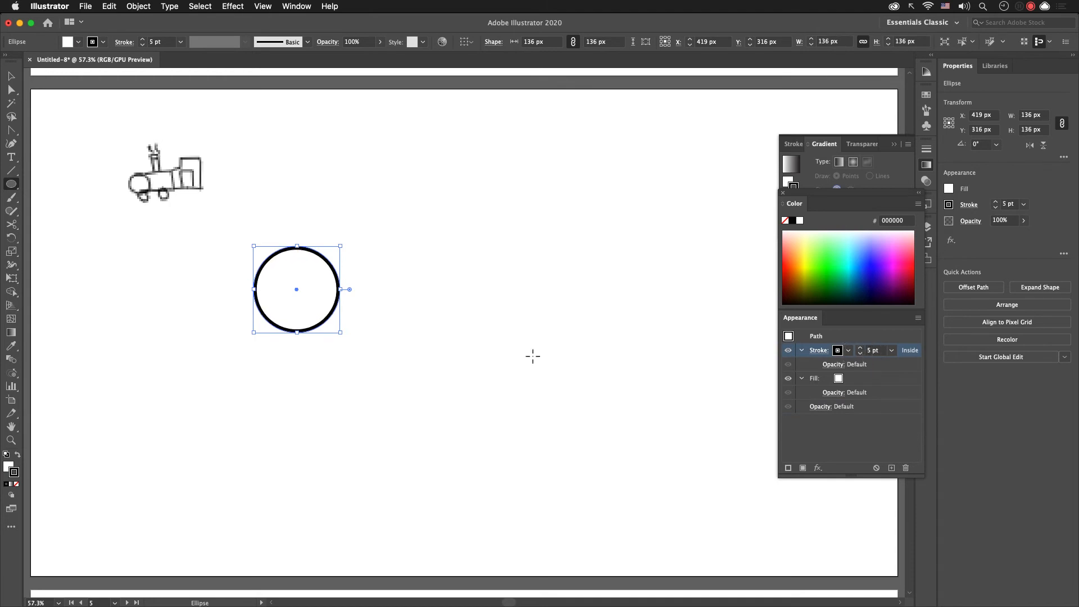
key(v)
click(473, 398)
click(327, 319)
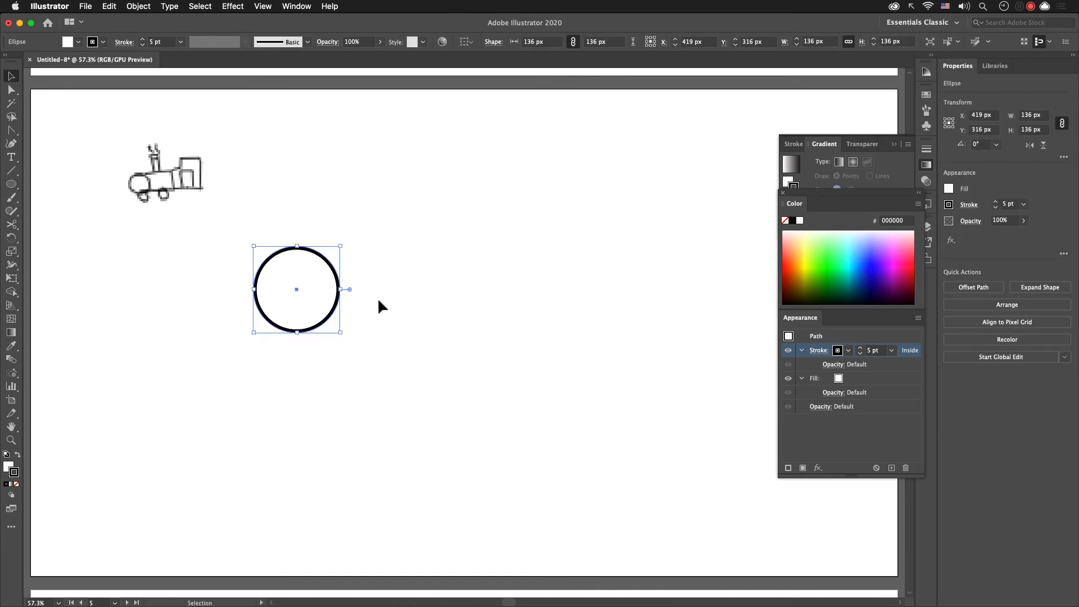
Step: Draw a 329 × 136 px rectangle backwards from the circle's vertical centre line as the body and send it behind the circle
key(m)
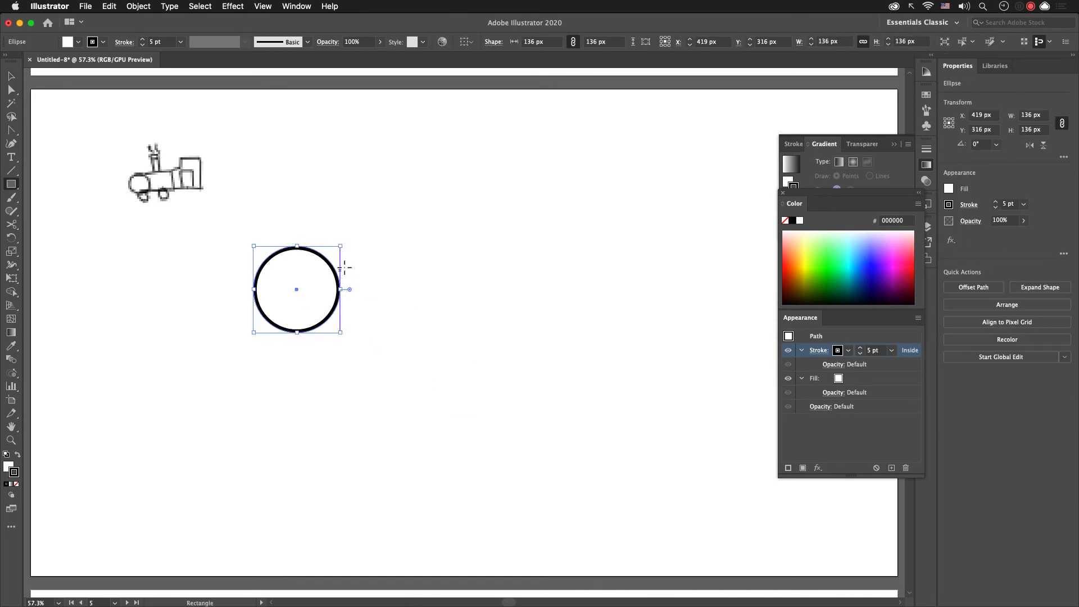
super+click(383, 312)
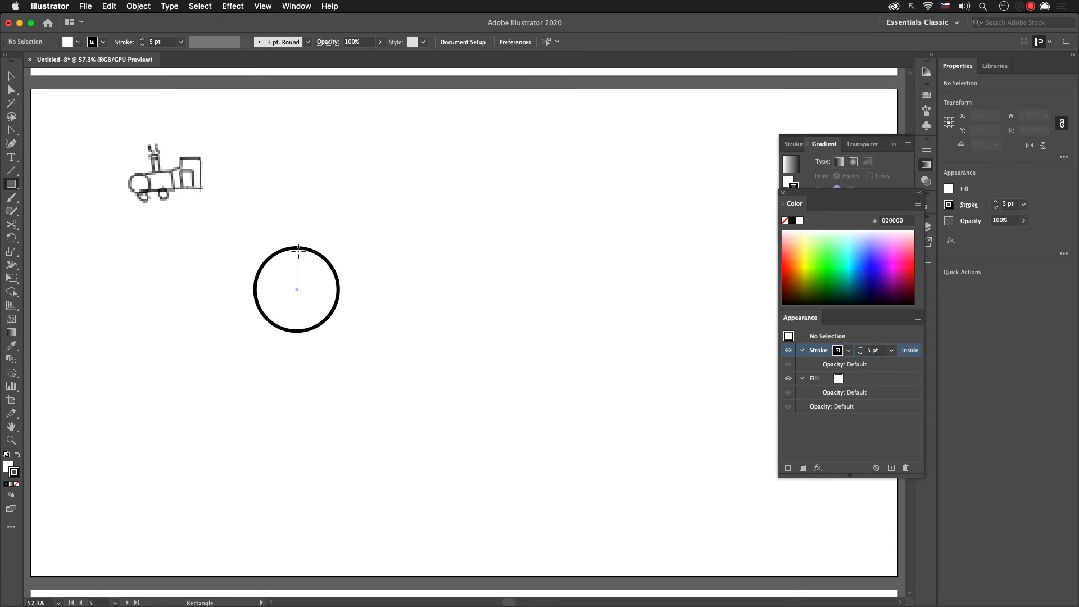
mouse_move(300, 246)
mouse_down()
mouse_move(365, 310)
mouse_move(509, 333)
mouse_up()
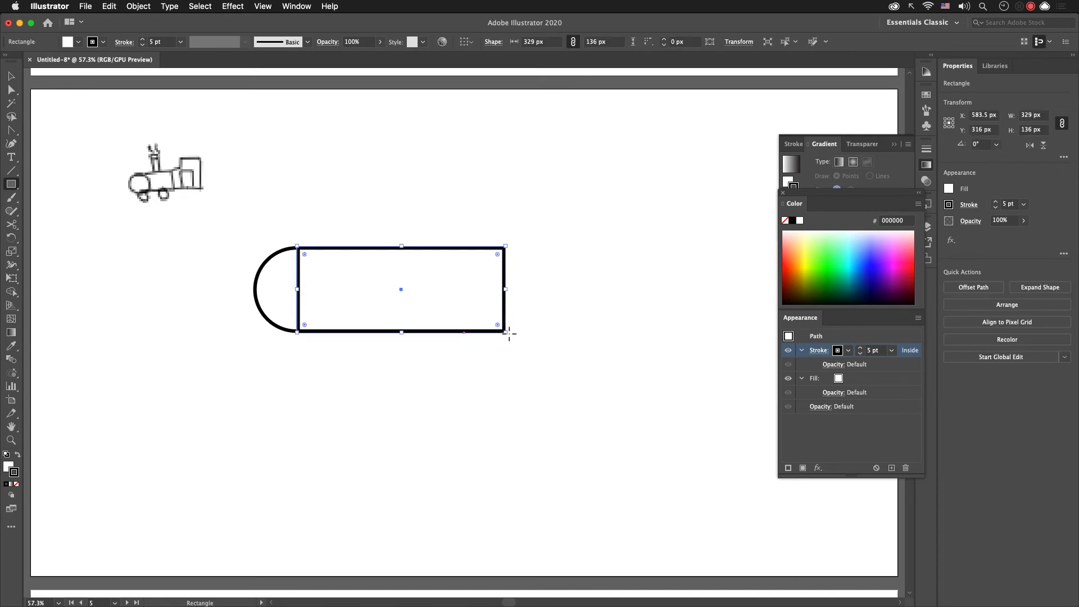
key(super+shift+bracketleft)
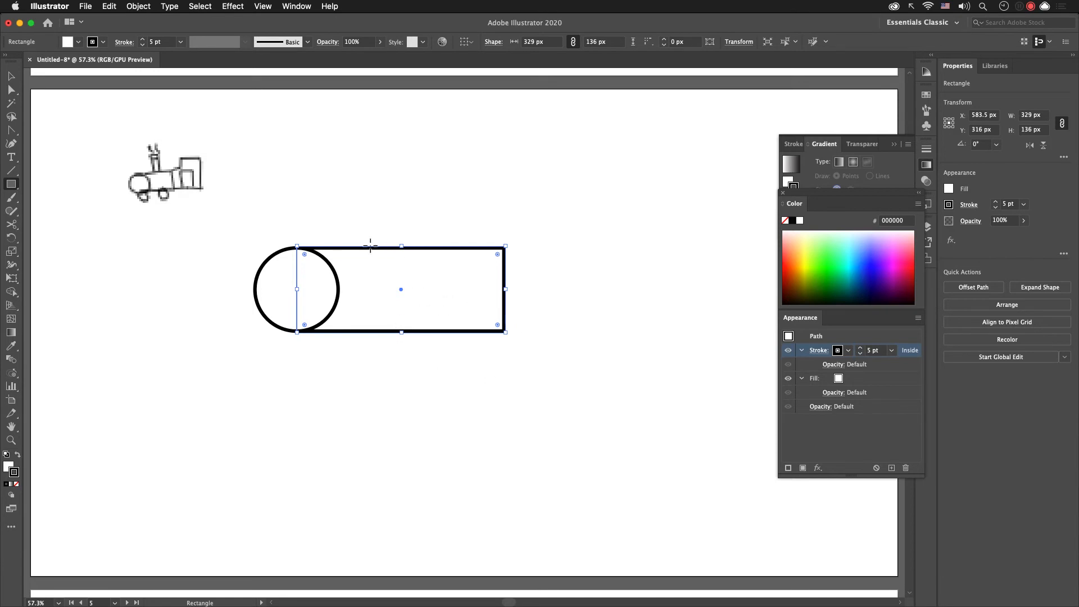
key(super+shift+a)
Step: Draw a 39 × 102 px chimney rectangle on top of the body and shift it down to overlap the body's upper edge
drag(369, 246, 380, 209)
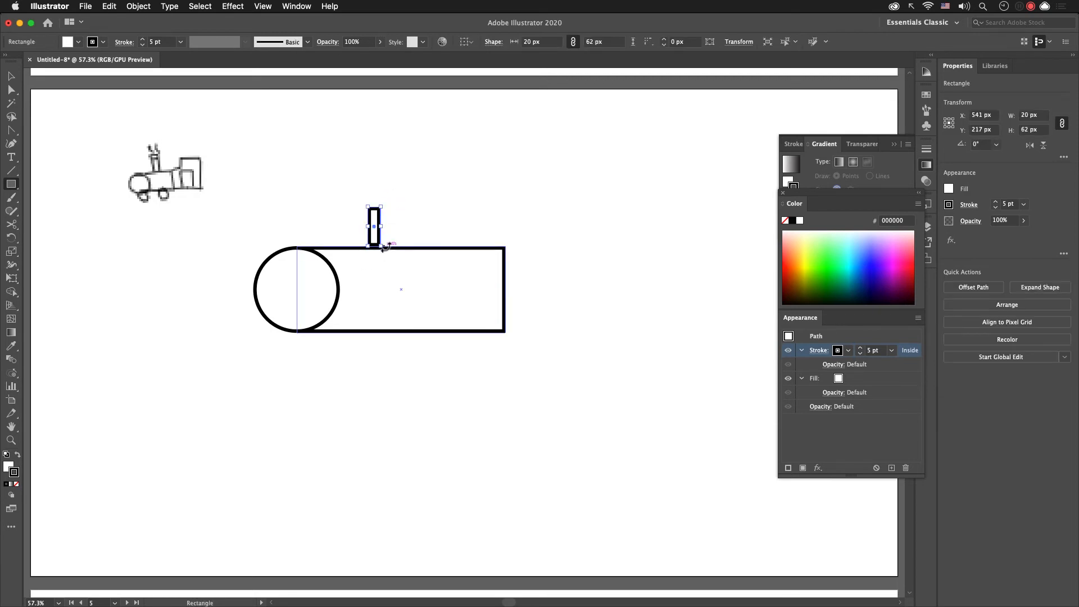
key(super+z)
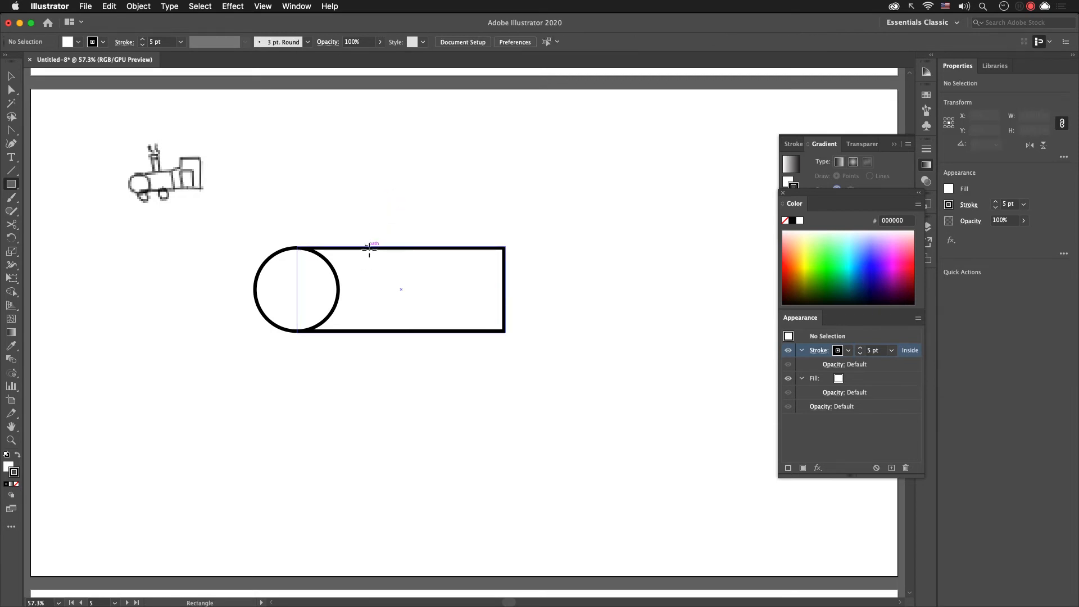
drag(366, 248, 390, 183)
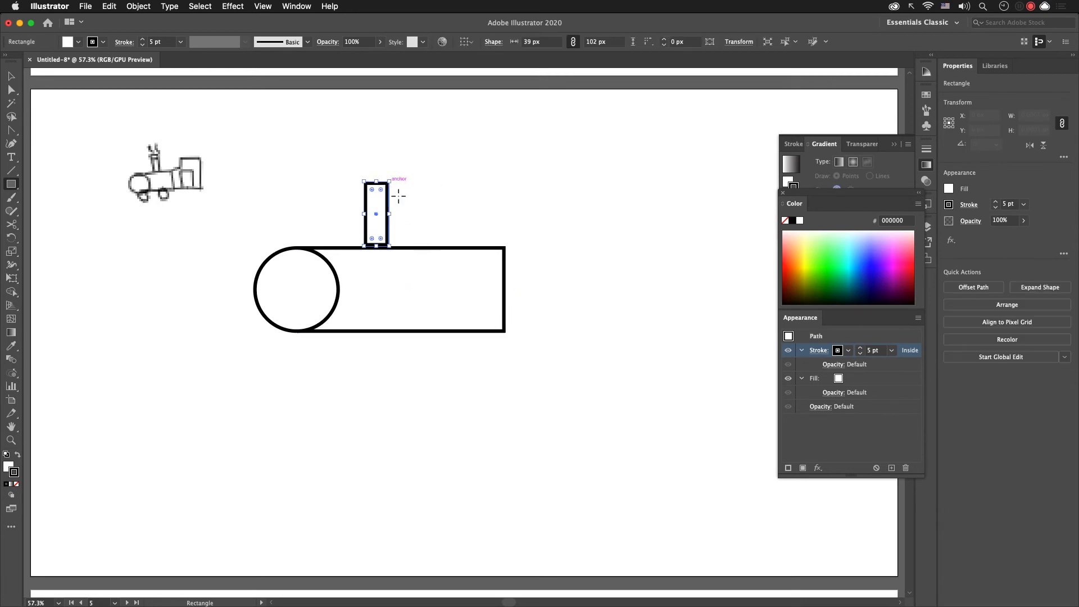
key(c)
key(v)
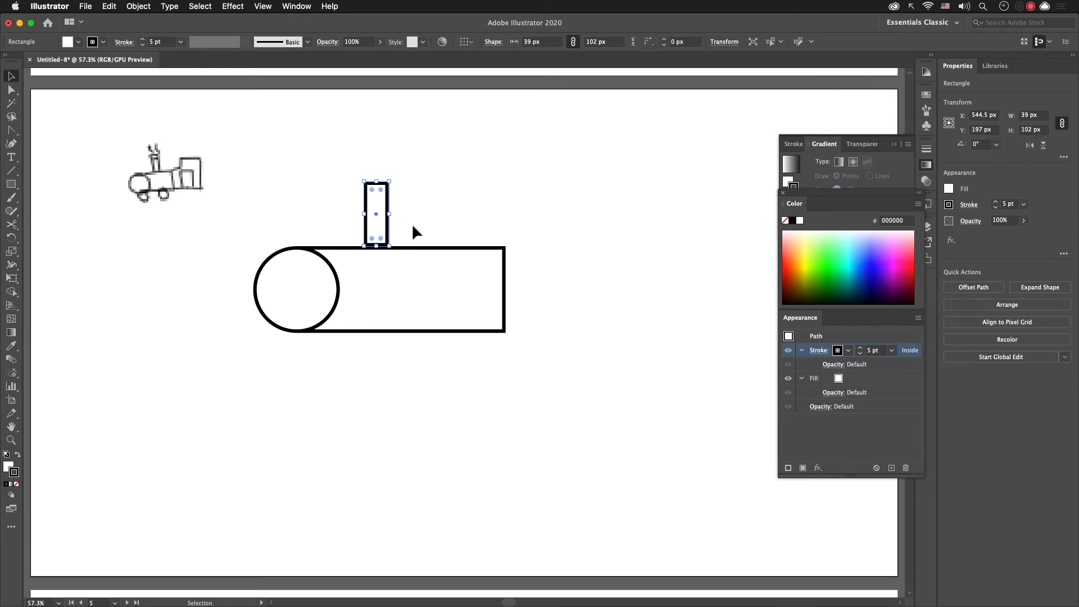
click(412, 226)
drag(389, 216, 390, 222)
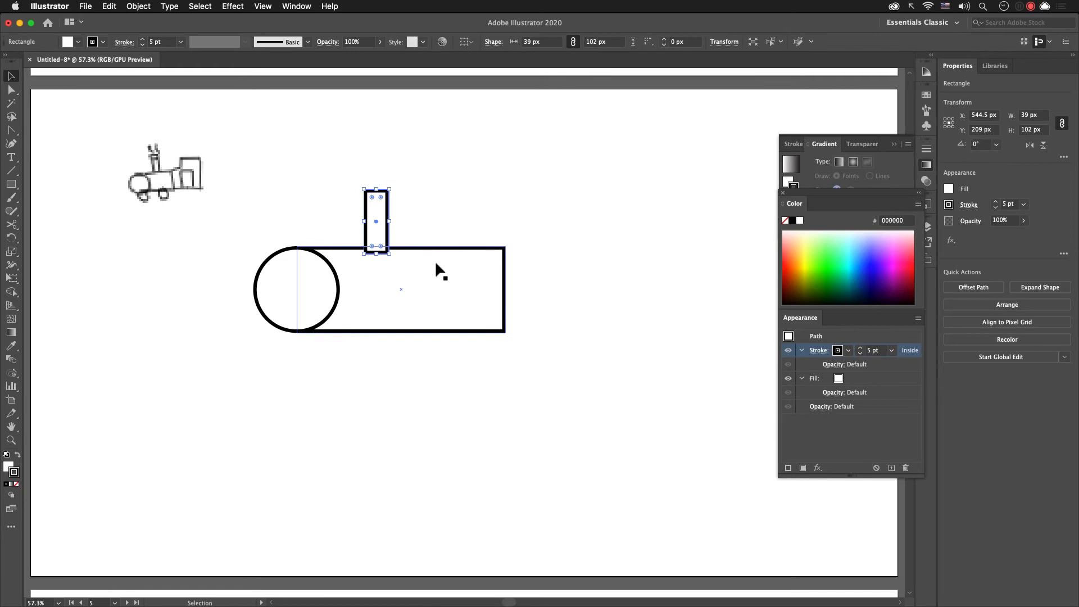
Step: Draw a flat, slightly wider rectangle as a cap and position it centrally over the chimney's upper end
key(m)
drag(355, 176, 400, 195)
key(v)
click(443, 180)
drag(343, 220, 410, 258)
click(423, 197)
drag(397, 176, 400, 178)
click(408, 175)
drag(326, 222, 422, 268)
click(460, 209)
Step: Merge the chimney and the body rectangle into one shape with the Shape Builder tool
click(384, 224)
shift+click(414, 278)
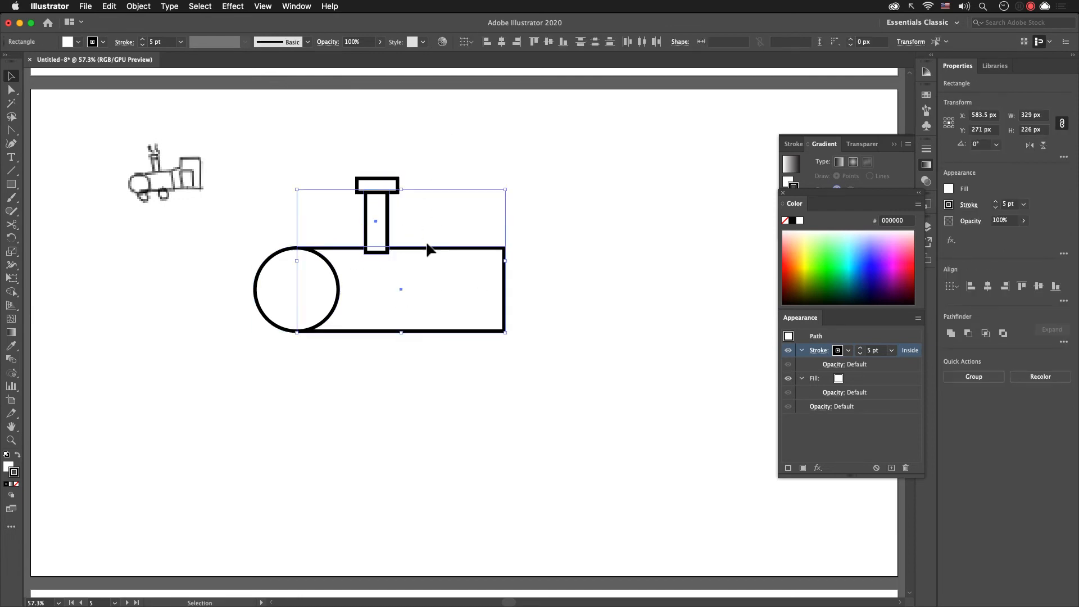
key(shift+m)
drag(373, 248, 444, 249)
key(v)
click(466, 207)
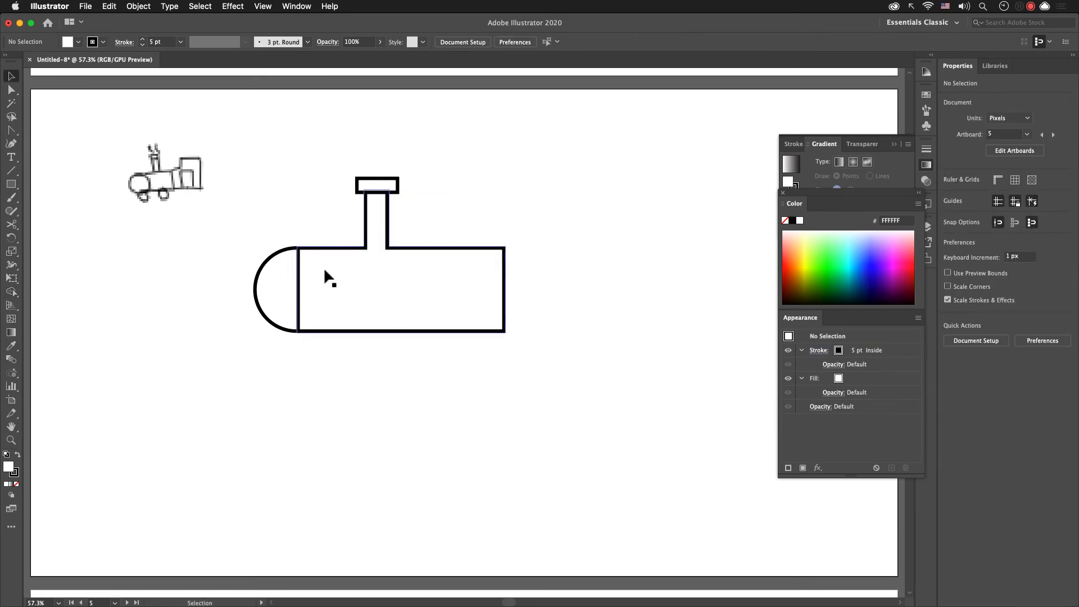
Step: Bring the front circle to the front of the merged body
click(284, 281)
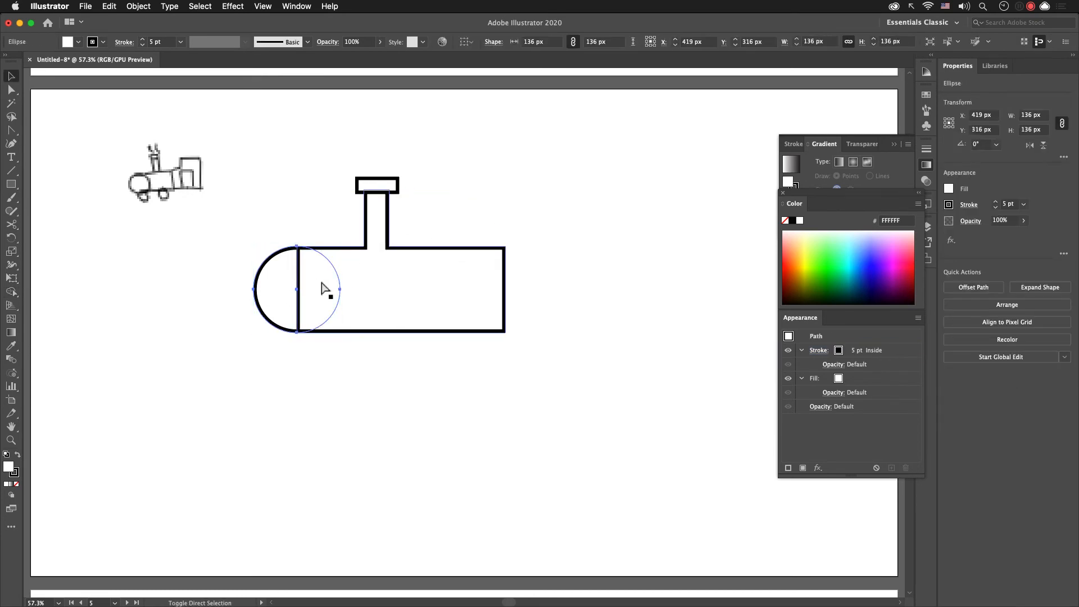
key(super+shift+bracketright)
click(360, 414)
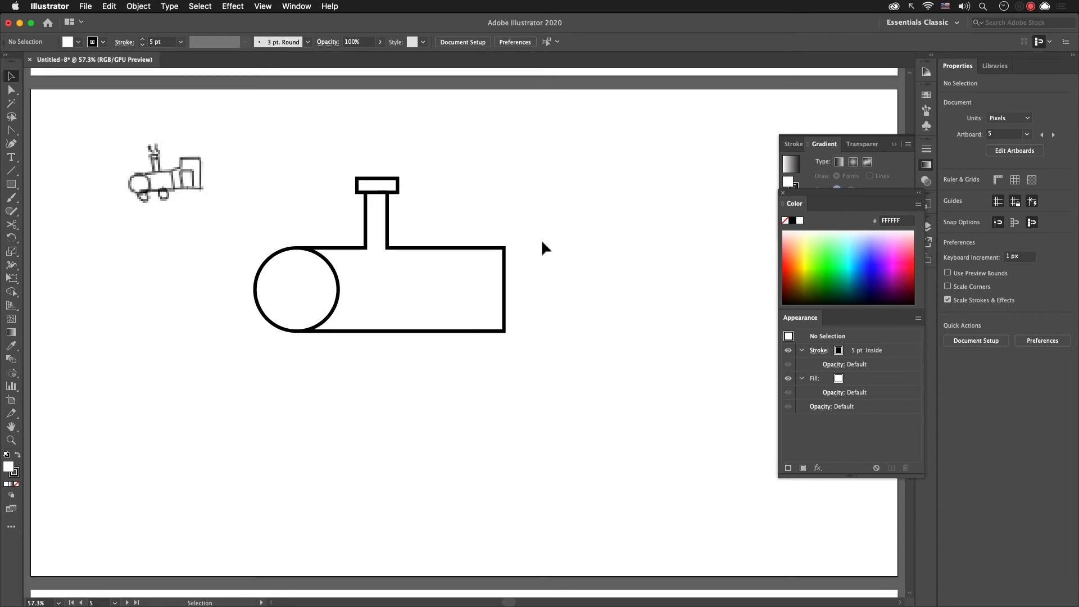
Step: Draw a narrow upright rectangle against the body's rear end and add a larger 118 × 219 px cab rectangle next to it
key(m)
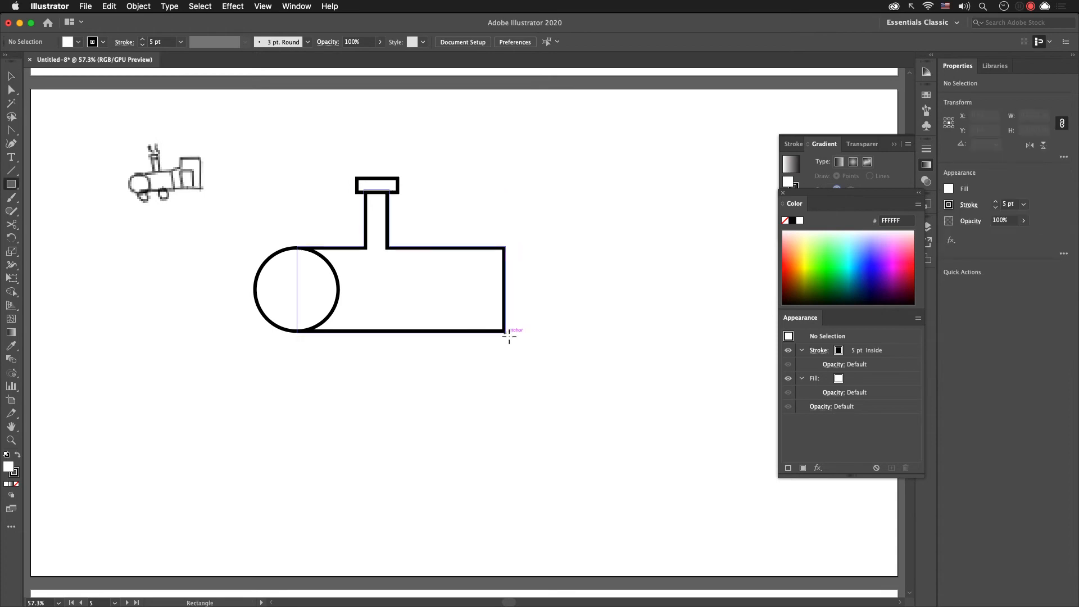
drag(504, 332, 568, 304)
key(v)
click(568, 338)
click(566, 268)
drag(569, 267, 607, 264)
click(643, 258)
click(596, 289)
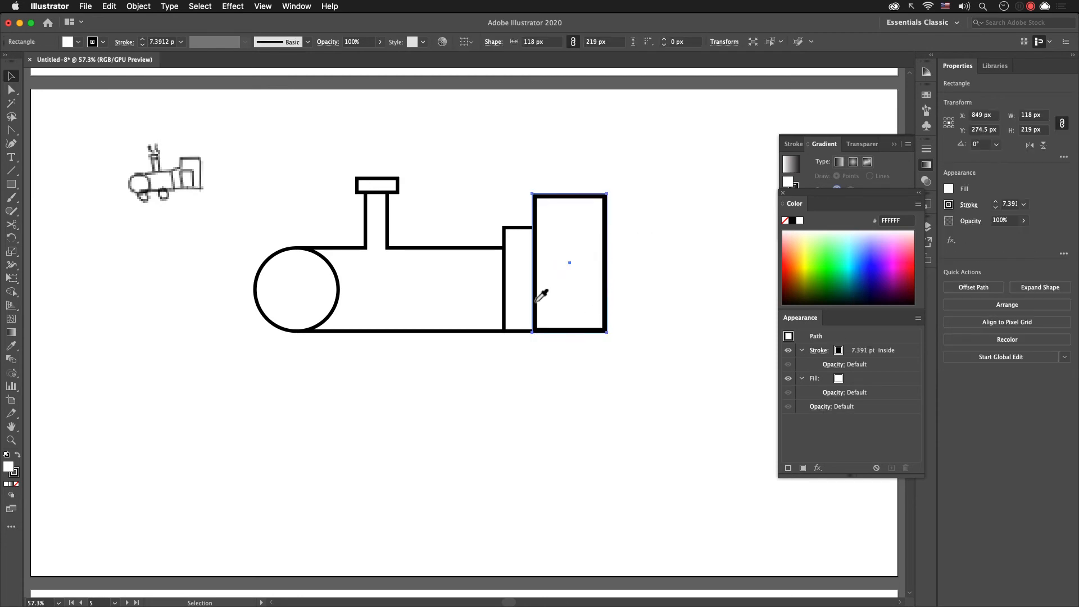
Step: Match the large cab rectangle's stroke to the other shapes' 5 pt stroke with the Eyedropper
key(i)
click(504, 282)
key(v)
click(618, 292)
click(607, 308)
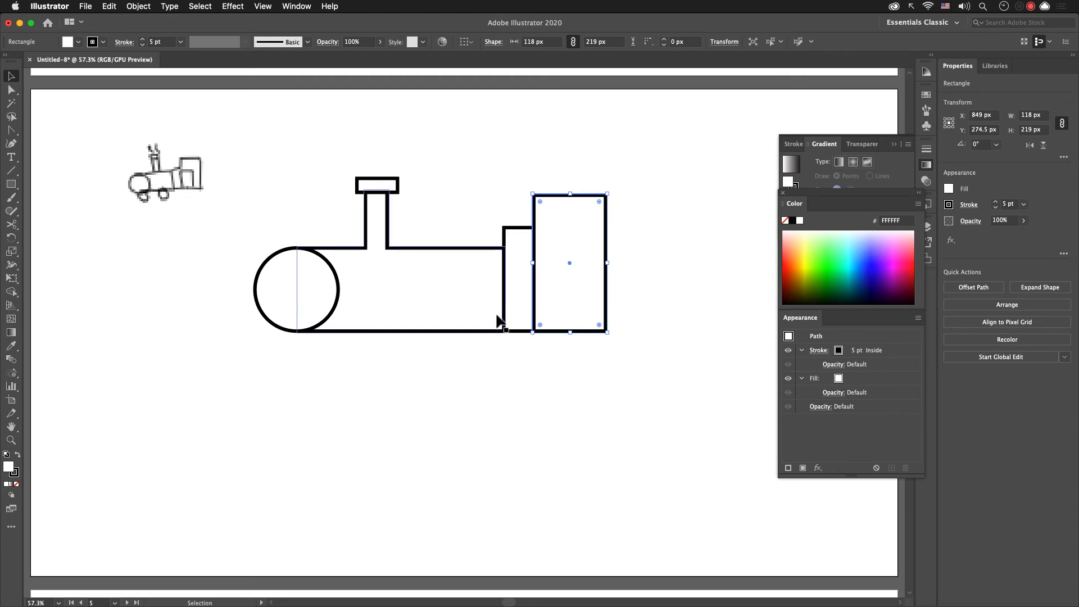
Step: Draw a 70 px wheel under the body and duplicate it as a second wheel and as an inner ring in the front circle
key(l)
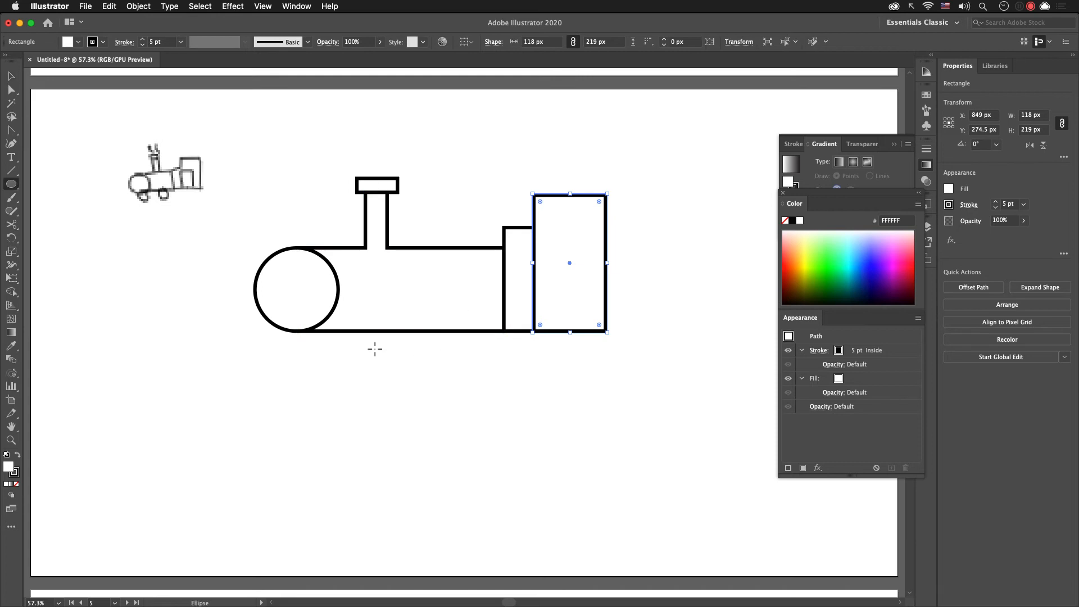
drag(313, 330, 441, 373)
key(v)
click(393, 367)
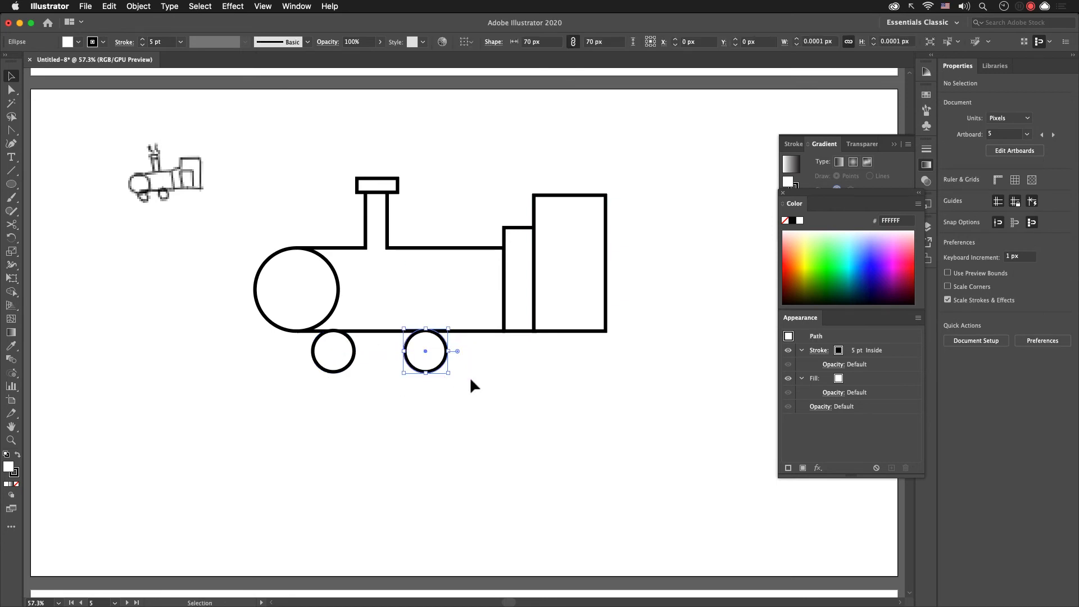
drag(347, 354, 292, 296)
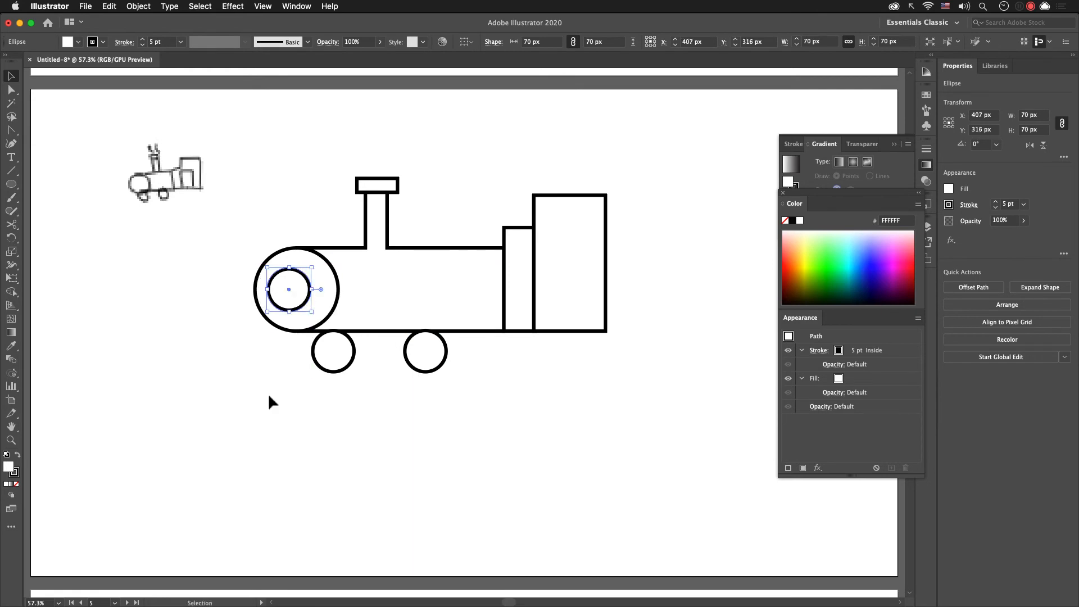
click(675, 287)
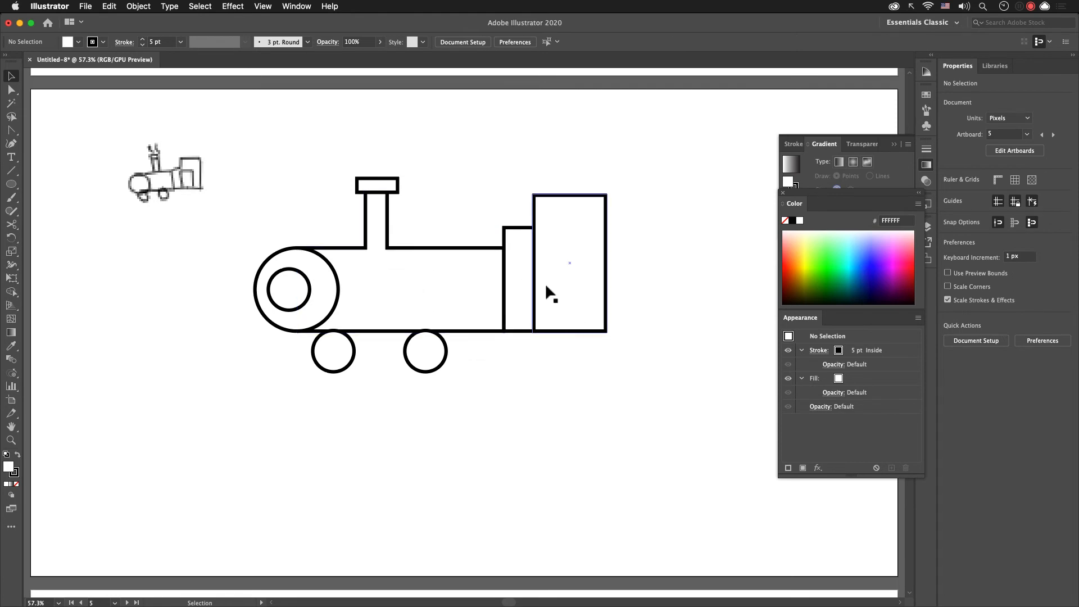
Step: Draw a door rectangle in the lower front part of the cab, reaching down to its base
key(m)
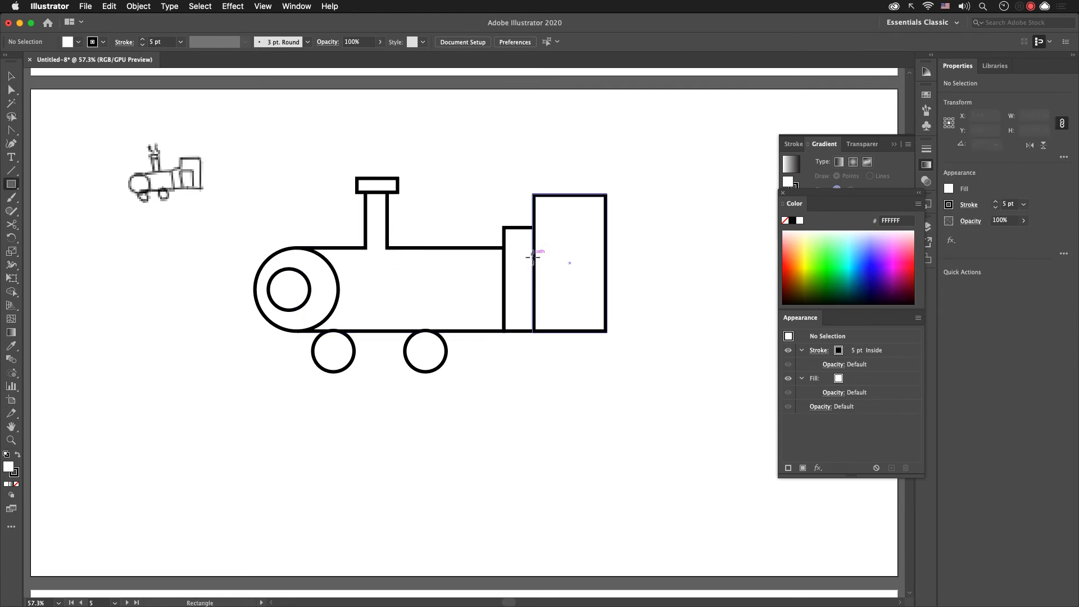
drag(533, 254, 575, 332)
key(v)
click(581, 402)
scroll(585, 427, right, 2)
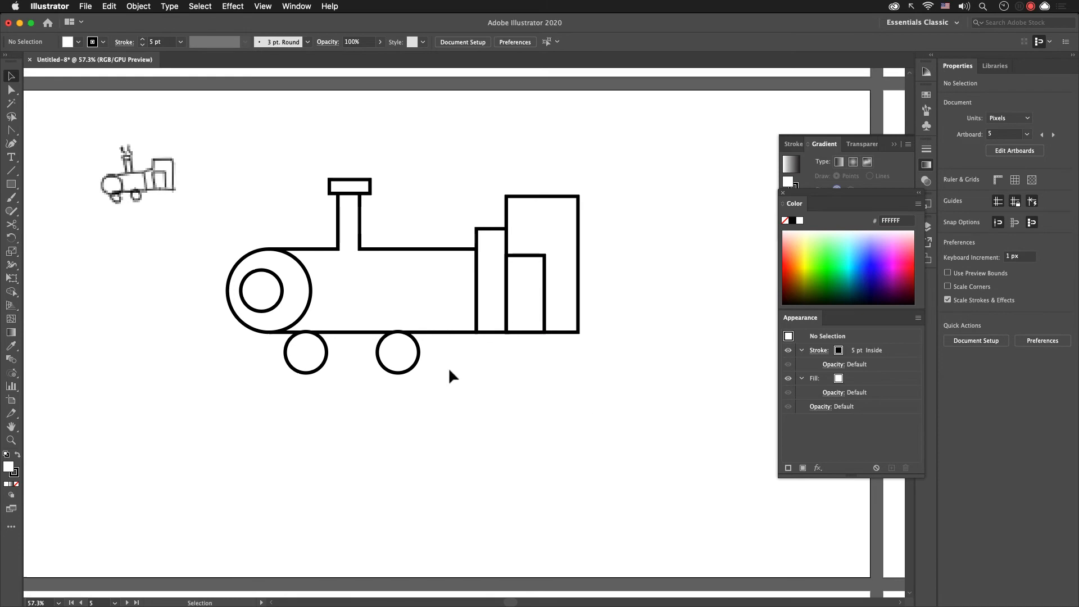
Step: Duplicate the rear wheel to make a third wheel under the cab
drag(414, 360, 530, 353)
click(528, 397)
drag(572, 394, 574, 423)
Step: Select the whole train drawing and move it toward the artboard's lower-left area, making room behind the cab
drag(653, 440, 224, 218)
drag(336, 217, 178, 309)
key(space)
drag(381, 366, 410, 270)
click(489, 311)
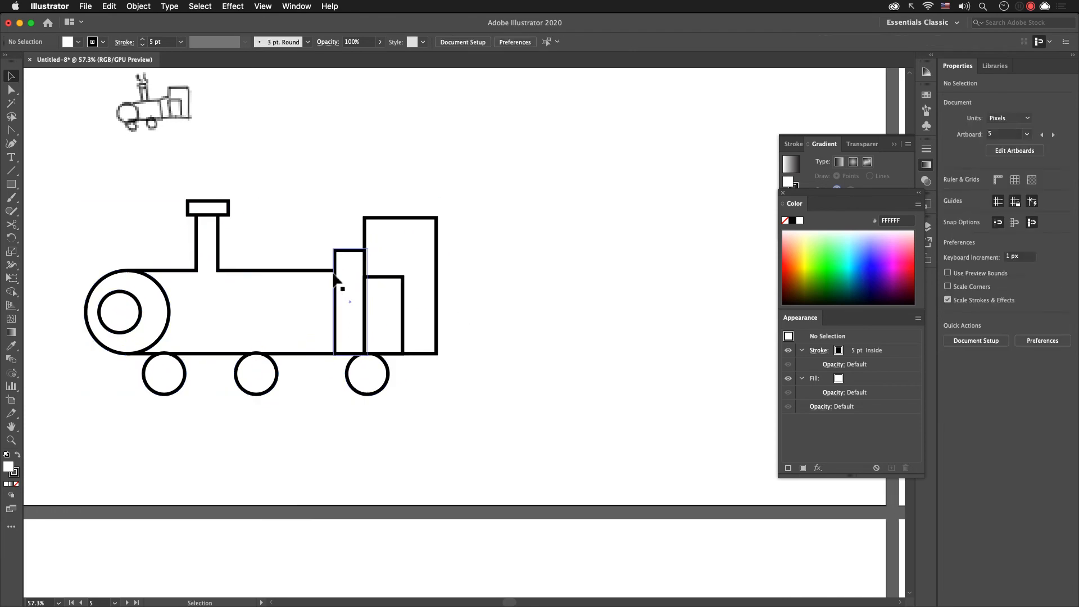
Step: Draw a rectangular wagon body about 333 by 147 px behind the cab, with its base level with the locomotive's
key(m)
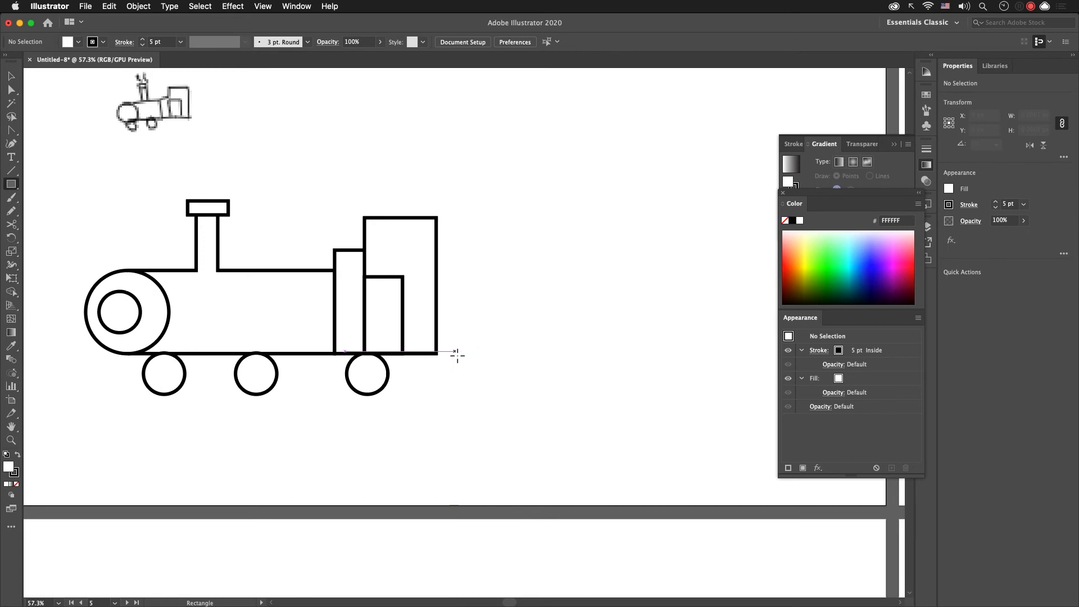
mouse_move(457, 356)
mouse_down()
mouse_move(551, 298)
mouse_move(668, 262)
mouse_up()
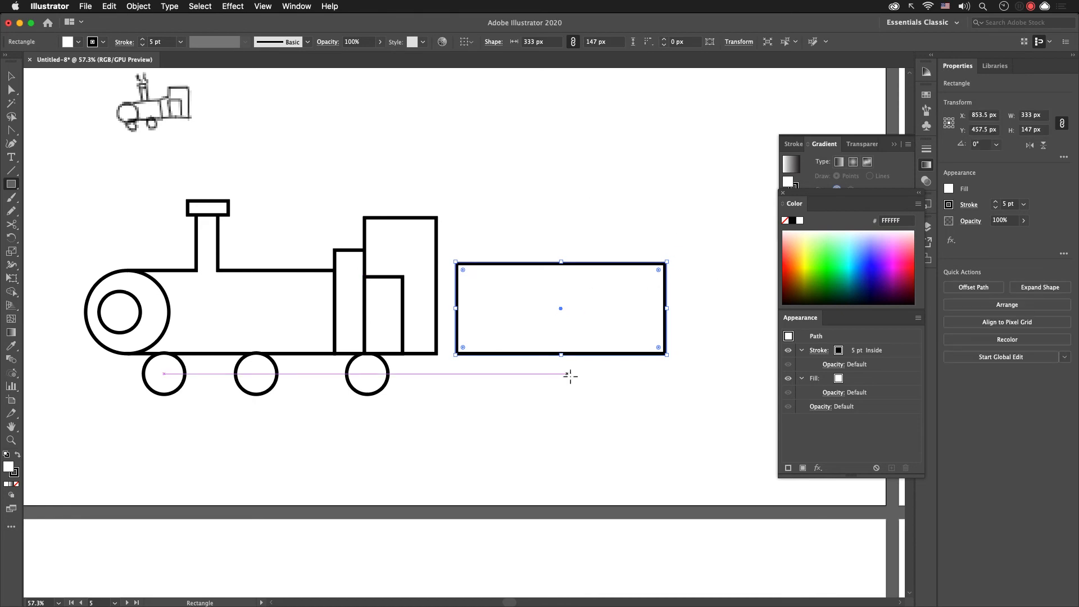
key(v)
click(582, 427)
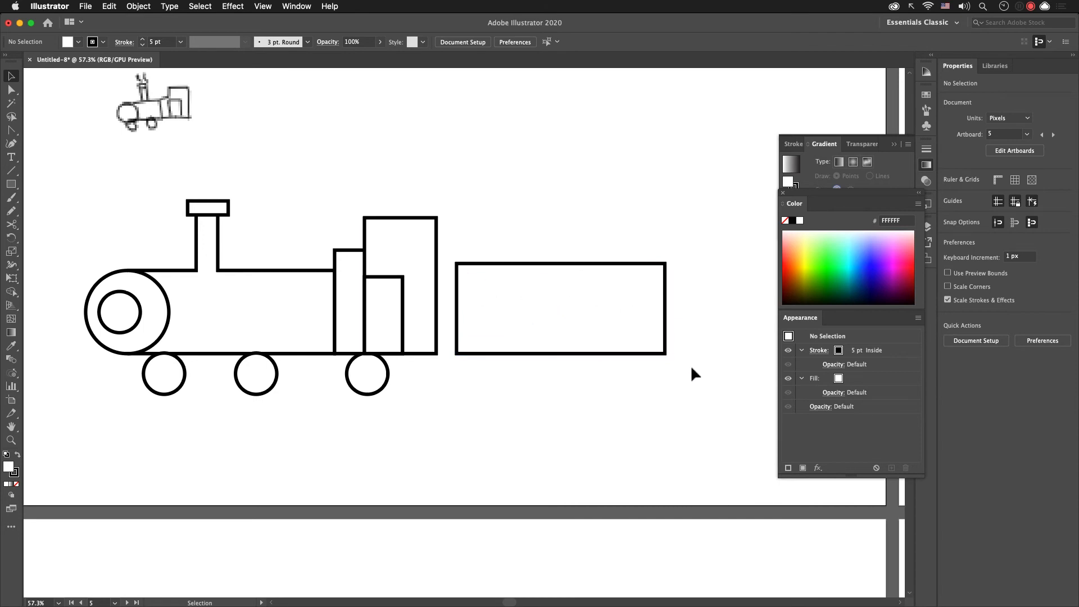
Step: Duplicate the locomotive's wheel to make three evenly spaced wheels under the wagon
drag(390, 384, 656, 379)
mouse_move(605, 420)
mouse_down()
mouse_move(533, 416)
mouse_move(601, 410)
mouse_up()
click(504, 270)
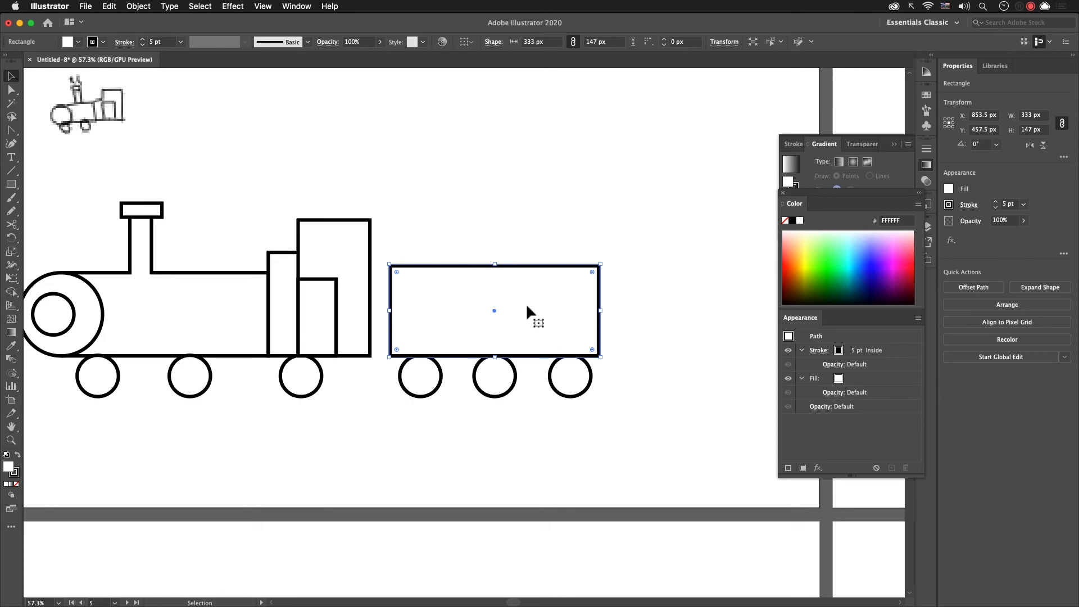
Step: Draw a horizontal line along the wagon's top edge and duplicate it onto the bottom edge
key(super+shift+a)
key(backslash)
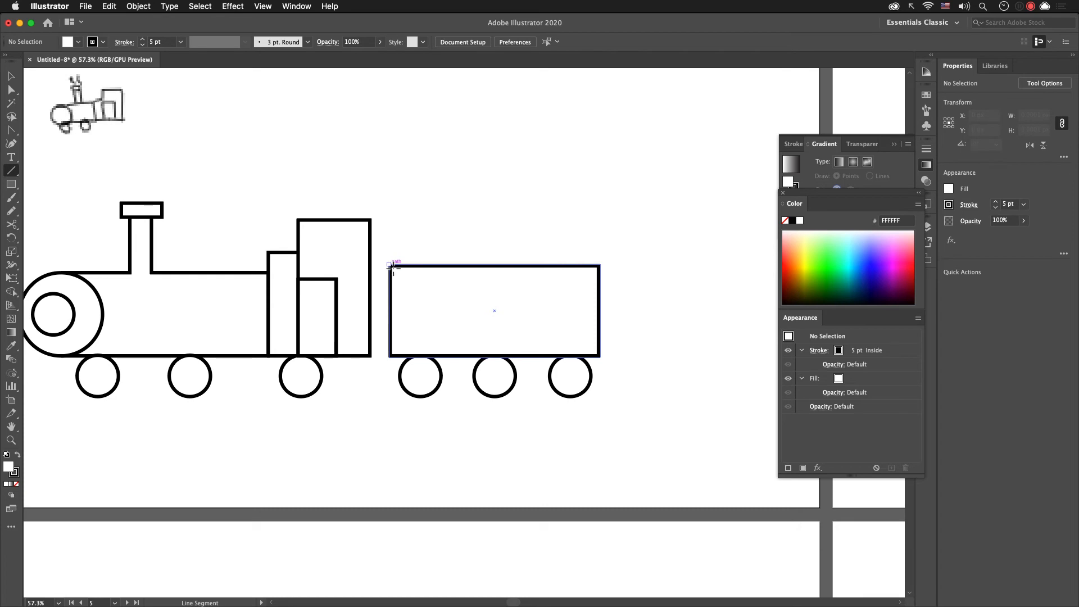
drag(390, 264, 601, 271)
key(v)
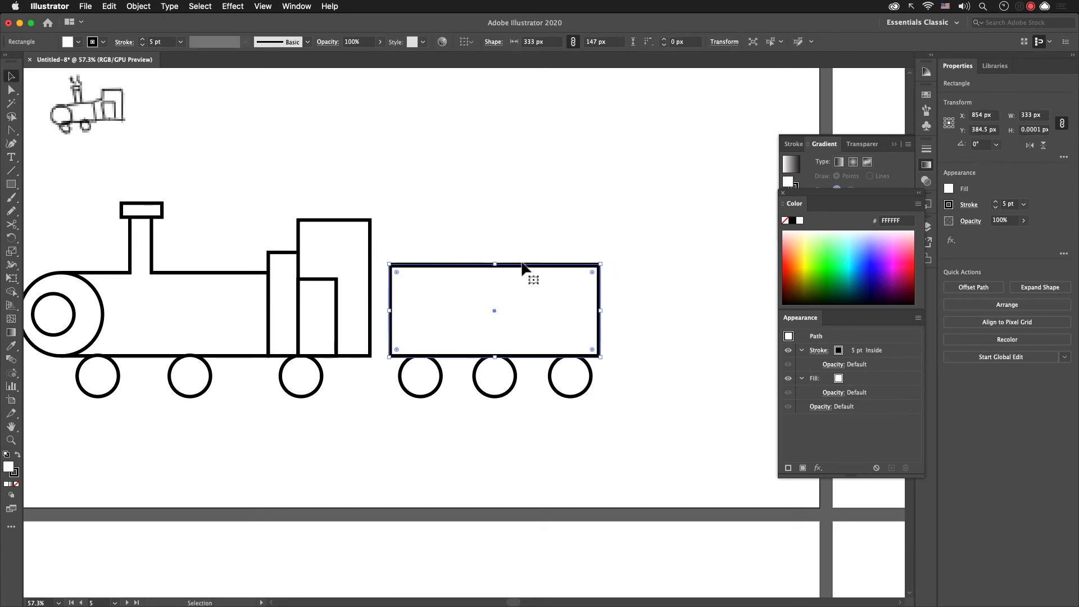
key(super+shift+a)
drag(522, 268, 534, 361)
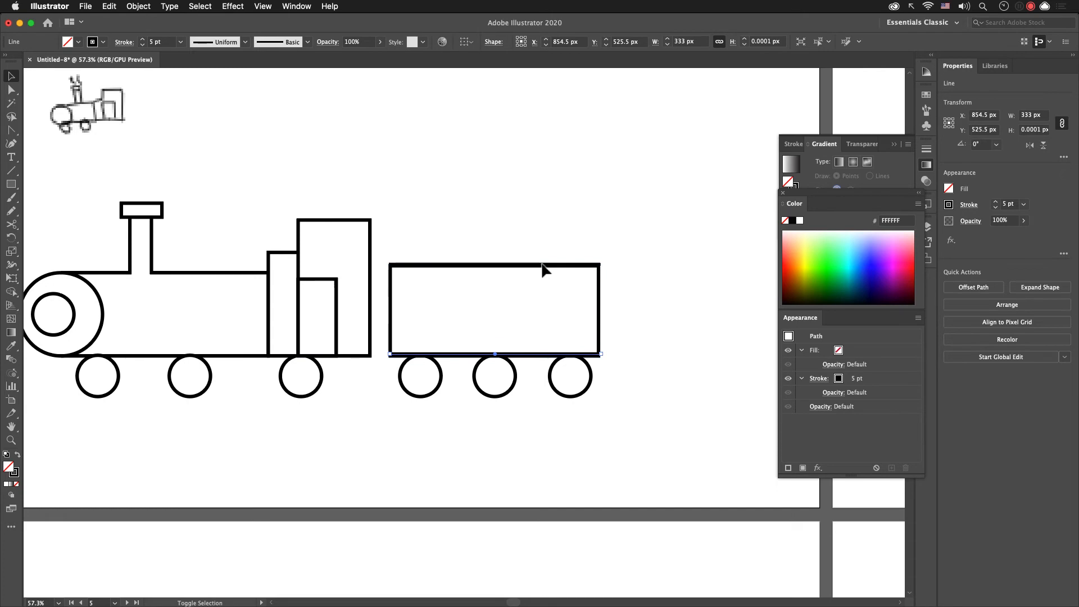
Step: Blend the wagon's top and bottom lines together
shift+click(544, 267)
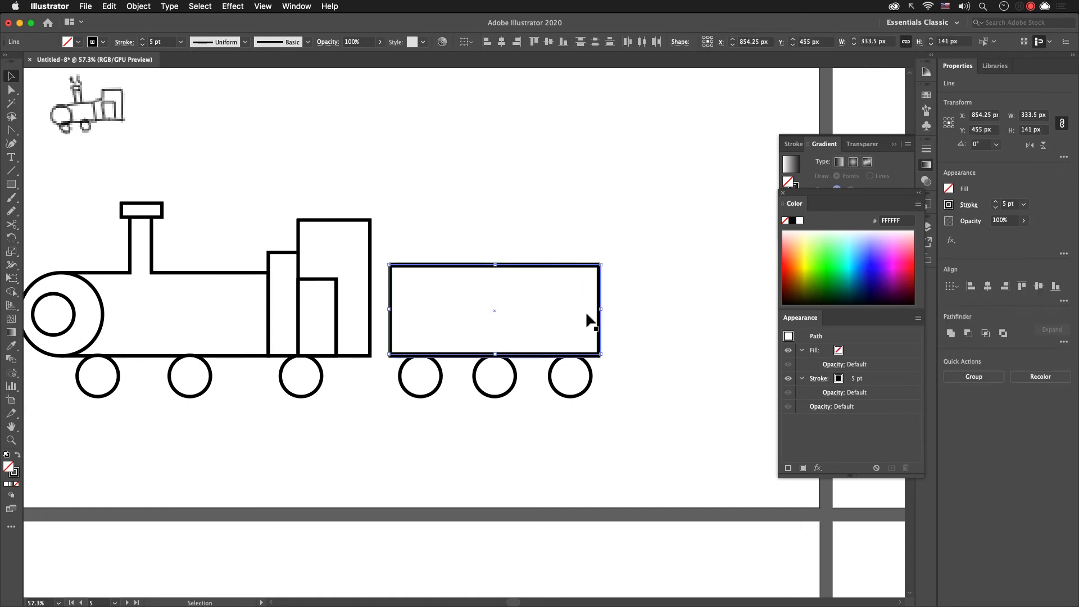
key(super+alt+b)
key(w)
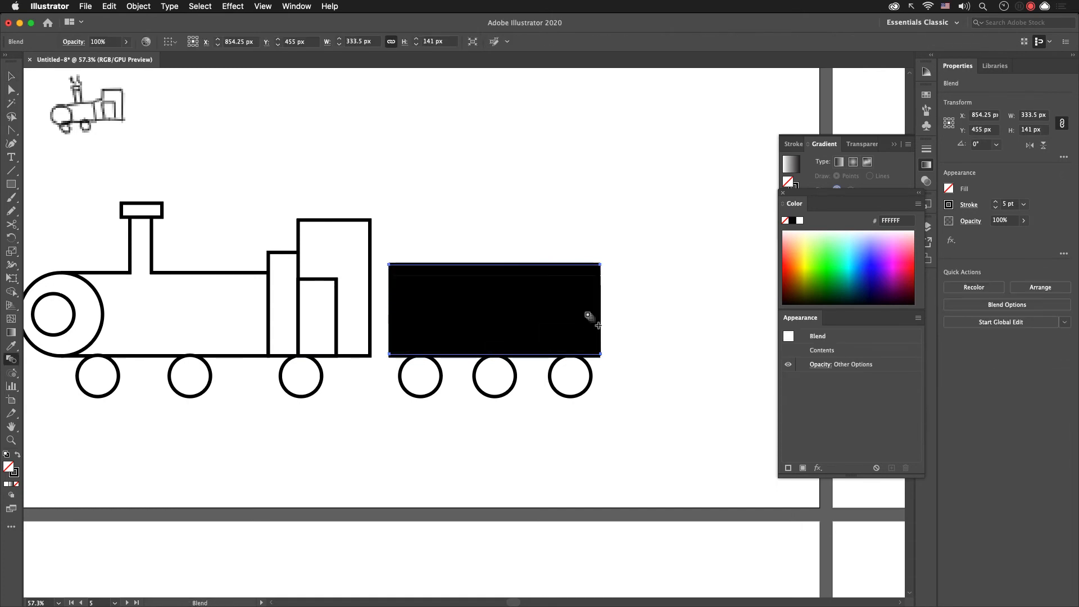
Step: Set the wagon blend's spacing to Specified Steps with 6 steps to make evenly spaced planks
key(Return)
click(127, 95)
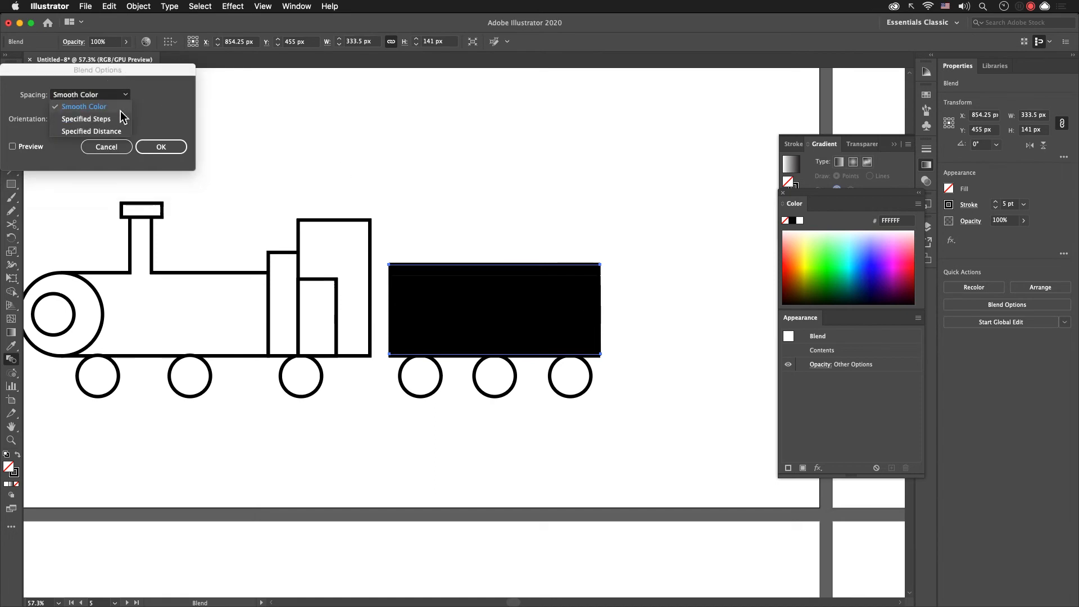
click(90, 119)
text(3)
key(Tab)
click(31, 146)
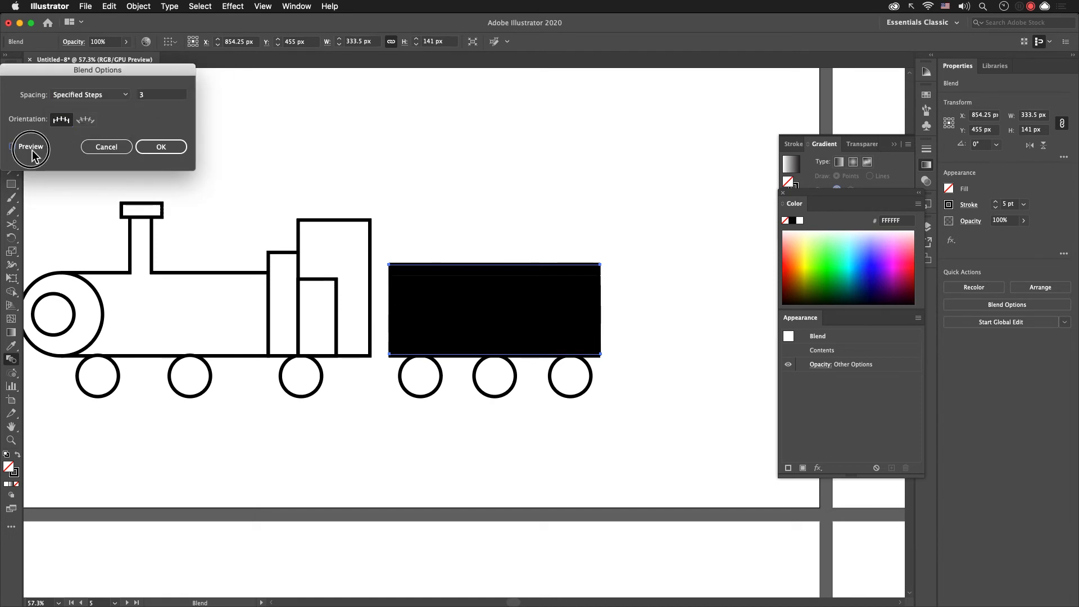
click(174, 94)
key(Up)
key(Up)
key(Up)
key(Up)
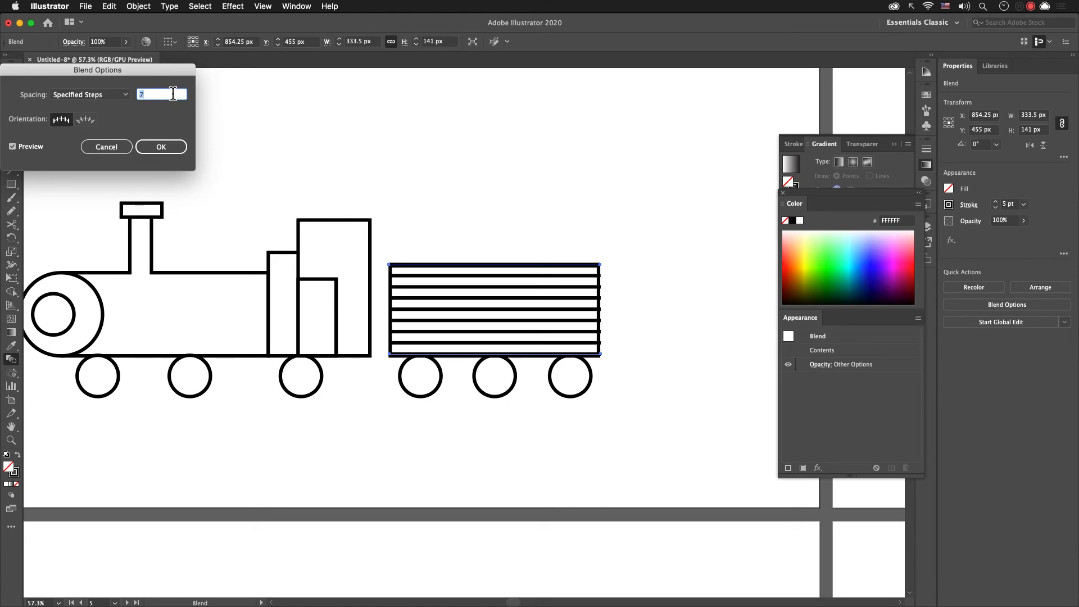
key(Down)
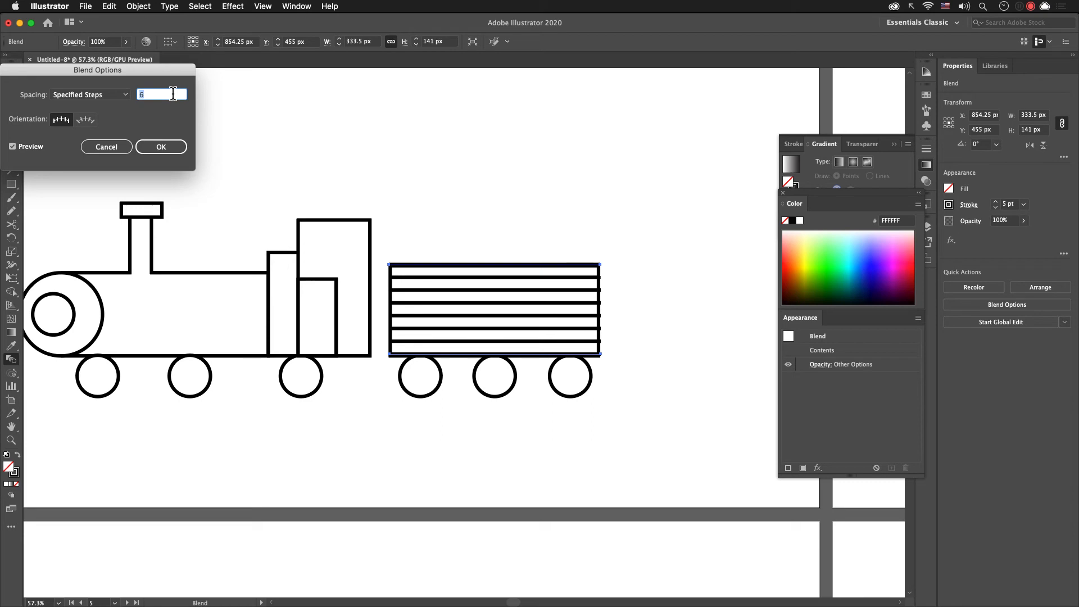
click(161, 147)
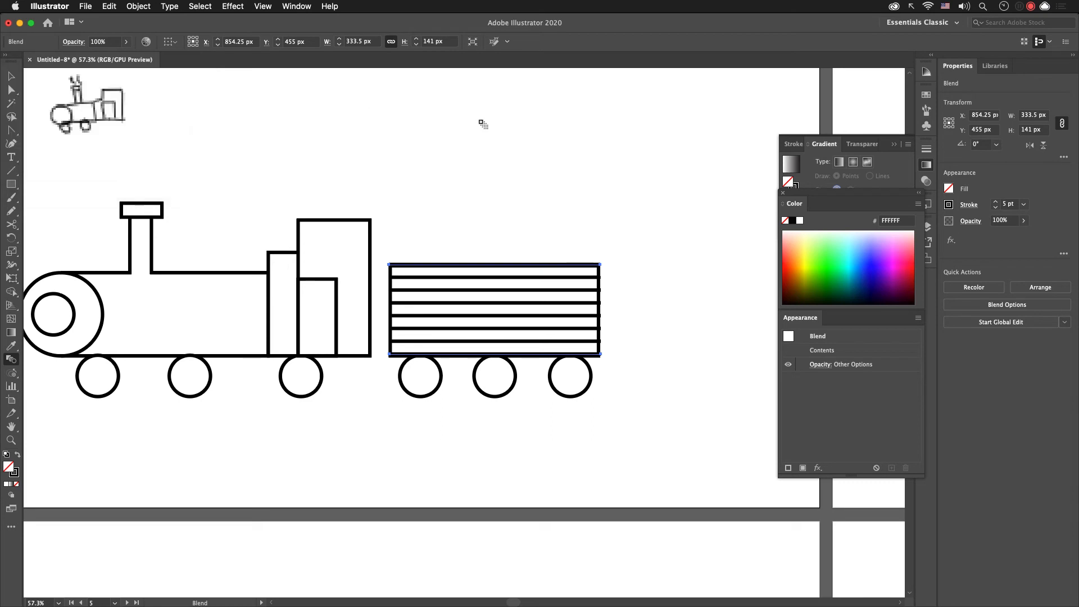
click(529, 196)
drag(555, 231, 507, 197)
click(493, 327)
click(598, 287)
drag(597, 287, 667, 284)
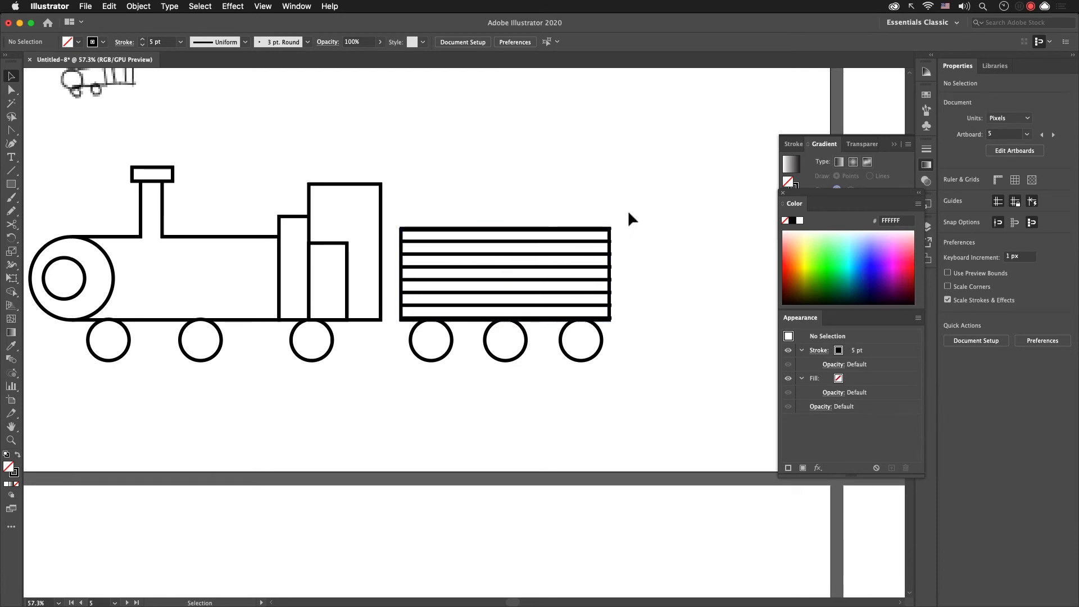
drag(468, 241, 545, 251)
Step: Select all the locomotive shapes except the wheels and Live Paint the cab blue, 0079D1
click(405, 206)
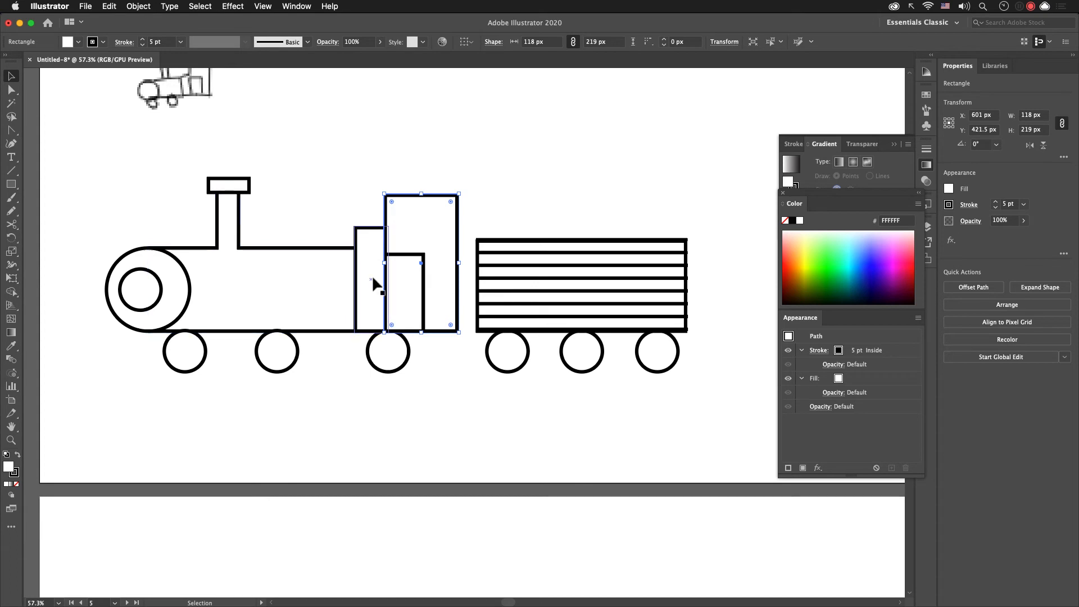
drag(108, 172, 456, 321)
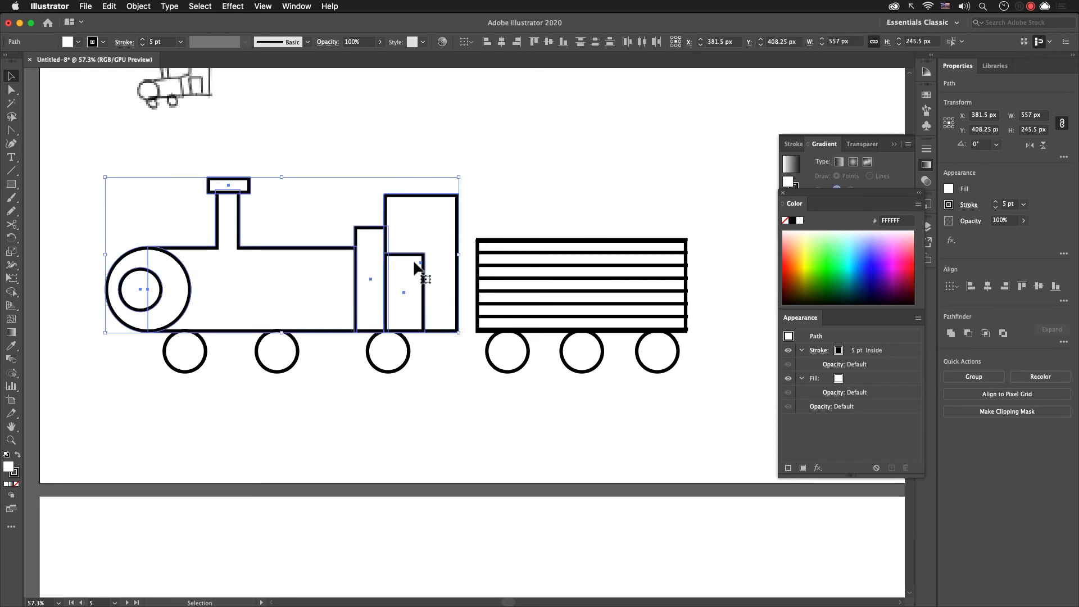
key(k)
click(811, 269)
click(853, 263)
click(858, 271)
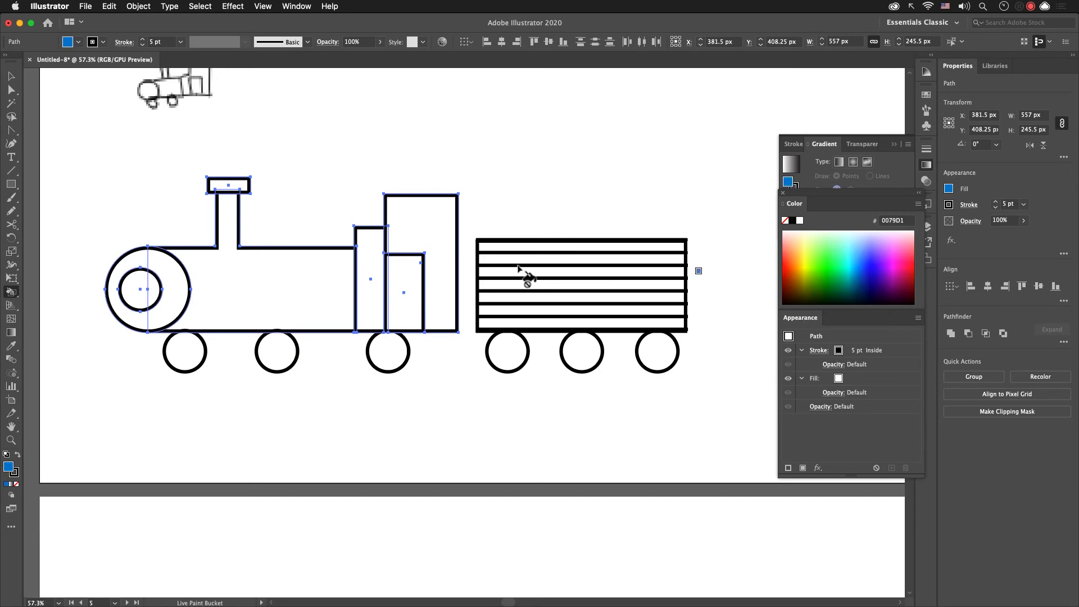
click(428, 240)
click(644, 334)
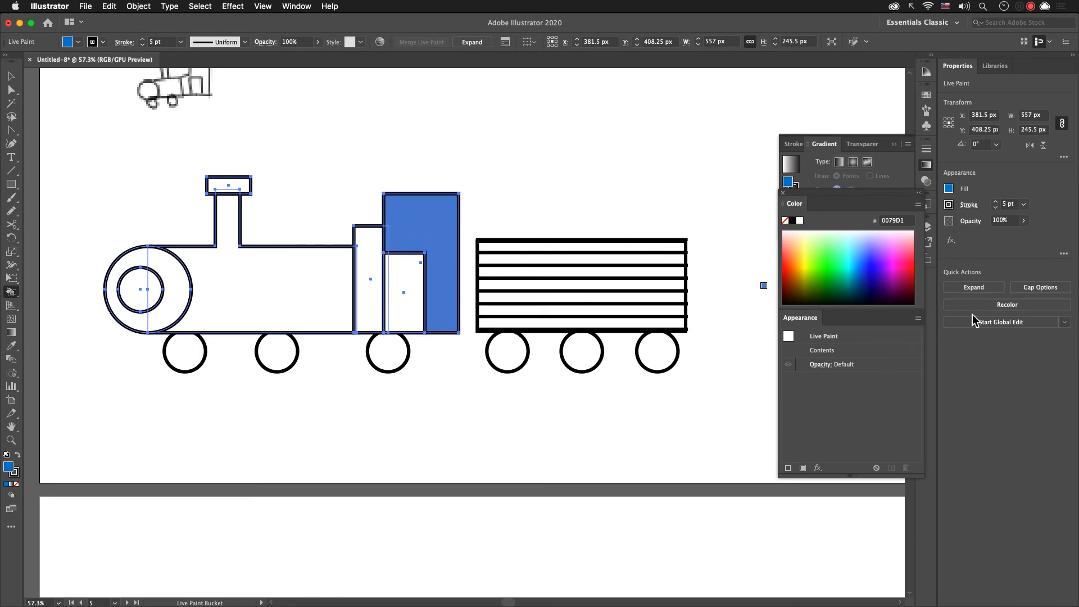
Step: Live Paint the boiler with its chimney and the narrow section before the cab purple, C51AFF
click(888, 267)
click(372, 304)
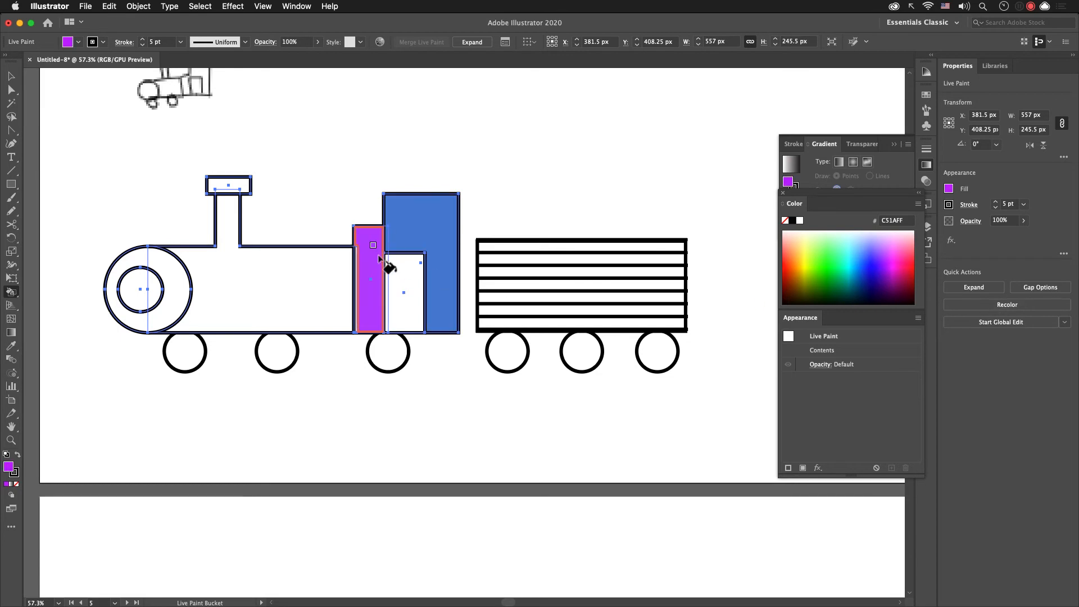
click(348, 307)
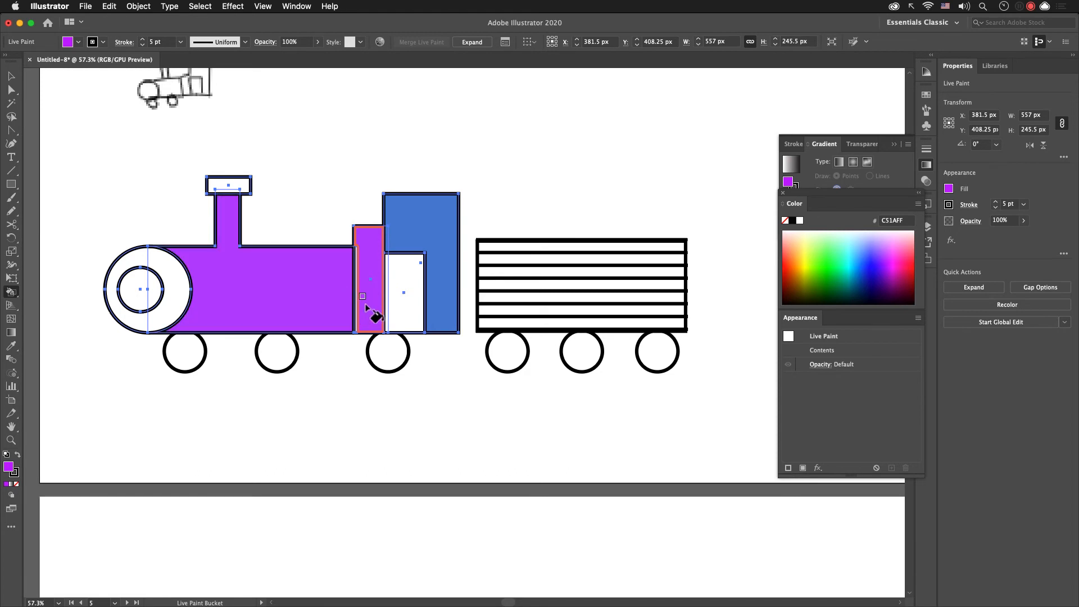
click(354, 274)
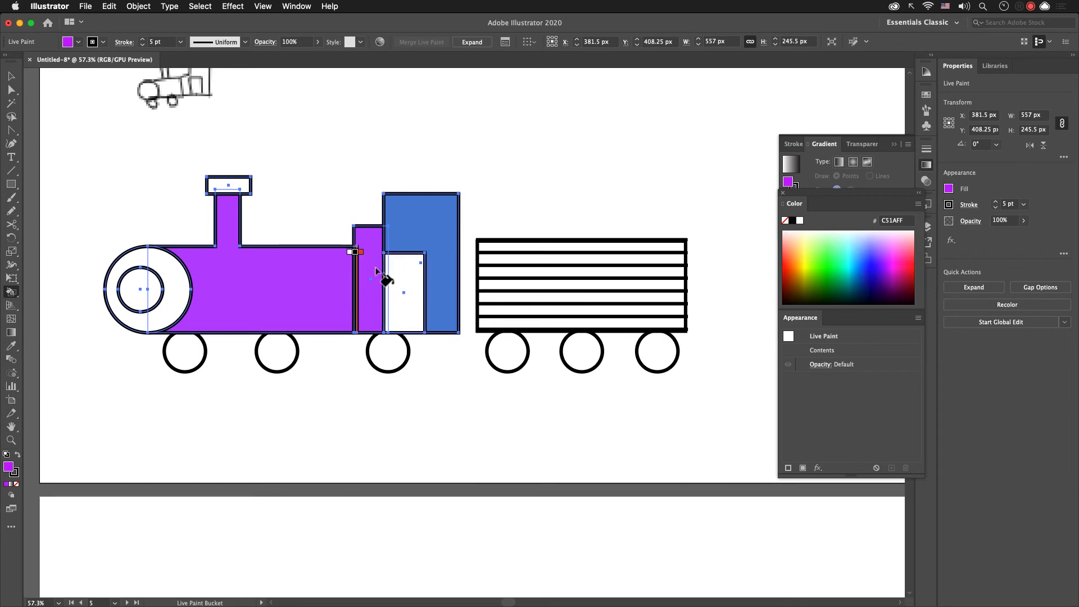
Step: Live Paint the cab door magenta, F700D0, and the chimney cap light yellow
click(899, 271)
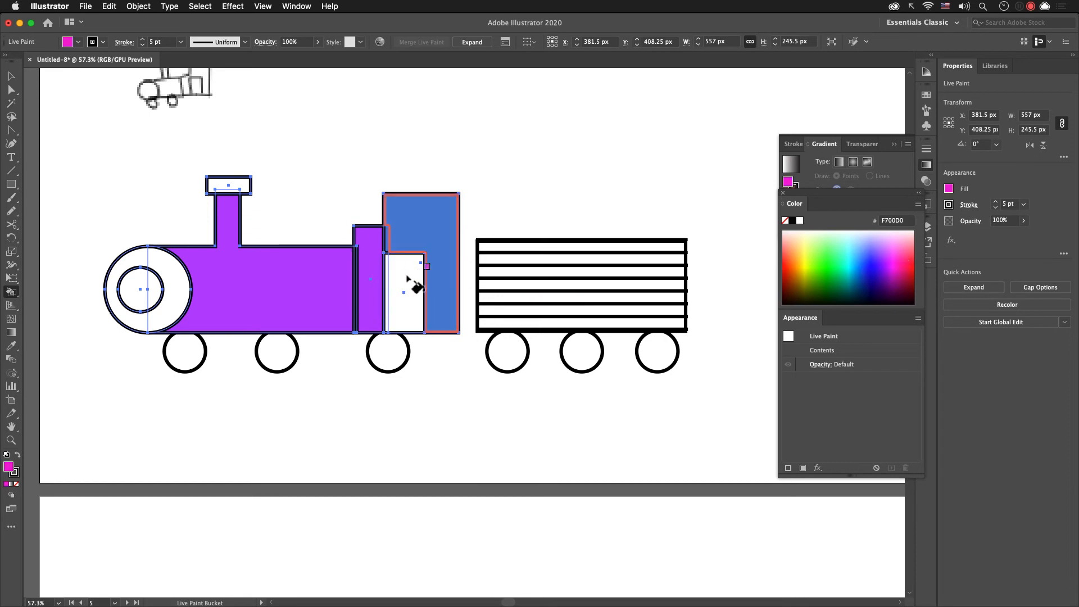
click(403, 280)
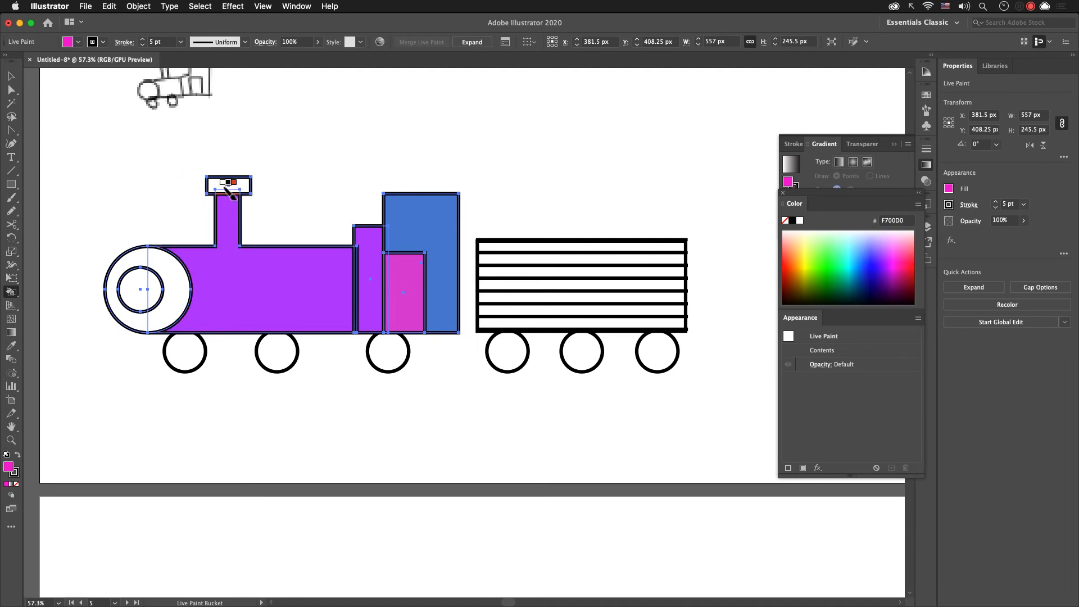
drag(851, 261, 815, 244)
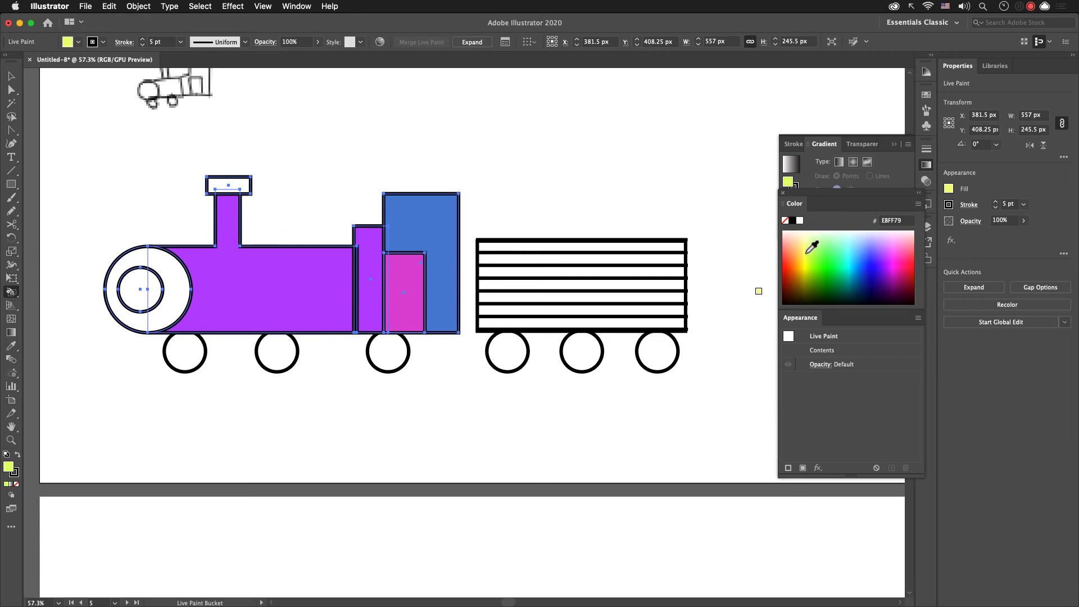
click(229, 191)
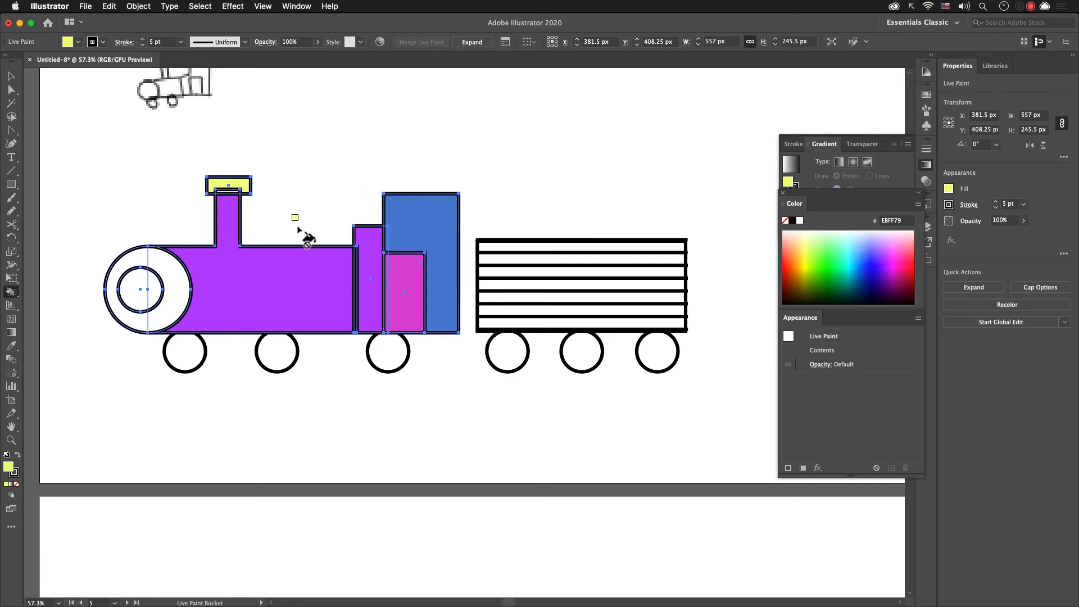
Step: Isolate the Live Paint group, adjust the chimney's top edge so it no longer overlaps the yellow cap, and exit isolation
key(v)
click(257, 203)
double_click(248, 189)
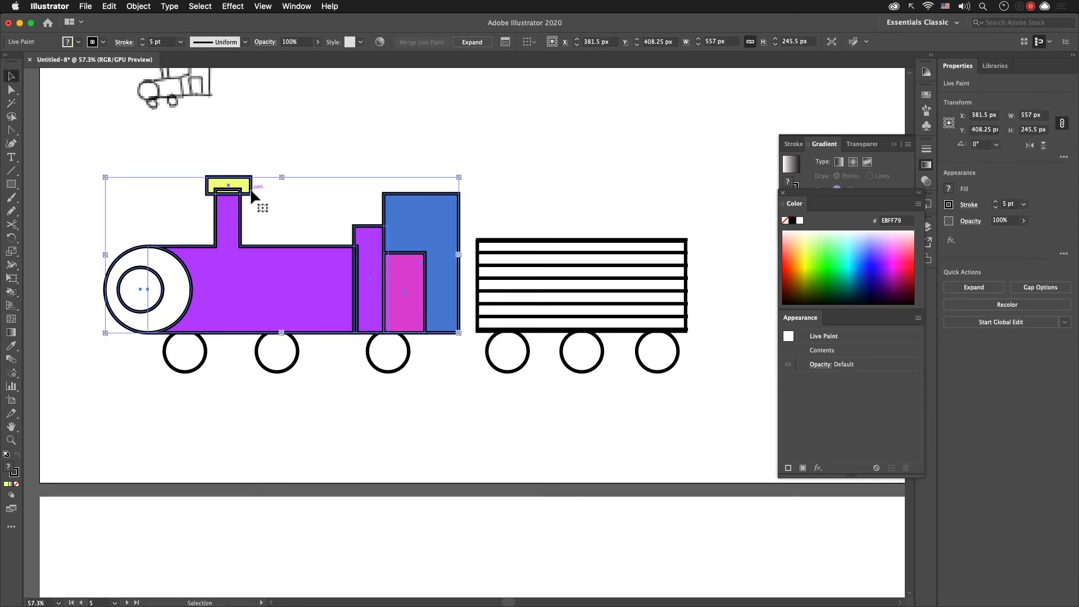
click(249, 190)
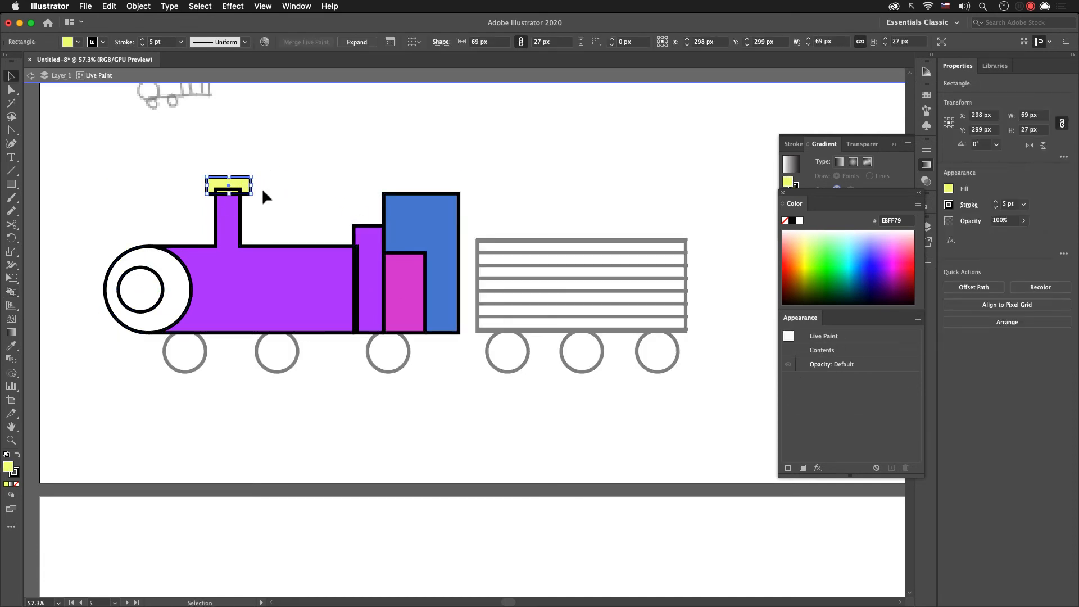
click(240, 206)
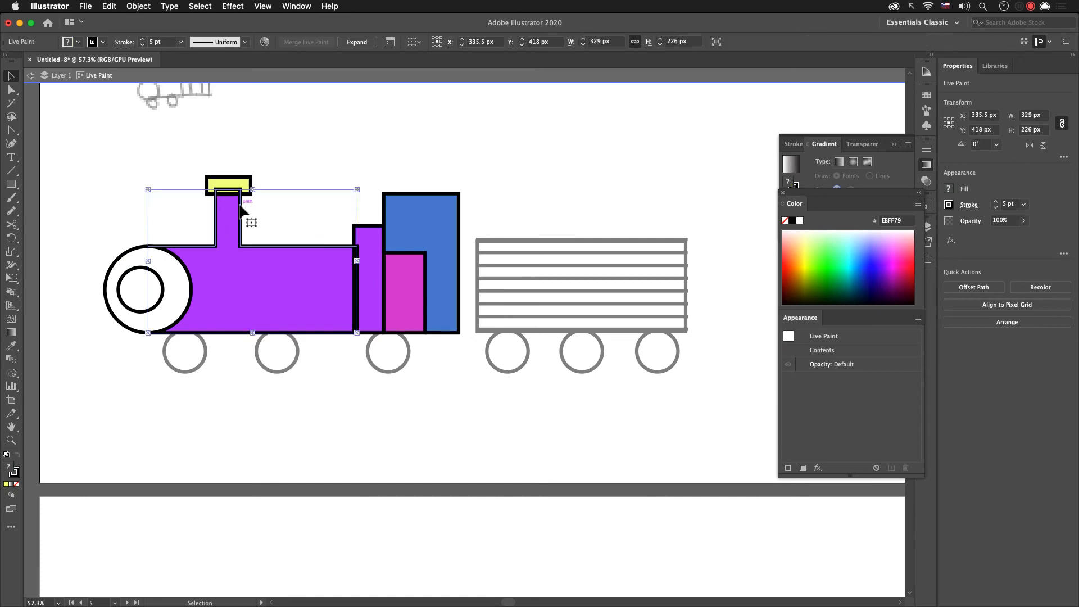
key(a)
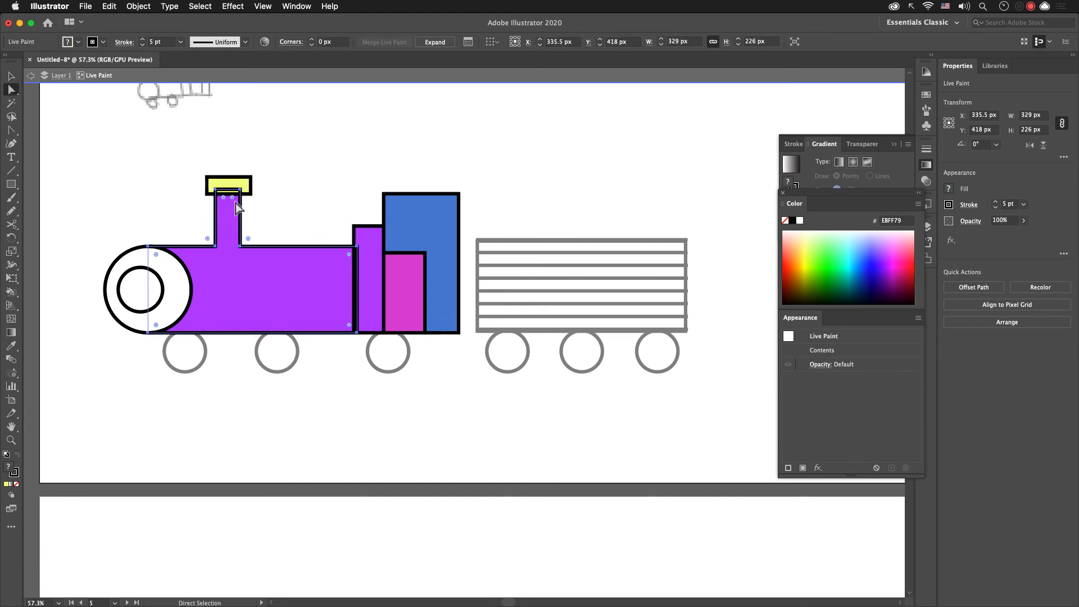
click(215, 190)
click(243, 195)
drag(242, 195, 241, 193)
click(289, 180)
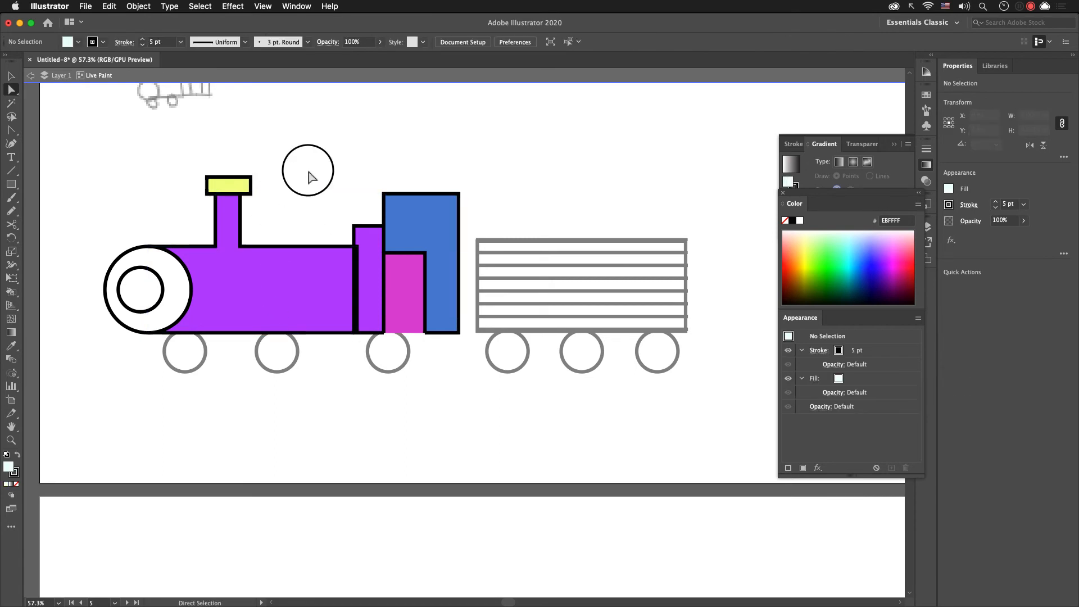
double_click(312, 178)
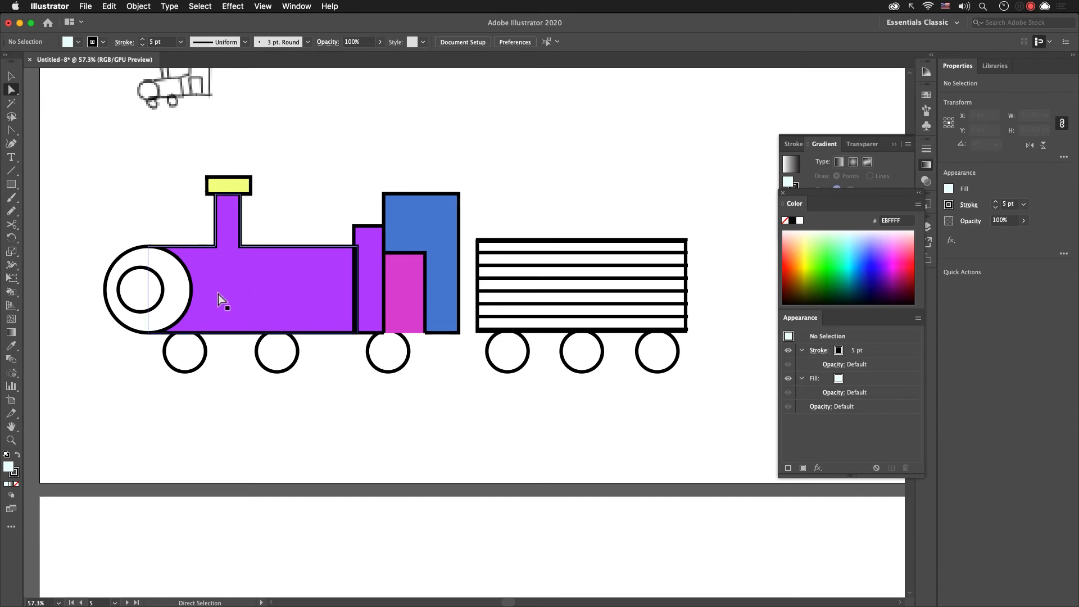
click(174, 303)
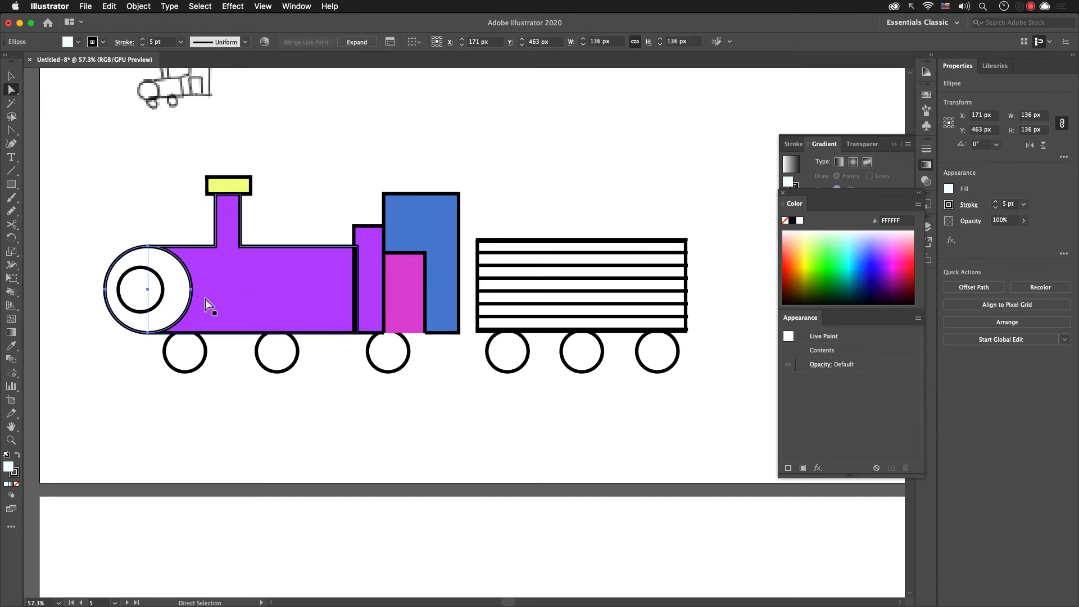
key(v)
click(145, 281)
drag(159, 273, 230, 295)
key(cmd+z)
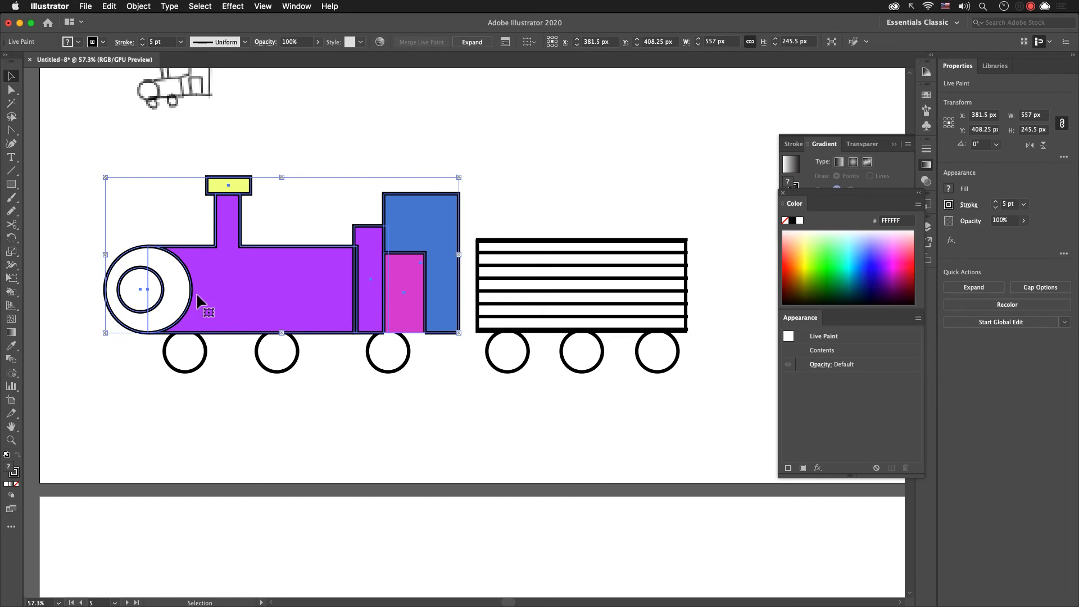
Step: Live Paint both halves of the front circle's outer ring pink, FF31DE
key(k)
click(900, 271)
click(128, 264)
click(180, 272)
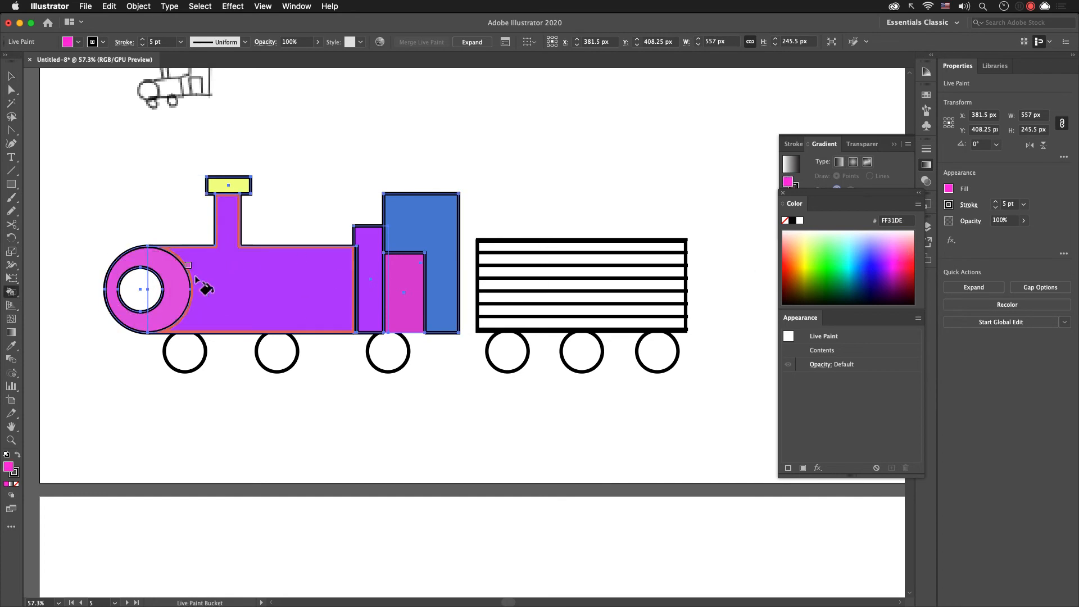
Step: Live Paint both halves of the front circle's outer ring light blue, 8CECFF, and its inner circle pale yellow, FFF181
click(850, 244)
click(154, 273)
click(127, 270)
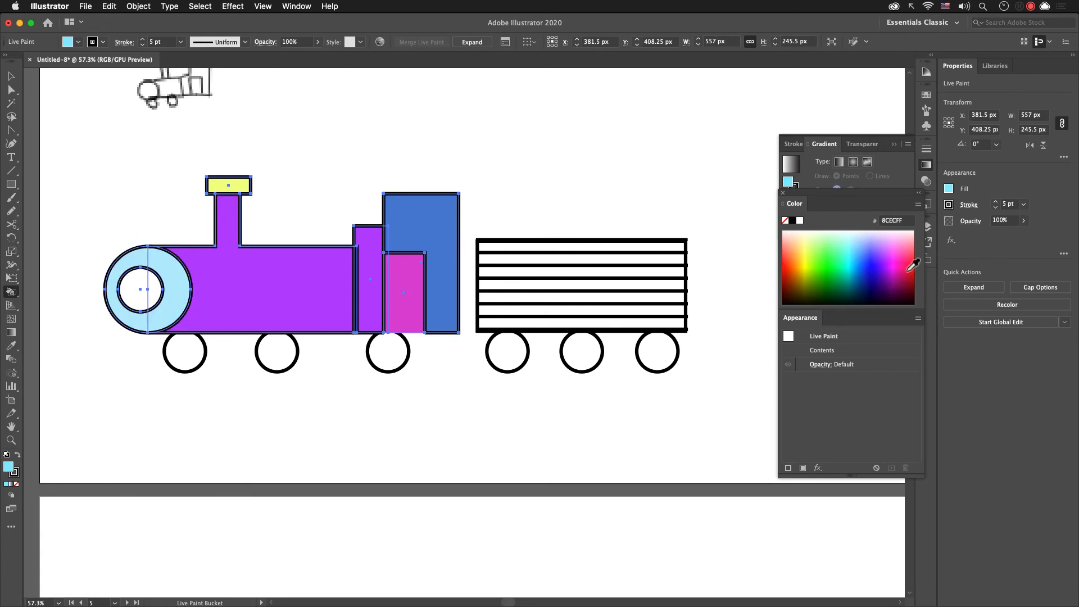
click(810, 242)
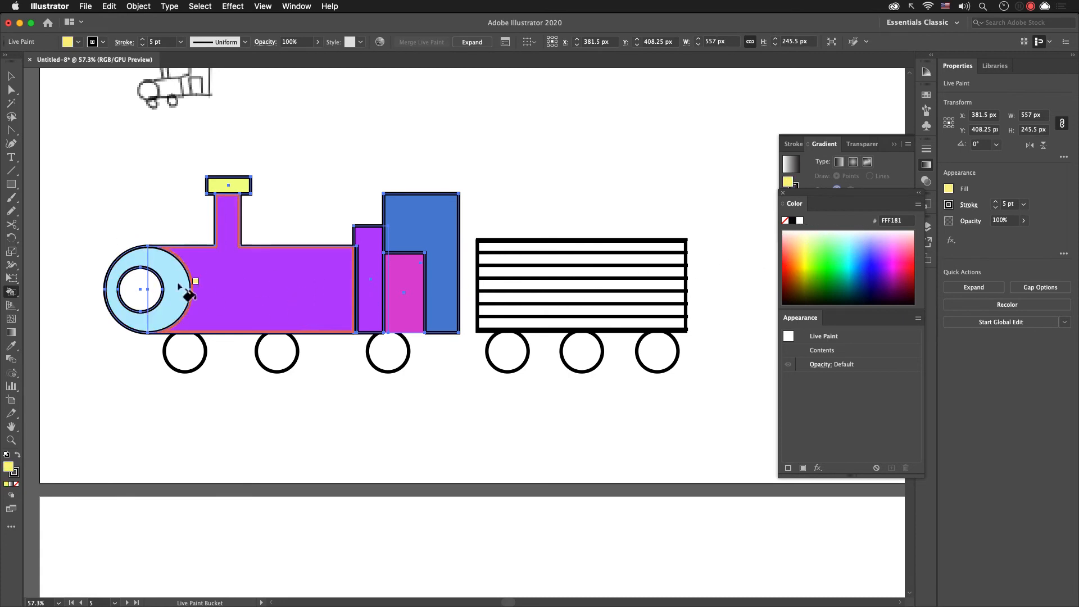
click(140, 286)
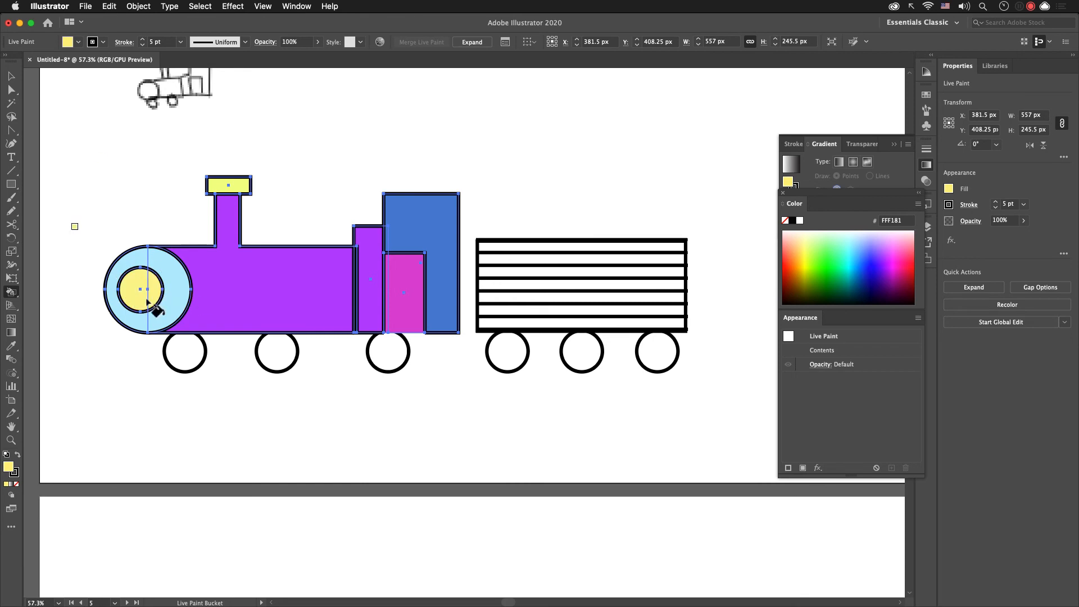
Step: Move the locomotive's three wheels down slightly so they sit just below the body's bottom edge
key(v)
drag(187, 357, 190, 373)
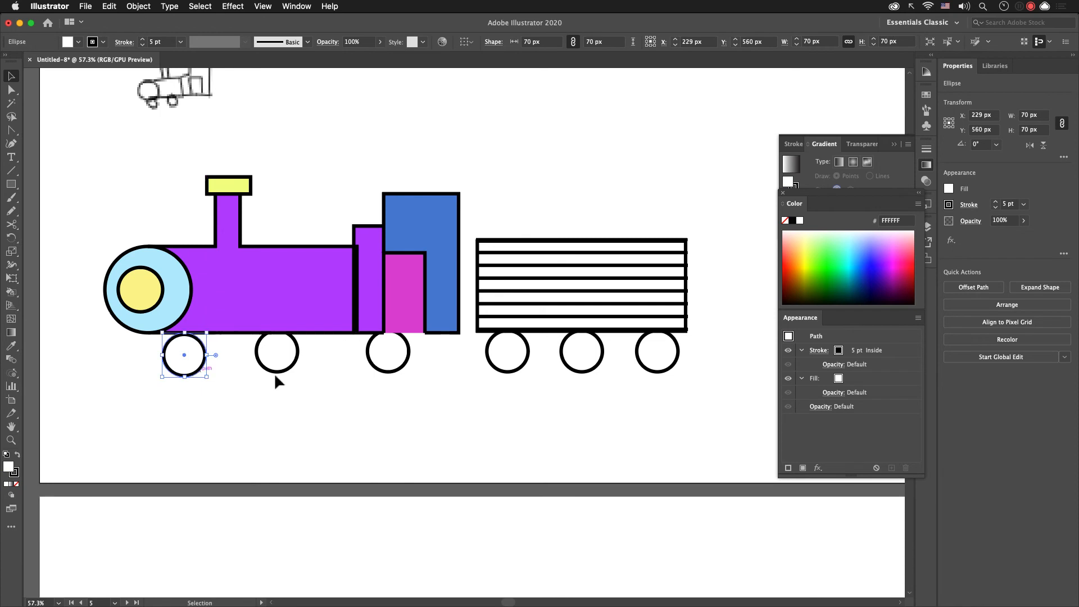
click(401, 371)
mouse_move(393, 364)
mouse_down()
mouse_move(402, 368)
mouse_move(390, 363)
mouse_up()
click(448, 364)
click(420, 336)
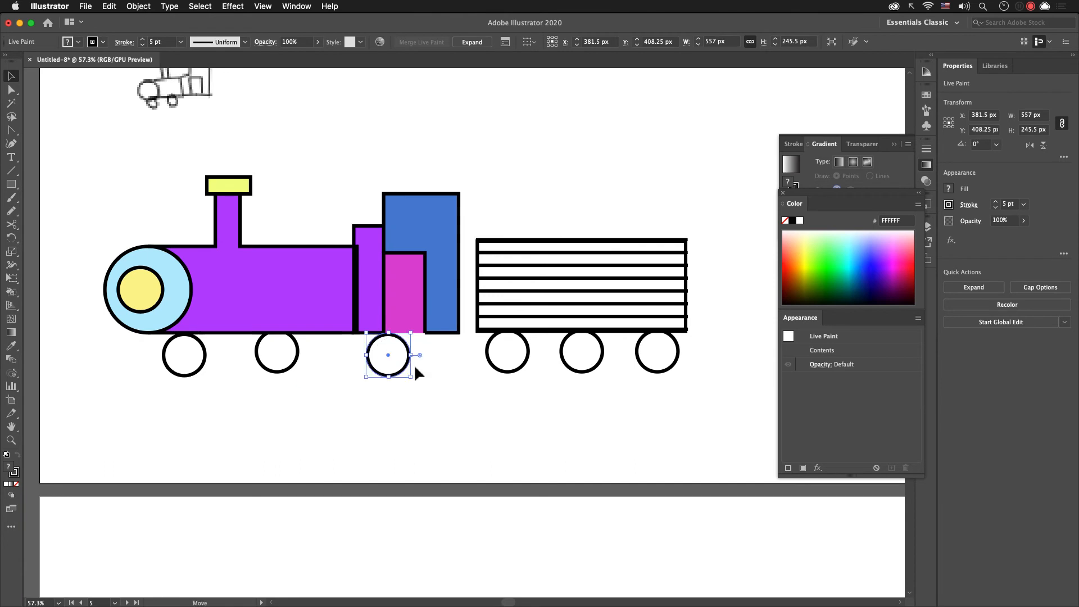
click(315, 373)
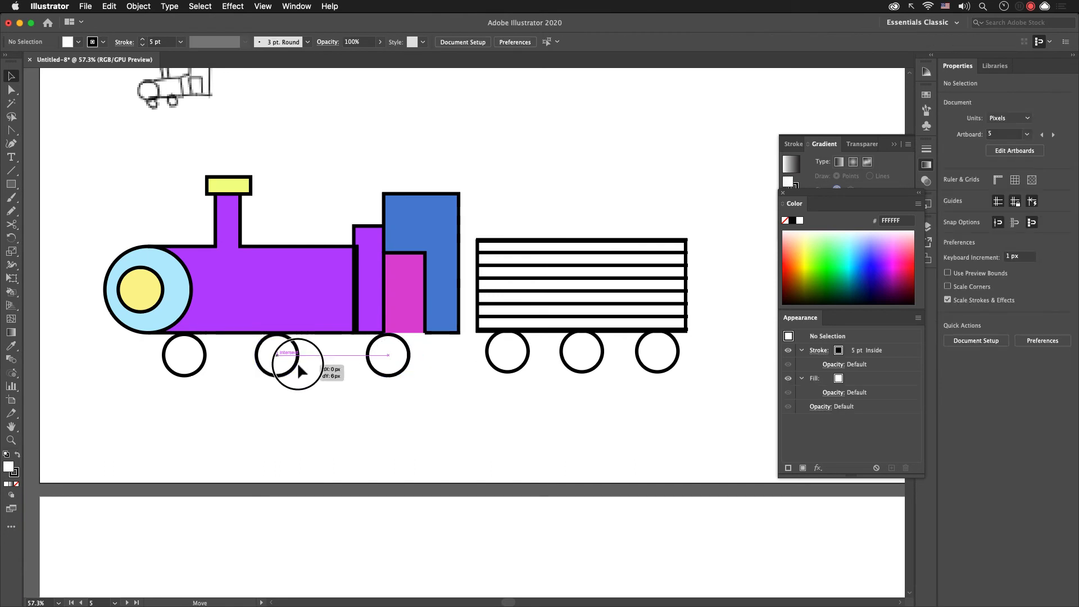
click(399, 375)
Step: Select all six wheels of the locomotive and wagon and align them along their bottom edges
drag(185, 400, 756, 370)
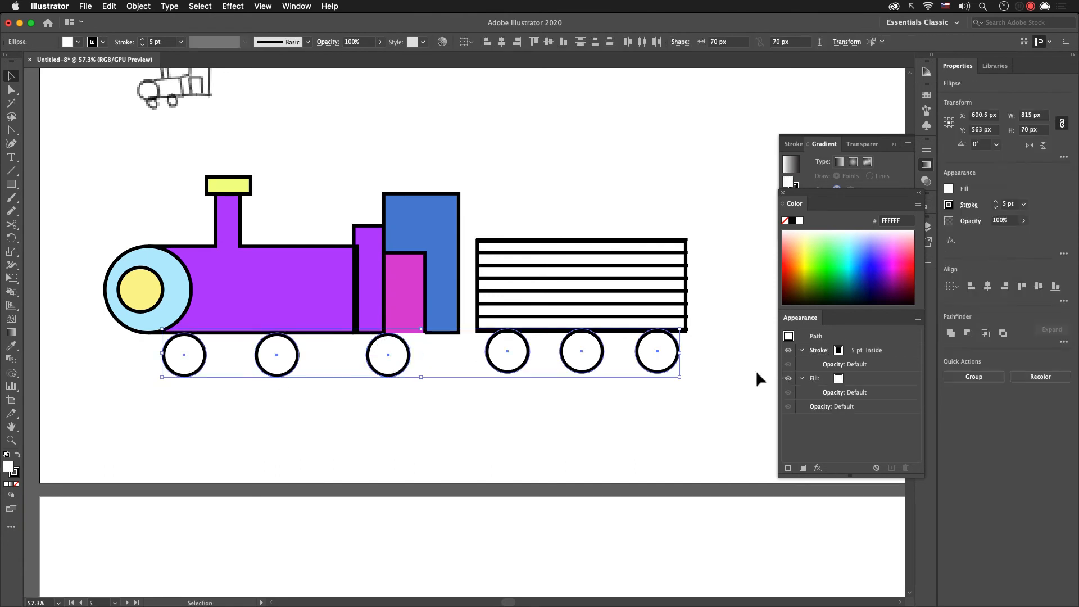
drag(693, 407, 152, 350)
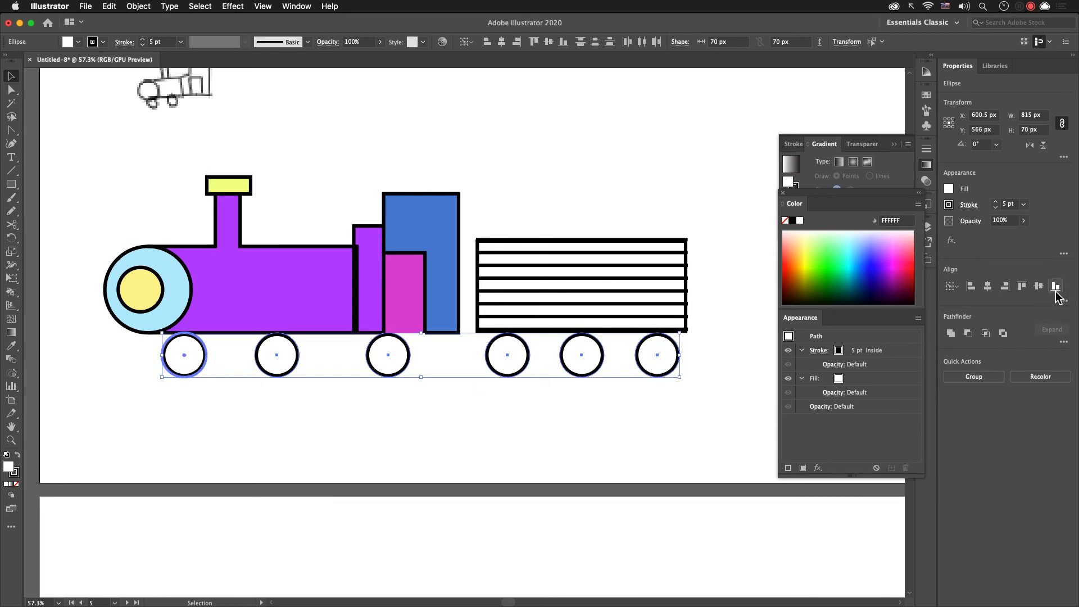
click(619, 427)
Step: Fill all six wheels with light mint green
drag(148, 391, 724, 356)
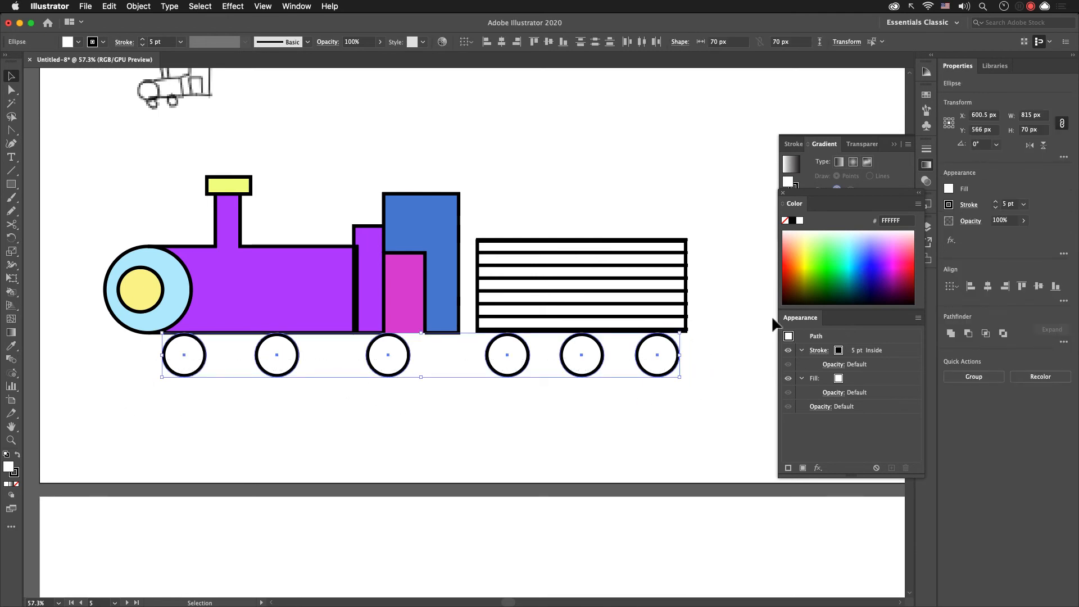
drag(838, 275, 842, 252)
click(511, 428)
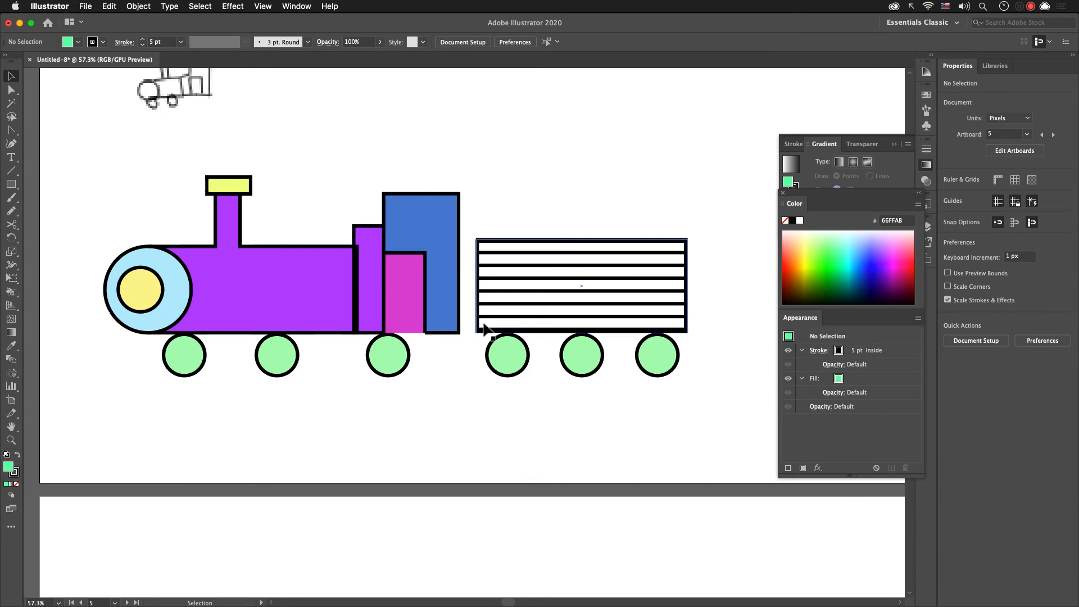
Step: Draw a 27 by 19 px coupling rectangle between the cab and the wagon, with mint green fill and no stroke
key(m)
drag(475, 318, 476, 323)
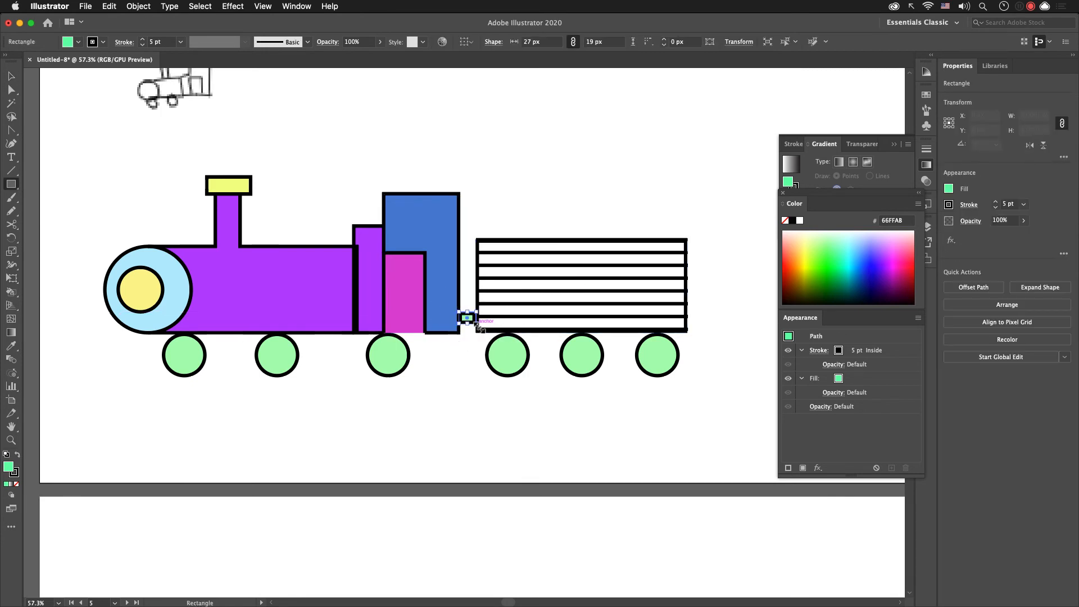
key(shift+x)
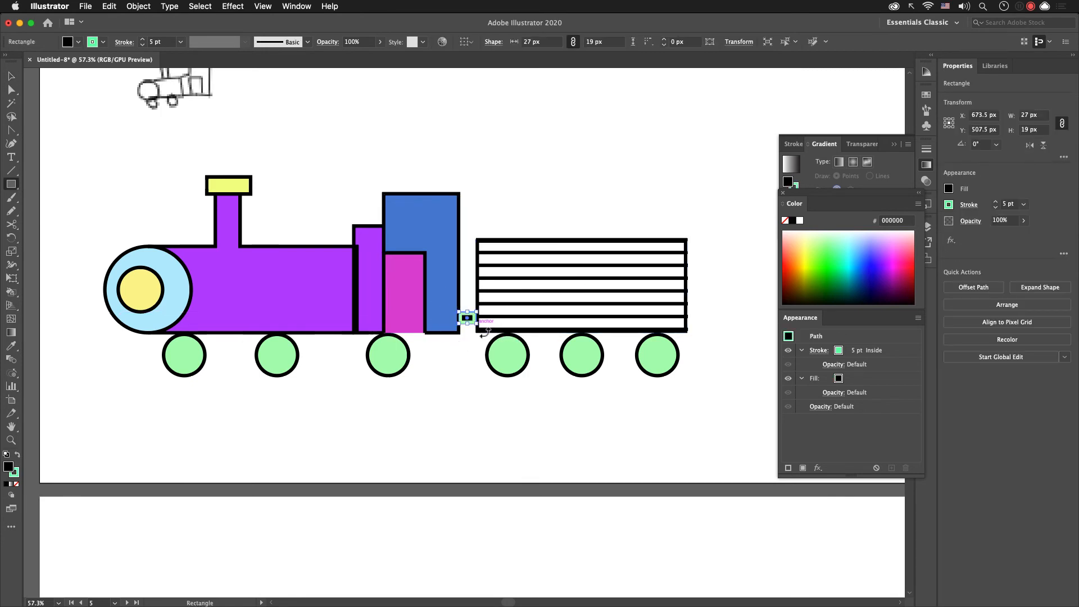
click(16, 482)
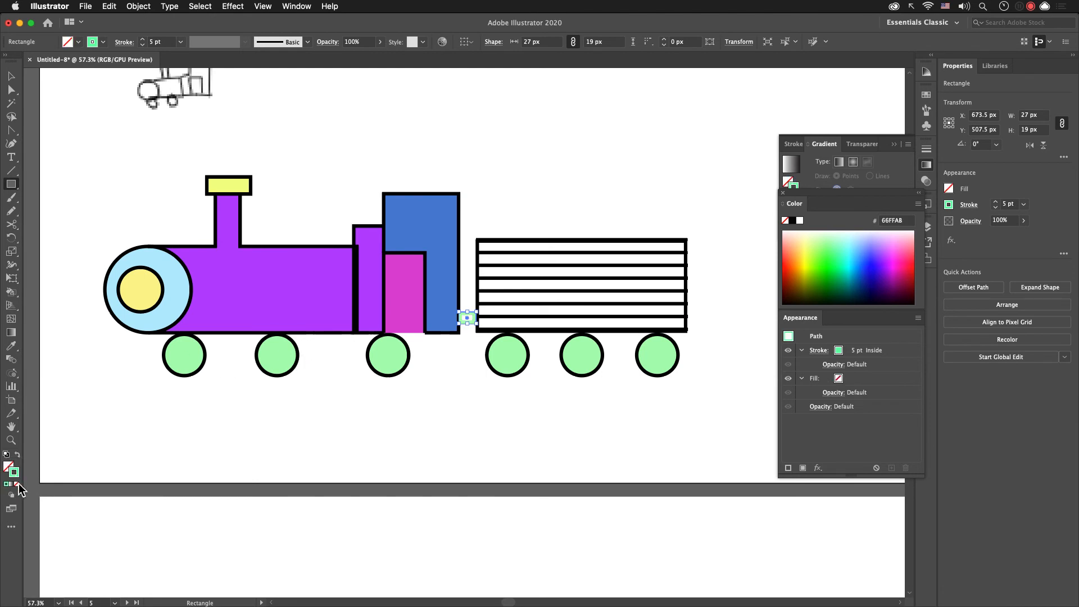
key(shift+x)
key(c)
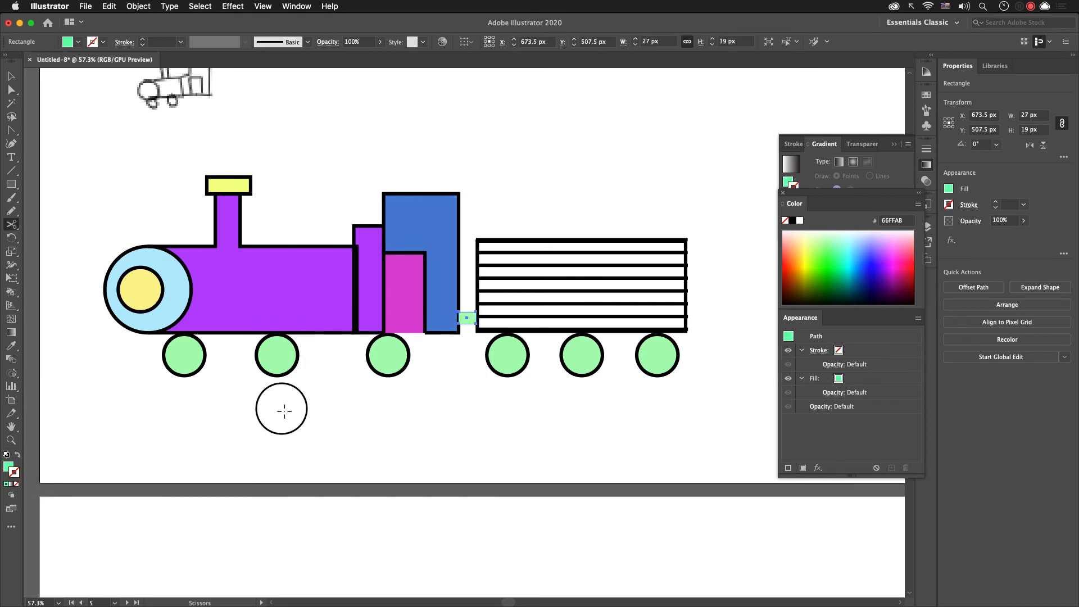
click(393, 393)
click(646, 330)
key(v)
click(426, 400)
Step: Isolate the boiler shape in the Live Paint group, narrow it to 324 px to meet the section before the cab, and exit isolation
drag(496, 418, 517, 538)
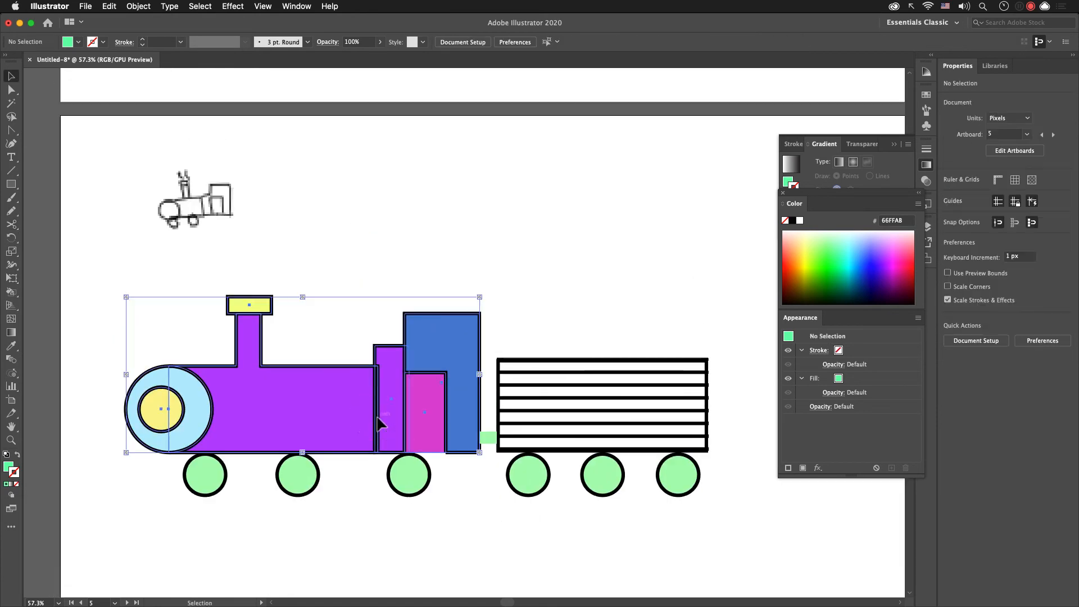
click(376, 420)
double_click(378, 418)
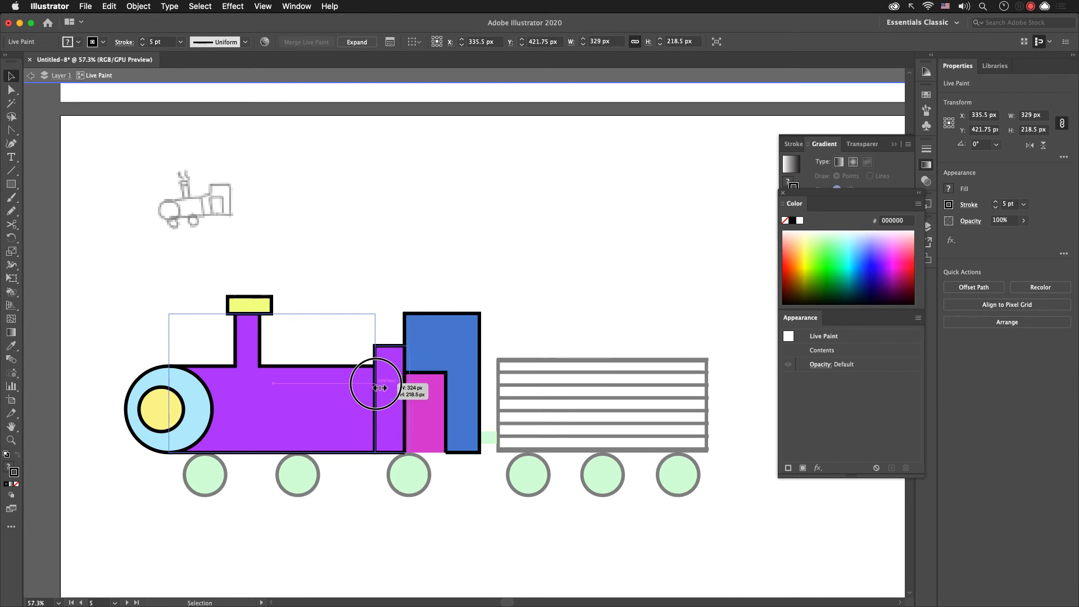
double_click(376, 232)
drag(447, 253, 427, 173)
Step: Fill the wagon's rectangle with lime green, 9DFF5F, and swap fill and stroke so its outline is white
click(574, 279)
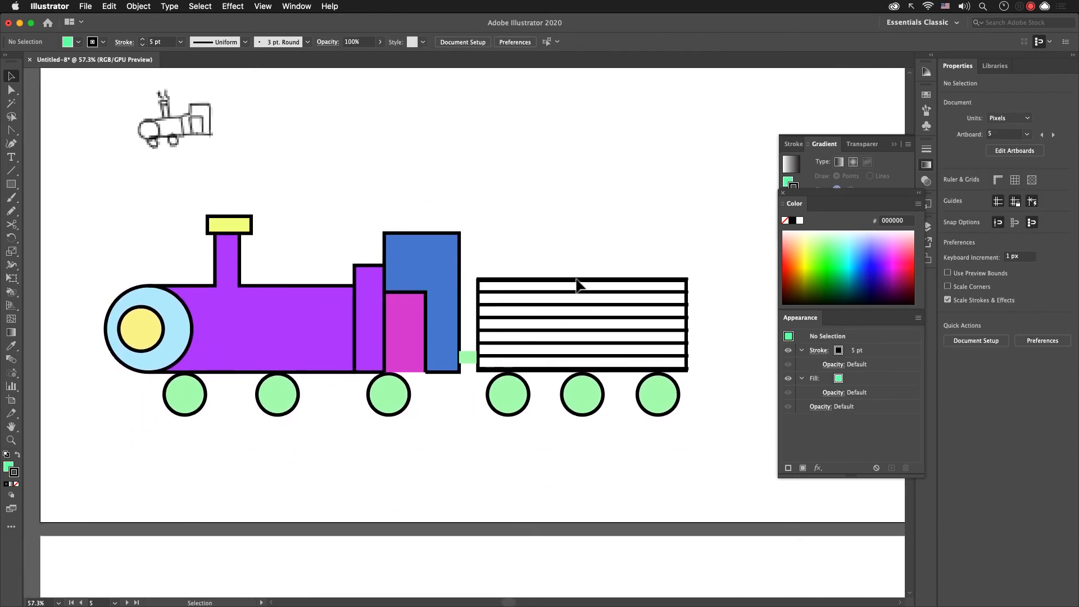
click(697, 308)
click(689, 307)
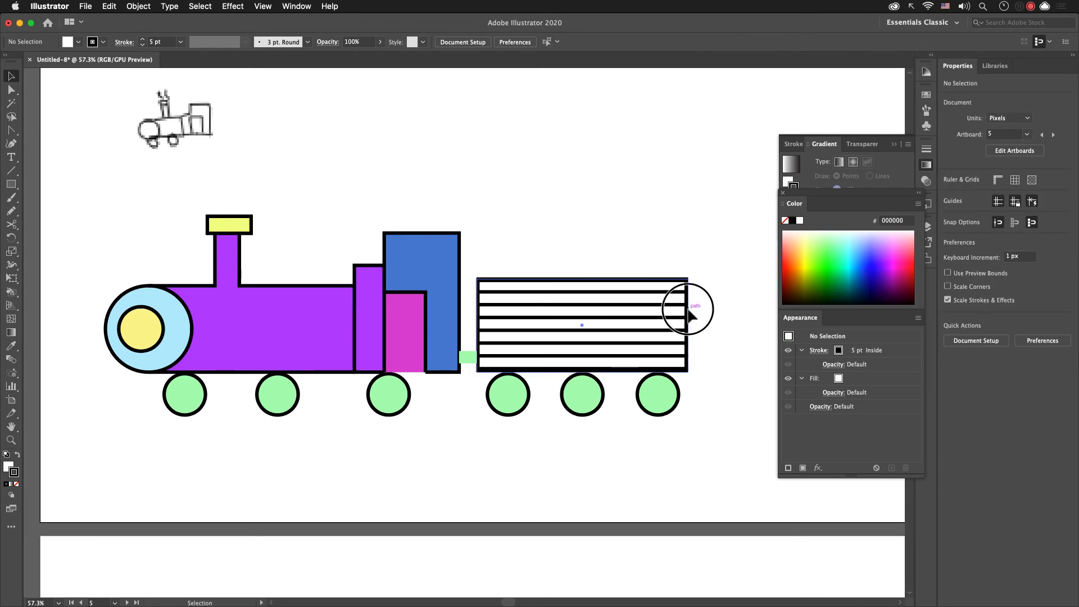
click(828, 261)
key(shift+x)
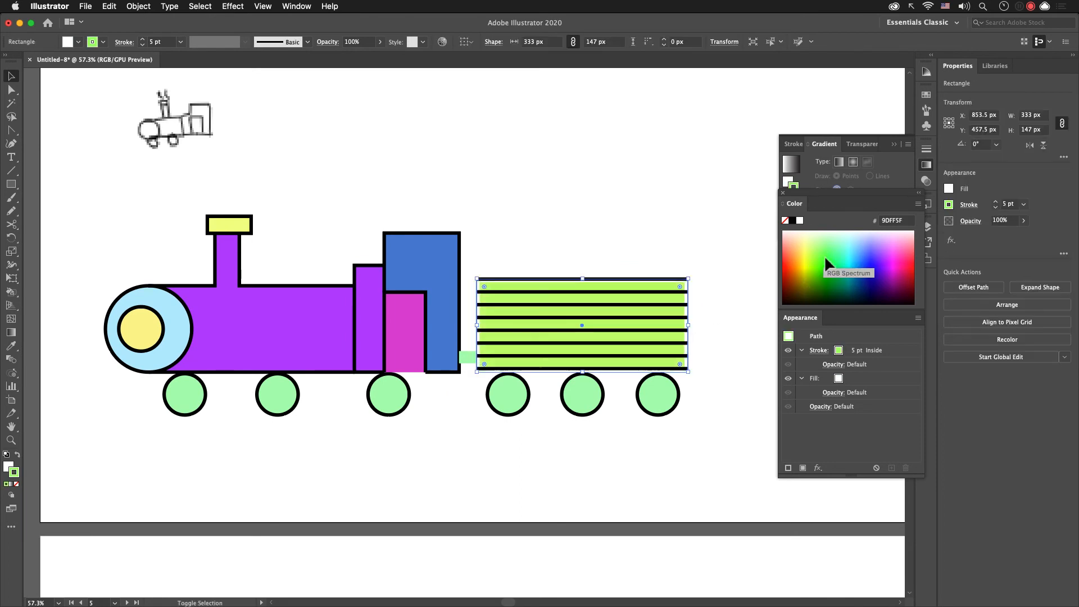
click(663, 217)
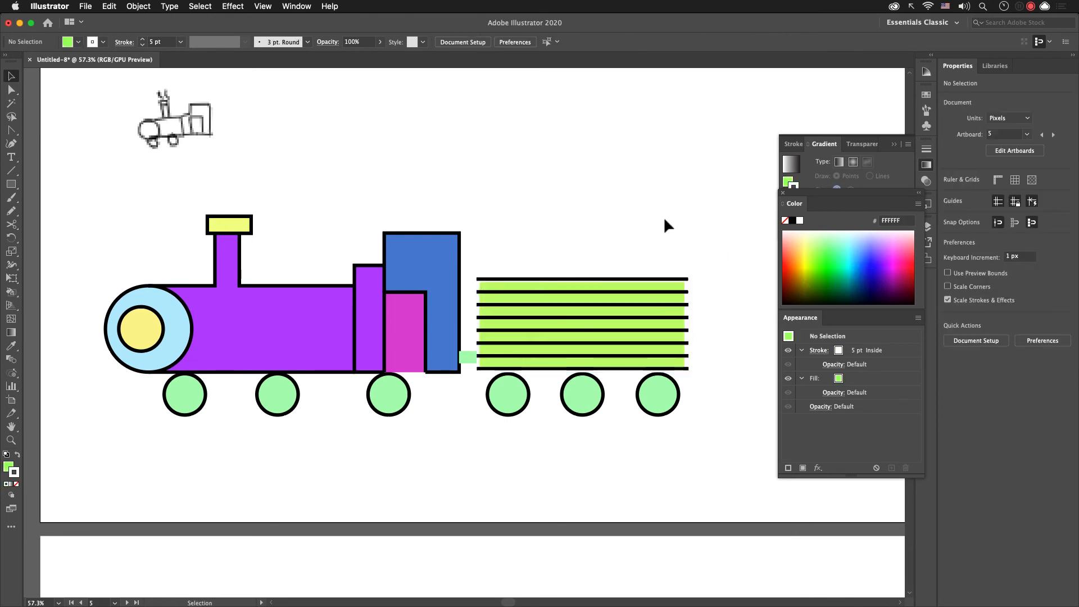
Step: Change the wagon rectangle's stroke to blue, 0055B2
click(688, 317)
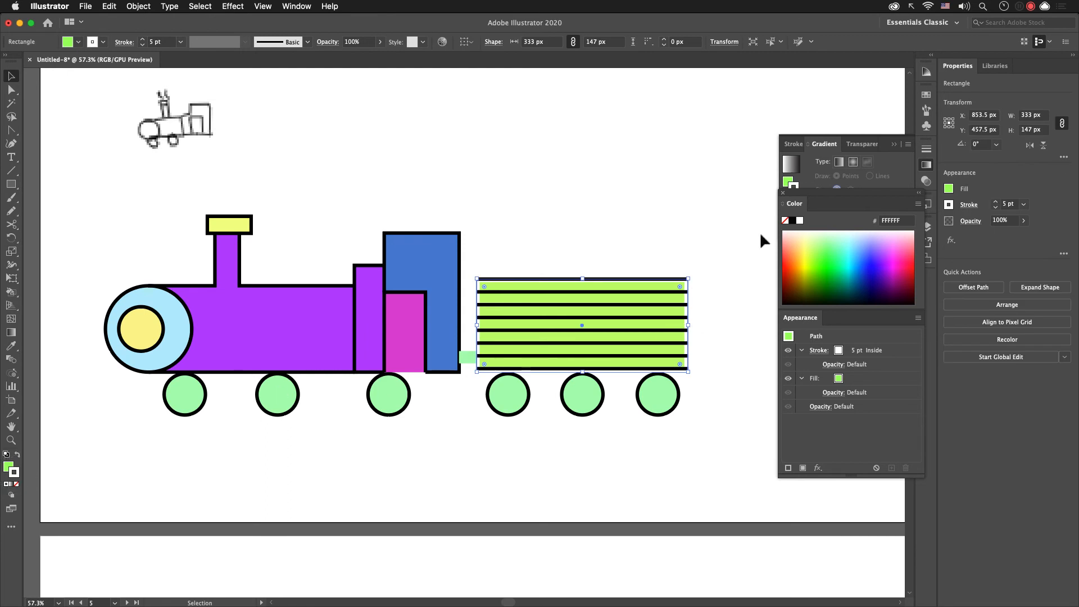
click(877, 283)
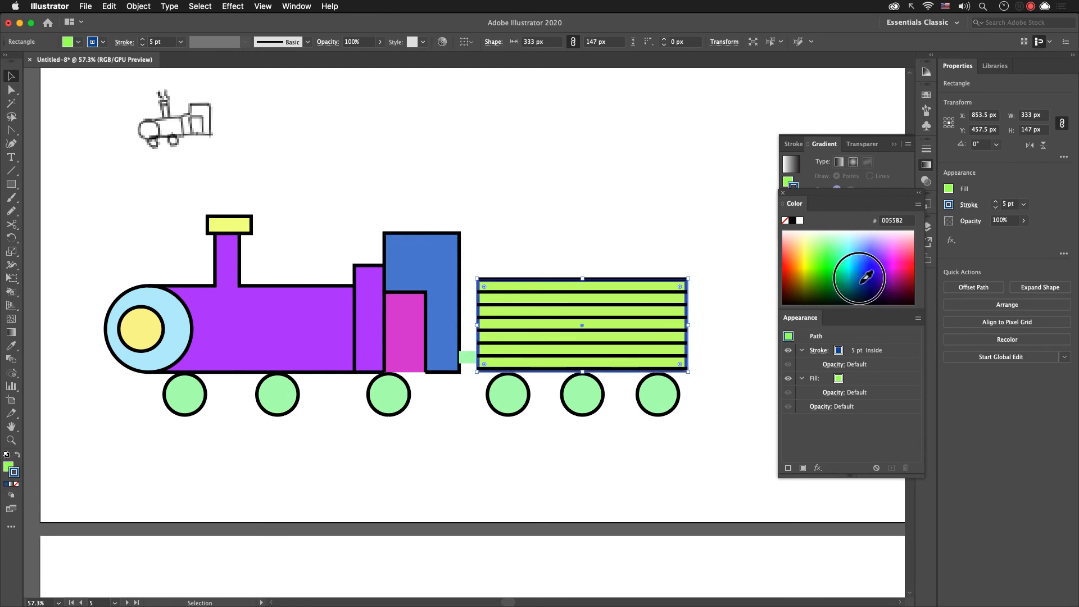
click(700, 191)
click(728, 149)
Step: Select the whole train and move it slightly up and to the right on artboard 5
drag(447, 191, 388, 217)
drag(85, 210, 597, 431)
drag(484, 362, 523, 327)
drag(523, 399, 470, 396)
click(571, 210)
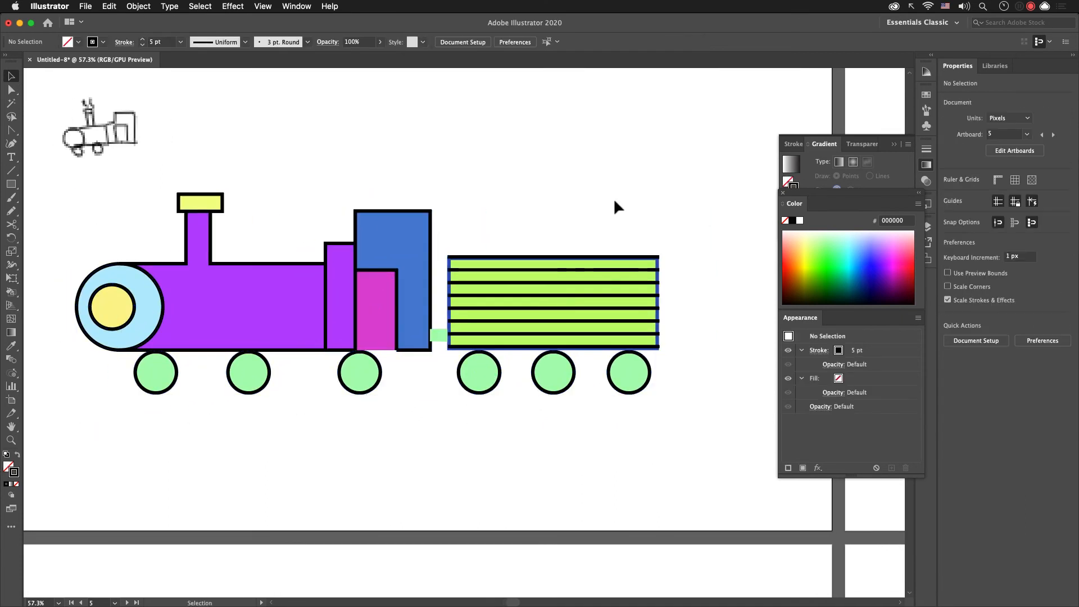
Step: Capture a train sketch with wagons from the Quick, Draw! data page in Chrome and paste it onto Illustrator's artboard 6
key(Page_Down)
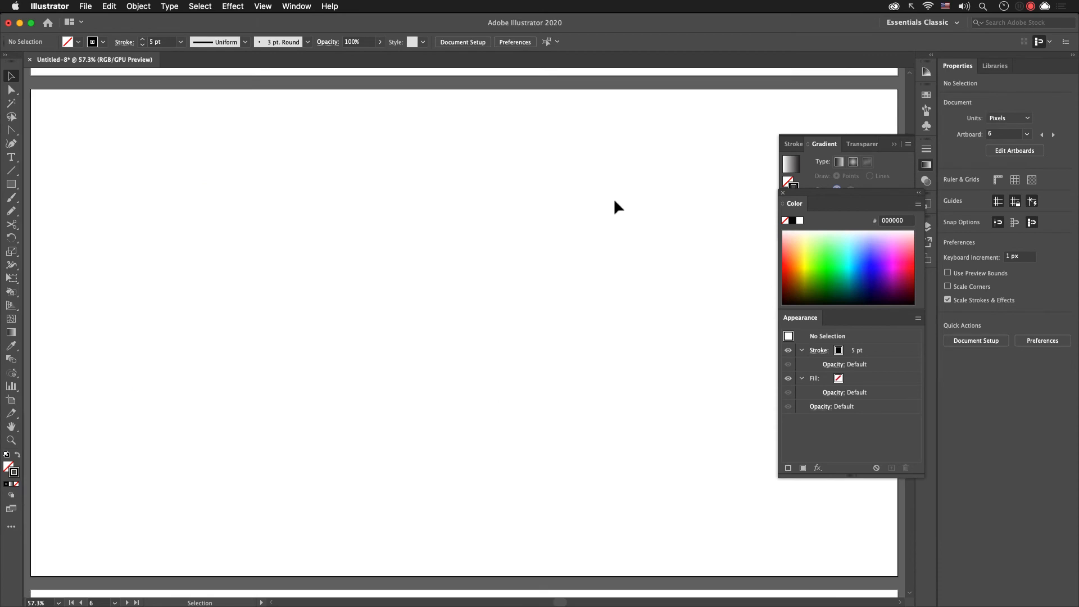
key(super+Tab)
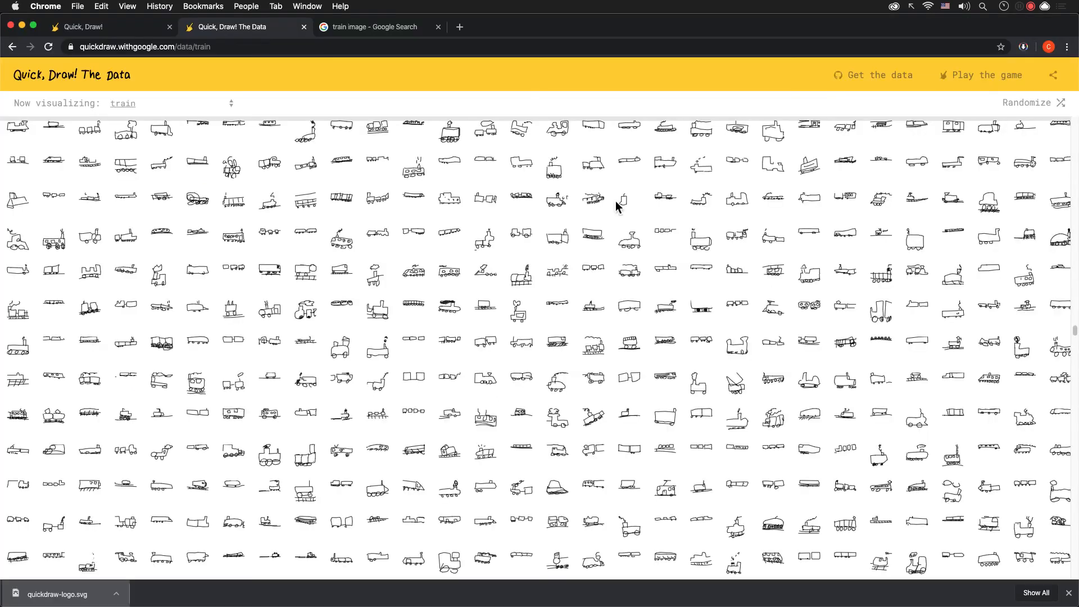
scroll(625, 329, down, 10)
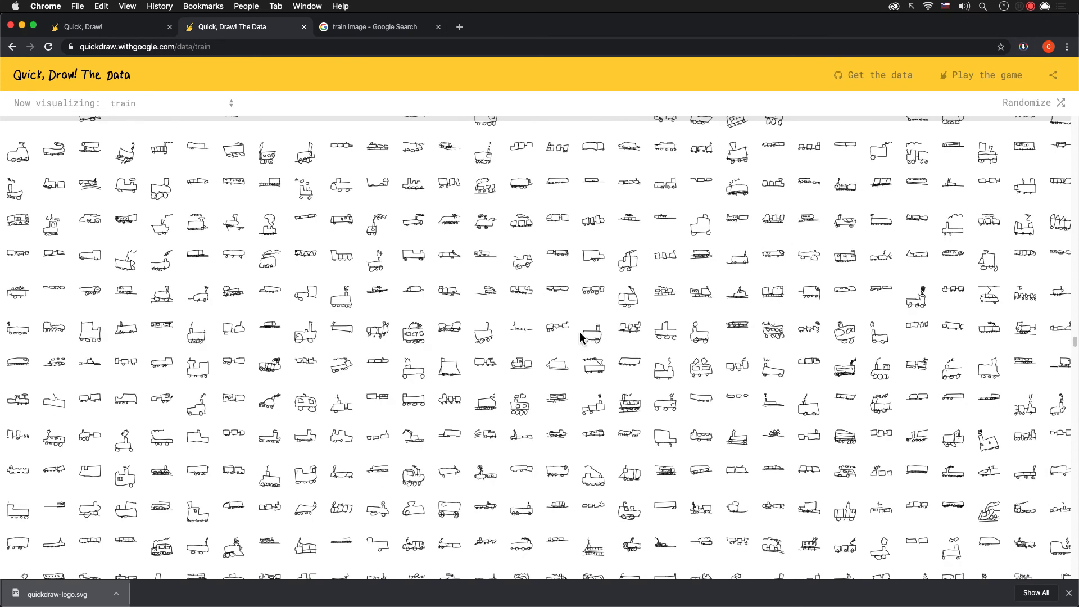
key(super+shift+4)
drag(282, 236, 329, 268)
key(super+Tab)
key(super+v)
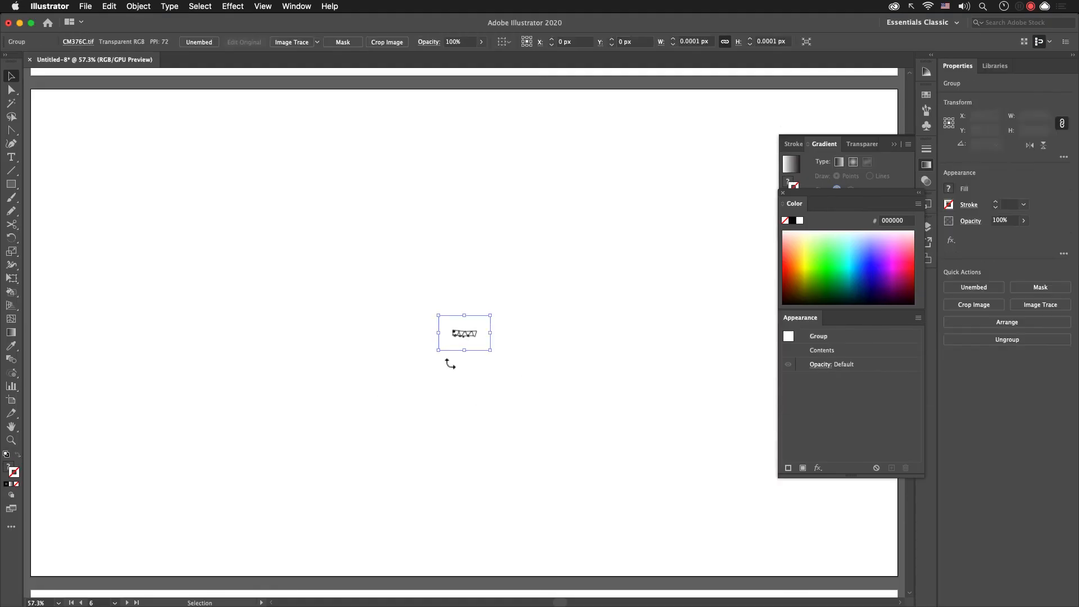
Step: Enlarge the placed pixelated reference sketch and move it to the artboard's upper-left corner
drag(492, 358, 666, 485)
drag(557, 397, 146, 161)
click(307, 303)
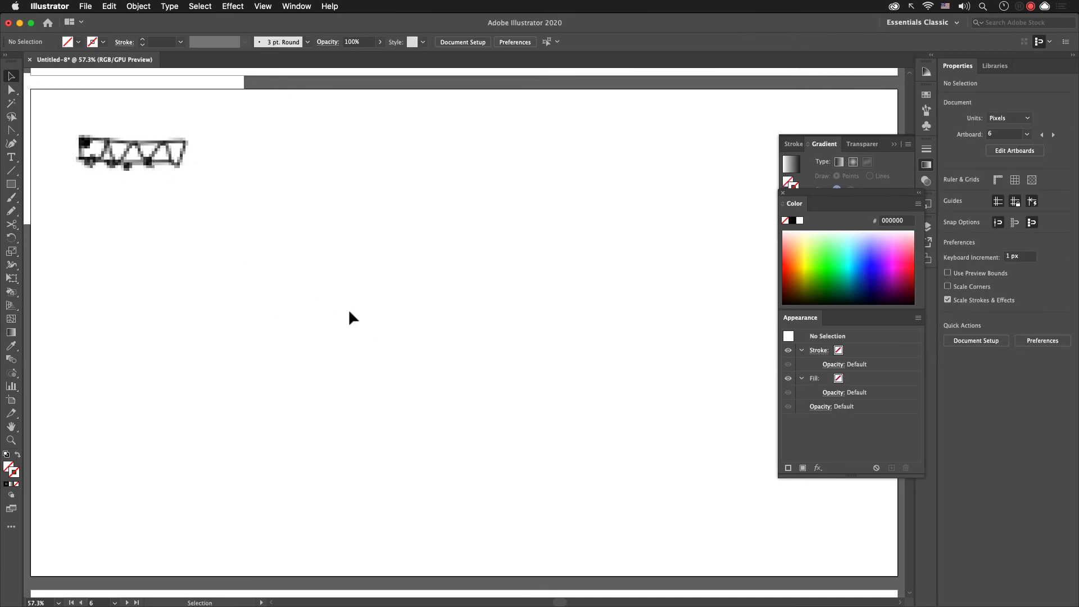
Step: Draw a wide rectangle about 825 by 198 px for the vehicle body and position it near the artboard's middle
key(n)
key(m)
mouse_move(299, 244)
mouse_down()
mouse_move(421, 300)
mouse_move(649, 352)
mouse_move(686, 388)
mouse_move(712, 368)
mouse_up()
drag(300, 307, 187, 306)
click(12, 76)
drag(341, 252, 315, 249)
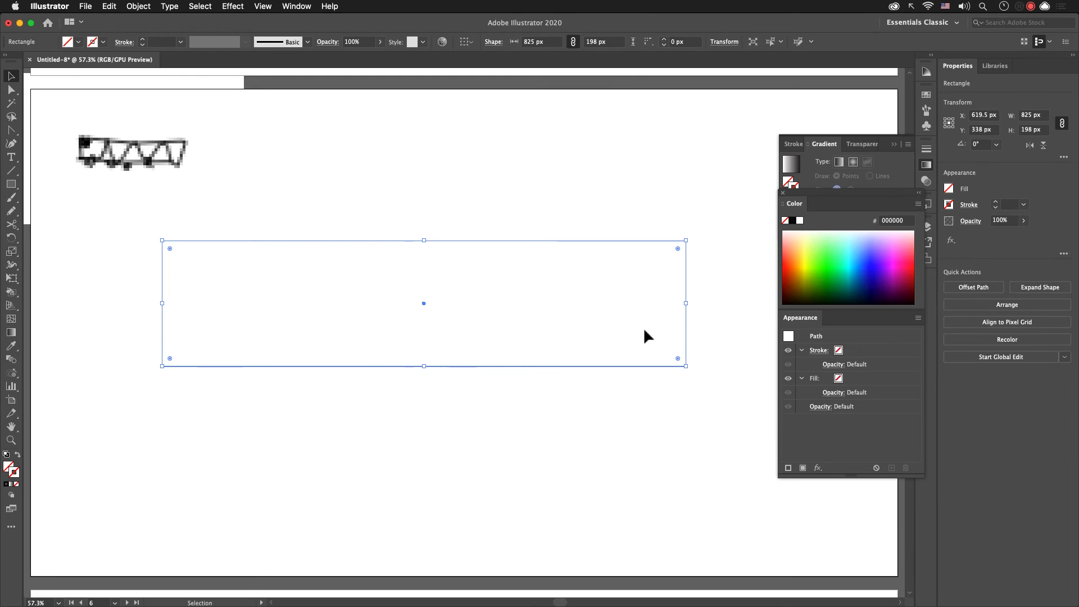
Step: Give the rectangle the default white fill with a 9 pt black stroke, and round its corners to about 22 px
key(d)
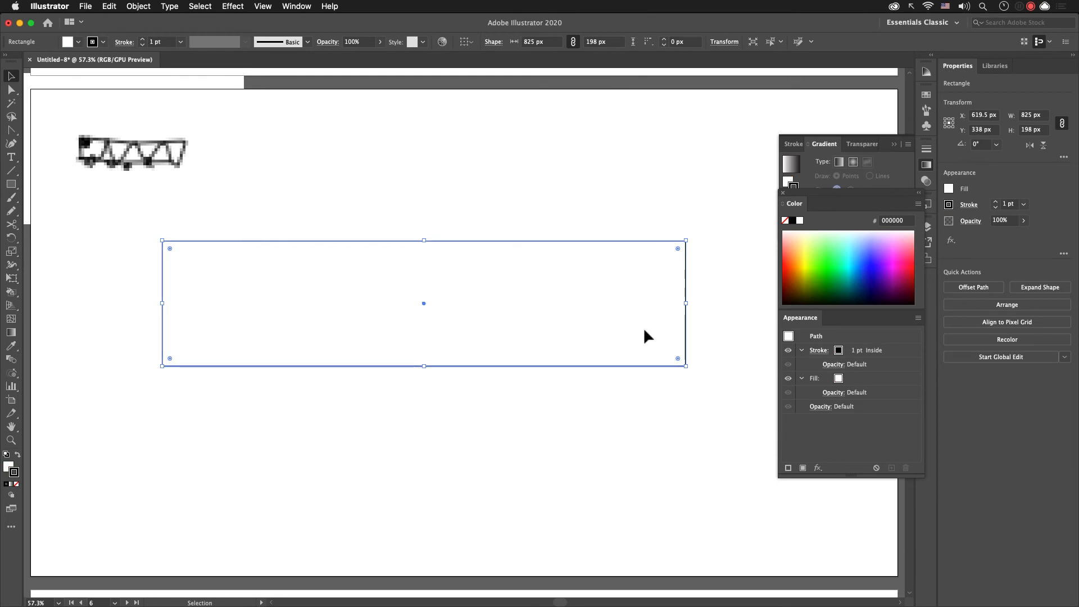
click(871, 353)
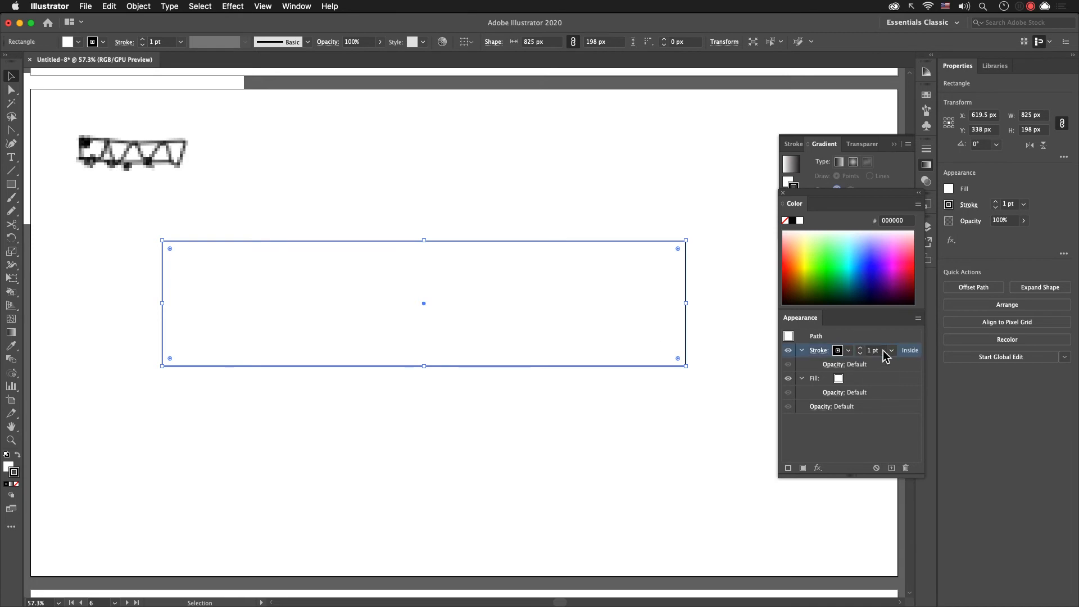
click(864, 348)
click(864, 348)
click(864, 347)
click(864, 348)
click(864, 348)
click(864, 348)
click(864, 348)
click(864, 347)
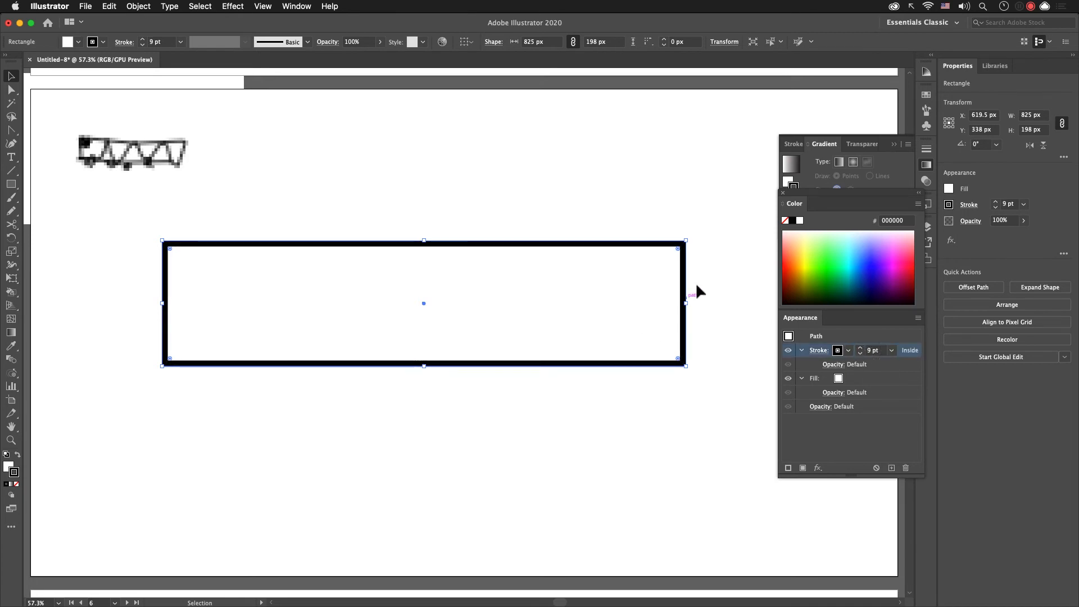
drag(678, 248, 673, 255)
click(555, 433)
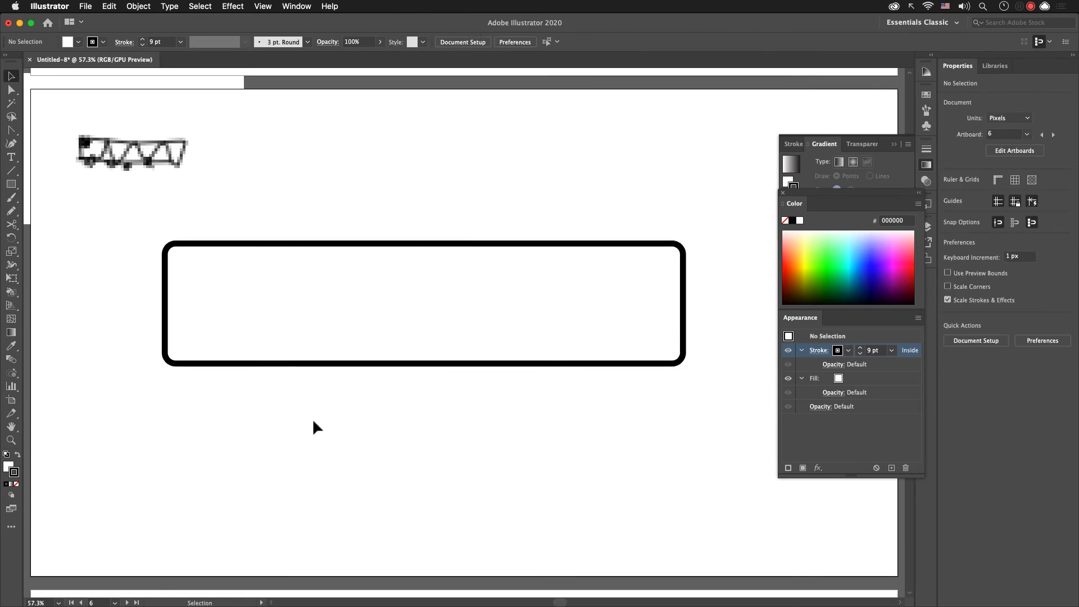
Step: Draw a black-filled circle about 60 px in diameter under the rectangle's lower-left corner
key(l)
drag(196, 383, 217, 399)
key(shift+x)
click(257, 434)
key(Escape)
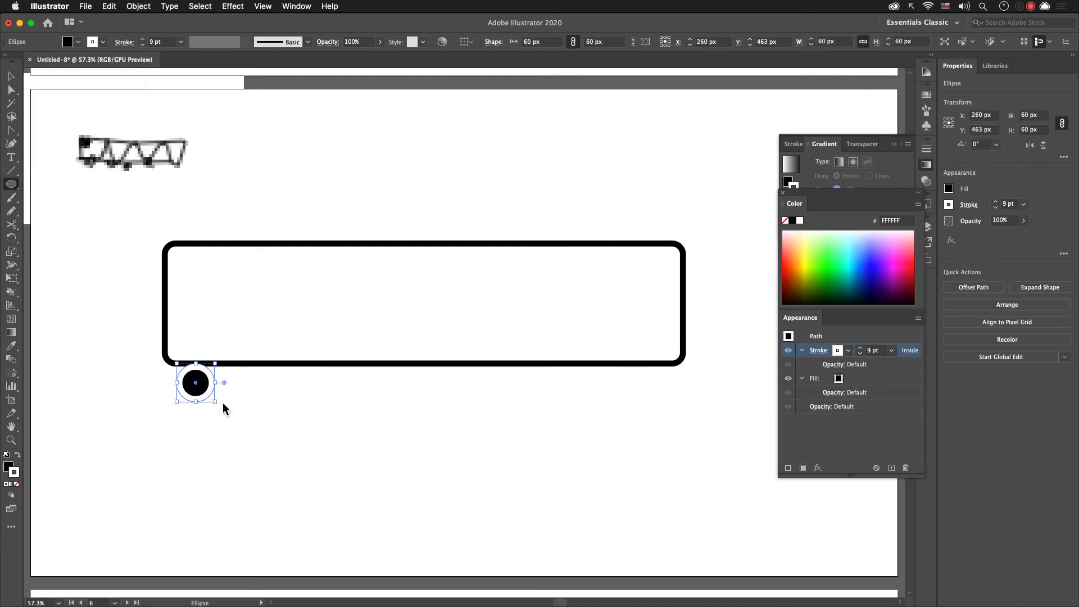
Step: Remove the stroke from the black wheel circle
click(11, 473)
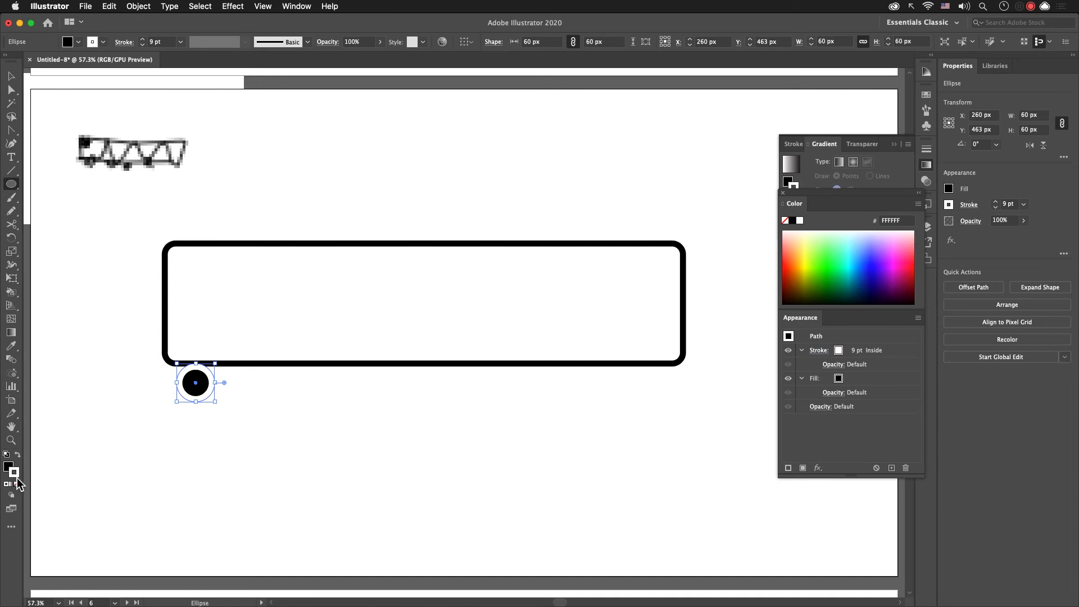
click(15, 484)
key(v)
click(200, 443)
click(199, 396)
click(221, 415)
click(201, 393)
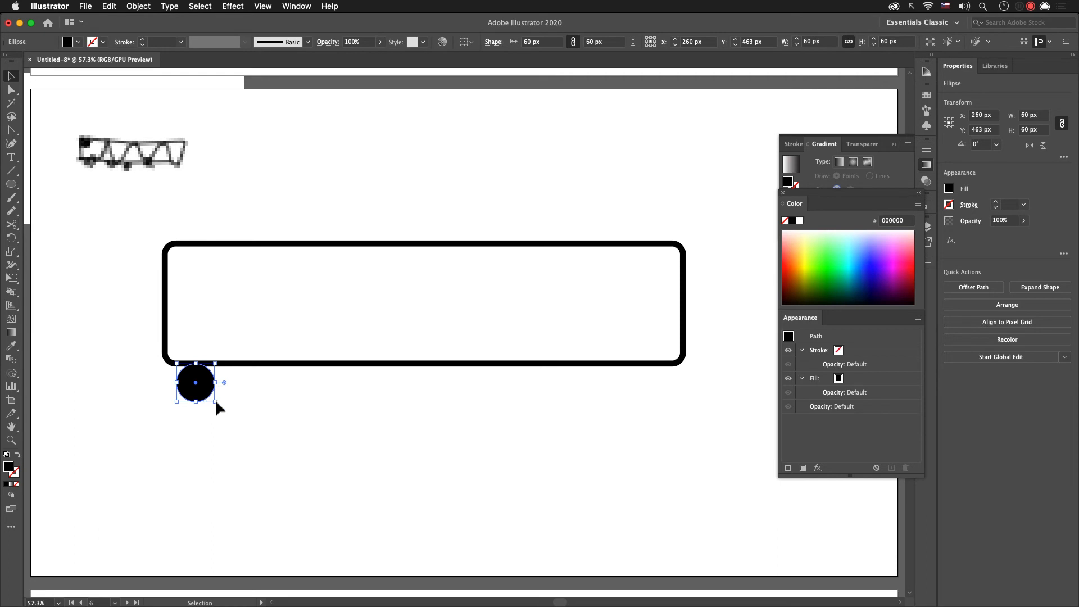
Step: Make a copy of the wheel circle scaled uniformly to 30% and fill it with yellow (E4FF4F)
key(s)
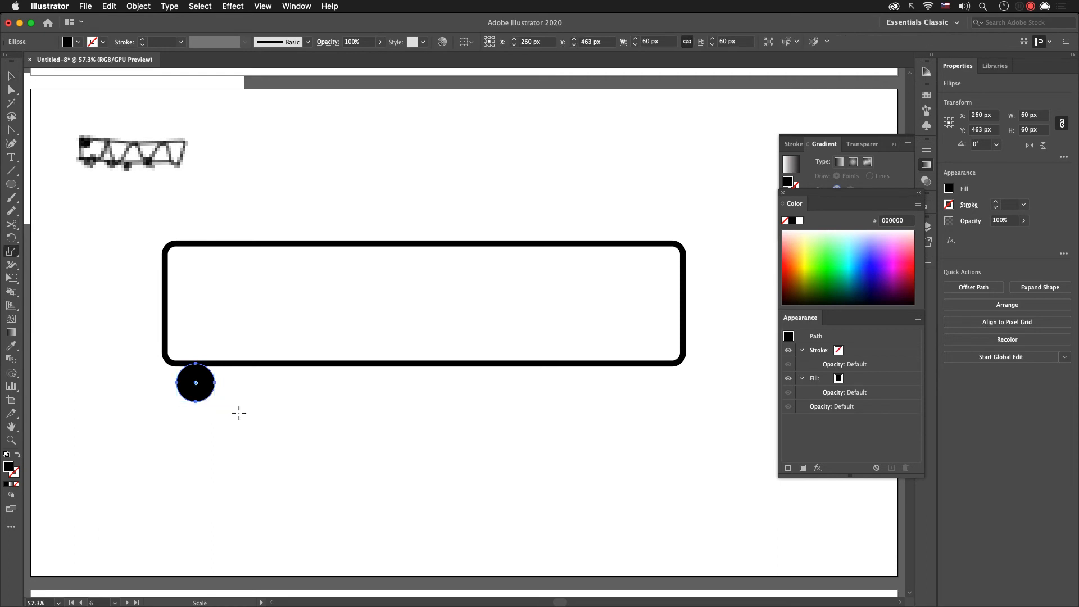
key(Return)
text(30)
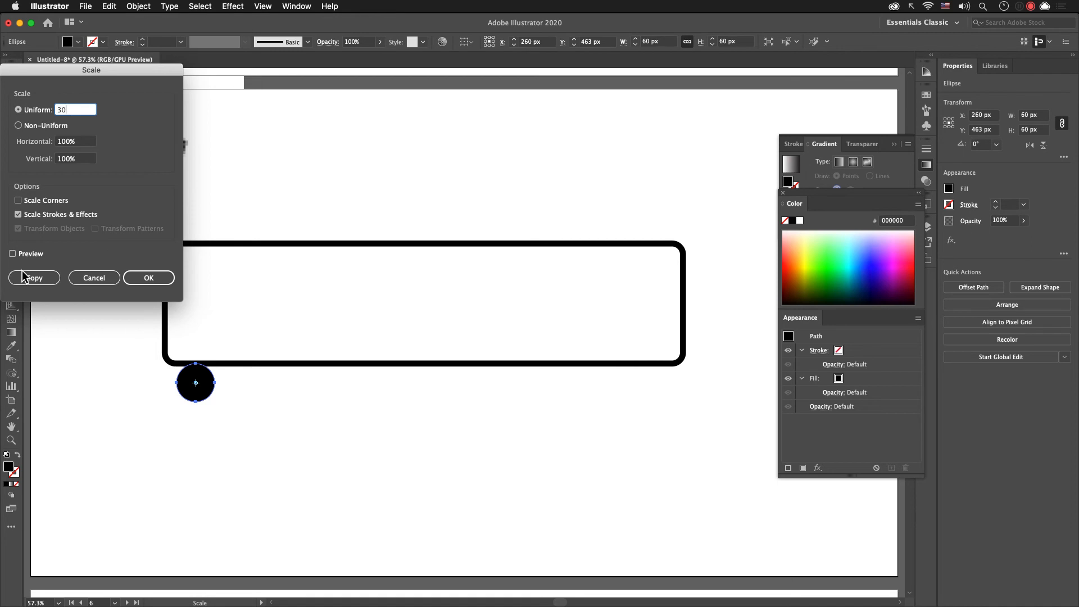
click(12, 254)
click(45, 281)
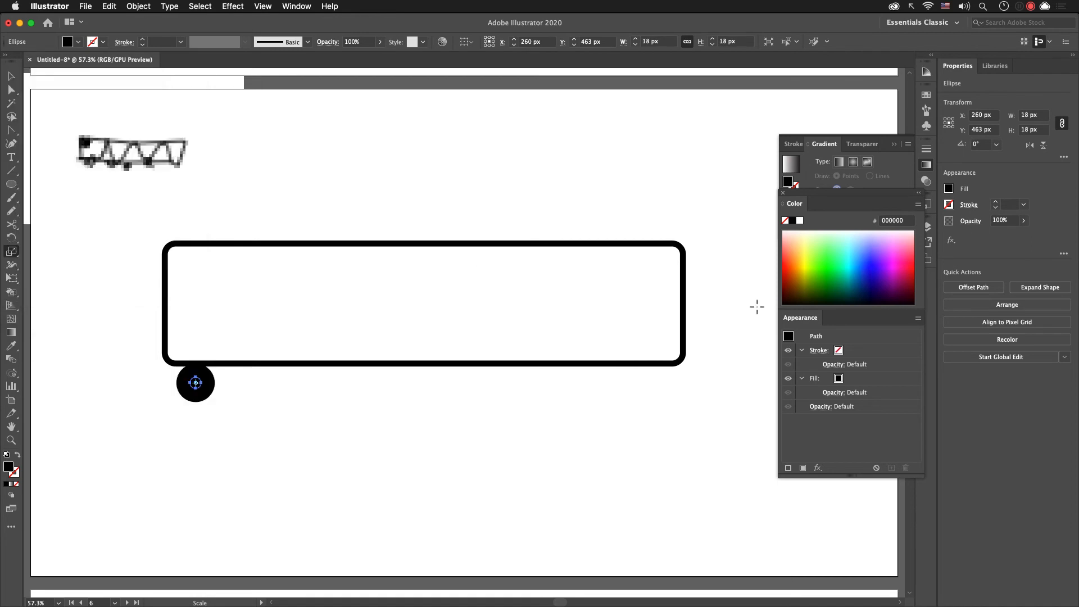
click(816, 259)
key(v)
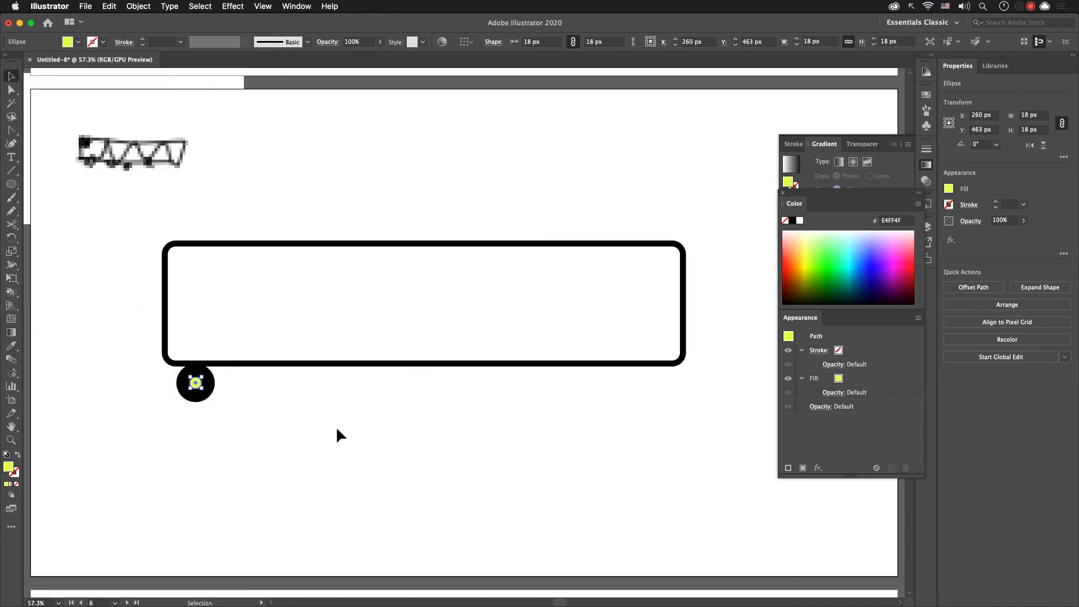
Step: Group the two circles as one wheel and place a copy level with it under the body's right end
drag(303, 423, 75, 372)
key(a)
key(super+alt+b)
key(super+z)
key(super+z)
click(272, 447)
drag(244, 430, 661, 421)
click(248, 424)
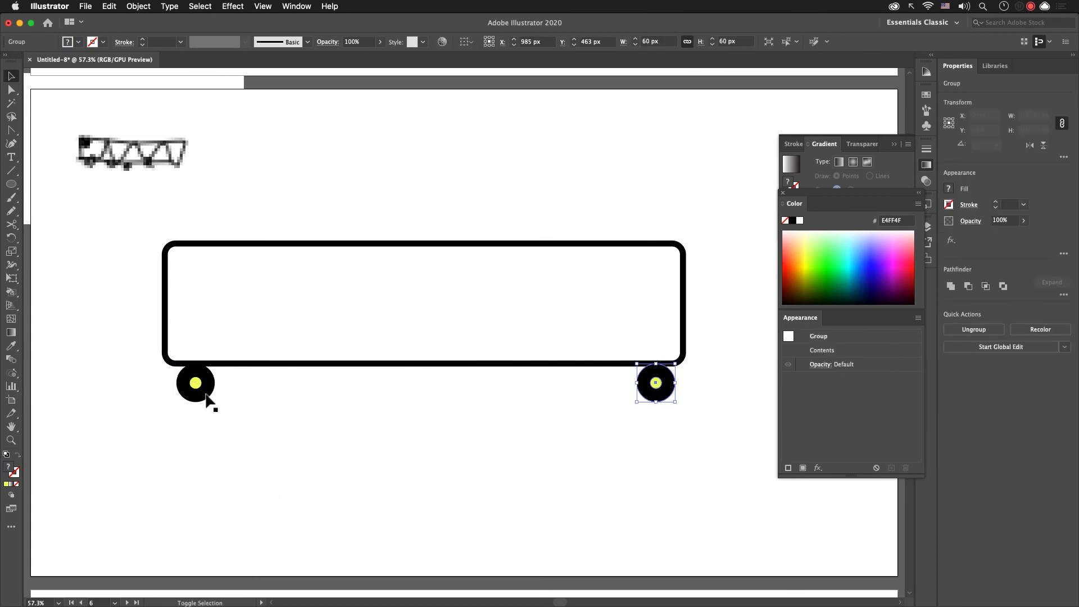
Step: Blend the two wheels into an evenly spaced row using Specified Steps with 5 steps
shift+click(210, 388)
key(super+alt+b)
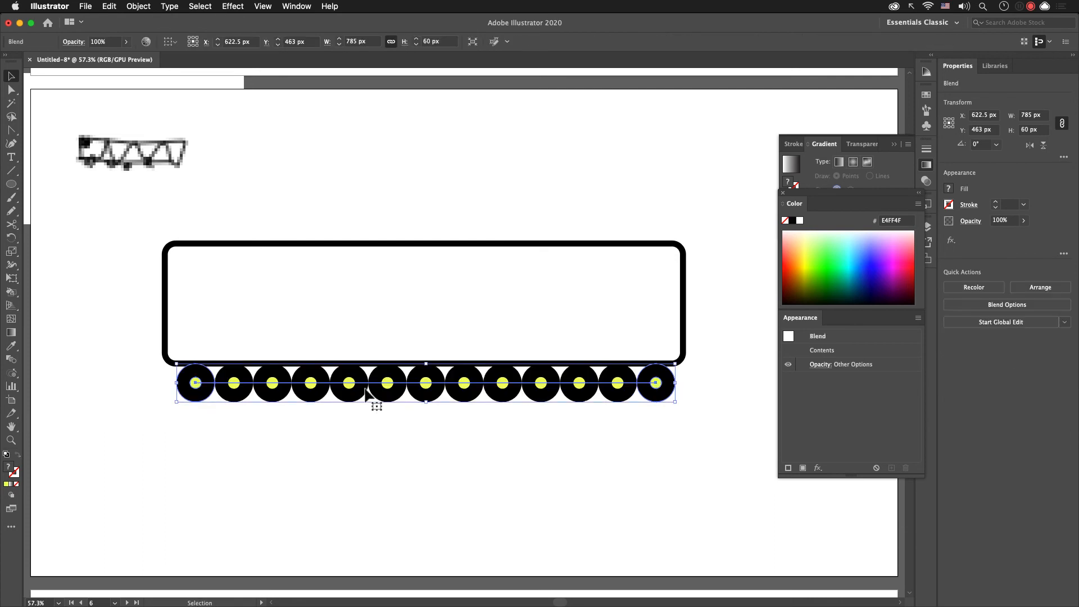
key(w)
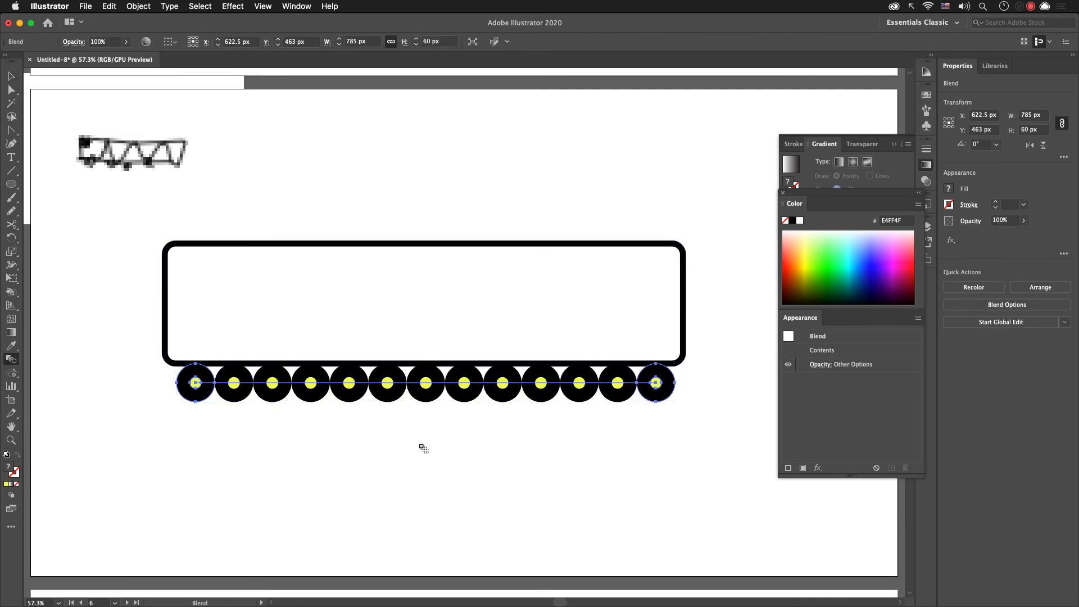
key(Return)
click(110, 94)
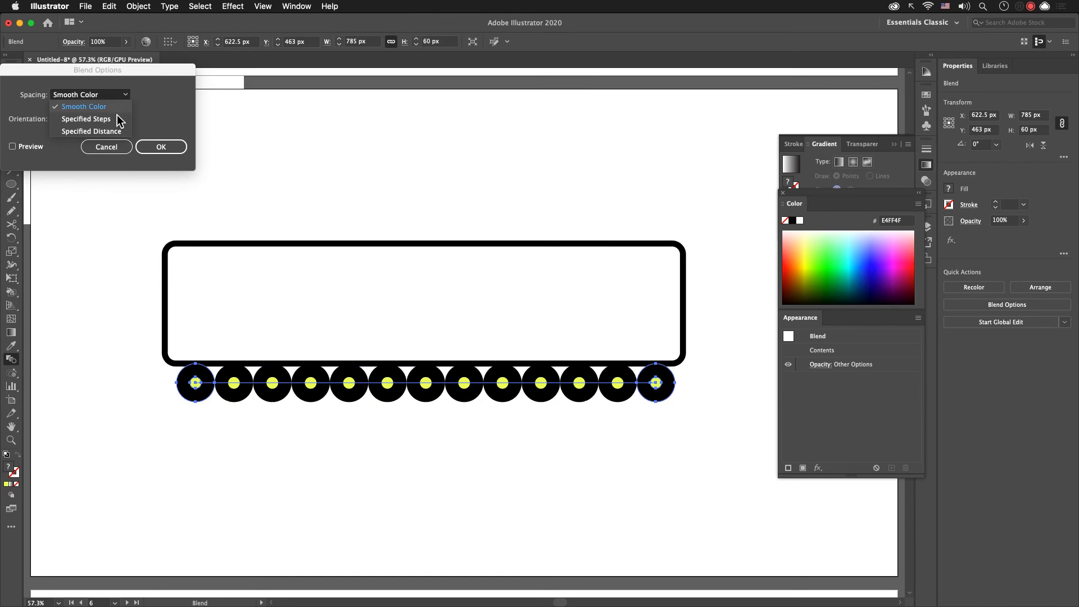
click(106, 119)
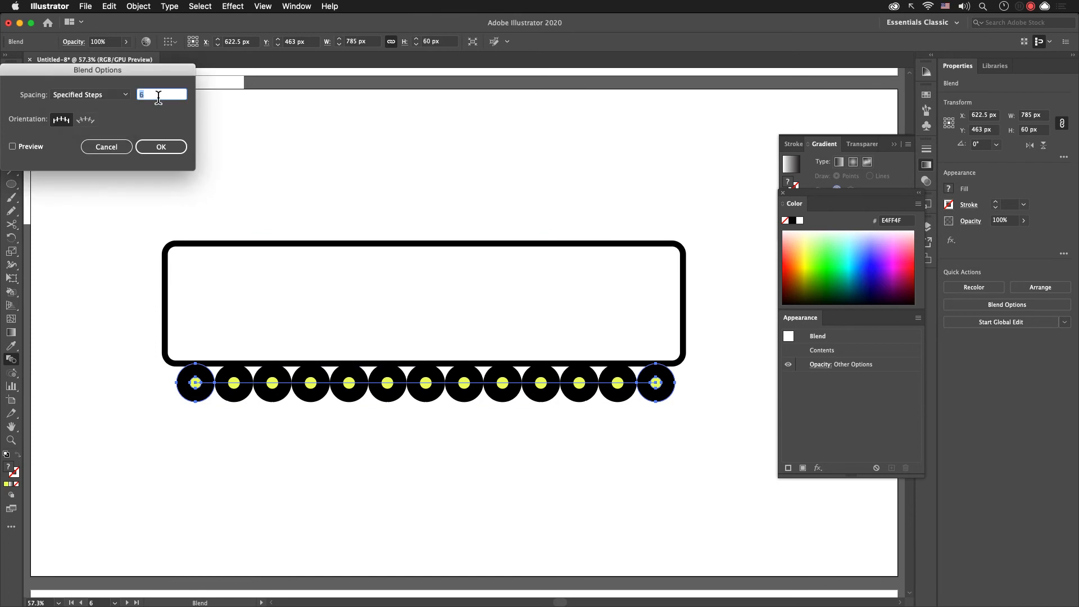
text(5)
key(Return)
key(v)
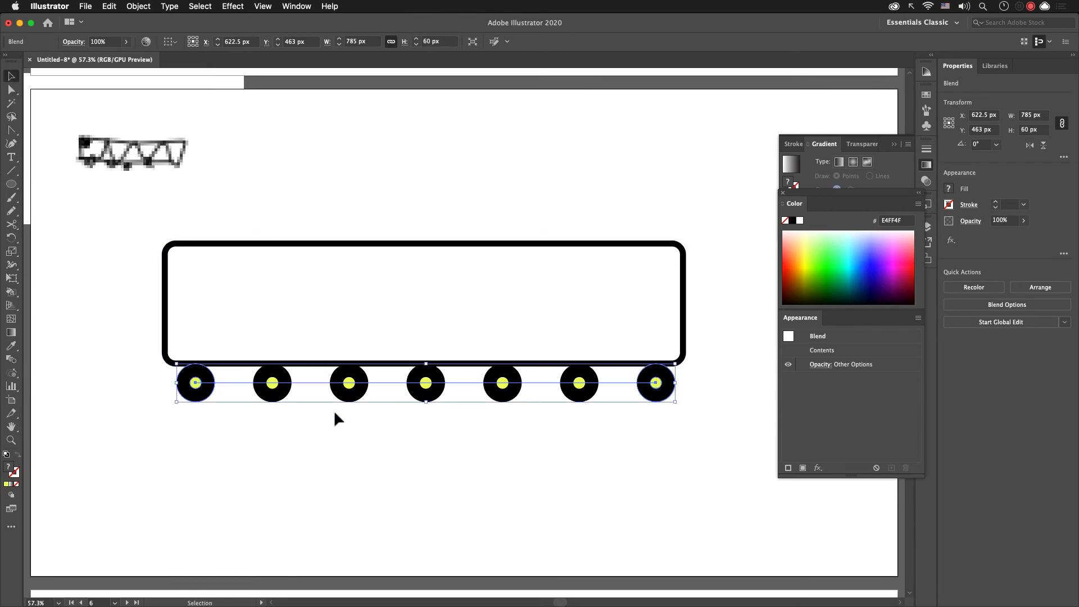
click(366, 437)
key(space)
drag(368, 439, 374, 439)
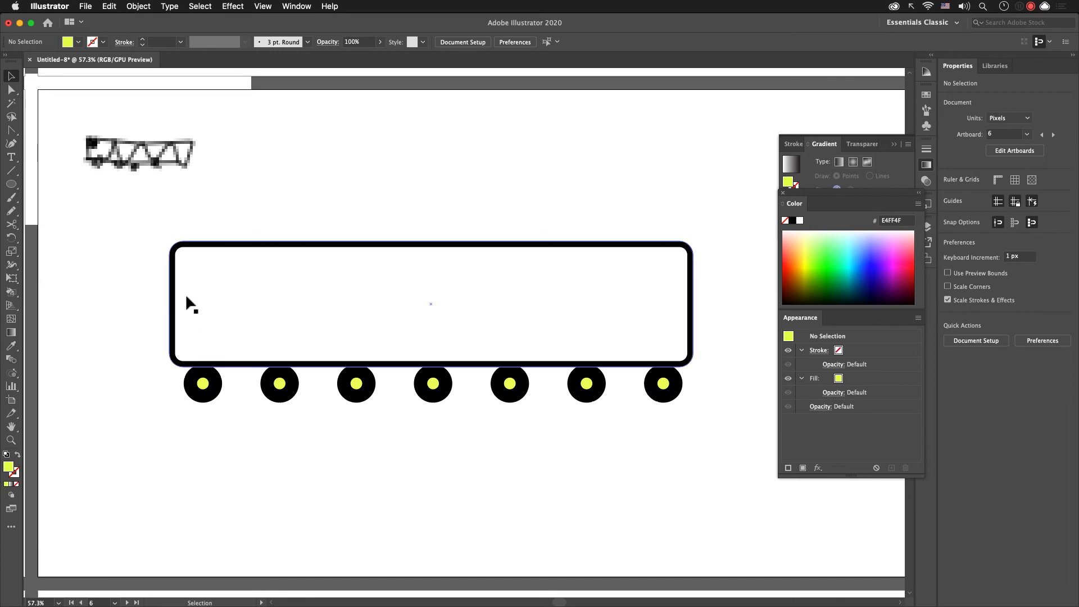
key(p)
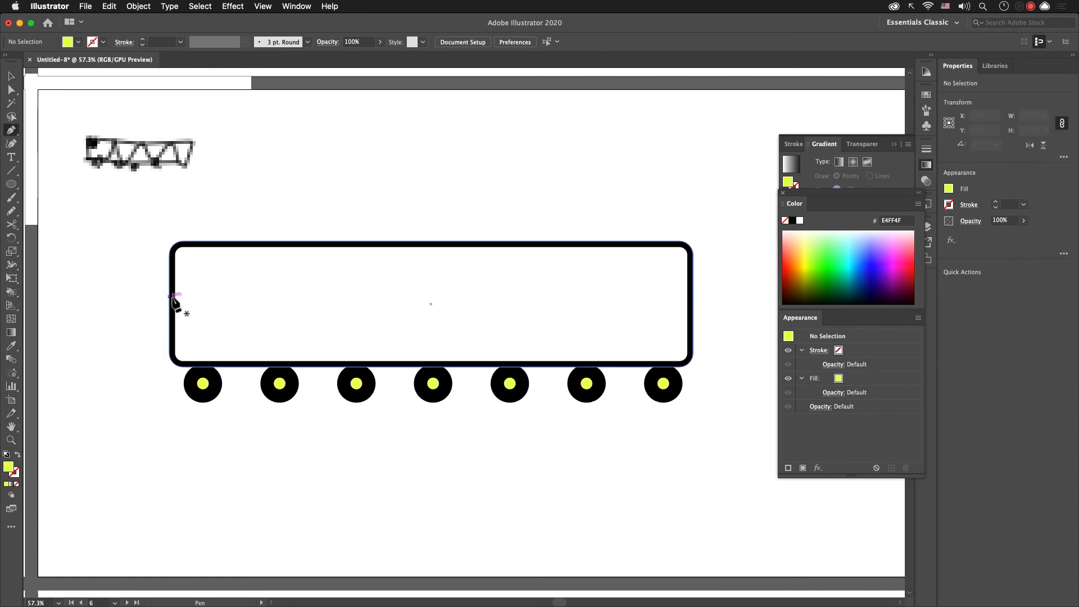
click(170, 297)
click(251, 296)
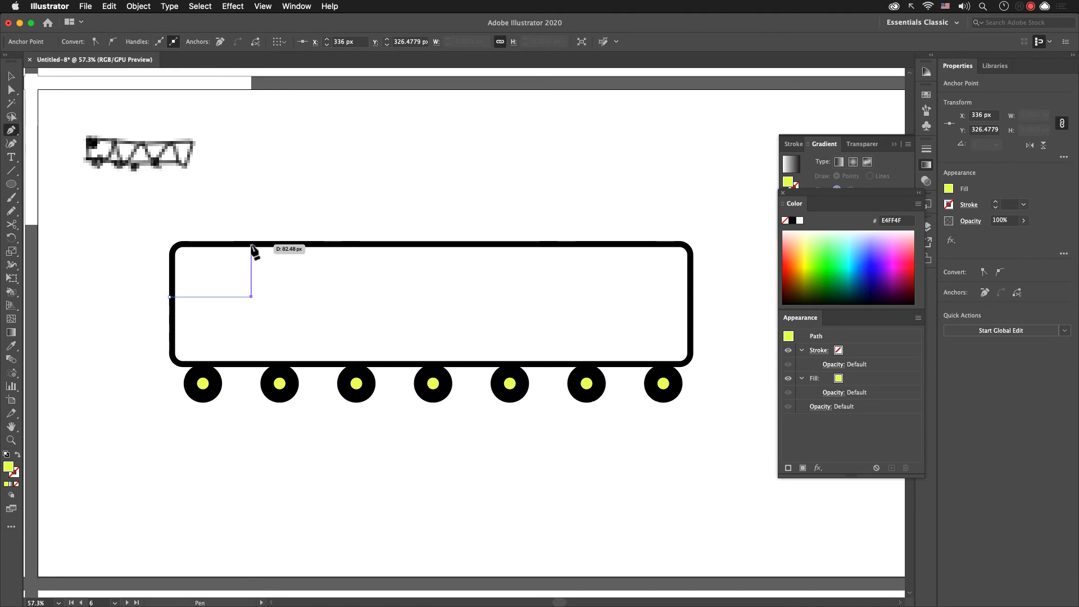
click(251, 244)
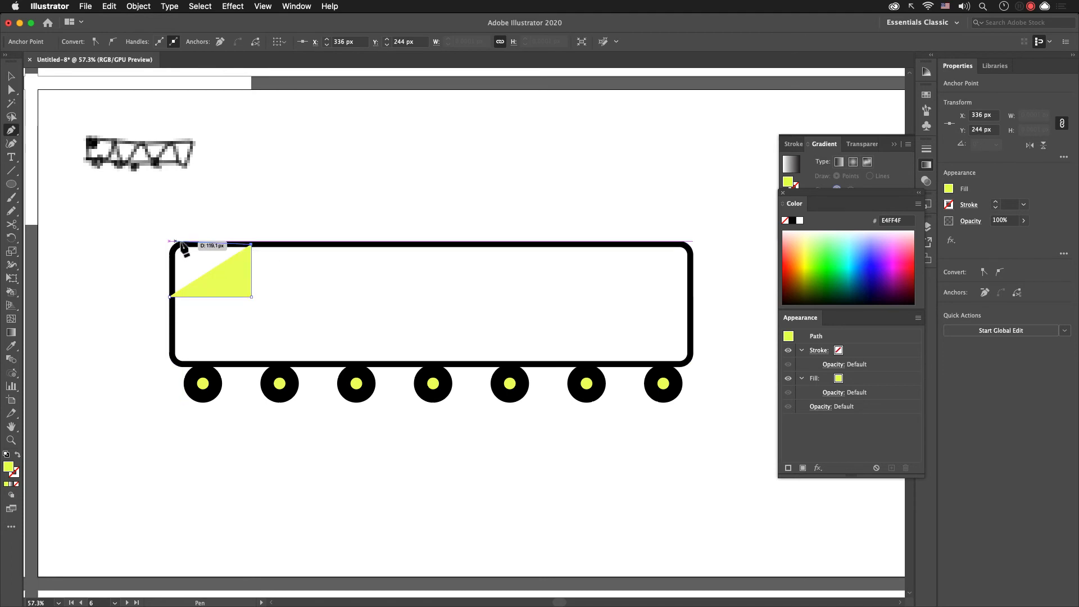
key(super+z)
key(super+z)
key(super+z)
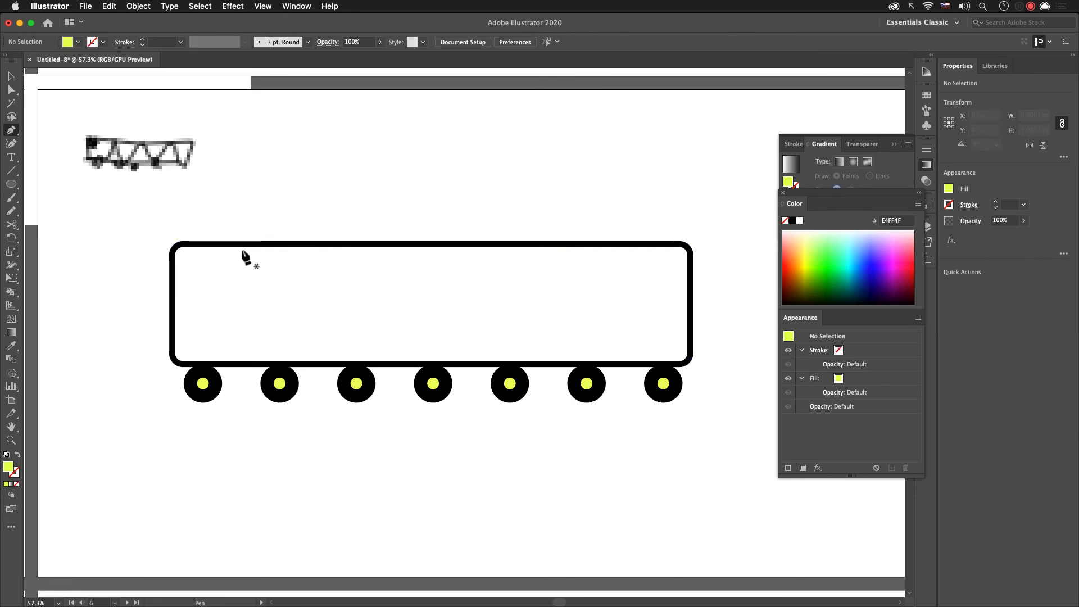
Step: Using Draw Inside on the body rectangle, draw a rectangle about 210 by 108 px over its upper-left corner
key(v)
click(272, 256)
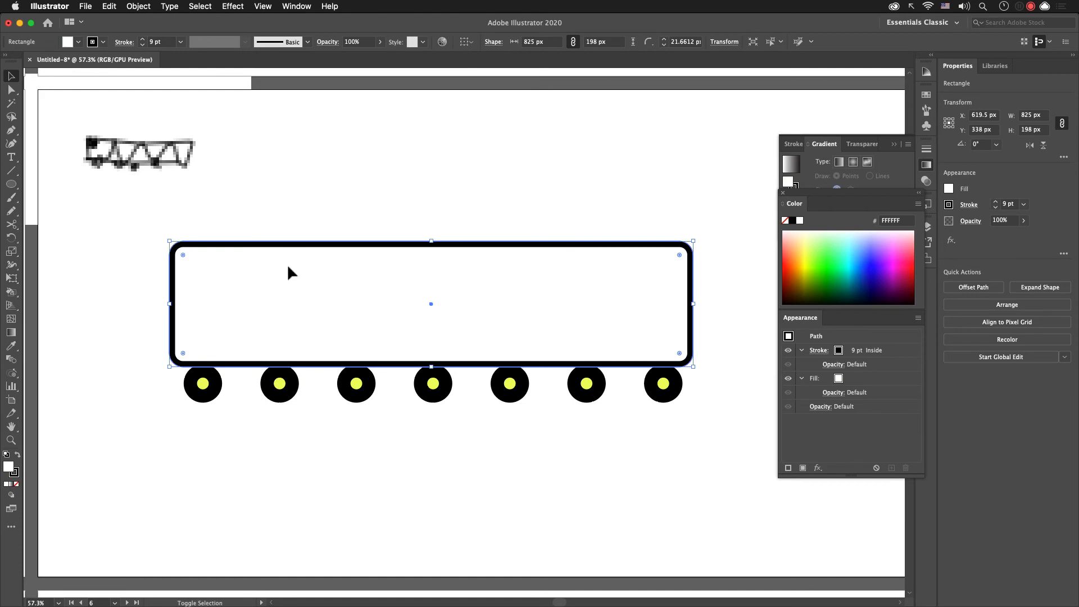
key(super+shift+a)
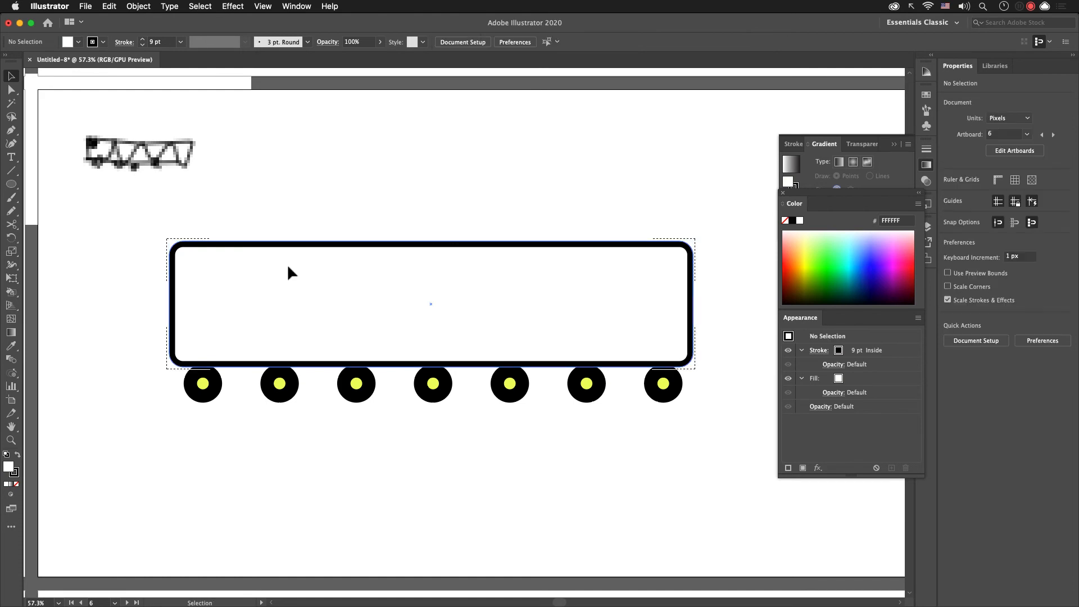
key(m)
drag(148, 228, 282, 299)
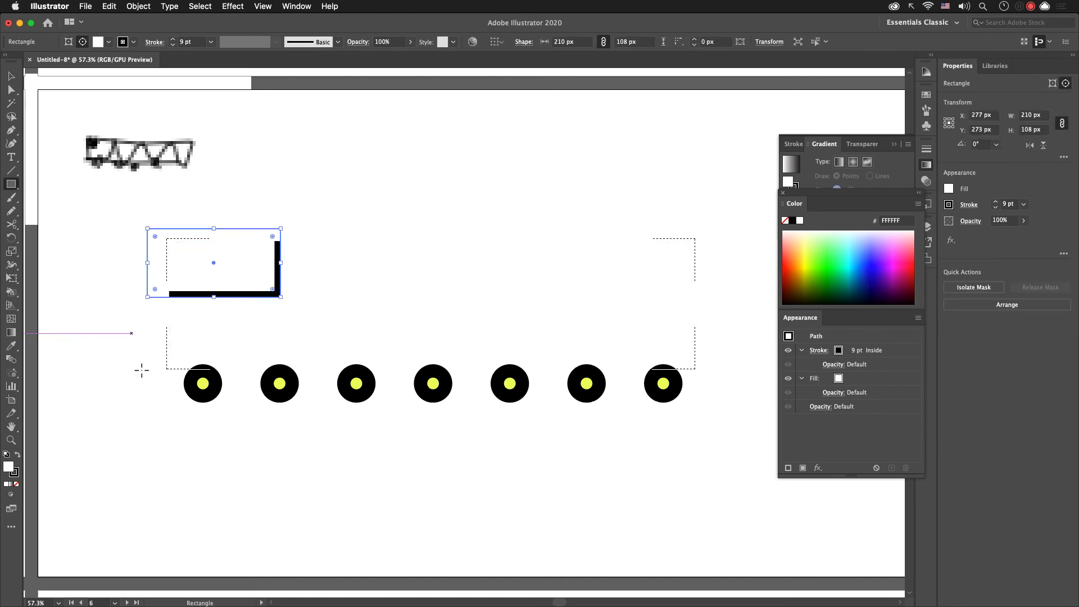
Step: Remove the inner rectangle's stroke and fill it with orange (F15A24)
click(871, 378)
click(901, 354)
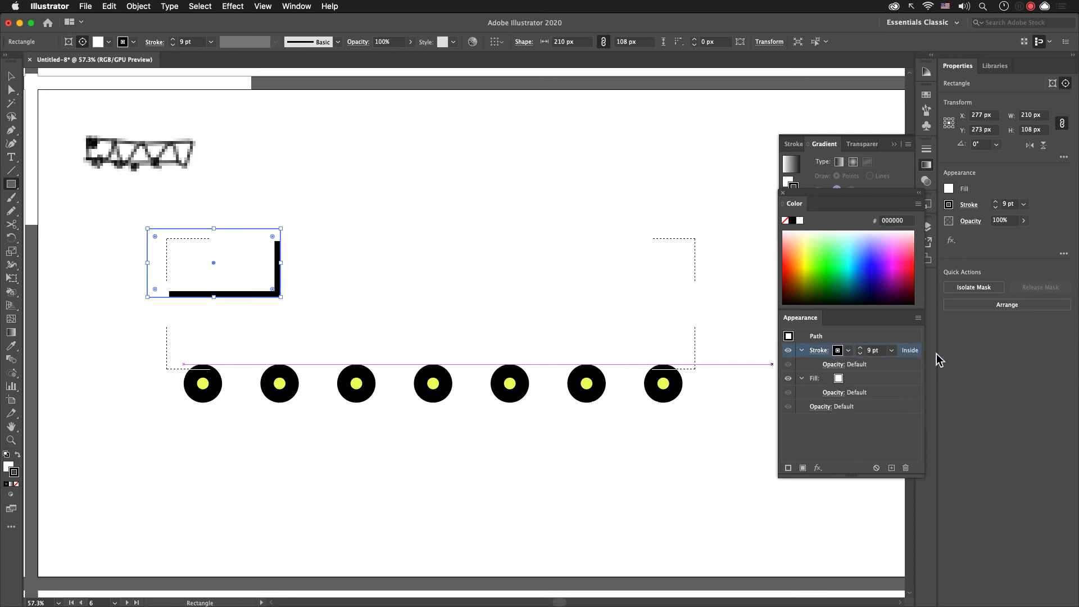
key(slash)
click(864, 380)
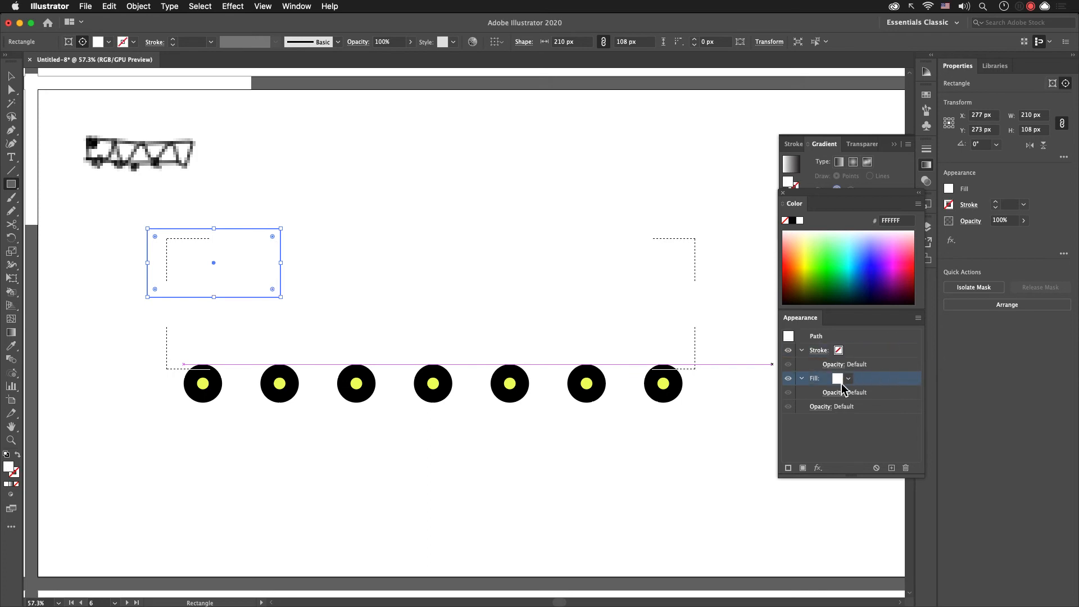
click(838, 378)
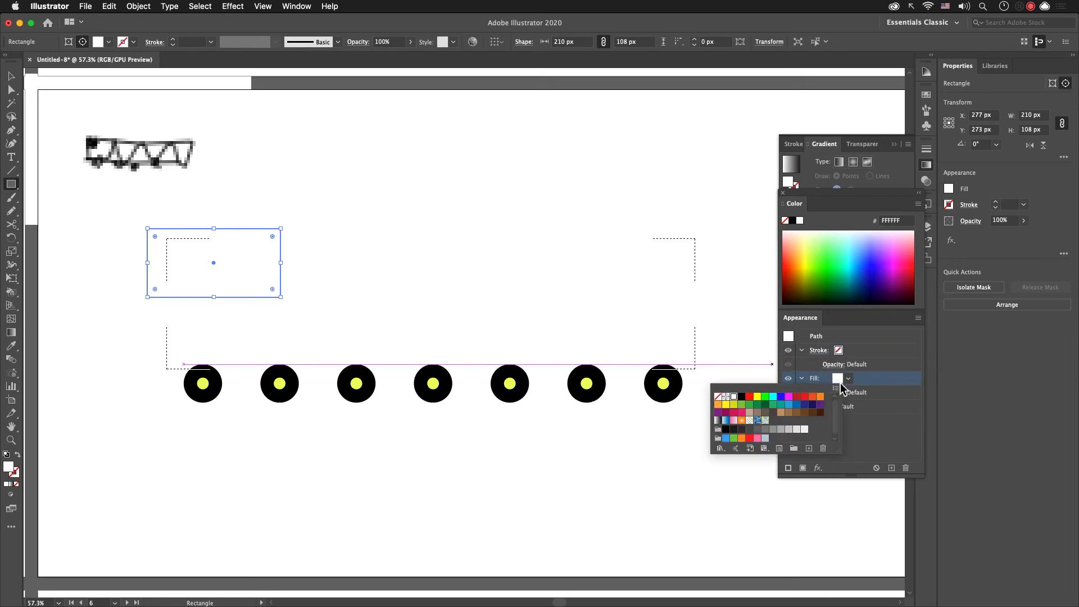
click(813, 397)
click(349, 270)
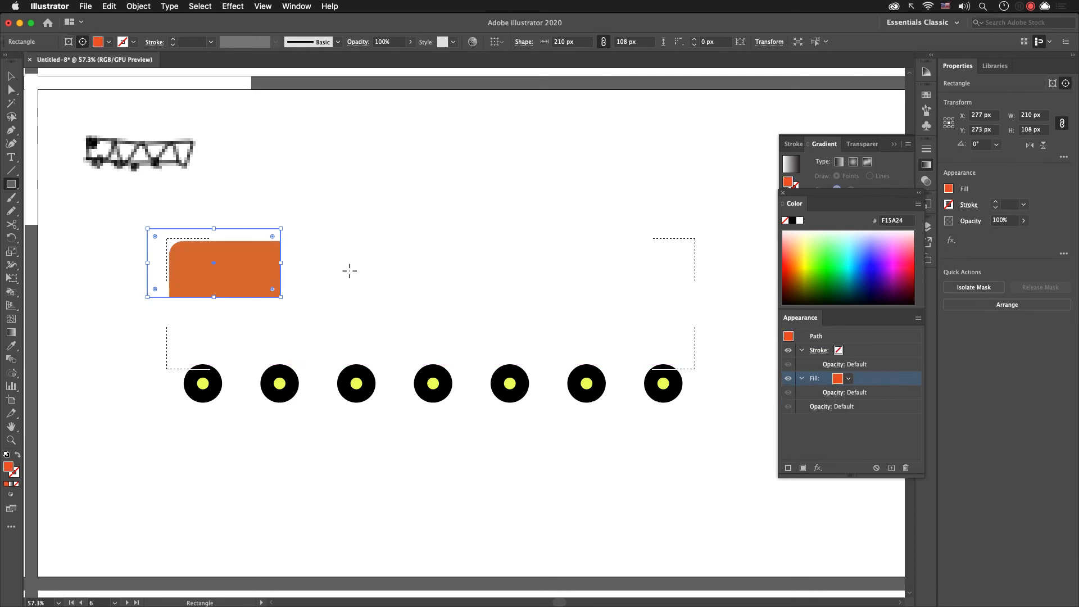
key(v)
click(368, 262)
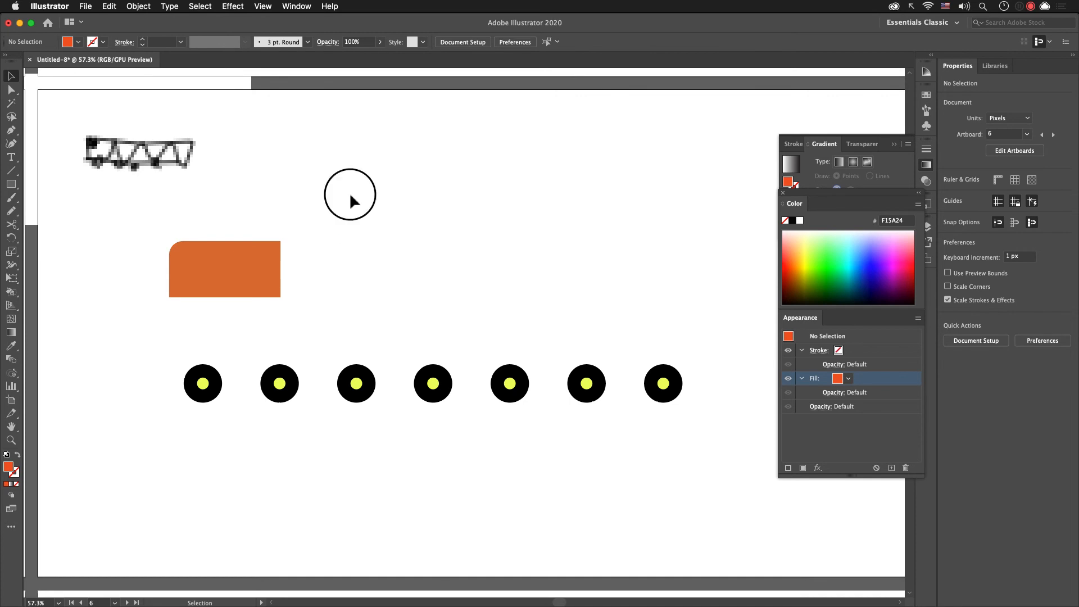
Step: Undo the orange styling and the inner rectangle so that only the plain rounded body is left above the wheels
click(313, 239)
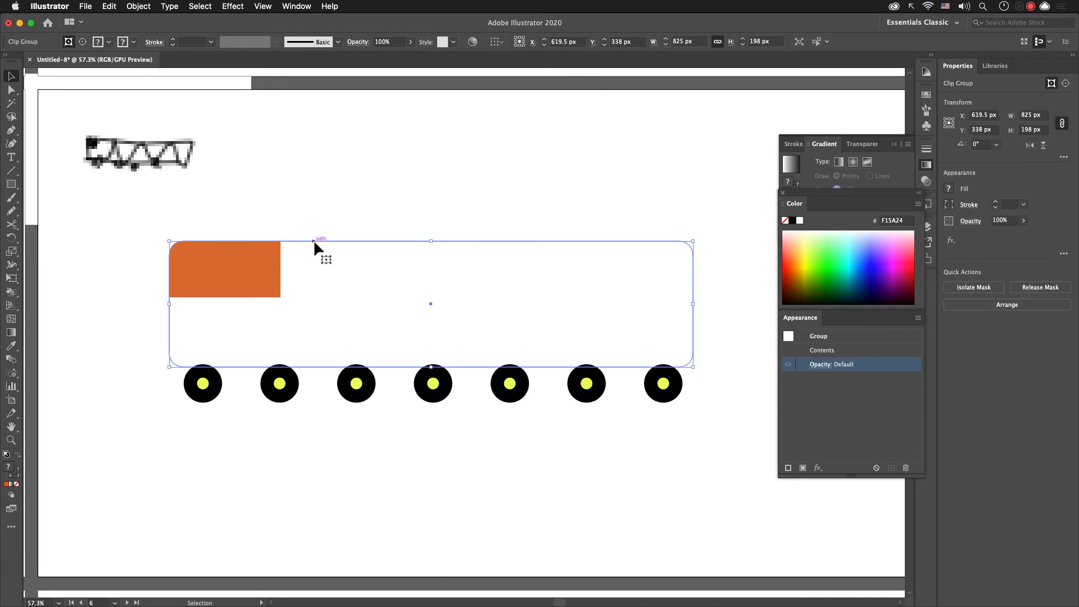
double_click(313, 240)
click(314, 240)
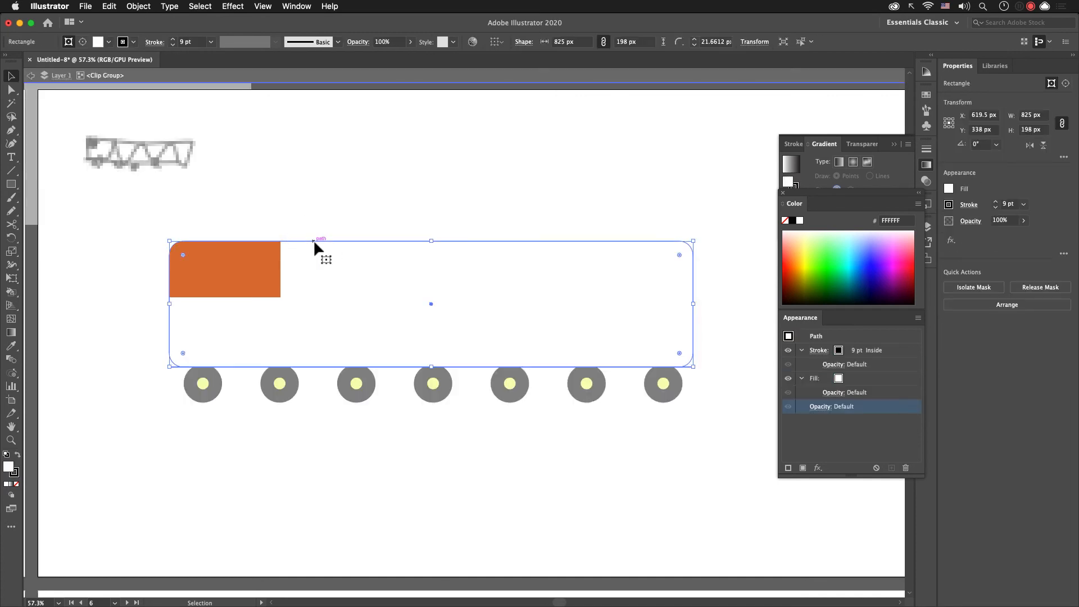
double_click(338, 194)
key(super+z)
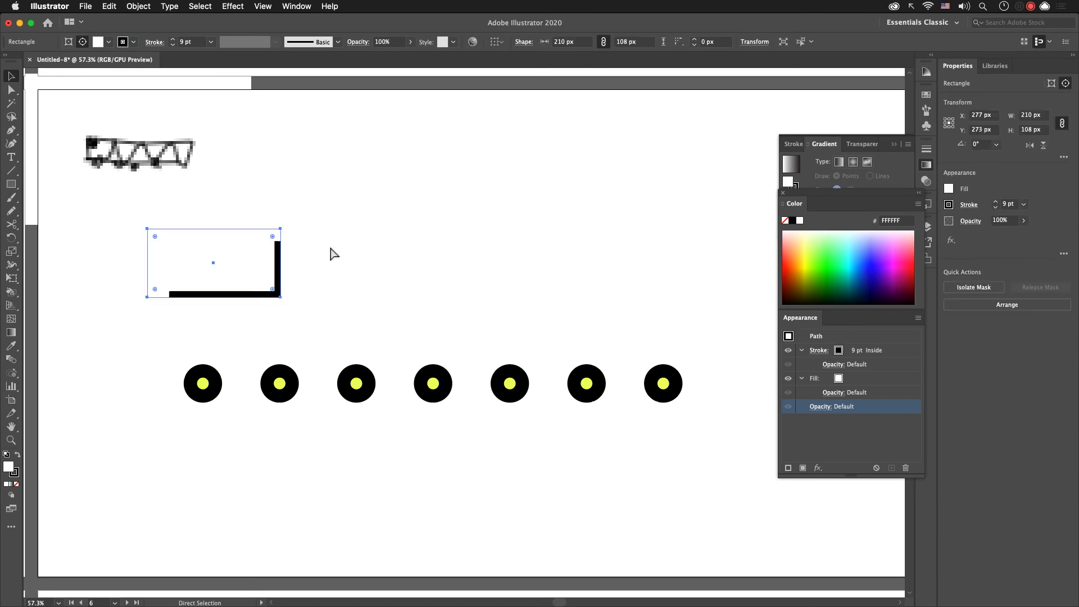
key(super+z)
click(325, 203)
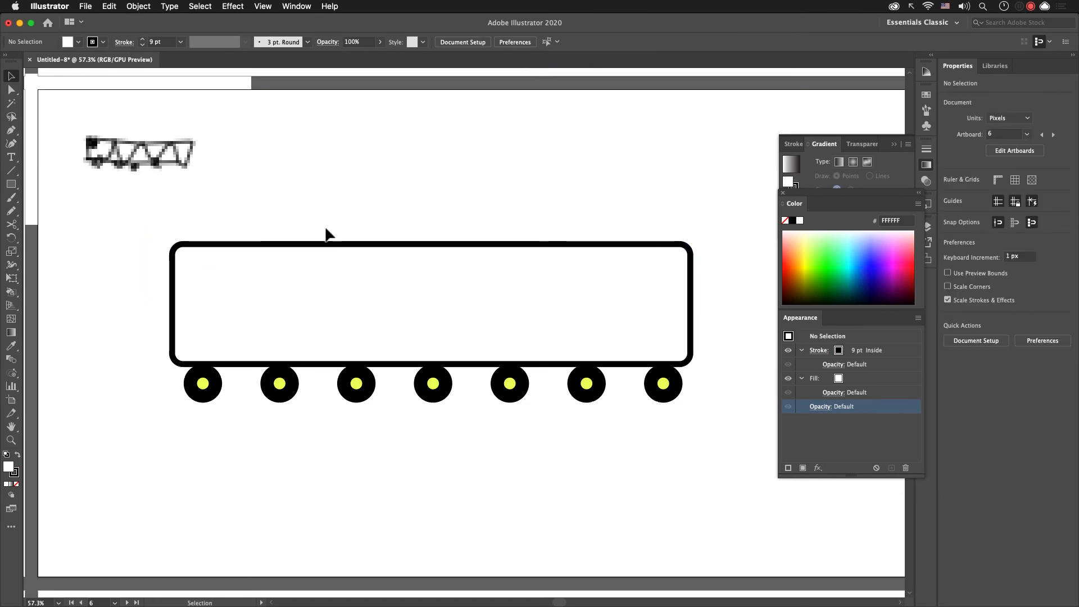
Step: Try drawing rectangles of different sizes with Draw Inside on the body, undoing each one, and return to normal drawing
click(326, 247)
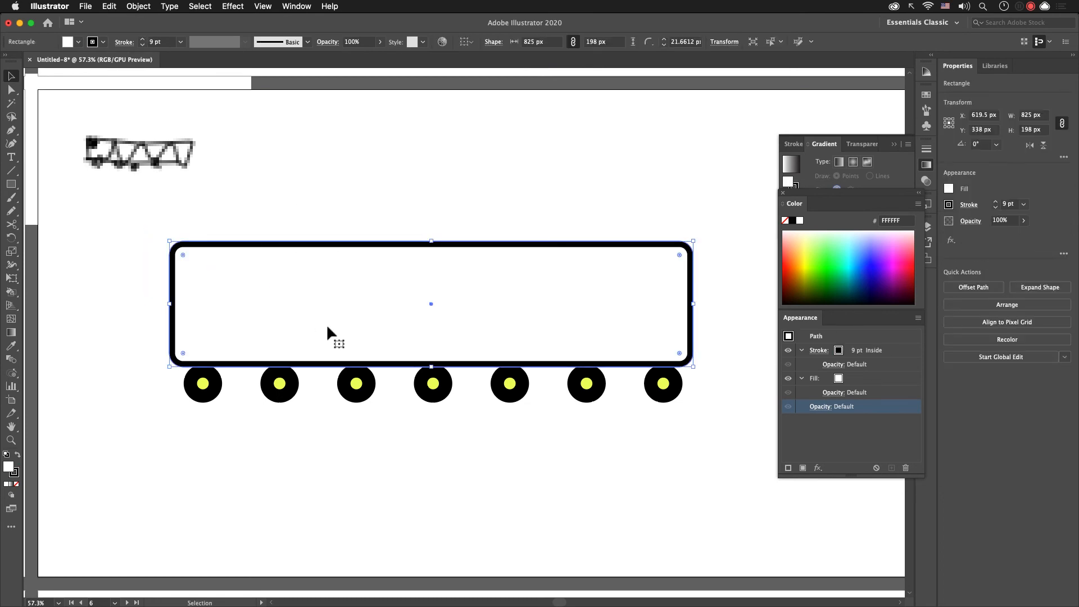
click(873, 379)
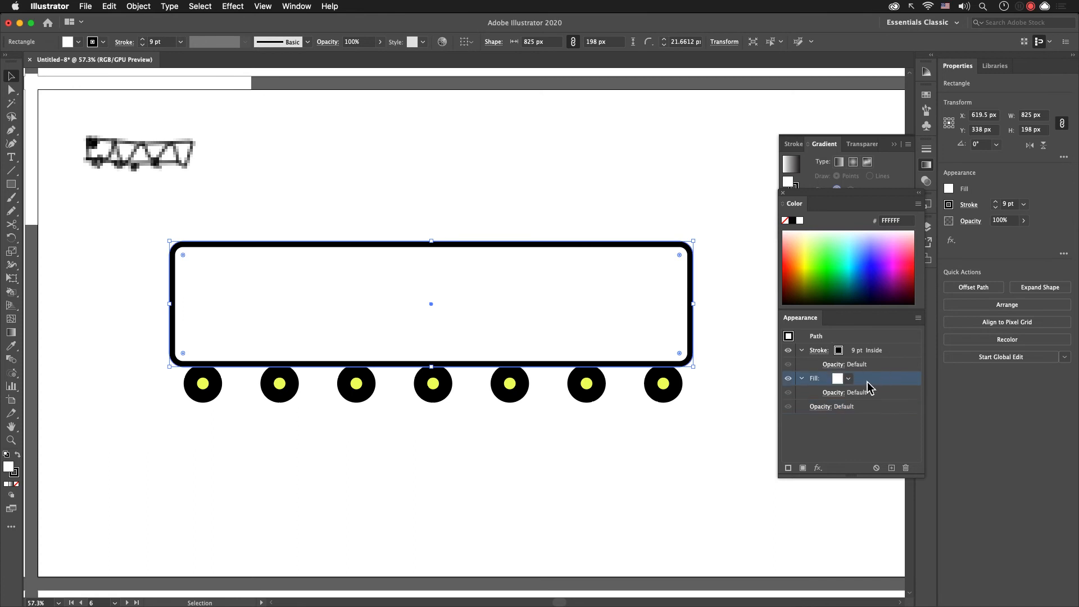
shift+click(221, 270)
key(m)
mouse_move(128, 277)
mouse_down()
mouse_move(277, 241)
mouse_move(286, 220)
mouse_up()
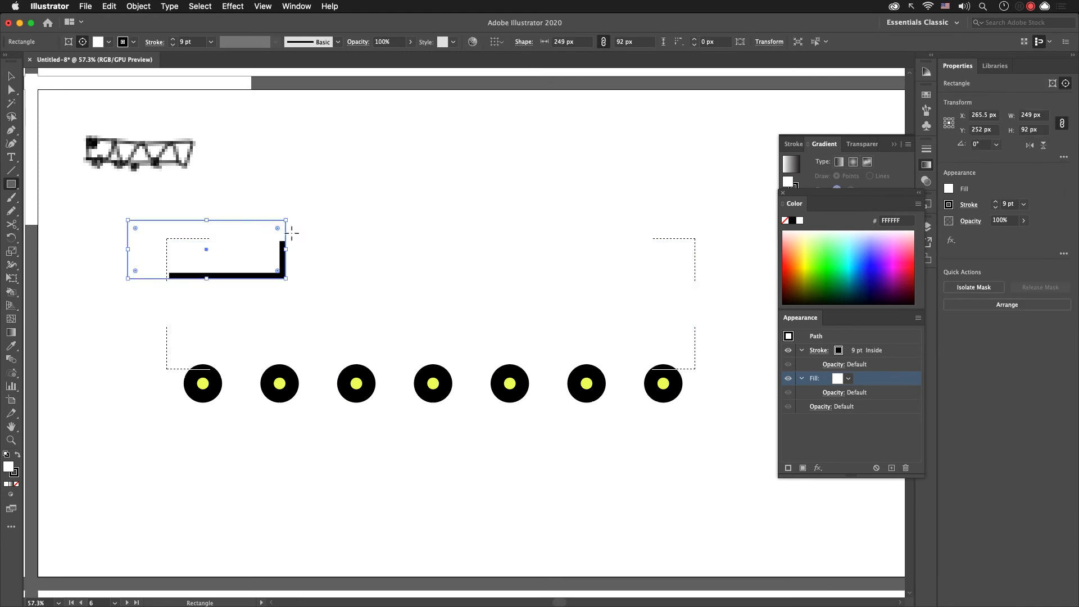
key(super+z)
drag(336, 296, 186, 254)
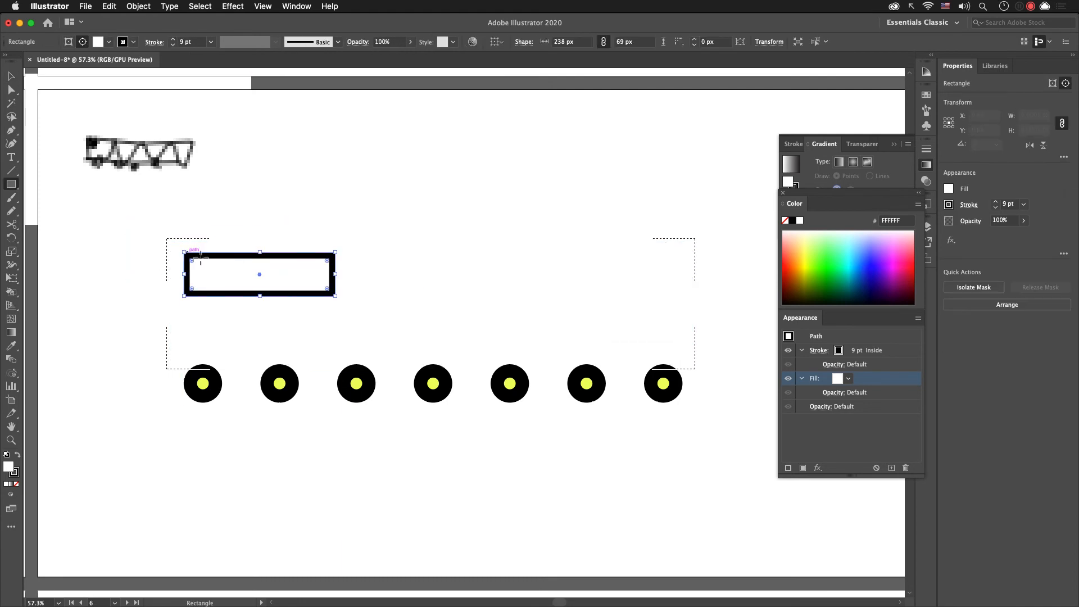
key(super+z)
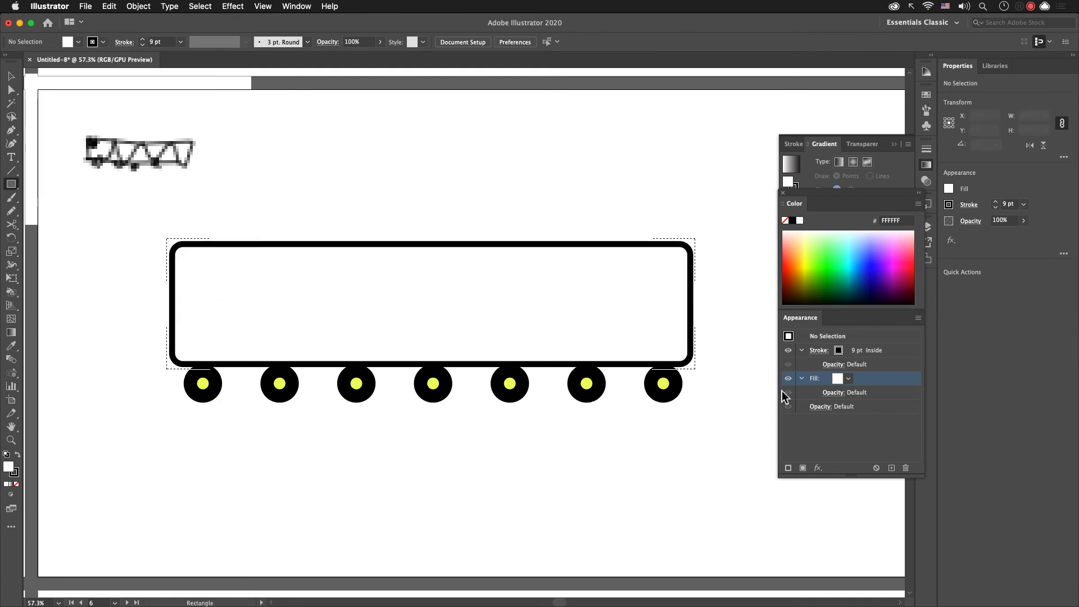
drag(219, 259, 354, 317)
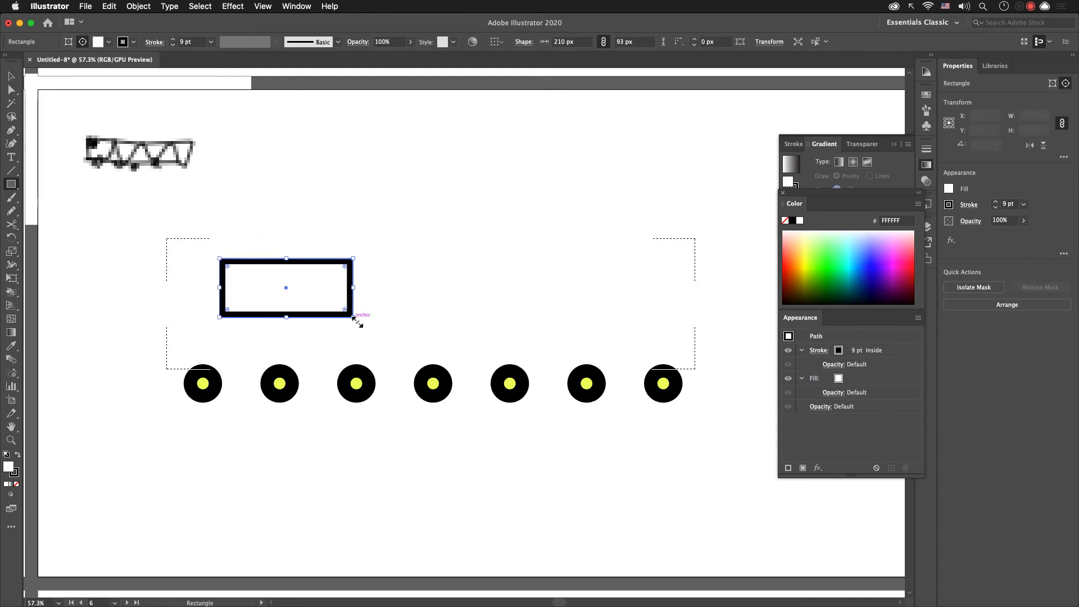
key(super+z)
key(v)
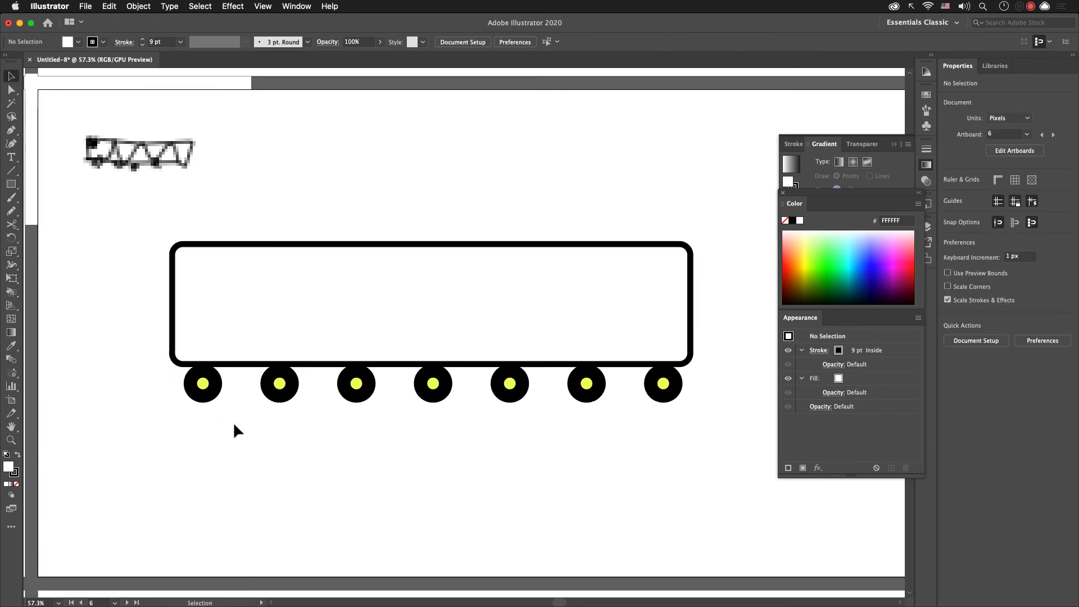
Step: Draw a rectangle about 148 by 117 px overlapping the body's upper-left corner and fill it with yellow (E5FF2D)
click(172, 261)
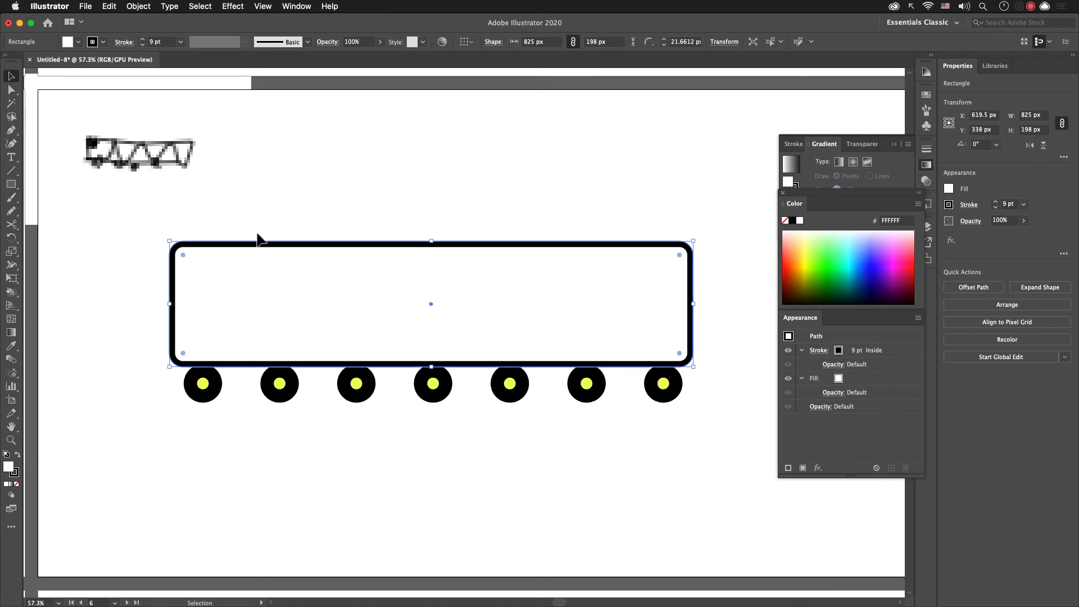
key(m)
drag(158, 295, 252, 222)
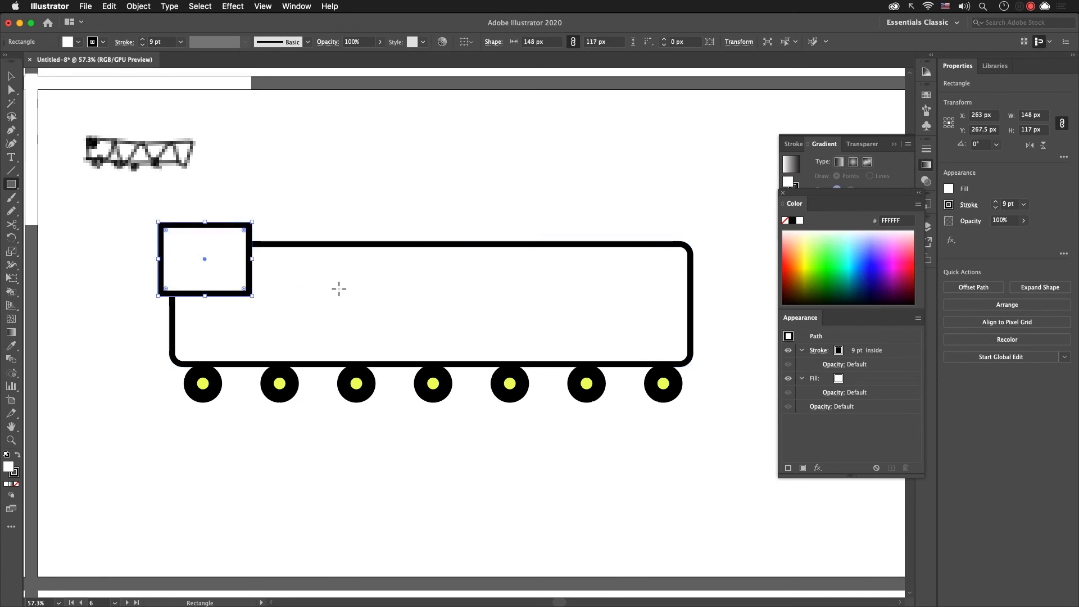
click(811, 259)
Step: Use the Shape Builder on the yellow rectangle and the body to remove the part that sticks out beyond the body
key(v)
drag(279, 210, 236, 263)
mouse_move(157, 290)
mouse_down()
mouse_move(217, 282)
mouse_move(227, 312)
mouse_up()
key(shift+m)
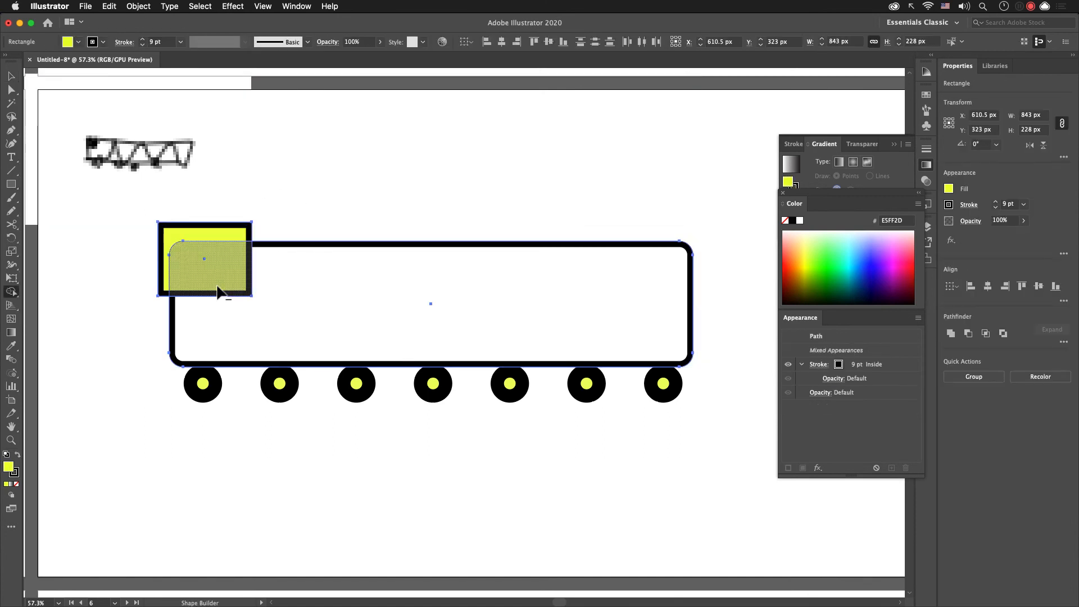
alt+click(233, 235)
key(v)
click(345, 216)
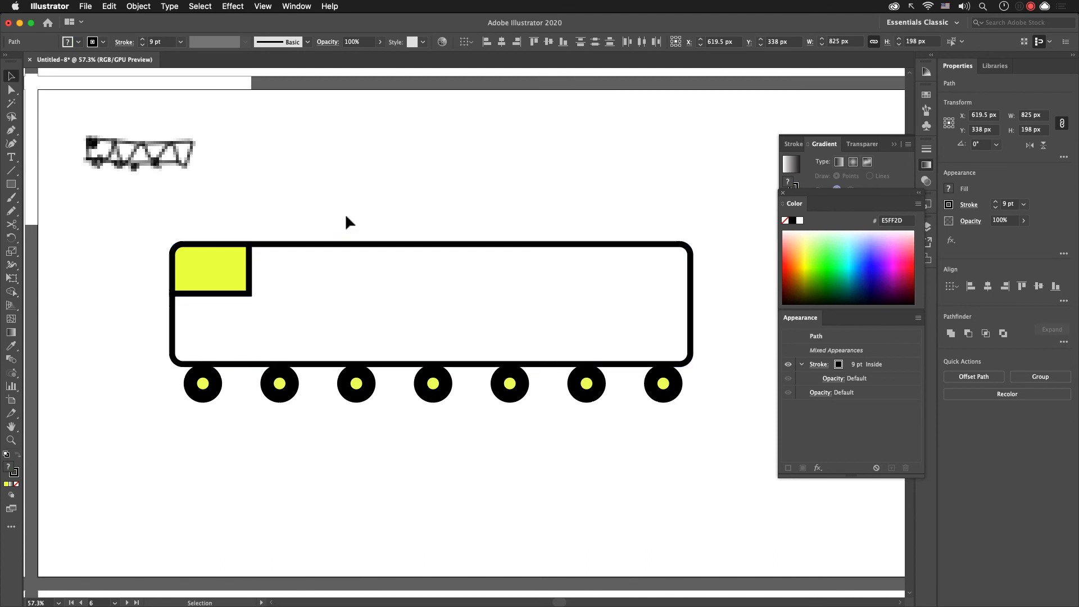
Step: Round the lower-right corner of the yellow window shape, then deselect it
scroll(272, 378, right, 1)
click(236, 272)
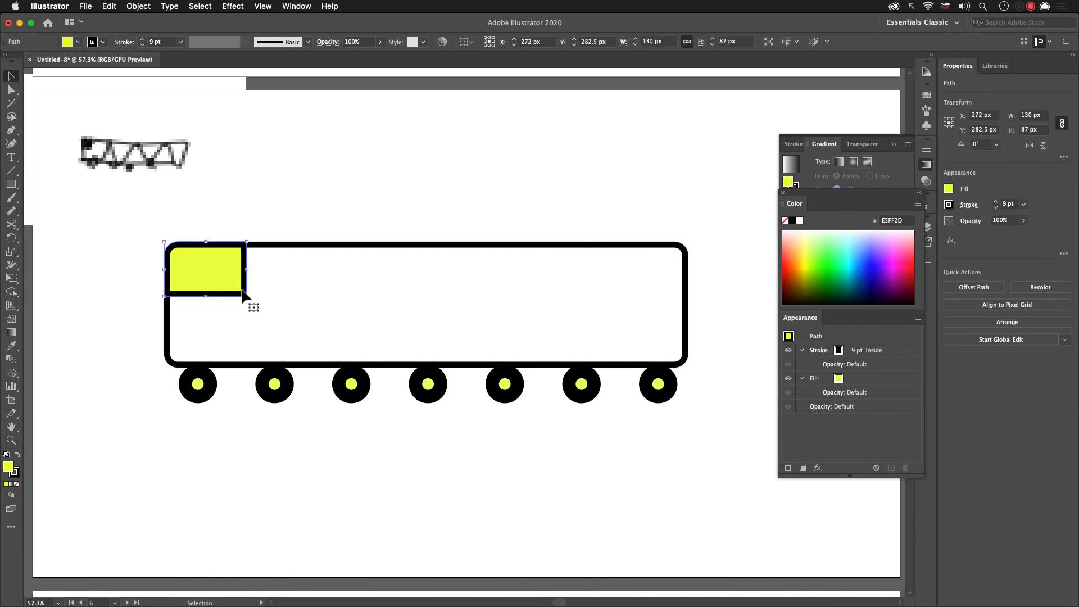
key(a)
drag(242, 292, 219, 269)
key(v)
click(366, 202)
drag(368, 203, 359, 222)
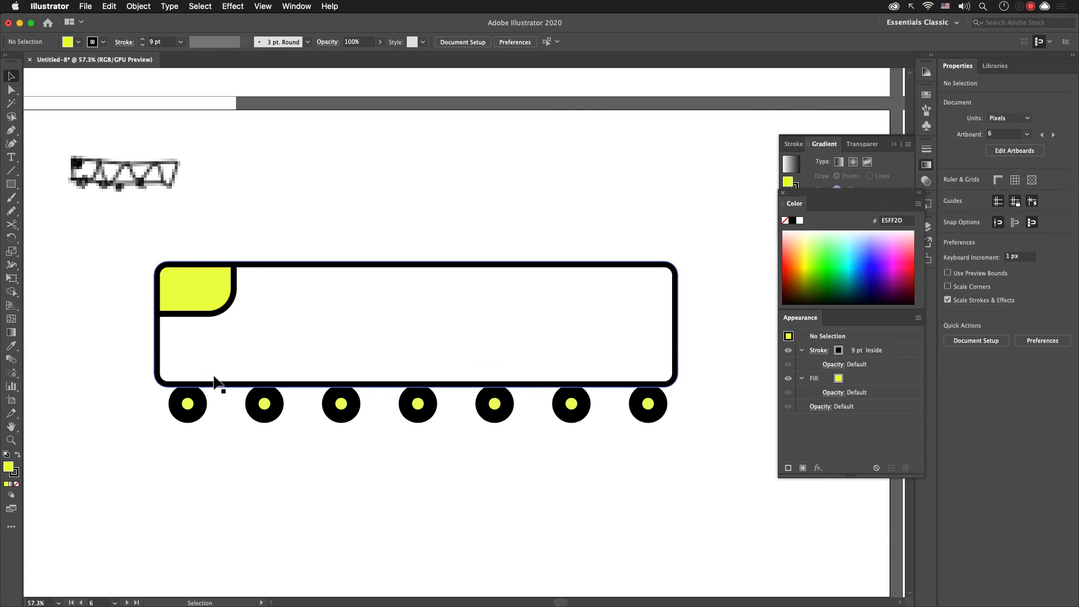
Step: With the Pen tool, draw an open peak about 272 by 194.5 px from the body's lower edge to its top edge and back down
key(p)
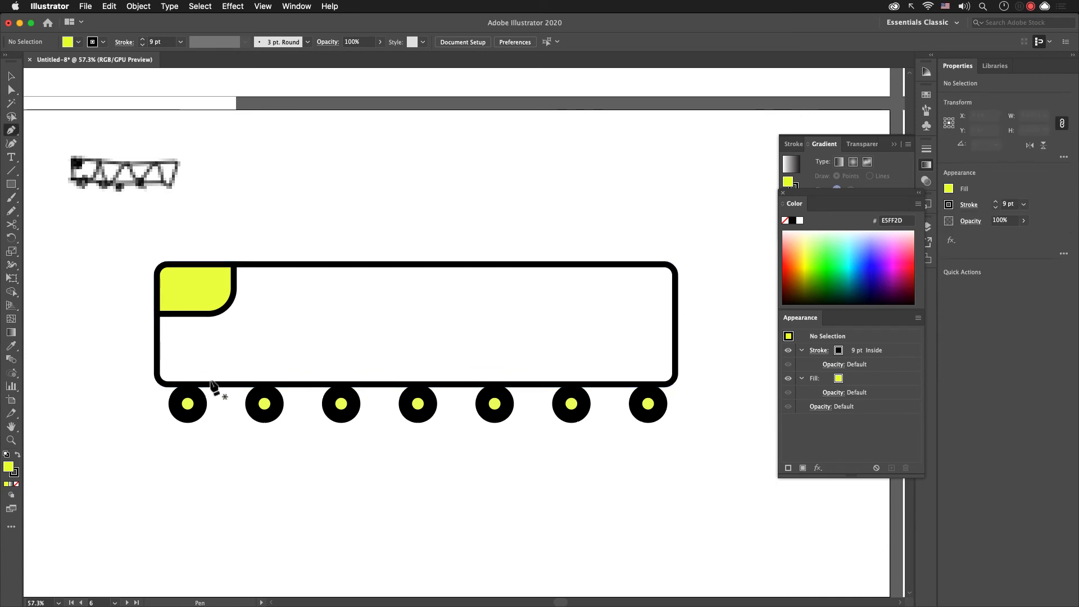
click(210, 385)
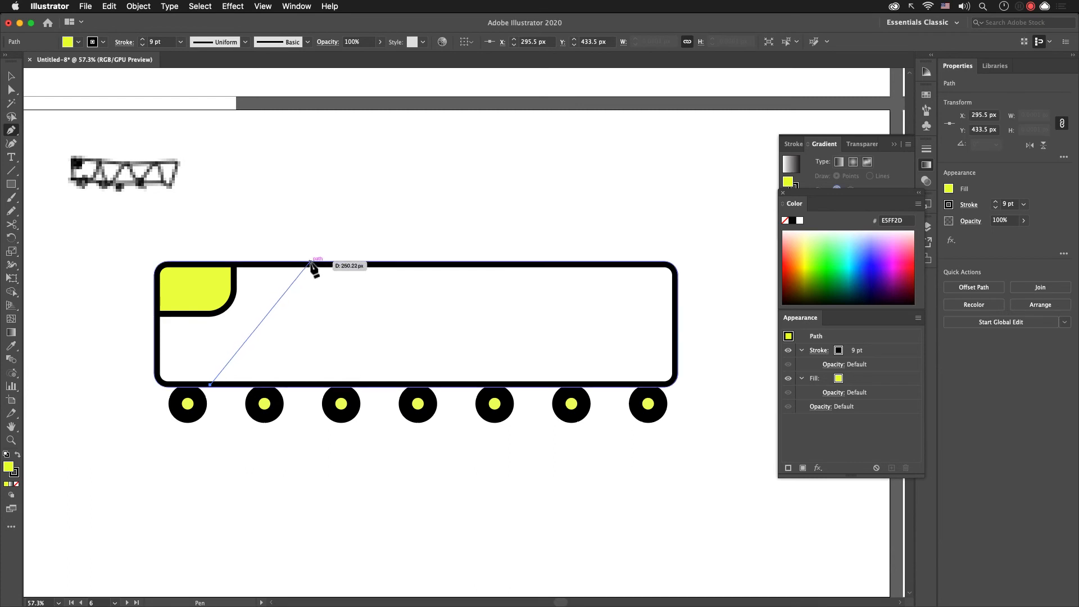
click(310, 260)
click(383, 385)
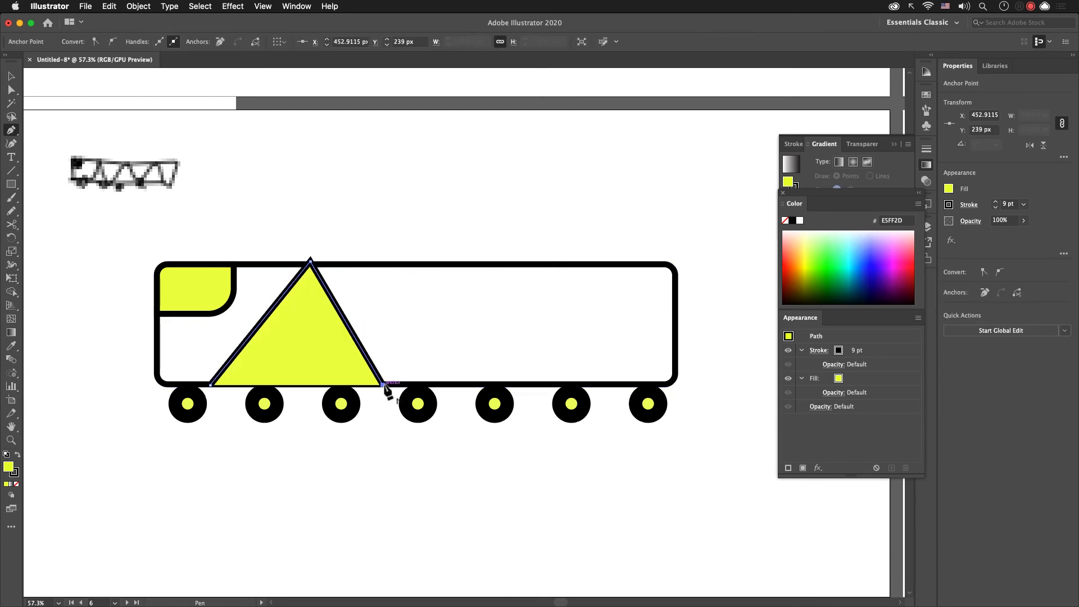
key(v)
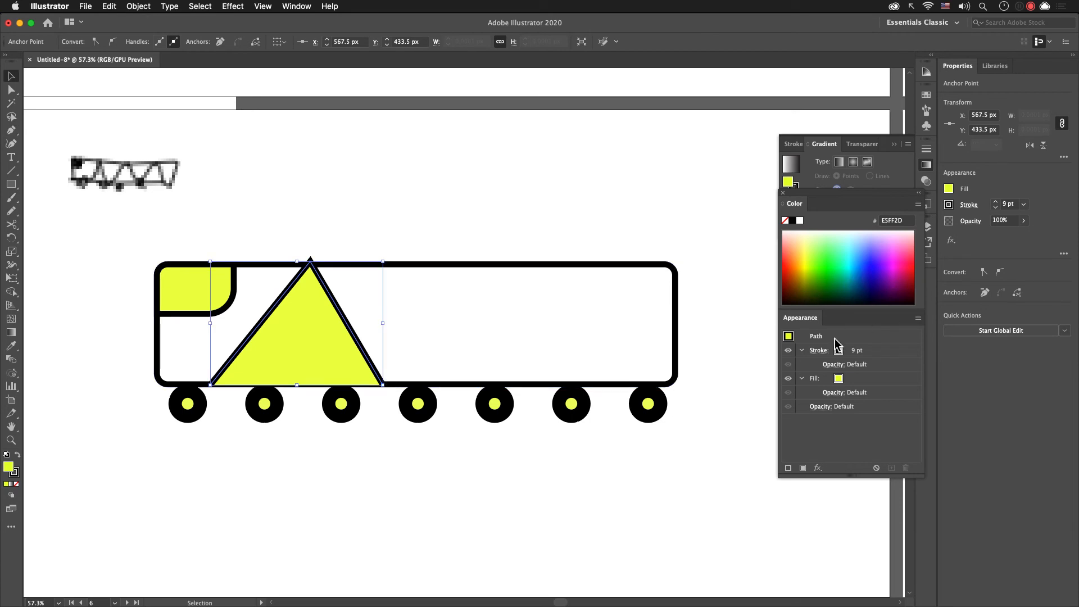
Step: Give the peak path's stroke a round cap and a round join
click(817, 354)
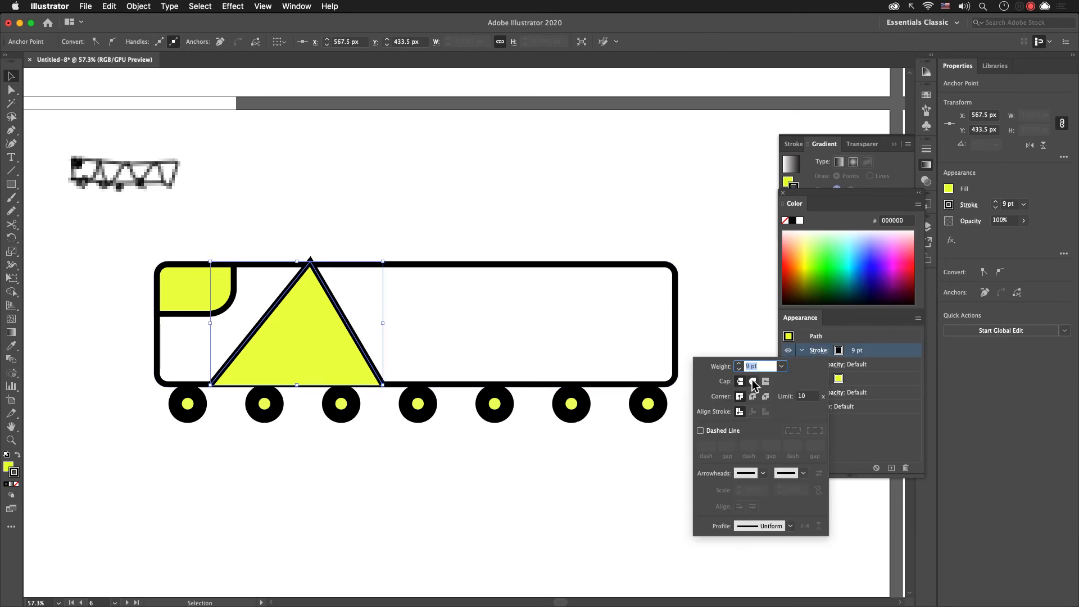
click(754, 382)
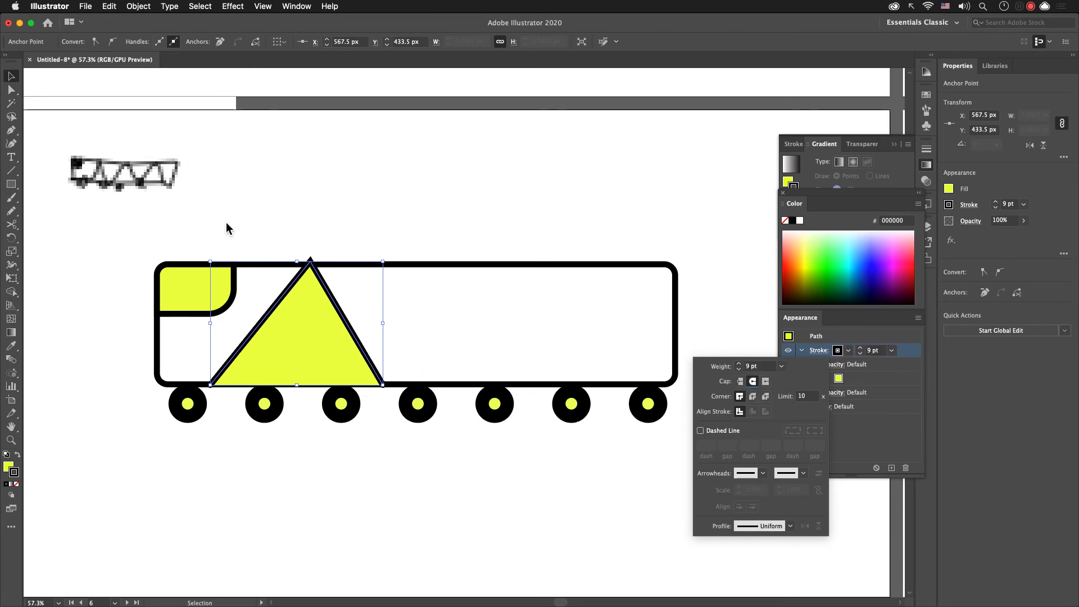
click(12, 76)
click(291, 171)
click(323, 280)
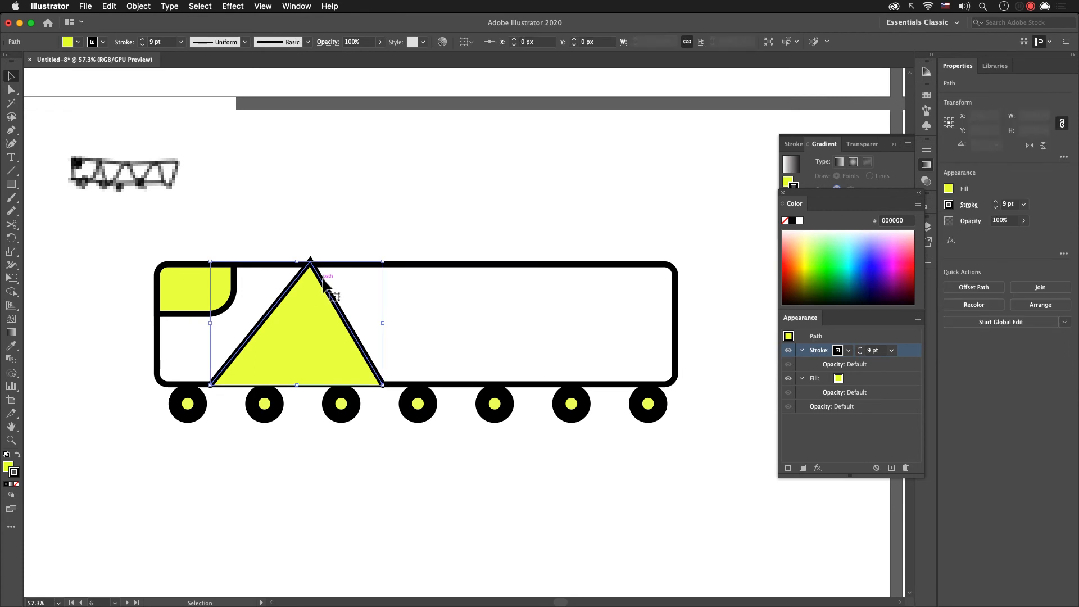
click(829, 353)
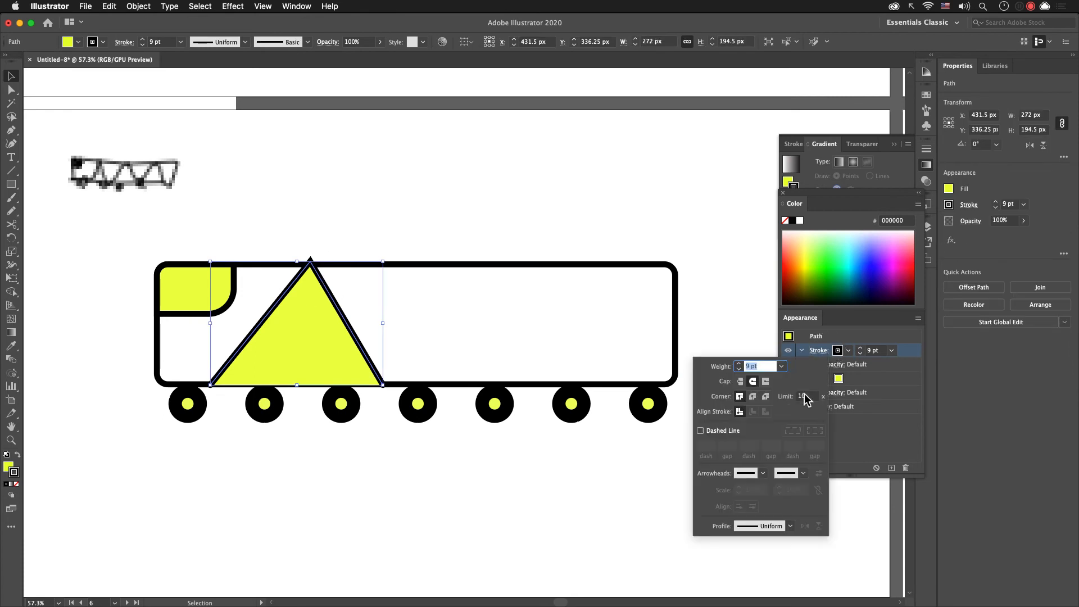
click(753, 396)
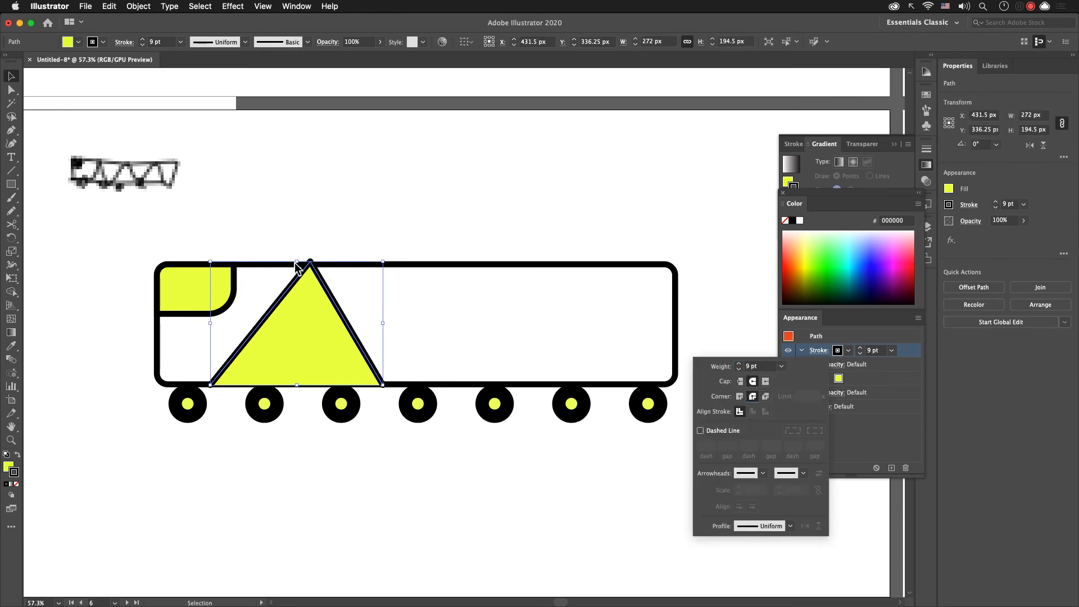
click(300, 231)
Step: Reduce the peak path's height to about 188.5 px from above so its tip sits within the body's top outline
click(334, 292)
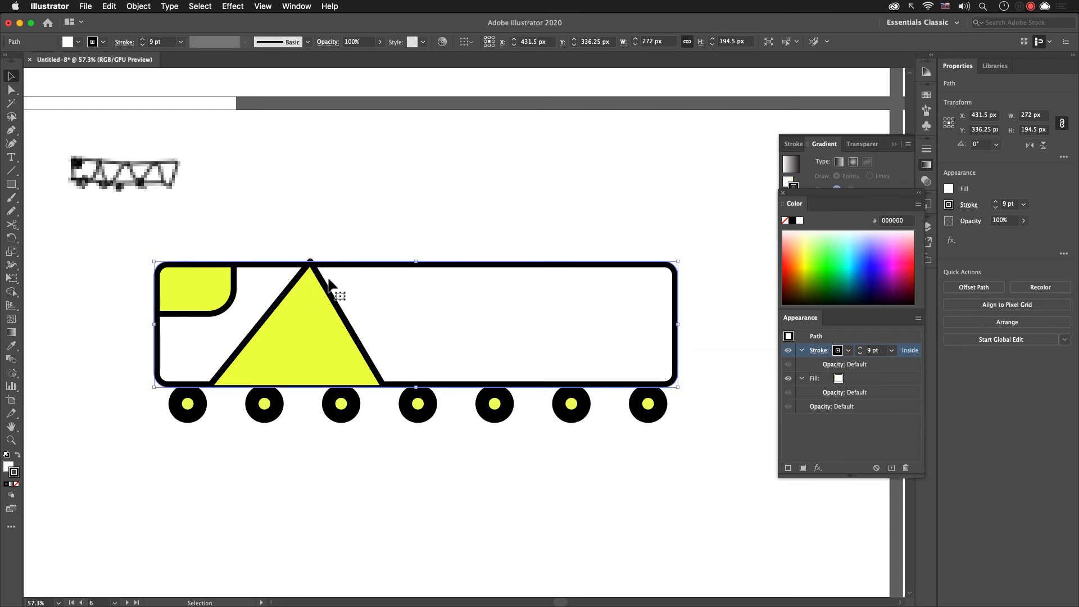
click(353, 194)
click(332, 298)
drag(297, 264, 297, 266)
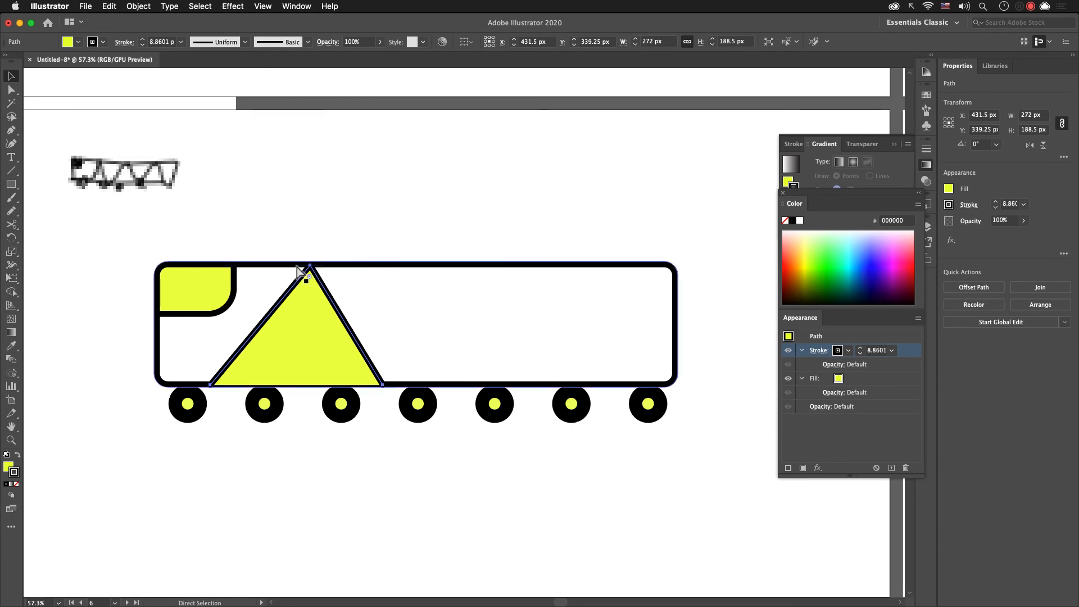
Step: Send the peak path to the back and remove the fill from both the body and the path
key(shift+super+[)
key(v)
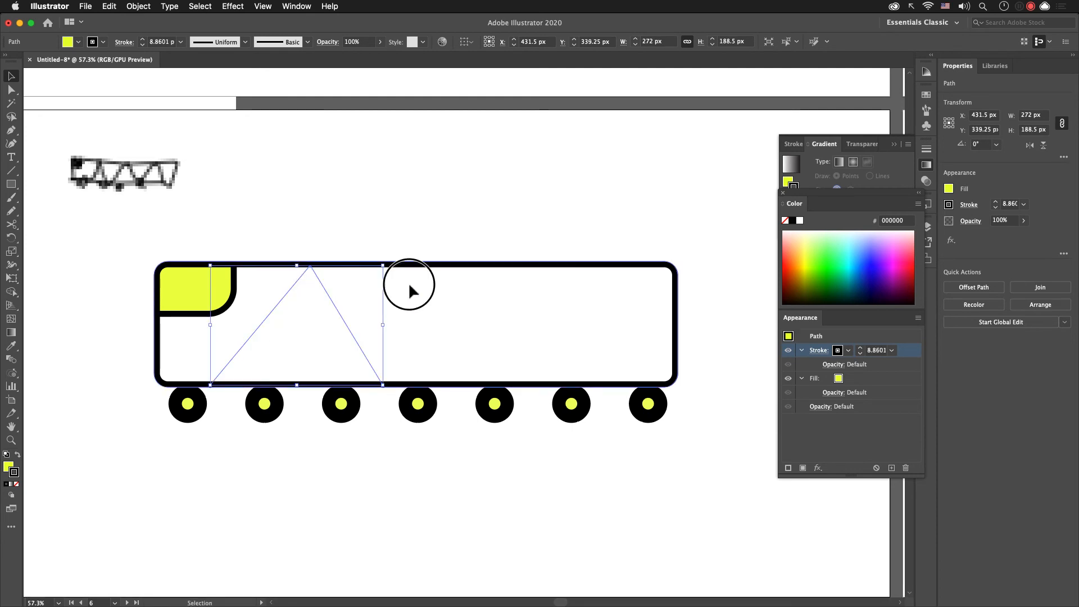
click(421, 271)
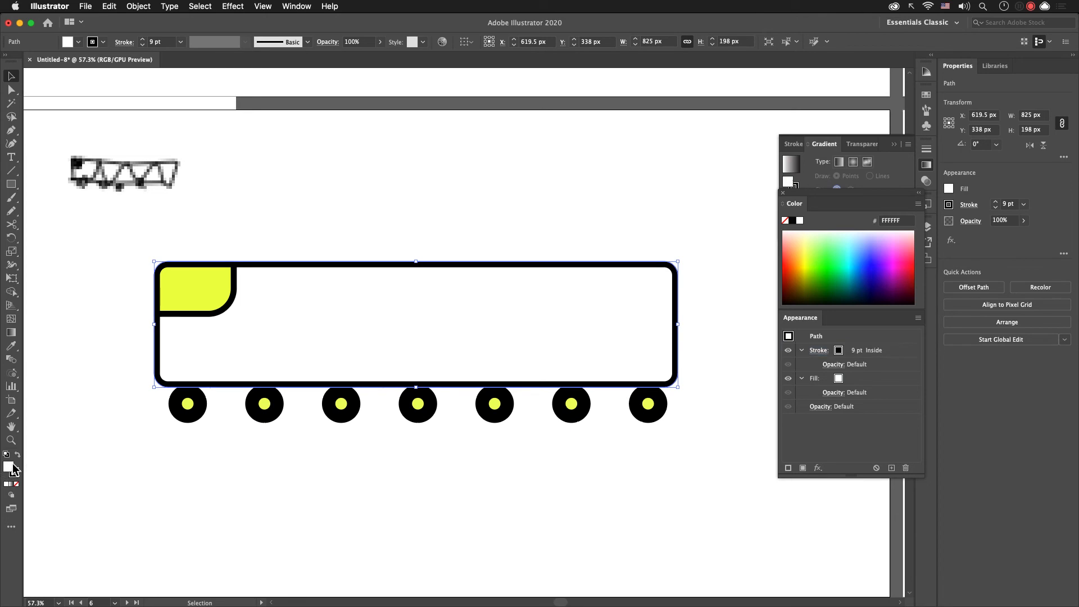
key(slash)
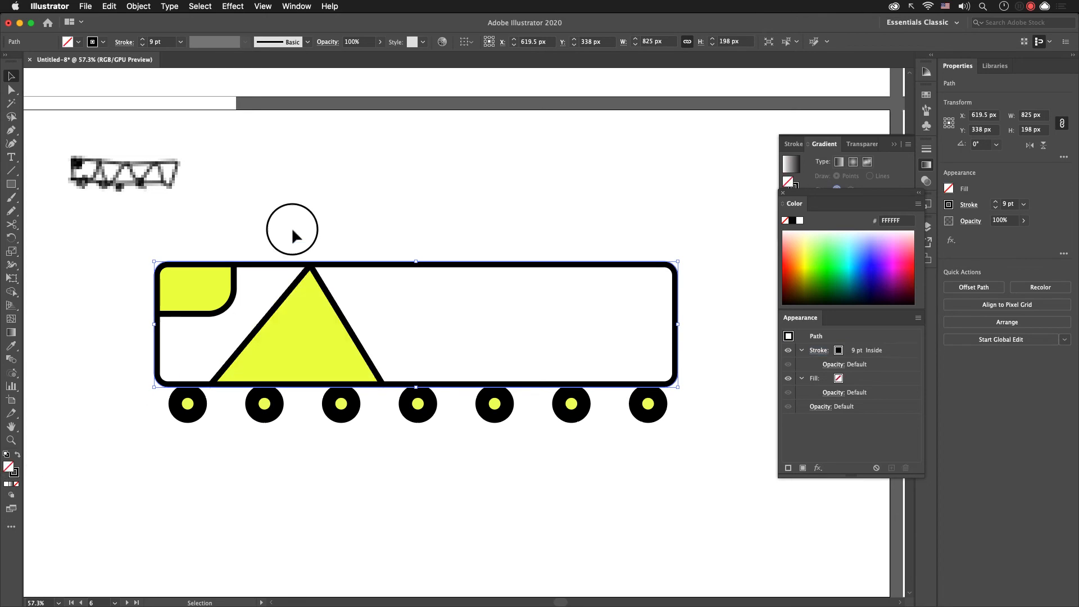
click(353, 337)
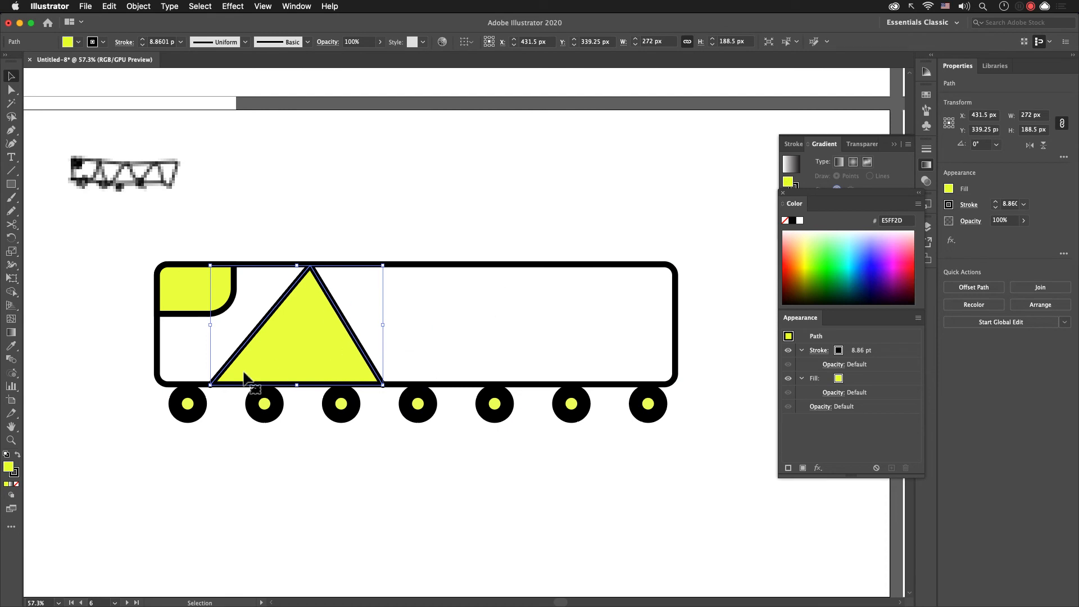
key(slash)
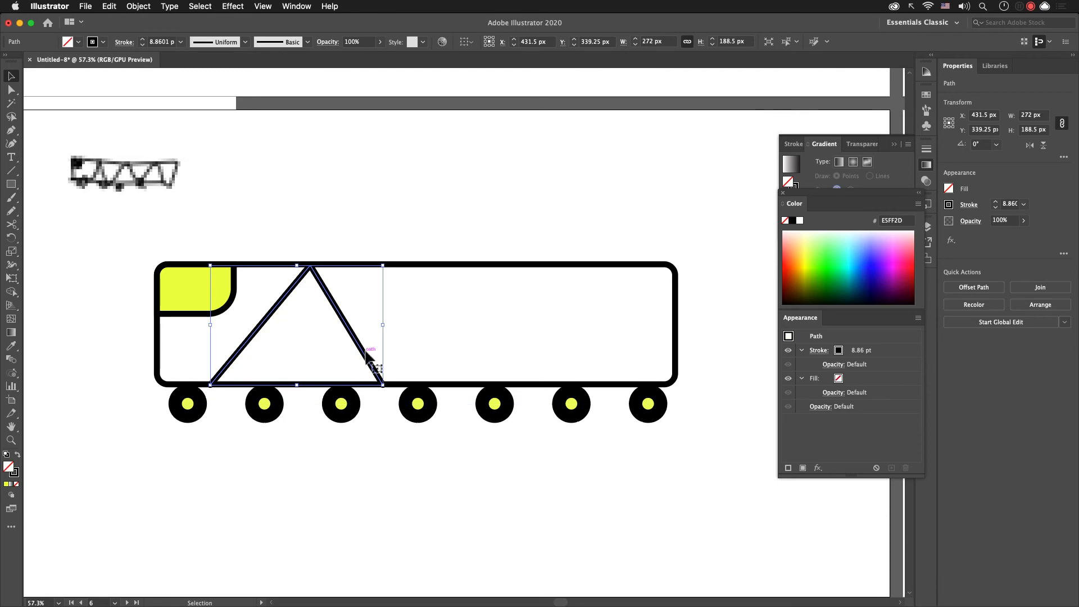
Step: With the Pen tool, extend the peak path into a three-peak zigzag between the body's edges, ending partway down its right side
key(p)
click(382, 384)
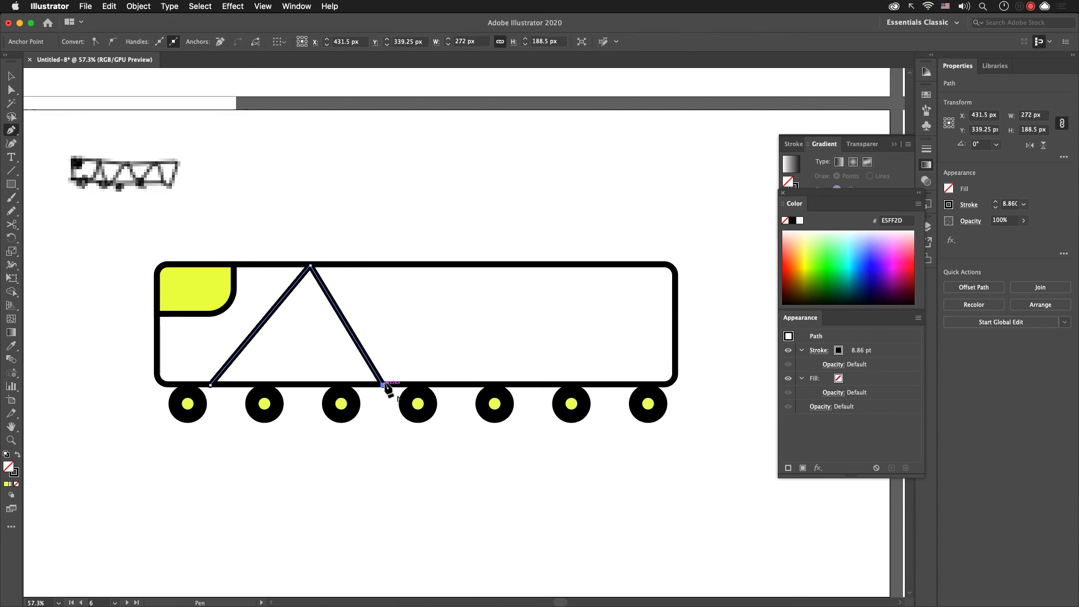
click(461, 265)
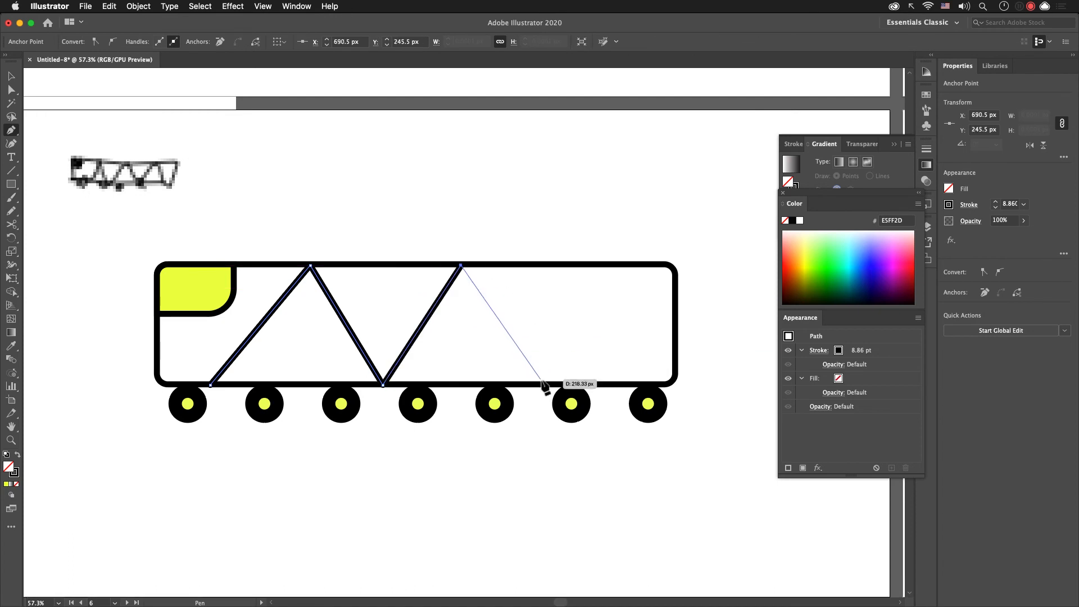
click(543, 384)
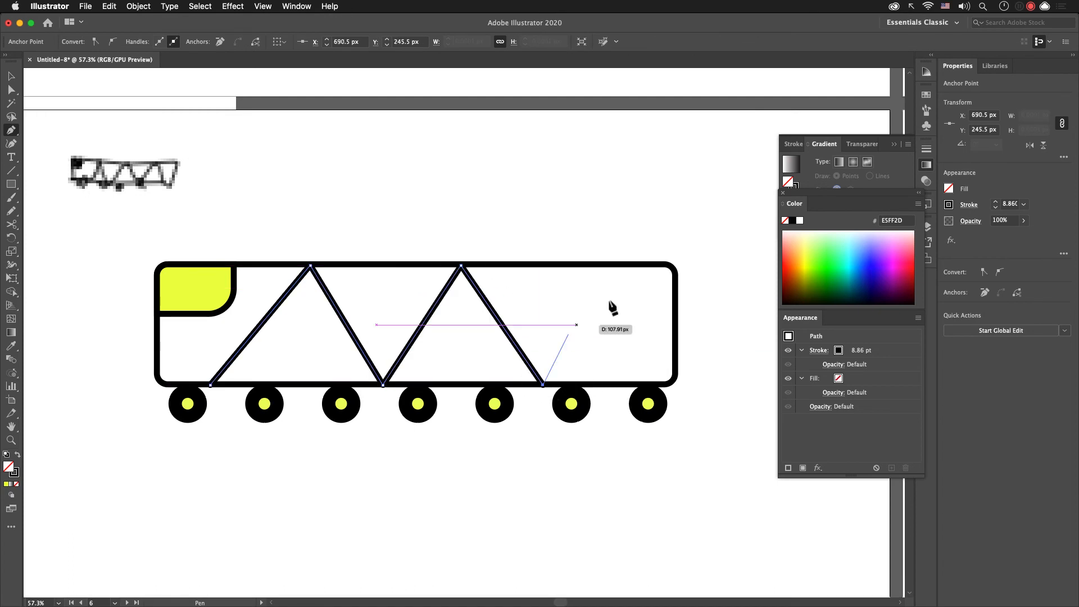
click(625, 266)
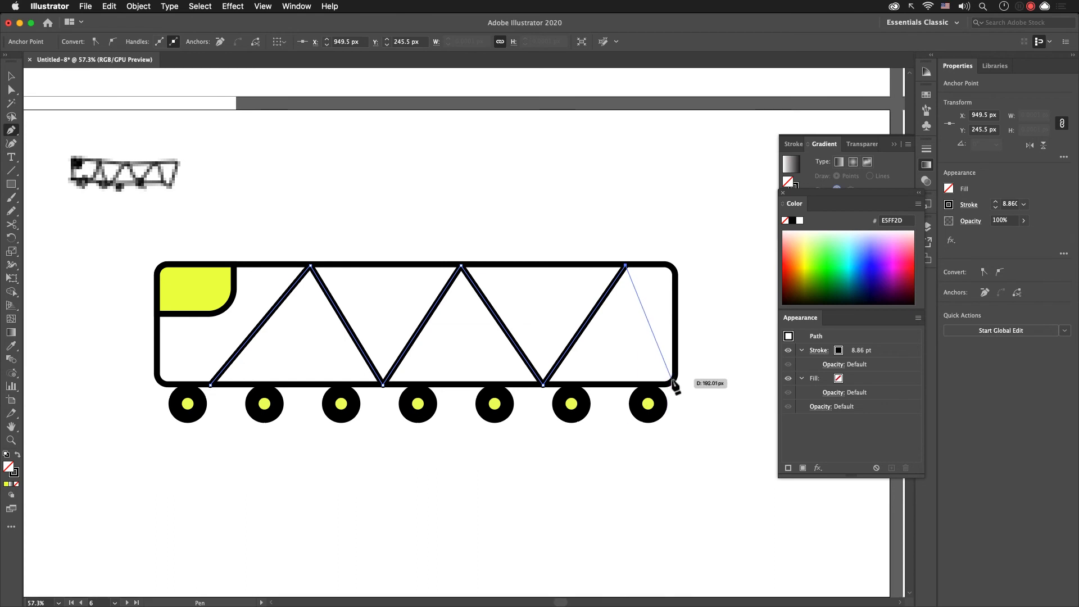
click(675, 349)
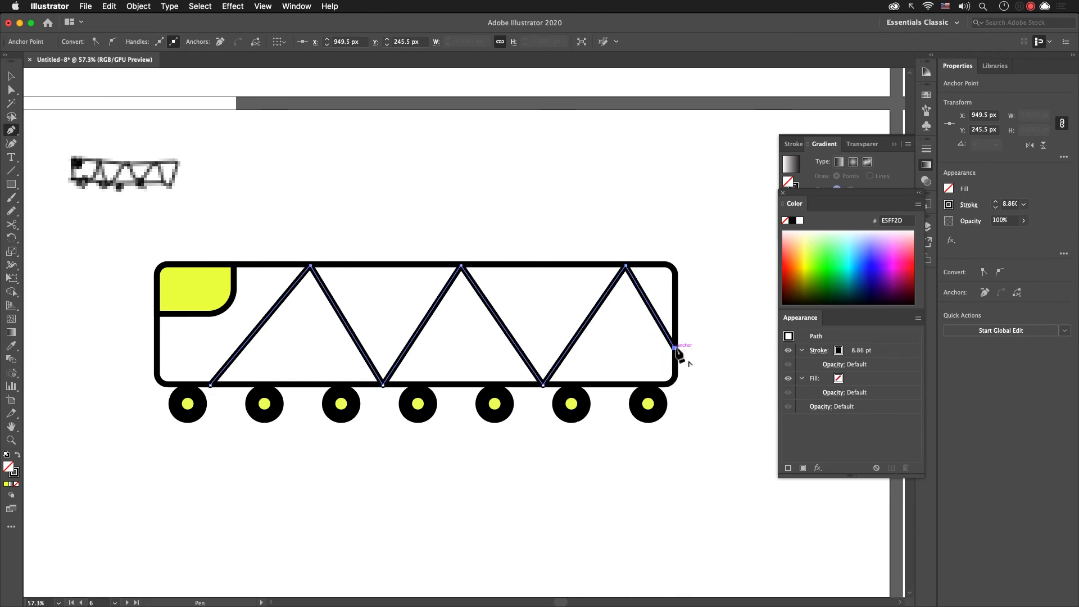
key(v)
click(716, 360)
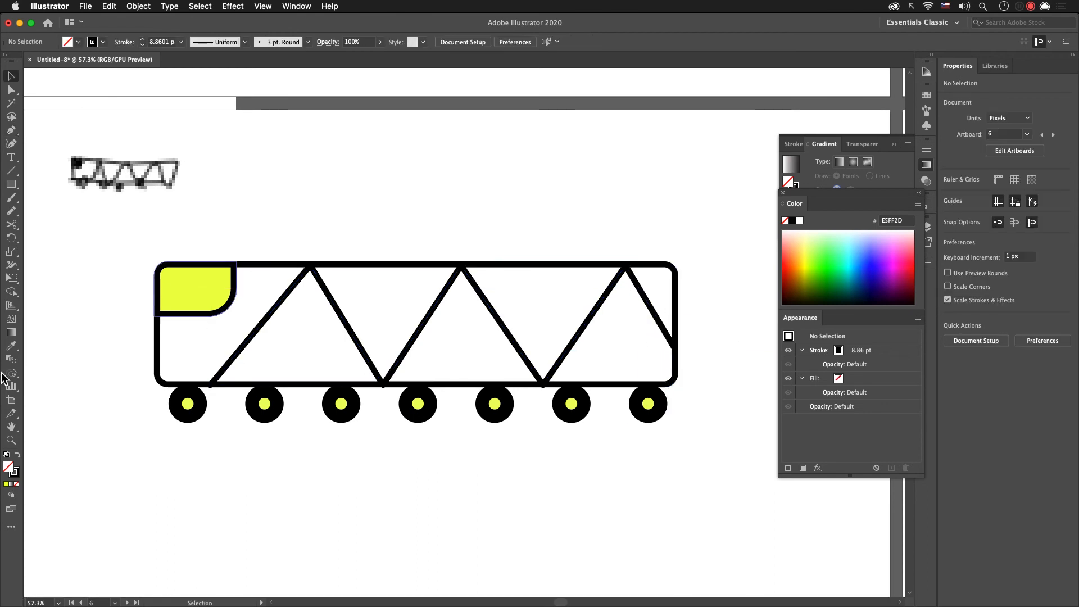
Step: Try to convert the body and zigzag into a Live Paint group filled with pink FF298C, and undo it
click(588, 326)
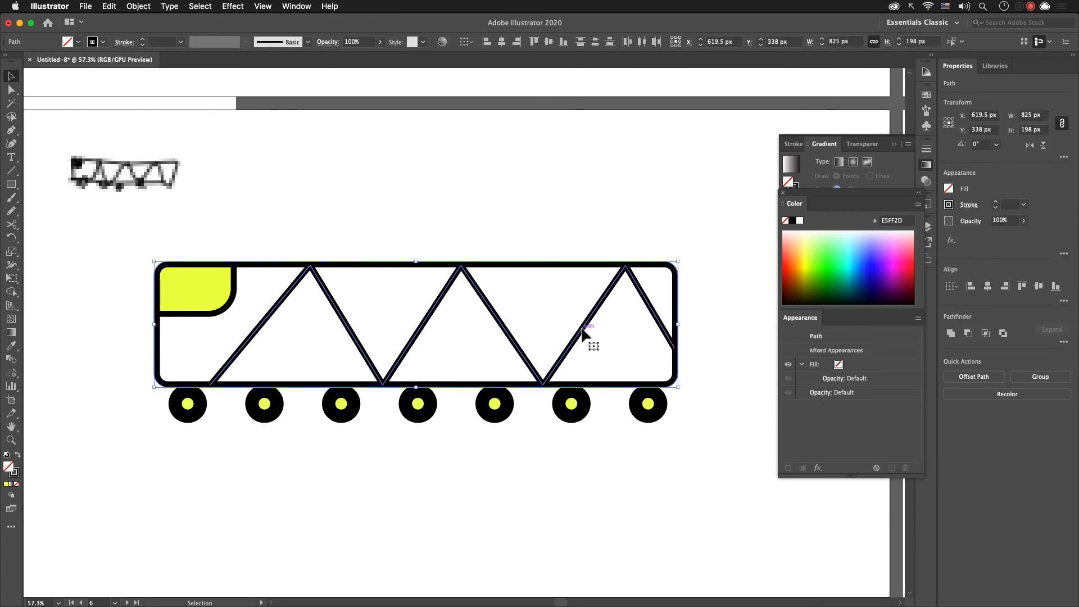
key(k)
click(900, 262)
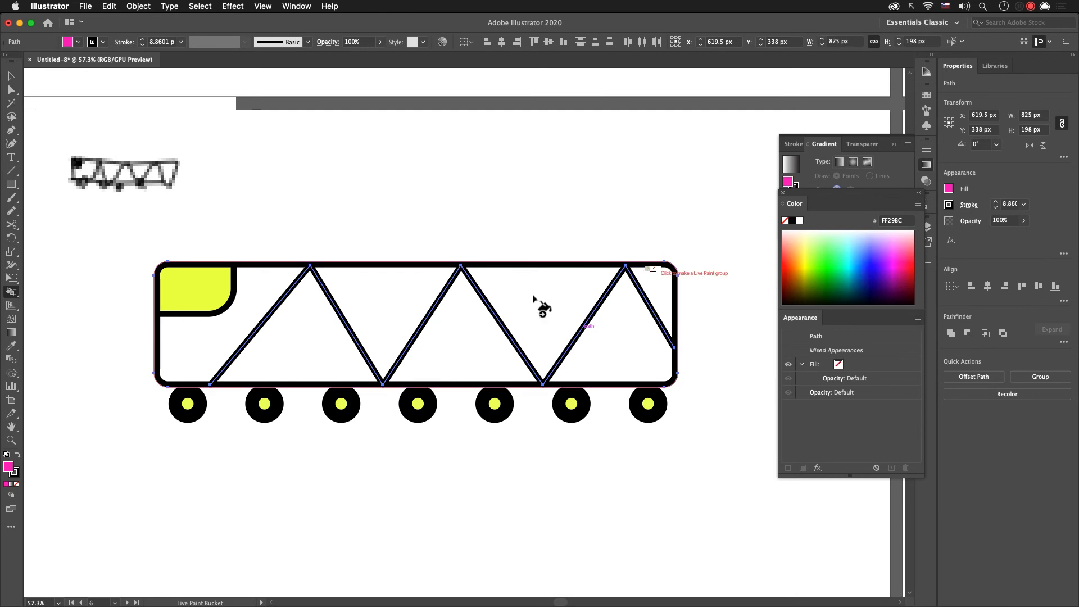
click(326, 343)
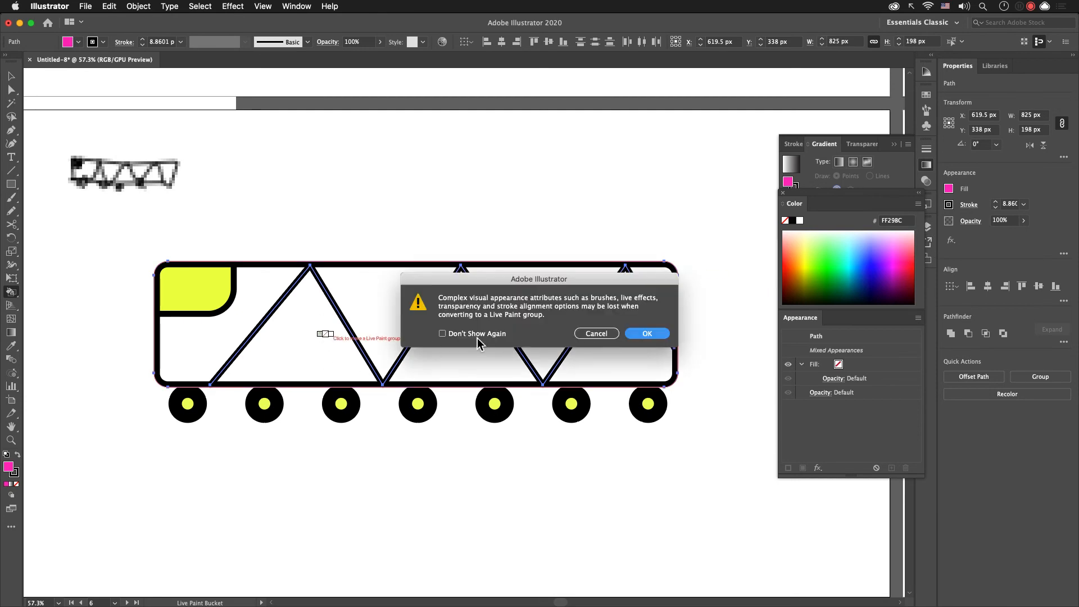
click(647, 333)
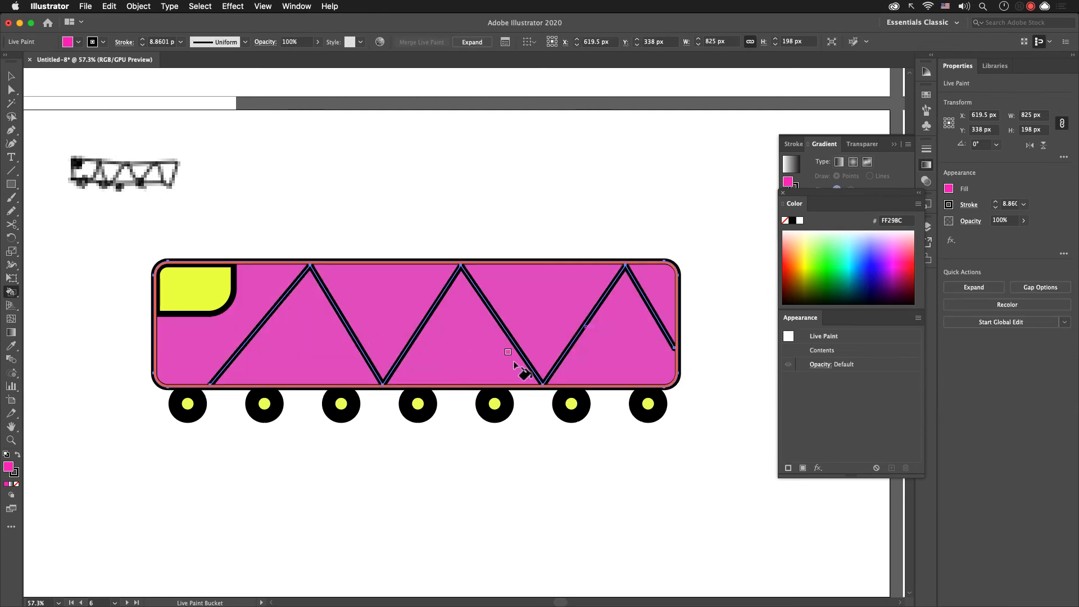
key(v)
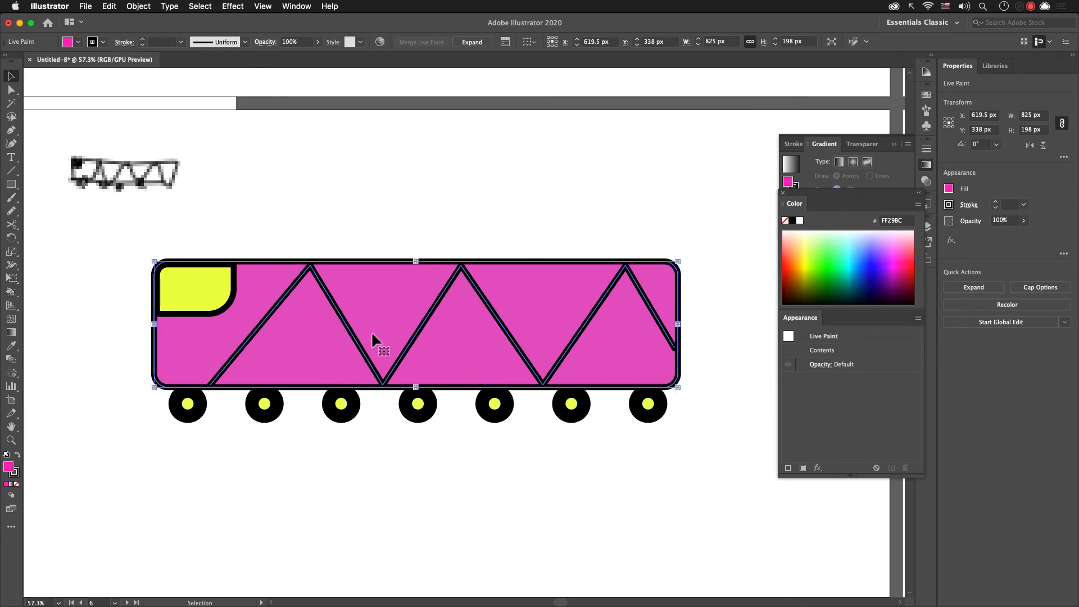
key(cmd+z)
click(448, 454)
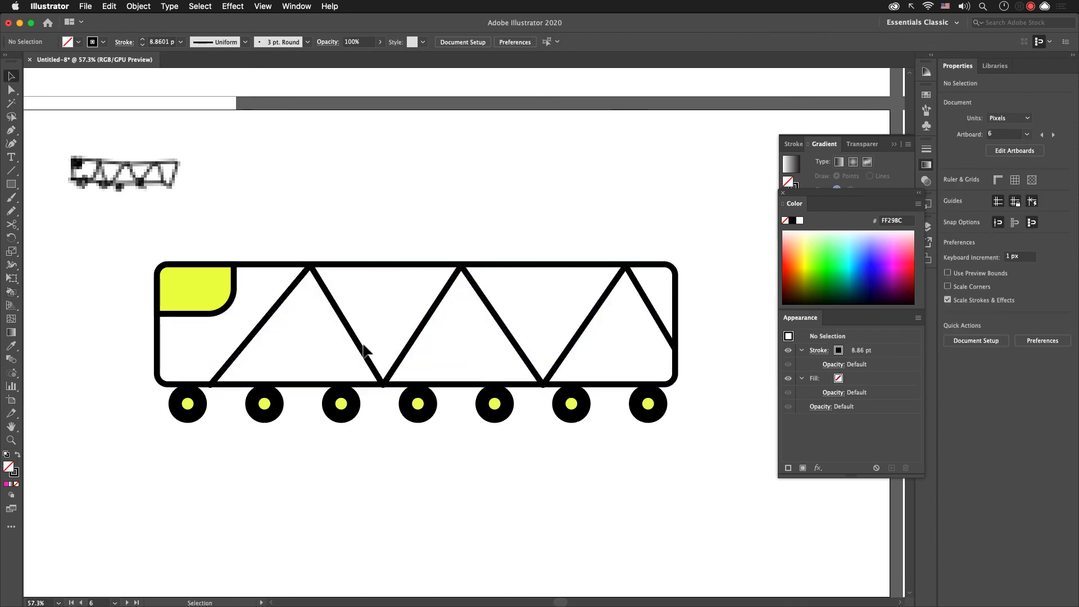
click(365, 354)
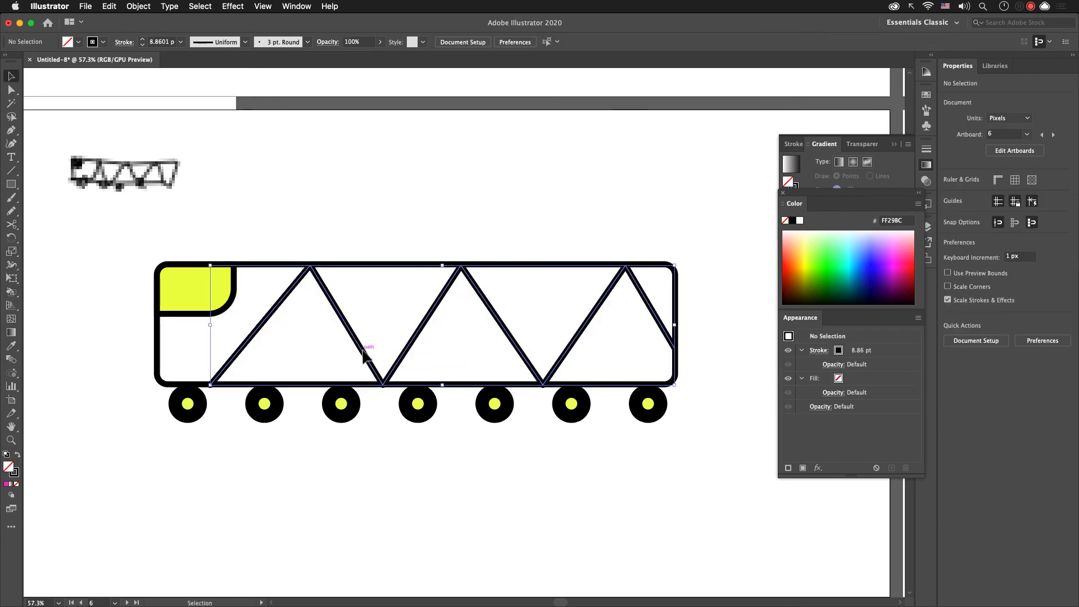
shift+click(188, 273)
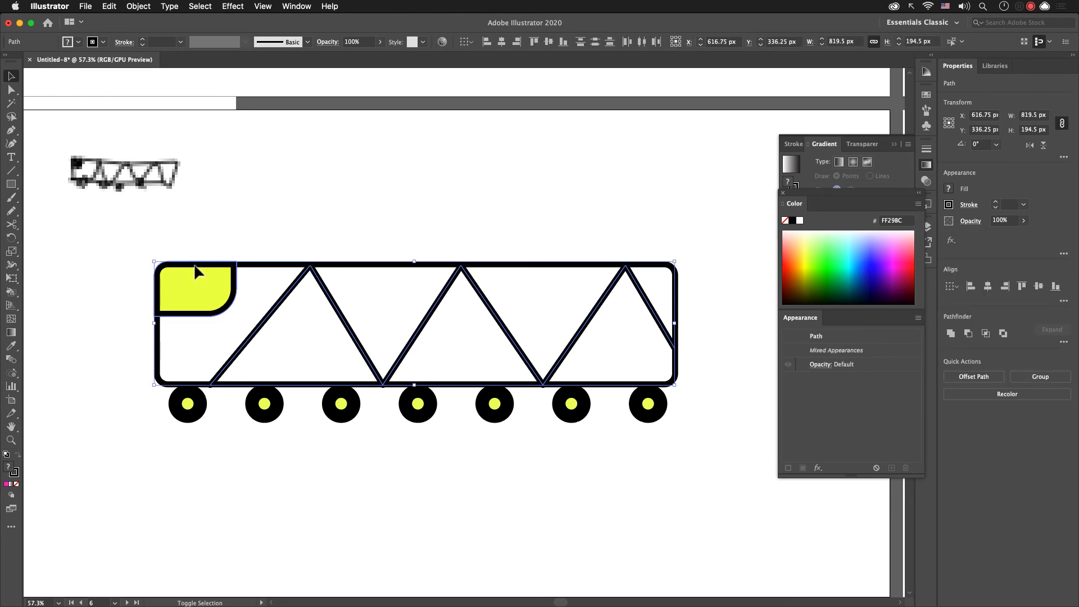
drag(253, 265, 327, 229)
key(super+z)
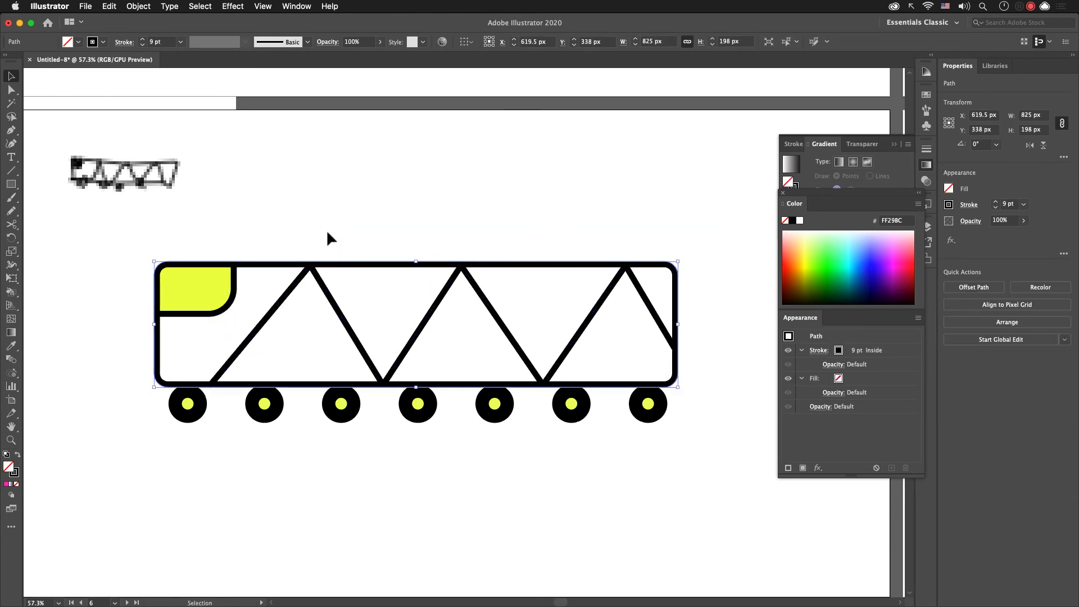
Step: Try again to make a Live Paint group from the body and zigzag, filled with purple CB1AFF, and undo it
shift+click(270, 328)
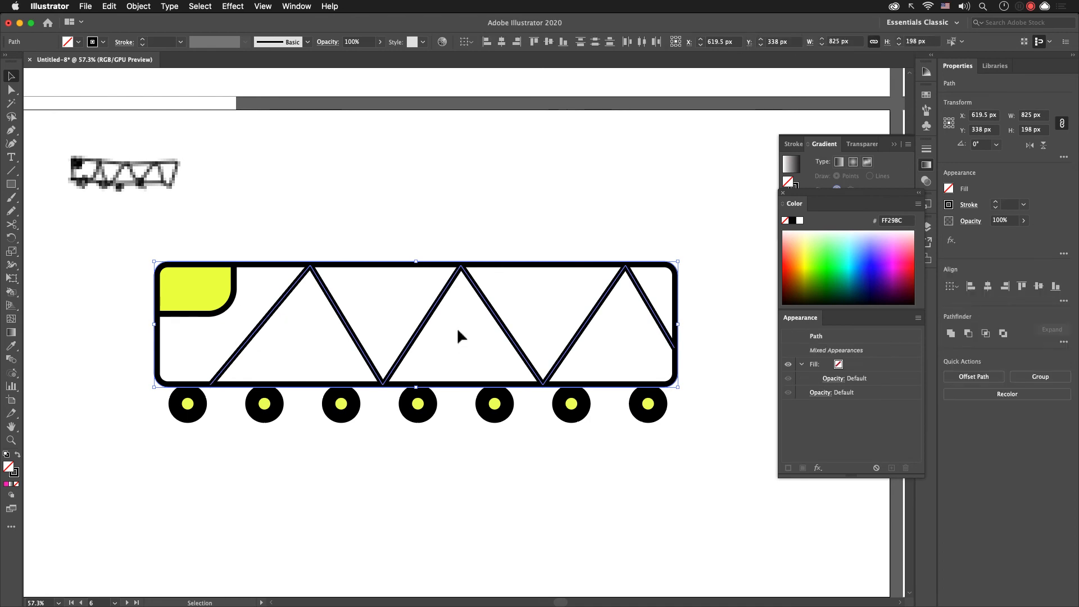
key(k)
click(845, 257)
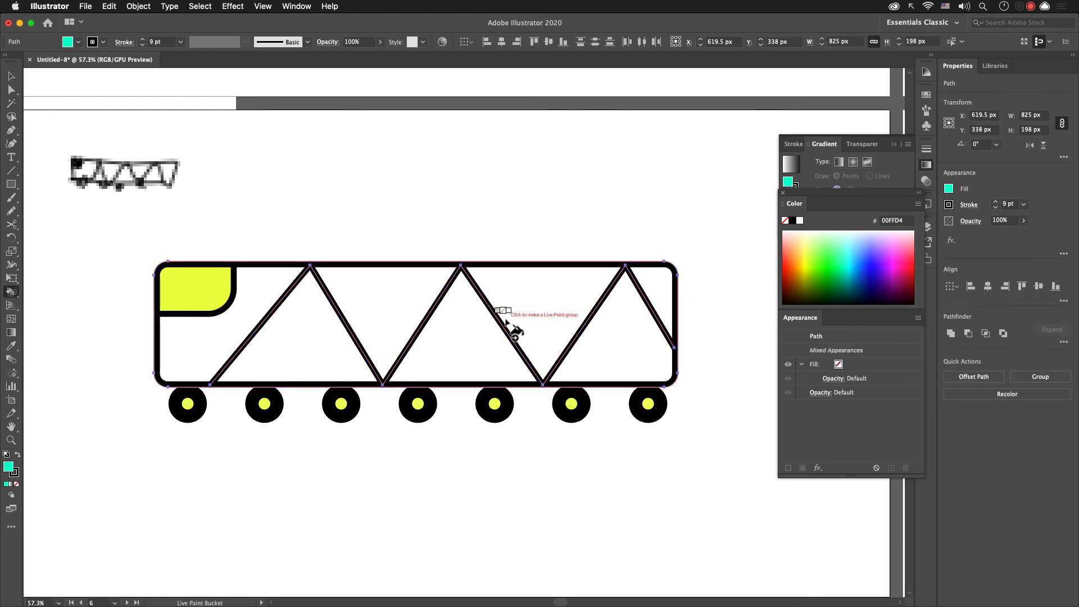
click(530, 310)
click(627, 332)
click(896, 258)
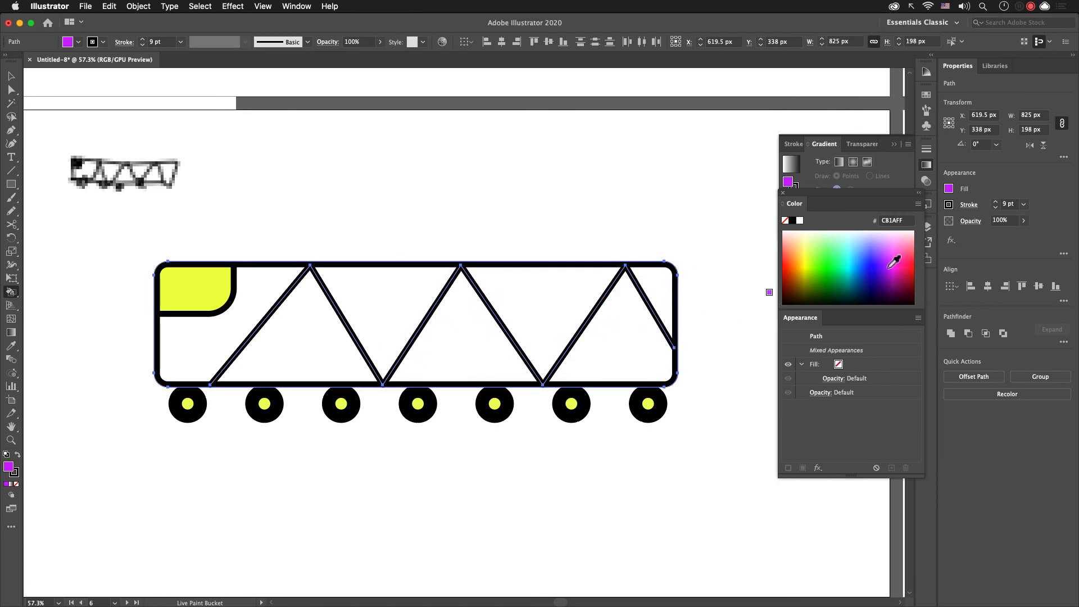
click(562, 303)
click(648, 334)
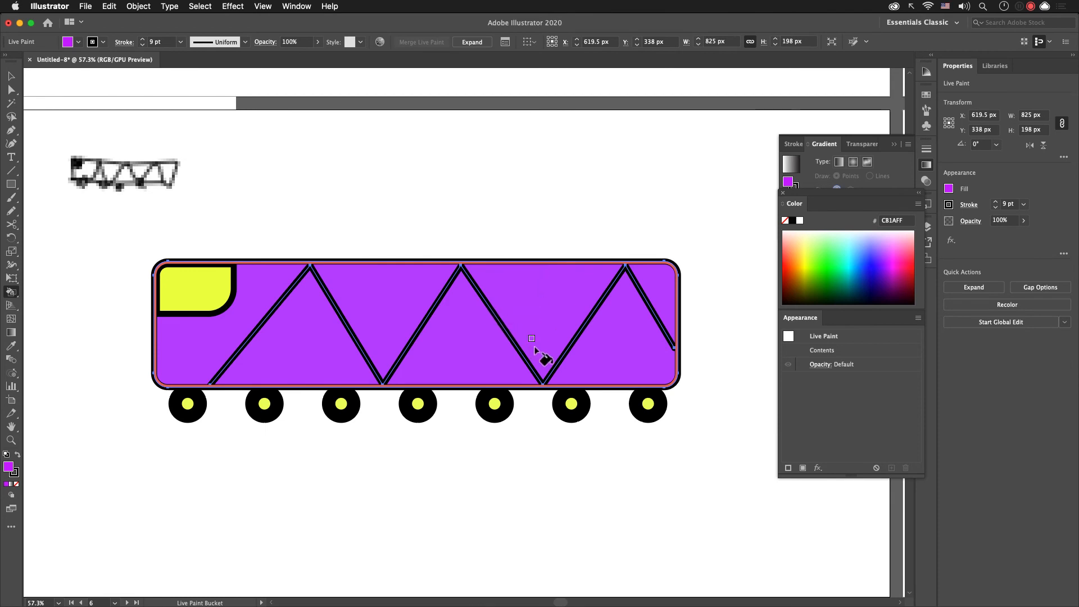
key(super+z)
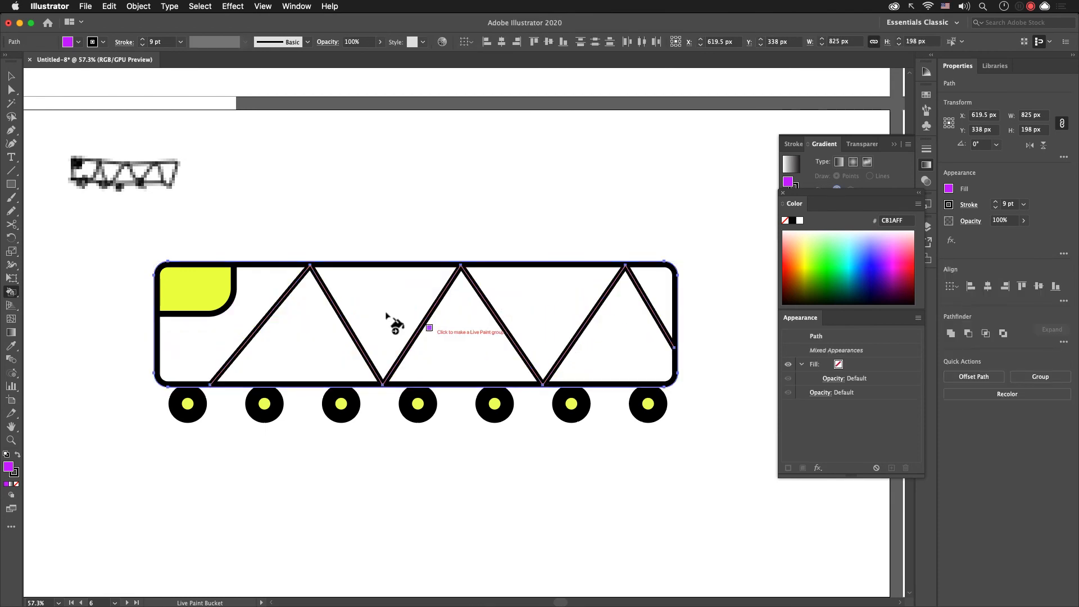
key(v)
click(532, 444)
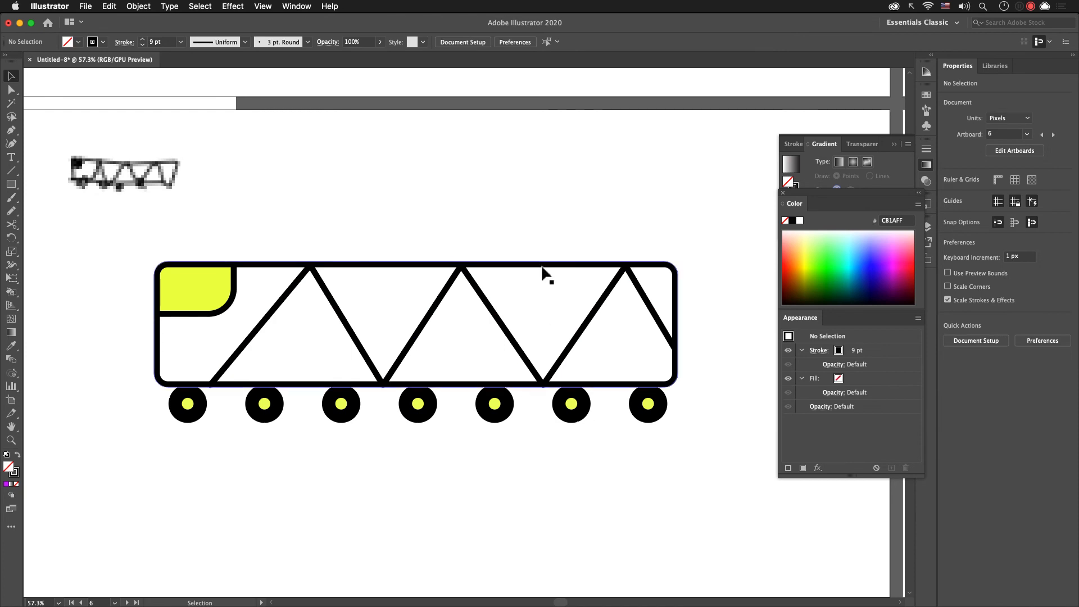
Step: Stretch the zigzag path about its centre to about 212.5 px high so its tips overshoot the body outline
click(479, 288)
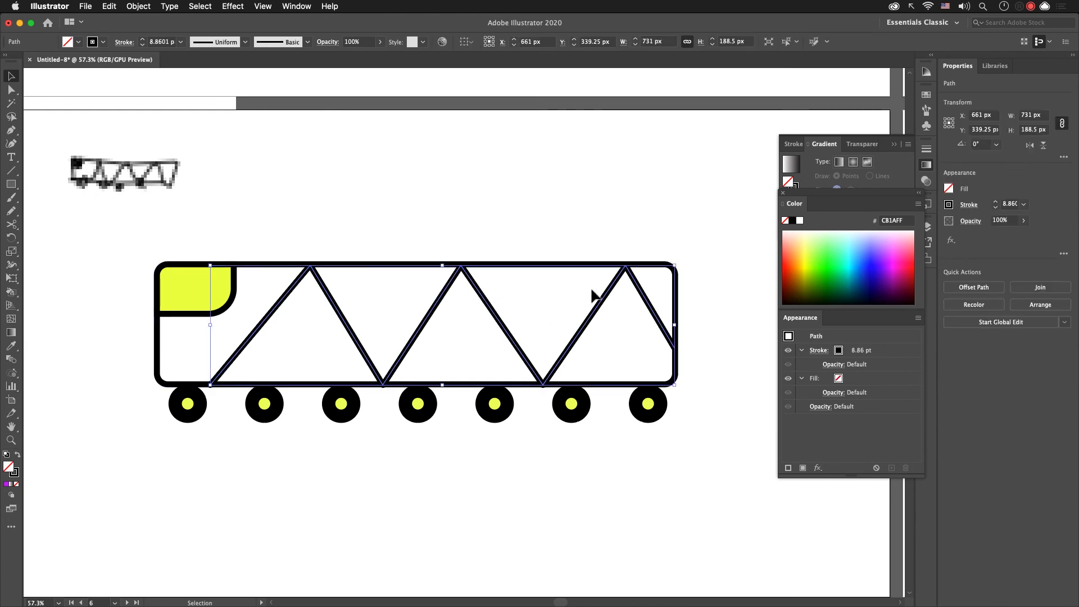
drag(445, 268, 448, 259)
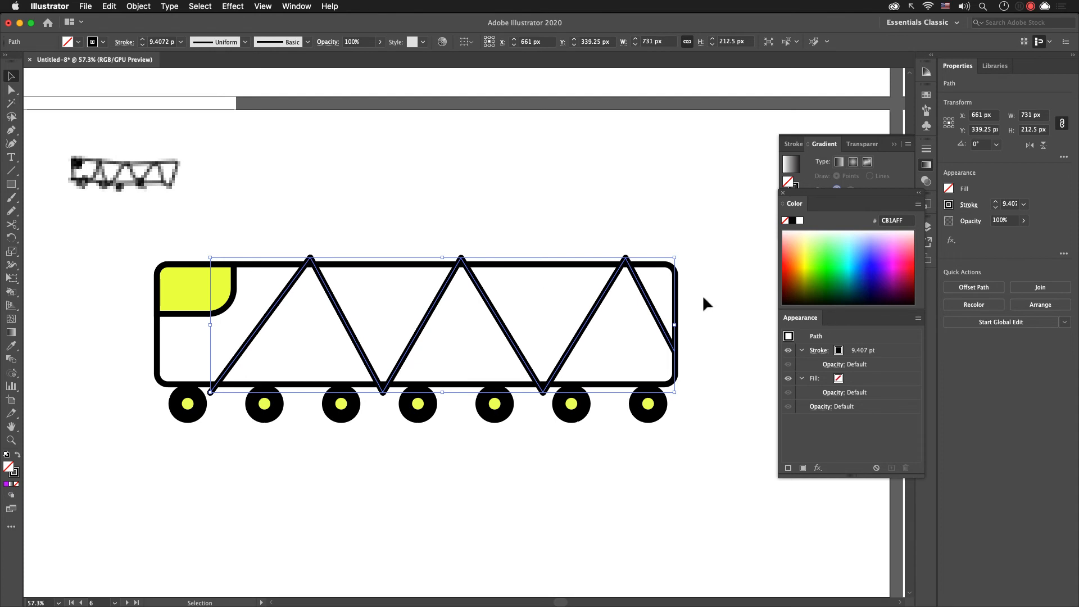
Step: Make a Live Paint group from the zigzag and the body, filling the rear section with blue 575AFF
shift+click(678, 292)
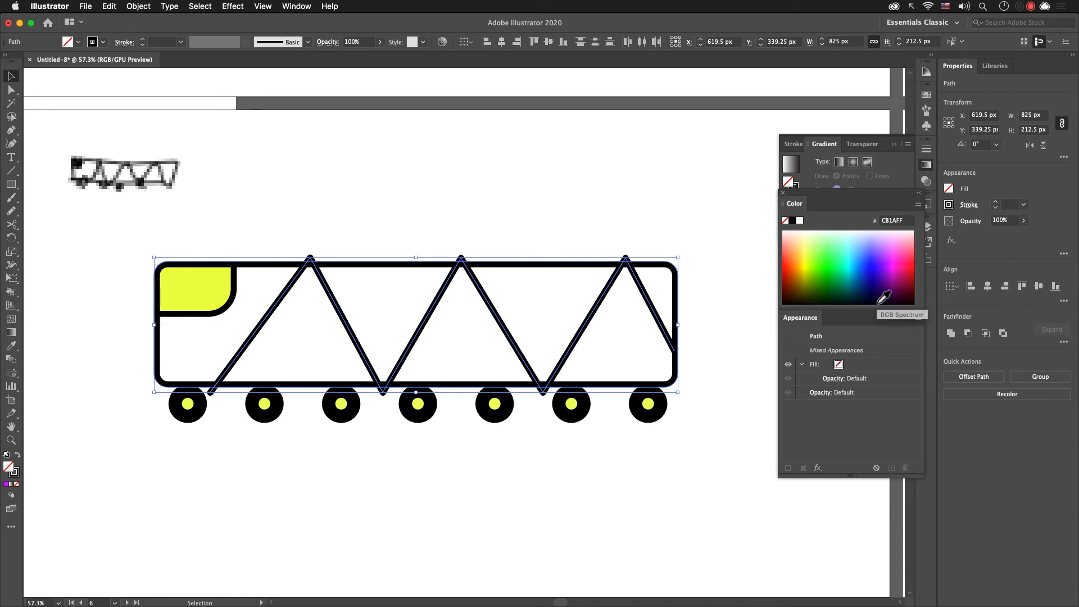
key(k)
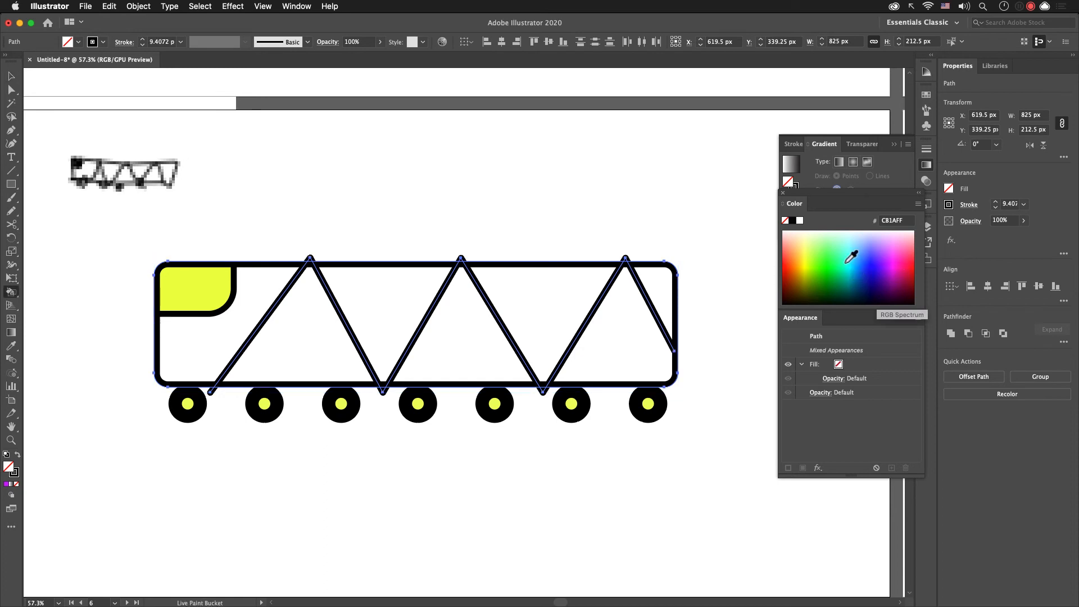
click(876, 253)
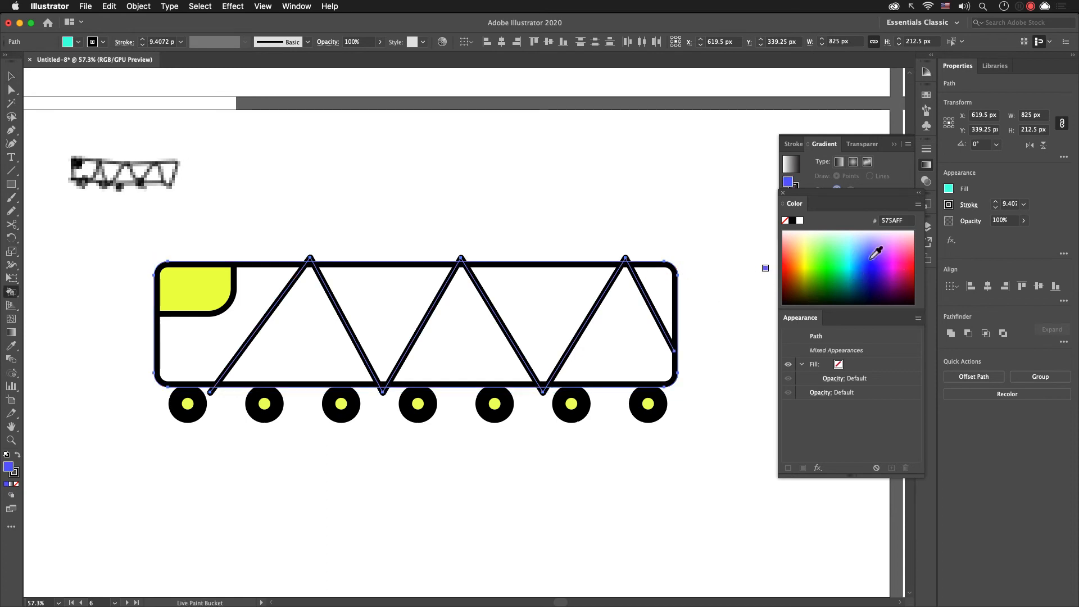
click(652, 282)
click(646, 333)
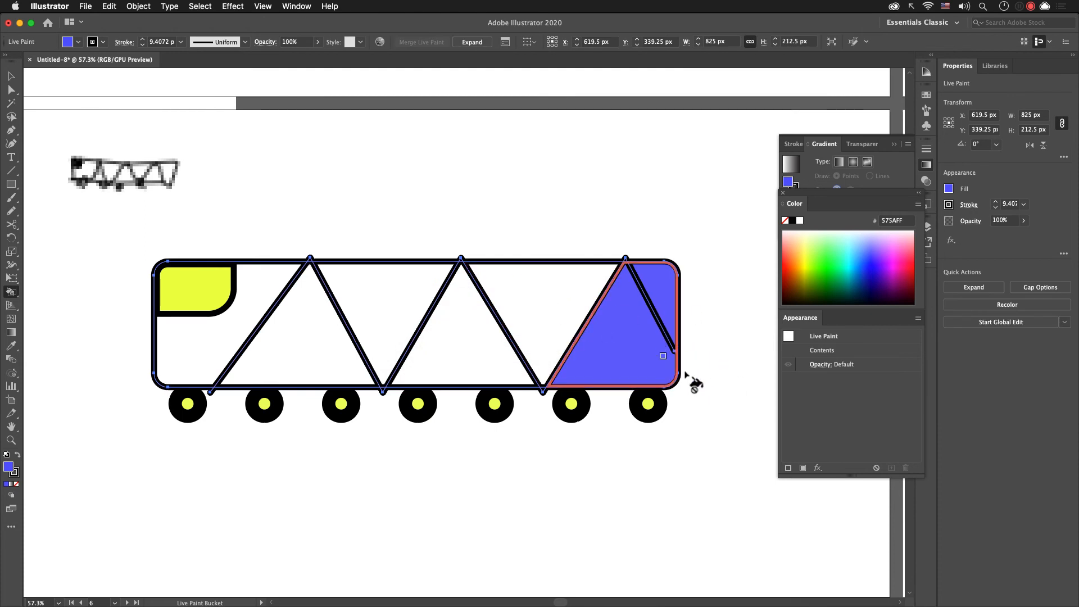
Step: Fill the remaining Live Paint sections from rear to front with green 1EFF83, dark blue, purple, pink FF75F0 and orange FFC758
click(844, 260)
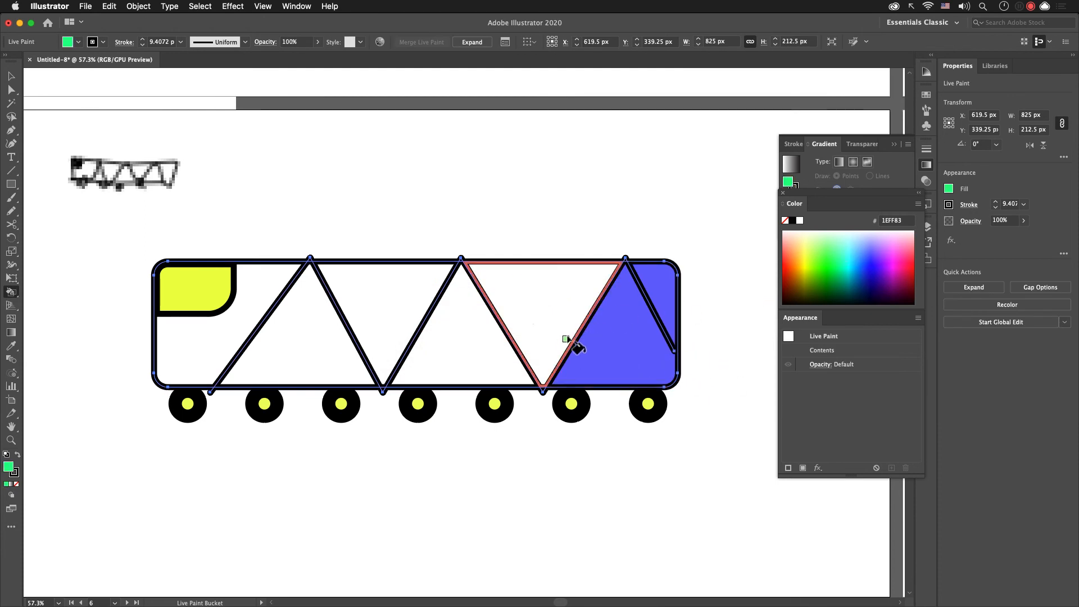
click(563, 343)
click(877, 264)
click(487, 349)
click(889, 258)
click(416, 294)
click(889, 253)
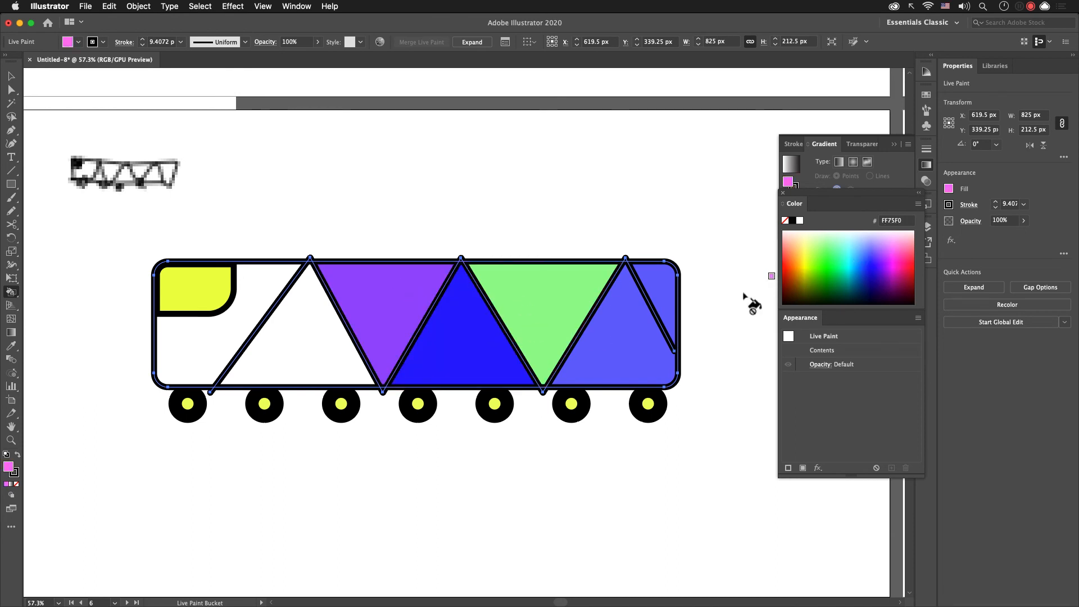
click(312, 346)
click(800, 256)
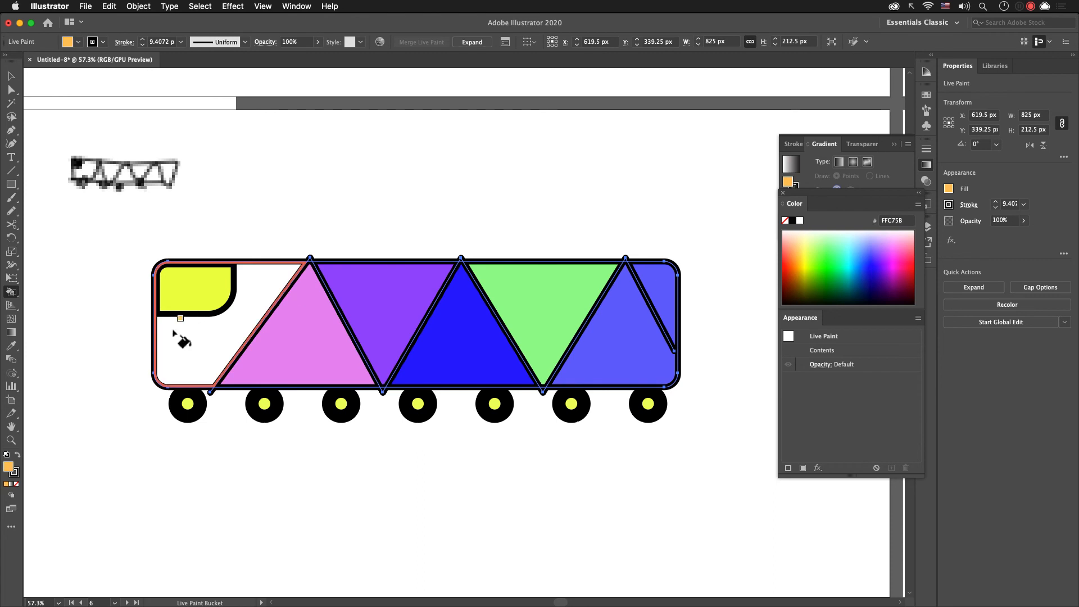
click(202, 349)
key(v)
click(438, 212)
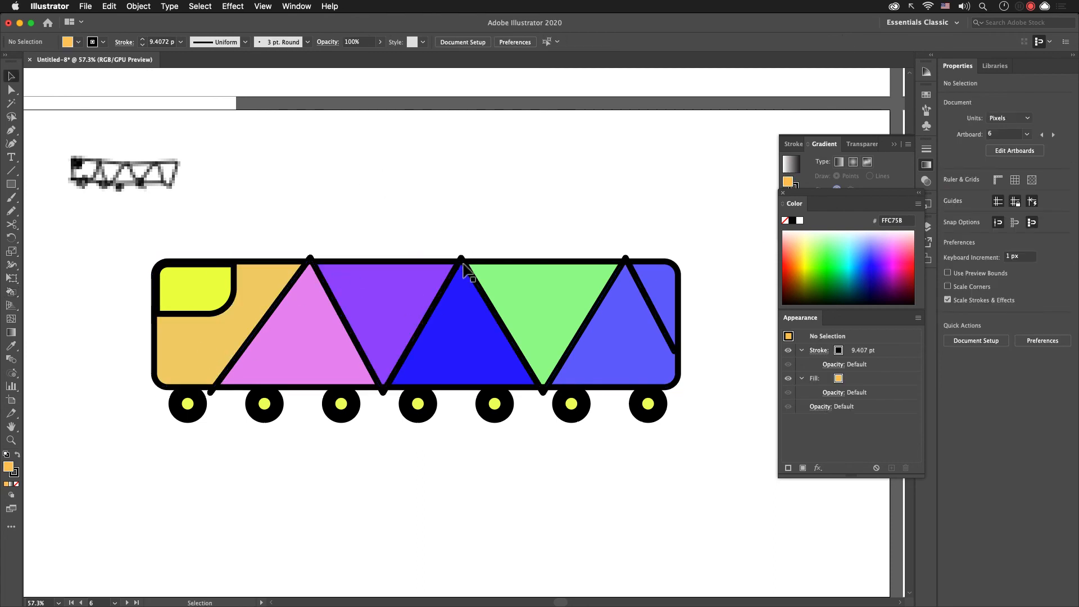
Step: Inside the Live Paint group, shorten the zigzag from above and below so its tips sit within the body outline
double_click(469, 262)
drag(443, 257, 448, 265)
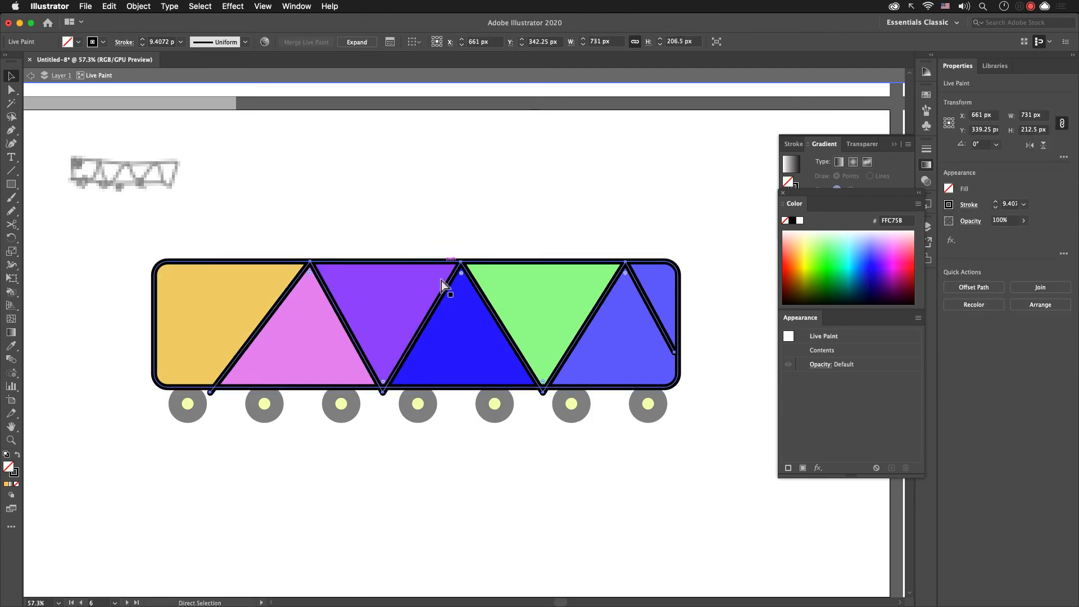
drag(446, 399, 446, 393)
double_click(604, 466)
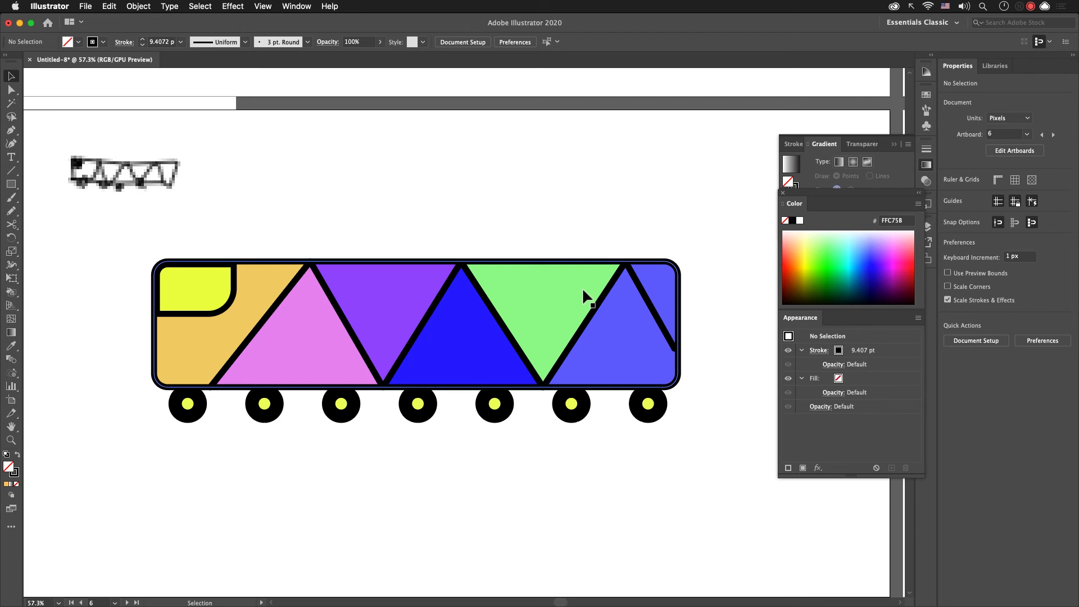
Step: Bring the empty artboard 7 into view and switch to the Quick, Draw! train data page in Chrome
scroll(583, 290, down, 10)
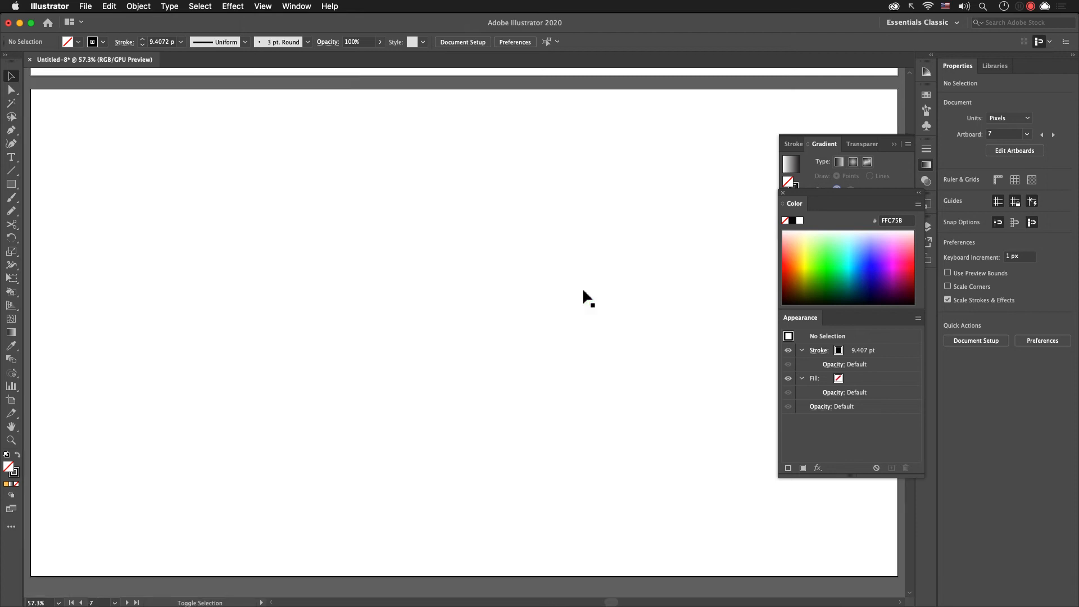
key(super+Tab)
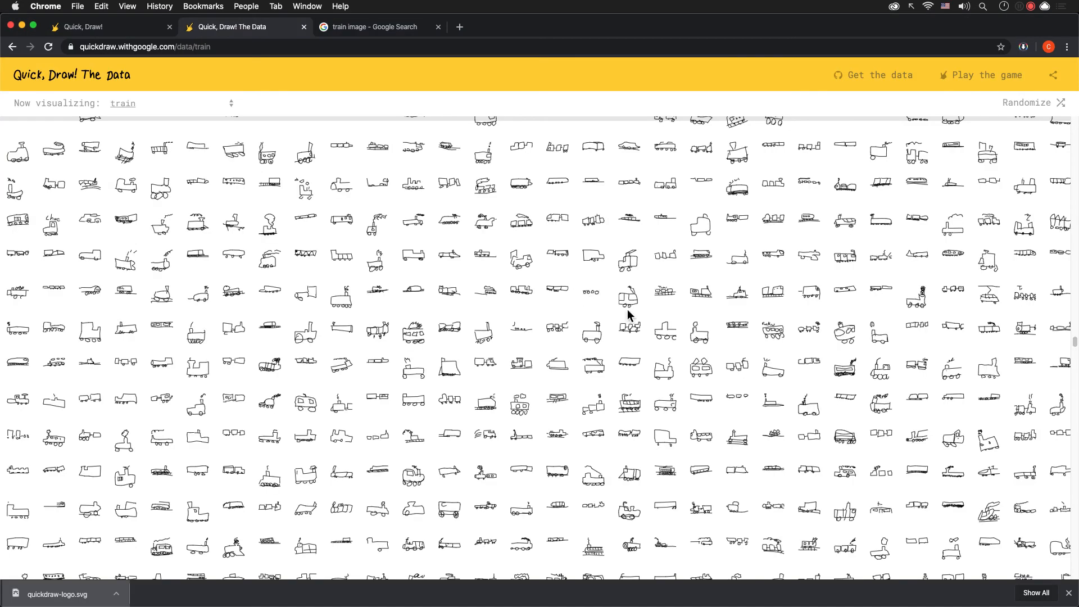
Step: Look through the train doodles on the Quick, Draw! data page for another reference sketch
scroll(586, 380, down, 1)
scroll(586, 380, down, 5)
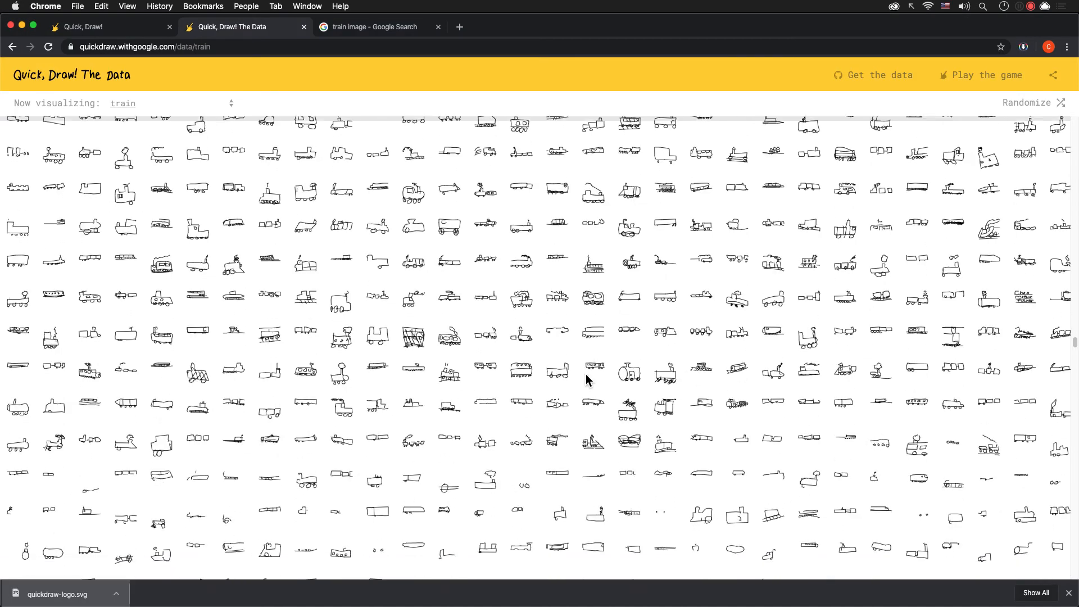
scroll(586, 380, down, 2)
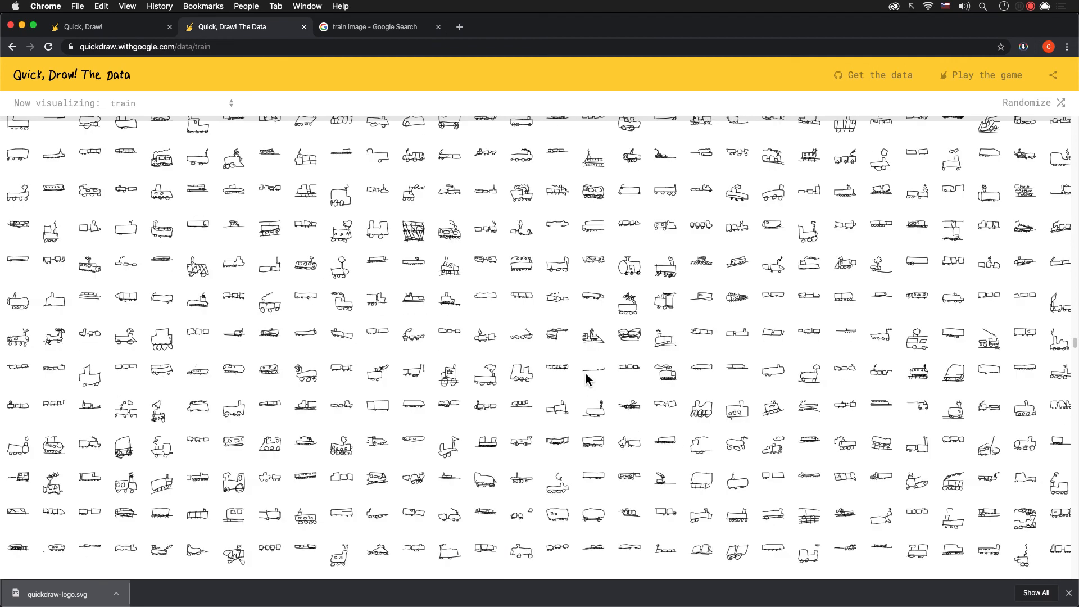
scroll(587, 380, down, 3)
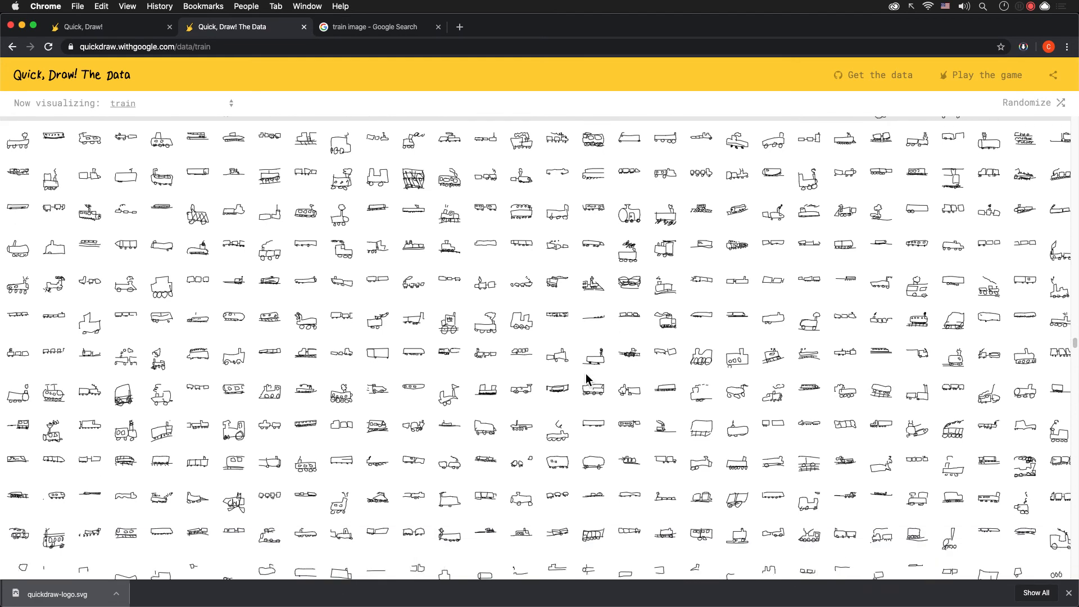
scroll(586, 380, down, 2)
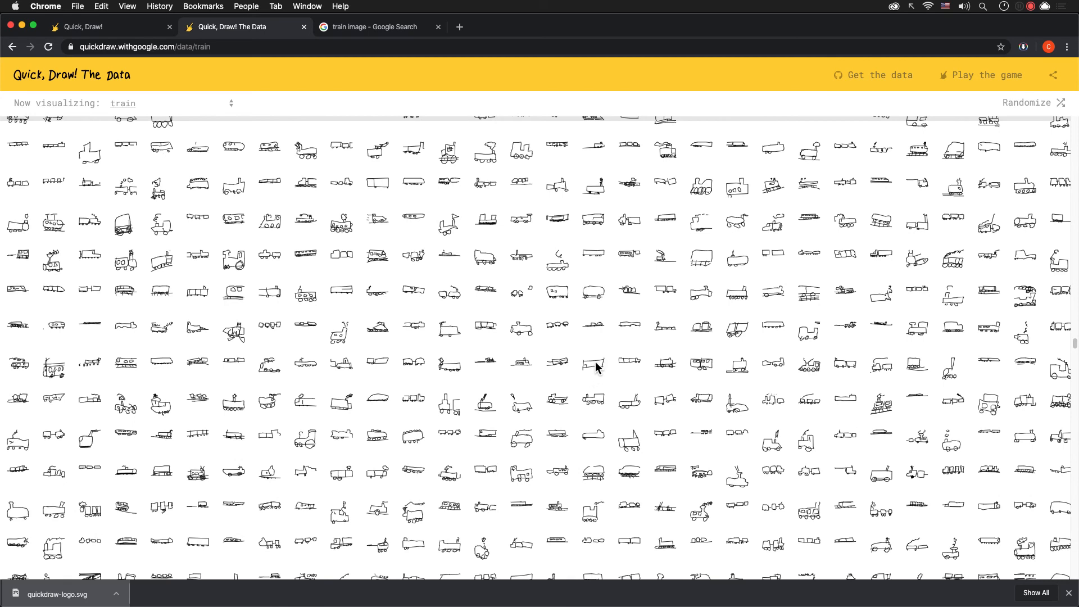
scroll(590, 371, down, 3)
scroll(597, 366, down, 3)
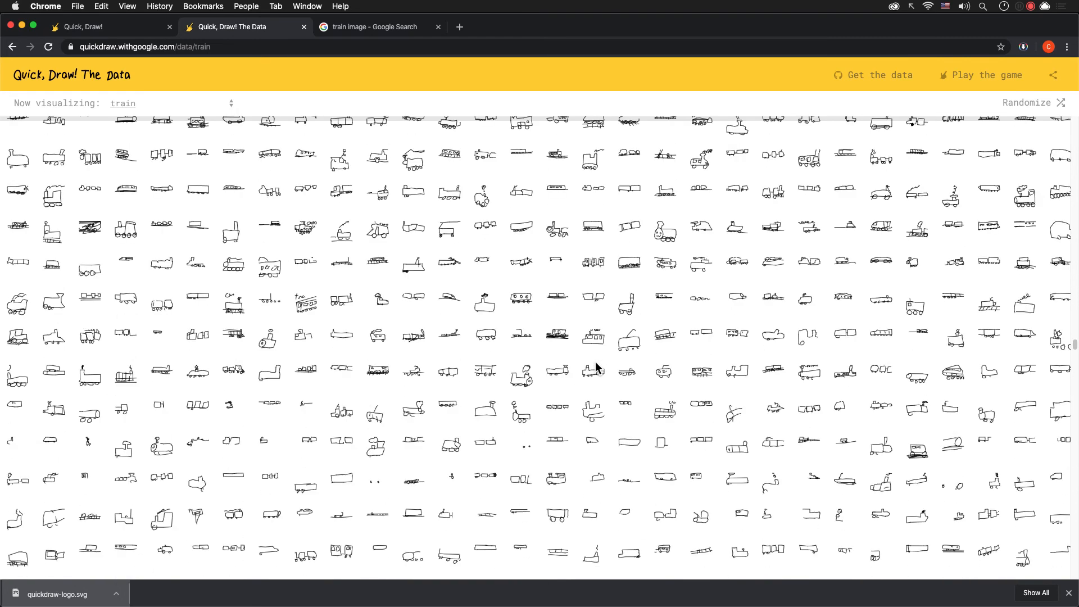
scroll(597, 367, down, 2)
scroll(597, 367, down, 3)
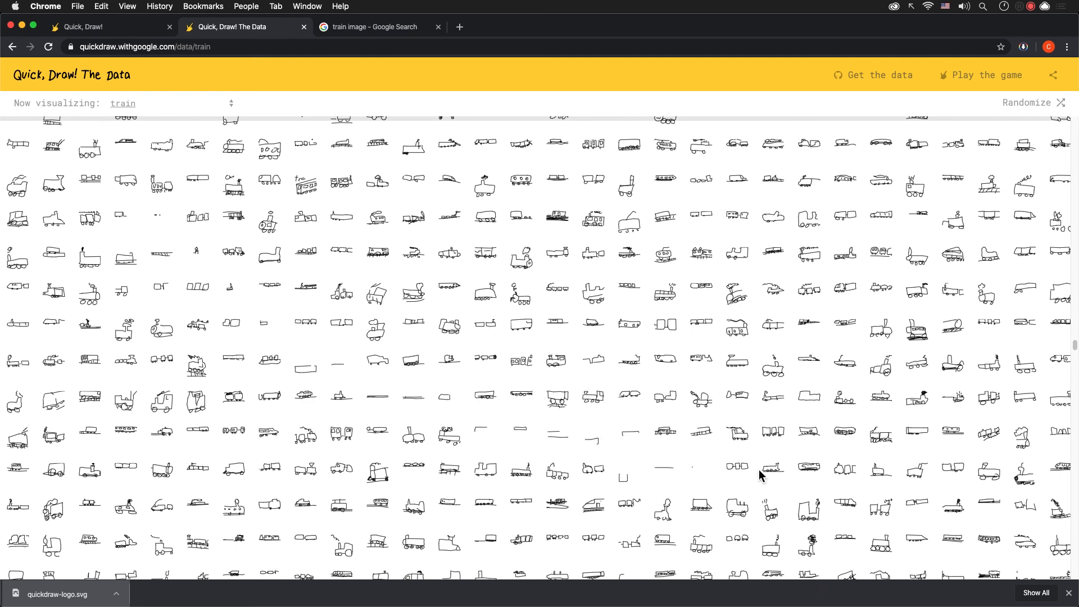
scroll(598, 434, down, 10)
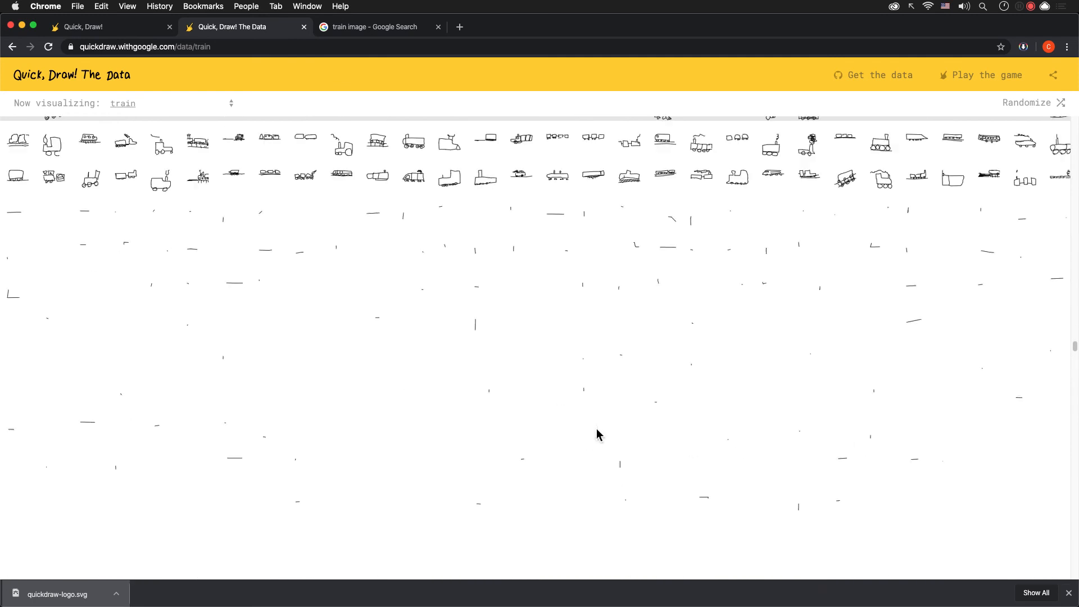
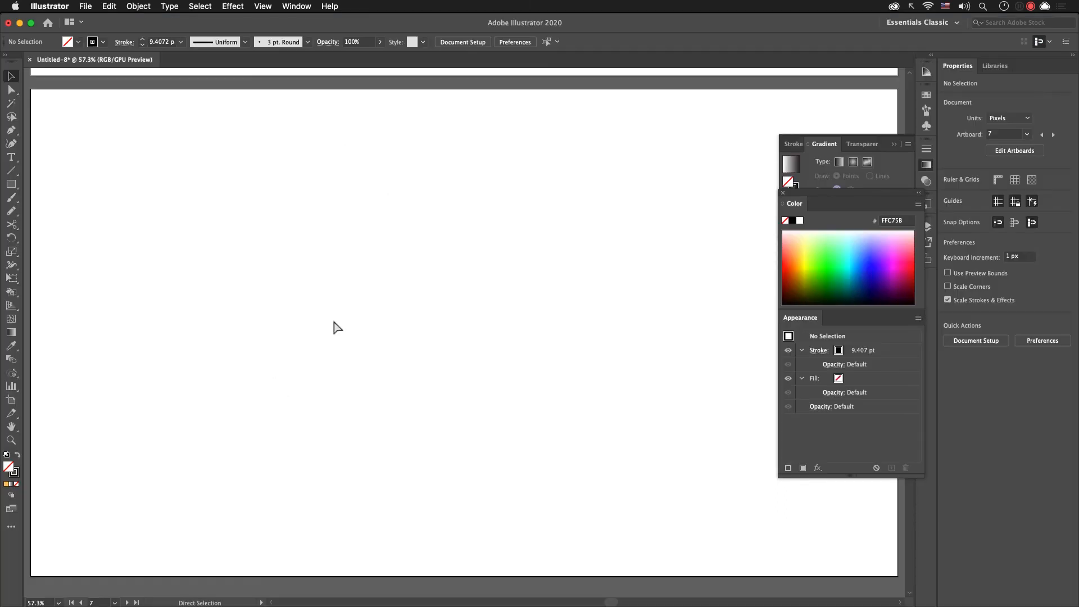
Step: Paste the captured train sketch onto artboard 7 in Illustrator, scale it down and place it in the artboard's upper-left corner
key(super+v)
click(451, 398)
drag(182, 143, 432, 313)
drag(249, 214, 184, 186)
click(258, 254)
click(403, 318)
Step: Draw a rectangle about 303 x 264 px beside the sketch and fill it with mint green 75FFE1 without a stroke
key(m)
drag(299, 273, 488, 437)
key(v)
drag(391, 352, 355, 295)
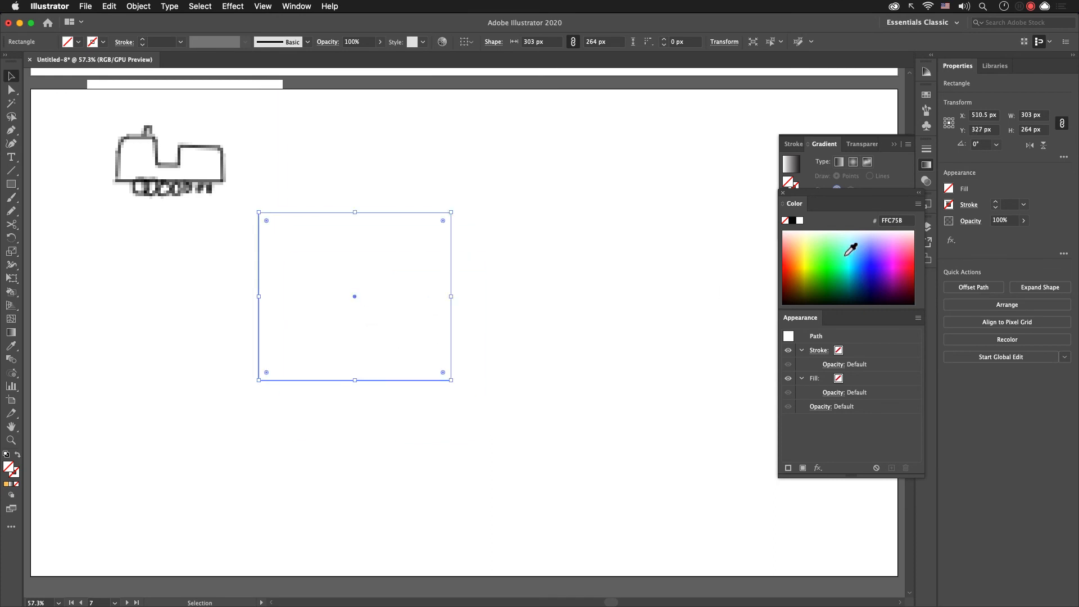
click(843, 250)
key(space)
drag(490, 319, 475, 356)
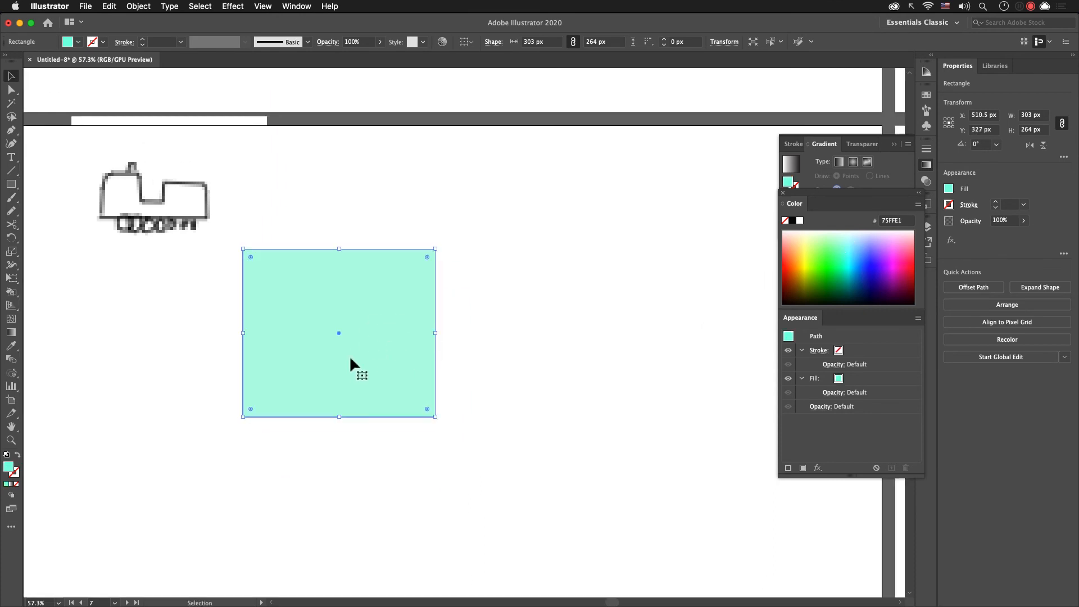
Step: Duplicate the rectangle to its right at a height of 216 px and add a lower copy bridging the two
drag(345, 363, 628, 383)
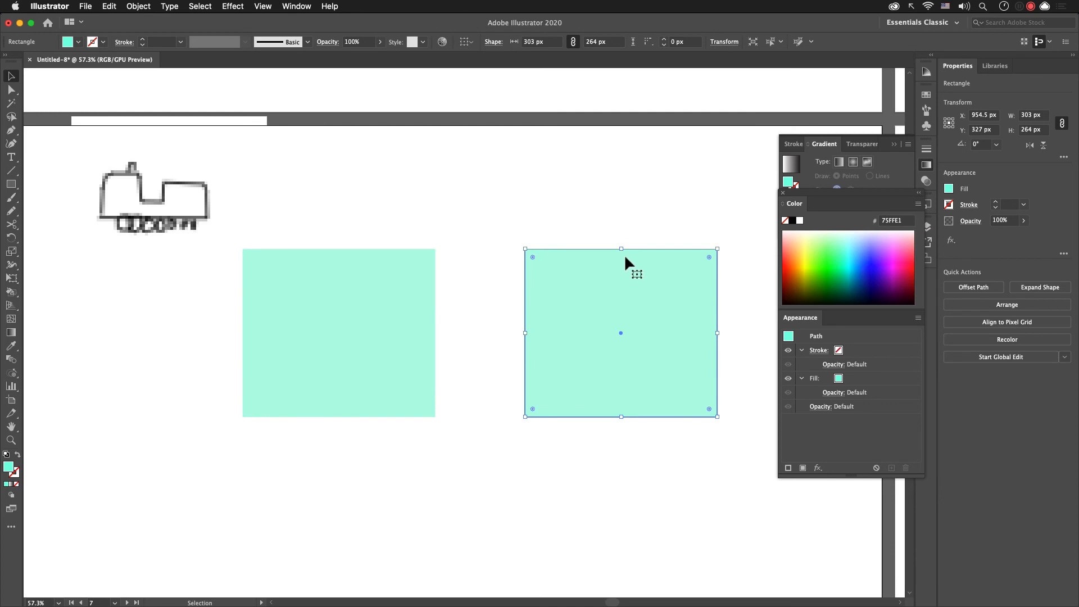
drag(621, 249, 626, 280)
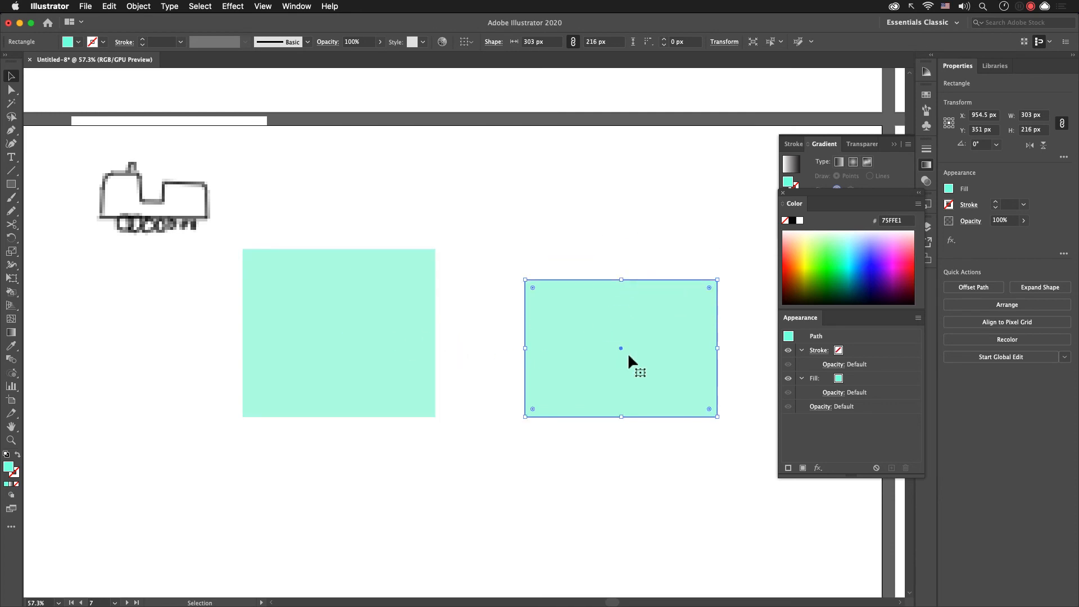
drag(656, 395, 489, 323)
drag(472, 280, 471, 335)
Step: Make the left rectangle about 347 px high so it forms the tallest part of the train
click(365, 287)
drag(339, 249, 545, 418)
click(459, 298)
click(366, 295)
Step: Round the tall block's outer upper corner and the right block's outer upper corner strongly, and the right block's other corners slightly
key(a)
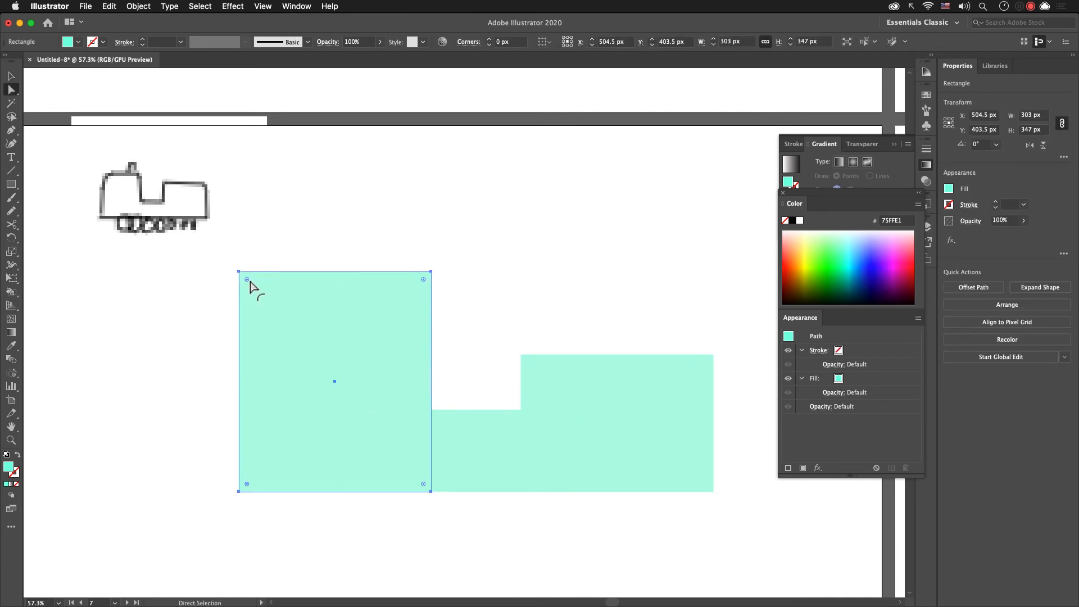
drag(247, 280, 288, 333)
click(589, 402)
drag(707, 371, 682, 387)
click(671, 344)
click(578, 422)
drag(529, 362, 528, 368)
click(496, 386)
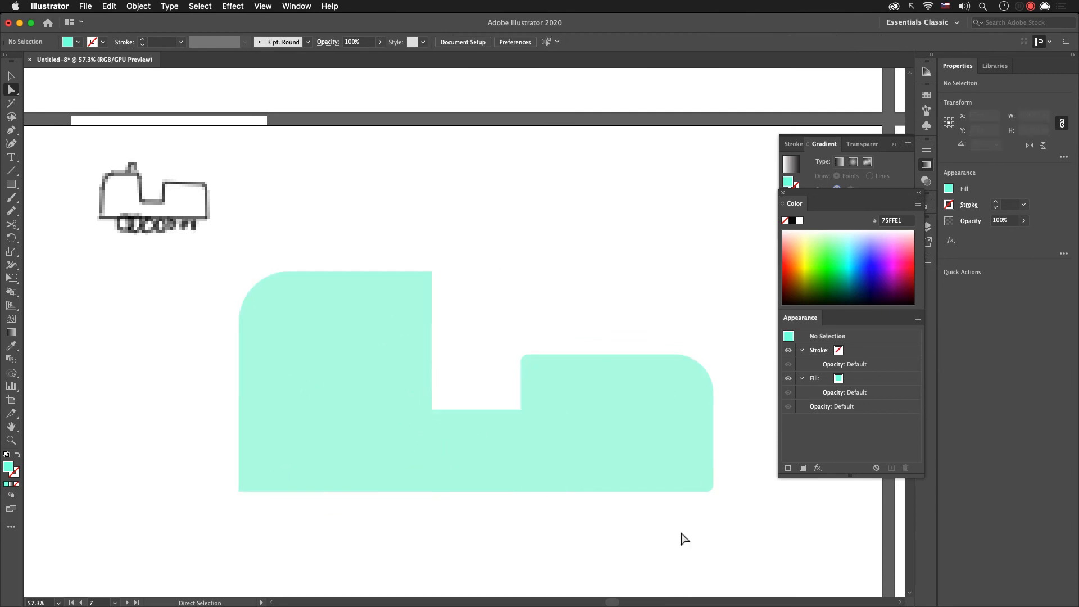
Step: Draw a narrow chimney rectangle on the roof of the tall block, overlapping its upper edge
key(n)
key(m)
mouse_move(363, 293)
mouse_down()
mouse_move(391, 240)
mouse_move(386, 256)
mouse_up()
key(v)
click(436, 254)
click(425, 231)
drag(419, 370, 431, 333)
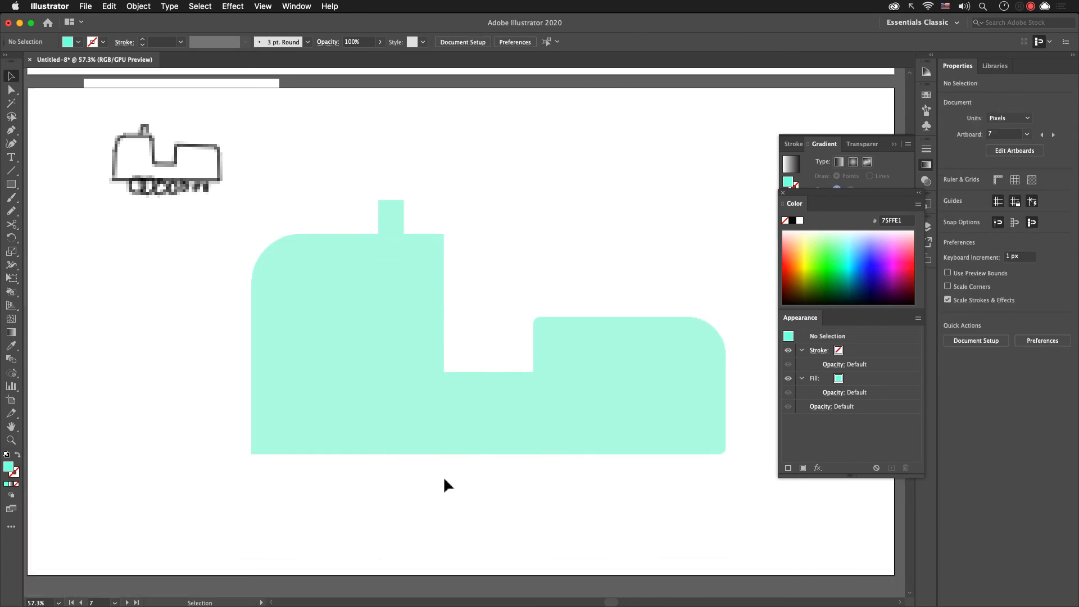
Step: Draw a 100 px wheel circle under the tall block and duplicate it horizontally beneath the right block
key(l)
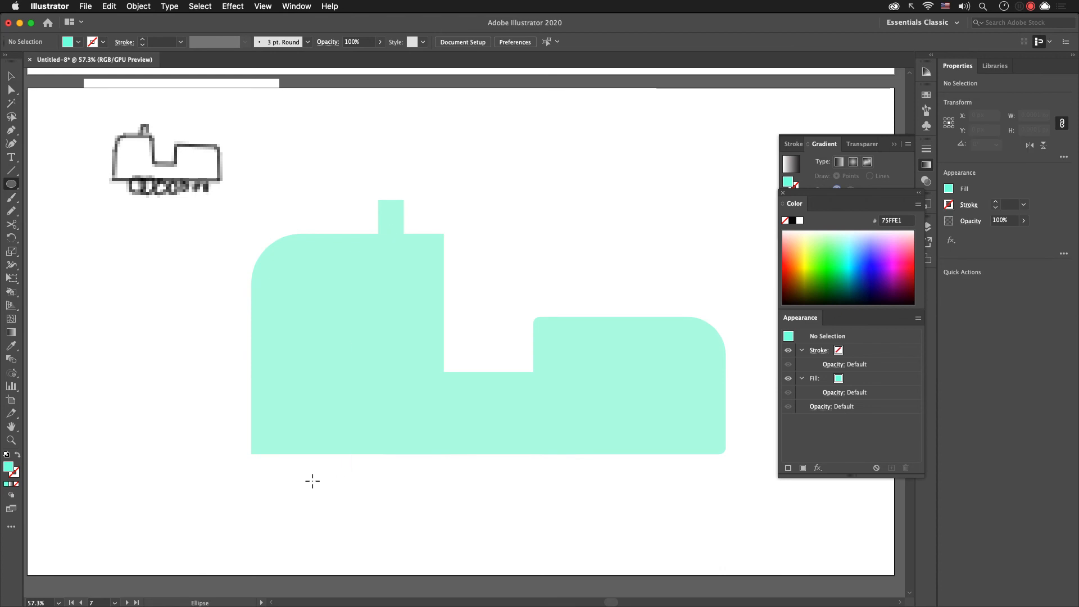
drag(332, 479, 366, 513)
key(v)
drag(339, 475, 677, 508)
Step: Blend the two wheels and set the blend spacing to 3 specified steps
shift+click(337, 493)
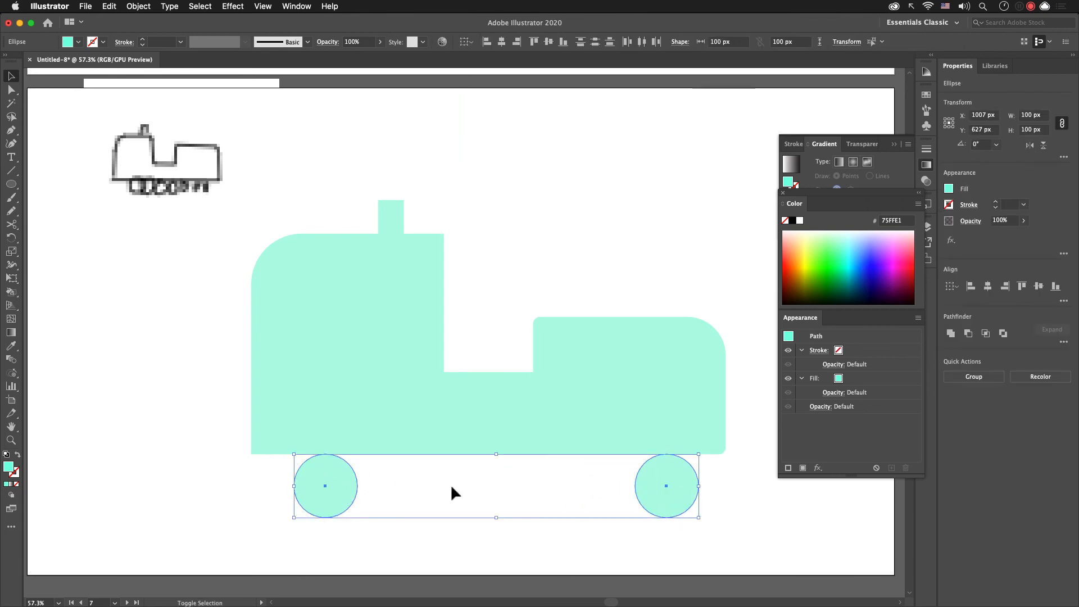
key(super+alt+b)
key(w)
key(Return)
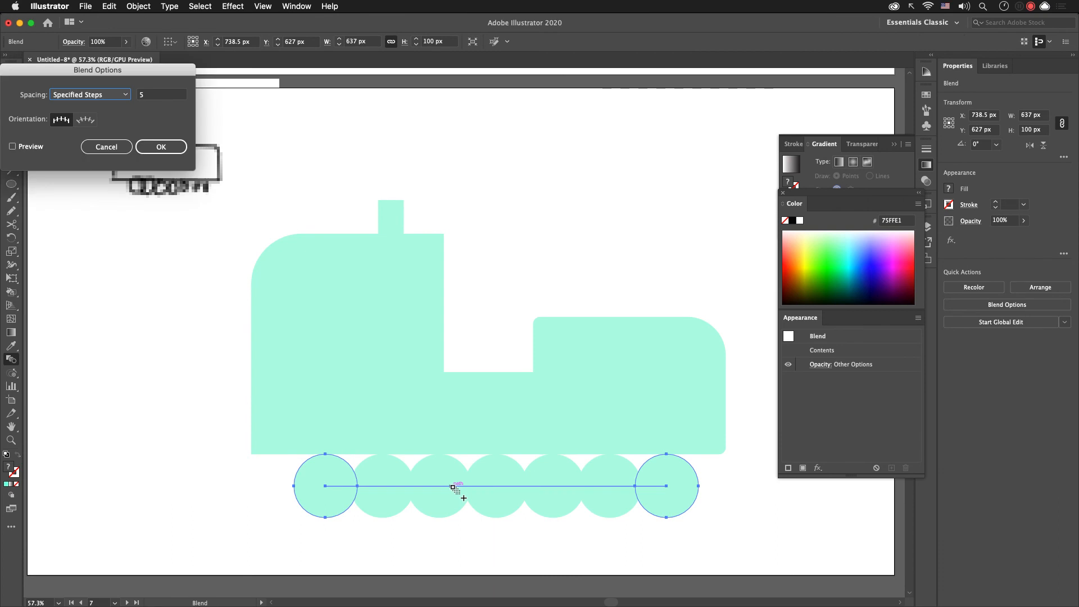
double_click(171, 100)
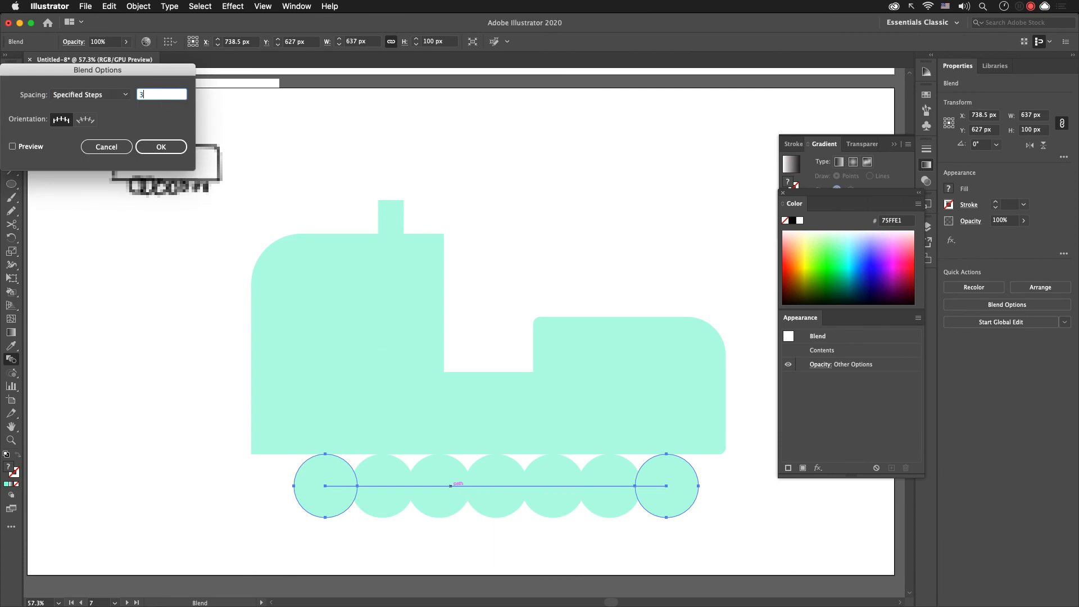
text(3)
key(Return)
key(v)
click(484, 162)
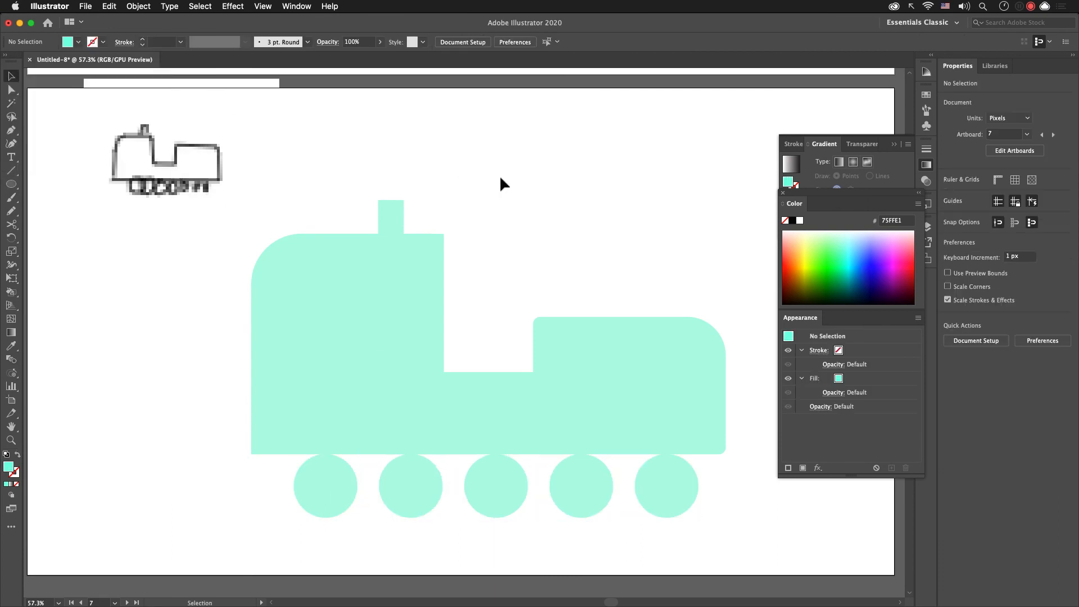
Step: Unite the three body blocks and the chimney into a single shape
click(445, 317)
shift+click(497, 382)
shift+click(613, 380)
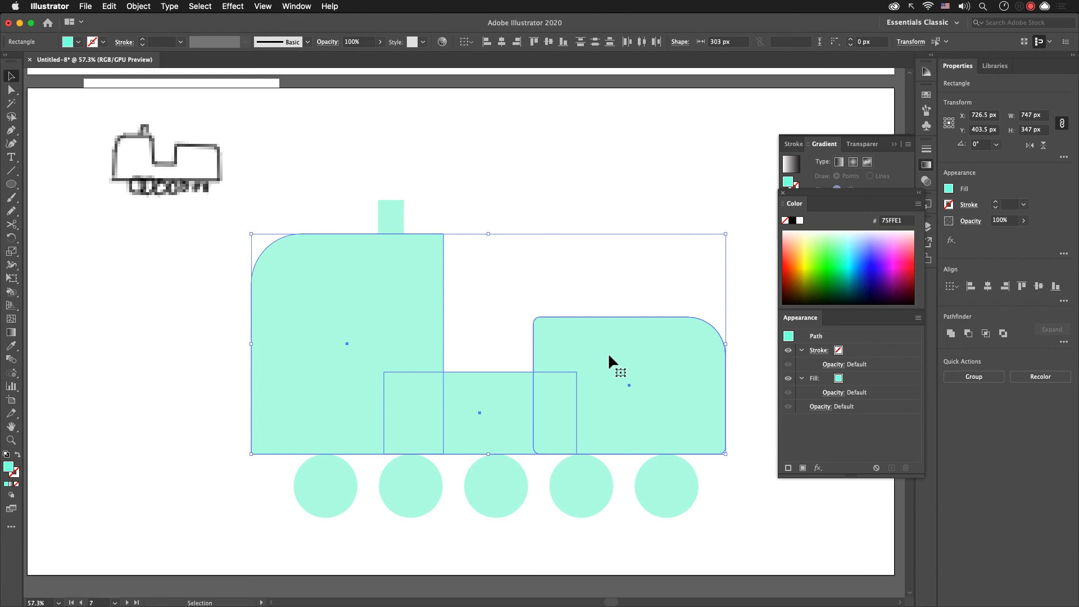
shift+click(393, 229)
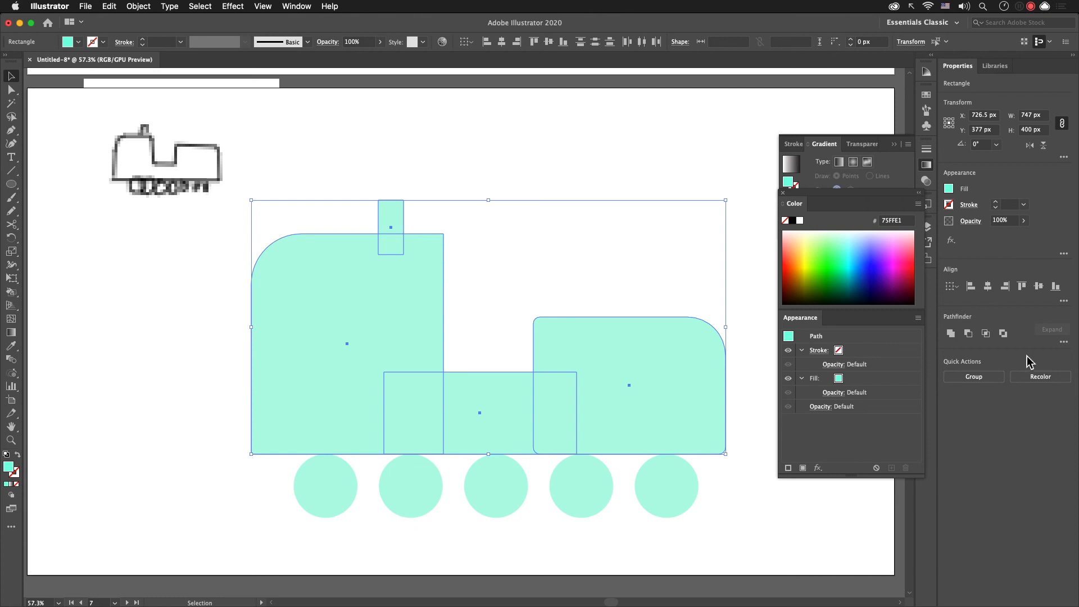
click(951, 334)
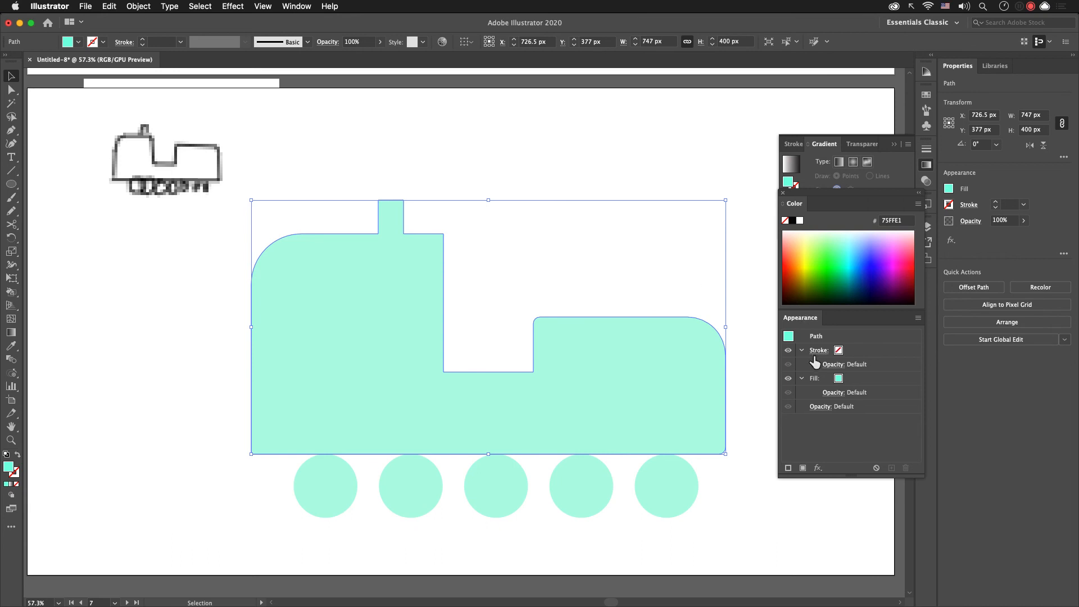
Step: Give the united train body a thick black stroke
click(850, 353)
click(861, 348)
click(861, 348)
click(861, 348)
click(861, 348)
click(861, 348)
click(861, 348)
Step: Open the wheel blend in isolation mode
drag(759, 534, 279, 492)
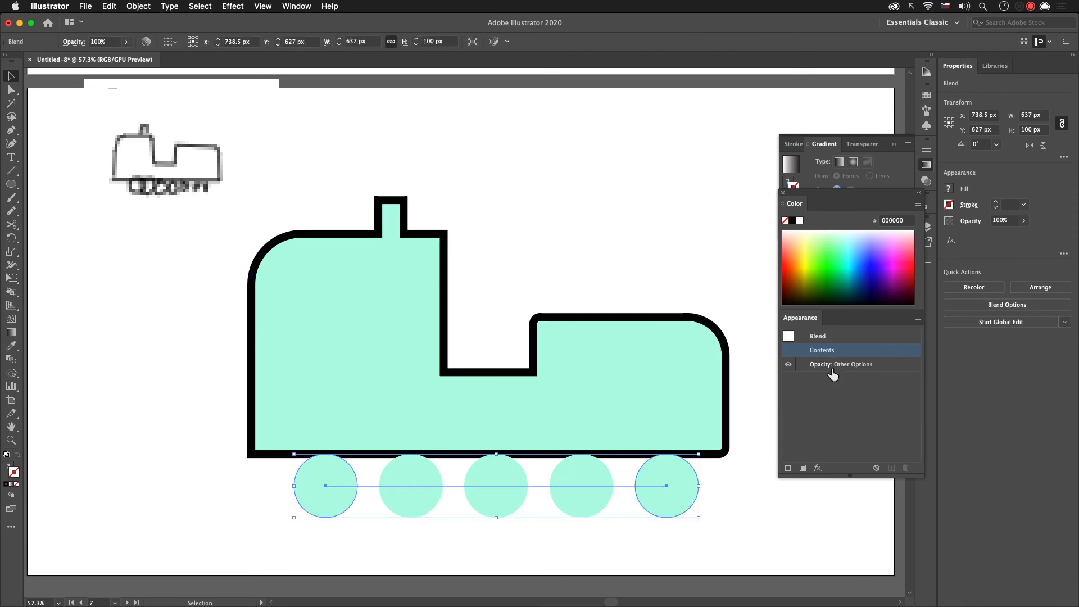
click(350, 506)
click(350, 504)
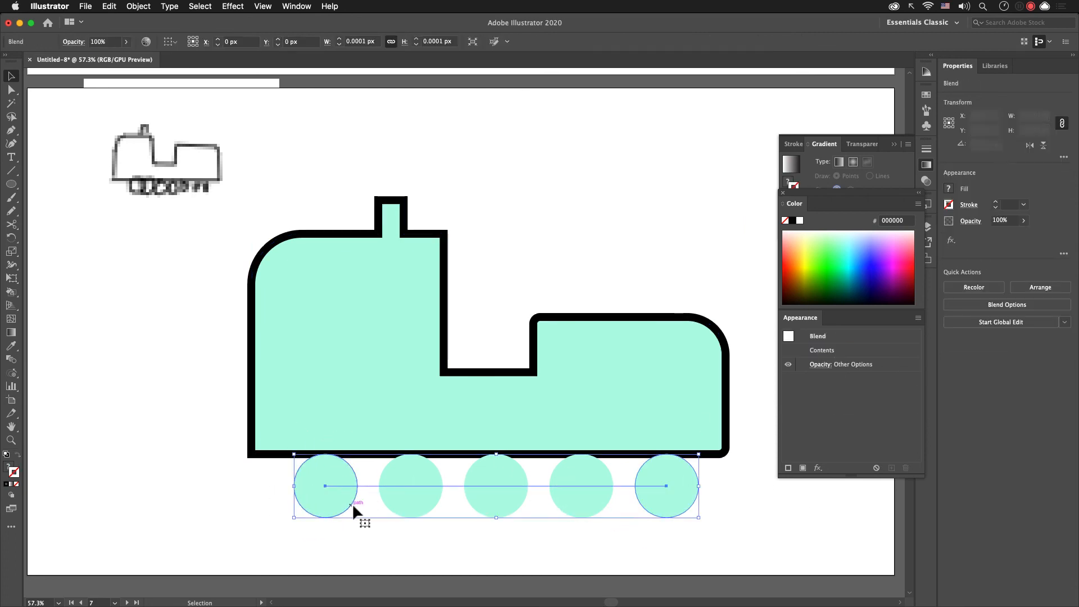
double_click(640, 503)
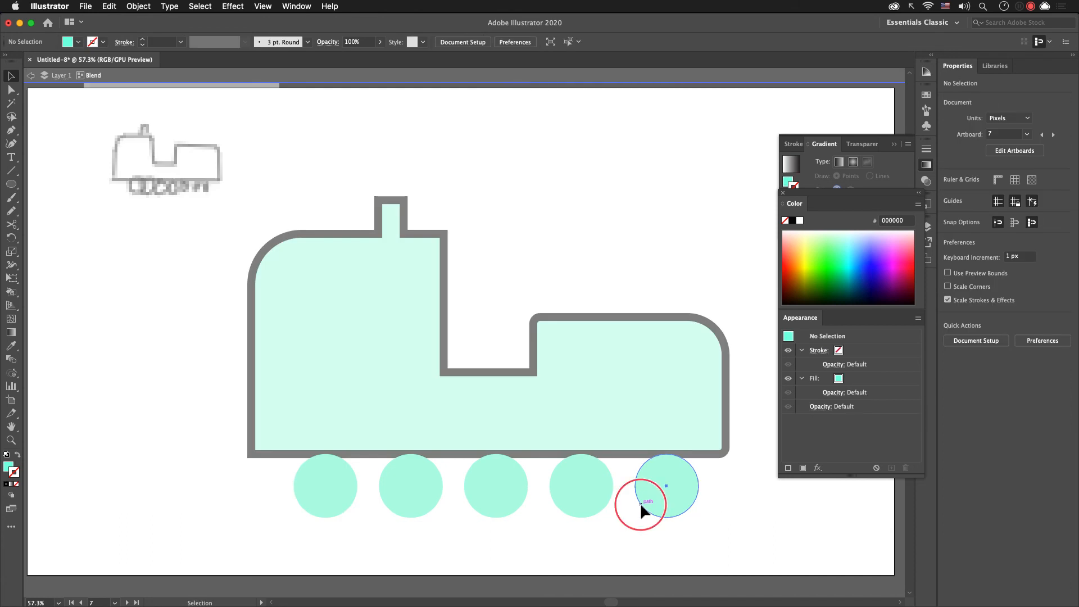
Step: Give both end wheels of the blend a 12 pt black stroke and leave isolation mode
click(639, 502)
shift+click(353, 508)
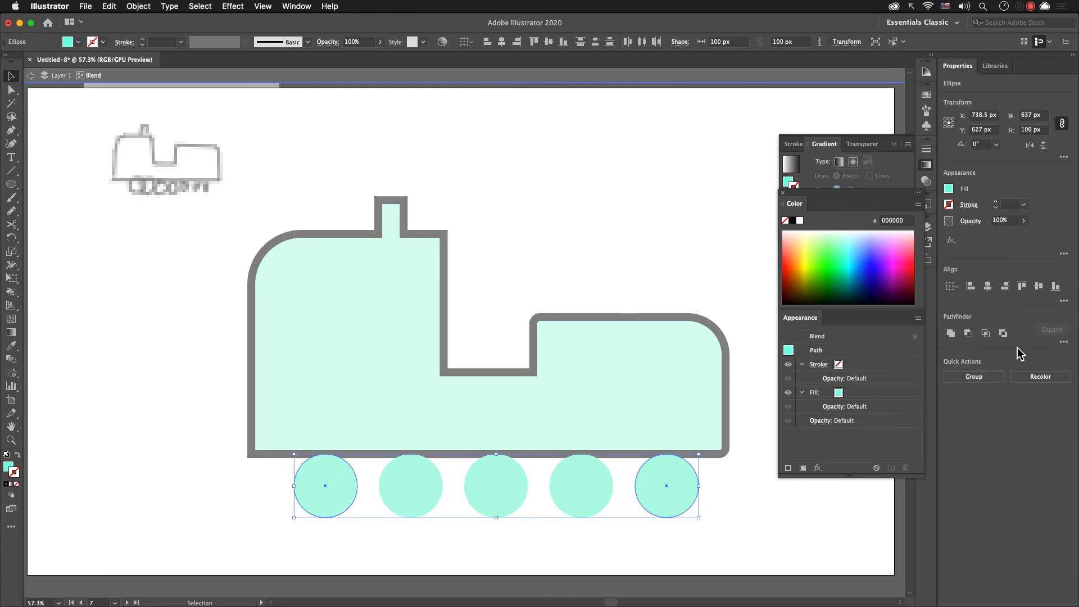
click(880, 369)
click(861, 362)
click(861, 363)
click(860, 362)
click(861, 363)
click(860, 363)
drag(882, 366, 838, 358)
text(1)
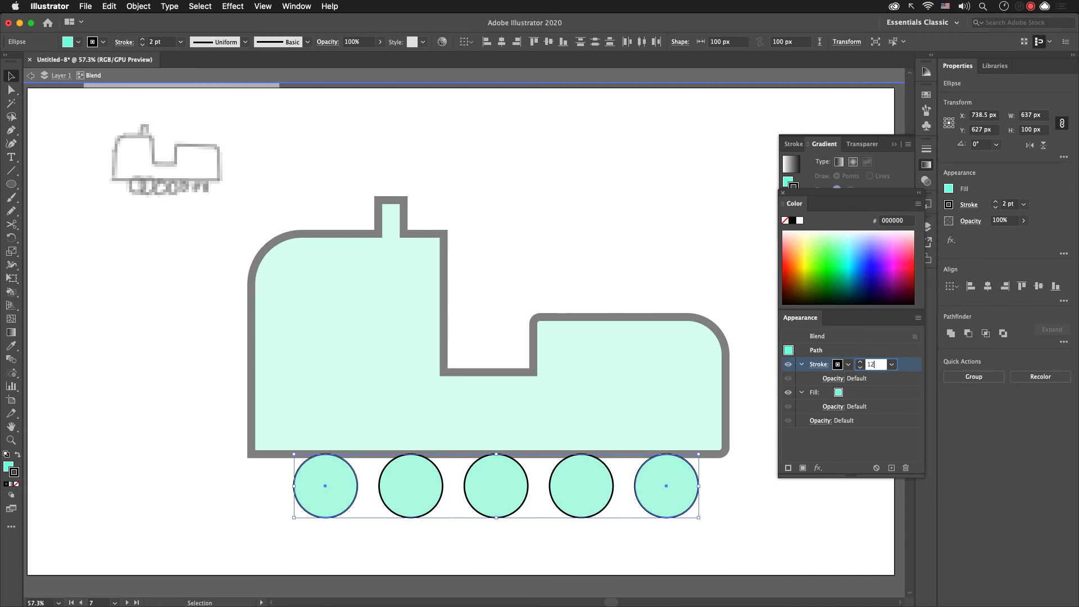
text(2)
key(Return)
double_click(673, 231)
Step: Draw an upright rectangle on the tall block, scale it to about 64 x 165 px and fill it with yellow FFFE62
mouse_move(622, 305)
mouse_down()
mouse_move(627, 352)
mouse_move(628, 309)
mouse_up()
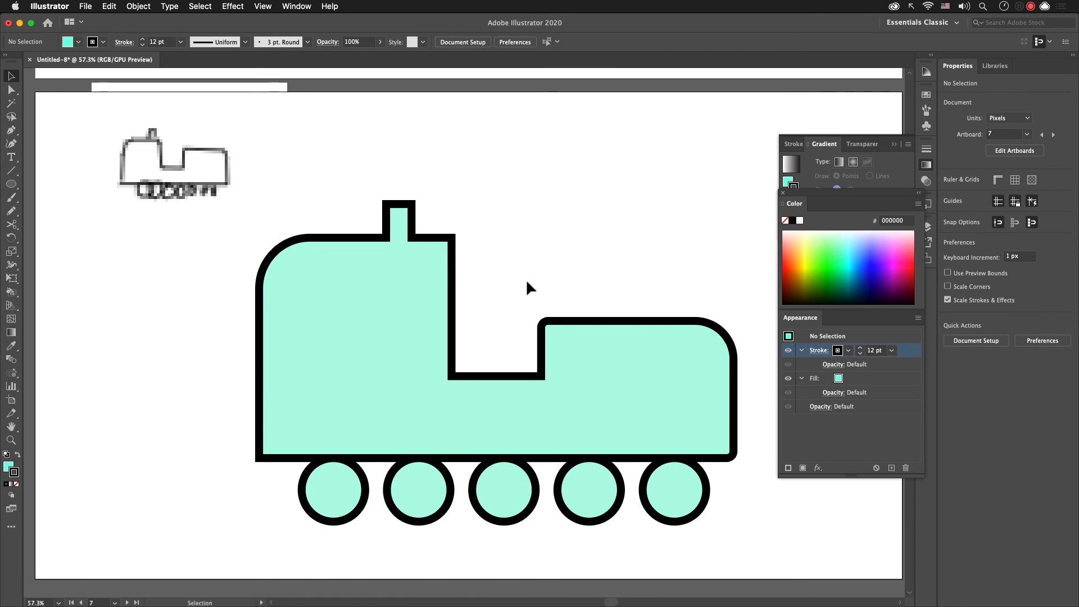
key(m)
drag(369, 263, 427, 378)
key(v)
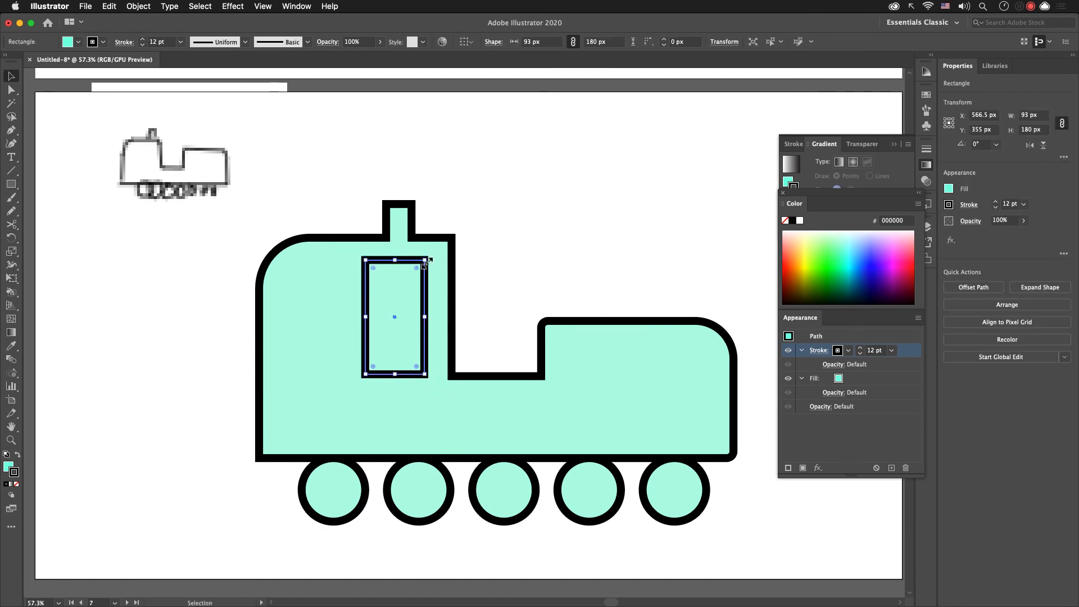
mouse_move(426, 259)
mouse_down()
mouse_move(414, 249)
mouse_move(408, 268)
mouse_up()
key(x)
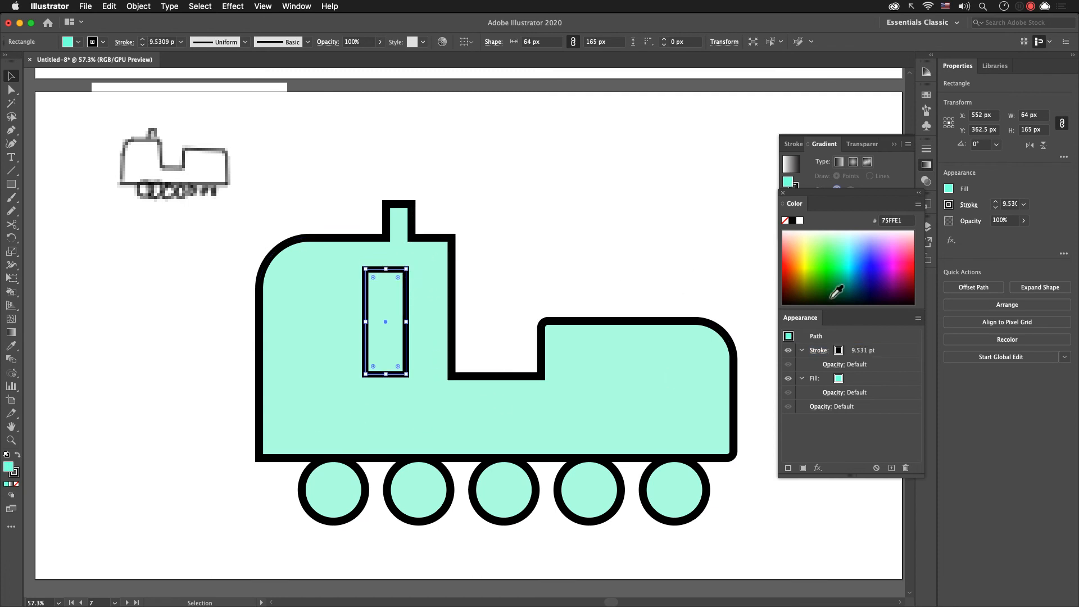
click(806, 256)
click(609, 250)
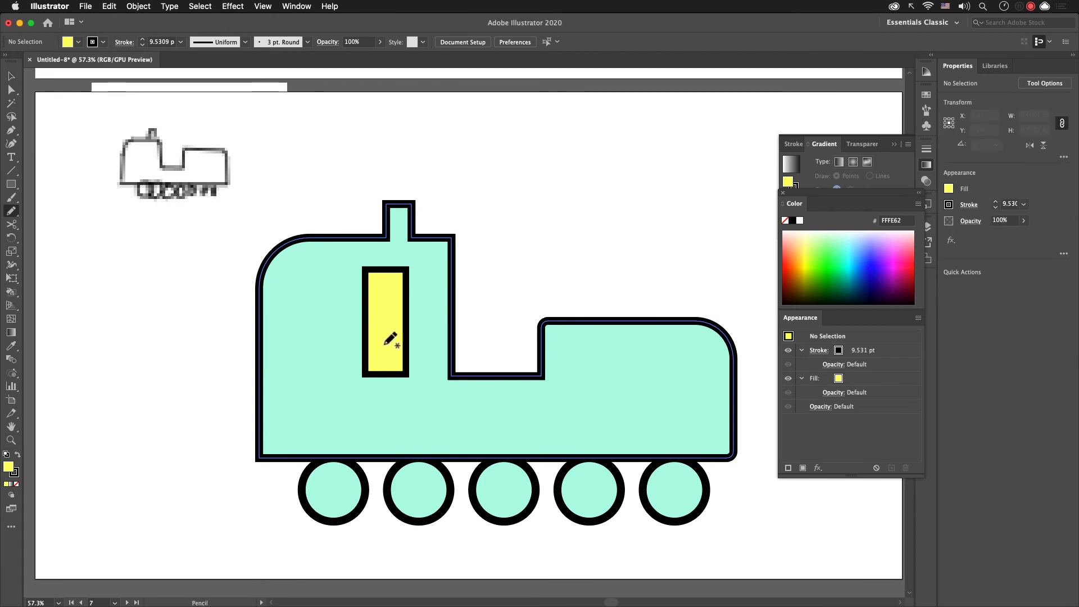
Step: Duplicate the yellow rectangle to its left, shorten the copy from above into a square window and match the original's appearance
click(386, 344)
drag(385, 340, 321, 339)
drag(322, 269, 323, 334)
key(i)
click(406, 309)
key(v)
click(535, 262)
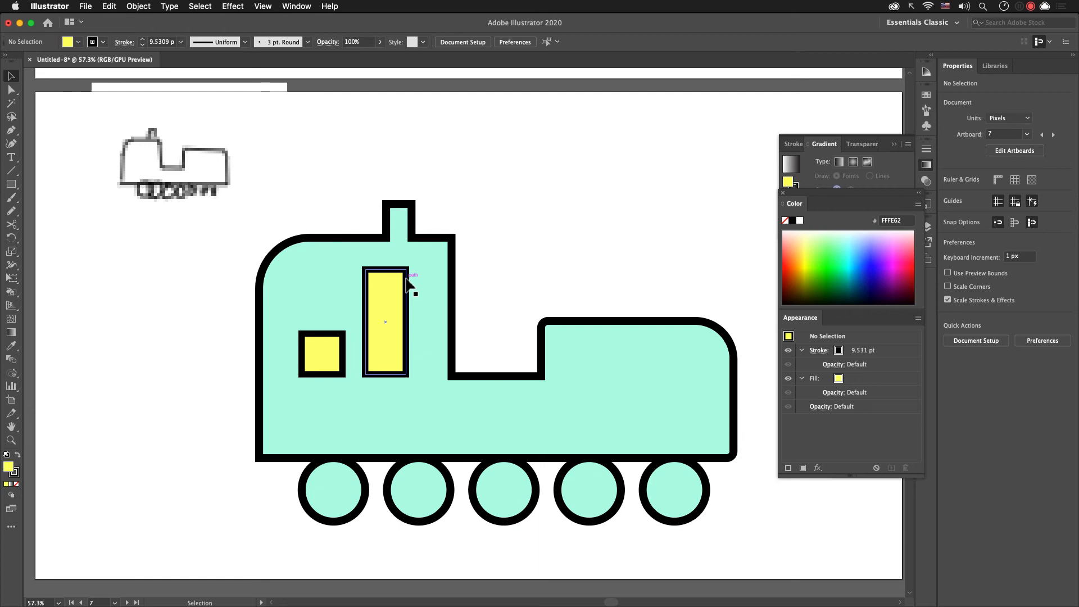
Step: Bring the empty artboard 8 into view and return to the Quick, Draw! train data page in Chrome
key(shift+Page_Down)
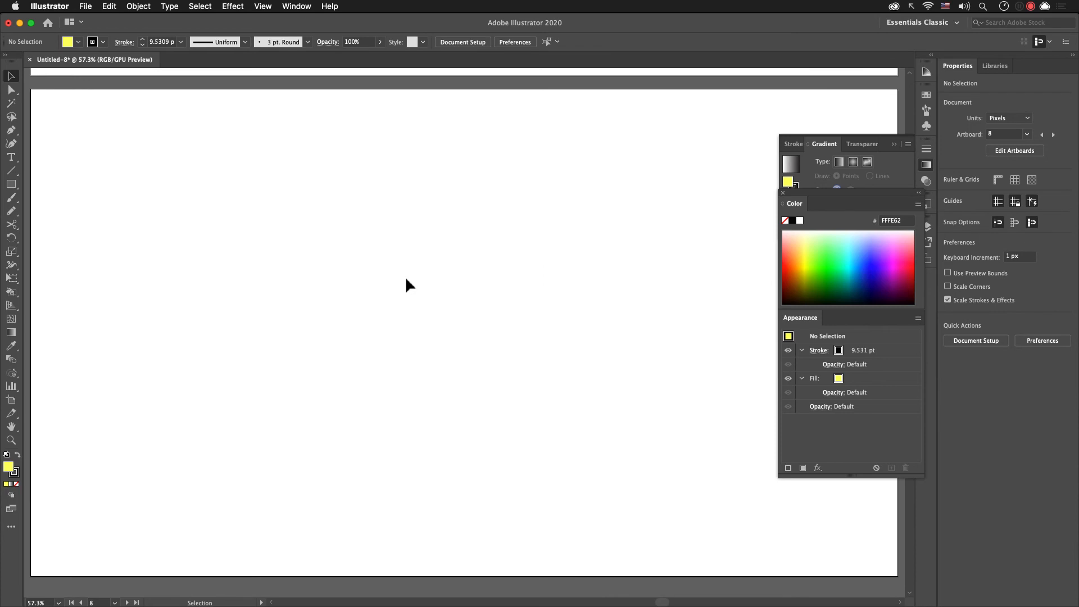
key(super+Tab)
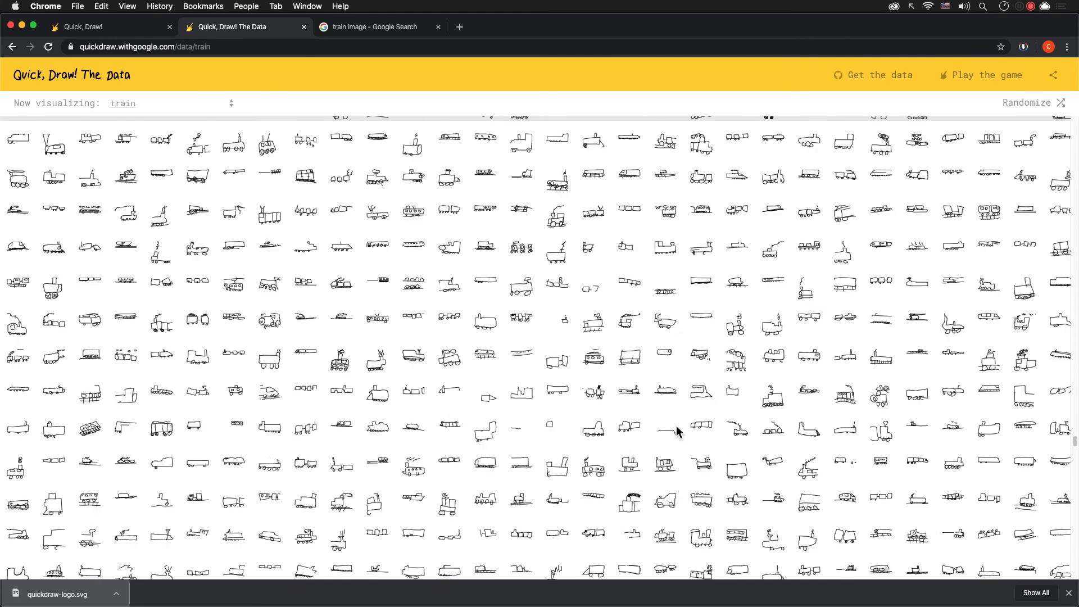
Step: Browse further through the train doodles on the Quick, Draw! data page for new reference drawings
scroll(695, 428, down, 3)
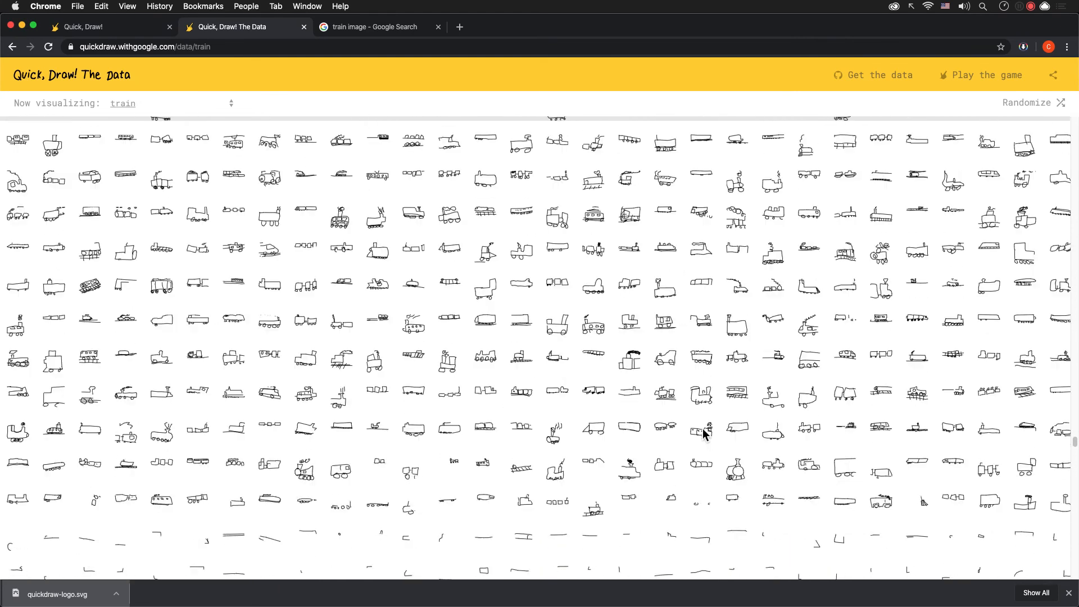
scroll(704, 434, down, 5)
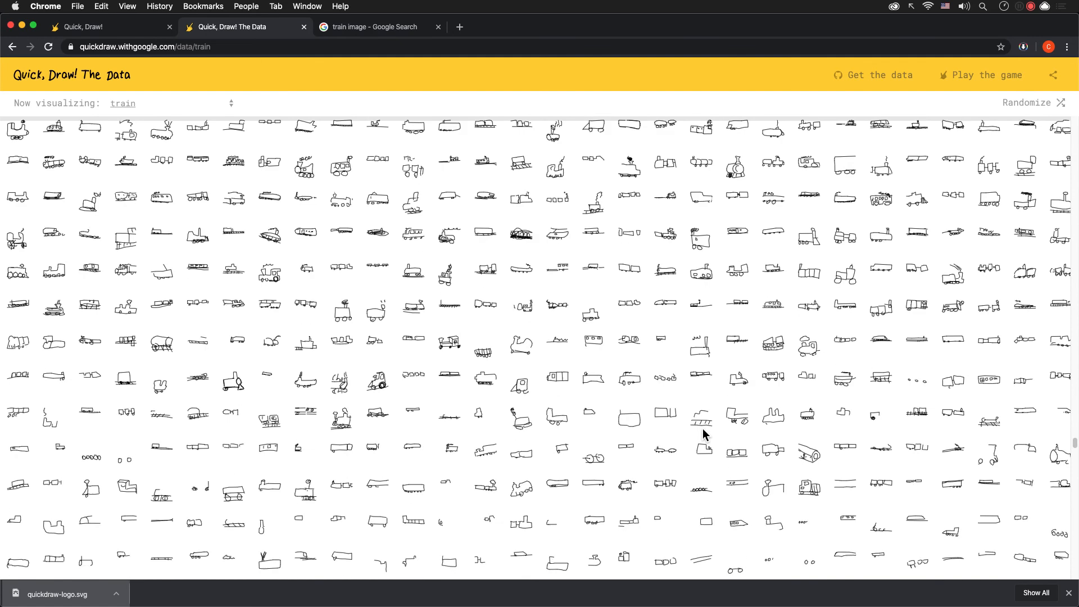
scroll(704, 434, down, 5)
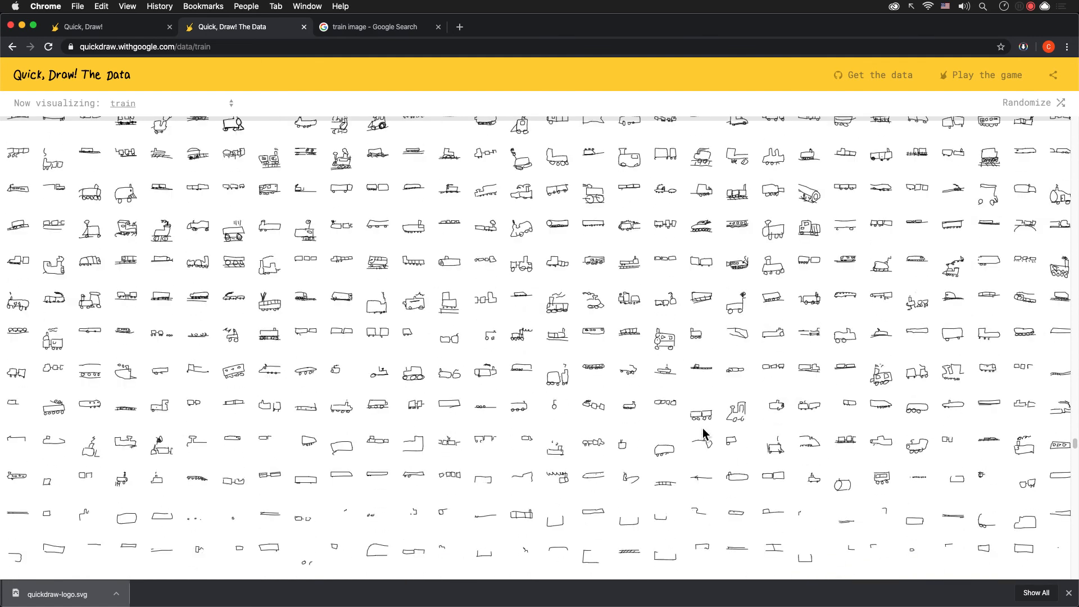
scroll(705, 434, down, 1)
scroll(704, 433, down, 4)
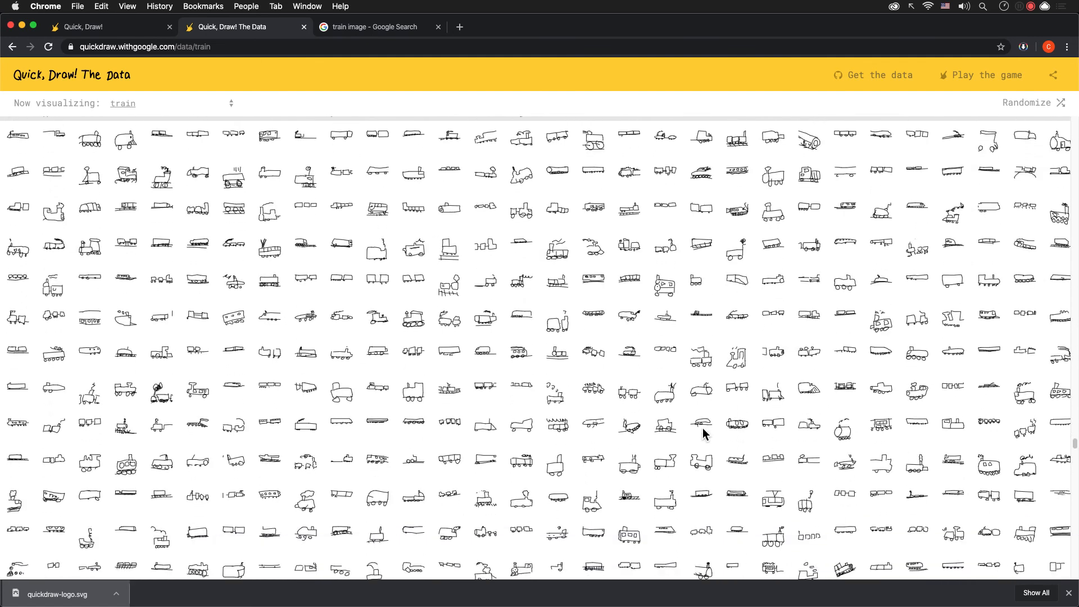
scroll(705, 434, down, 6)
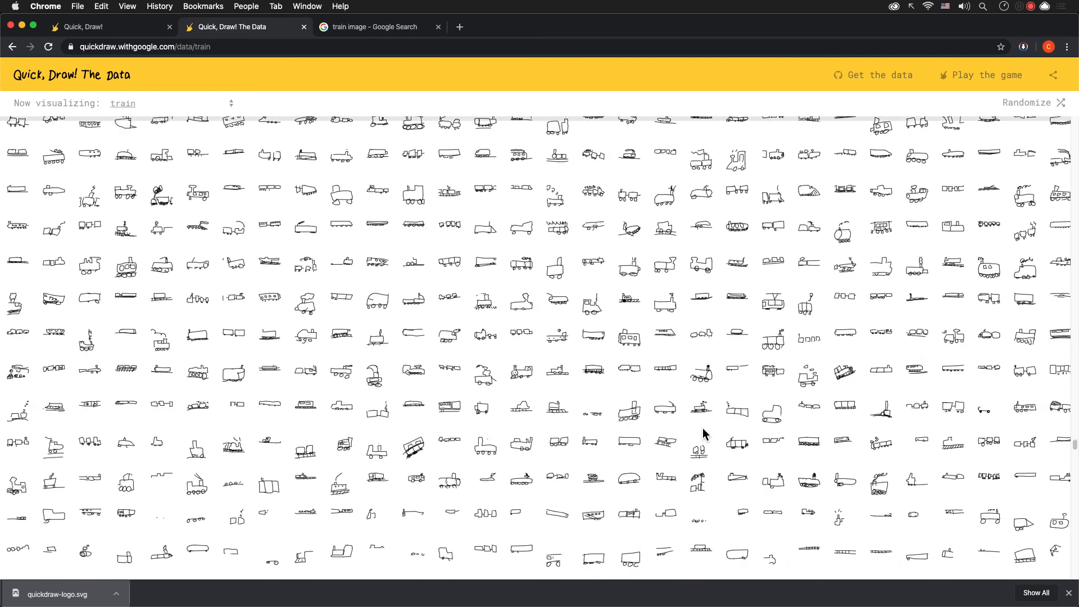
scroll(704, 434, down, 2)
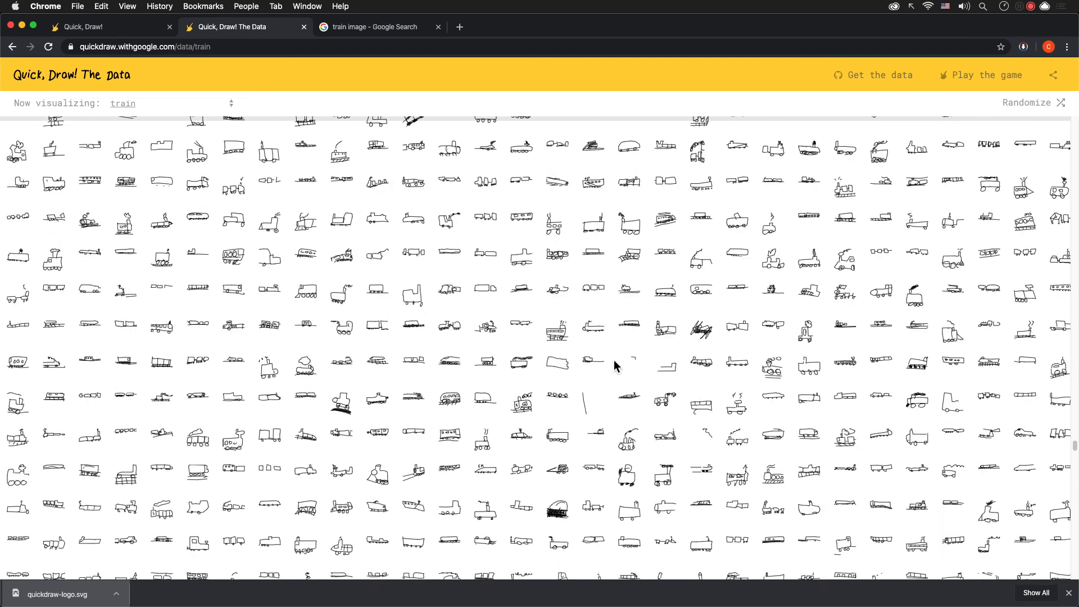
scroll(695, 382, down, 3)
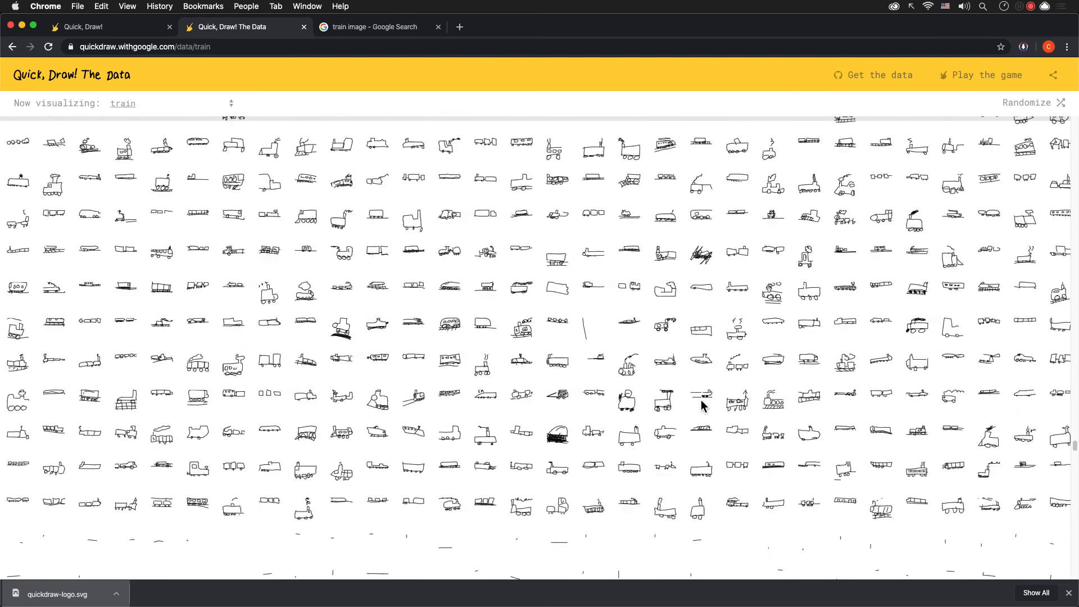
scroll(675, 459, down, 3)
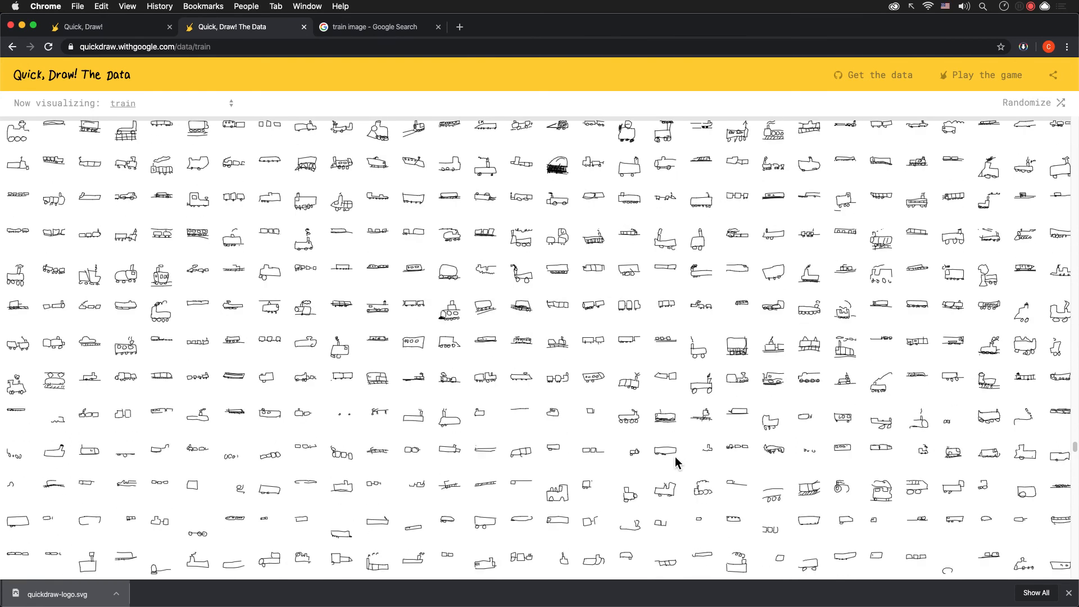
scroll(676, 461, down, 3)
scroll(676, 461, down, 4)
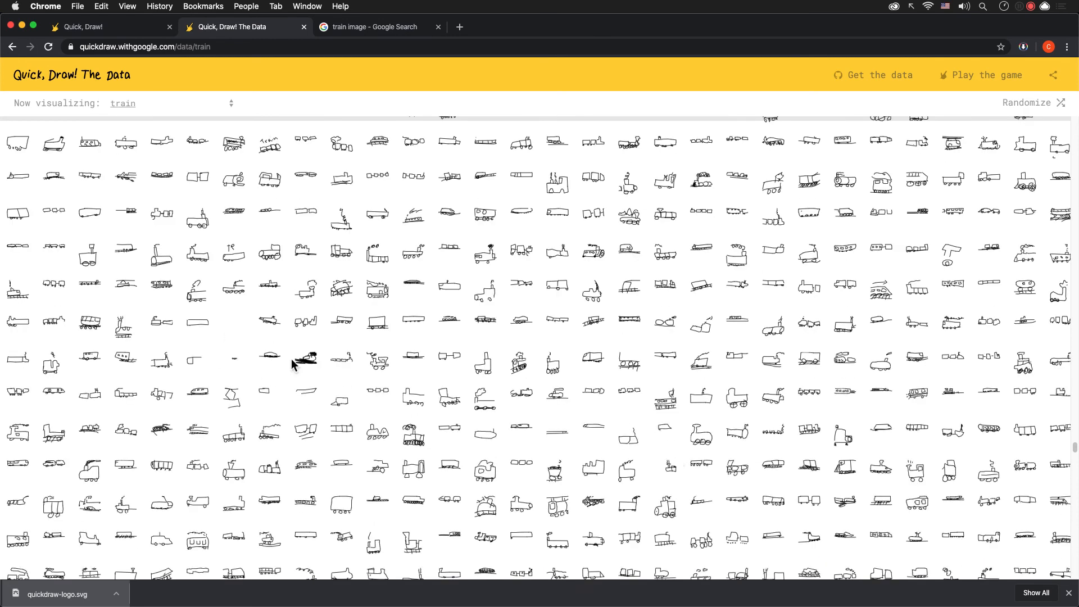
scroll(614, 443, down, 2)
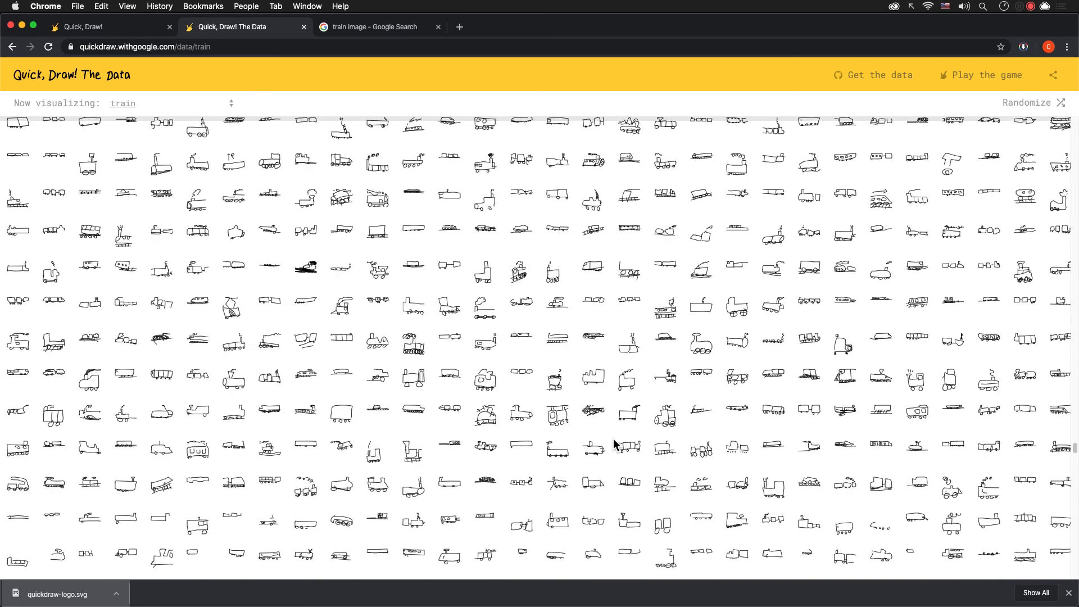
scroll(614, 442, down, 5)
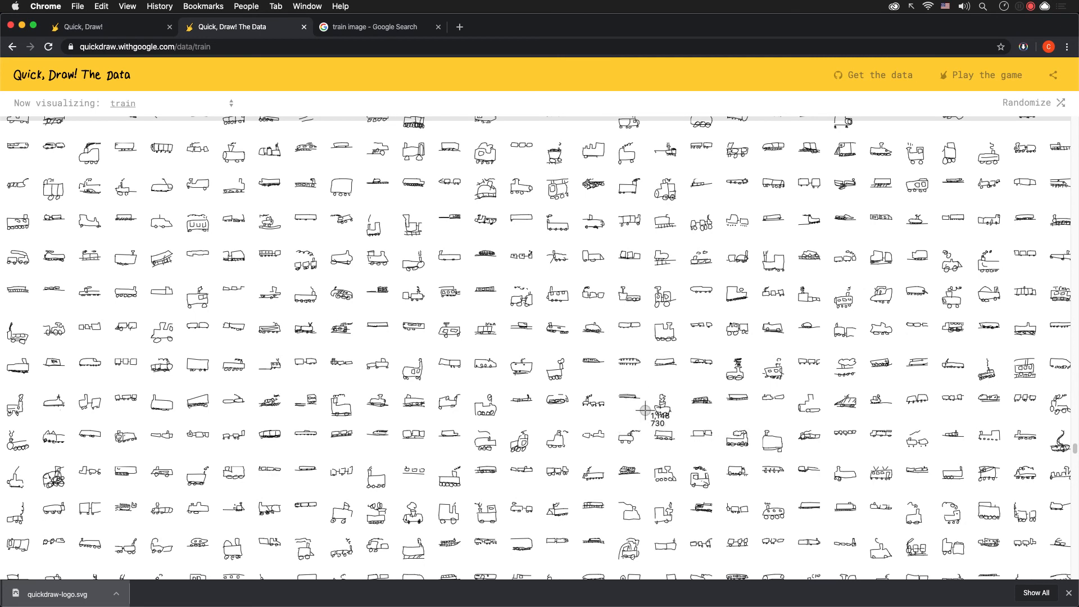
Step: Capture a small group of train doodles, paste it into Illustrator and place it in the upper-left corner of artboard 8
drag(573, 346, 653, 415)
key(super+Tab)
key(super+v)
mouse_move(487, 313)
mouse_down()
mouse_move(316, 200)
mouse_move(193, 147)
mouse_up()
mouse_move(216, 206)
mouse_down()
mouse_move(494, 416)
mouse_move(414, 330)
mouse_move(362, 333)
mouse_up()
drag(281, 185, 134, 150)
click(397, 248)
drag(420, 289, 401, 285)
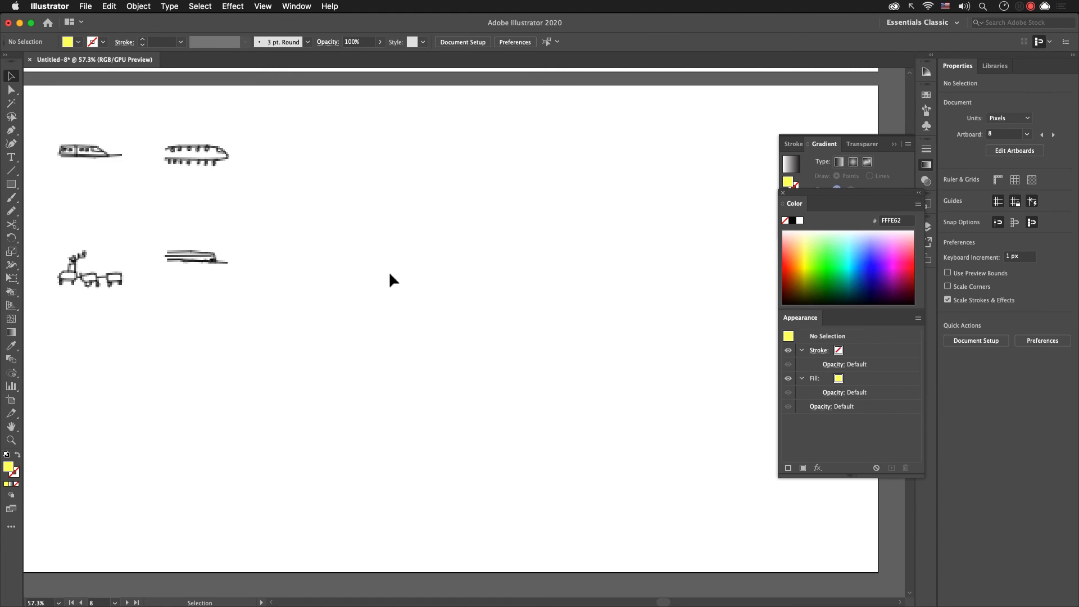
Step: Draw a rectangle about 652 x 177 px and pull its upper-right corner inward to form a slanted train nose
key(m)
drag(295, 248, 710, 360)
key(a)
drag(710, 248, 574, 250)
key(super+shift+a)
click(605, 332)
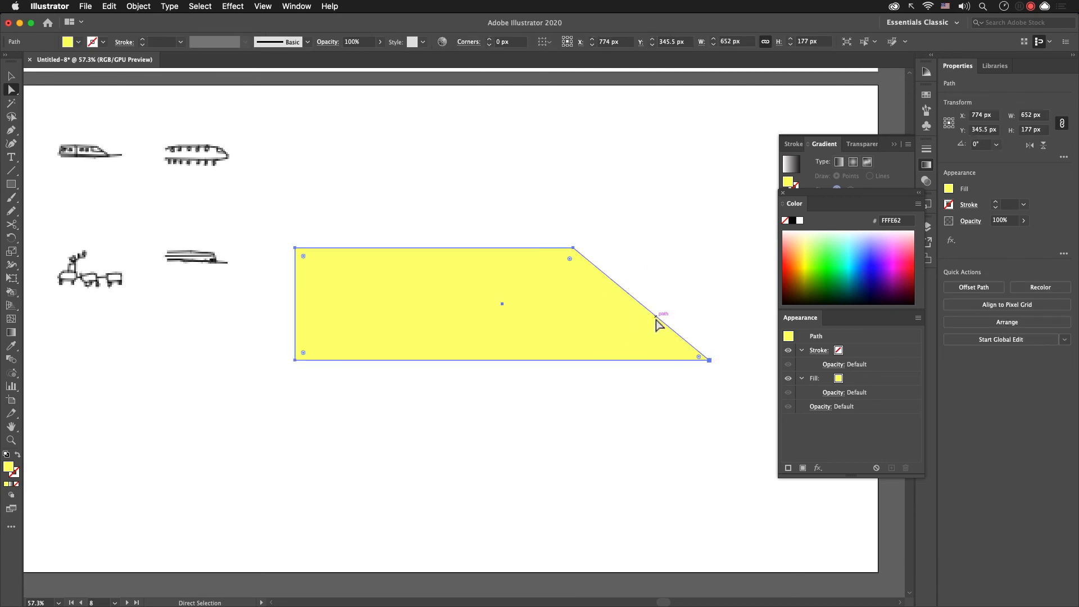
Step: Draw a rectangle about 268 x 162 px overlapping the upper part of the slanted nose and round its corners
key(m)
drag(523, 207, 697, 313)
drag(533, 301, 548, 292)
Step: Select the rounded rectangle with the train body and remove its parts outside the body with Shape Builder
key(v)
shift+click(644, 339)
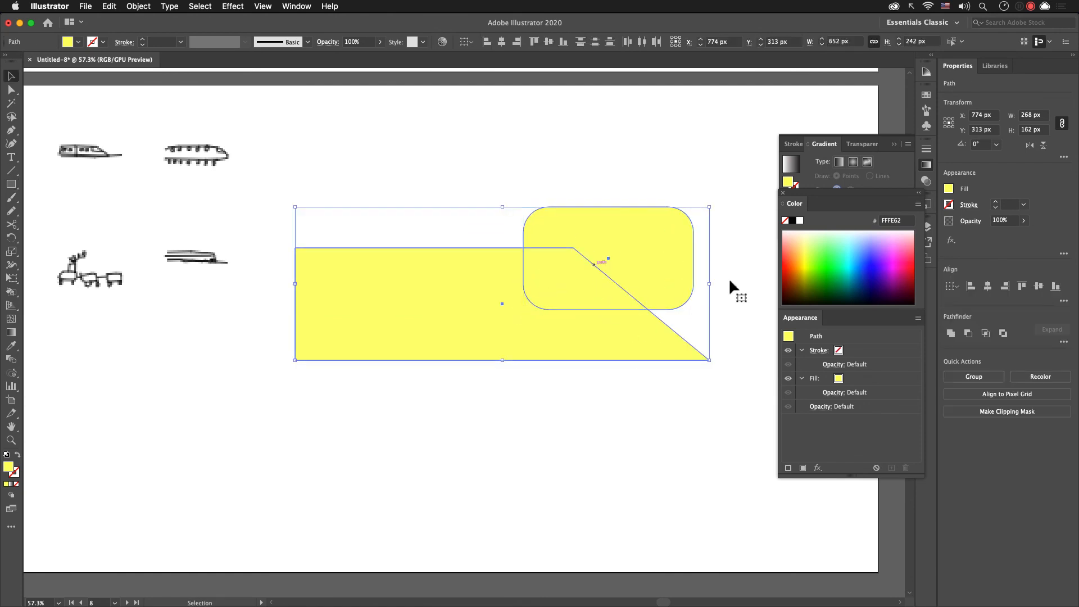
key(shift+m)
alt+click(642, 254)
key(v)
click(639, 248)
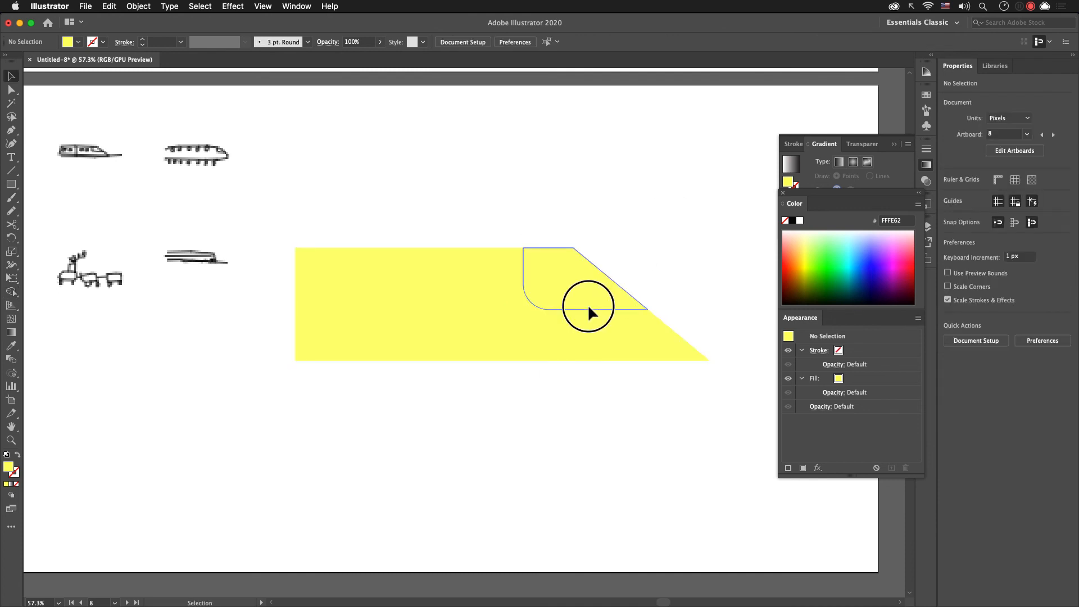
Step: Give the train body and the nose window a 5 pt black stroke
click(588, 305)
click(530, 397)
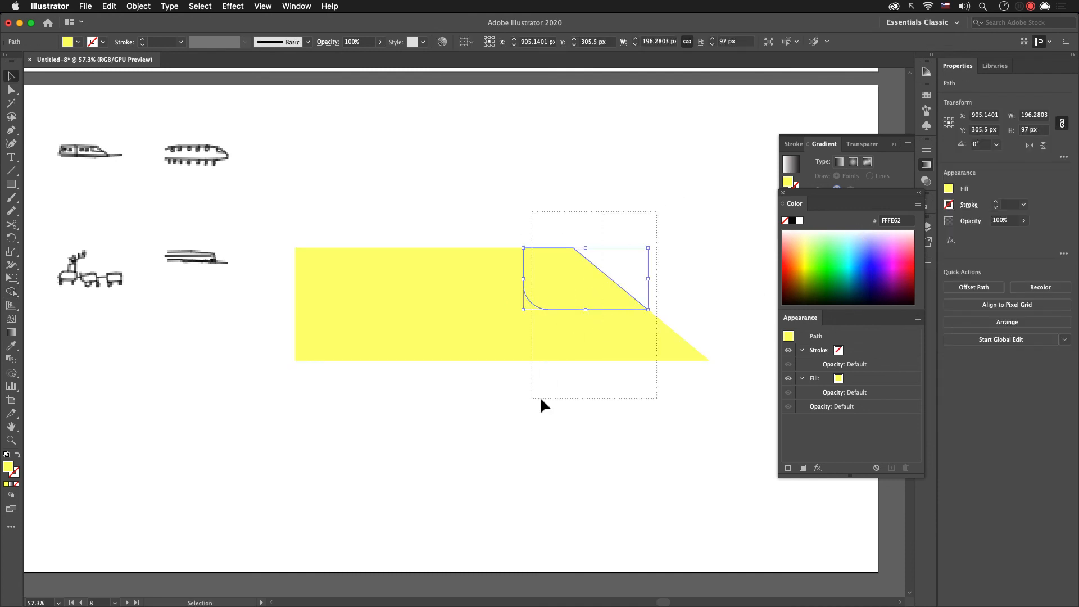
click(497, 351)
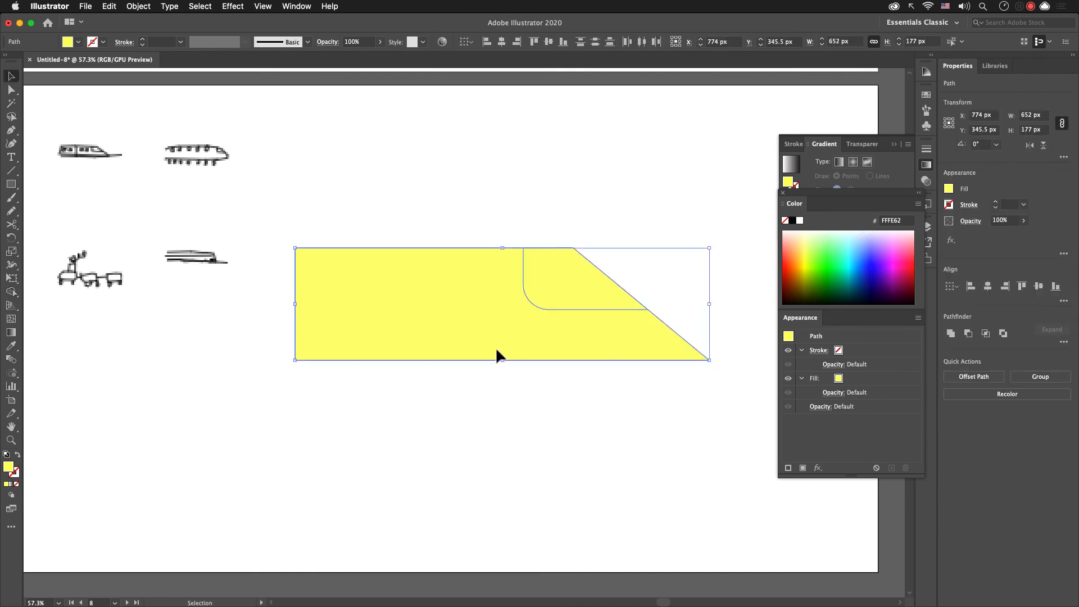
click(854, 350)
click(862, 349)
click(862, 349)
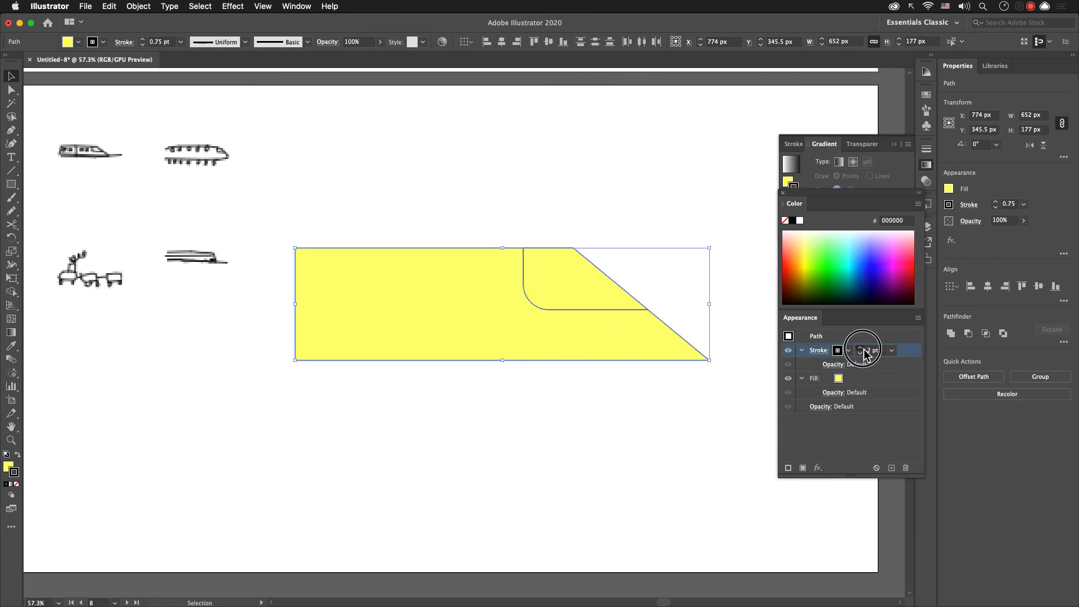
click(867, 350)
click(846, 352)
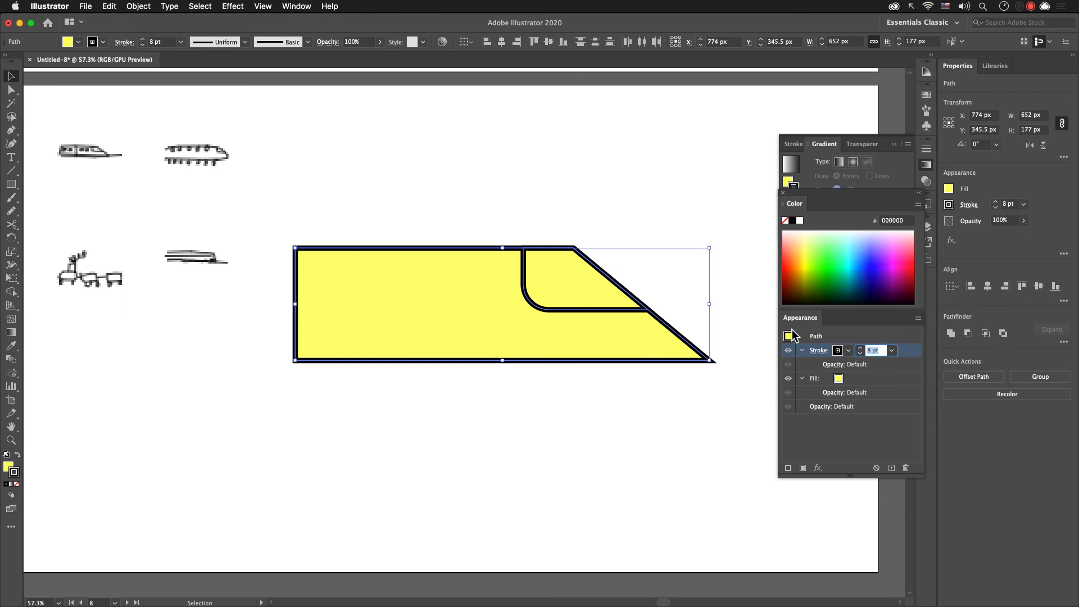
text(5)
key(Return)
click(531, 426)
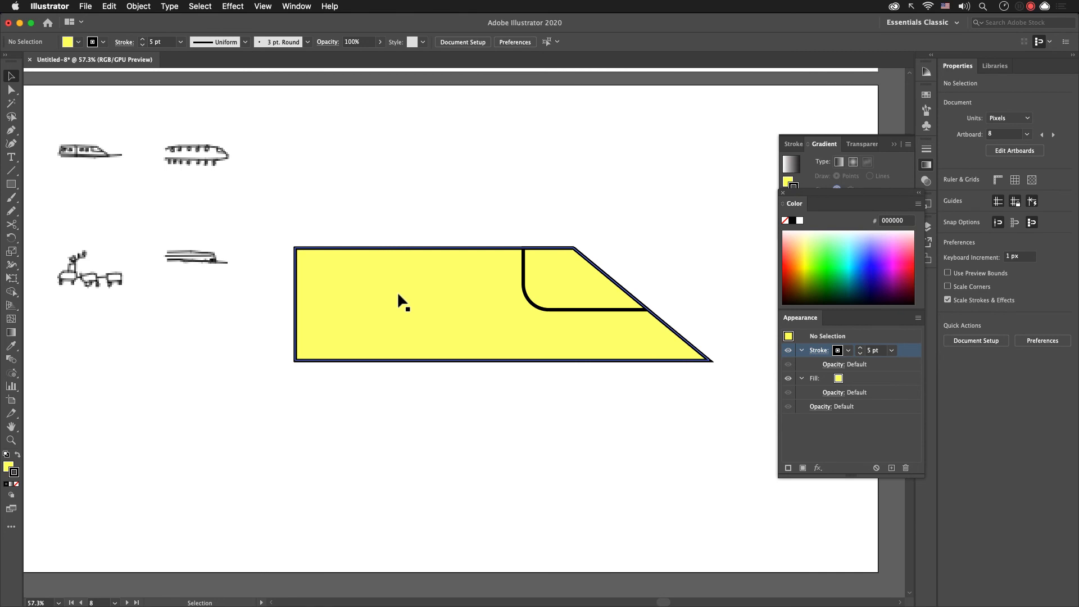
Step: Draw a vertical divider line across the rear of the body and a 51 px square window just in front of it
key(backslash)
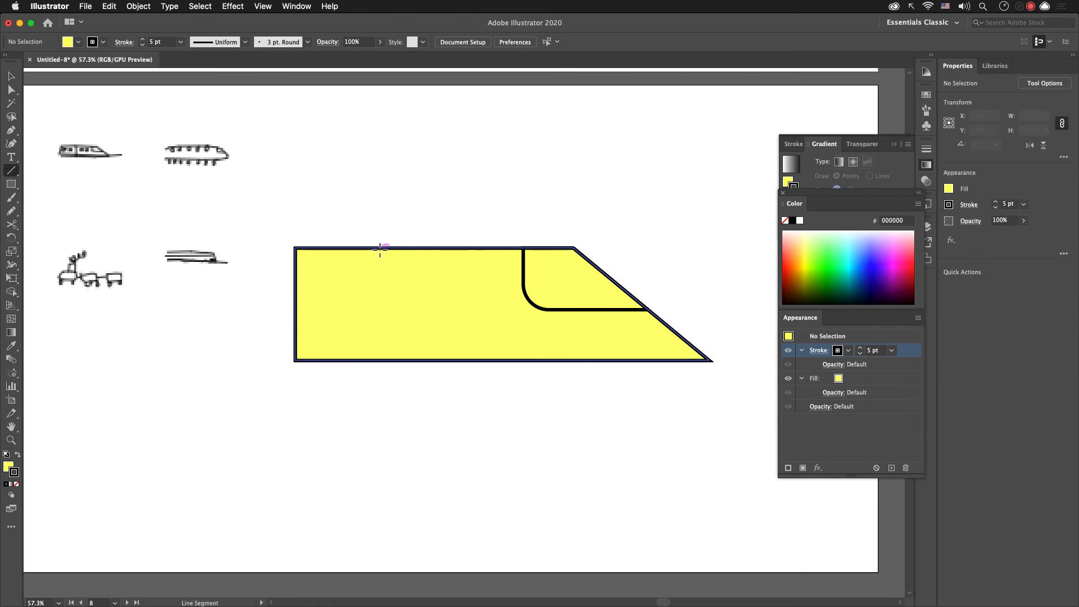
drag(379, 249, 385, 361)
key(m)
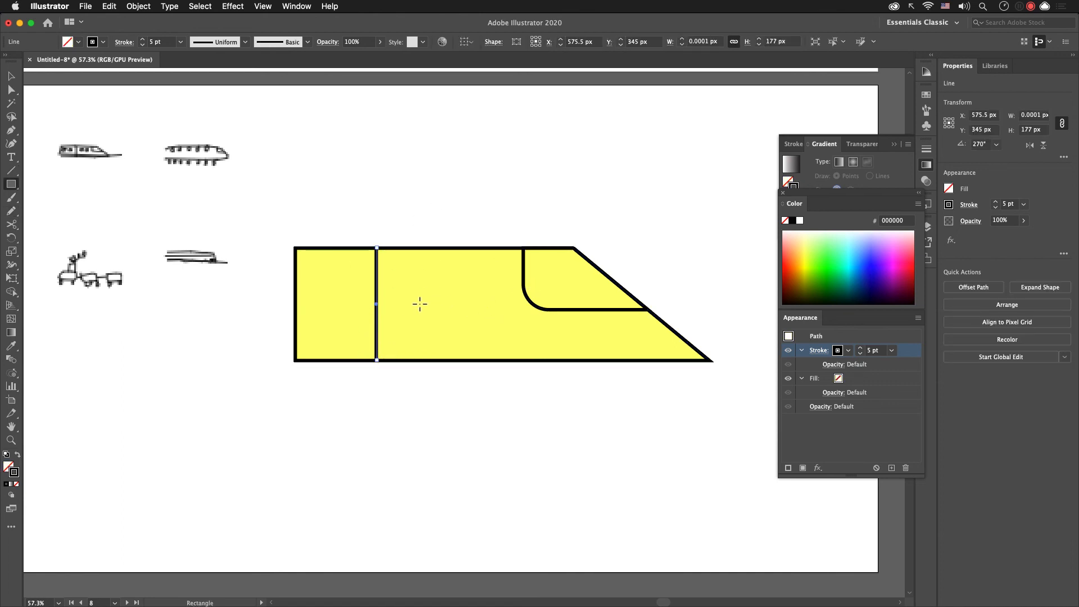
drag(407, 305, 439, 271)
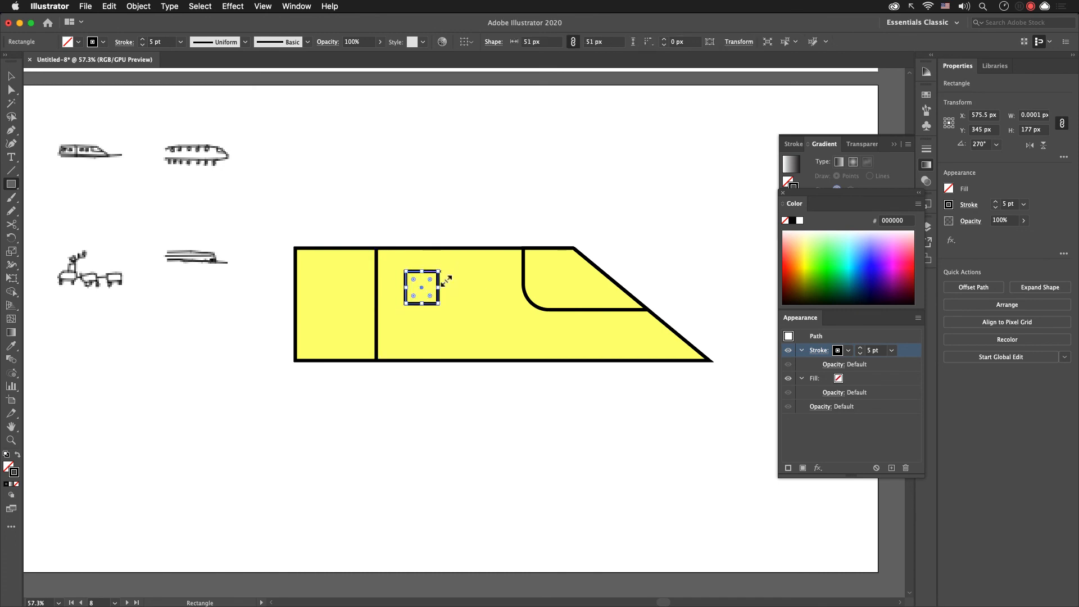
Step: Fill the square window with white FFFFFF
key(v)
click(421, 397)
click(439, 297)
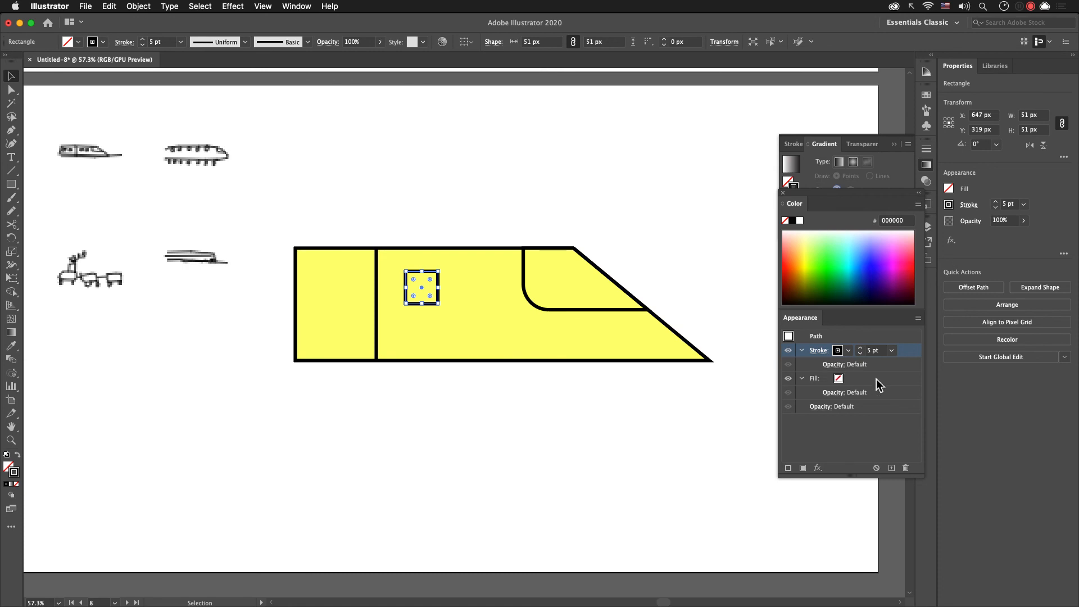
click(892, 385)
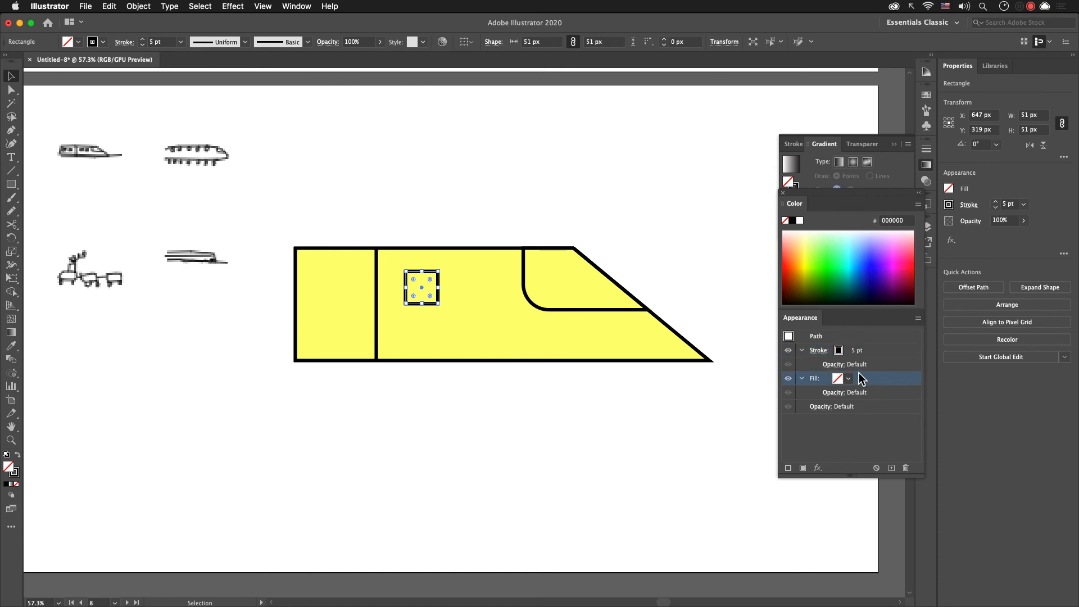
key(comma)
click(876, 245)
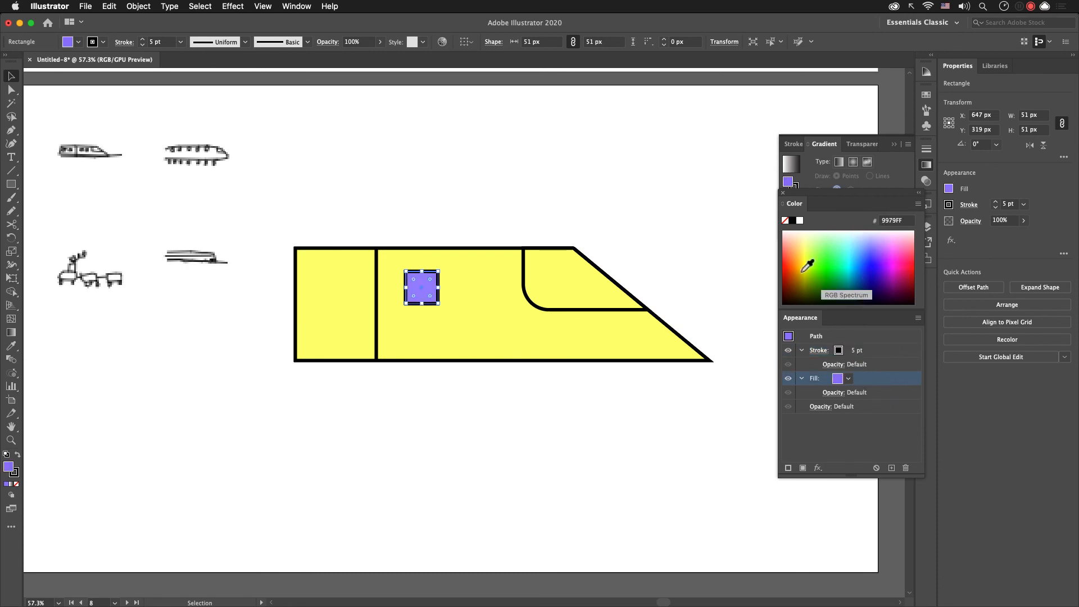
click(799, 220)
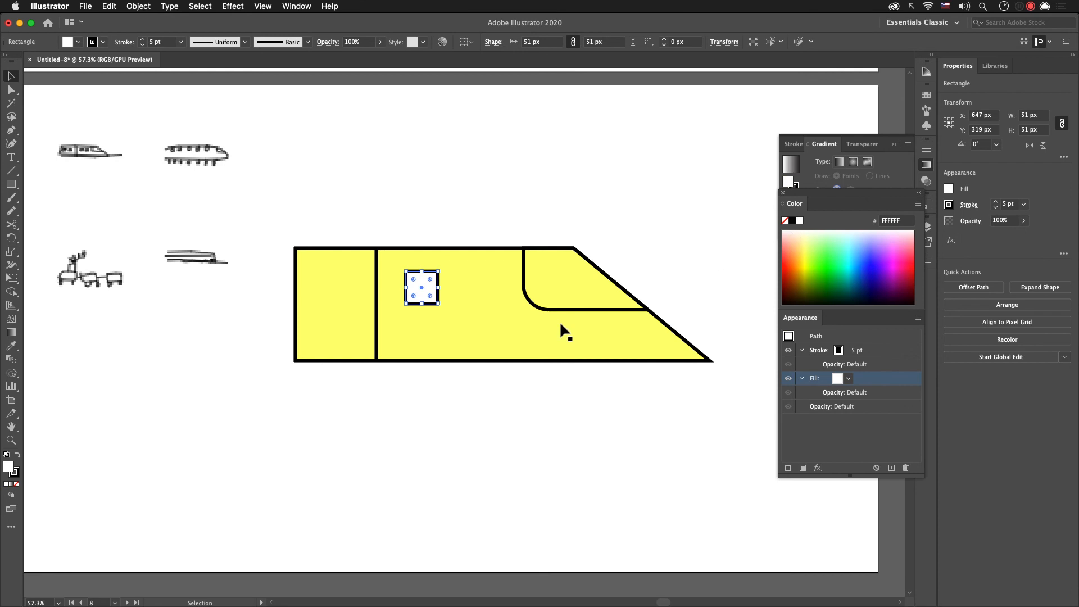
Step: Duplicate the white square window a short distance to its right
click(495, 448)
drag(428, 304, 479, 304)
click(419, 417)
drag(419, 417, 433, 418)
click(448, 294)
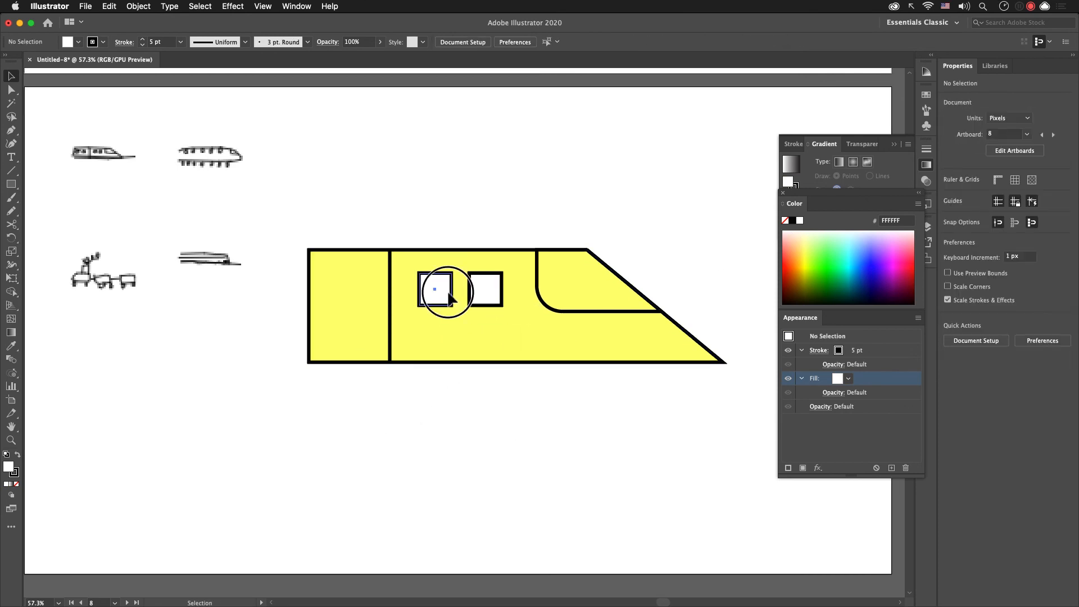
shift+click(482, 298)
click(471, 372)
Step: Round the corners of the first window and replace the square copy beside it with a matching rounded one
click(437, 281)
drag(444, 282, 494, 305)
click(495, 438)
click(491, 303)
key(Delete)
key(shift+super+a)
click(429, 292)
click(477, 433)
click(494, 318)
Step: Move the group of reference doodles upward so it overlaps the top edge of artboard 8
drag(308, 306, 268, 308)
key(super+z)
drag(197, 265, 201, 188)
mouse_move(218, 214)
mouse_down()
mouse_move(241, 297)
mouse_move(293, 332)
mouse_move(274, 283)
mouse_up()
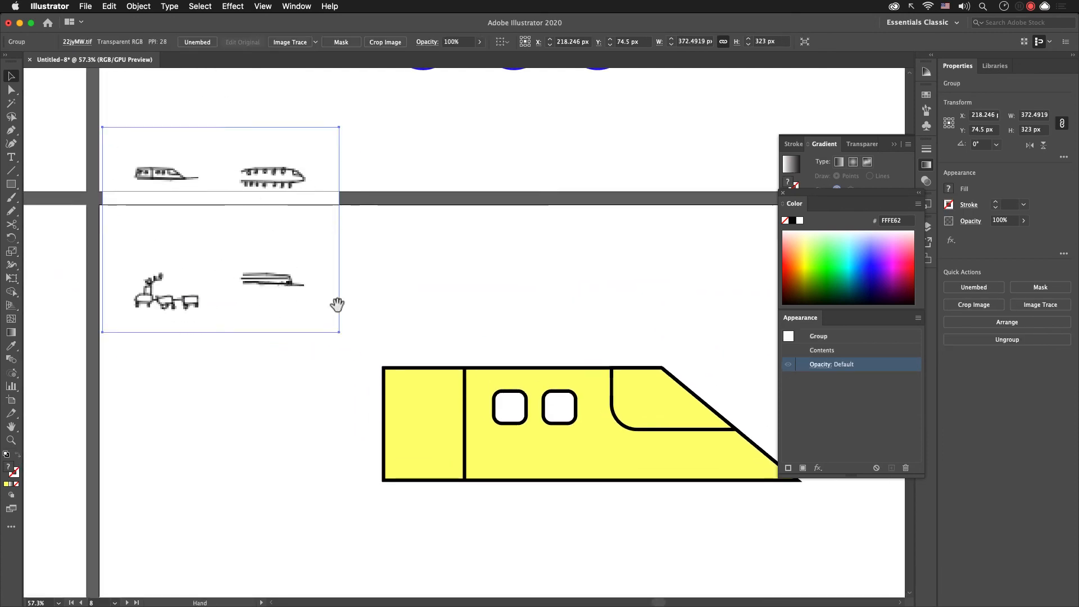
drag(337, 304, 321, 281)
drag(349, 342, 330, 316)
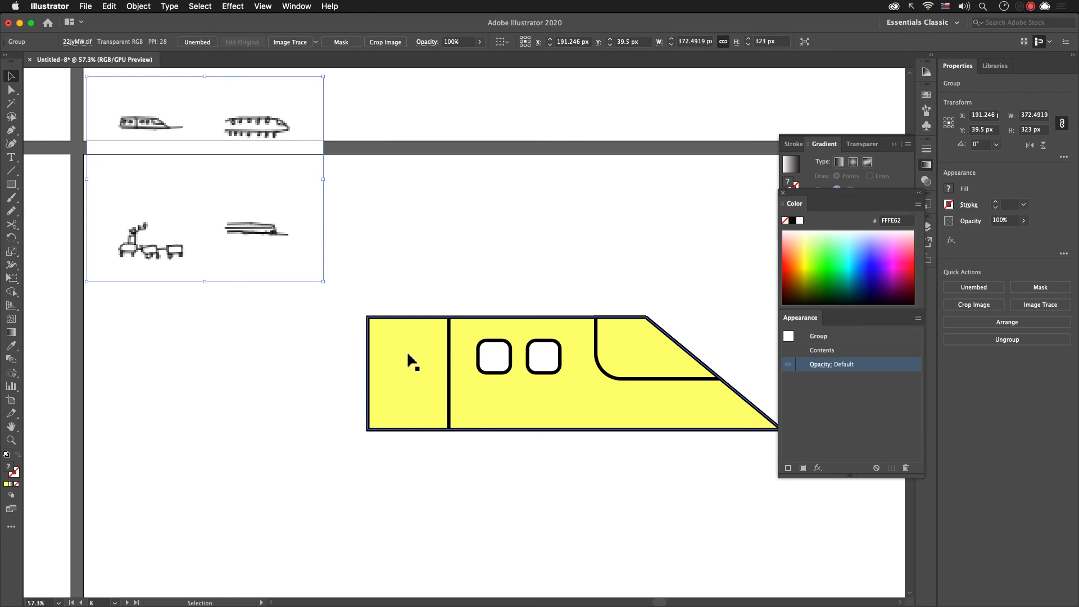
Step: Try to lengthen the train body toward the rear by stretching the whole shape
click(371, 362)
mouse_move(371, 377)
mouse_down()
mouse_move(53, 378)
mouse_move(361, 385)
mouse_up()
drag(563, 431, 237, 421)
key(super+z)
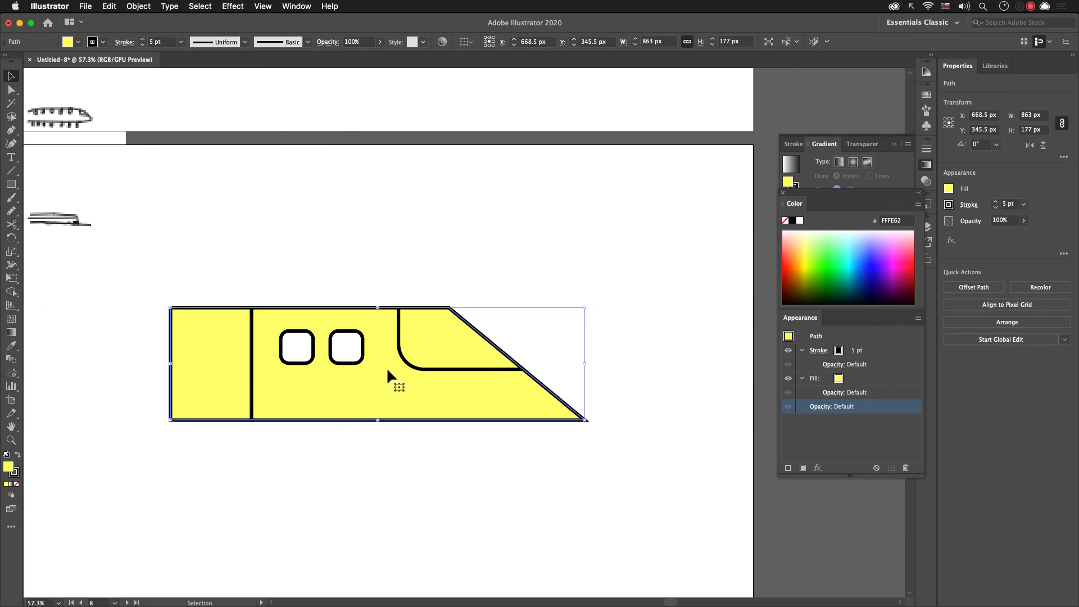
drag(391, 415, 579, 429)
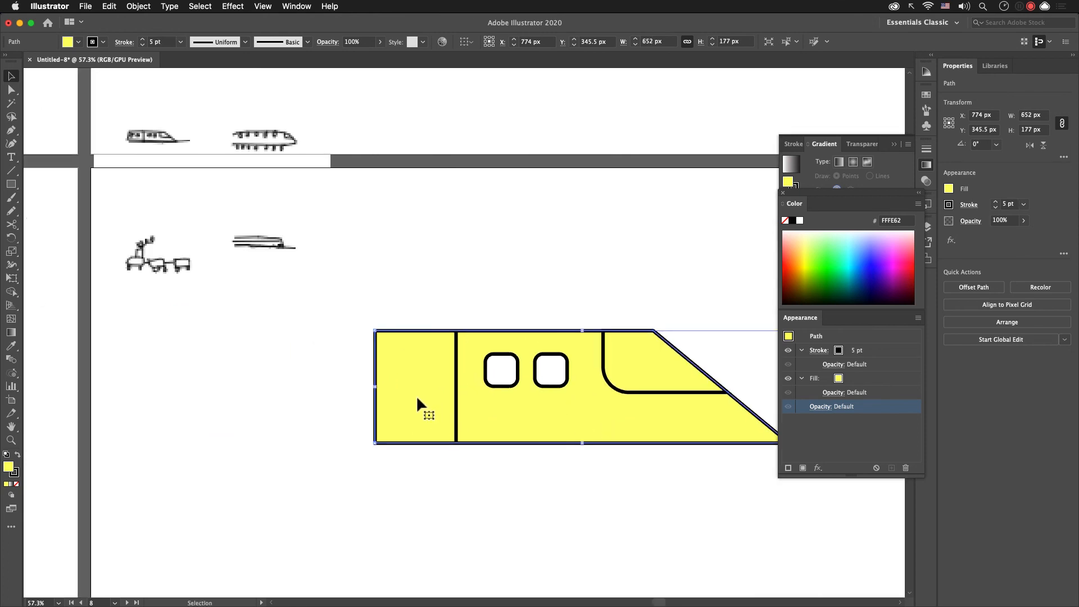
drag(380, 387, 237, 395)
key(super+z)
Step: Extend the train body toward the rear to about 1008 px wide by moving only its two rear anchor points
drag(432, 424, 454, 439)
key(a)
drag(371, 316, 170, 460)
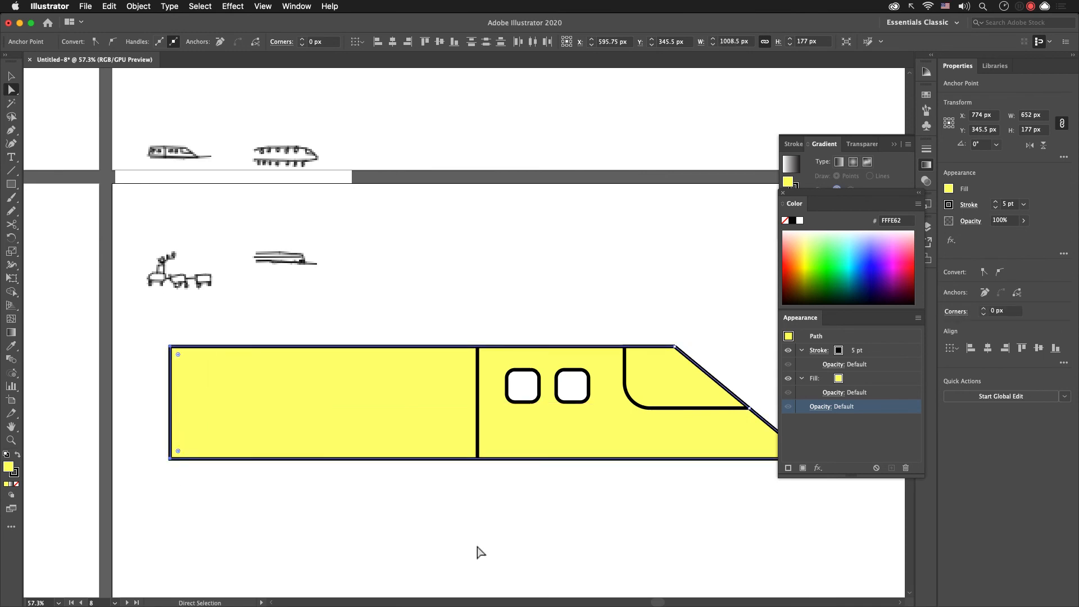
Step: Duplicate the two rounded windows together onto the extended section behind the divider line
click(524, 386)
shift+click(572, 394)
drag(572, 394, 444, 396)
click(444, 517)
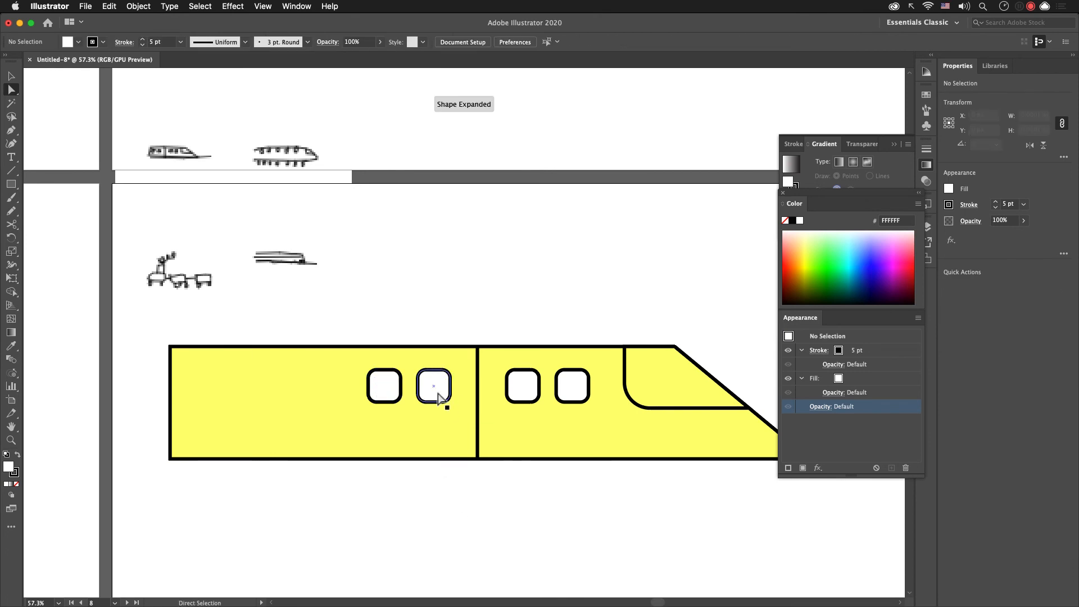
Step: Draw a vertical divider line about 177 px tall across the full height of the train body, behind the rear pair of windows
key(backslash)
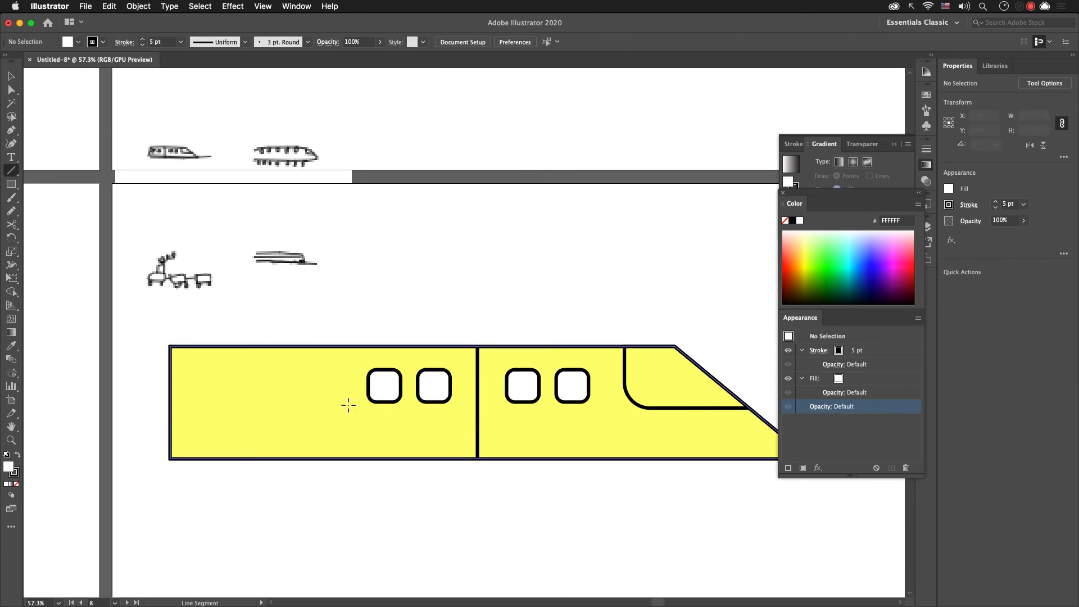
drag(335, 349, 334, 460)
mouse_move(332, 506)
mouse_down()
mouse_move(489, 460)
mouse_move(402, 473)
mouse_up()
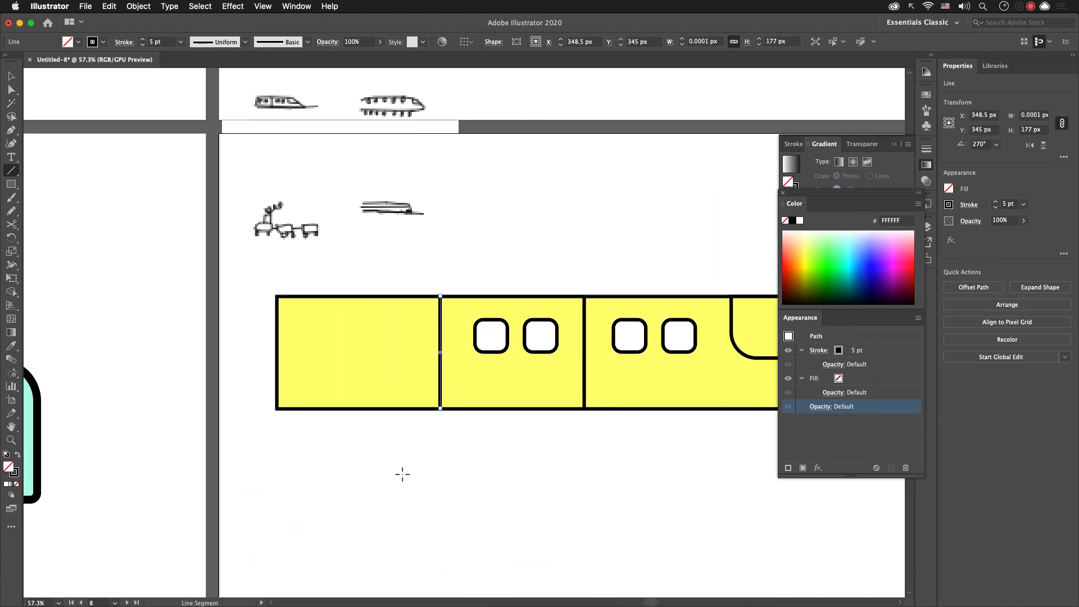
Step: Create a round-cornered door about 78 px wide on the rear section, trimming off the part below the train body with Shape Builder
mouse_move(391, 346)
mouse_down()
mouse_move(399, 324)
mouse_move(388, 339)
mouse_up()
key(a)
key(v)
shift+click(423, 408)
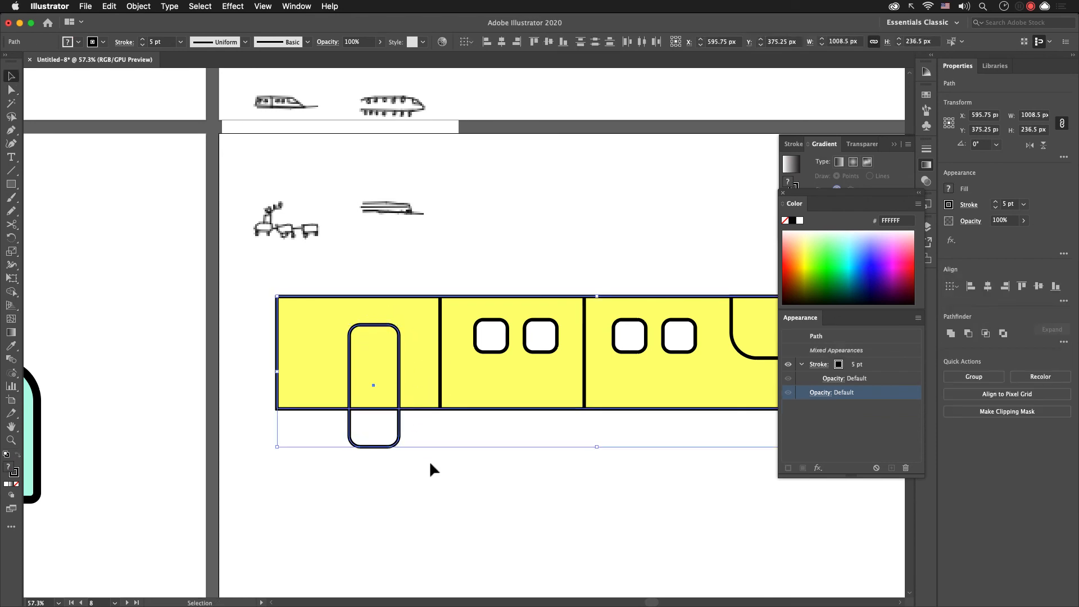
key(shift+m)
alt+click(359, 433)
key(v)
click(437, 478)
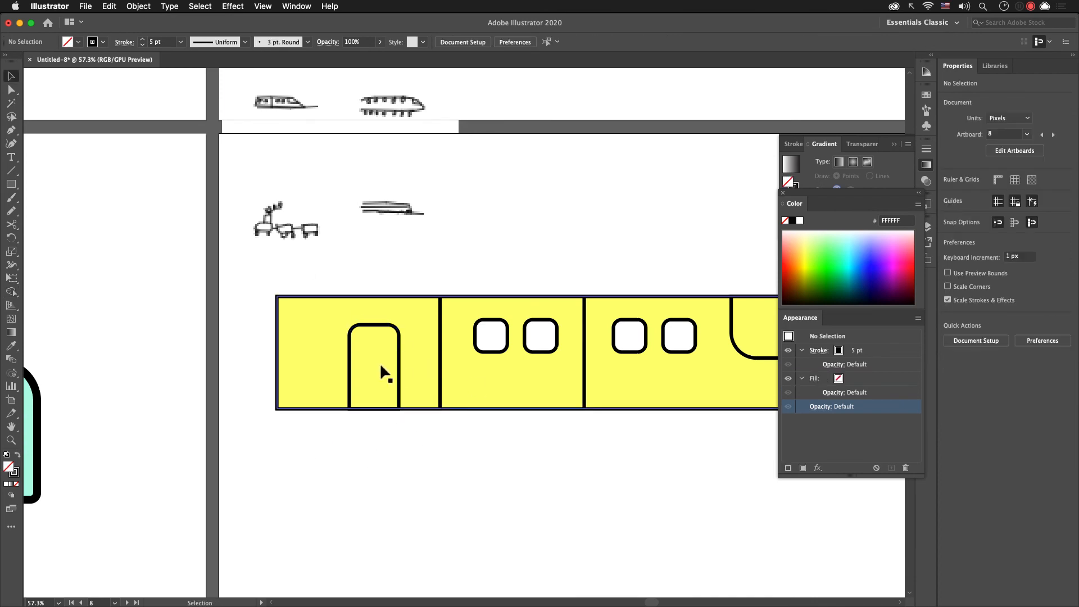
Step: Draw a vertical line about 19 px long as a handle on the door, near its front-side edge
key(z)
drag(386, 366, 400, 387)
key(backslash)
drag(363, 319, 373, 367)
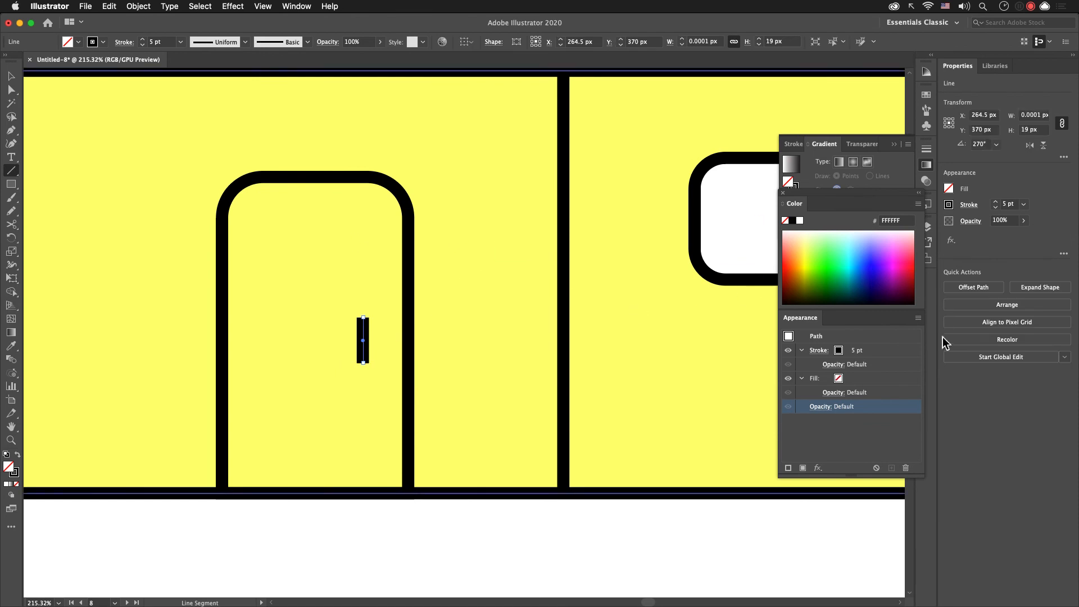
Step: Give the door handle's stroke a round cap and round corner
click(821, 351)
click(753, 397)
click(752, 381)
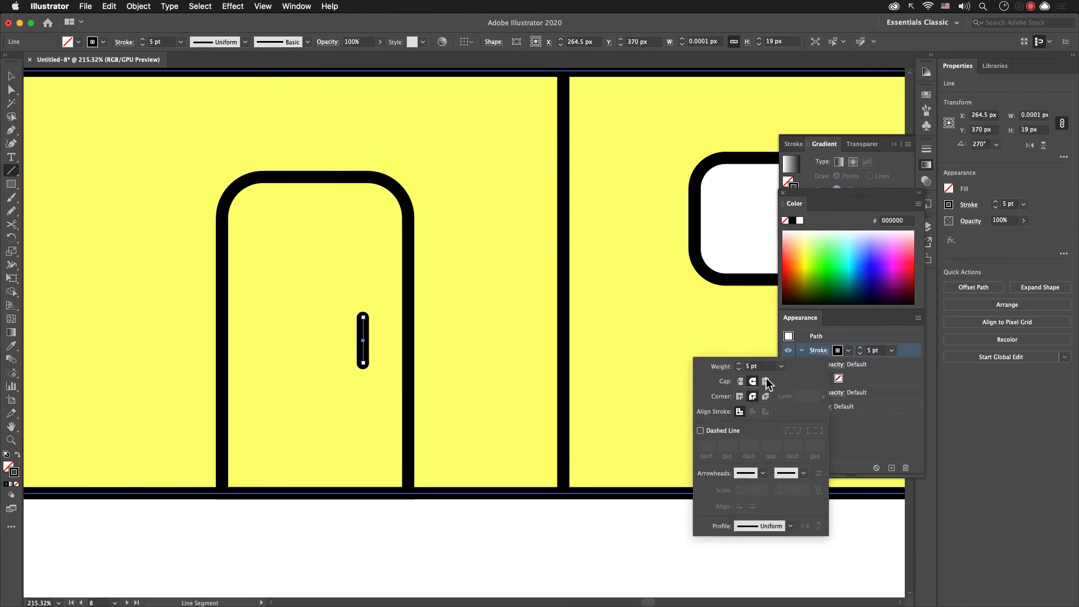
click(491, 450)
click(430, 442)
key(Escape)
key(v)
click(434, 495)
click(445, 529)
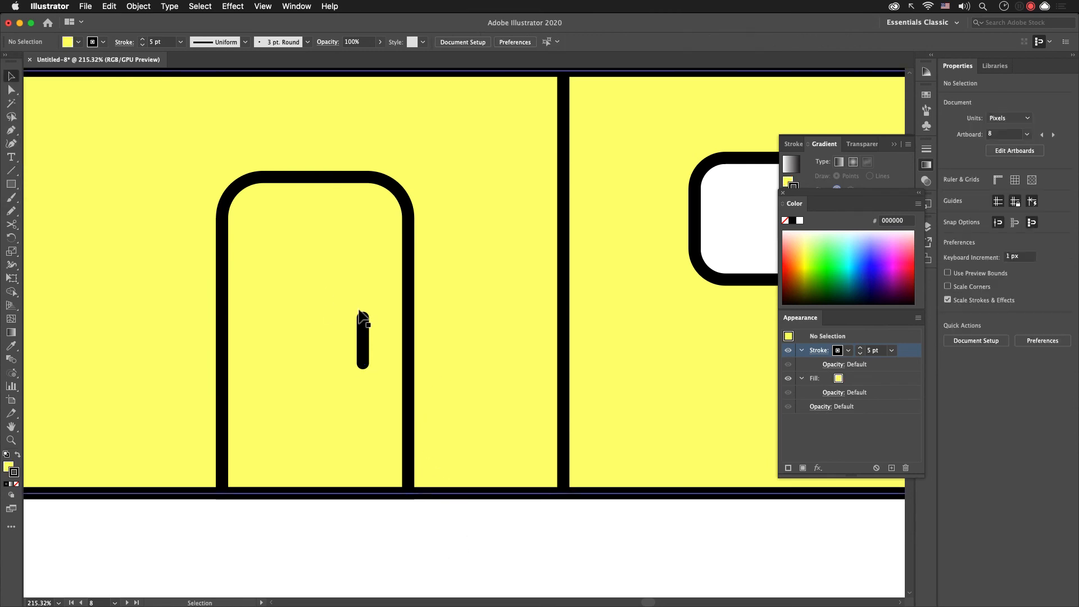
Step: Draw a 32 by 26 px window in the door's upper part and round its corners to about 4 px
key(m)
drag(277, 229, 356, 292)
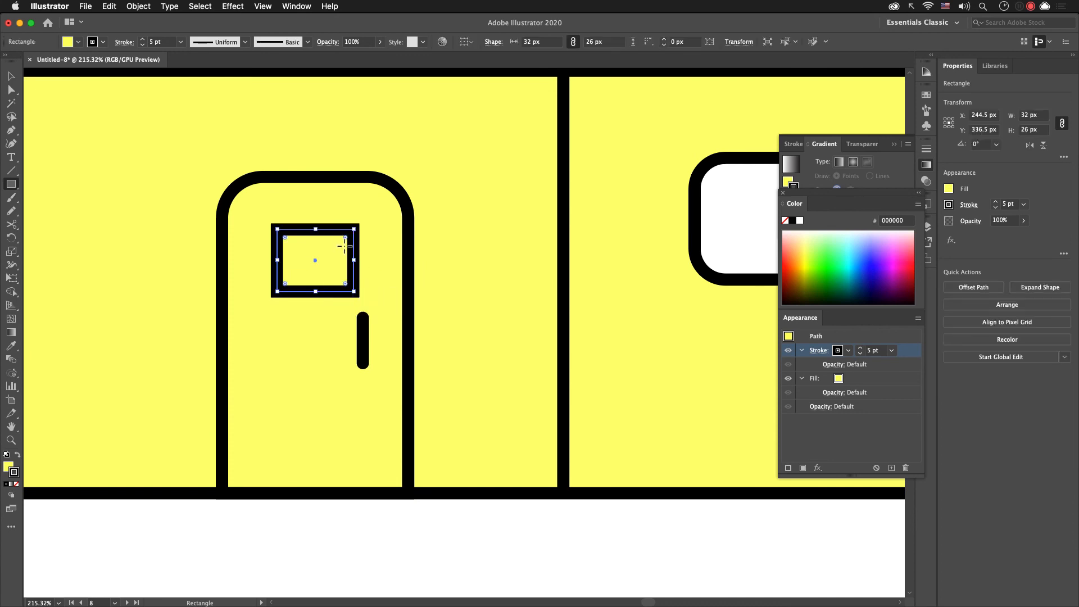
drag(344, 246, 339, 241)
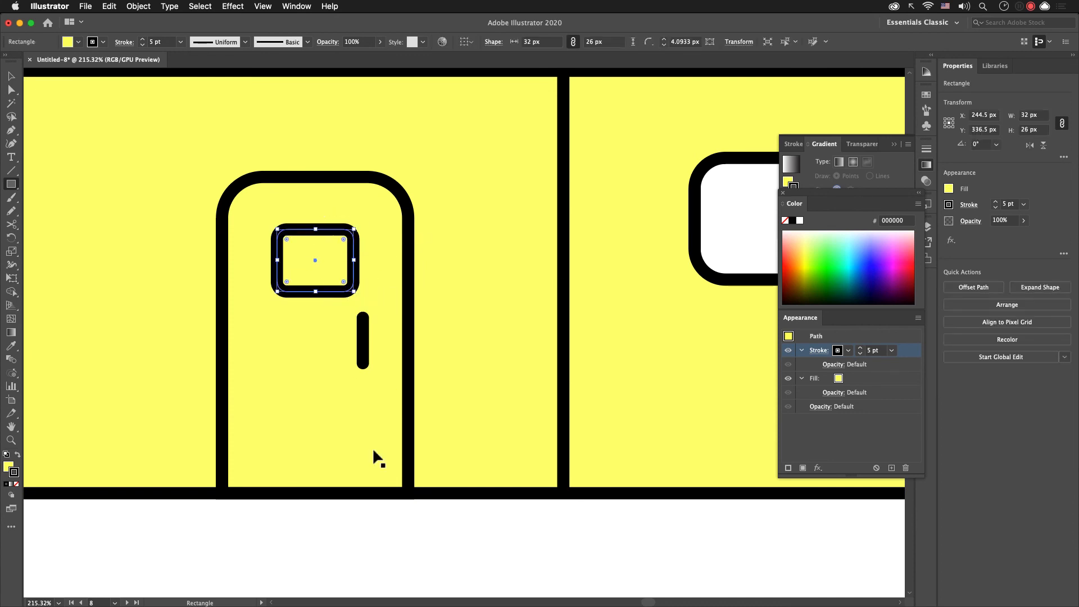
key(v)
click(382, 505)
Step: Round the corners of the train body, including its pointed nose
key(super+0)
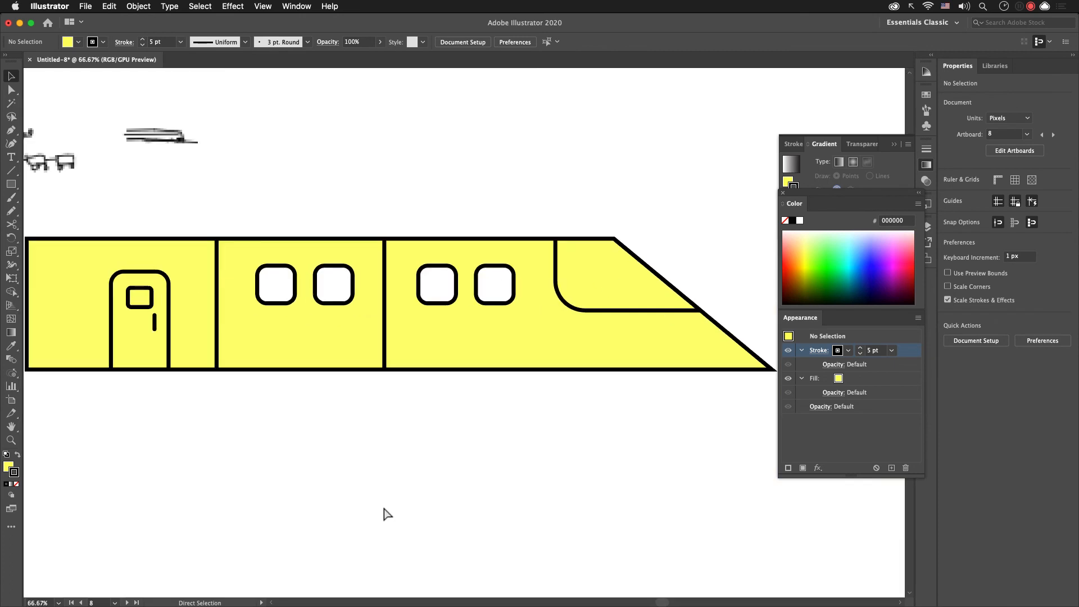
key(super+minus)
scroll(393, 508, up, 1)
click(547, 289)
click(608, 384)
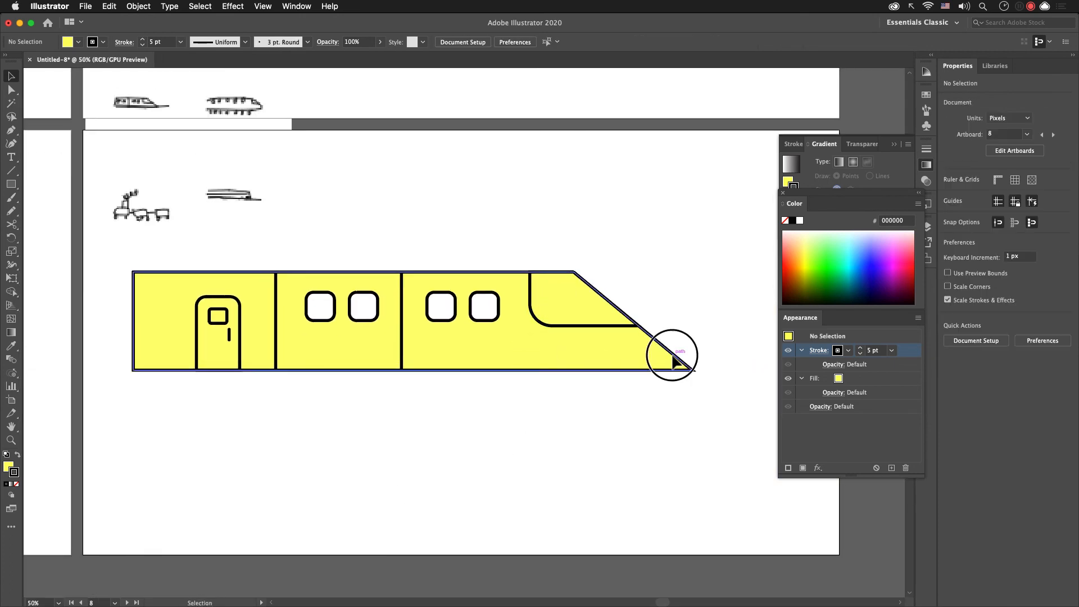
click(675, 360)
key(a)
drag(571, 283, 561, 288)
key(v)
click(625, 254)
Step: Fill the windshield shape at the train's front with solid light green 75FFB3, keeping its black stroke
click(594, 326)
click(800, 221)
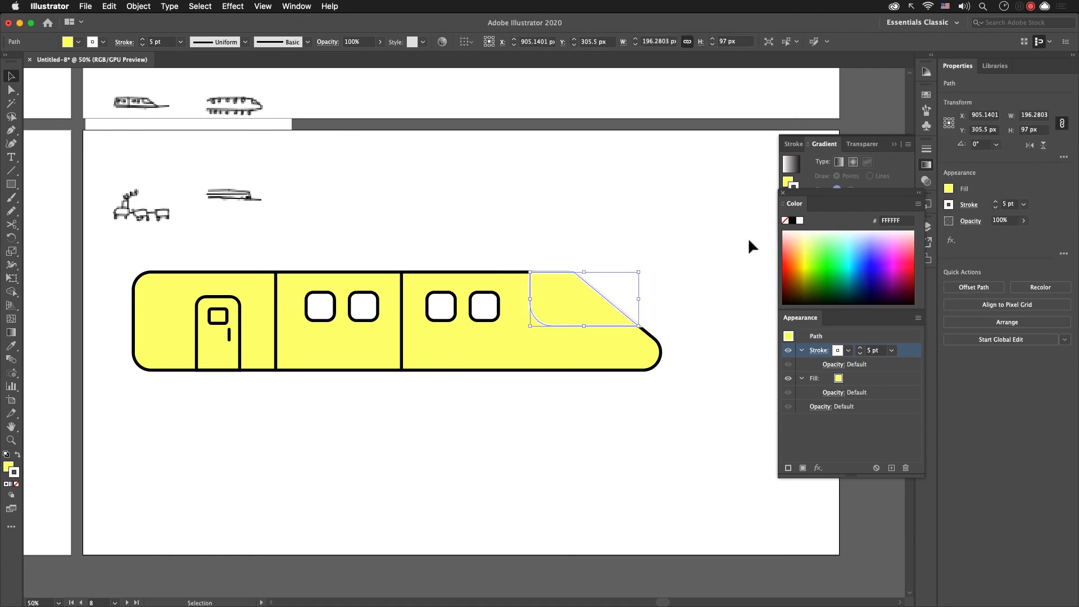
key(super+z)
key(x)
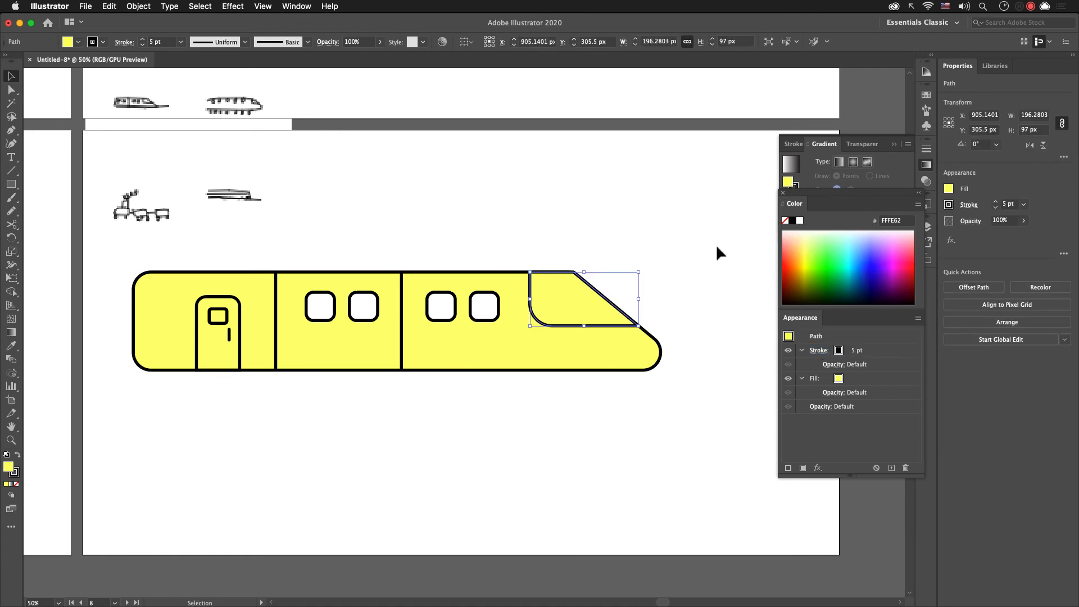
click(801, 221)
click(653, 292)
click(586, 325)
click(848, 252)
click(838, 248)
key(period)
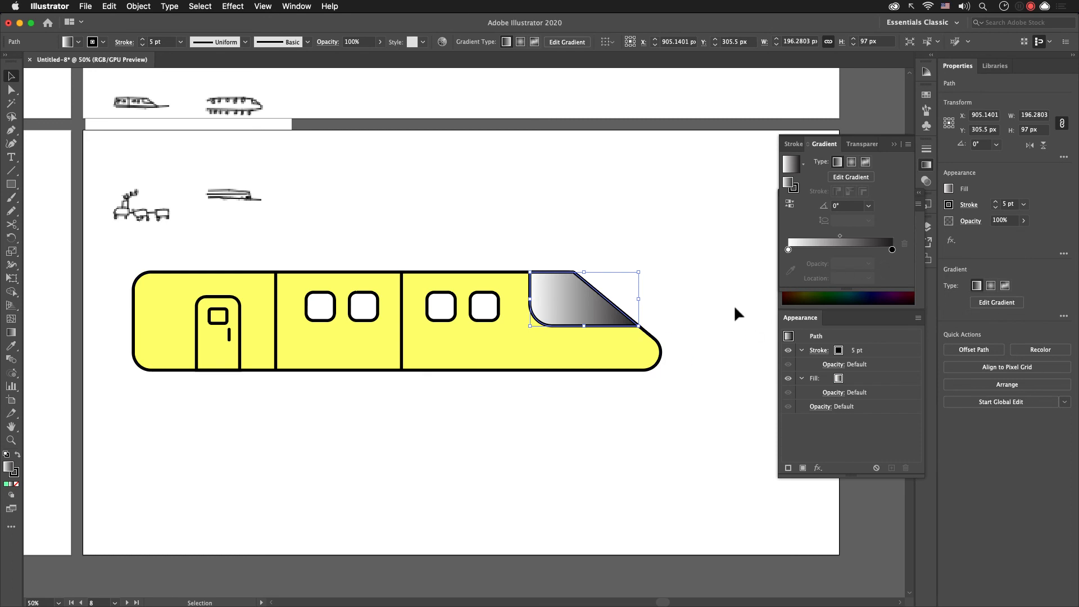
key(comma)
click(713, 303)
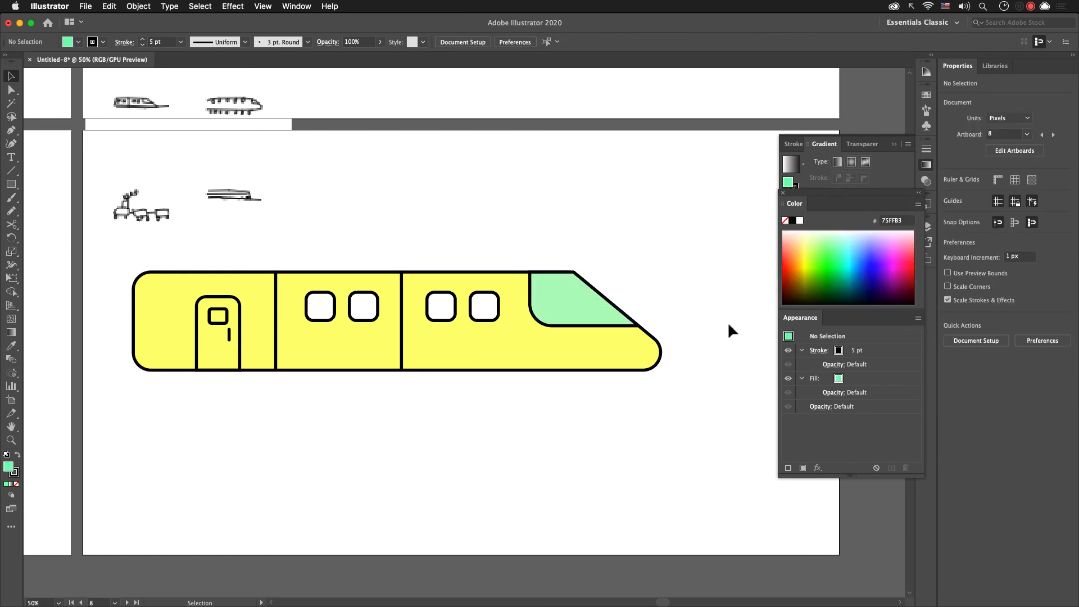
Step: Fill the door shape with orange FF9C5F
drag(503, 432, 543, 436)
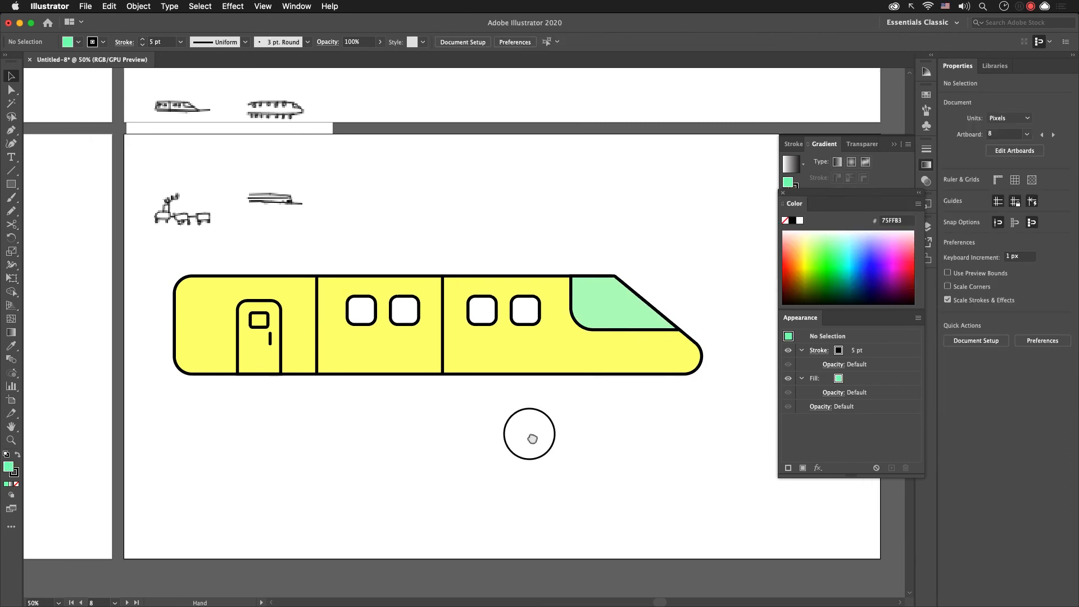
click(281, 360)
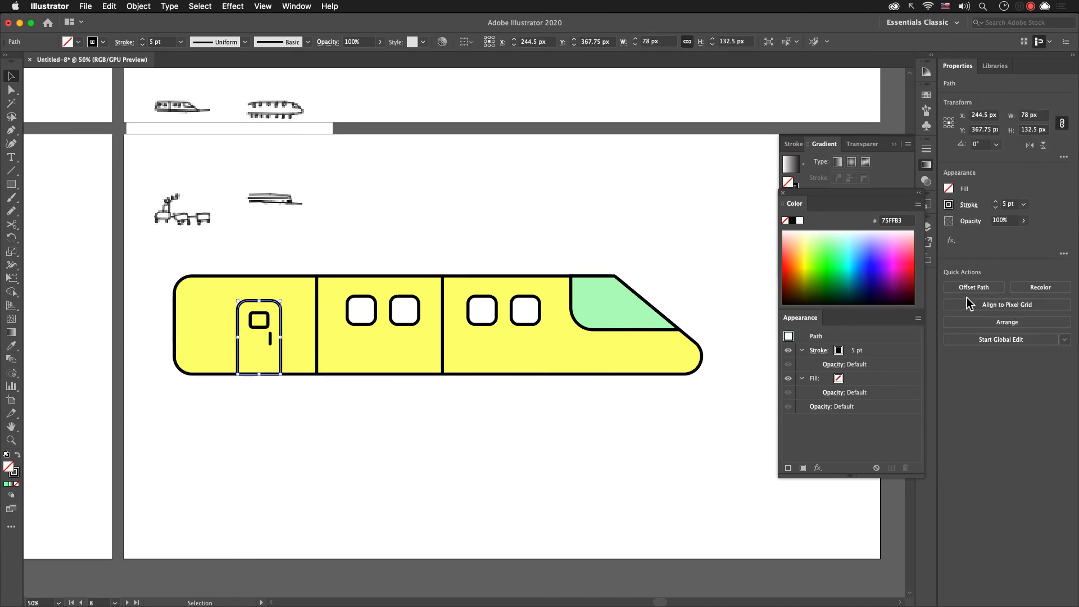
click(808, 260)
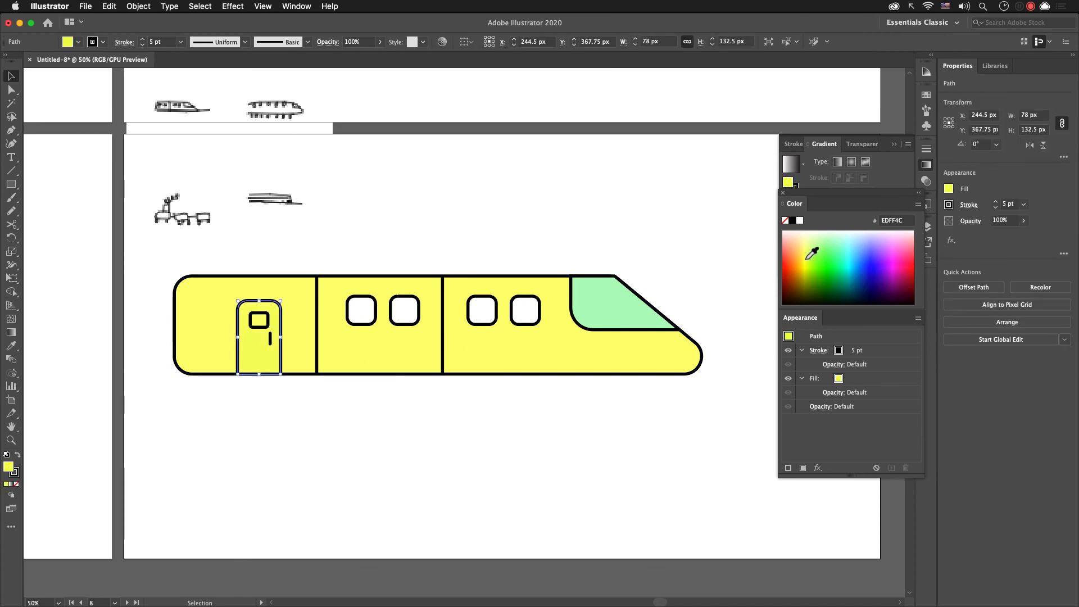
click(798, 253)
click(810, 242)
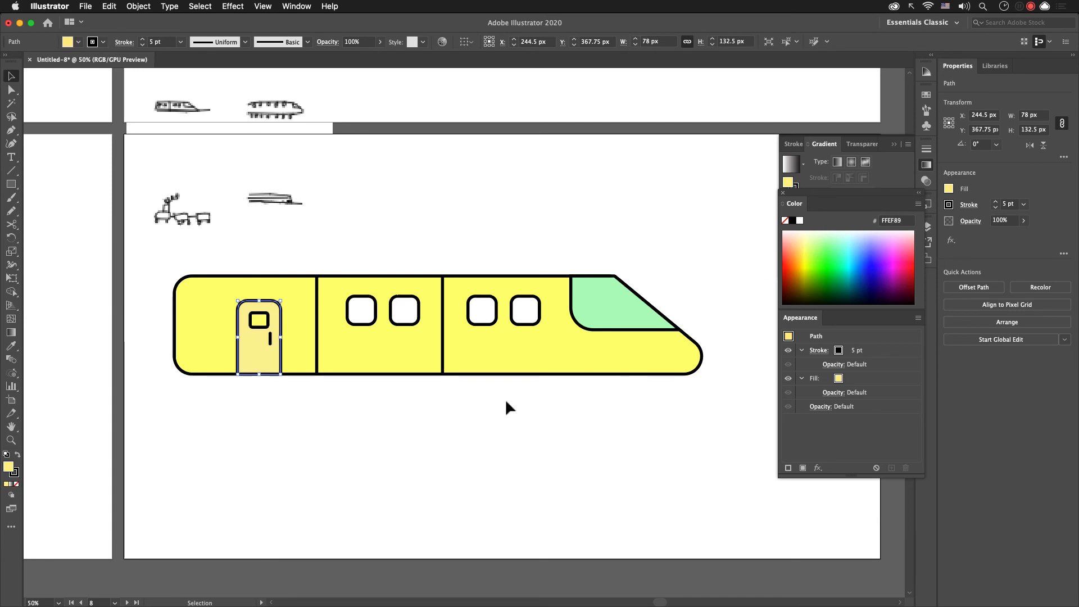
click(797, 252)
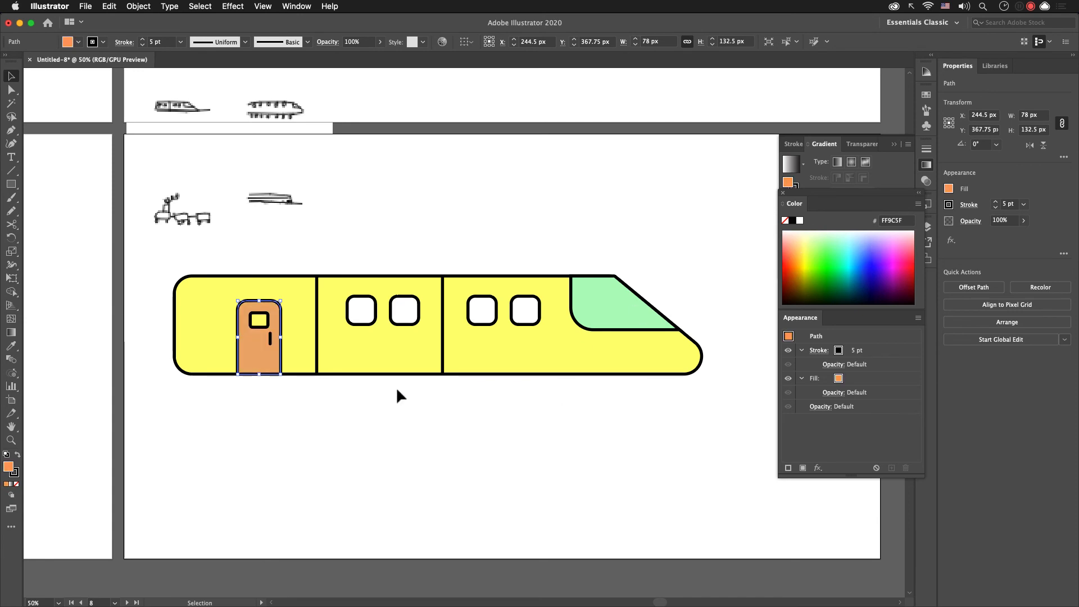
click(407, 412)
Step: Fill all four rounded passenger windows with pale yellow
click(371, 313)
shift+click(415, 317)
shift+click(478, 313)
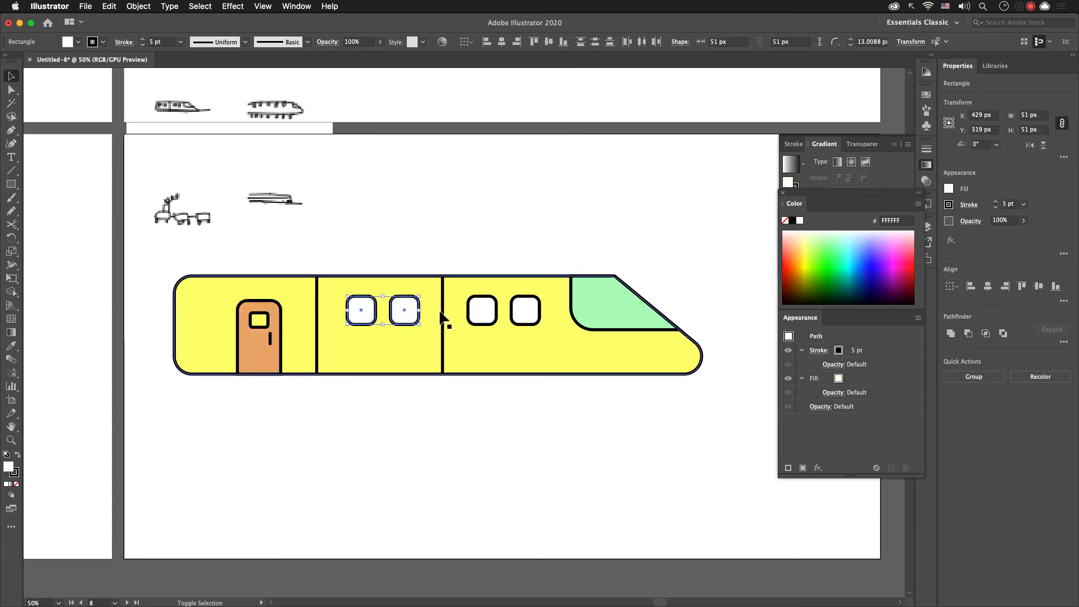
shift+click(524, 312)
click(817, 261)
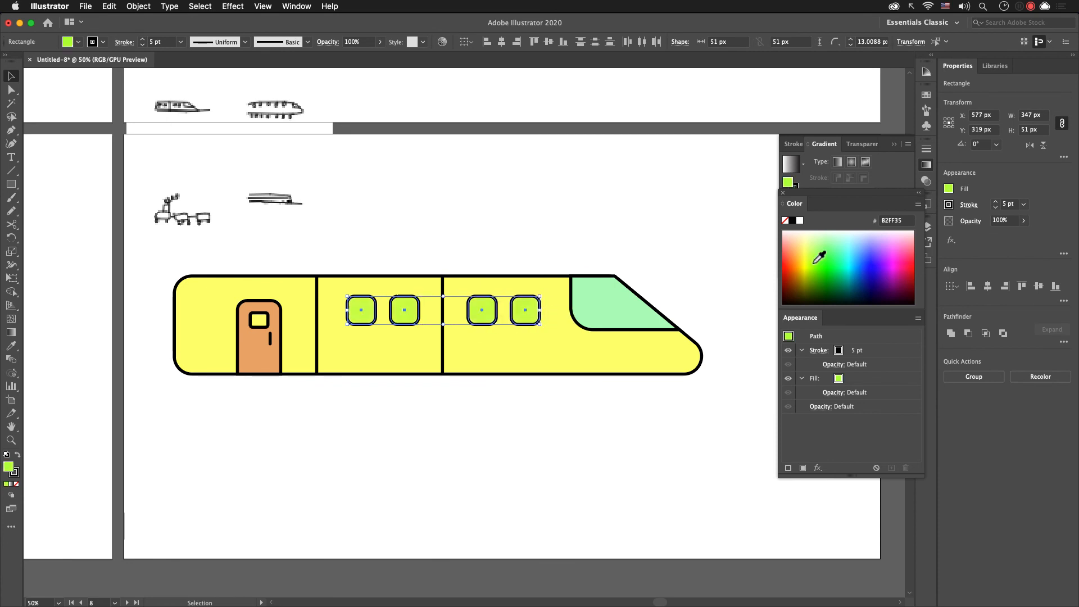
drag(810, 254, 805, 243)
click(573, 237)
Step: Move the complete train to about the centre of artboard 8
drag(527, 274, 520, 281)
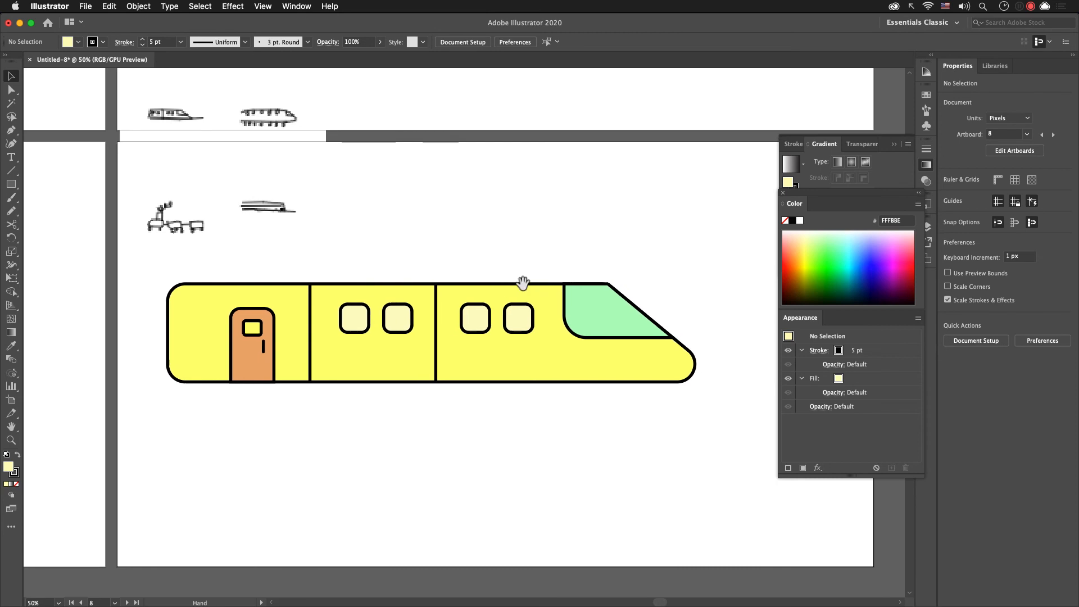
drag(146, 269, 584, 388)
mouse_move(446, 339)
mouse_down()
mouse_move(511, 341)
mouse_move(506, 352)
mouse_up()
Step: Shrink the group of reference doodles to about 200 px wide and place it within the artboard above the train's rear end
click(275, 207)
drag(275, 207, 299, 271)
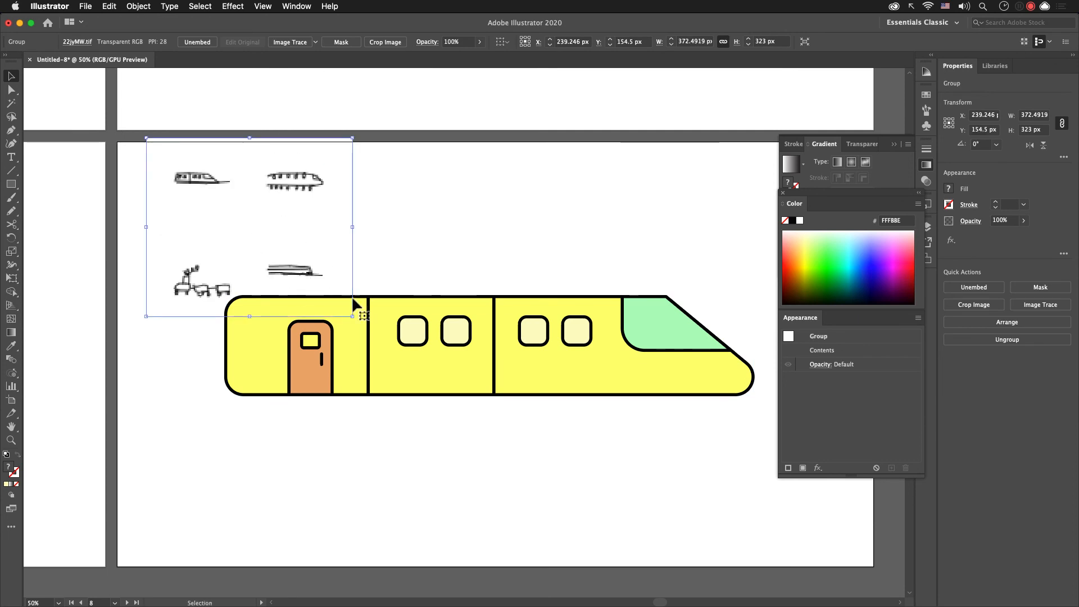
drag(353, 316, 268, 233)
shift+click(245, 190)
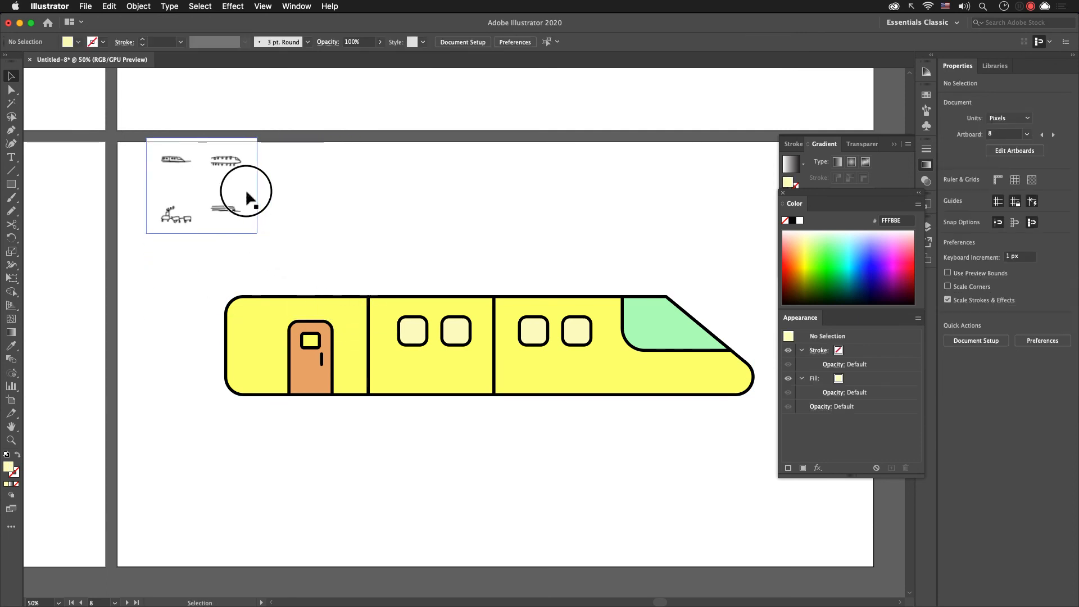
drag(202, 187, 223, 224)
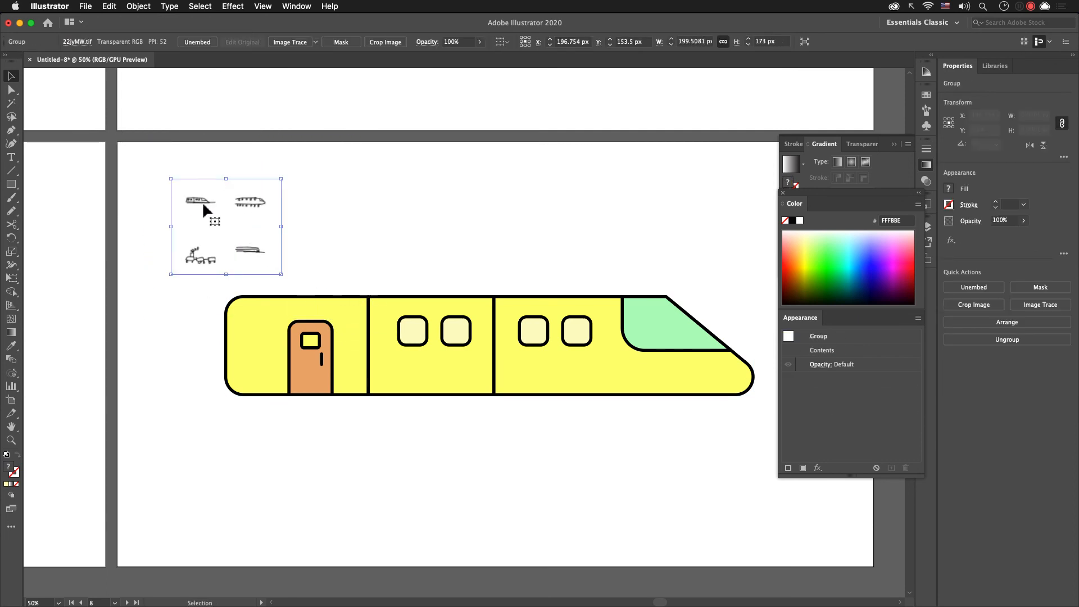
Step: Draw a horizontal ground line about 1199 px long along the train's bottom edge, extending past both ends
key(space)
drag(453, 239, 345, 253)
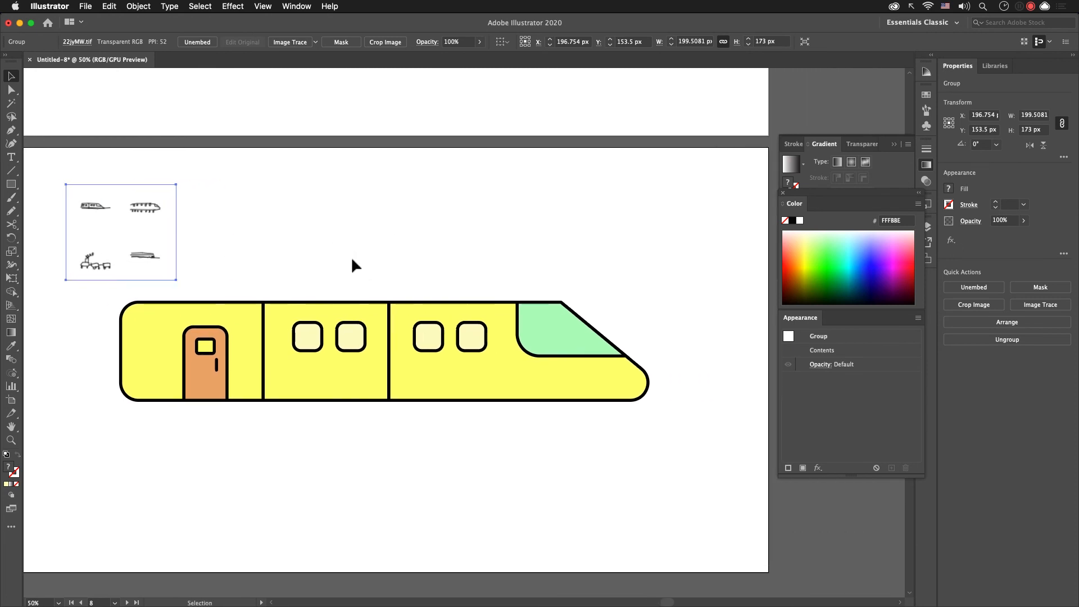
key(backslash)
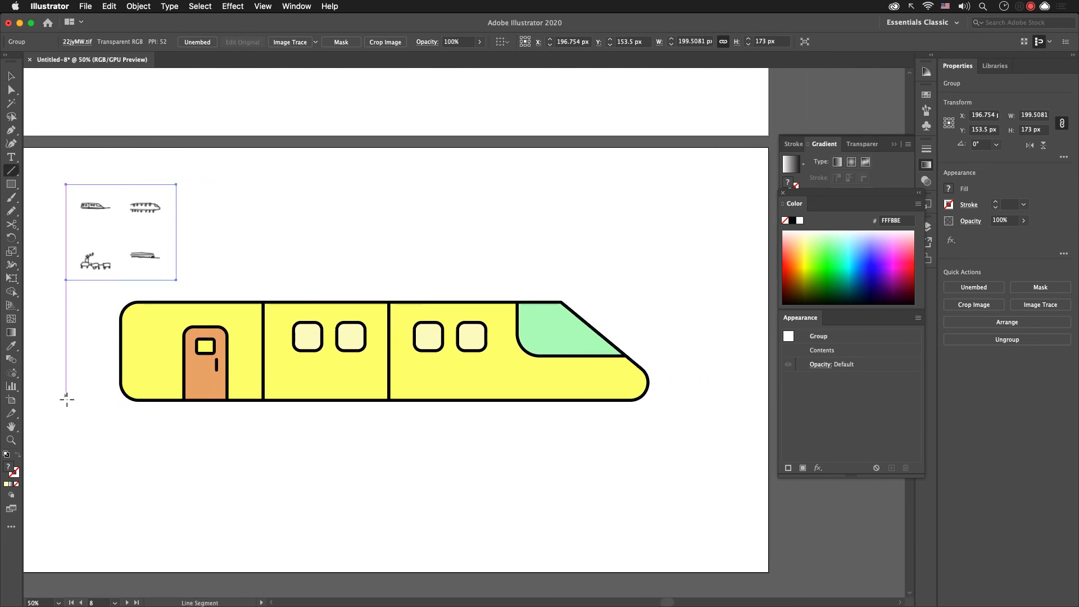
mouse_move(66, 402)
mouse_down()
mouse_move(545, 444)
mouse_move(734, 436)
mouse_up()
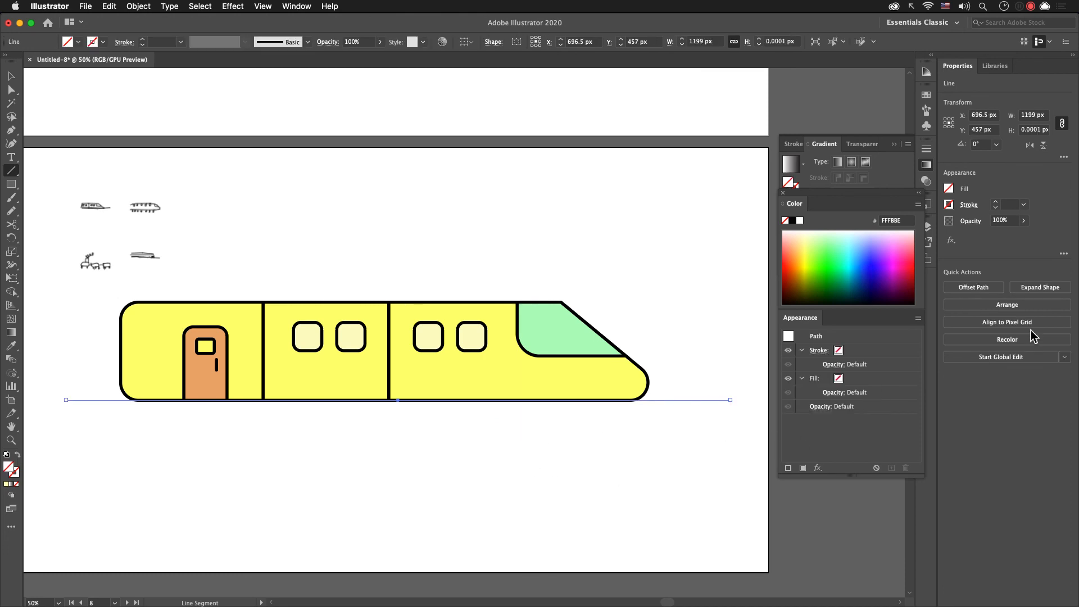
Step: Give the ground line a black 5 pt stroke by sampling the train body's appearance with the Eyedropper
click(872, 355)
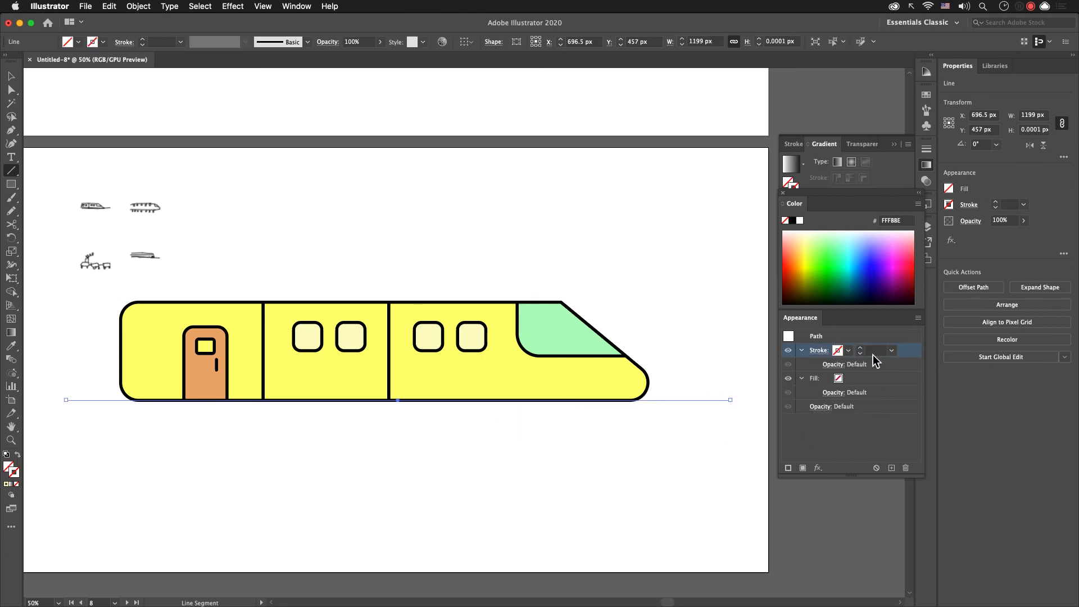
click(861, 349)
click(861, 349)
click(861, 349)
click(861, 349)
key(i)
click(644, 369)
key(v)
click(665, 419)
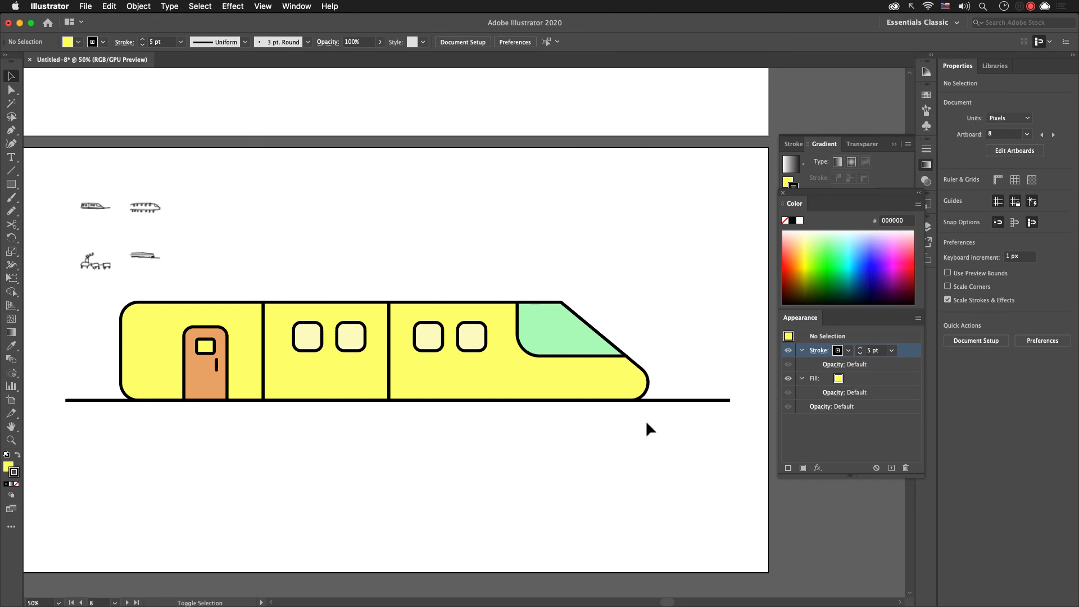
Step: Go to artboard 9, switch to Chrome, and capture a train doodle with a triangular roof from the Quick, Draw! train data
key(shift+Page_Down)
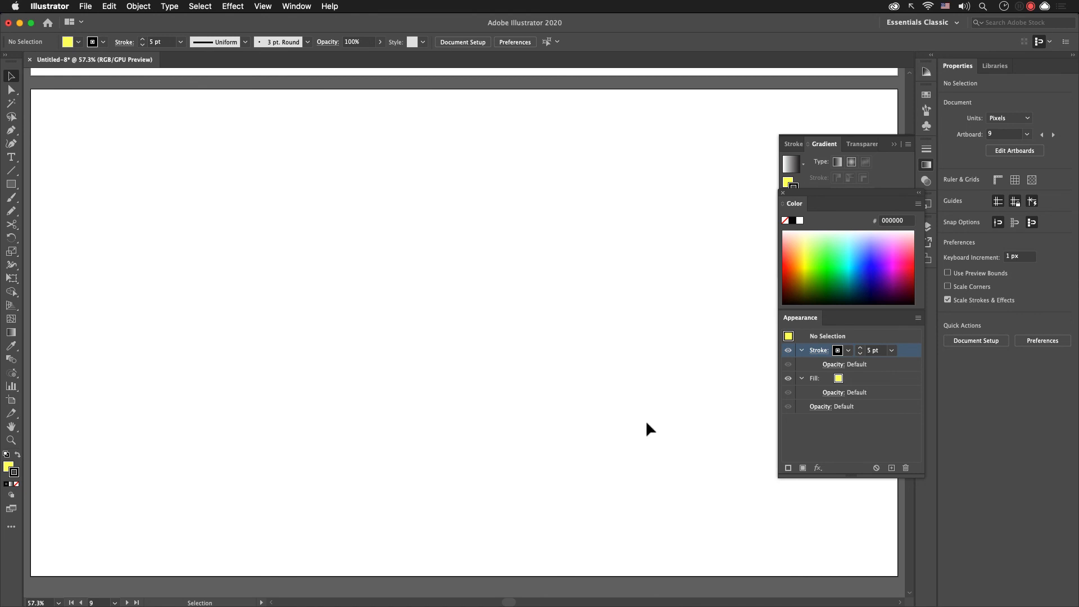
key(super+Tab)
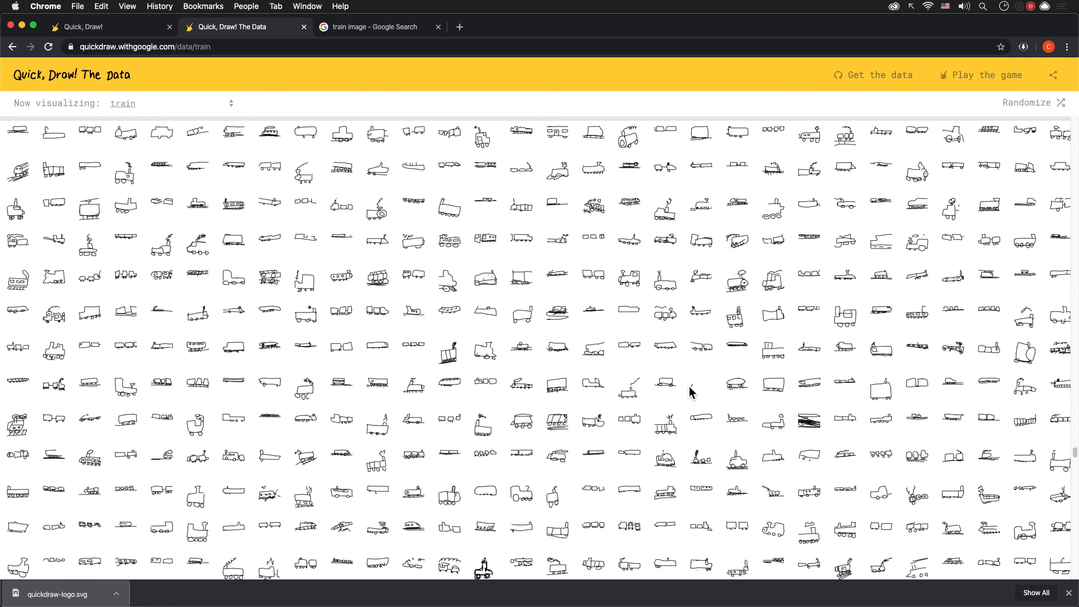
scroll(689, 386, down, 7)
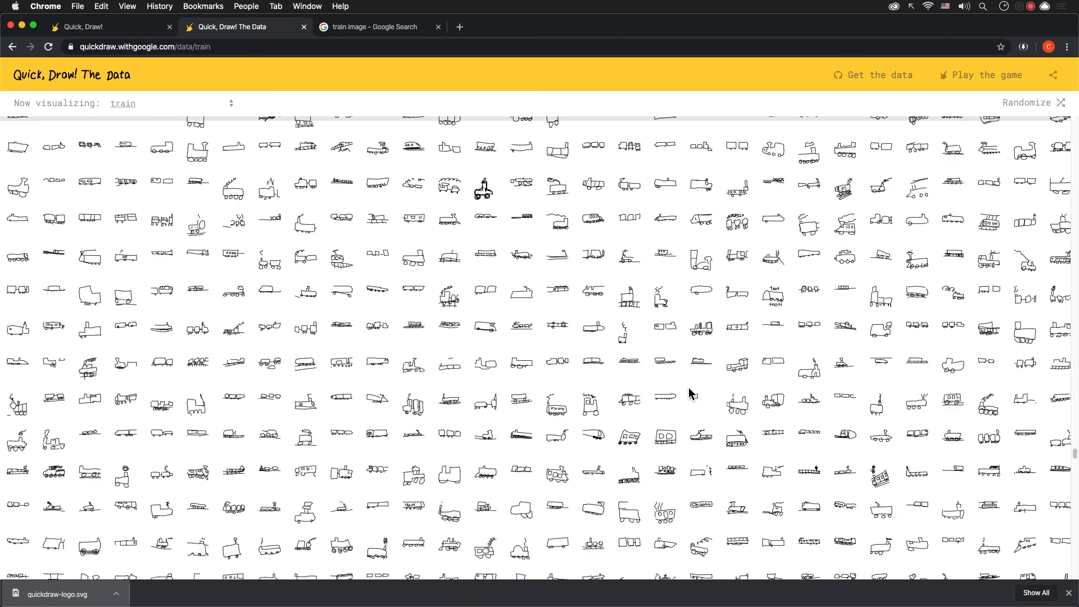
scroll(690, 392, down, 4)
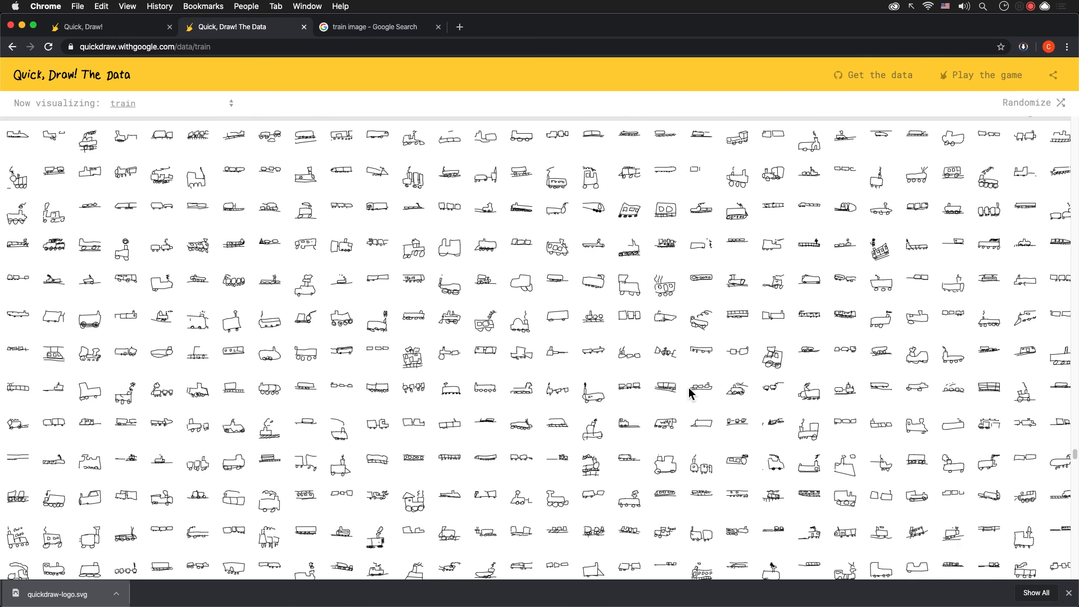
scroll(689, 387, down, 8)
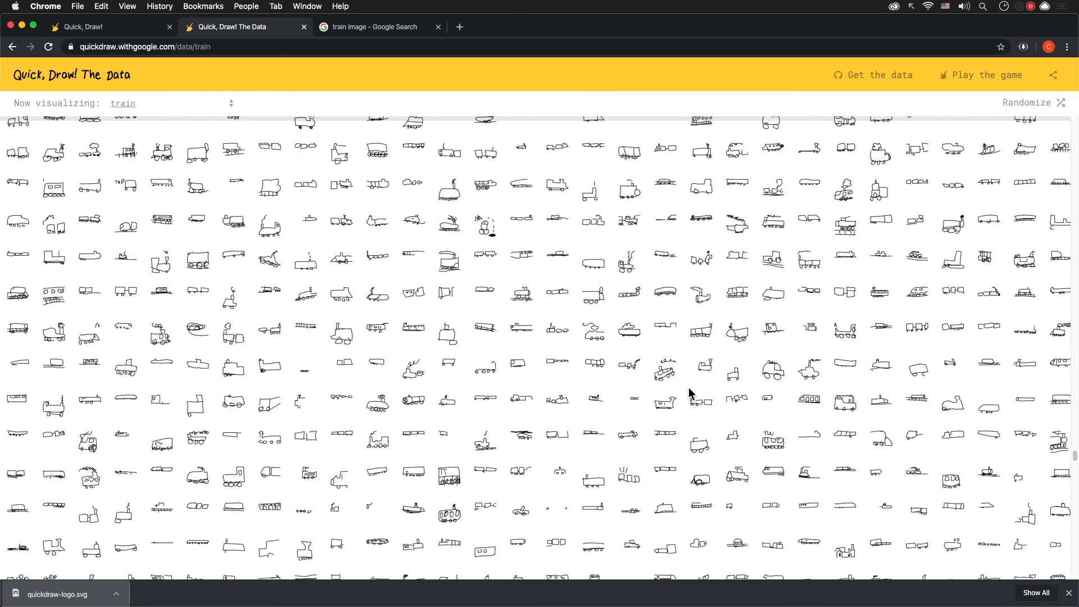
scroll(691, 390, up, 4)
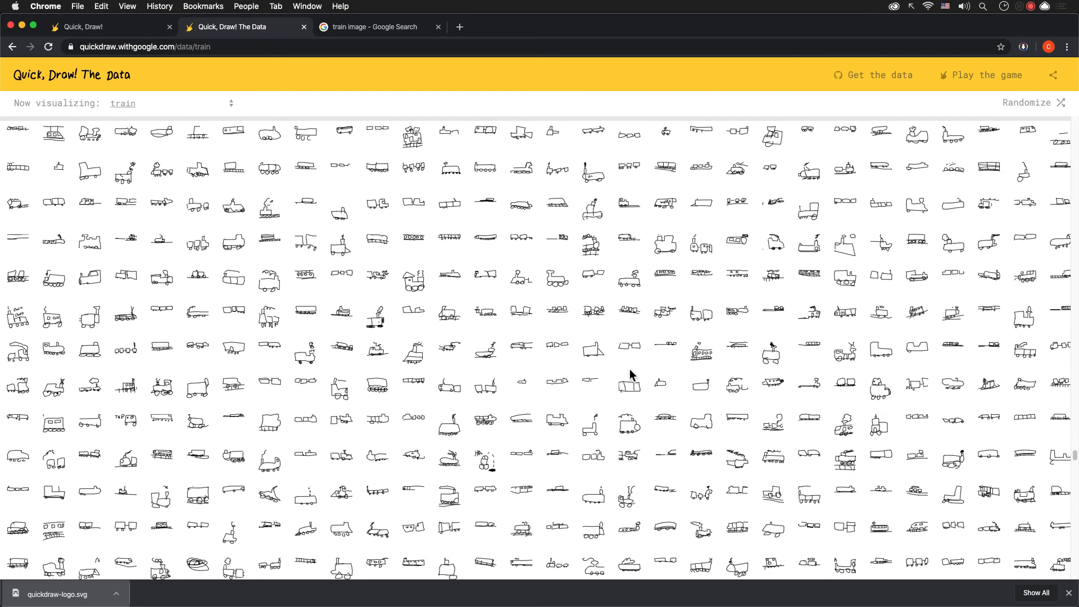
drag(380, 243, 455, 312)
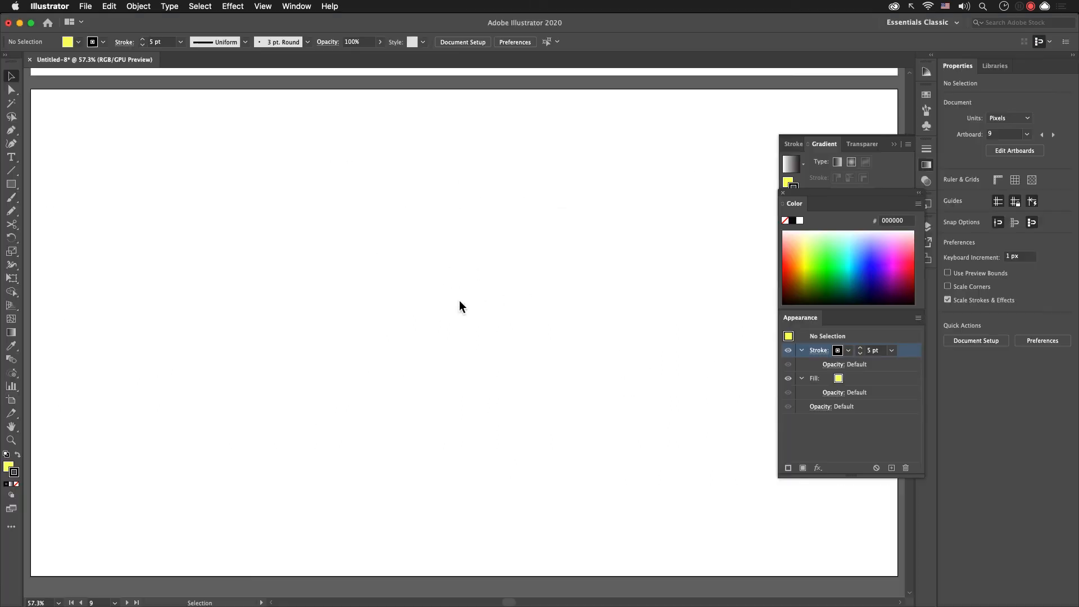
Step: Paste the captured doodle in Illustrator, enlarge it to 312 px square, and place it in the artboard's upper-left area
key(super+v)
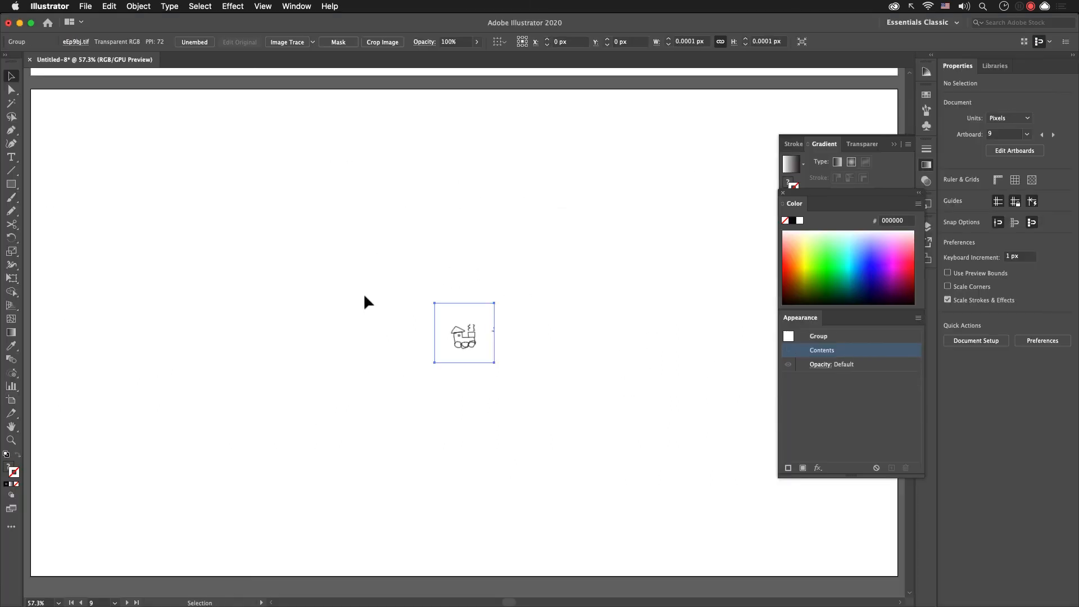
drag(496, 308, 632, 163)
drag(570, 268, 202, 186)
drag(296, 202, 276, 222)
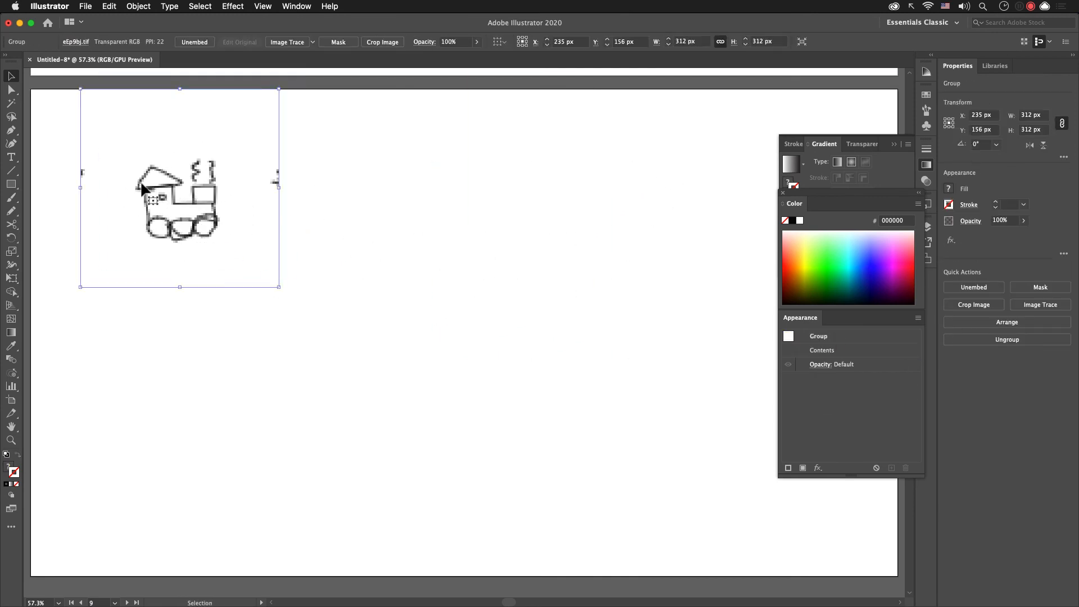
click(448, 306)
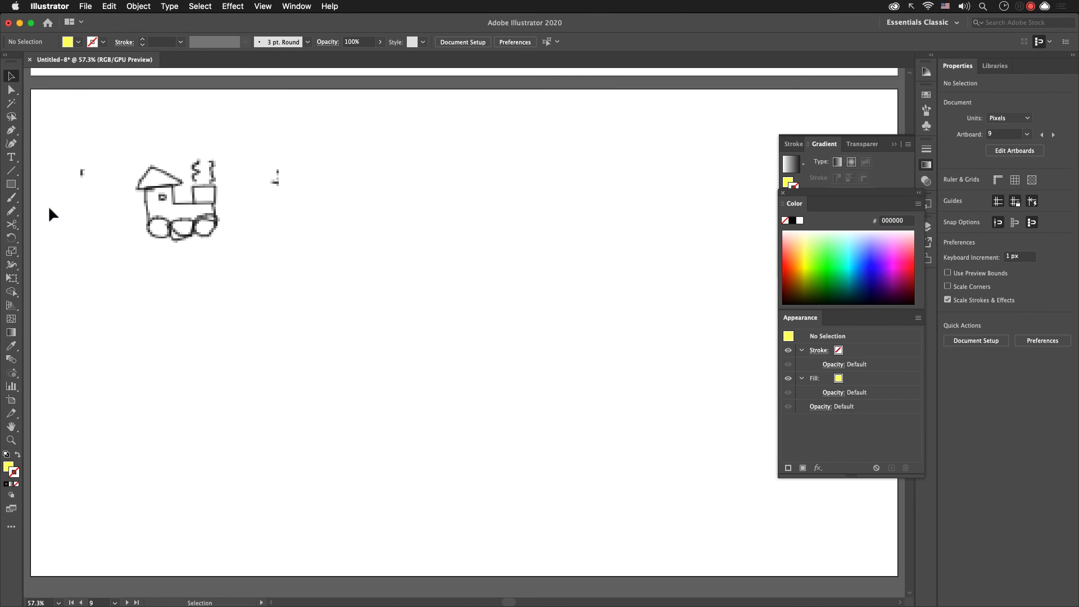
Step: Draw a three-sided polygon beside the reference doodle with the Polygon tool
drag(11, 184, 97, 228)
mouse_move(358, 251)
mouse_down()
mouse_move(424, 305)
mouse_move(422, 291)
mouse_move(439, 294)
mouse_move(397, 284)
mouse_move(419, 283)
mouse_up()
key(Up)
key(Up)
key(Up)
key(Up)
key(Down)
key(Down)
key(Down)
key(Down)
key(Down)
key(Down)
key(Down)
key(v)
click(466, 299)
Step: Reshape the triangle into a flat roof about 175 px wide and 66 px high
drag(377, 249, 427, 241)
drag(409, 176, 398, 235)
click(407, 280)
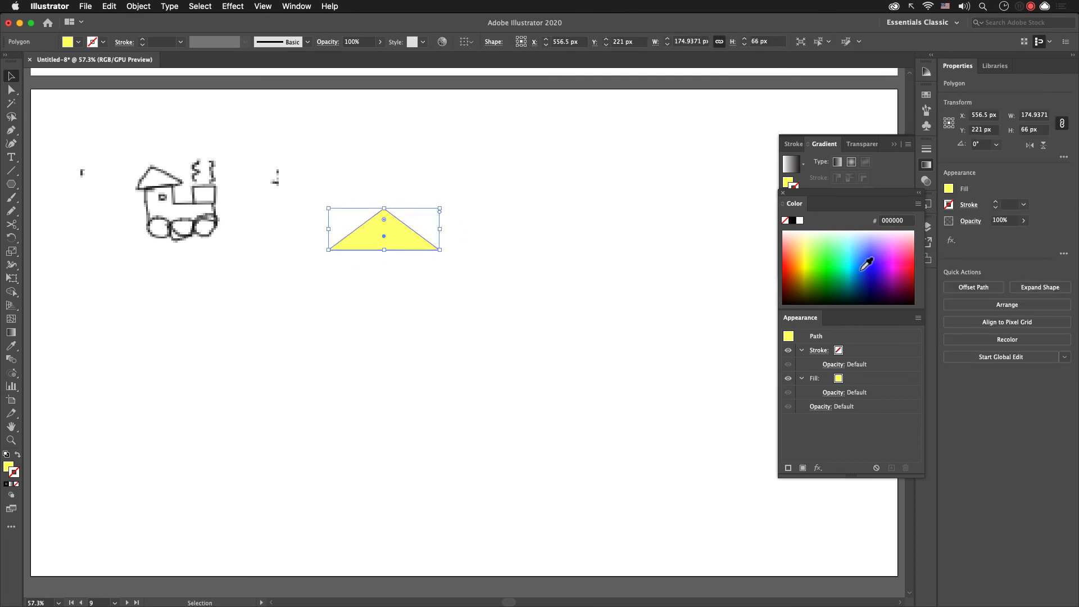
Step: Fill the triangular roof with purple C226FF, remove its stroke, and shift it slightly upward
click(894, 249)
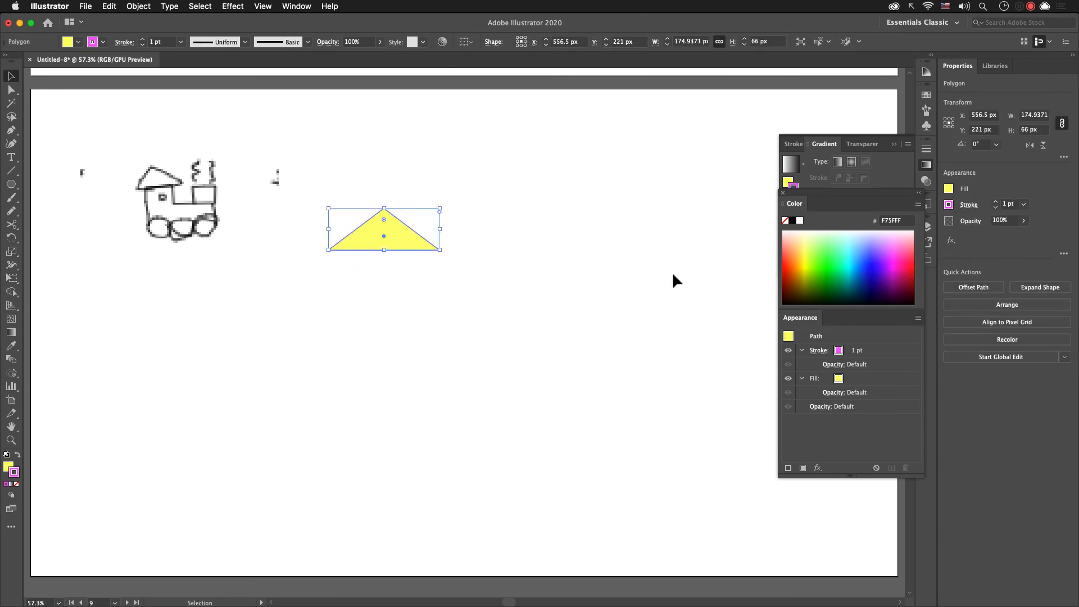
key(slash)
key(x)
click(893, 260)
click(443, 308)
drag(382, 246, 383, 234)
click(437, 285)
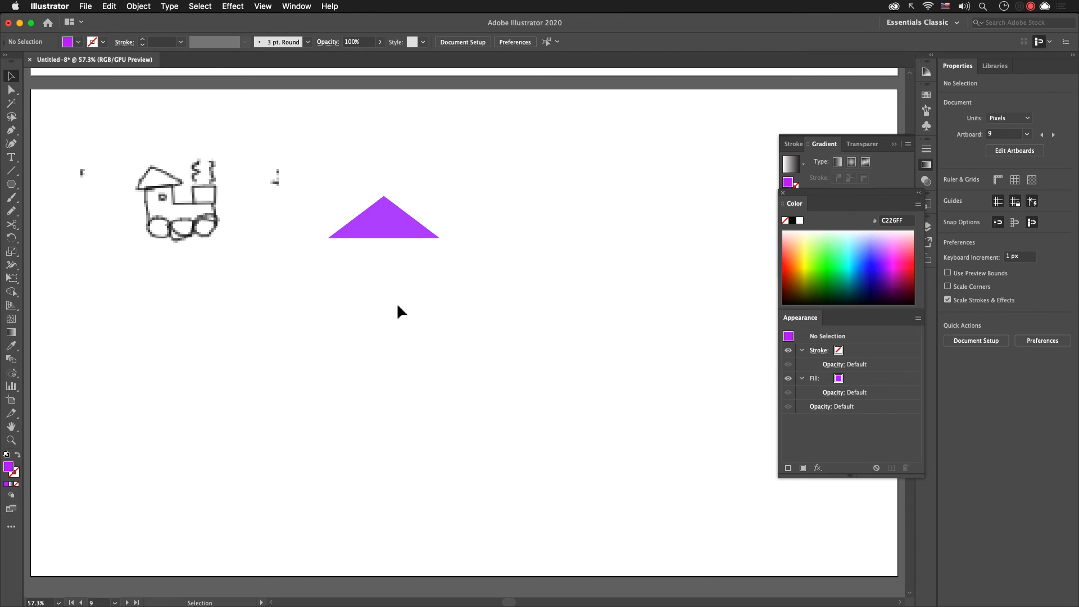
Step: Draw a 91 × 149 px rectangle under the roof and place a copy rotated 270° so that it overlaps the rectangle's base
key(m)
drag(356, 238, 503, 304)
key(v)
click(466, 333)
drag(507, 239, 578, 320)
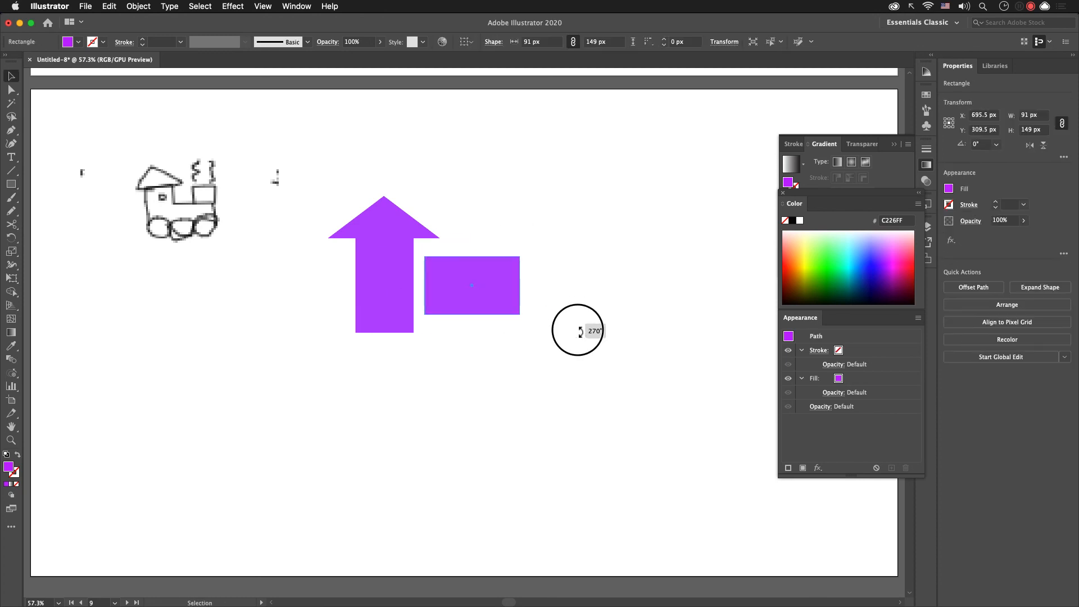
drag(497, 288, 471, 308)
Step: Scale the roof and both rectangles up together until the roof is about 286 px wide, and reposition them on the artboard
drag(490, 353, 355, 213)
drag(498, 337, 645, 424)
drag(500, 372, 483, 365)
click(599, 363)
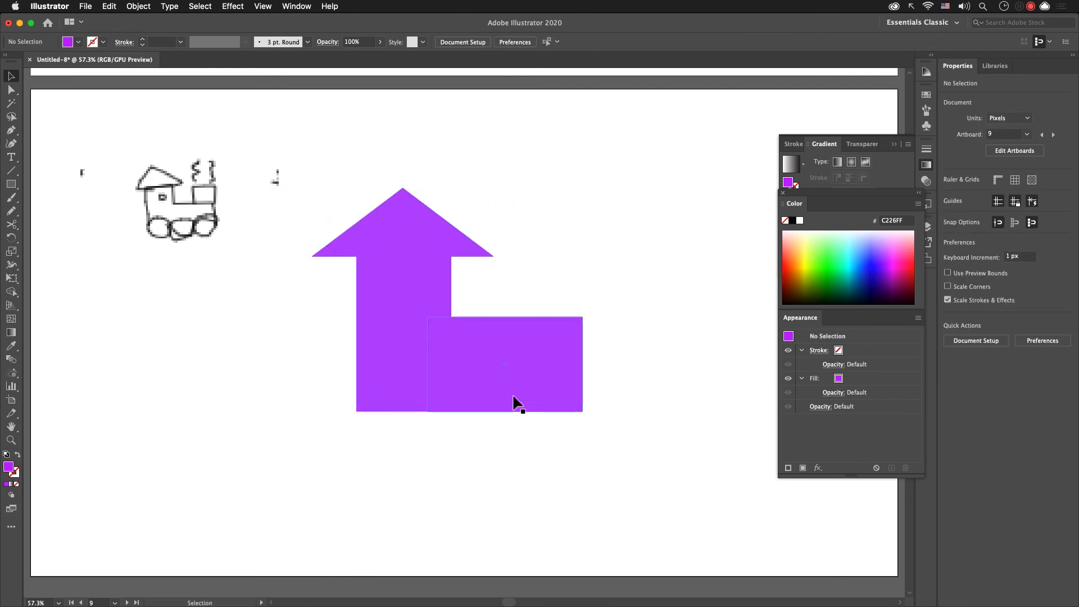
Step: Merge the two overlapping rectangles into one L-shaped train body with the Shape Builder tool
click(440, 372)
shift+click(552, 391)
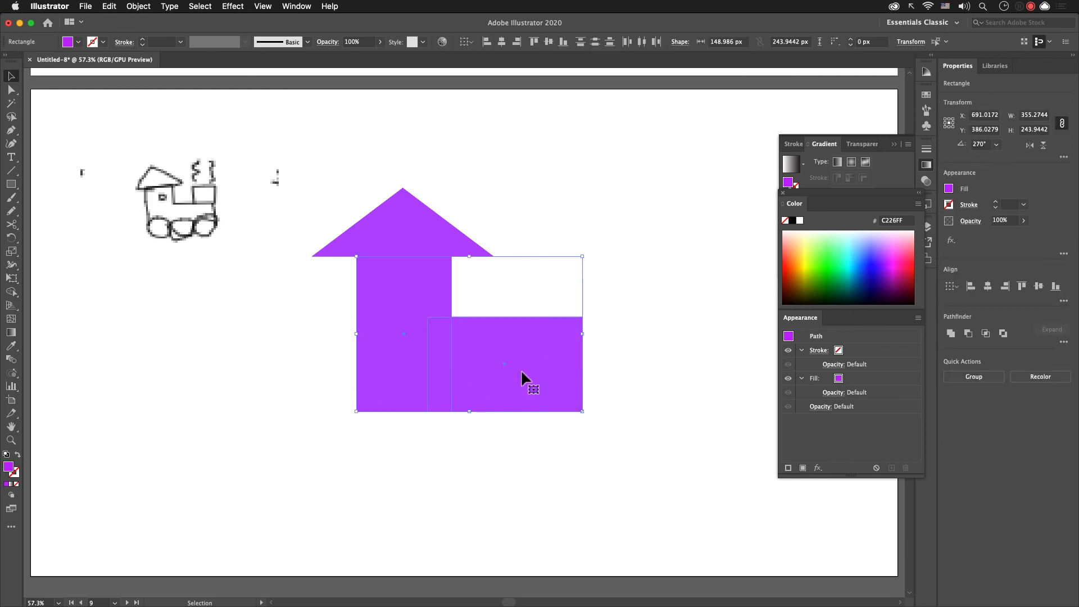
key(shift+m)
mouse_move(521, 370)
mouse_down()
mouse_move(395, 388)
mouse_move(393, 357)
mouse_up()
key(v)
click(448, 465)
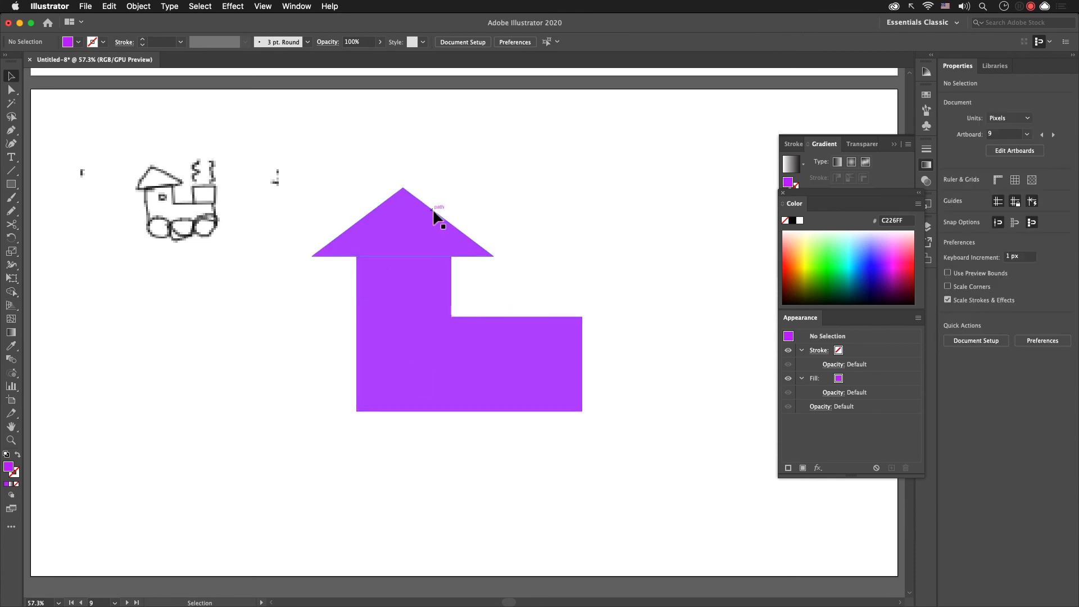
Step: Change the roof's fill to orange FF8403
click(402, 252)
click(830, 255)
click(879, 271)
click(903, 275)
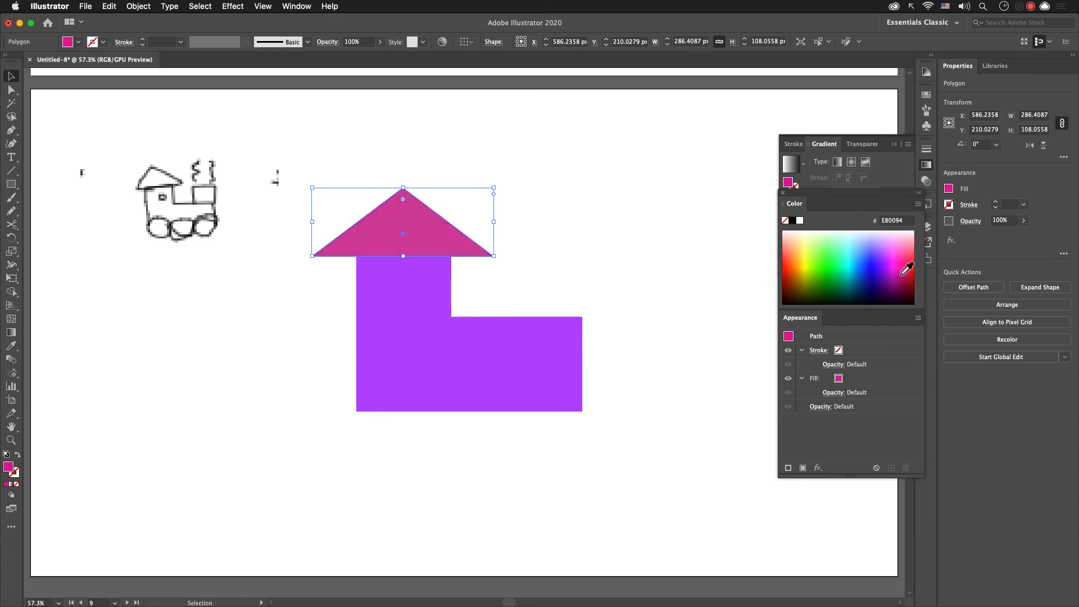
click(793, 270)
click(568, 278)
Step: Change the train body's fill to dark purple 60009C
click(550, 337)
click(890, 281)
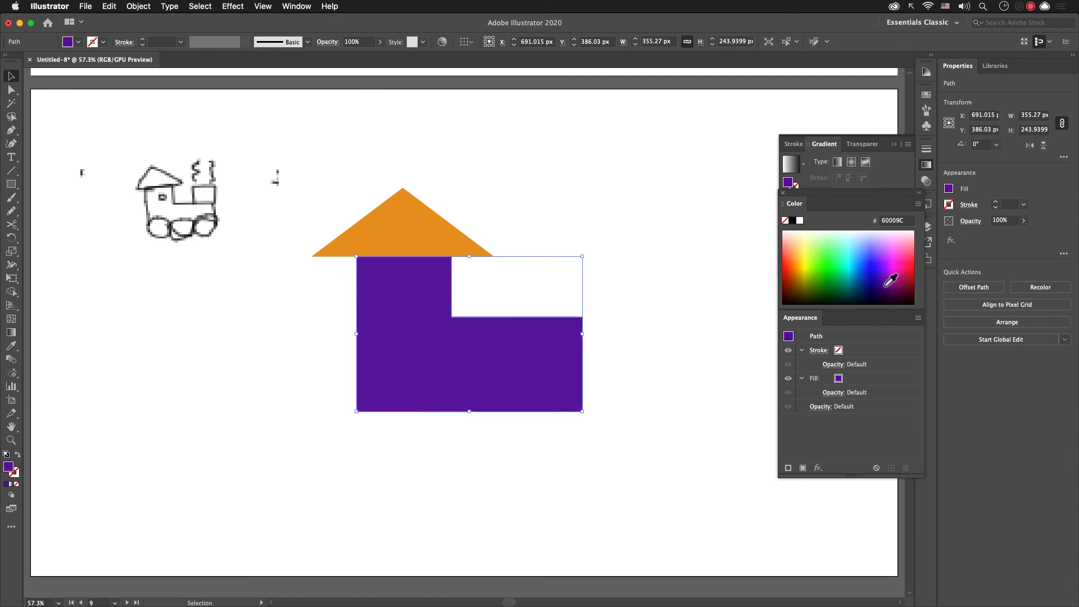
click(628, 275)
Step: Round all corners of the L-shaped train body slightly with the Direct Selection tool
click(550, 346)
key(a)
drag(573, 327, 572, 332)
click(584, 241)
key(v)
Step: Lower the roof slightly onto the cab and round its three corners
drag(418, 215, 418, 225)
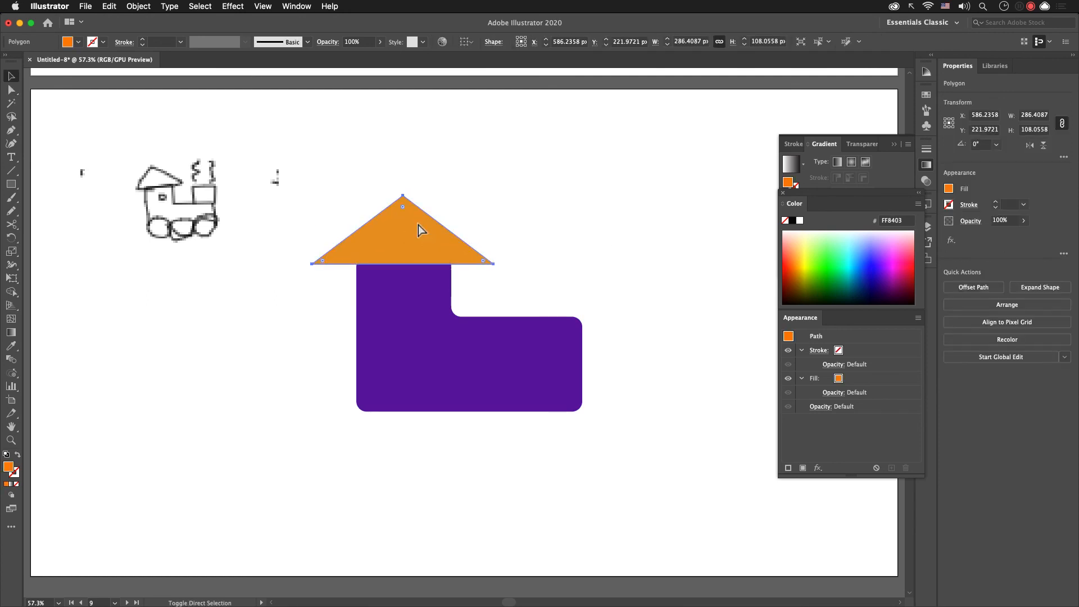
click(414, 238)
mouse_move(403, 207)
mouse_down()
mouse_move(414, 202)
mouse_move(403, 193)
mouse_up()
click(534, 236)
Step: Draw a 34 × 132 px chimney on the front part of the body and fill it with red FF300B
drag(525, 275, 550, 336)
key(m)
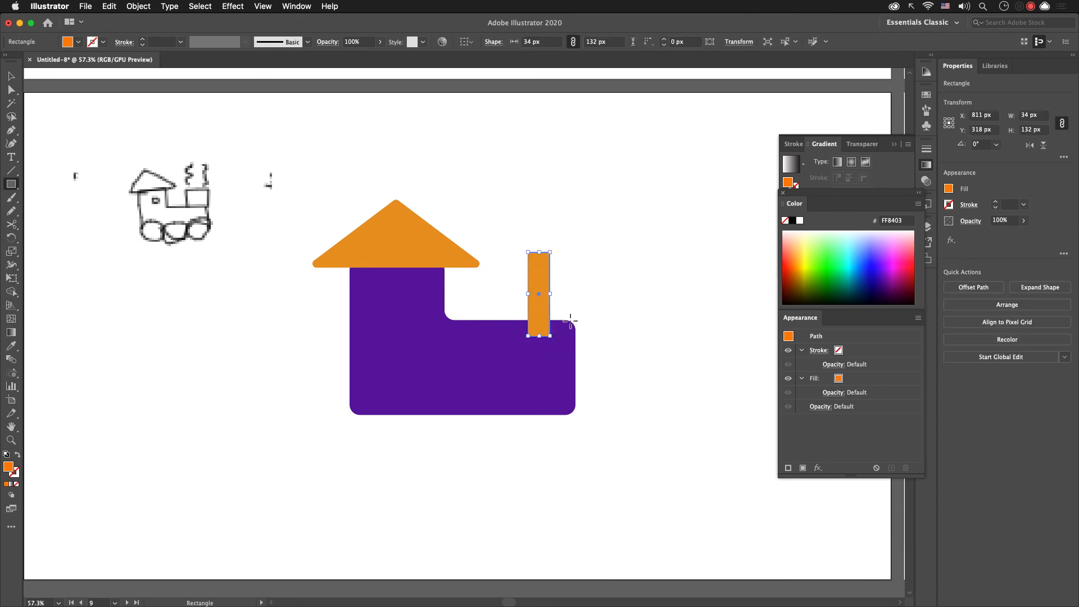
mouse_move(795, 256)
mouse_down()
mouse_move(782, 270)
mouse_move(792, 264)
mouse_up()
click(791, 265)
click(795, 263)
Step: Send the chimney behind the train body
key(super+shift+bracketleft)
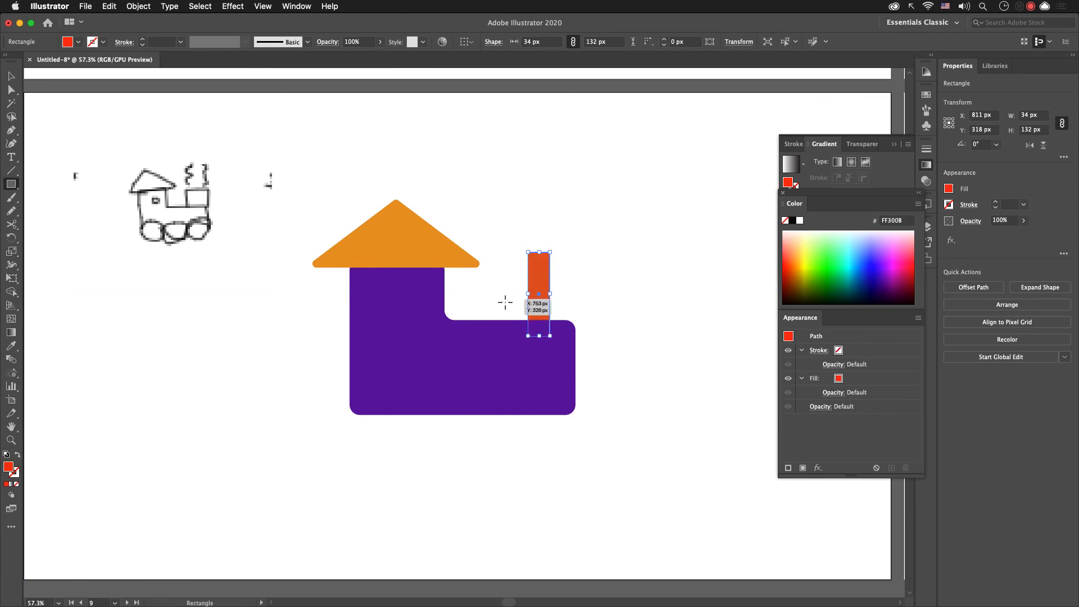
key(v)
click(605, 292)
drag(605, 380, 612, 390)
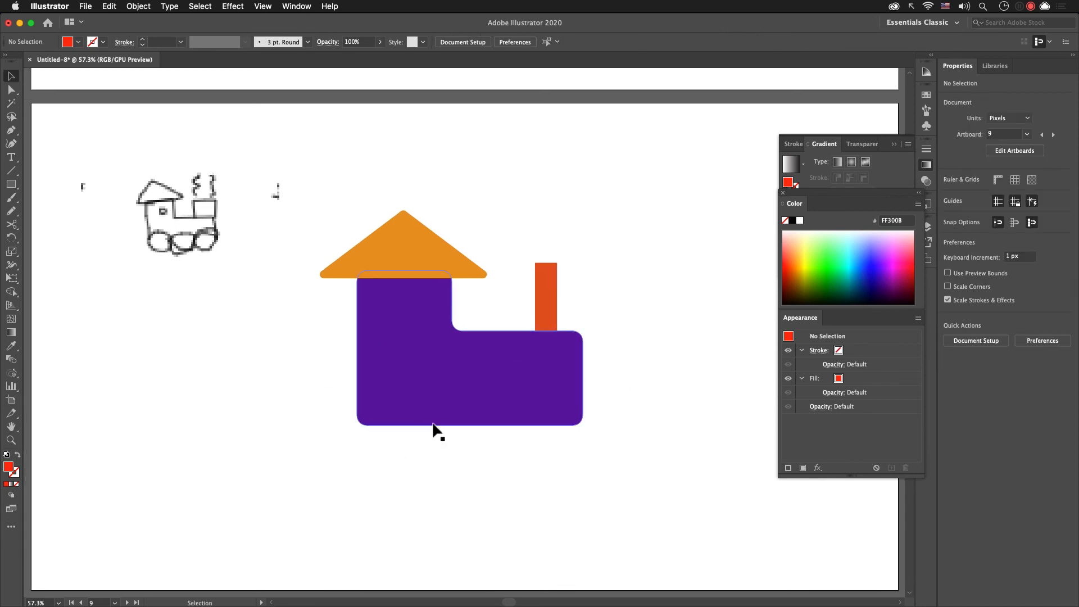
Step: Draw a red wheel over the body's lower rear corner and a concentric 84 px circle filled with yellow FFEF40
key(l)
drag(372, 425, 417, 463)
key(super+shift+a)
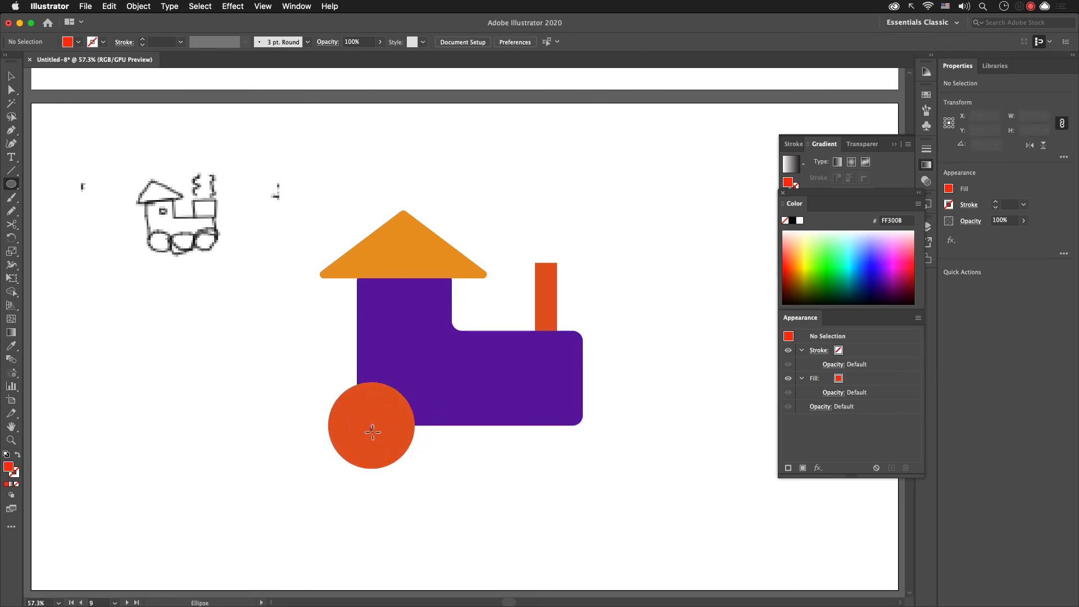
drag(372, 430, 399, 452)
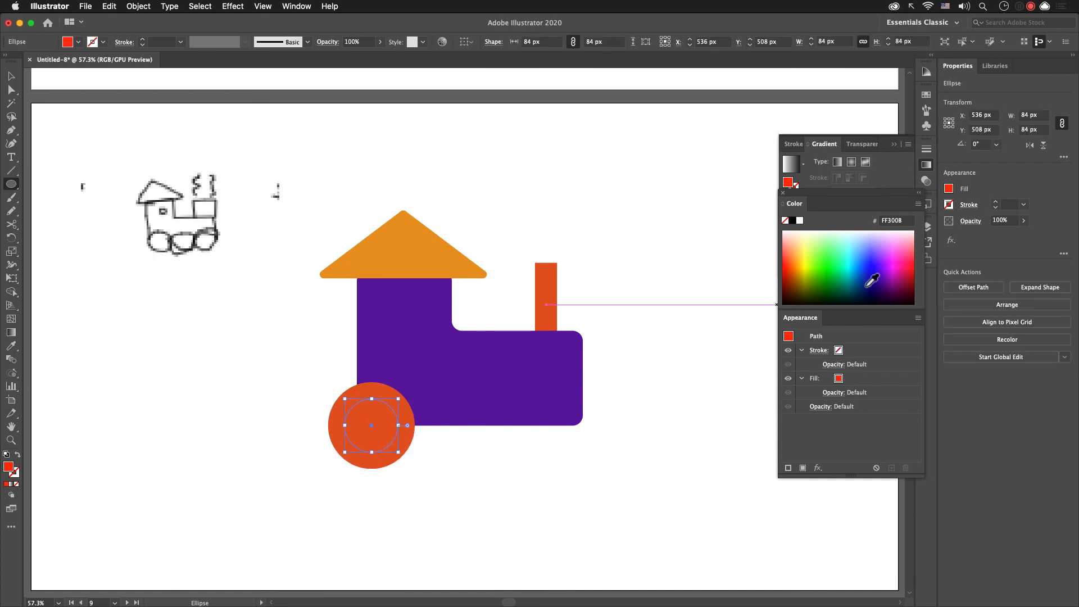
mouse_move(803, 260)
mouse_down()
mouse_move(810, 271)
mouse_move(803, 262)
mouse_up()
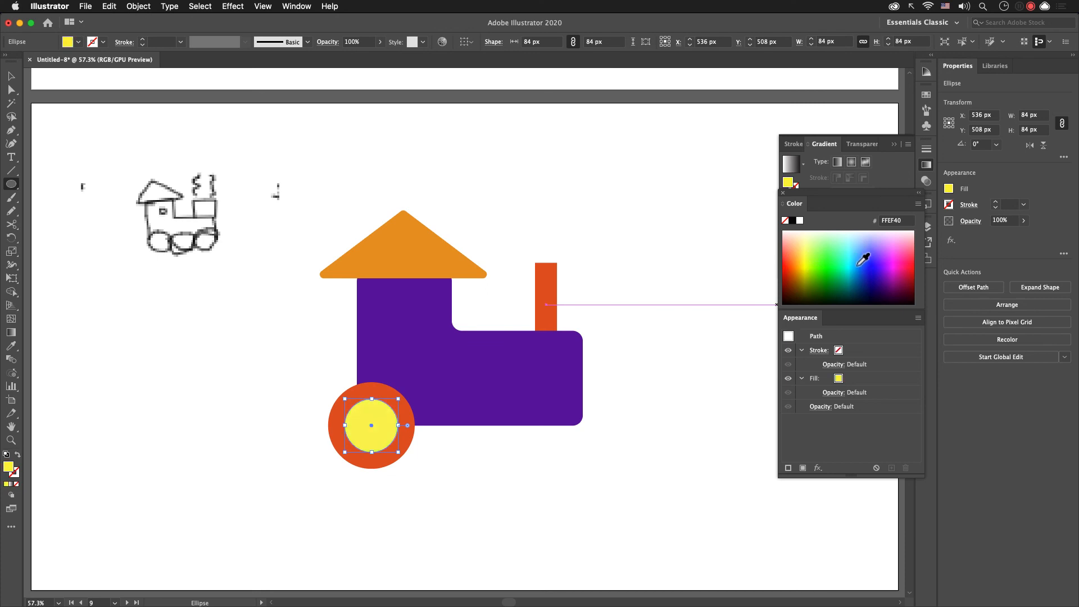
Step: Add a stroke to the wheel's inner circle and set its weight to 13 pt
click(880, 352)
click(862, 351)
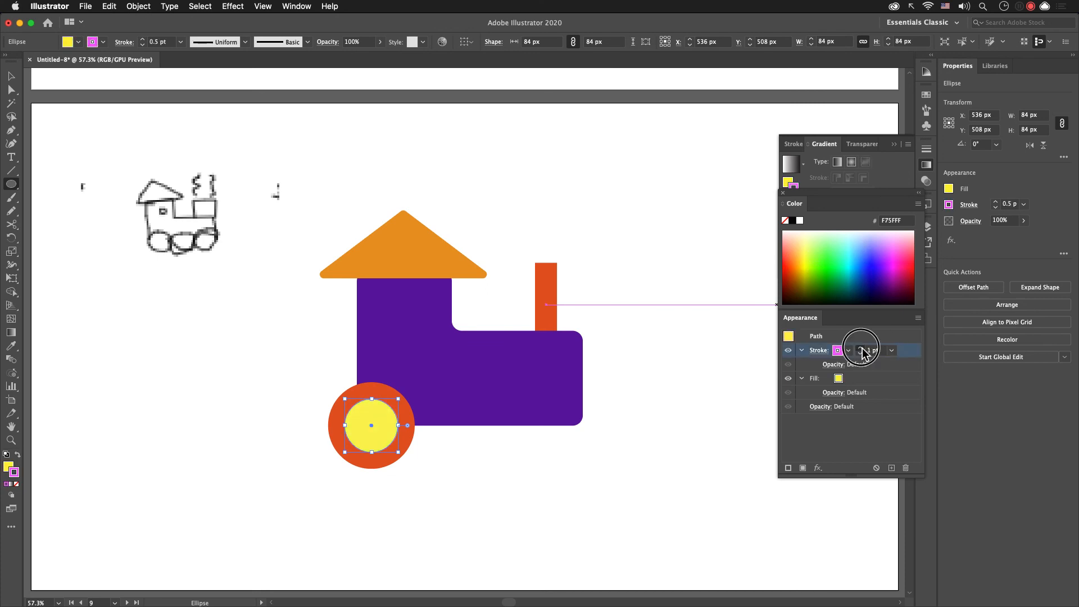
click(861, 348)
click(860, 348)
click(861, 348)
click(861, 348)
click(860, 354)
click(859, 354)
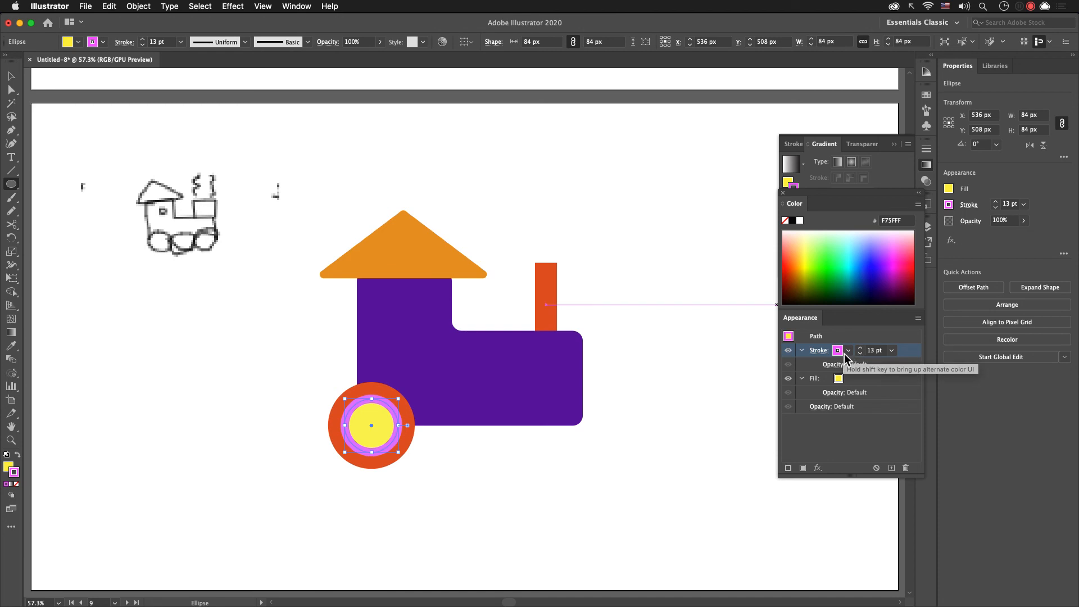
Step: Set the inner circle's stroke color to the dark green swatch R=0 G=104 B=55
click(848, 351)
click(758, 284)
click(756, 291)
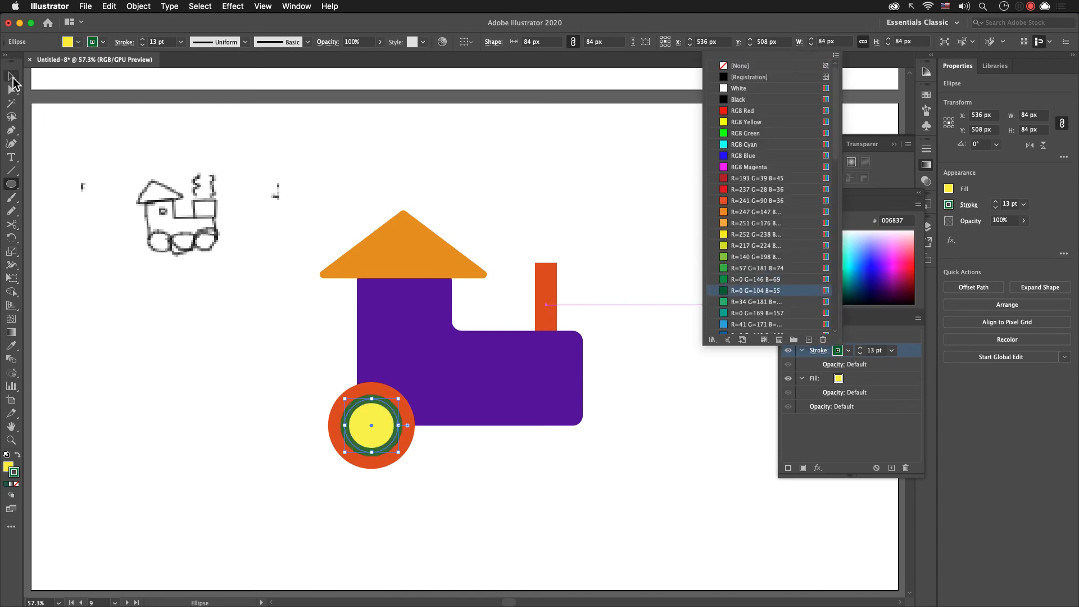
click(11, 77)
click(12, 76)
click(328, 321)
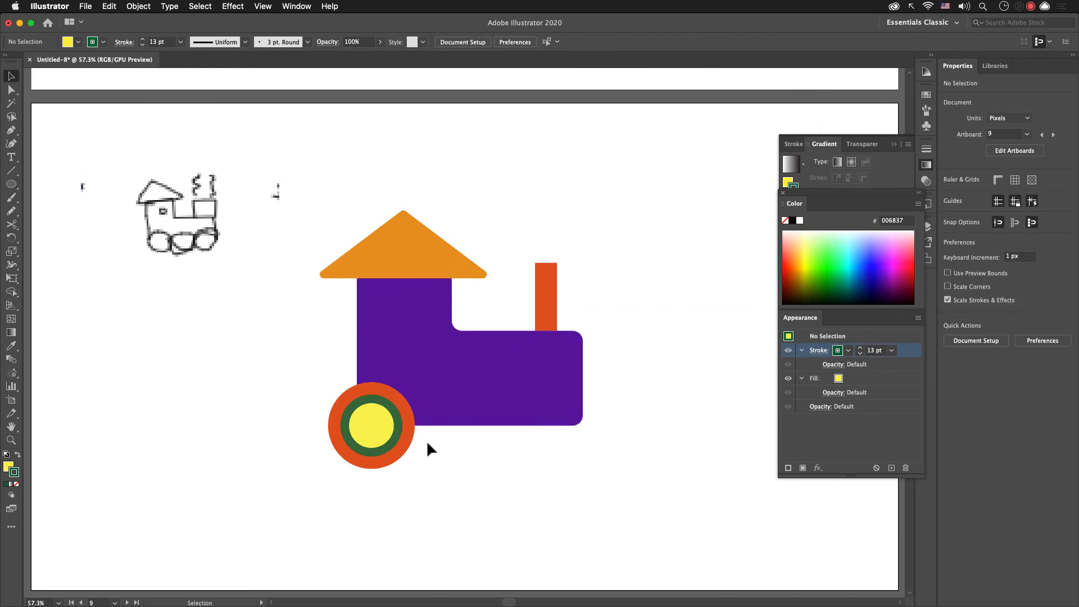
Step: Draw a tall window about 49 × 131 px with corners rounded to about 16 px on the cab
key(m)
mouse_move(398, 331)
mouse_down()
mouse_move(437, 294)
mouse_move(419, 326)
mouse_move(419, 374)
mouse_up()
key(v)
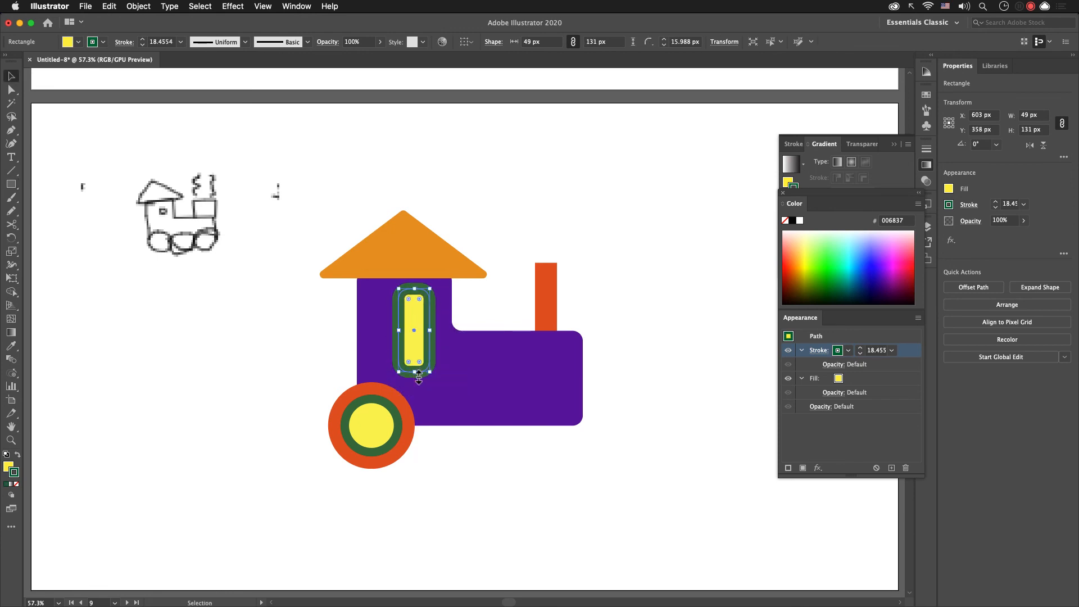
Step: Match the window's fill and 13 pt stroke to the wheel's inner circle with the Eyedropper, and center it on the cab
key(i)
click(393, 408)
key(v)
click(289, 326)
drag(426, 320, 420, 323)
click(517, 475)
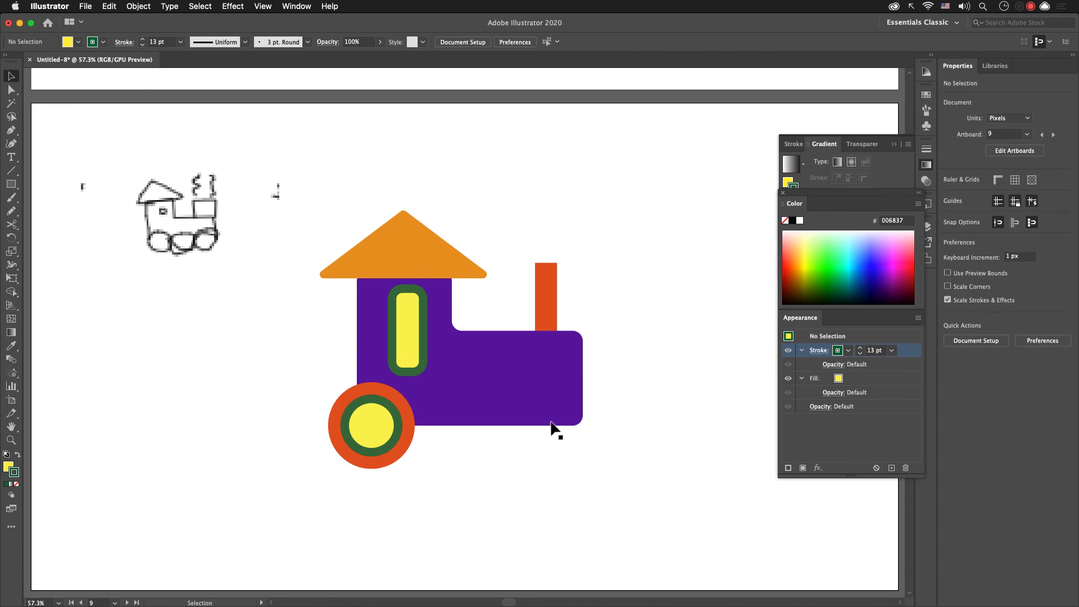
Step: Group the wheel's circles, shrink the wheel to 122 px, and place two copies along the middle and front of the body's base
click(386, 433)
shift+click(401, 451)
drag(415, 468, 585, 446)
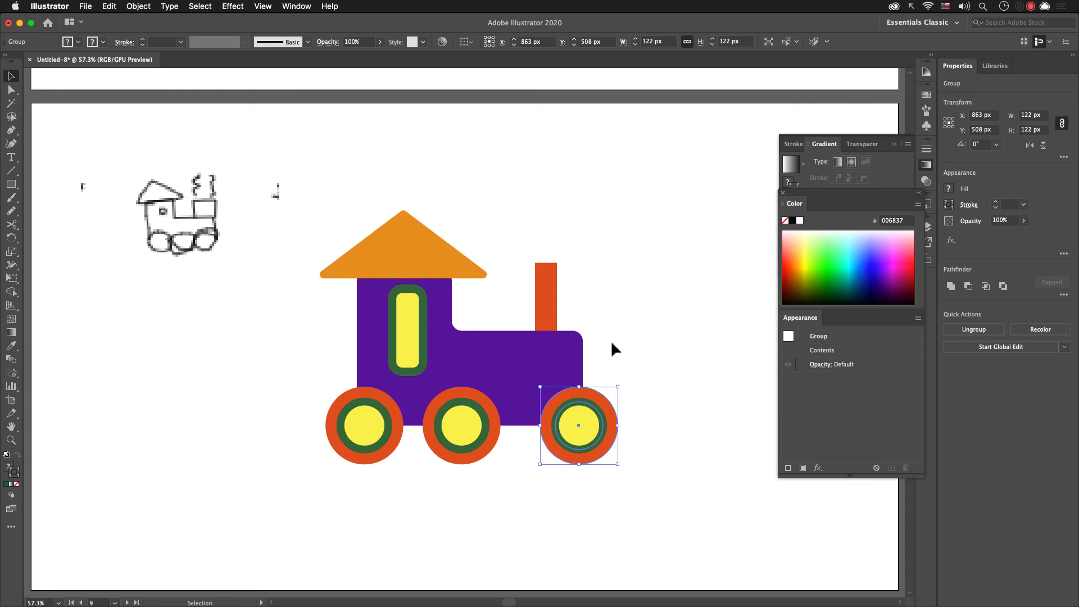
click(579, 288)
click(554, 295)
click(598, 286)
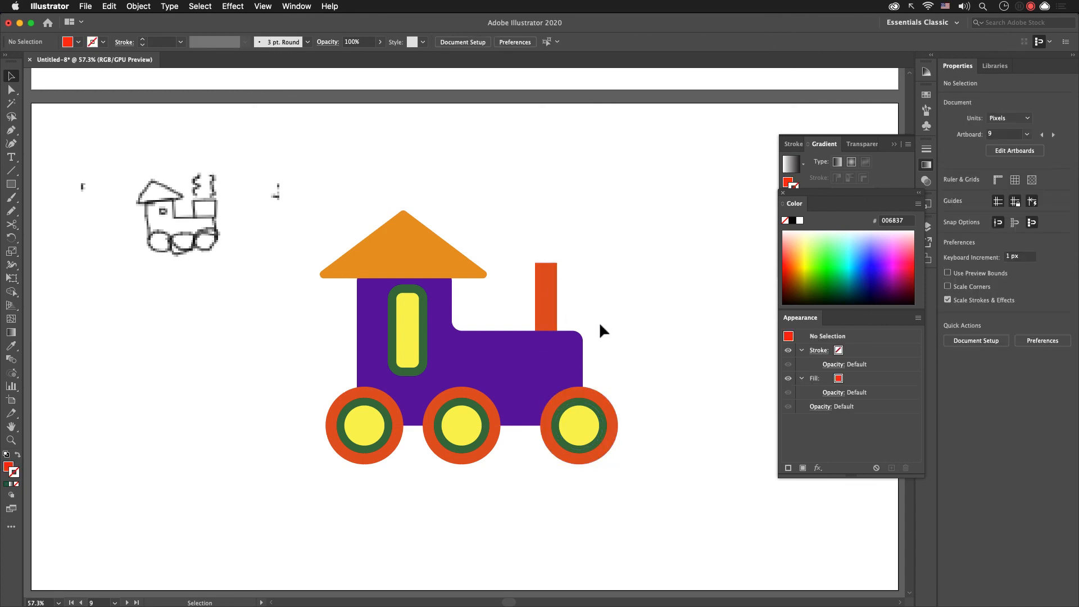
click(498, 361)
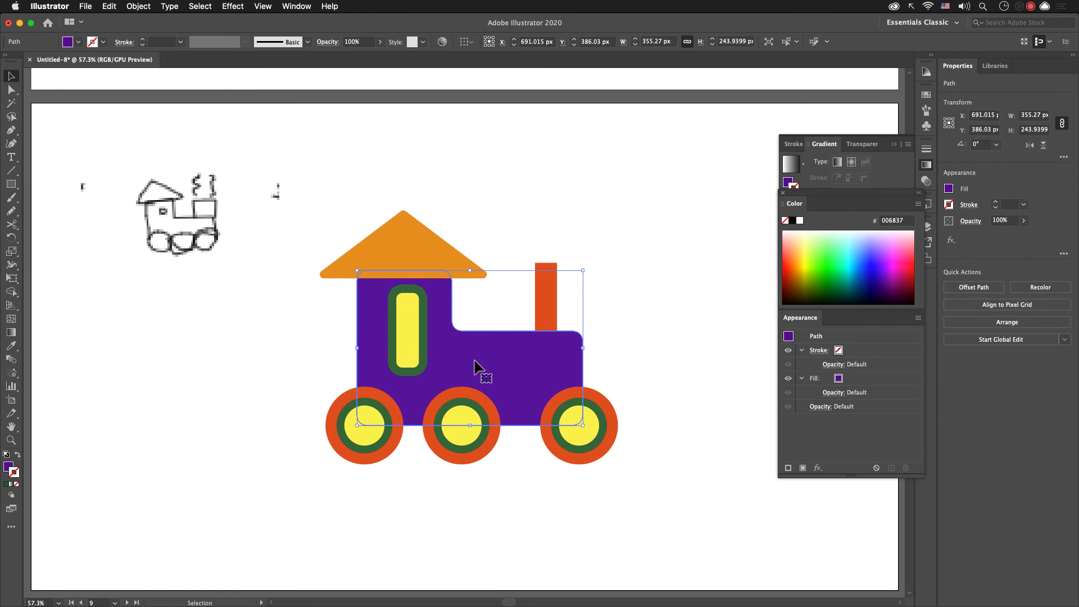
Step: Draw a purple square of 25 px above the train and place a copy flush against its side
click(519, 195)
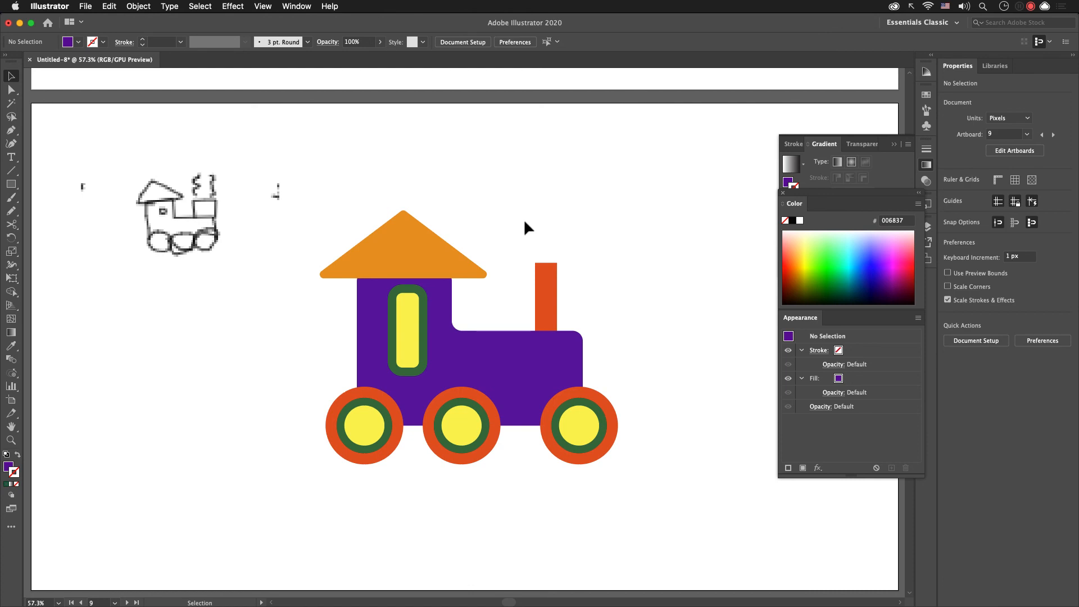
key(m)
drag(505, 155, 526, 177)
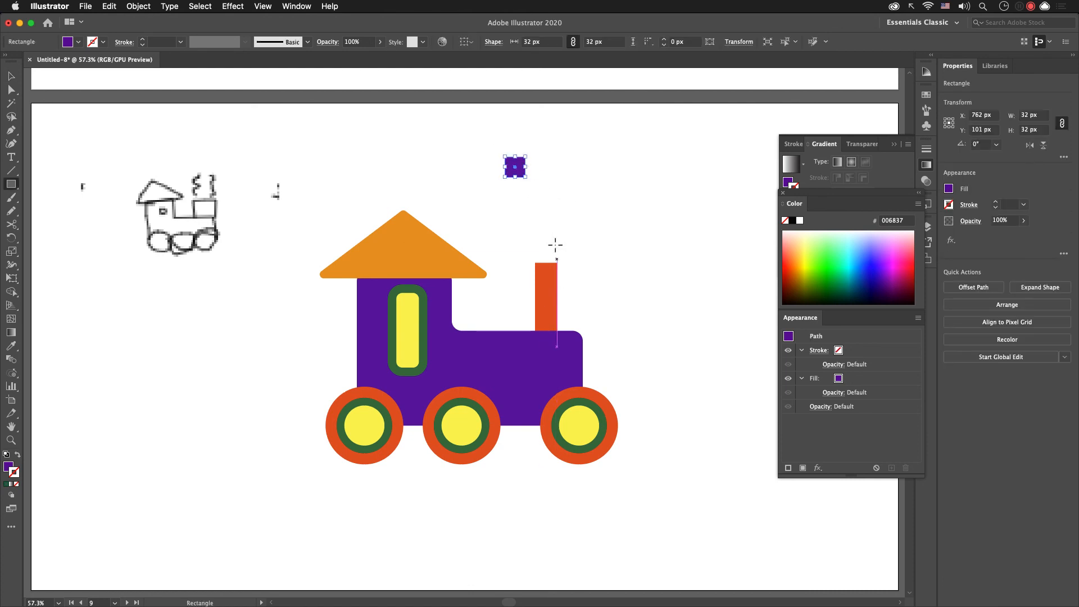
key(v)
mouse_move(526, 177)
mouse_down()
mouse_move(509, 183)
mouse_move(534, 194)
mouse_up()
click(541, 203)
key(z)
drag(489, 163, 723, 309)
drag(622, 322, 520, 328)
key(v)
click(569, 312)
click(554, 268)
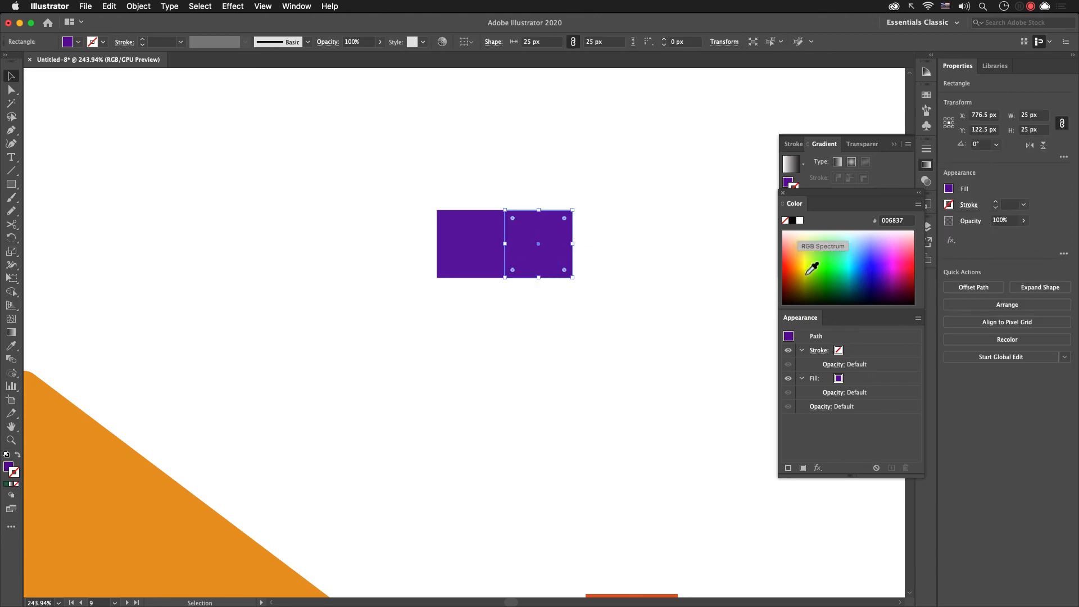
Step: Recolor the copied square with a lighter purple tint from the Color Guide harmony based on the body's purple
key(shift+F3)
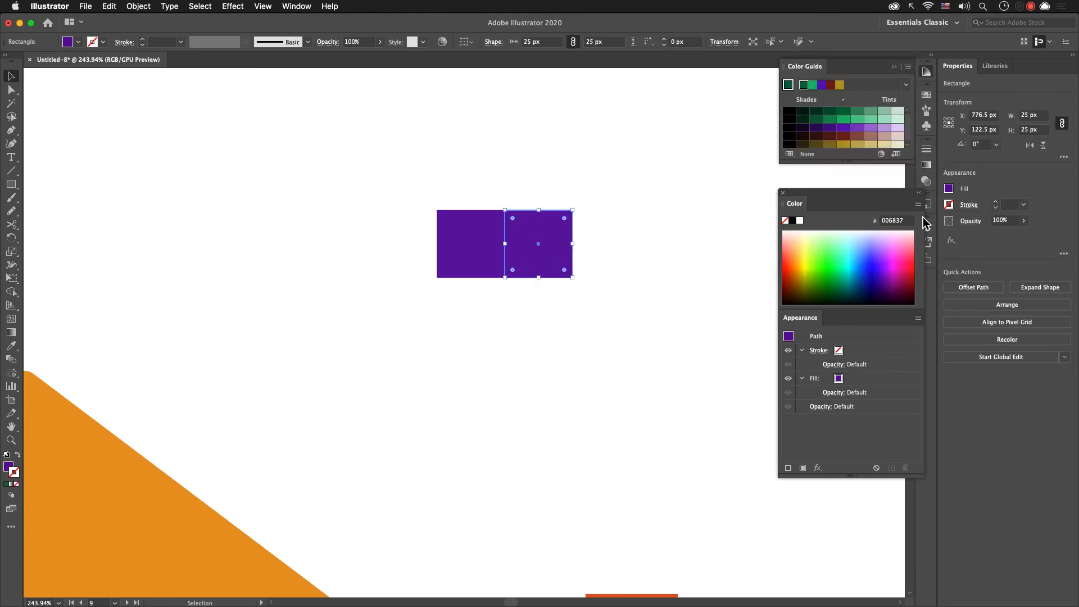
click(824, 88)
click(882, 150)
key(x)
click(872, 112)
click(887, 111)
click(873, 111)
click(860, 113)
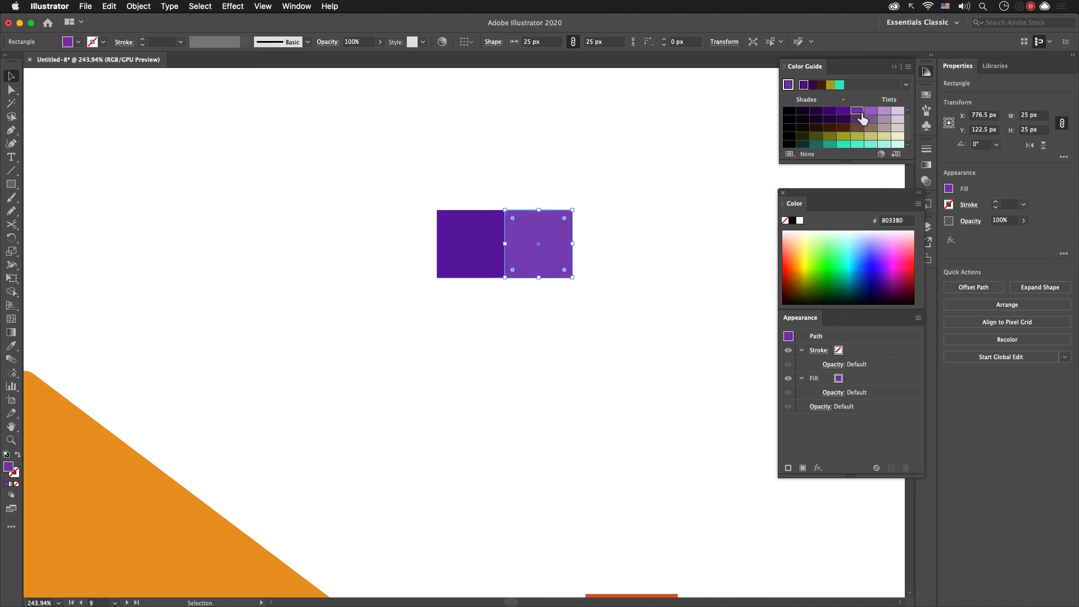
click(645, 185)
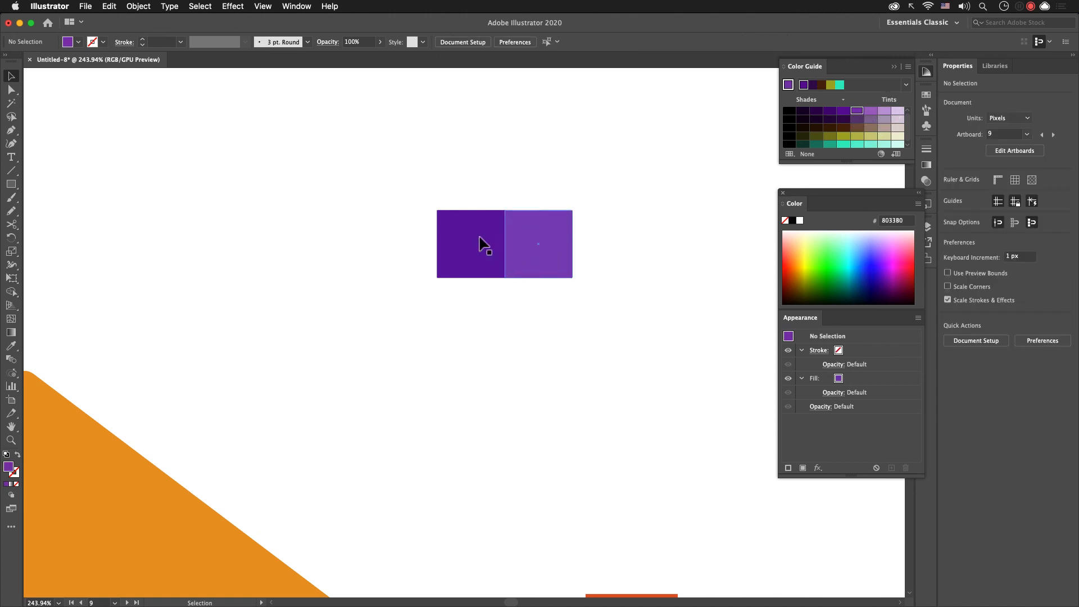
Step: Save the two purple squares together as a pattern swatch and delete the originals from the artboard
drag(454, 198, 634, 343)
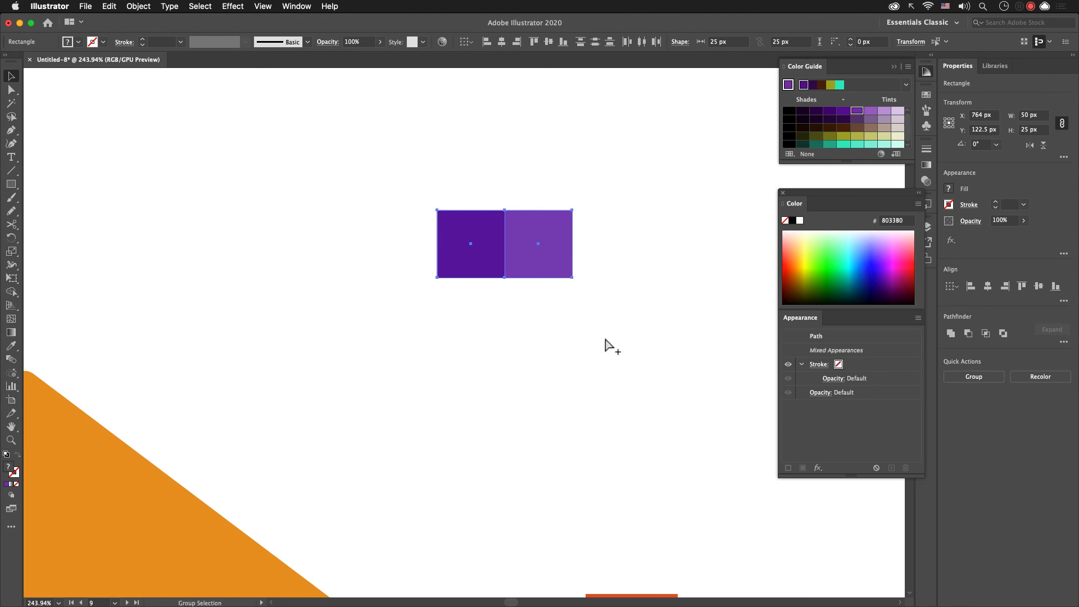
key(alt+super+s)
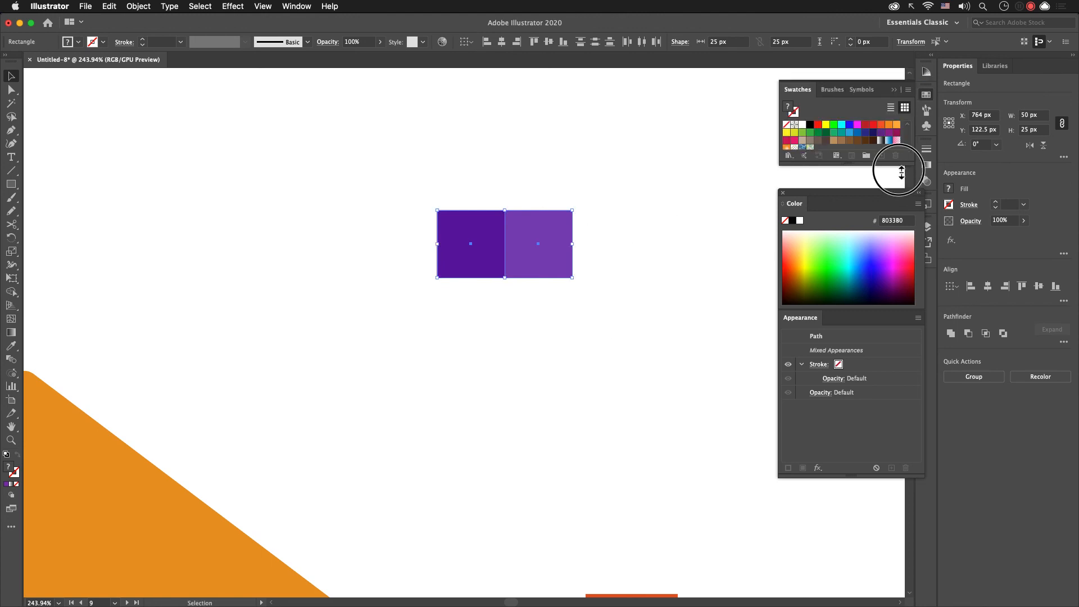
drag(897, 164, 899, 228)
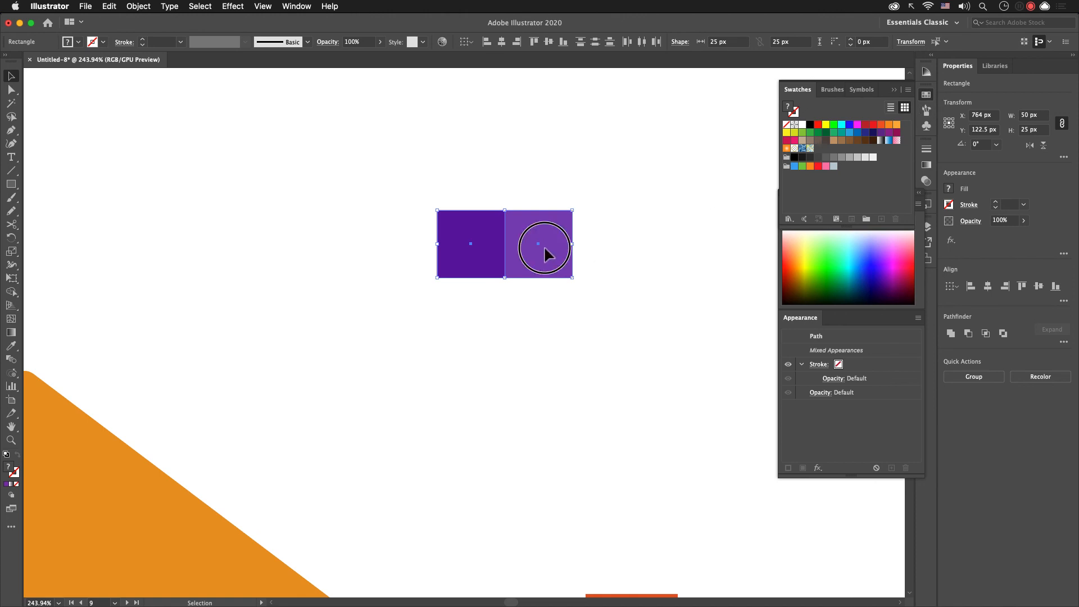
drag(546, 255, 846, 204)
drag(822, 146, 821, 150)
key(Delete)
Step: Fill the train body with the purple striped pattern swatch
drag(399, 305, 437, 308)
key(super+0)
key(super+minus)
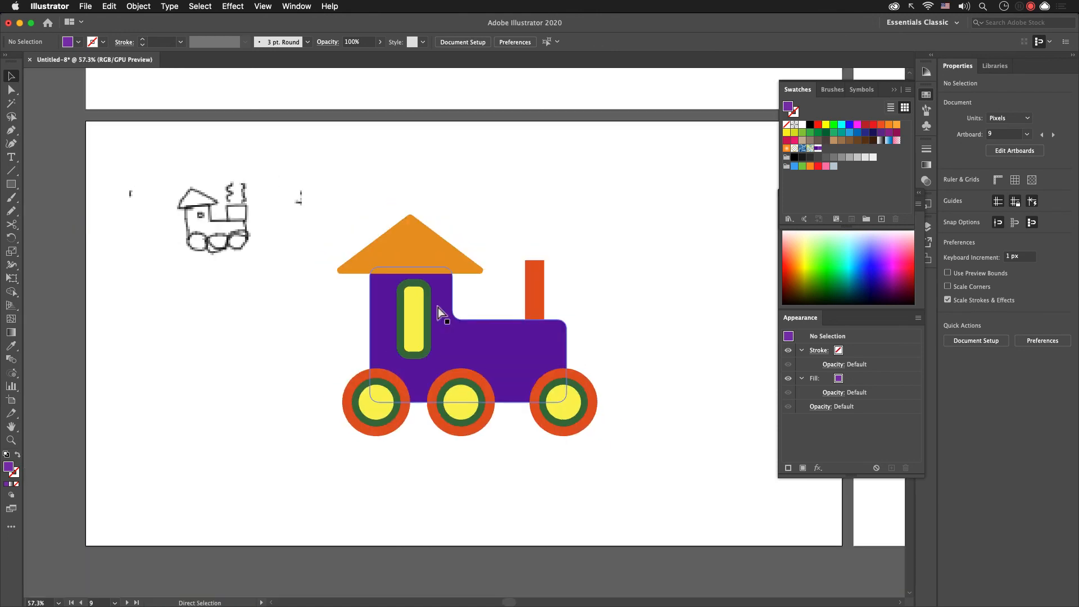
drag(457, 356, 436, 359)
click(525, 318)
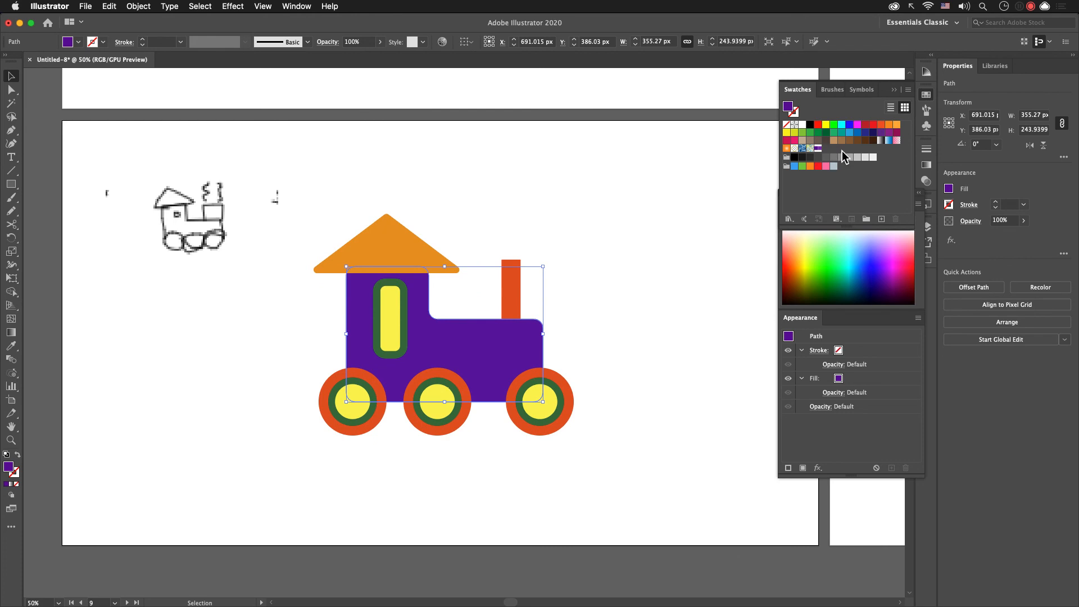
click(819, 149)
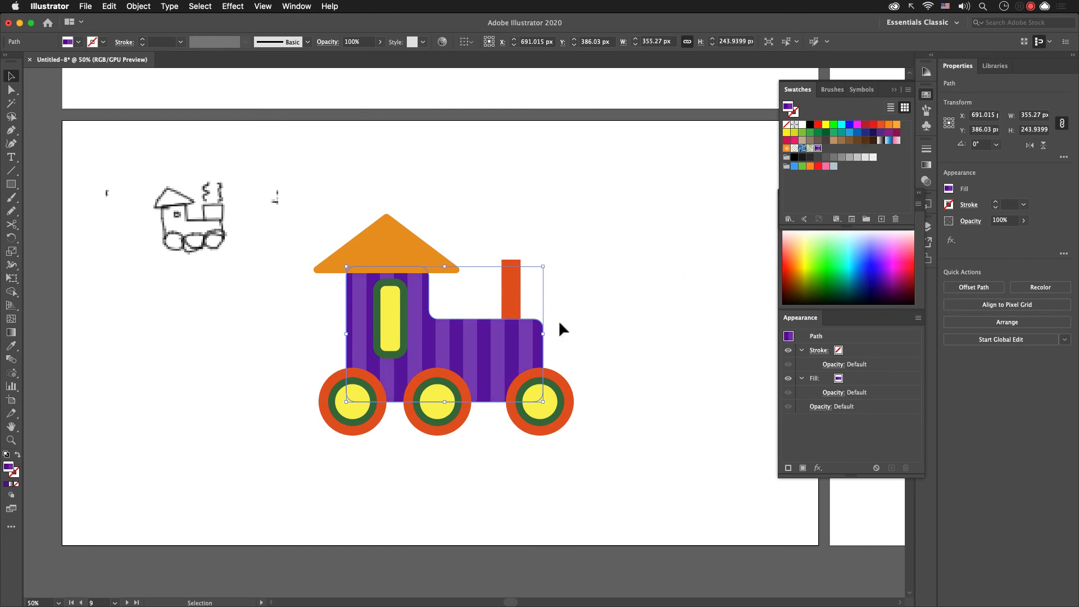
Step: Rotate only the body's stripe pattern by 45°, with Transform Objects off and Transform Patterns on
key(super+equal)
key(super+equal)
drag(574, 345, 526, 330)
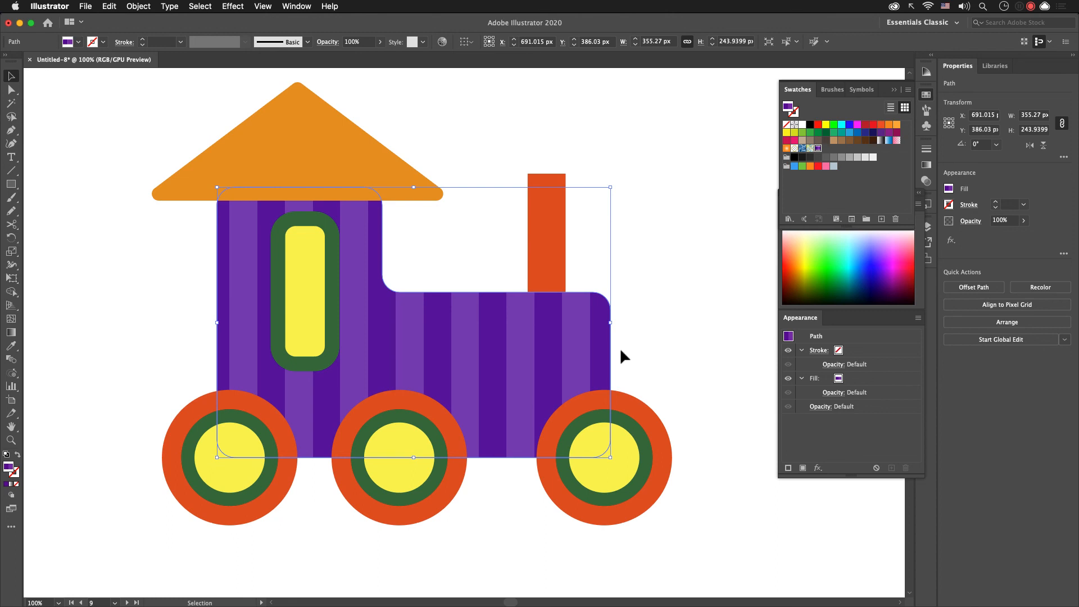
key(Return)
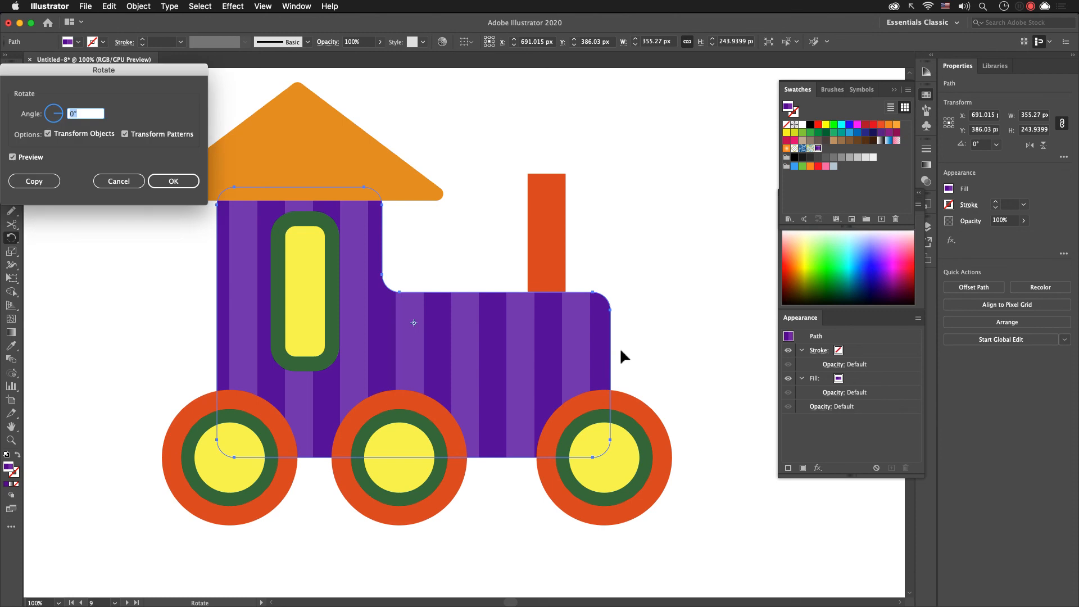
drag(133, 69, 292, 222)
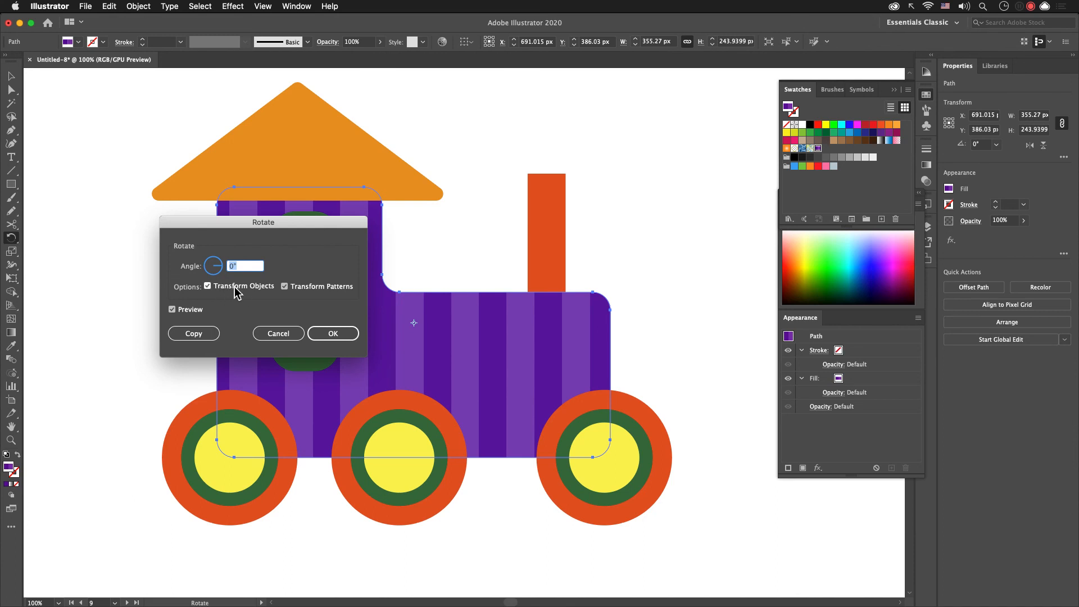
click(235, 286)
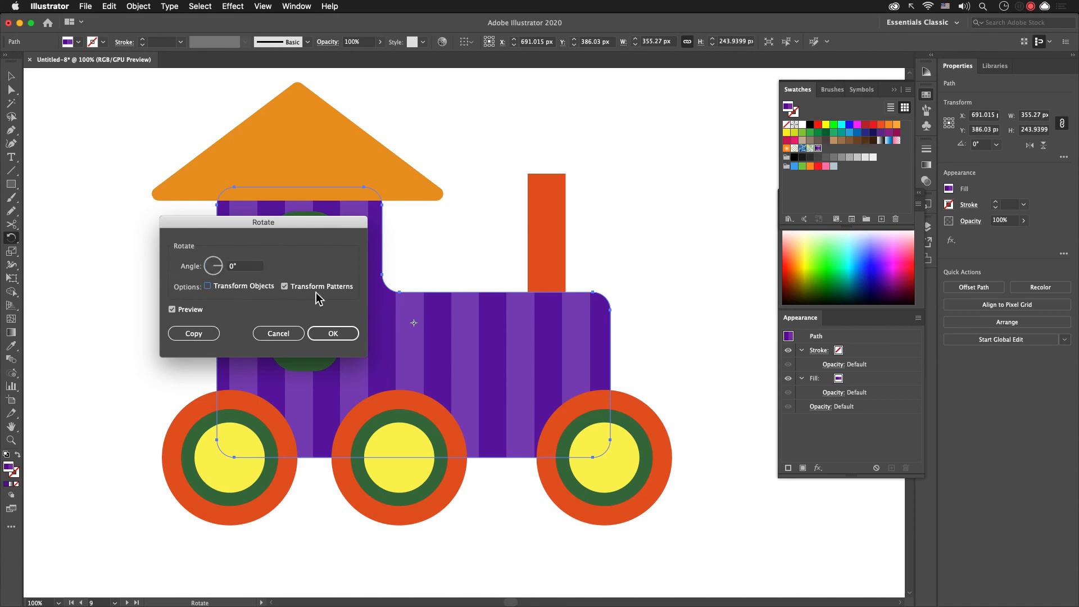
click(234, 266)
text(45)
key(Tab)
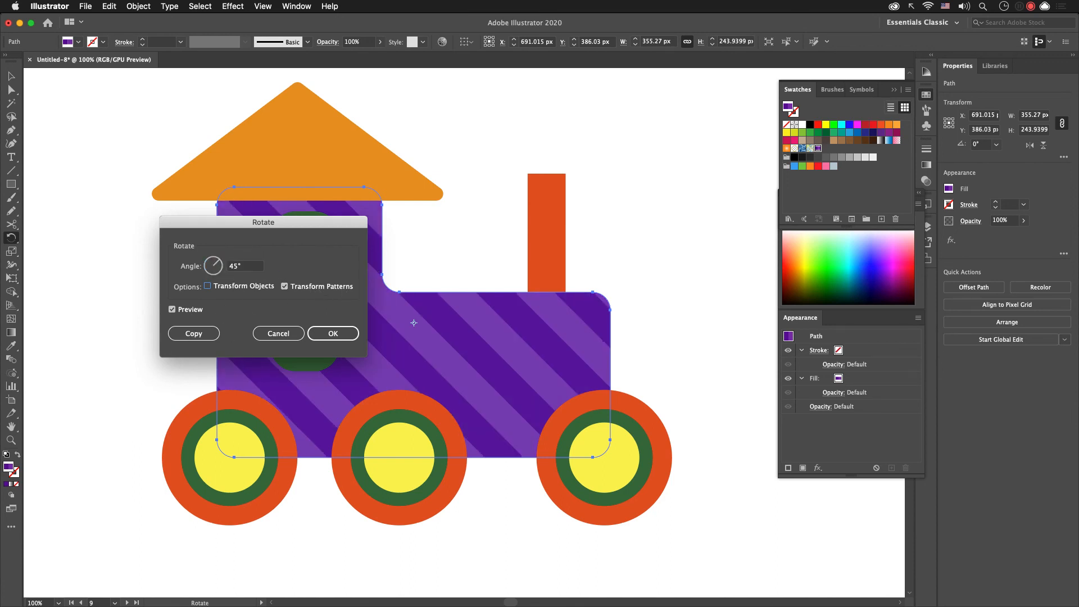
drag(348, 224, 569, 475)
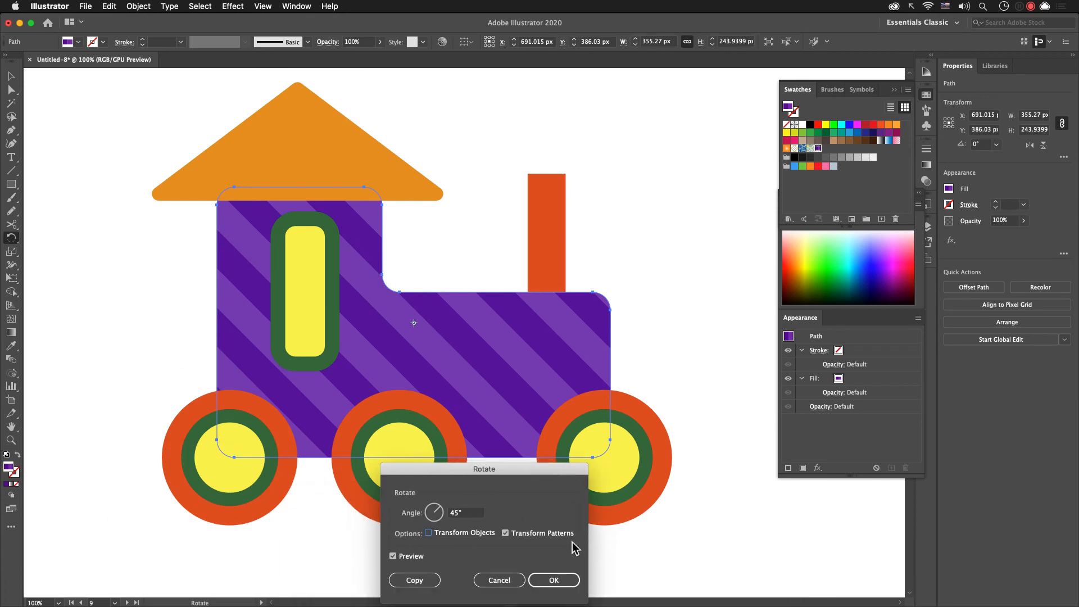
click(555, 580)
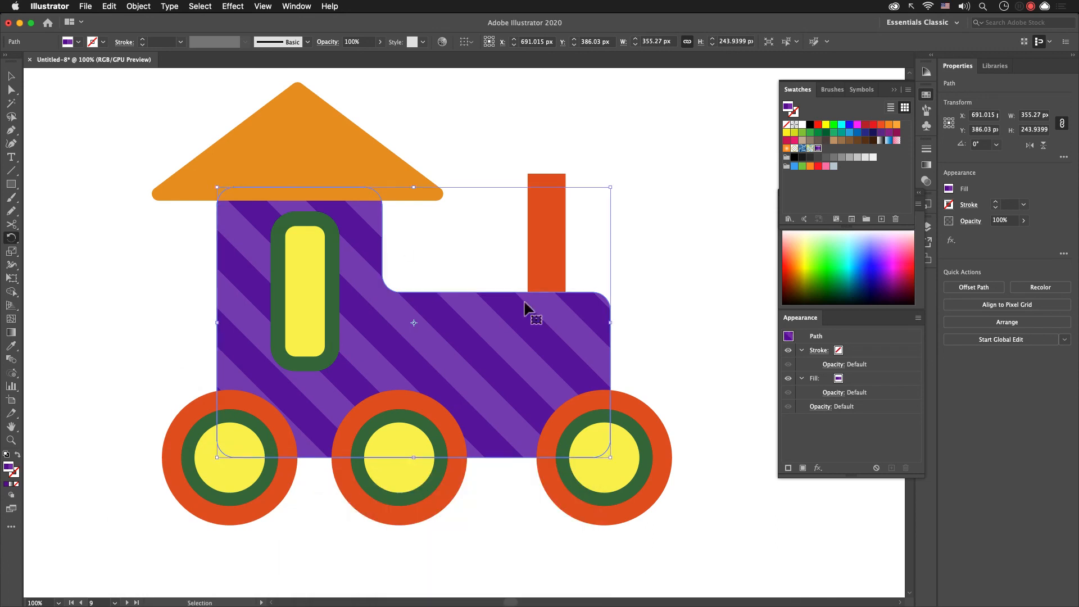
Step: Draw an 18 px square in the roof's orange above the chimney and place a copy flush against its side
key(super+minus)
drag(528, 305, 465, 260)
key(v)
drag(653, 402, 626, 415)
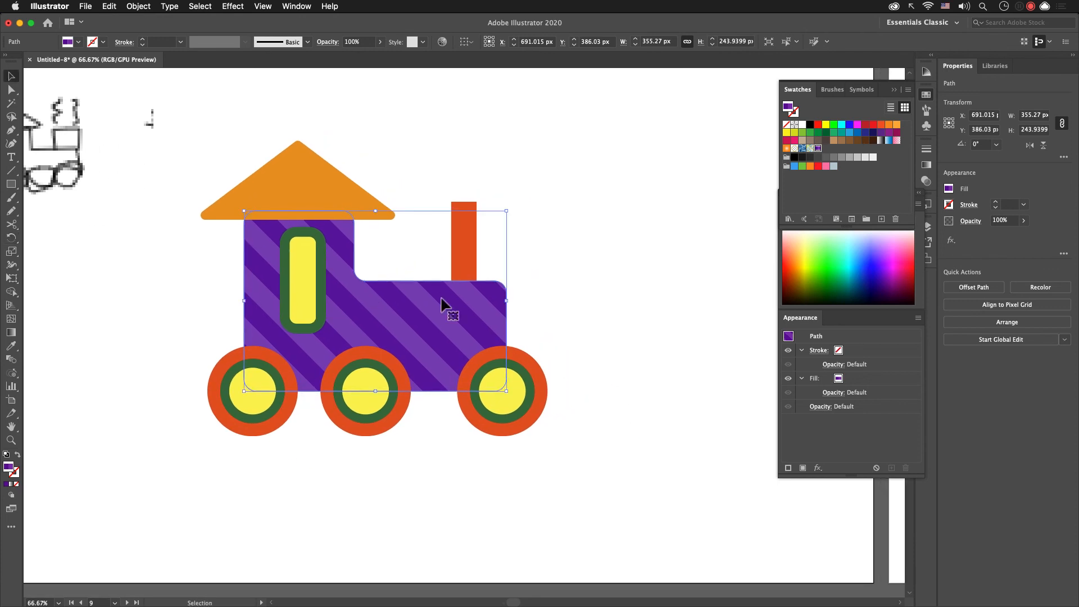
click(321, 181)
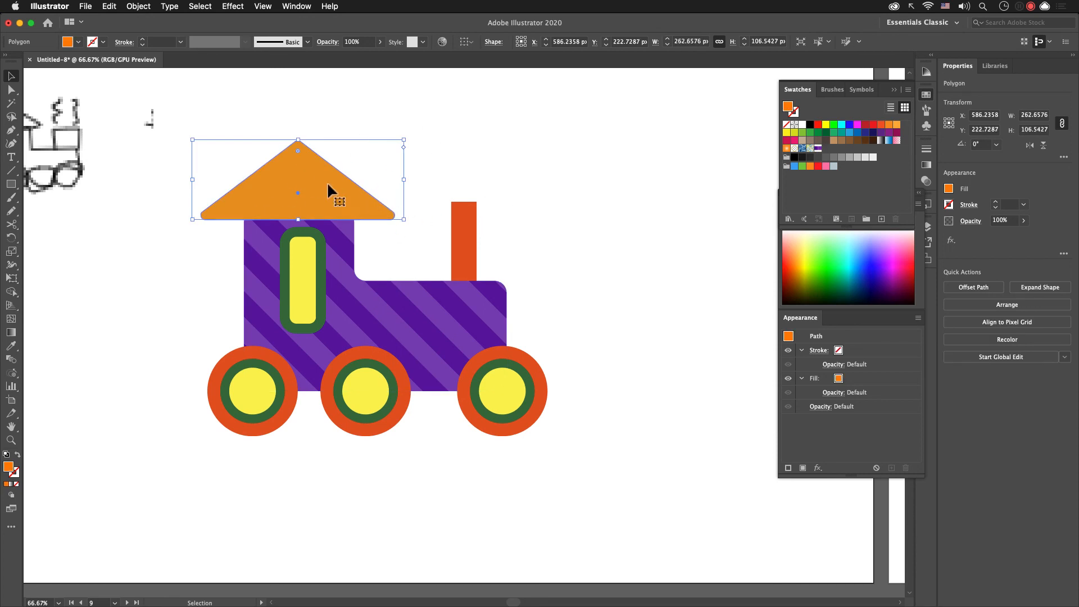
click(522, 184)
key(m)
drag(495, 141, 529, 153)
key(v)
click(458, 197)
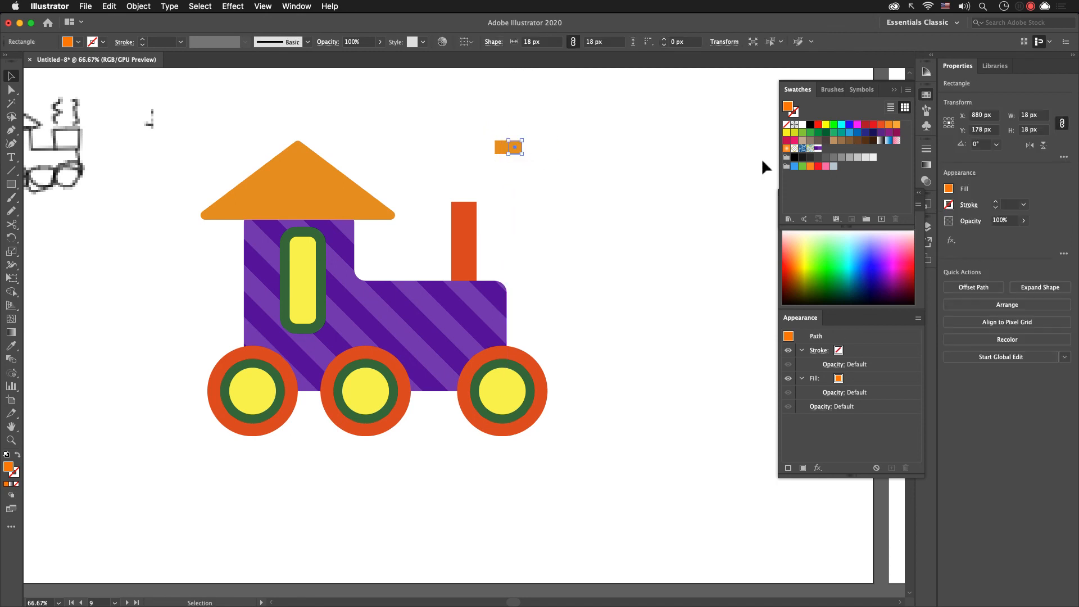
Step: Base the Color Guide on the roof's orange and recolor the copied square with a lighter orange tint
key(super)
key(shift+F3)
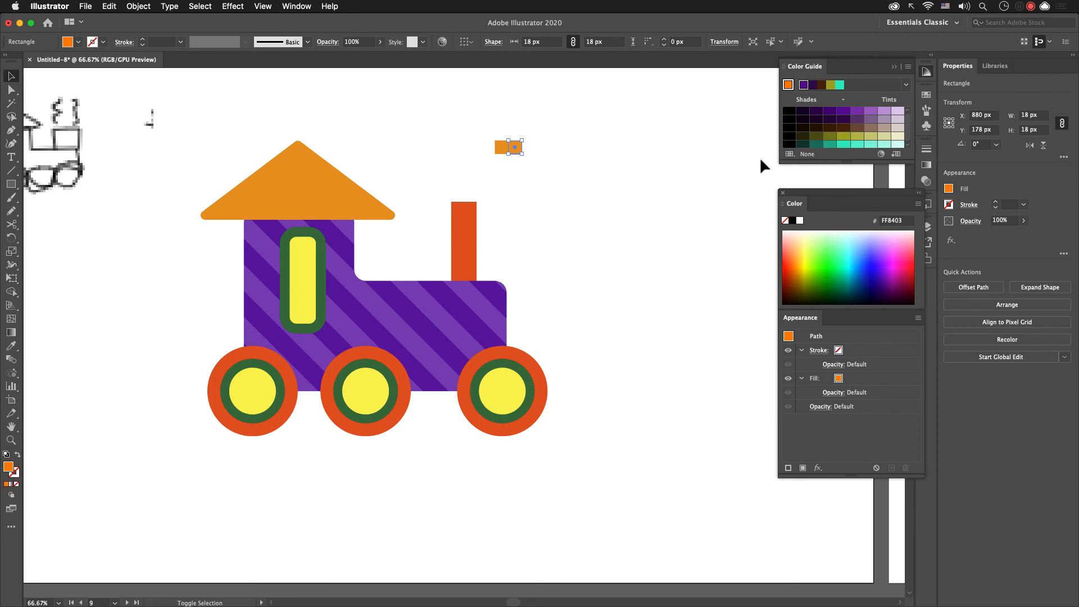
click(788, 84)
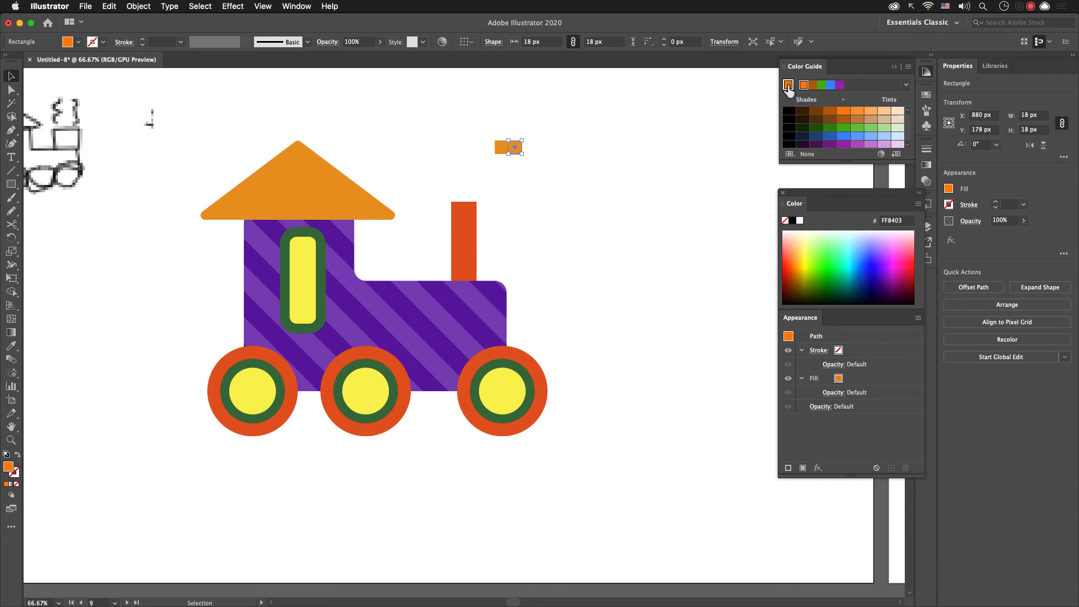
click(845, 113)
click(870, 115)
Step: Save the two orange squares together as a pattern swatch and delete the originals from the artboard
click(630, 157)
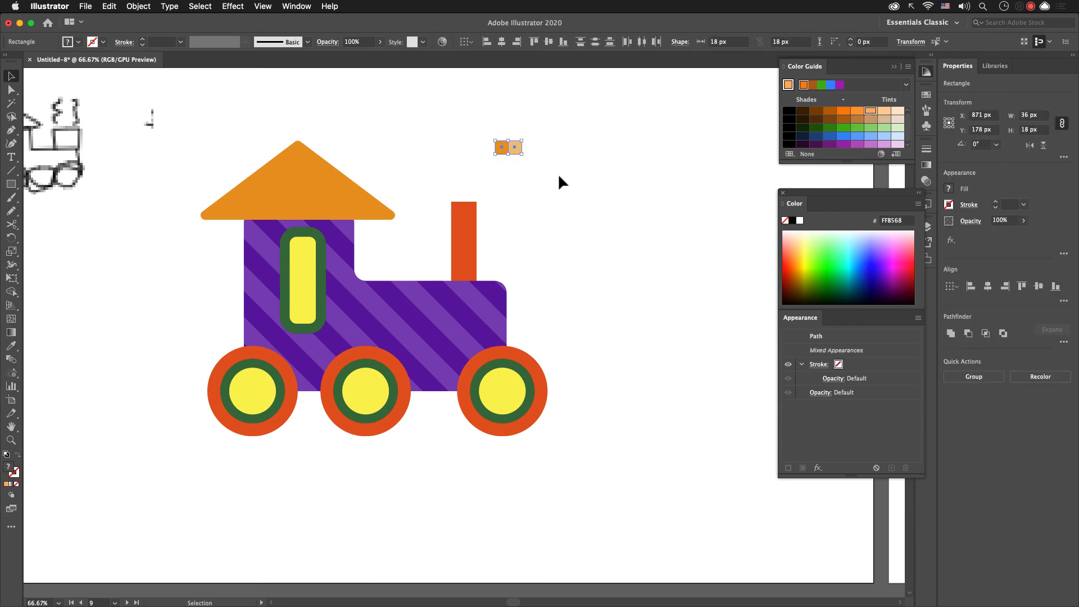
click(579, 180)
drag(574, 179, 470, 135)
key(super+F5)
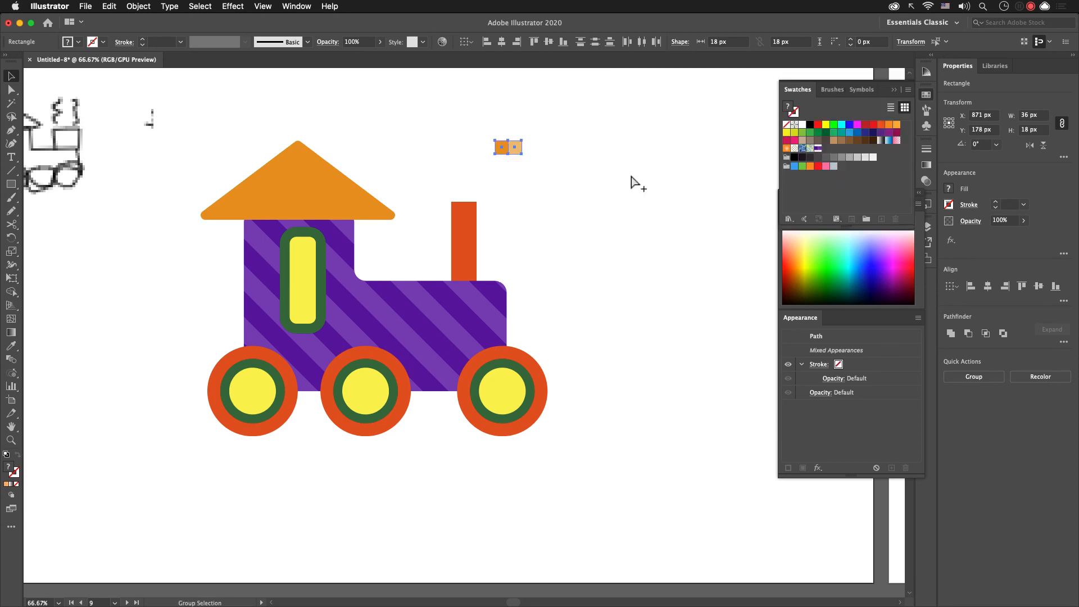
drag(515, 147, 877, 191)
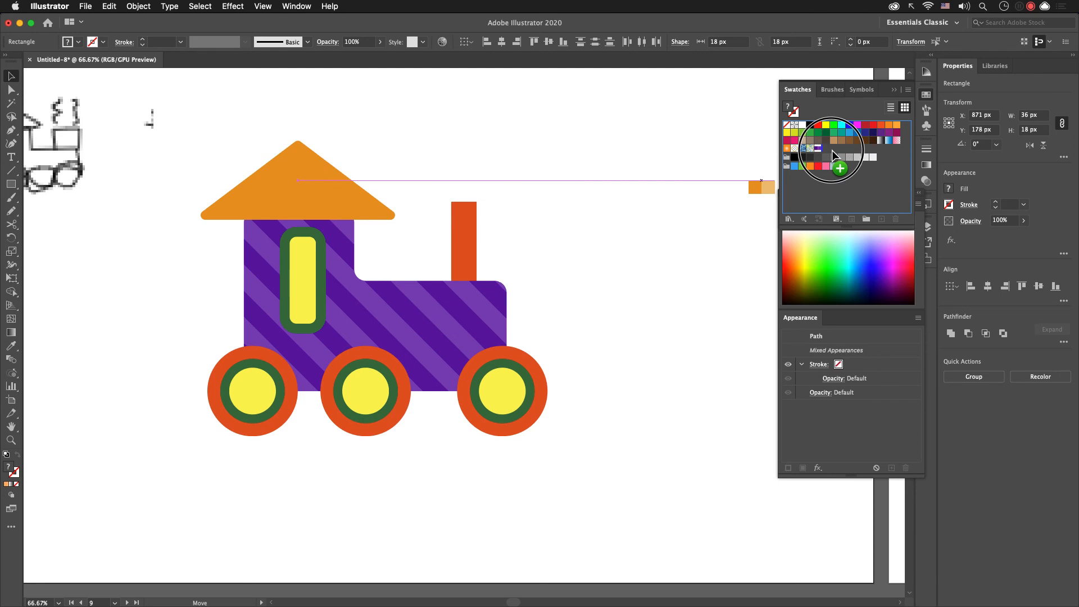
drag(832, 150, 832, 150)
drag(620, 199, 497, 131)
key(Delete)
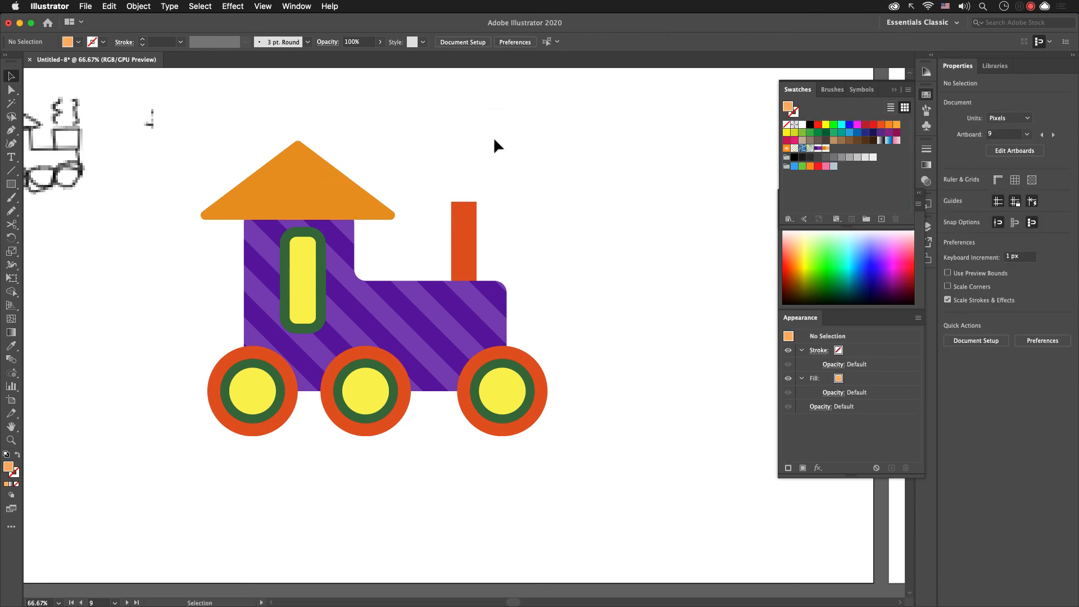
Step: Fill the triangular roof with the orange striped pattern swatch
click(353, 194)
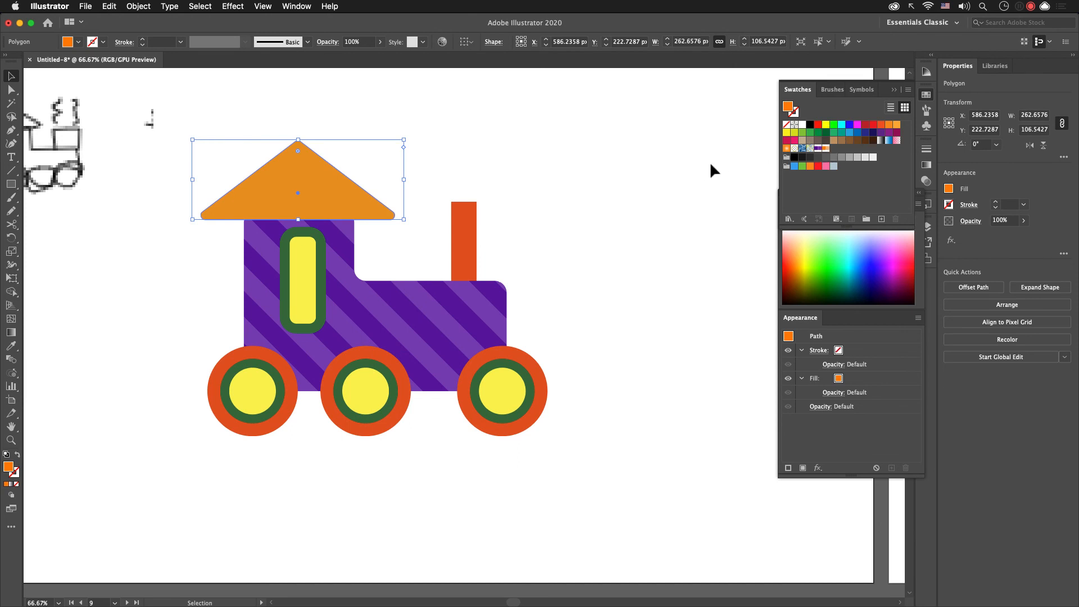
click(826, 148)
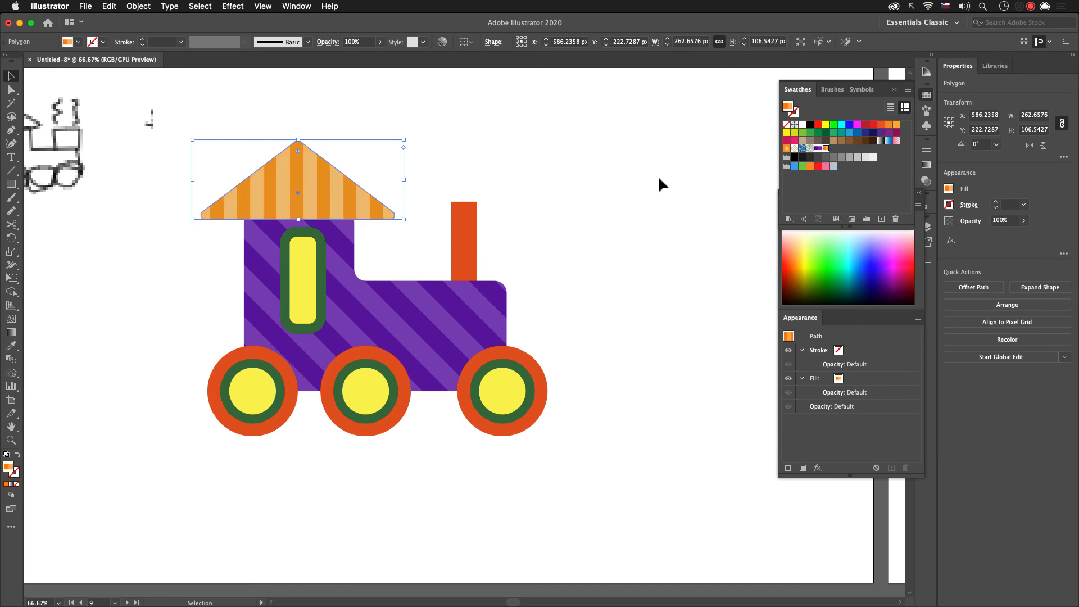
click(562, 253)
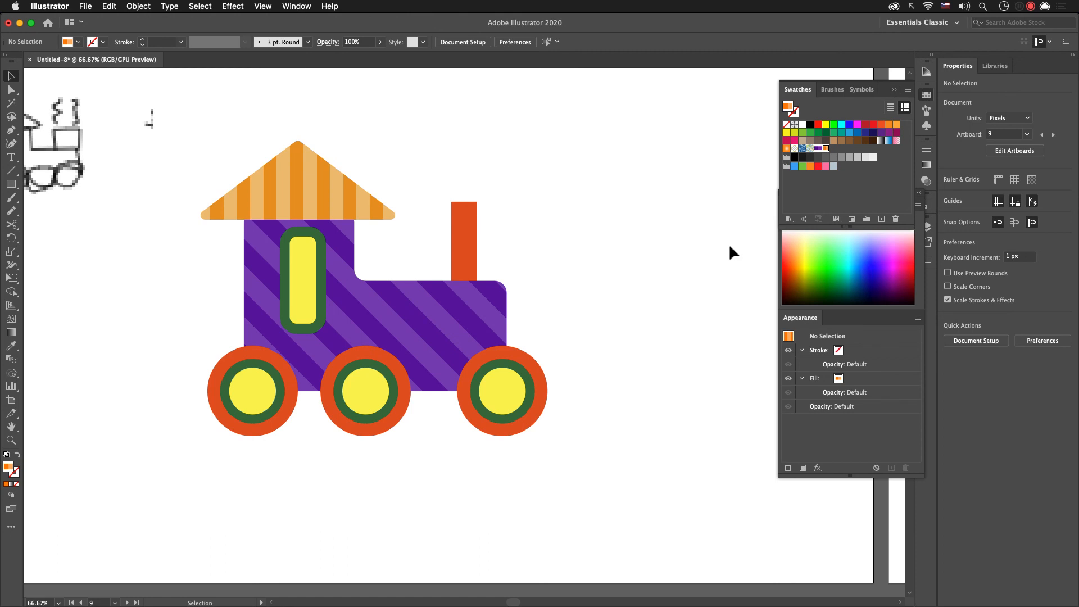
Step: Rotate only the roof's striped pattern by -45°, leaving the triangle itself unrotated
click(337, 211)
key(r)
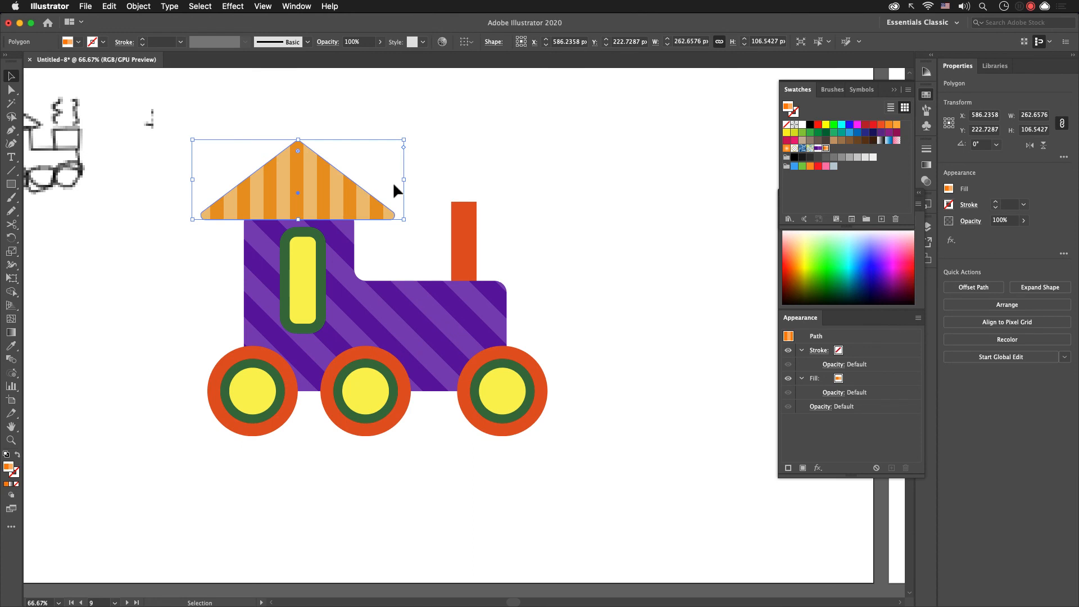
key(Return)
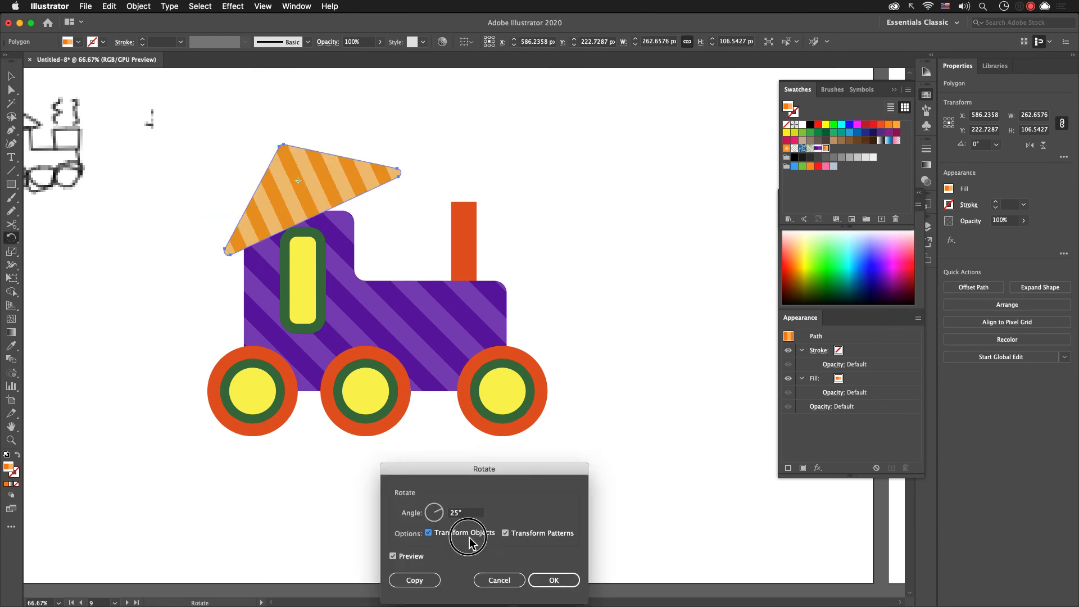
click(471, 533)
click(475, 513)
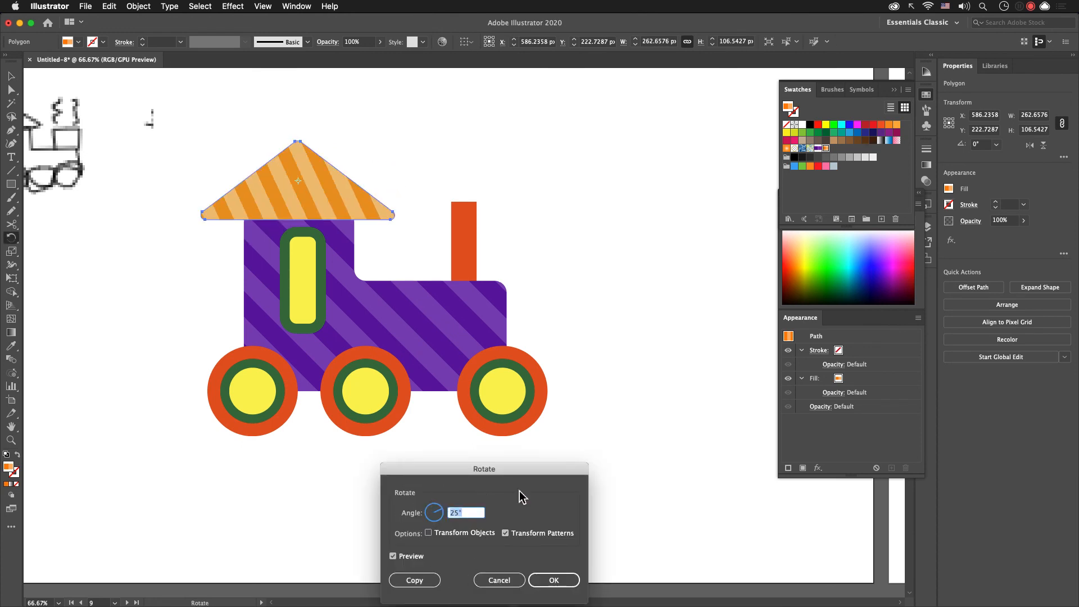
text(-45)
key(Tab)
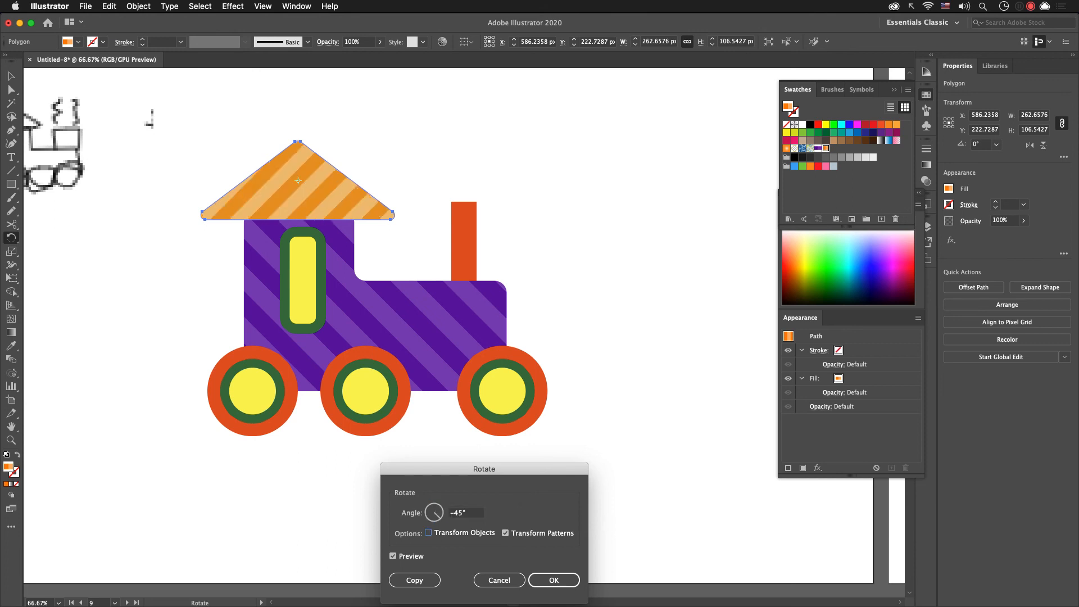
click(557, 579)
key(v)
click(640, 364)
drag(640, 364, 657, 384)
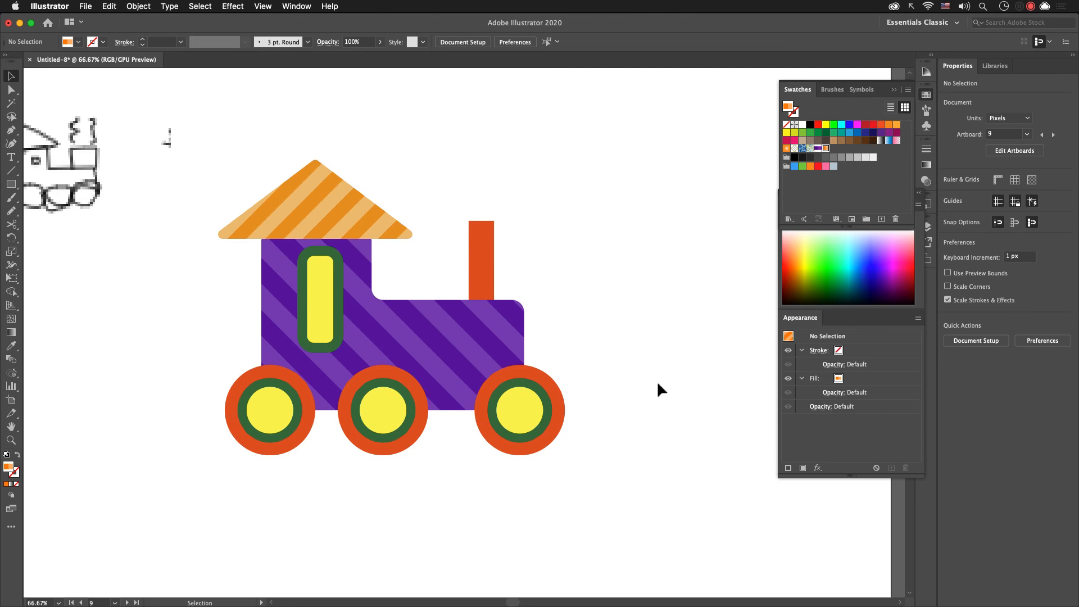
Step: Go to artboard 10, switch to Chrome and look through the Quick, Draw! train doodles for a new reference
key(shift+Page_Down)
key(super+Tab)
scroll(585, 457, down, 10)
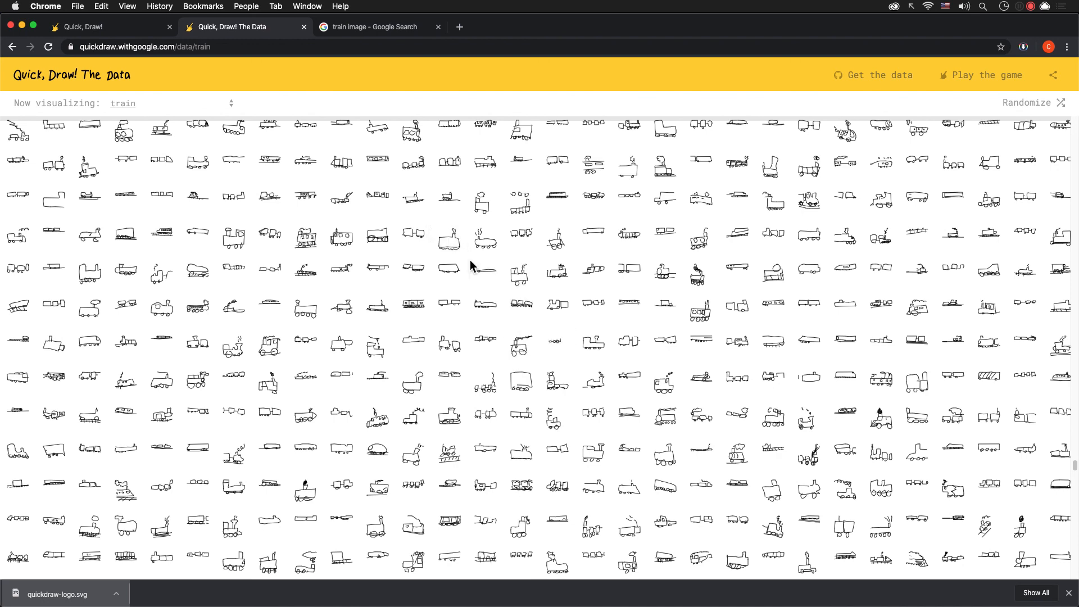
Step: Return to Illustrator, paste the boxy train doodle and place it in the upper-left area of artboard 10
key(super+Tab)
key(super+v)
click(506, 362)
mouse_move(433, 312)
mouse_down()
mouse_move(135, 148)
mouse_move(205, 223)
mouse_up()
mouse_move(170, 184)
mouse_down()
mouse_move(143, 178)
mouse_move(159, 173)
mouse_up()
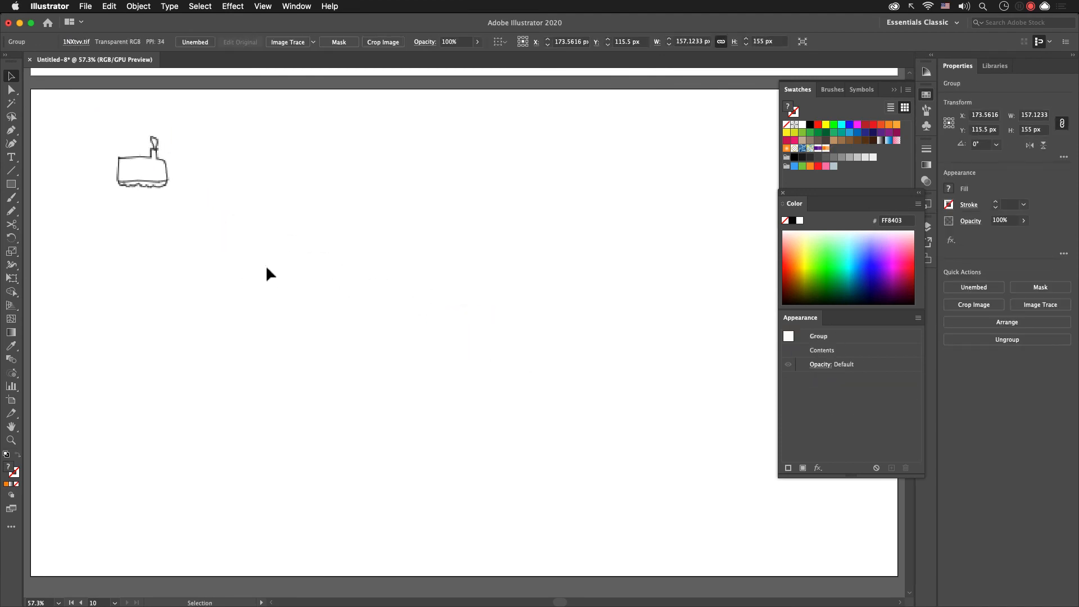
click(265, 269)
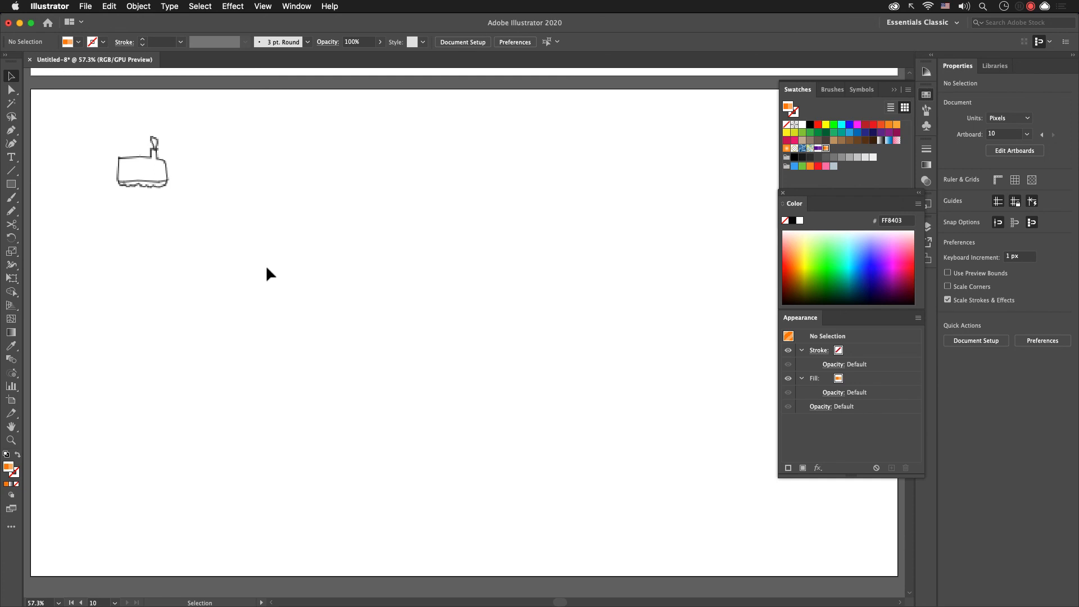
Step: Draw a straight horizontal line about 1159 px long across the artboard below the doodle
key(super+minus)
drag(301, 280, 267, 284)
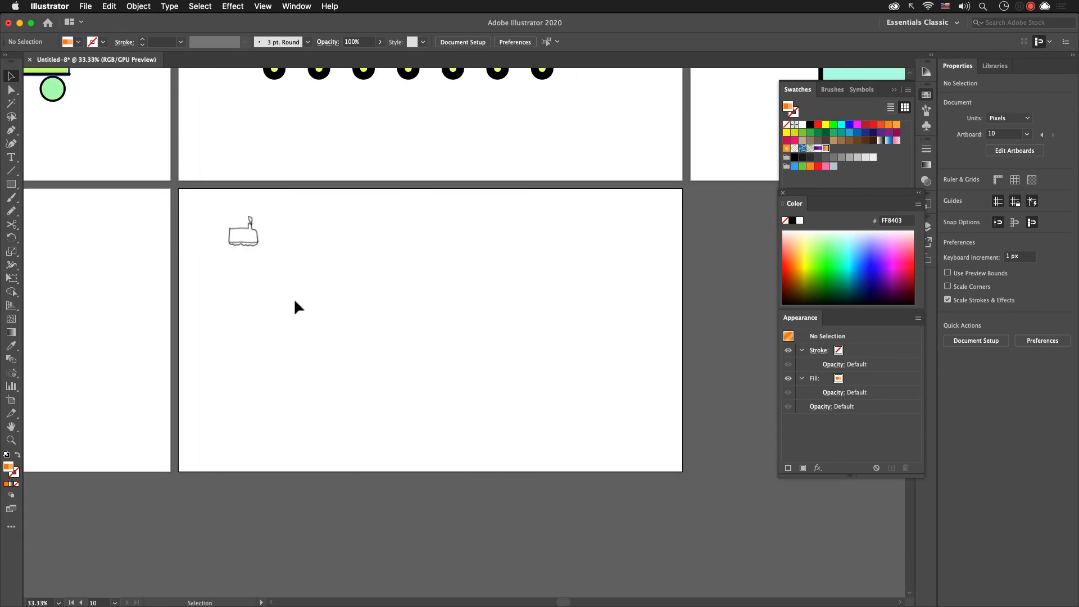
key(backslash)
drag(225, 349, 656, 362)
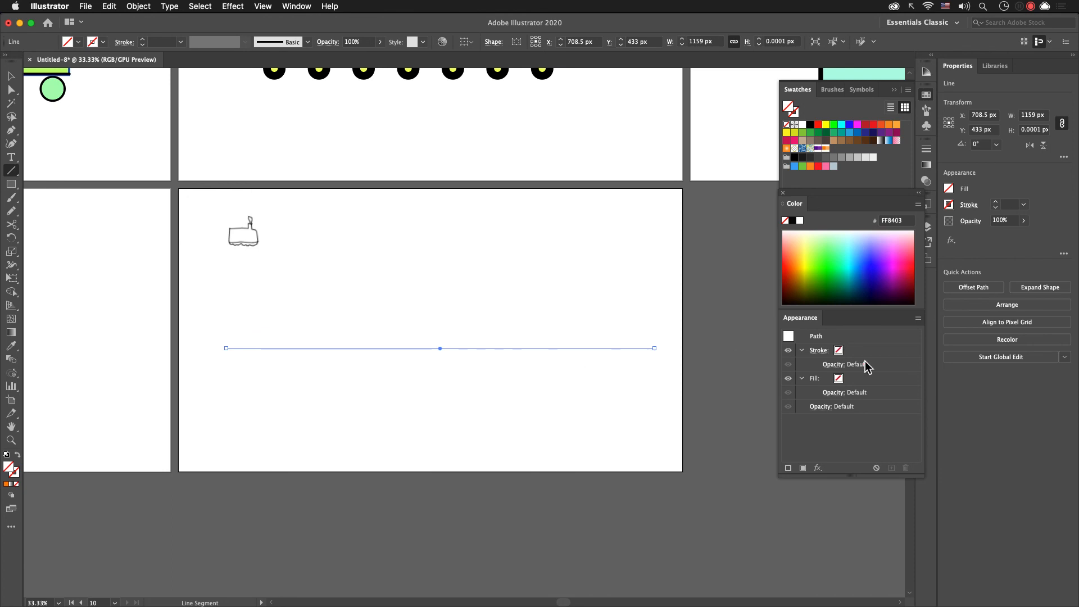
Step: Give the horizontal line a purple stroke with a weight of 77 pt
click(873, 378)
click(849, 379)
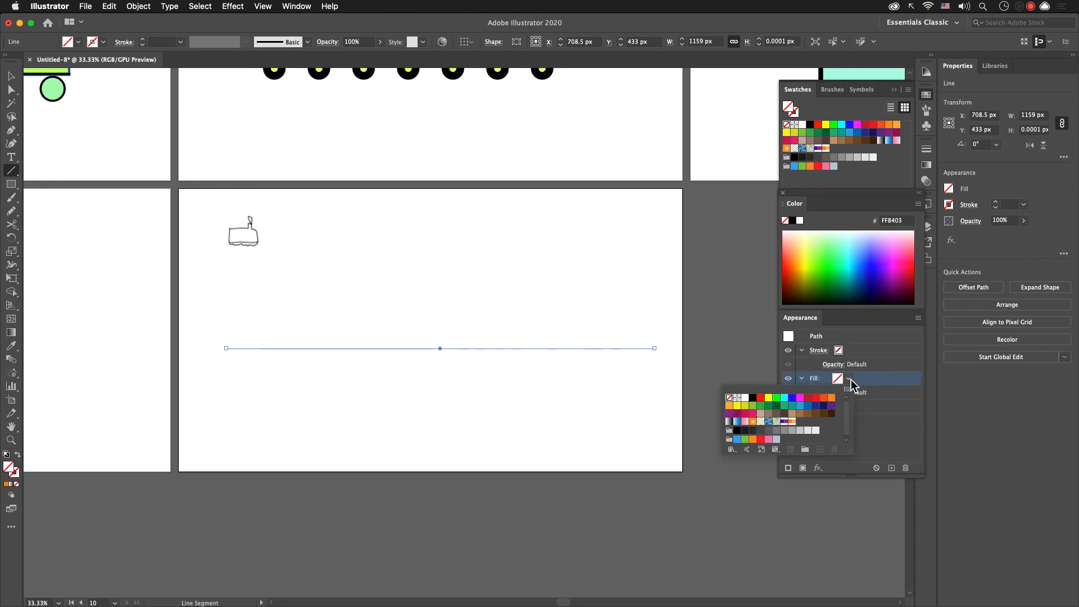
click(862, 349)
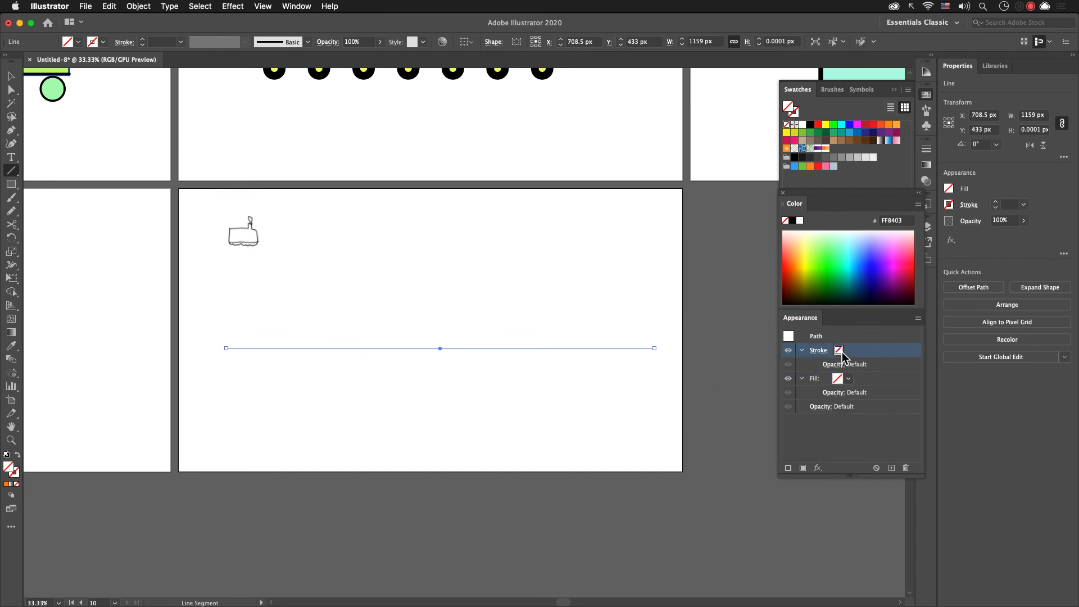
click(860, 350)
click(860, 349)
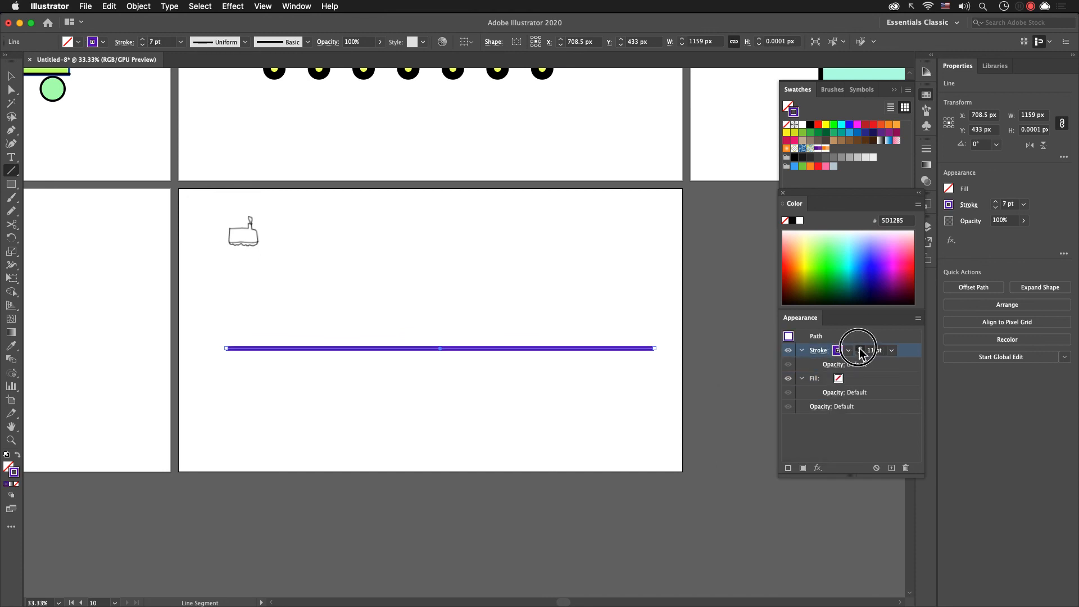
drag(860, 352, 860, 351)
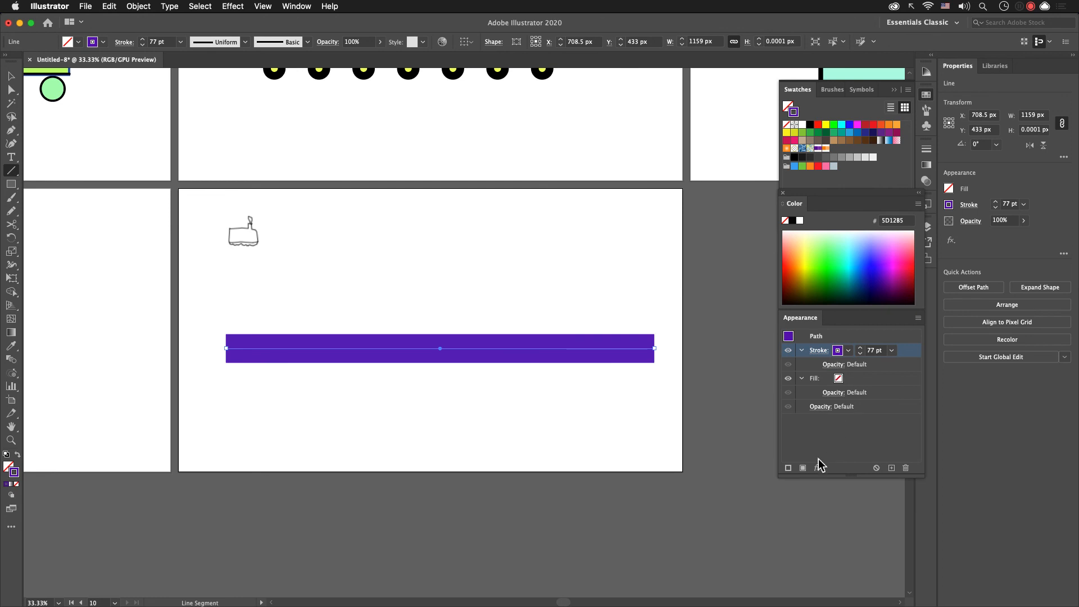
Step: Add a second stroke on top of the line's purple one and color it yellow
click(788, 468)
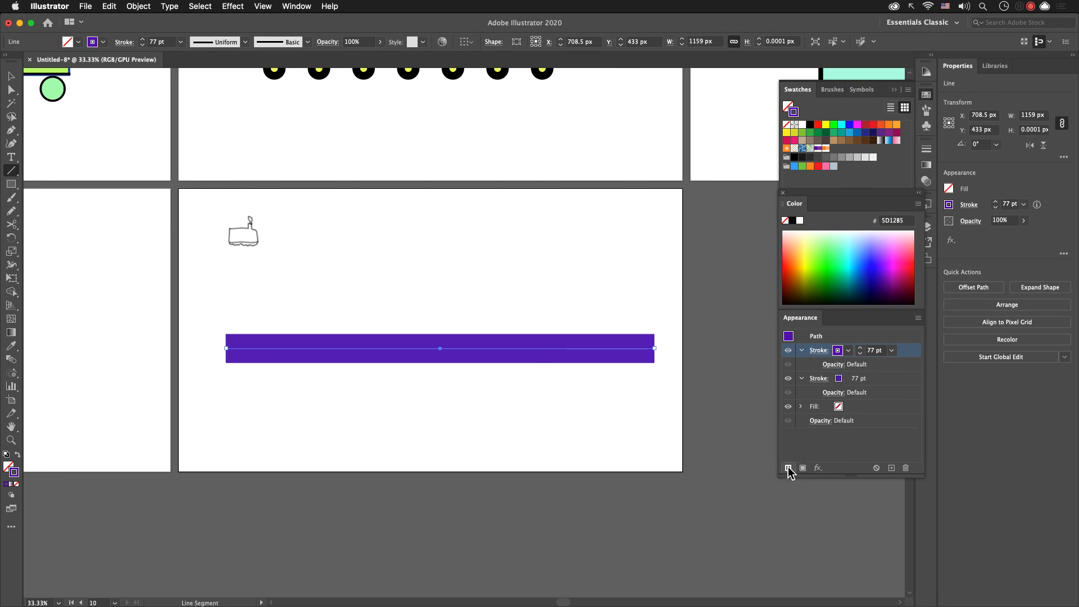
click(838, 351)
click(751, 235)
click(860, 429)
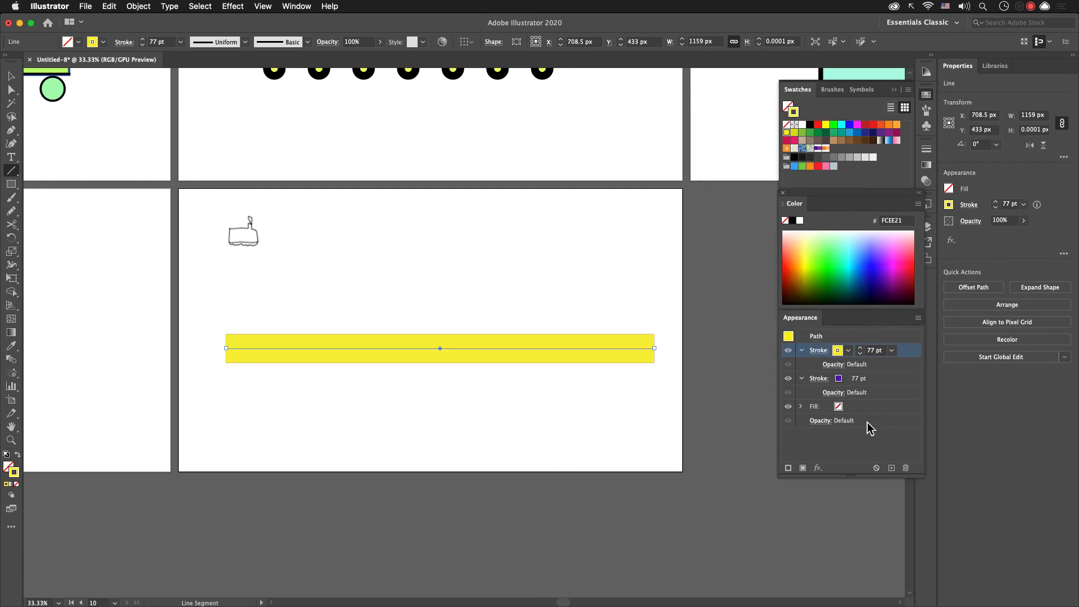
Step: Make the yellow stroke a dashed line with 12 pt dashes and reduce its weight to 62 pt
click(819, 351)
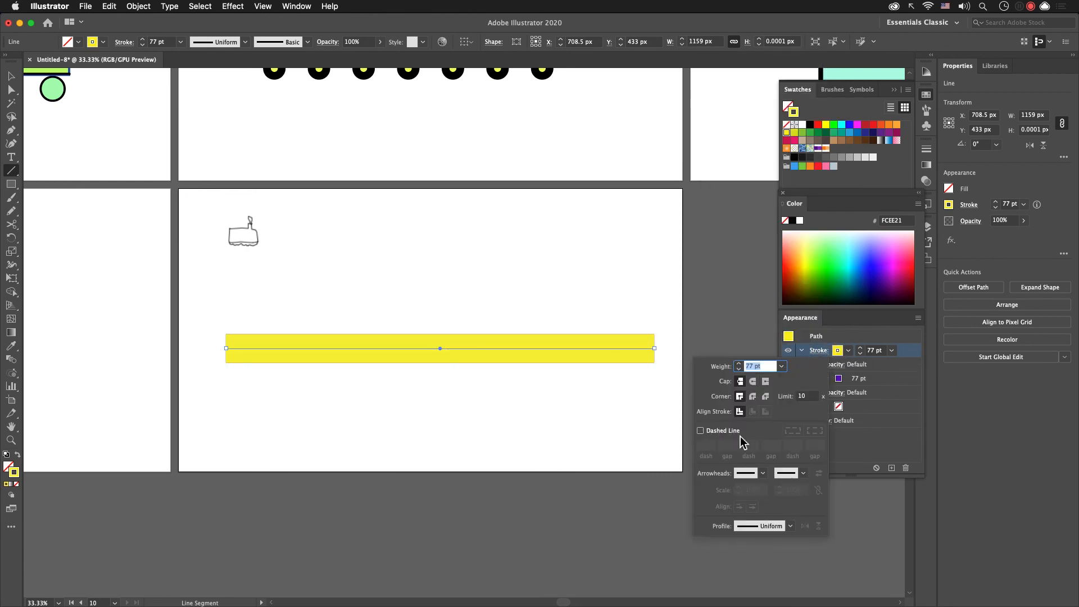
click(726, 431)
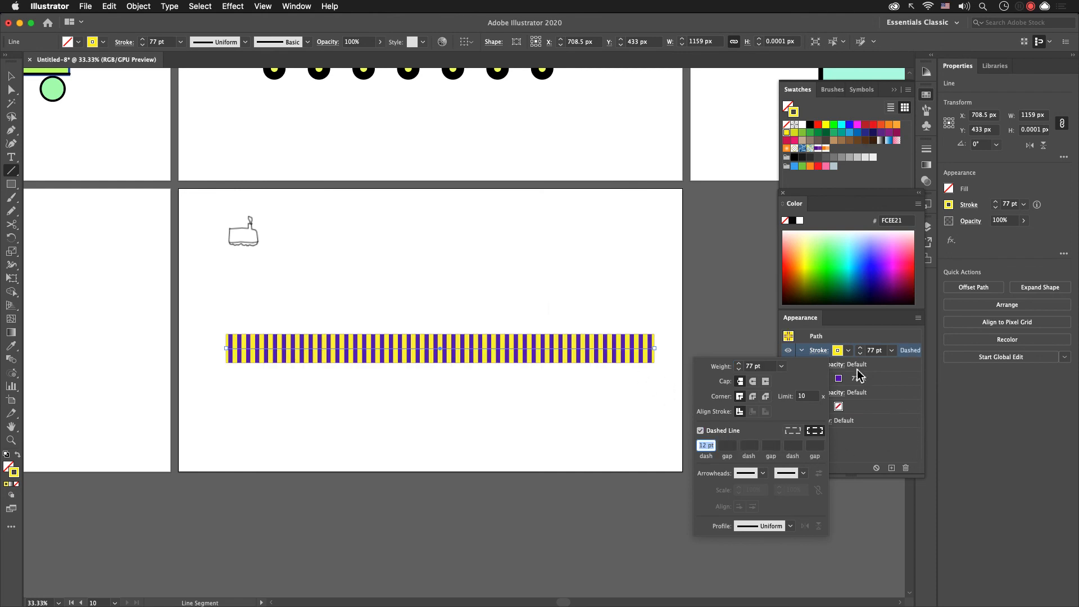
click(884, 448)
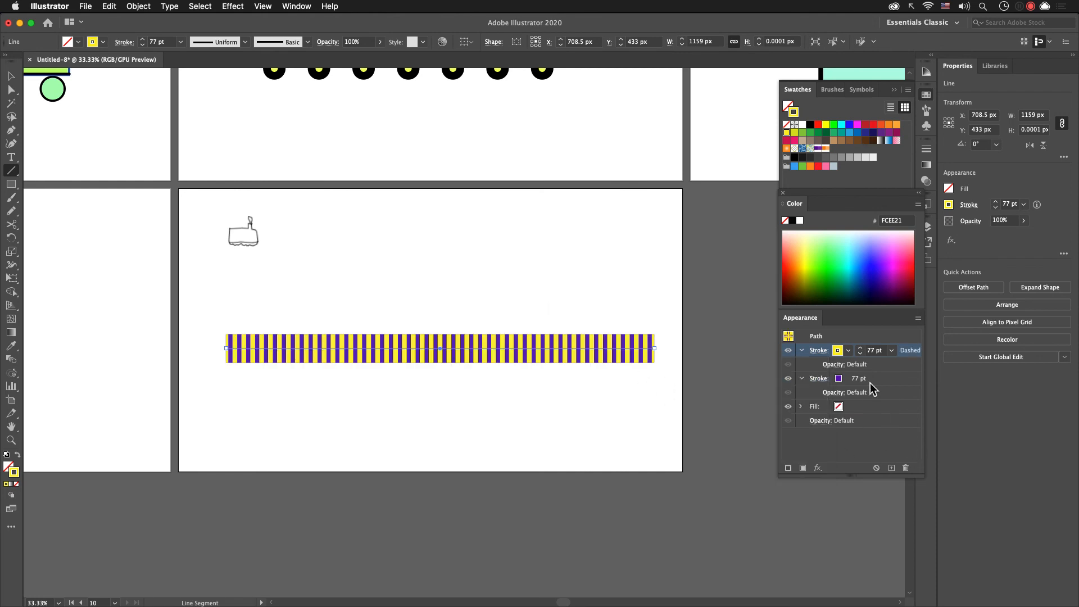
click(862, 353)
click(11, 75)
click(326, 241)
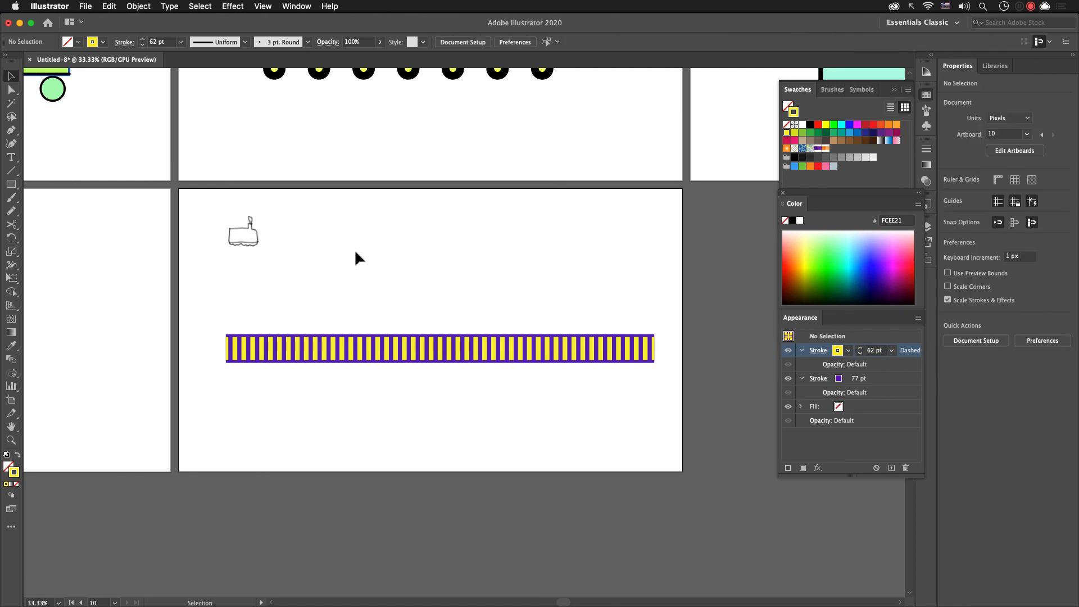
Step: Move the train doodle slightly inward on the artboard, above the start of the track
key(super+equal)
key(super+equal)
key(super+minus)
key(space)
drag(358, 253, 307, 273)
drag(103, 196, 144, 206)
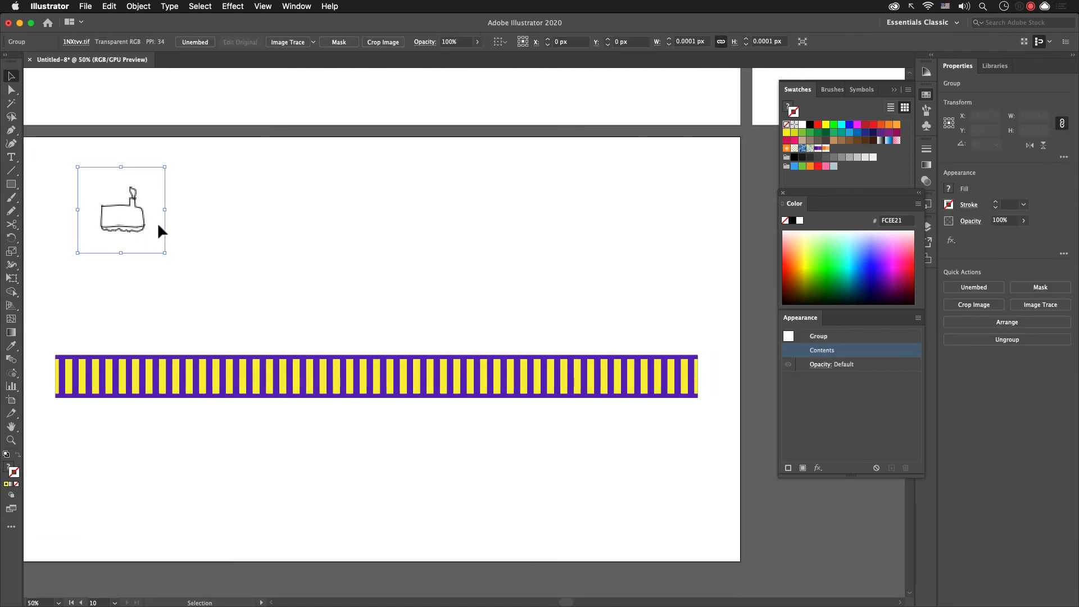
Step: Draw a rectangle about 468 × 193 px standing on the track and fill it with green 00C993
key(m)
drag(206, 248, 468, 358)
click(842, 274)
key(shift+x)
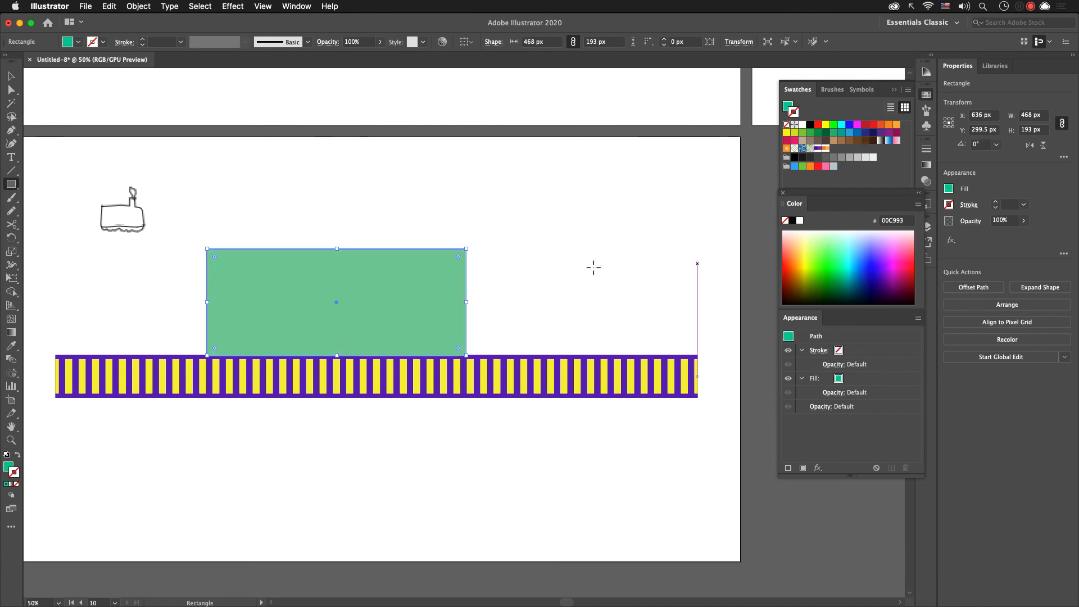
key(v)
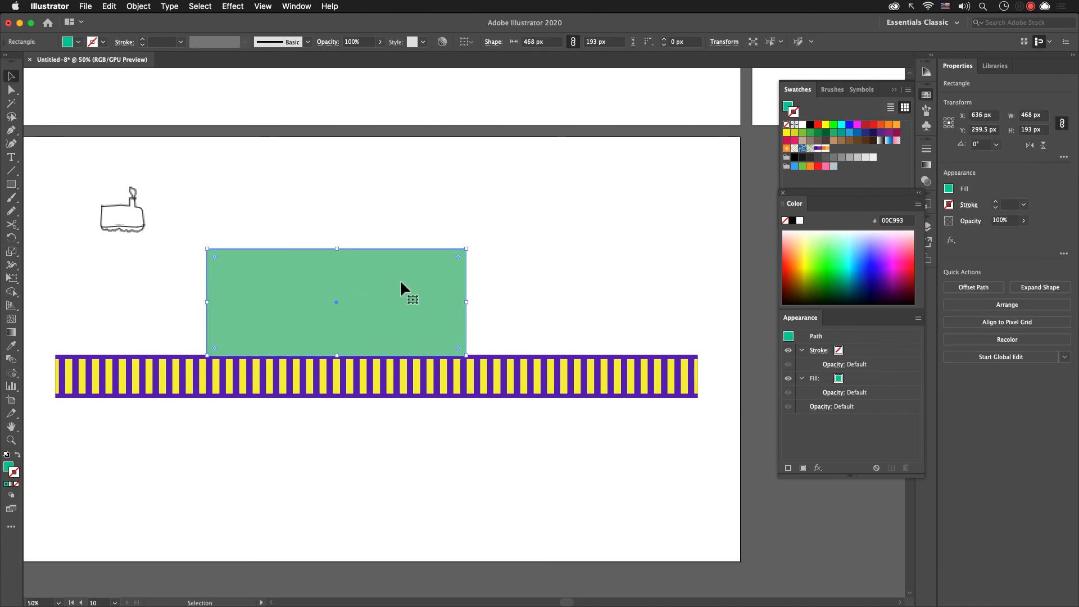
Step: Round only the upper-right corner of the green rectangle with a large radius
key(a)
drag(458, 258, 423, 292)
click(484, 224)
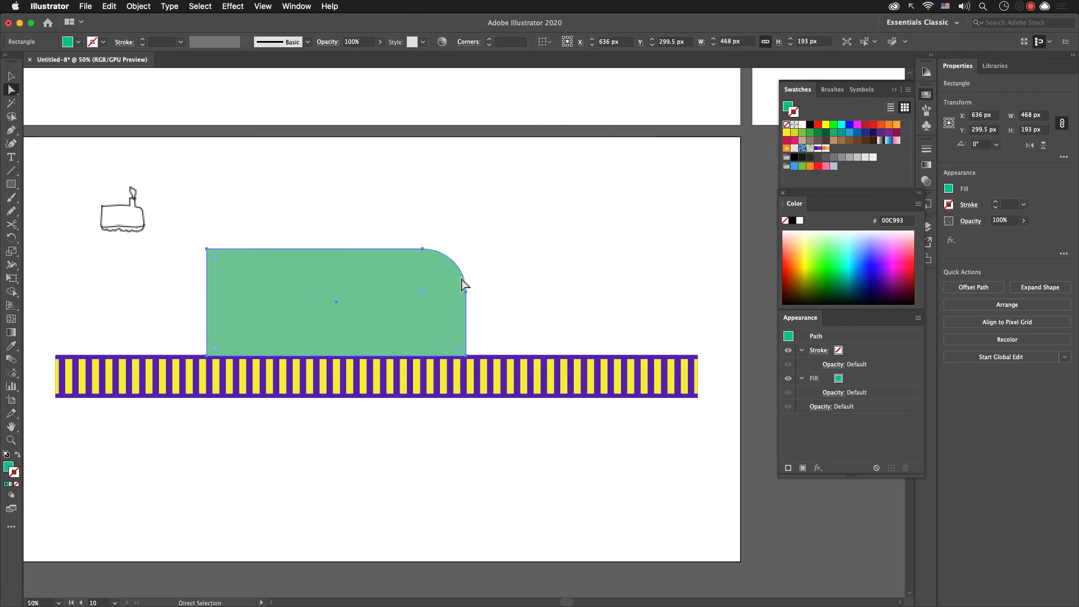
Step: Draw a green chimney rectangle about 39 × 87 px overlapping the train body's top edge near the rounded corner
key(m)
drag(399, 258, 377, 210)
key(v)
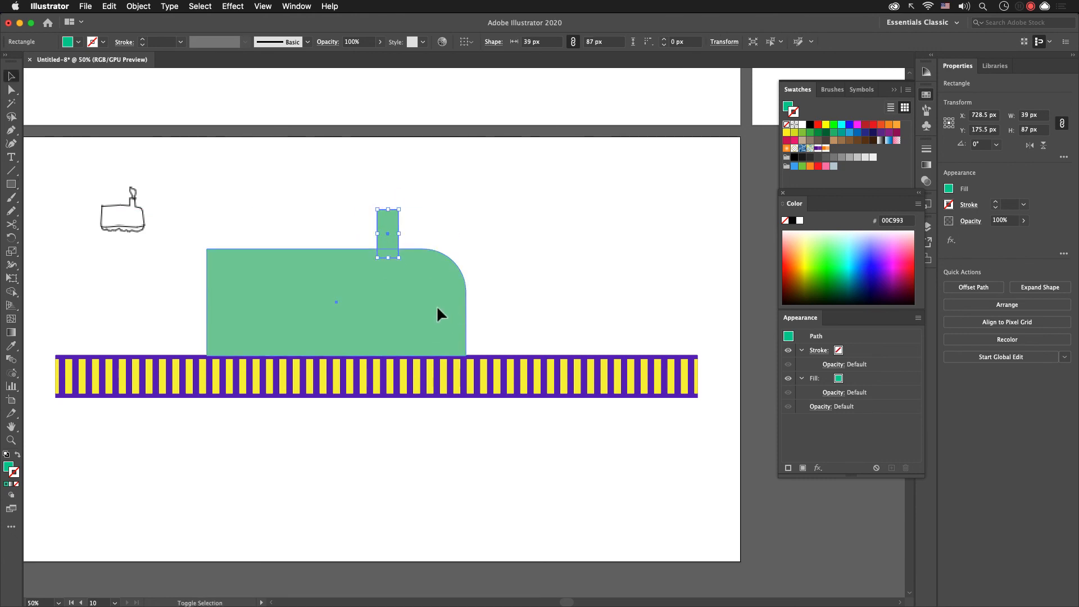
Step: Group the chimney with the train body and merge them into one shape with Shape Builder
shift+click(437, 305)
key(ctrl+g)
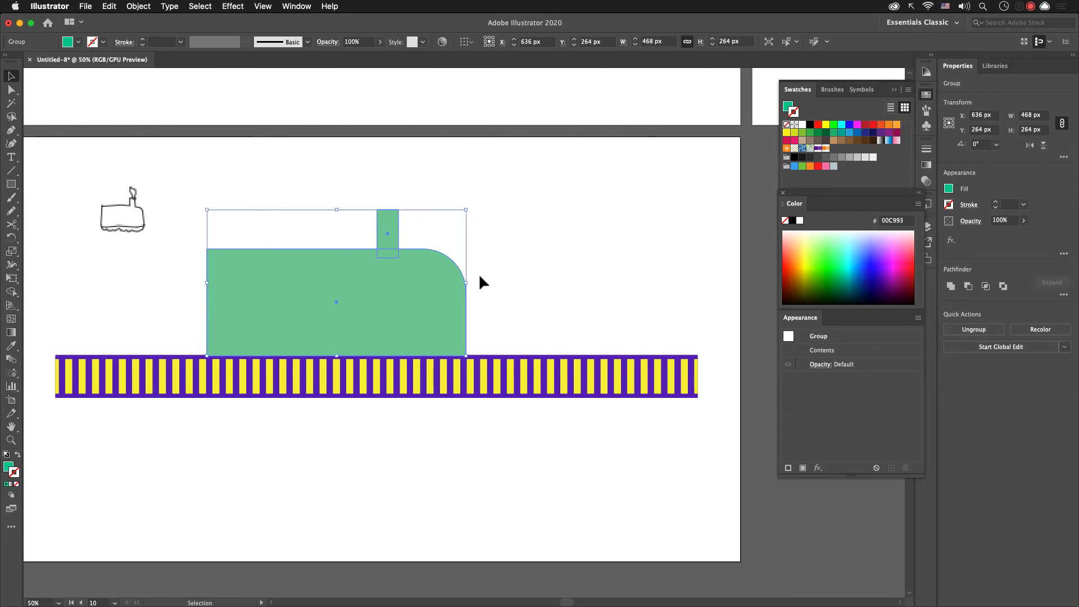
key(shift+m)
drag(392, 285, 386, 234)
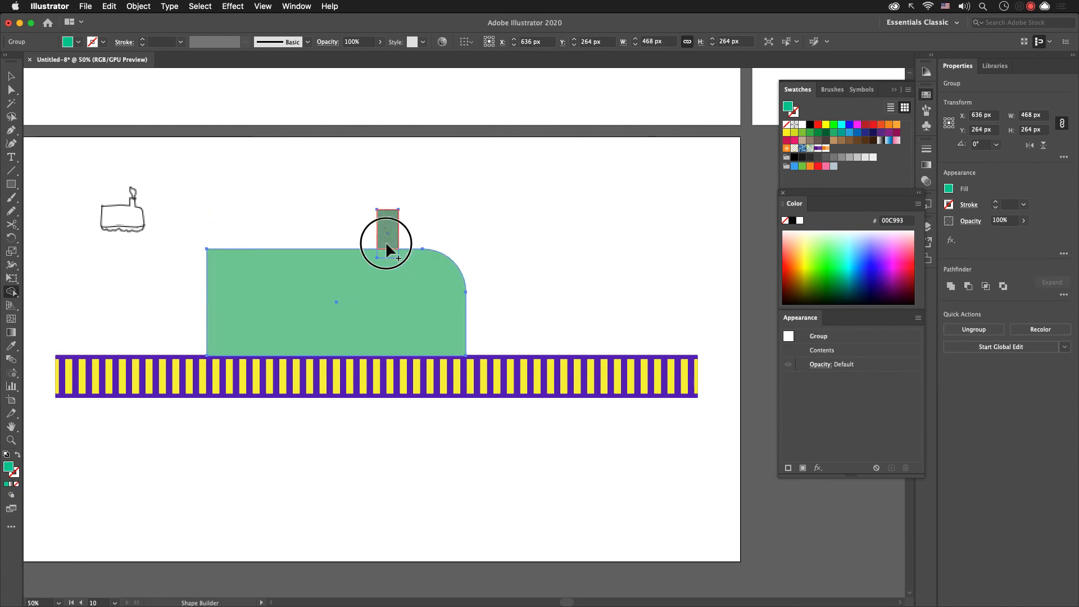
key(v)
click(508, 252)
click(419, 275)
click(403, 167)
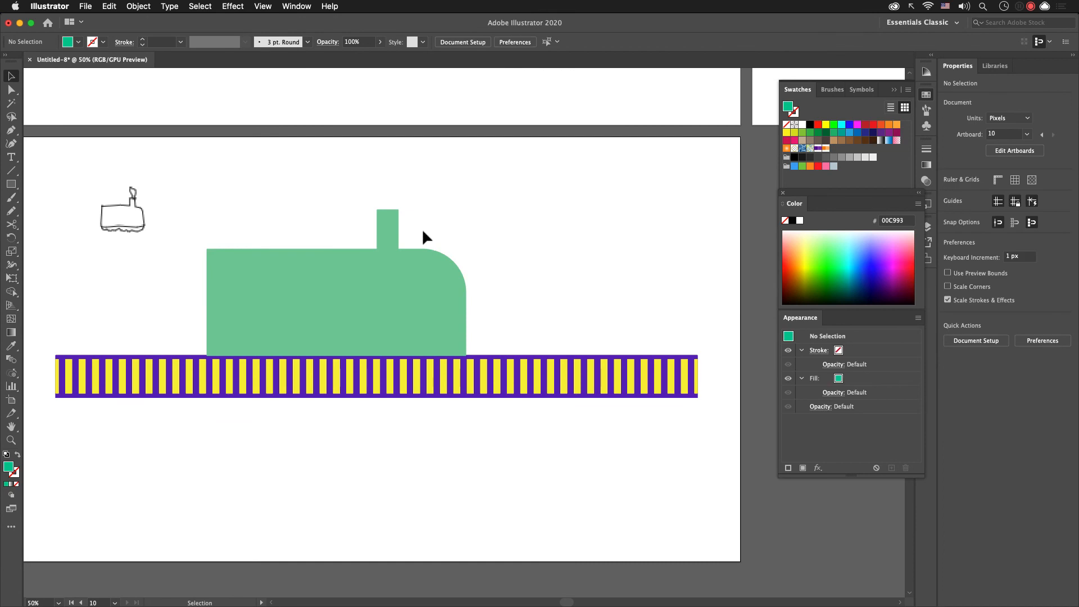
Step: Sketch a curved smoke path about 51 × 57 px above the chimney with the Pencil and give it a 19 pt green stroke
key(n)
drag(359, 175, 386, 206)
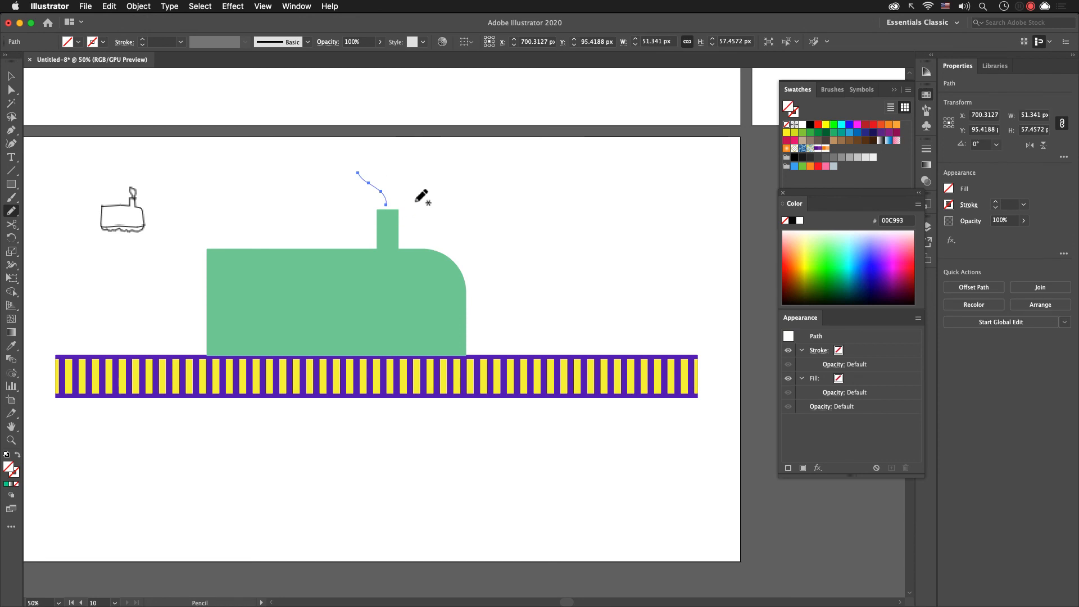
click(871, 350)
click(861, 347)
click(861, 348)
Step: Taper both ends of the smoke stroke and widen its middle to about 32 pt with the Width tool
key(shift+w)
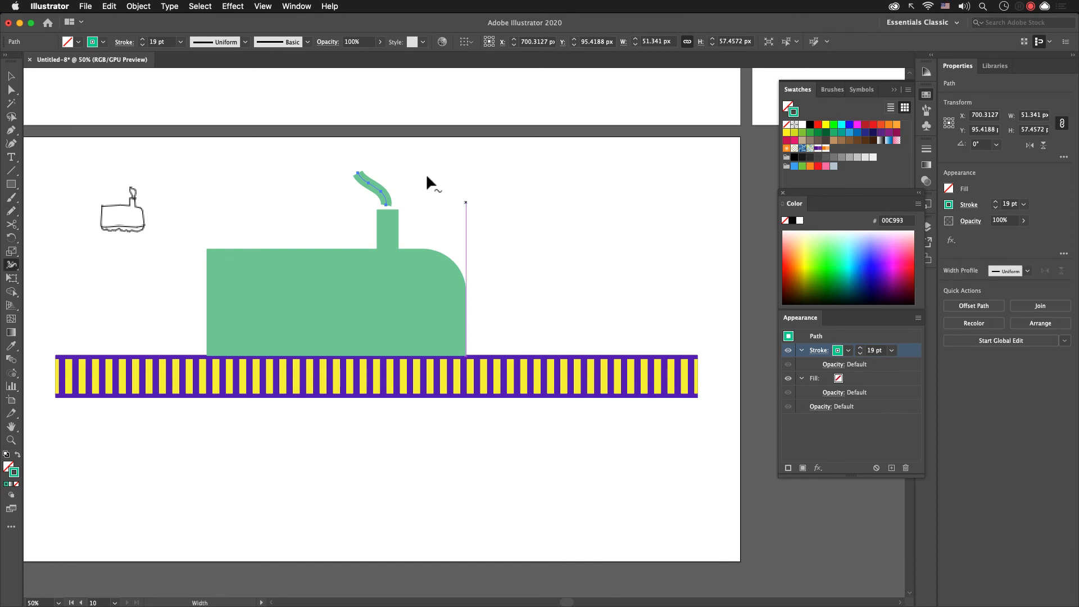
drag(358, 170, 360, 175)
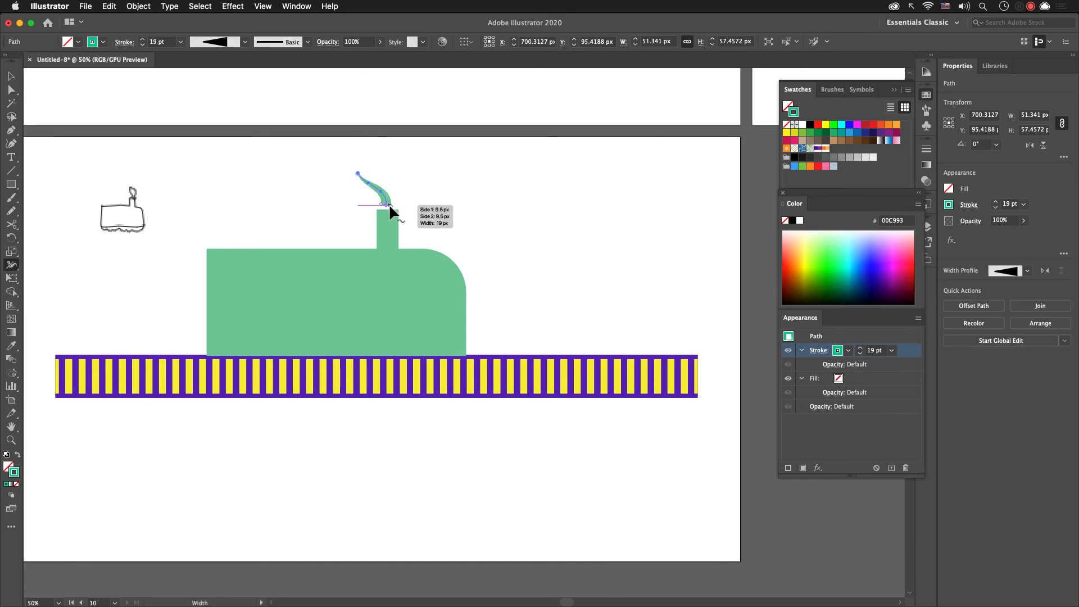
drag(384, 192, 388, 205)
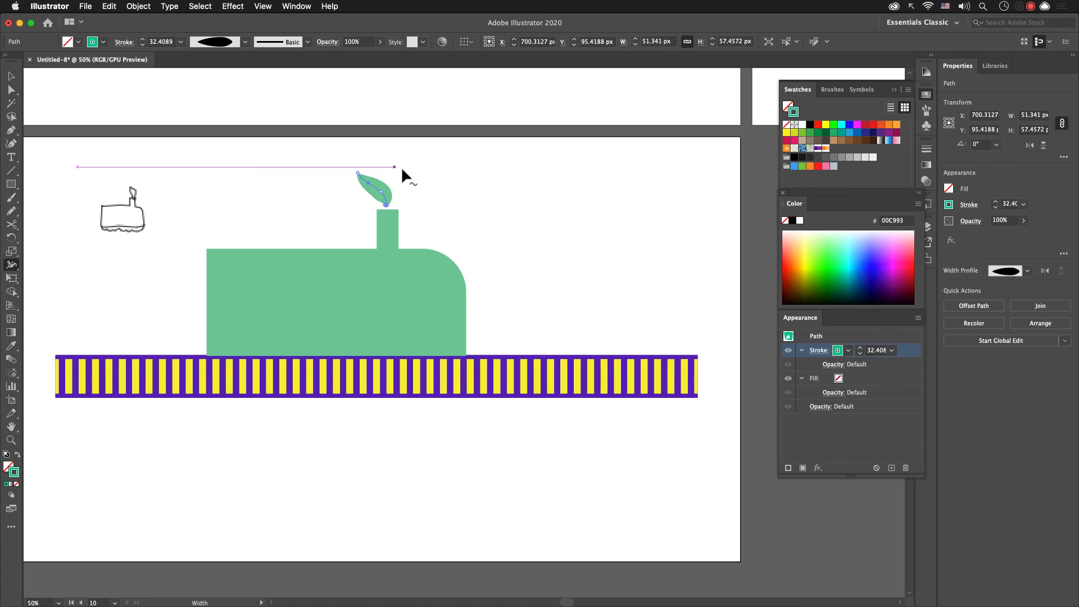
key(v)
click(528, 191)
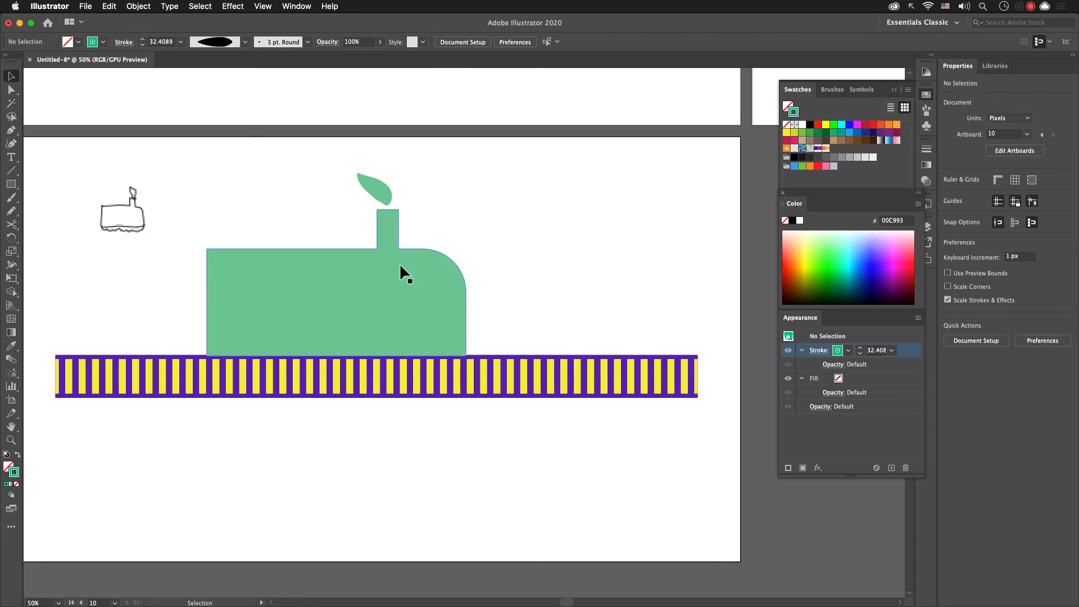
Step: Slightly round all the corners of the merged train body and chimney
click(406, 275)
key(a)
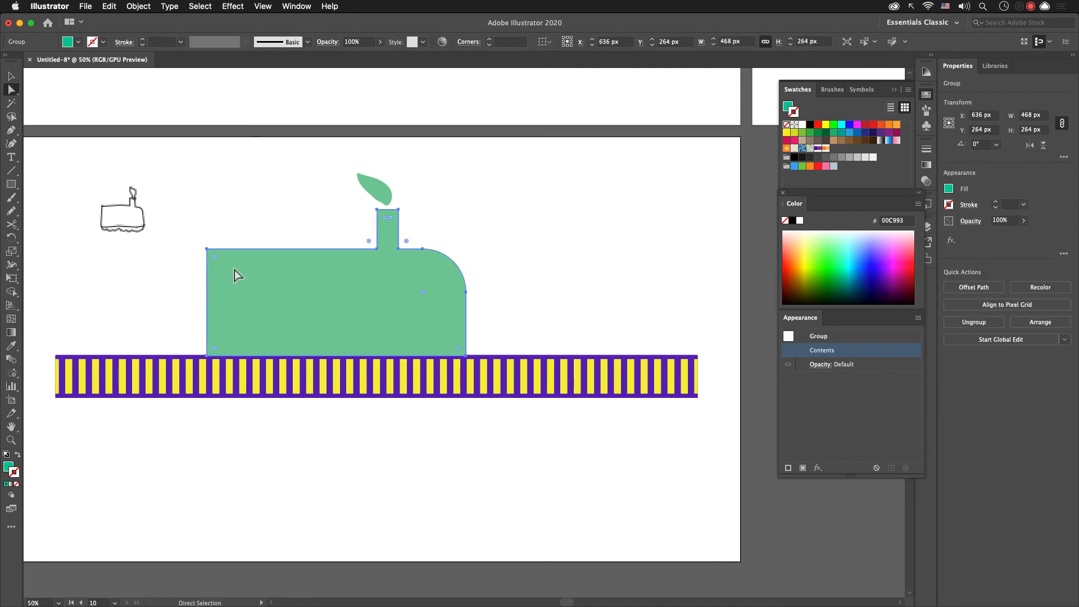
drag(215, 257, 218, 265)
click(270, 203)
key(v)
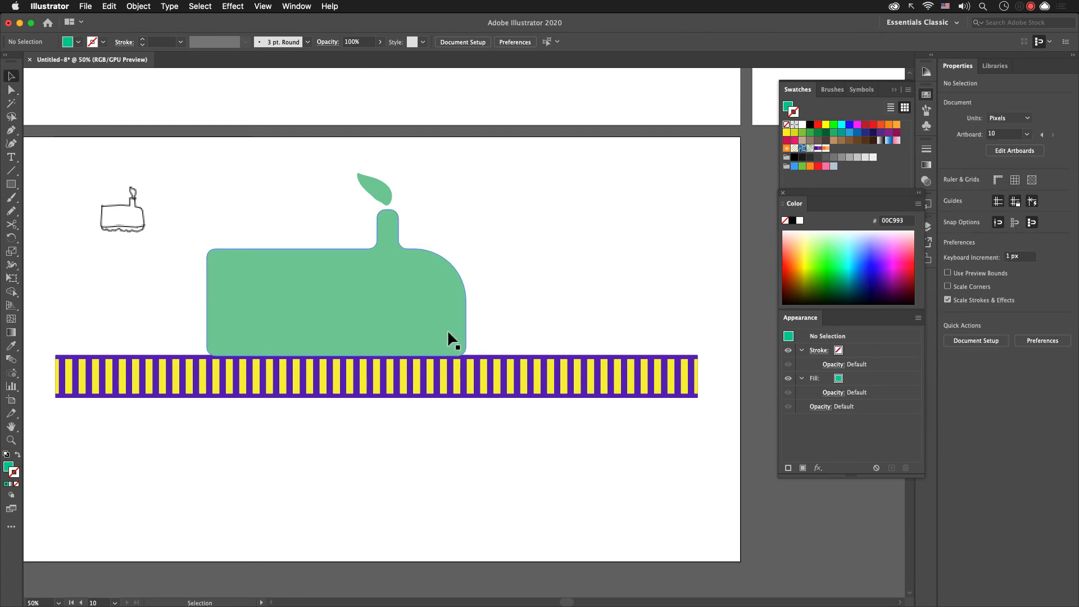
key(m)
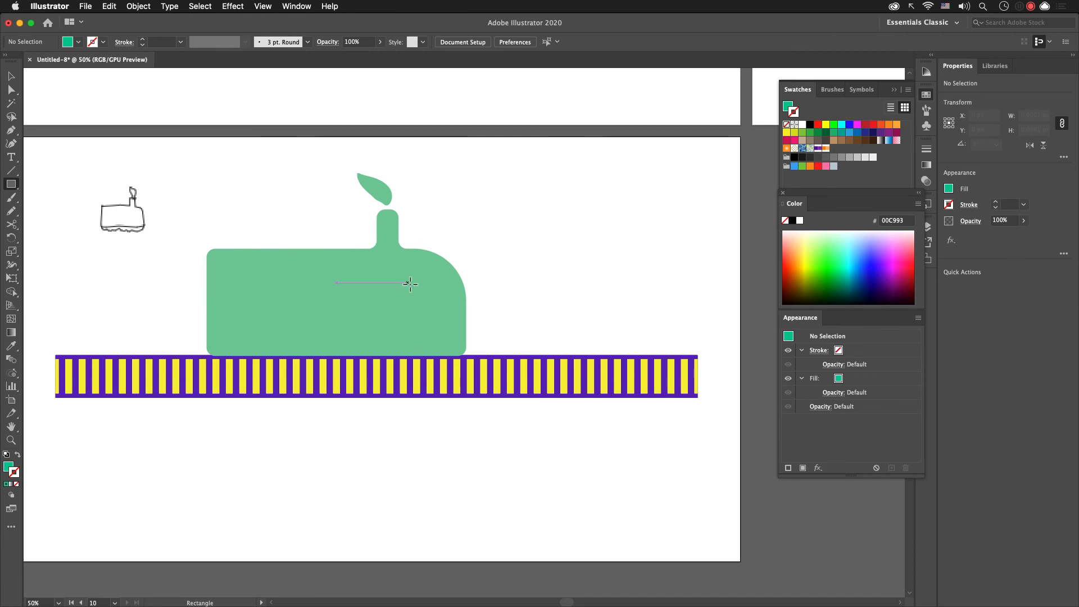
drag(414, 284, 427, 298)
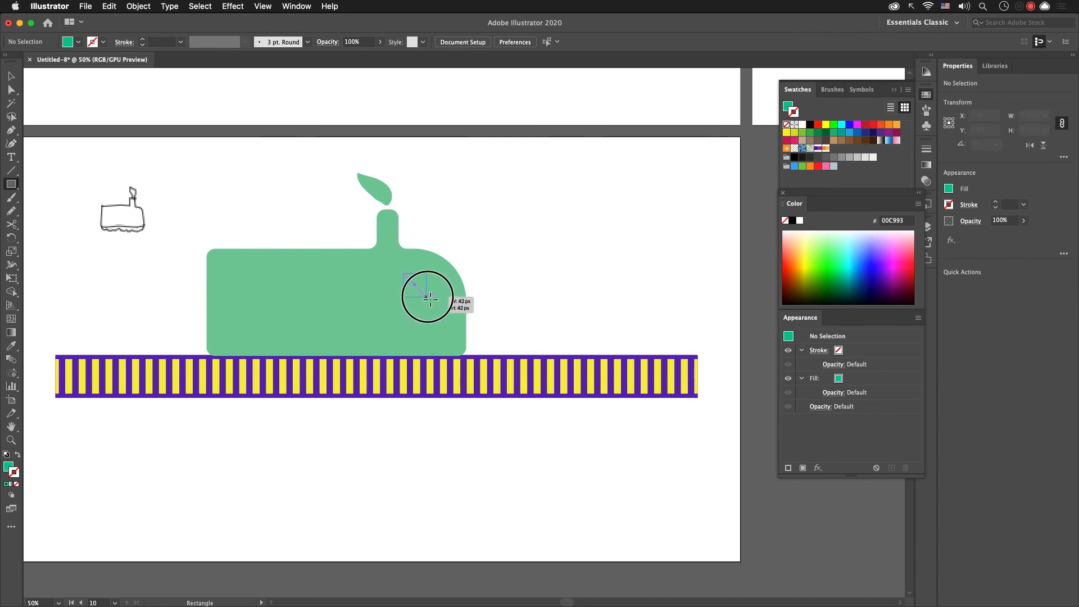
key(Delete)
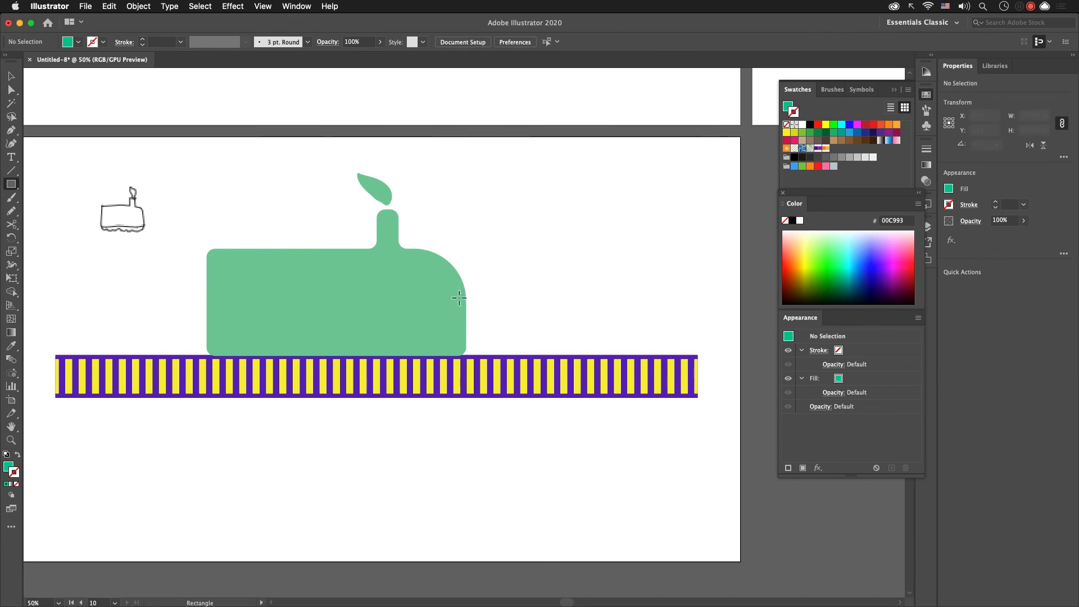
Step: Draw a circle about 28 px across near the front of the train and fill it white with no stroke
drag(416, 288, 421, 296)
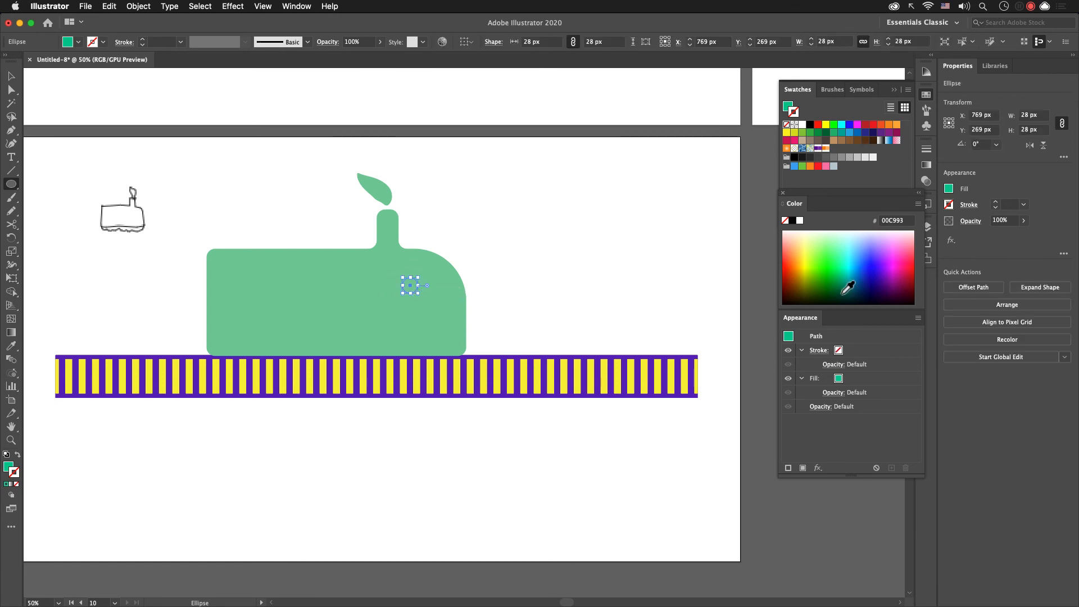
click(800, 222)
key(shift+x)
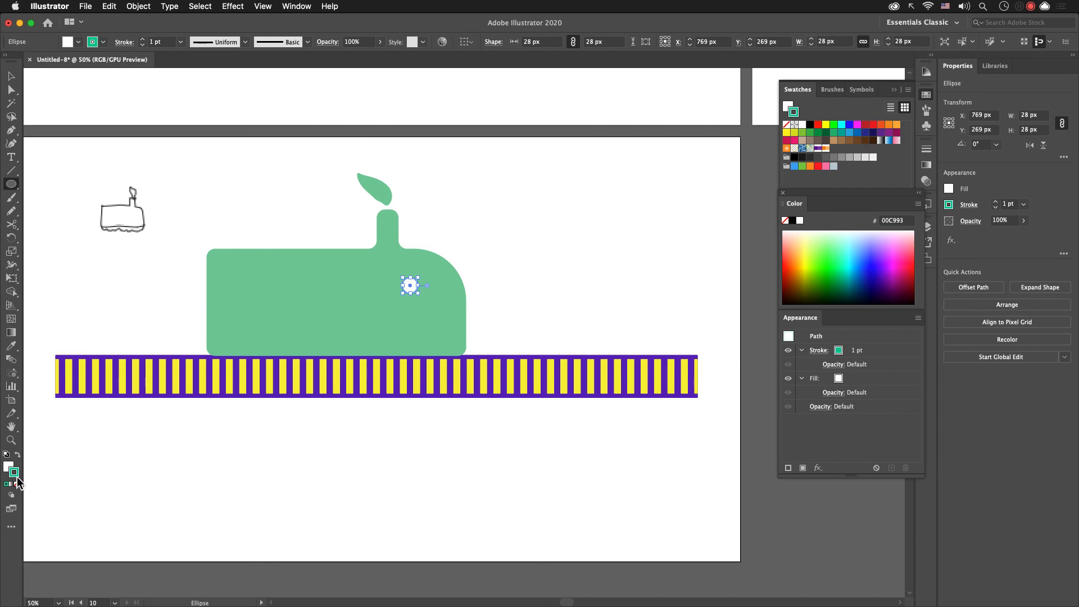
key(x)
click(17, 484)
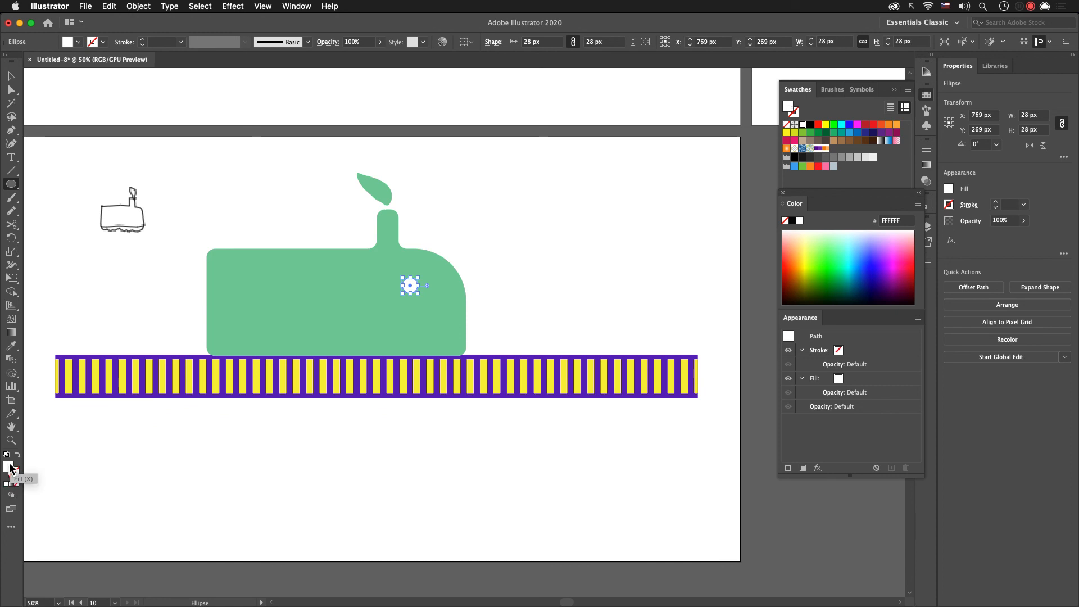
key(v)
click(573, 244)
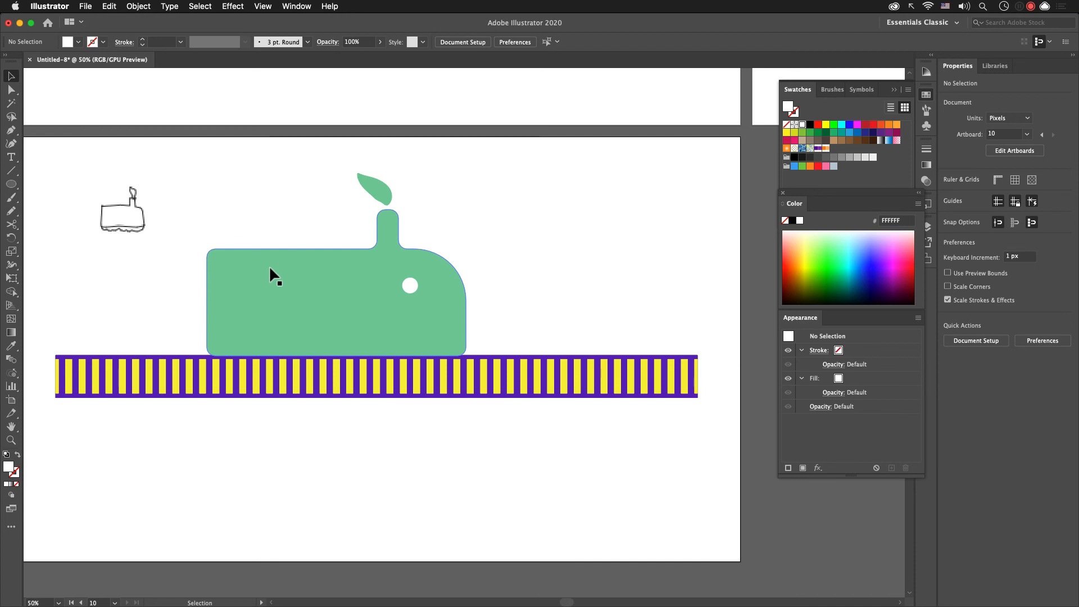
Step: Draw a rectangle about 169 × 235 px overlapping the rear of the train and round its corners to about 40 px
key(m)
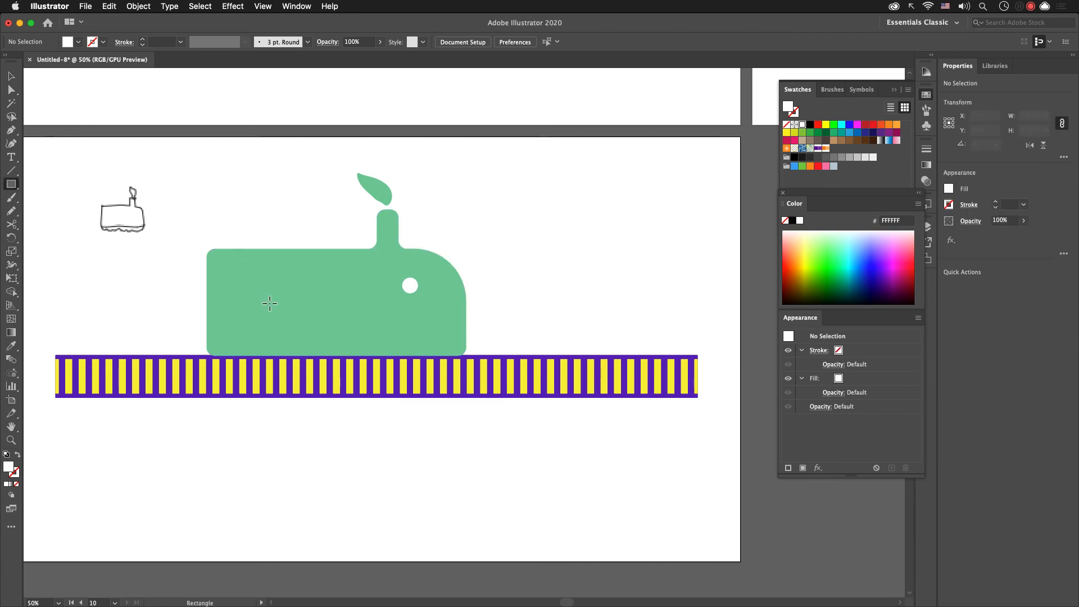
drag(259, 303, 165, 174)
drag(250, 181, 228, 186)
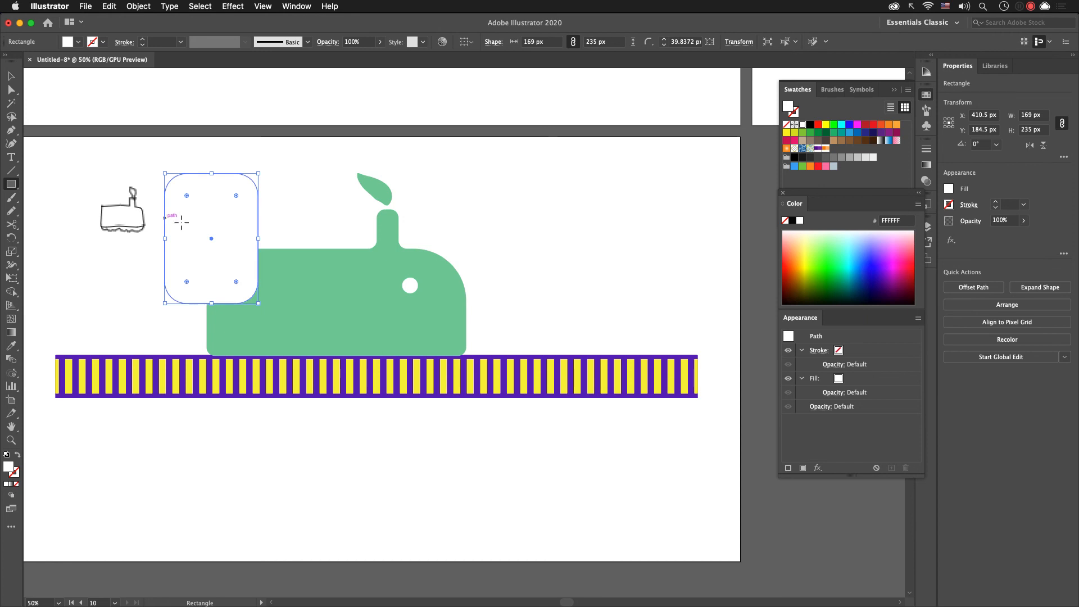
Step: Delete the rounded rectangle's rear anchor points to leave only its front curved side, and move the reference doodle towards the artboard corner
key(q)
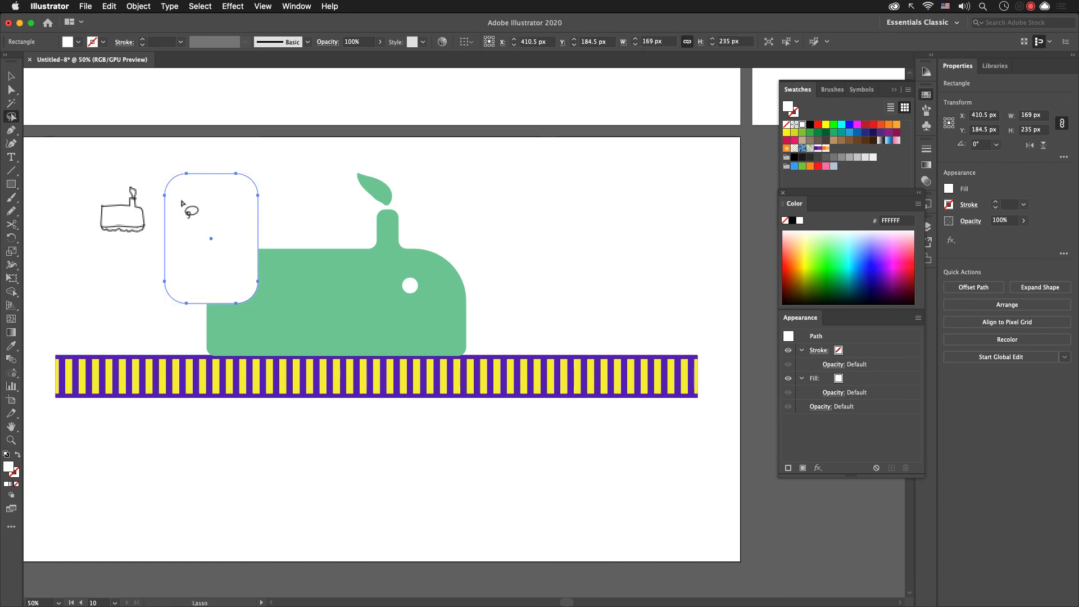
key(a)
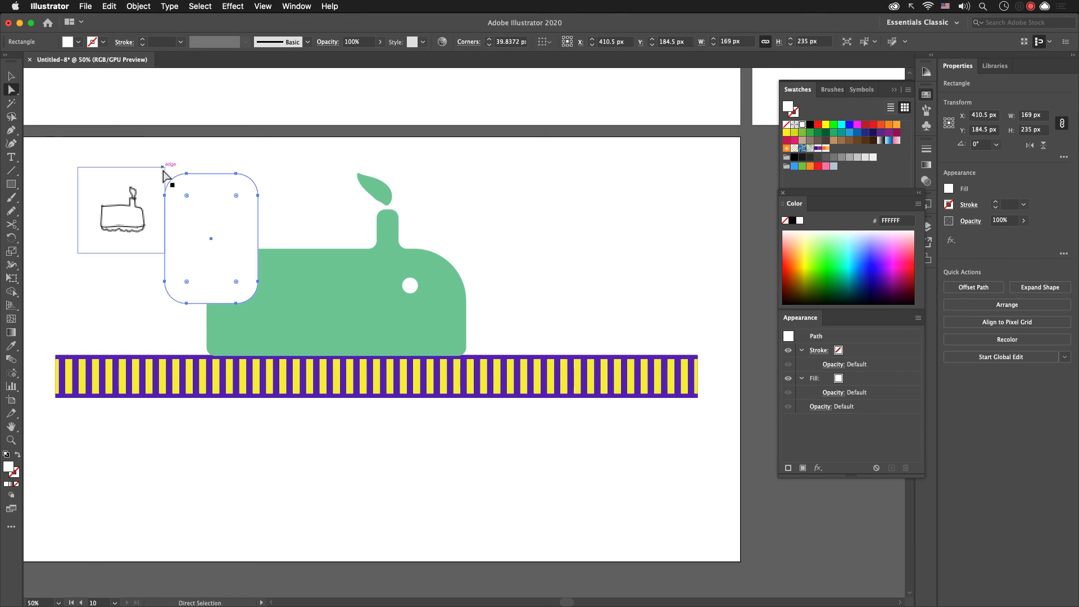
drag(180, 163, 195, 339)
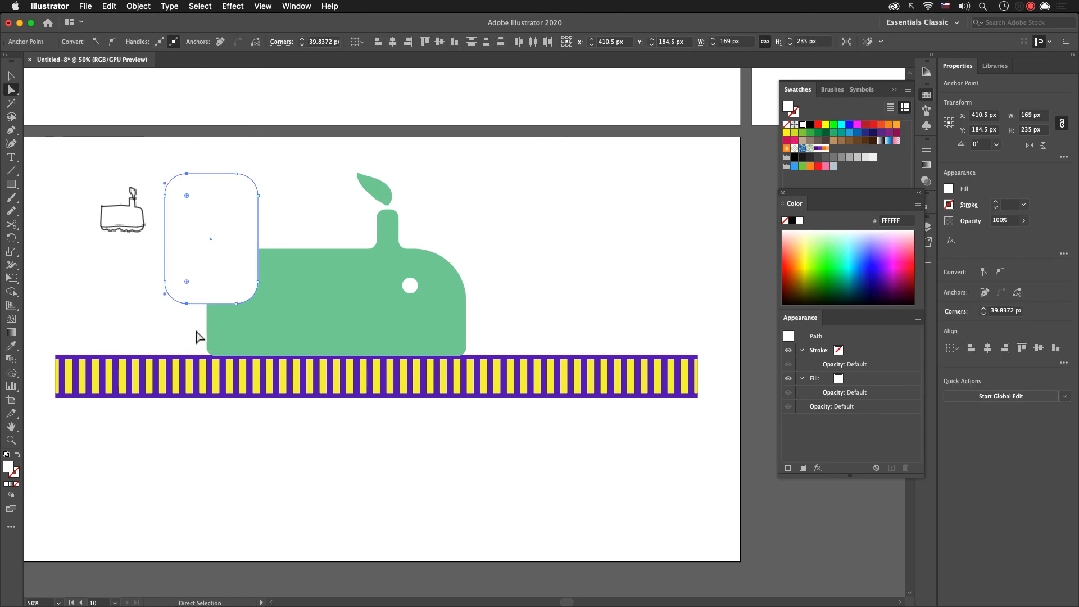
key(Delete)
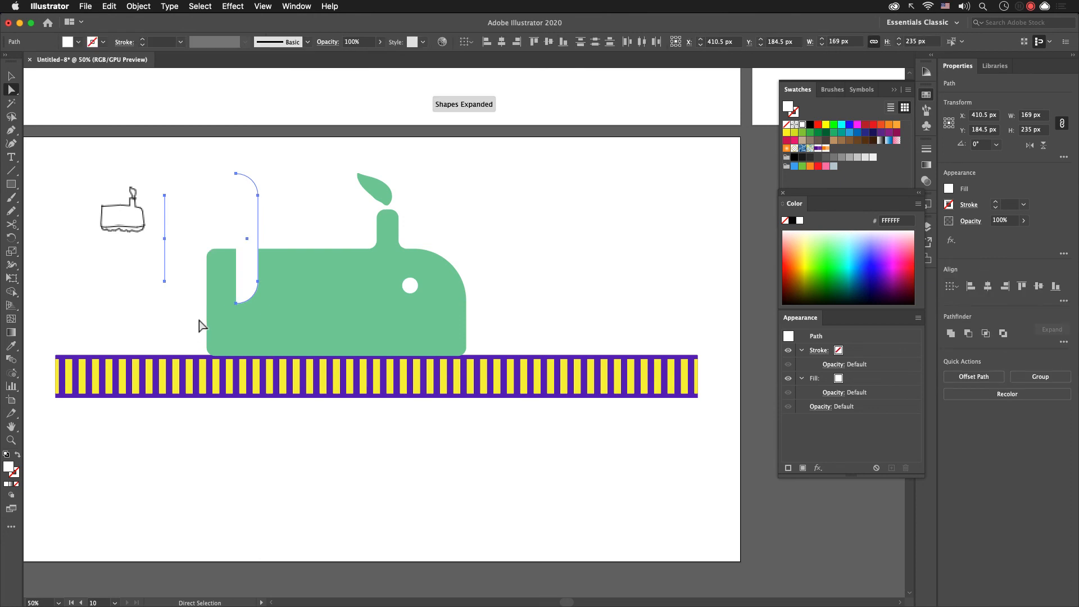
drag(186, 296, 165, 189)
key(Delete)
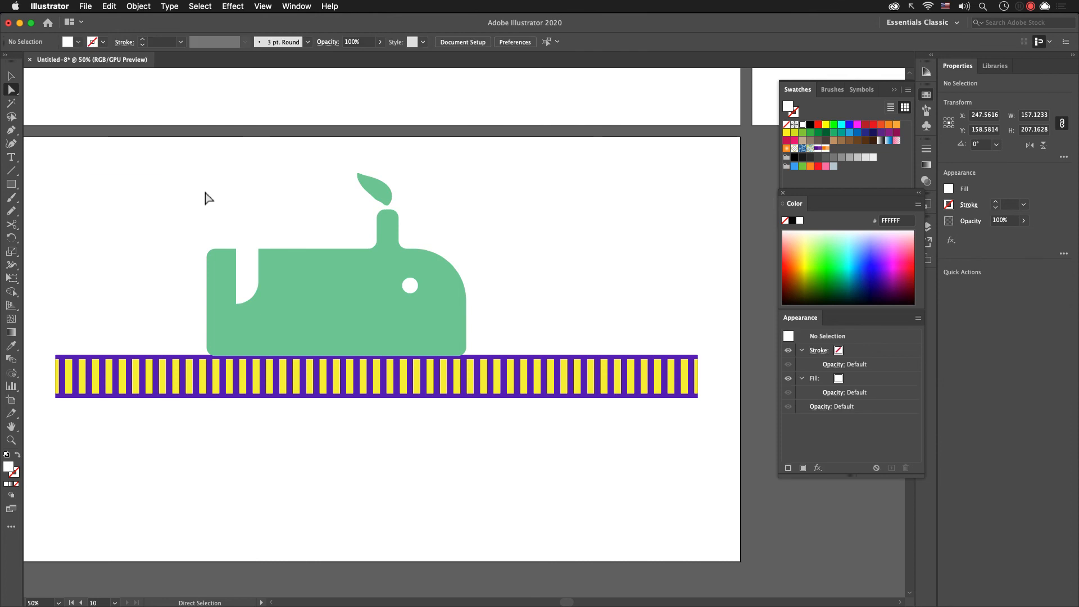
key(super+z)
click(184, 200)
mouse_move(121, 231)
mouse_down()
mouse_move(79, 201)
mouse_move(178, 273)
mouse_move(189, 314)
mouse_up()
key(Delete)
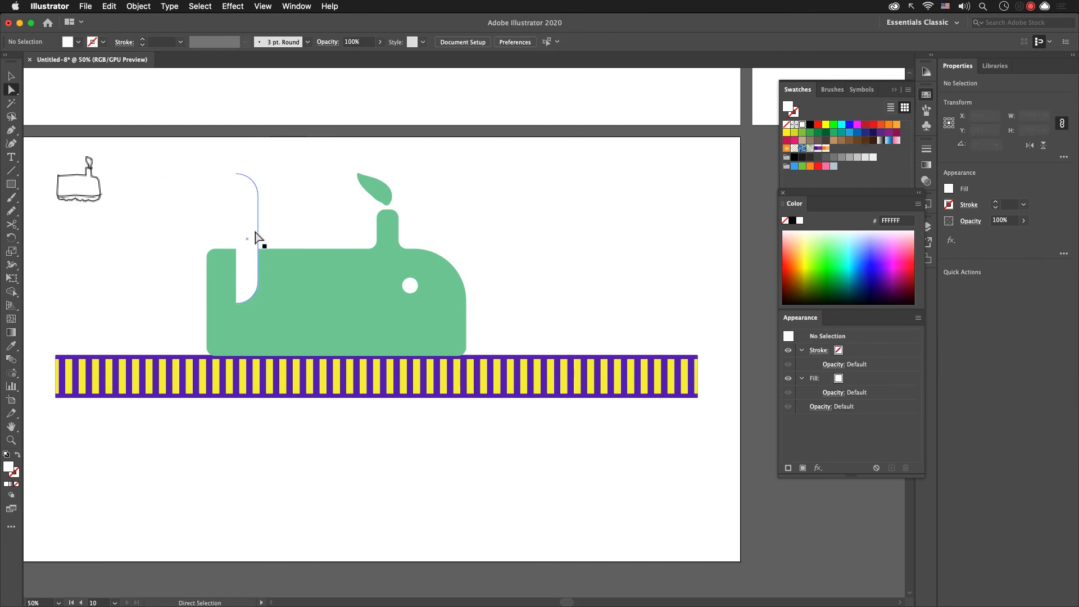
Step: Give the remaining curved path no fill and a 19 pt stroke in the train body's sampled green
click(257, 237)
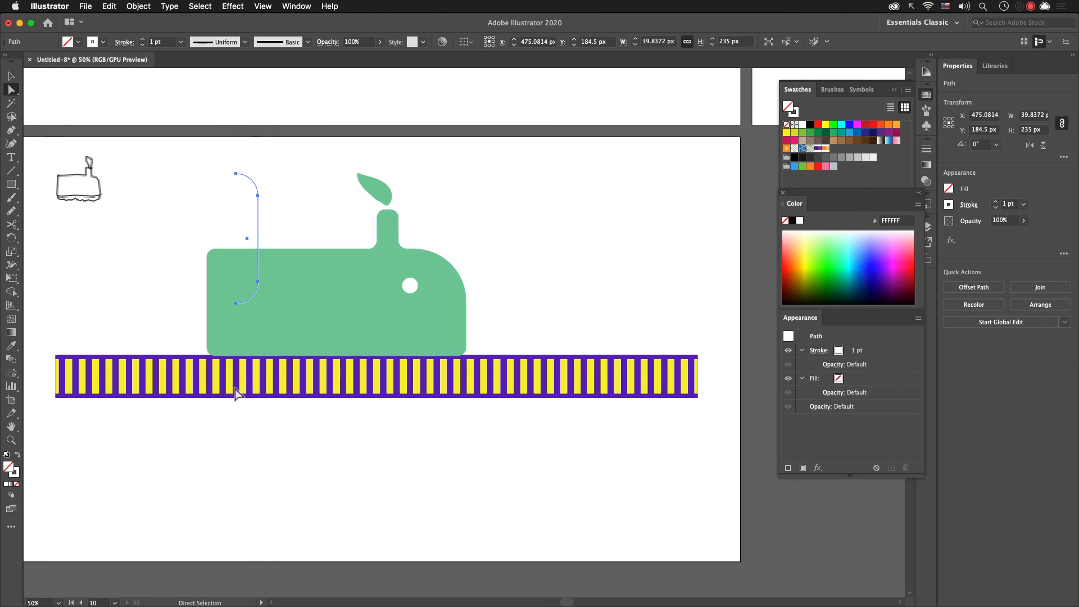
key(i)
alt+click(341, 308)
key(super+z)
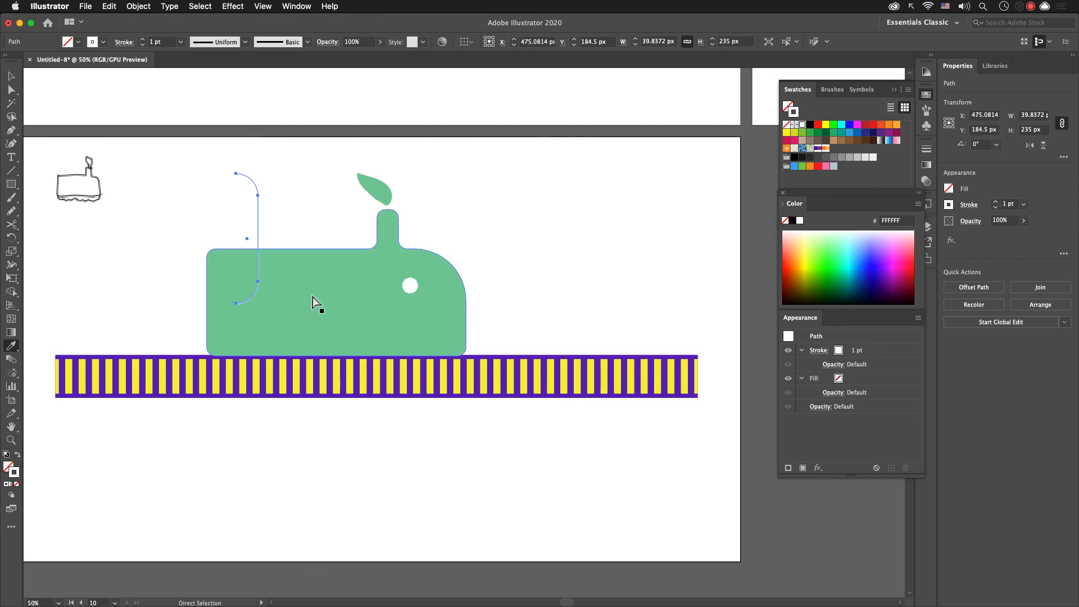
shift+click(312, 295)
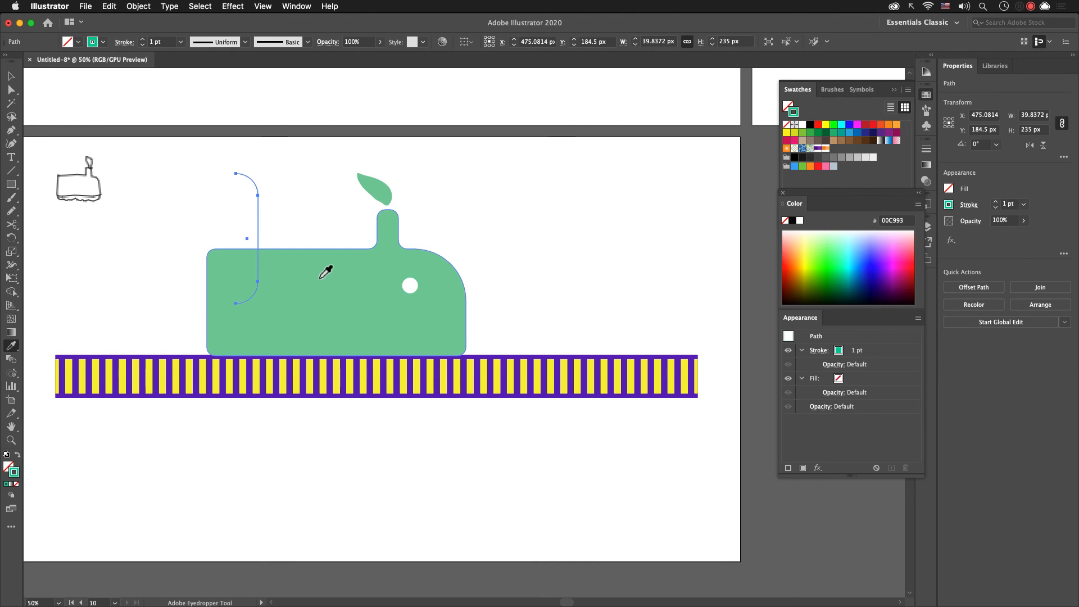
click(867, 349)
click(865, 347)
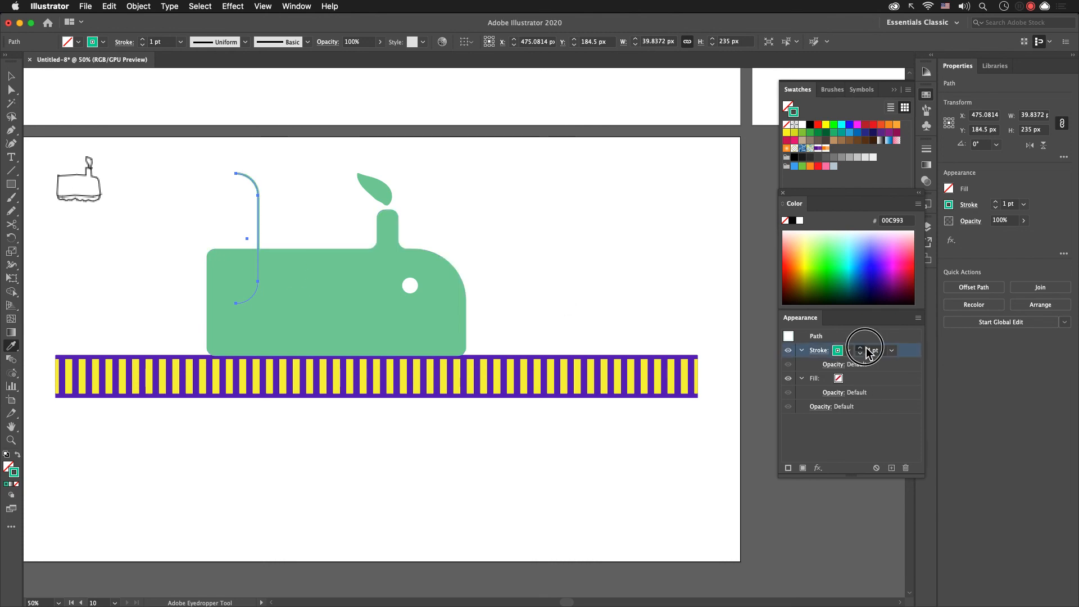
click(866, 348)
Step: Move the curved green pipe so that it rises from the rear of the train body
key(v)
click(307, 183)
mouse_move(264, 195)
mouse_down()
mouse_move(243, 185)
mouse_move(241, 201)
mouse_up()
Step: Reflect a copy of the pipe across the vertical axis and position it higher to form a two-branched pipe
key(o)
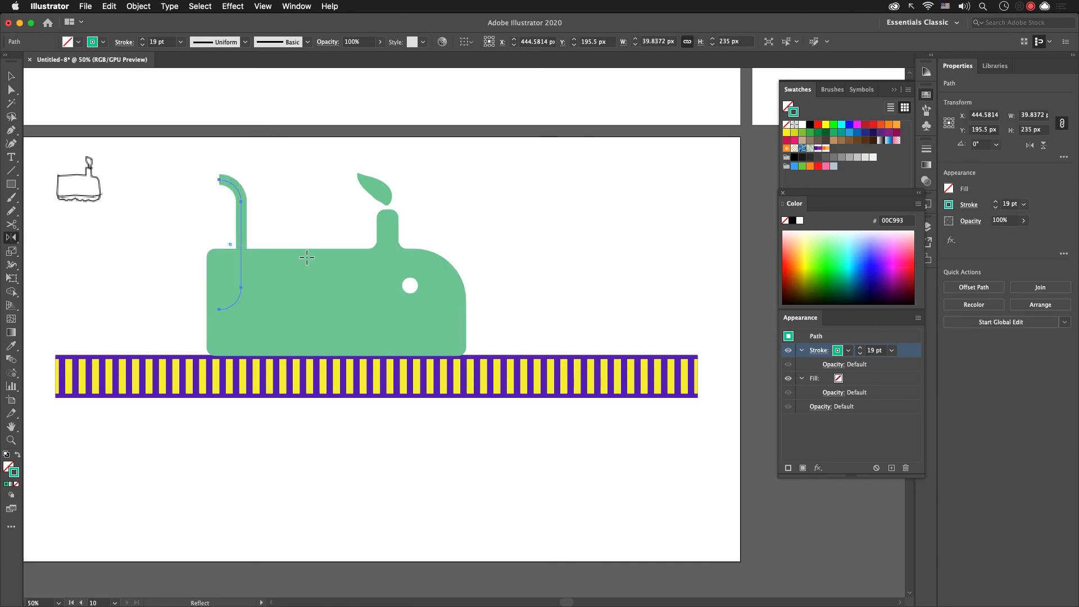
key(Return)
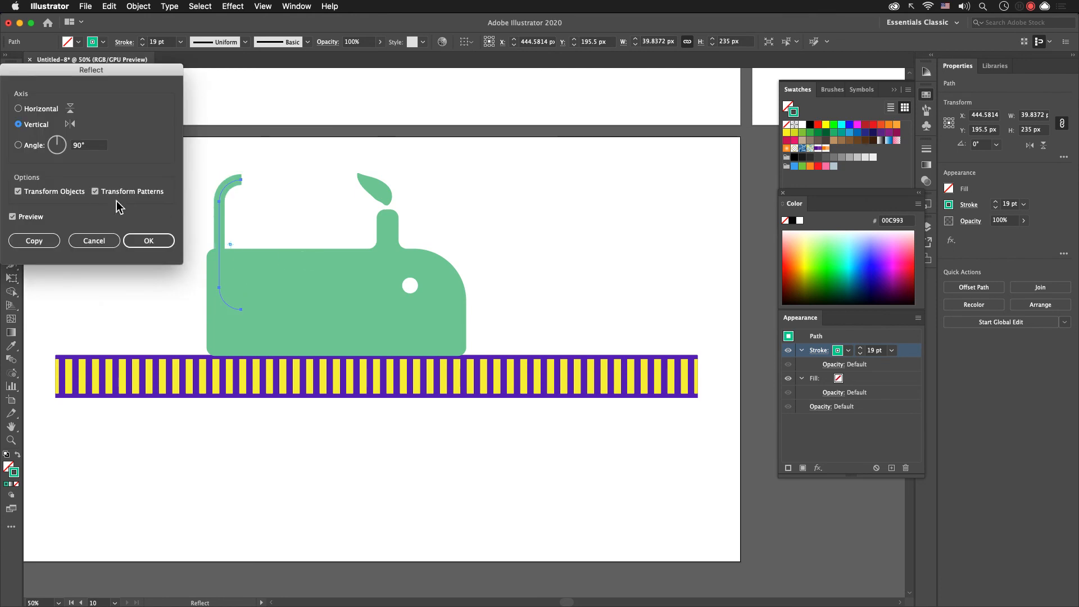
click(41, 243)
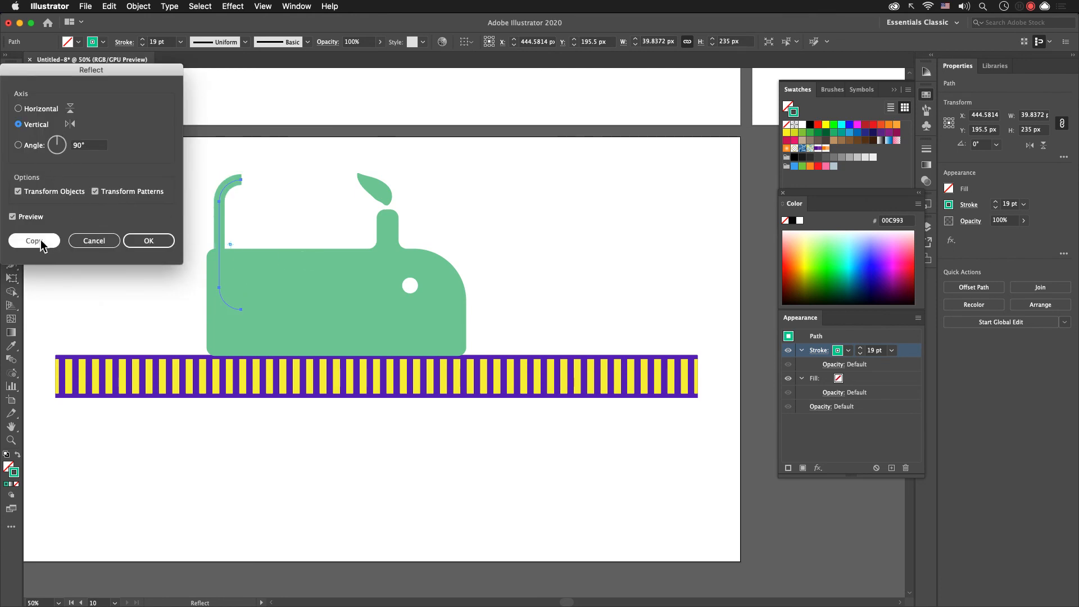
key(v)
click(268, 173)
drag(223, 204, 241, 175)
Step: Draw a window circle about 68 px across on the train body with a yellow FFCA1E stroke and an orange-red FF4F1A fill
scroll(318, 258, down, 1)
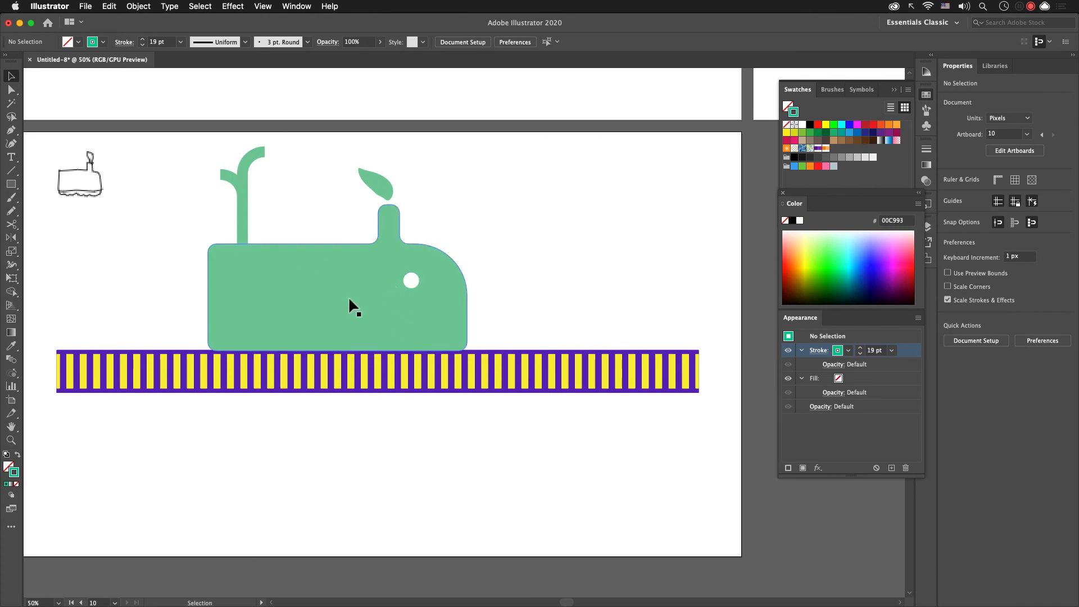
key(l)
mouse_move(352, 302)
mouse_down()
mouse_move(362, 288)
mouse_move(371, 302)
mouse_up()
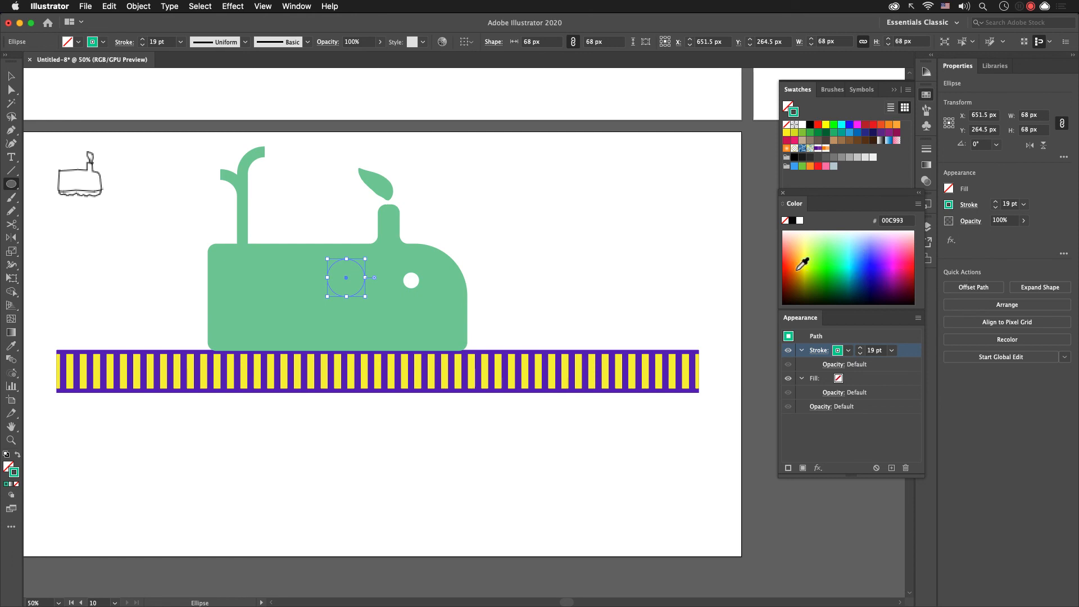
click(800, 269)
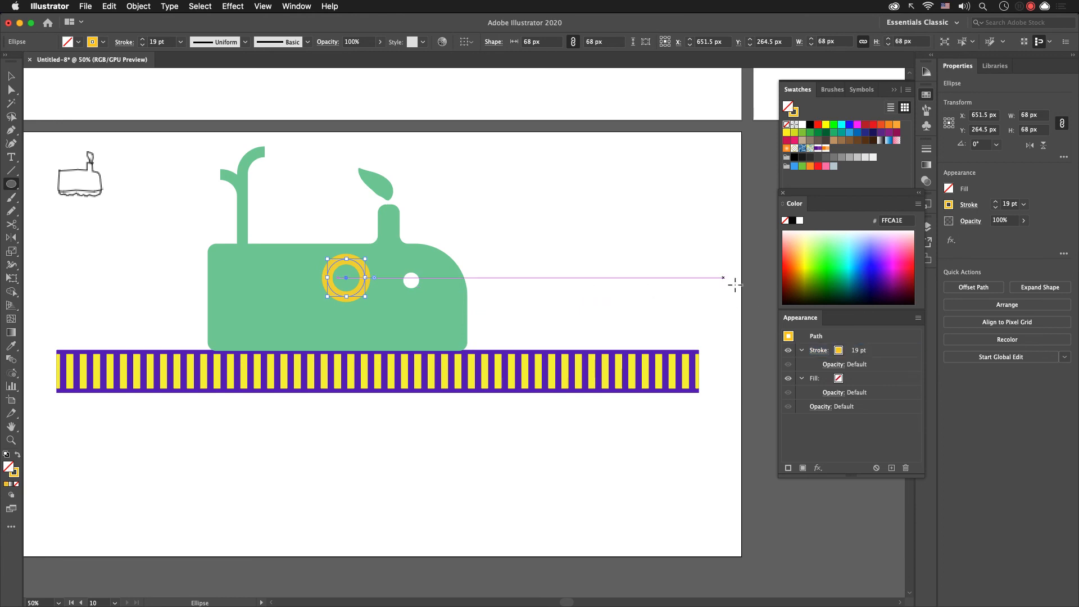
click(791, 267)
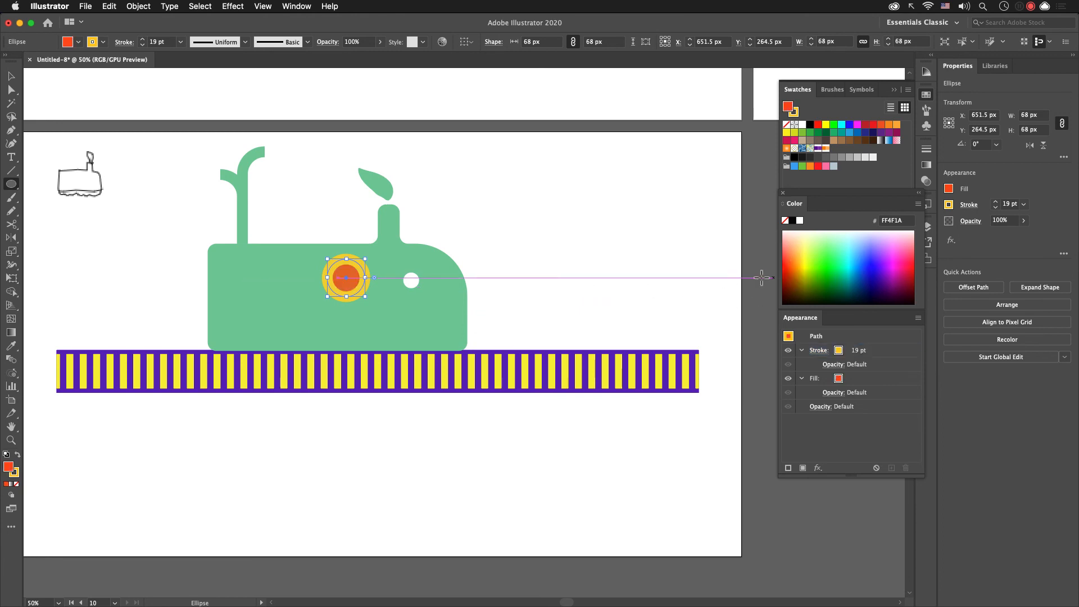
Step: Reduce the window circle's stroke to 12 pt
key(v)
key(x)
click(860, 353)
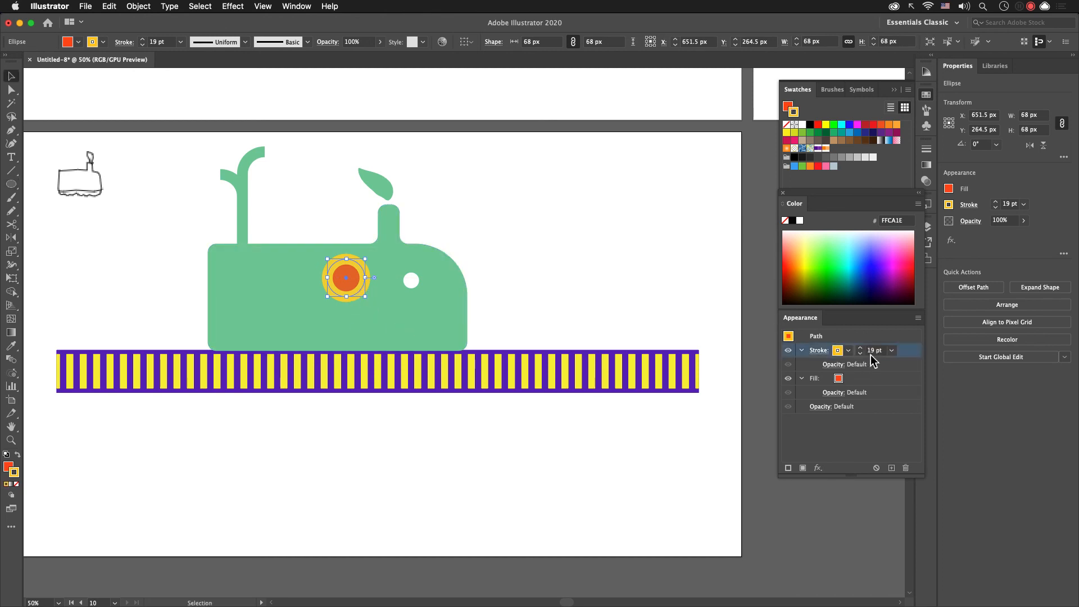
click(861, 353)
click(861, 353)
click(861, 353)
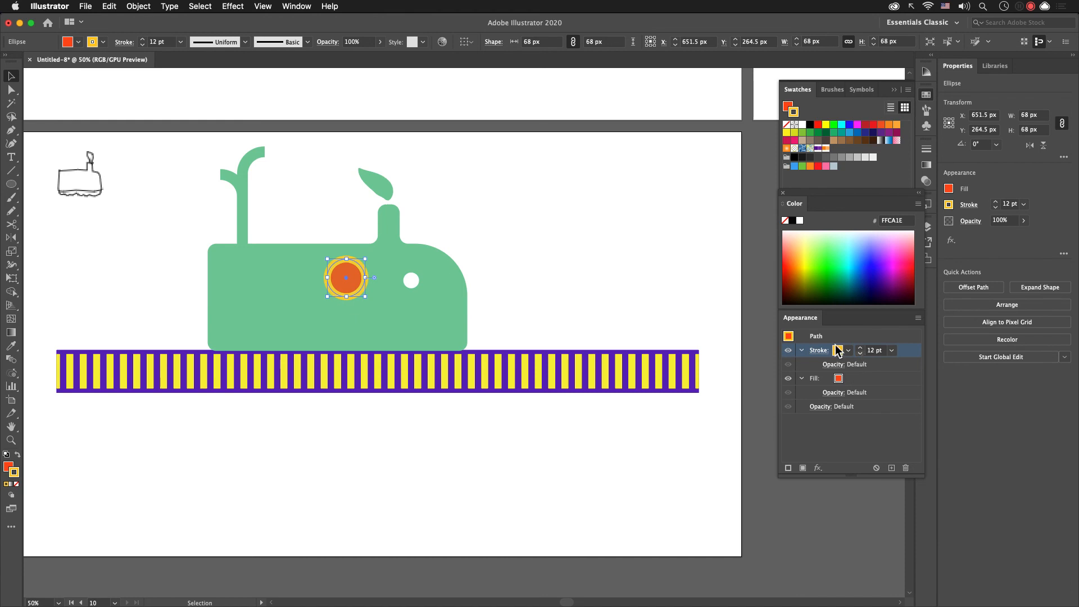
click(488, 234)
Step: Reposition the round window nearer the front and duplicate it twice towards the rear to make a row of three
drag(353, 279, 303, 291)
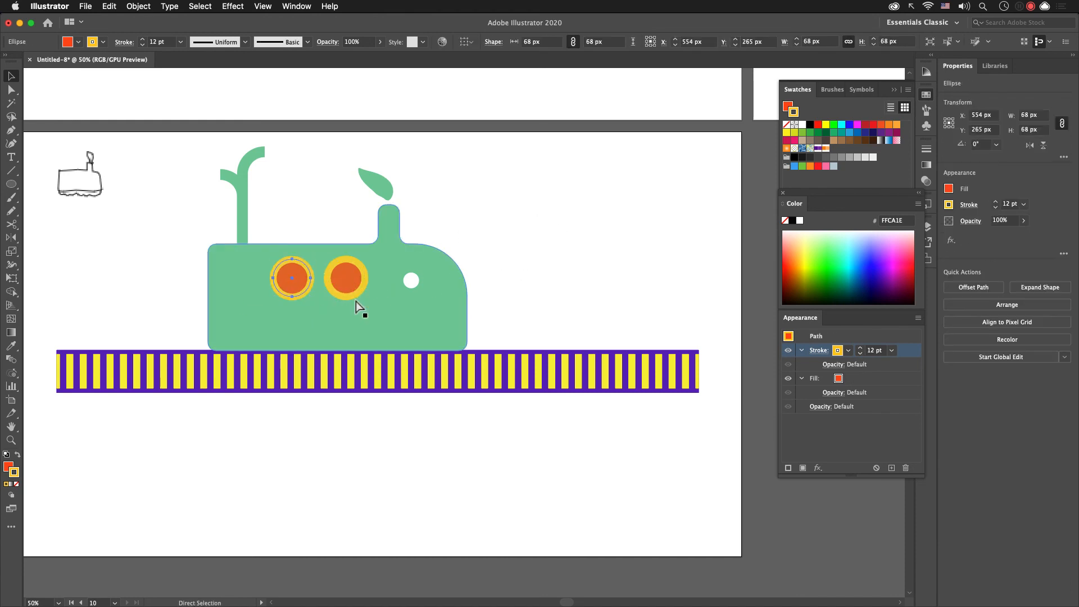
key(super+z)
drag(339, 285, 200, 279)
Step: Stretch the train body backwards by moving its rear anchor points until it is about 682 px wide
click(219, 309)
key(super+z)
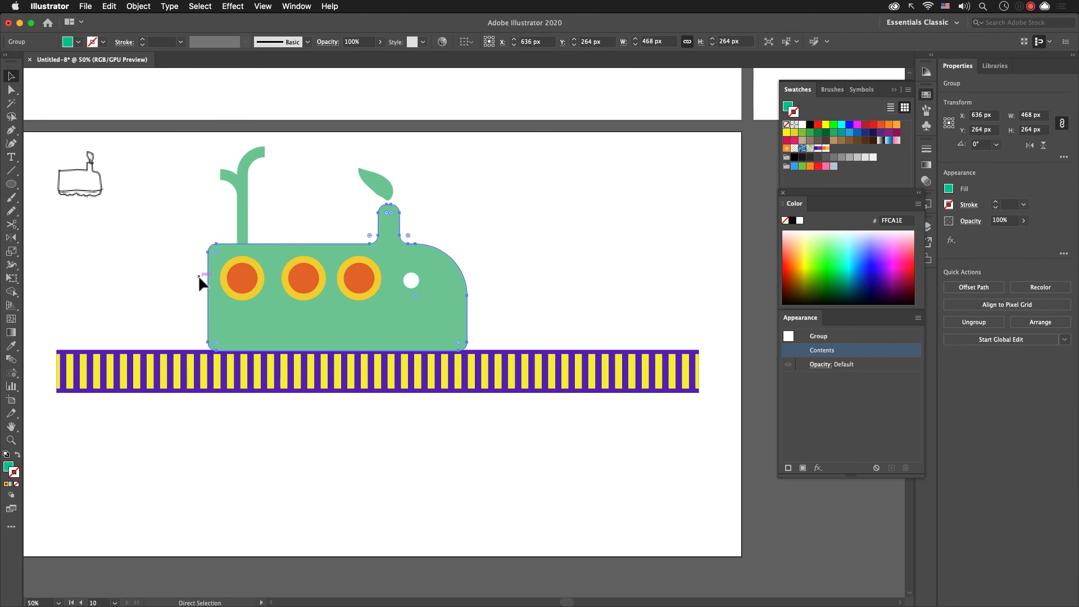
key(a)
drag(177, 219, 99, 355)
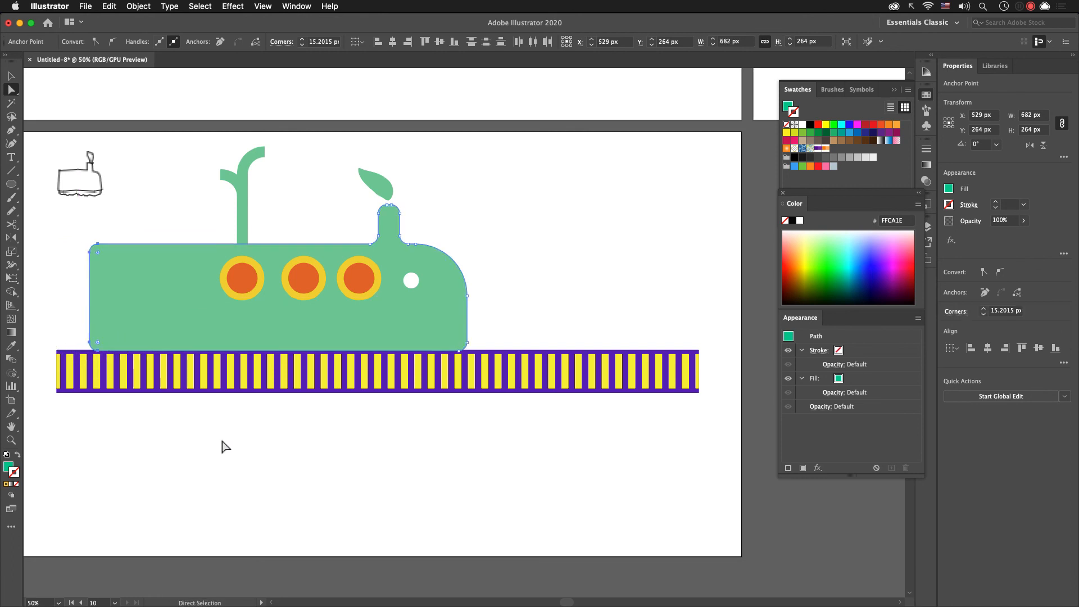
click(225, 439)
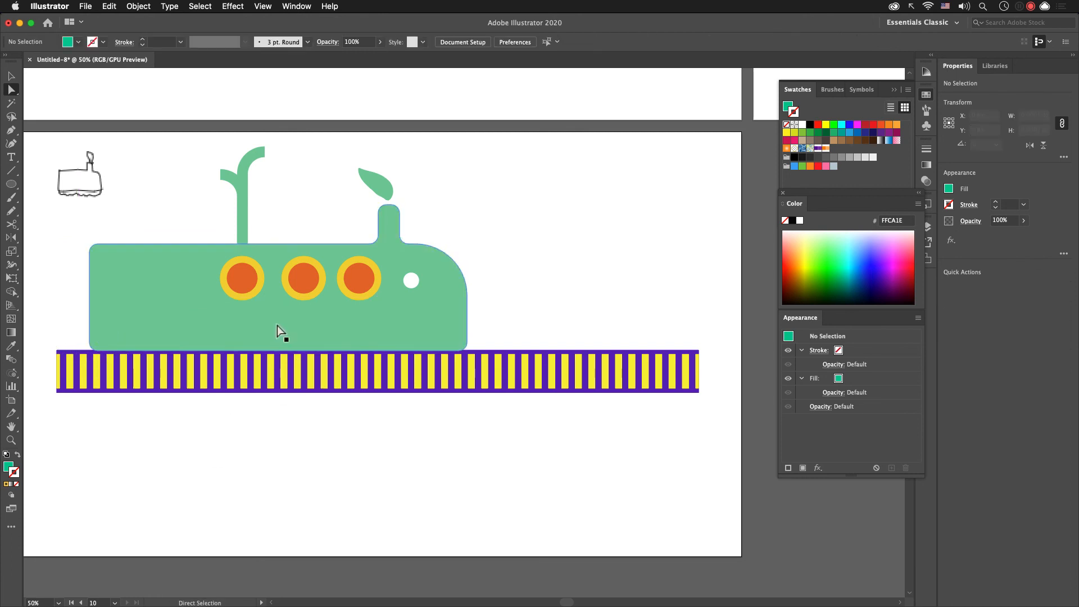
Step: Delete the two rear windows, keeping only the one nearest the front of the train
click(242, 284)
key(v)
click(315, 438)
click(252, 282)
key(Delete)
click(297, 284)
key(Delete)
Step: Copy the remaining window to the train's rear and blend the two into an evenly spaced row of five windows
click(351, 284)
drag(371, 289, 150, 284)
shift+click(368, 287)
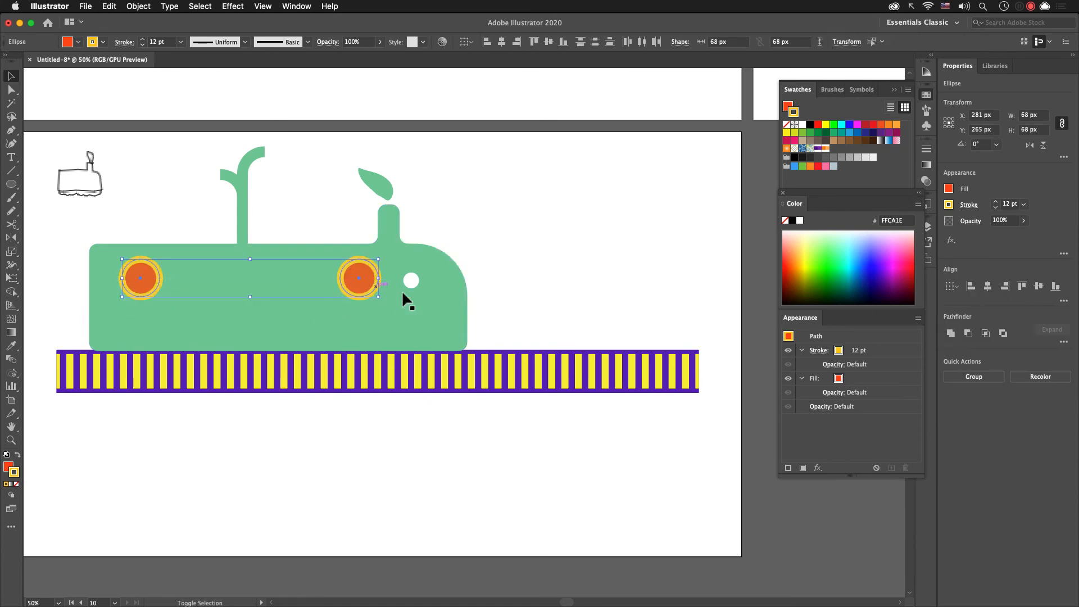
key(super+alt+b)
click(404, 400)
click(431, 348)
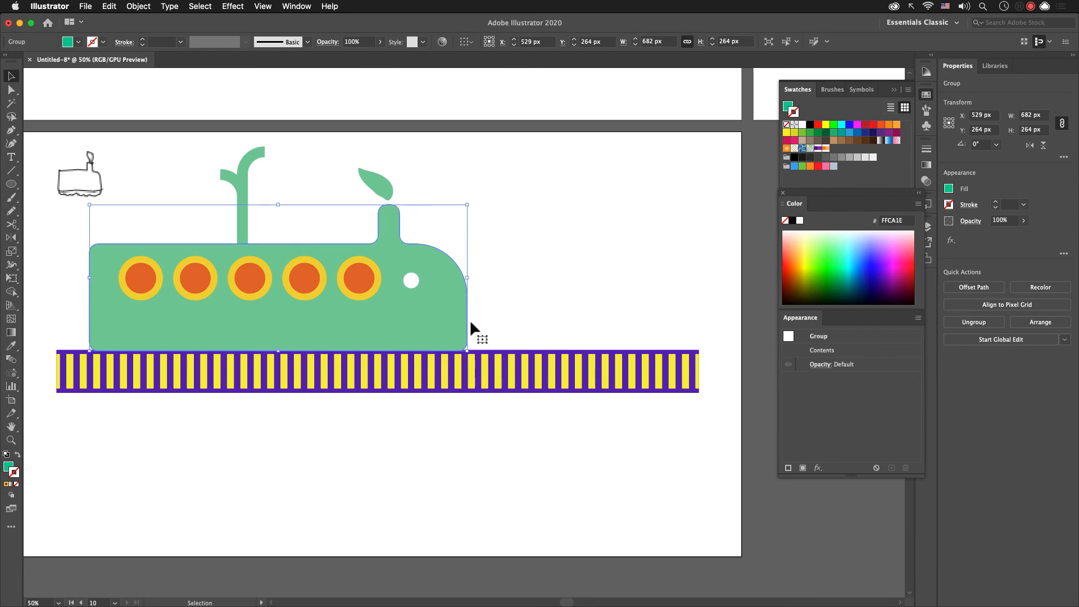
click(600, 219)
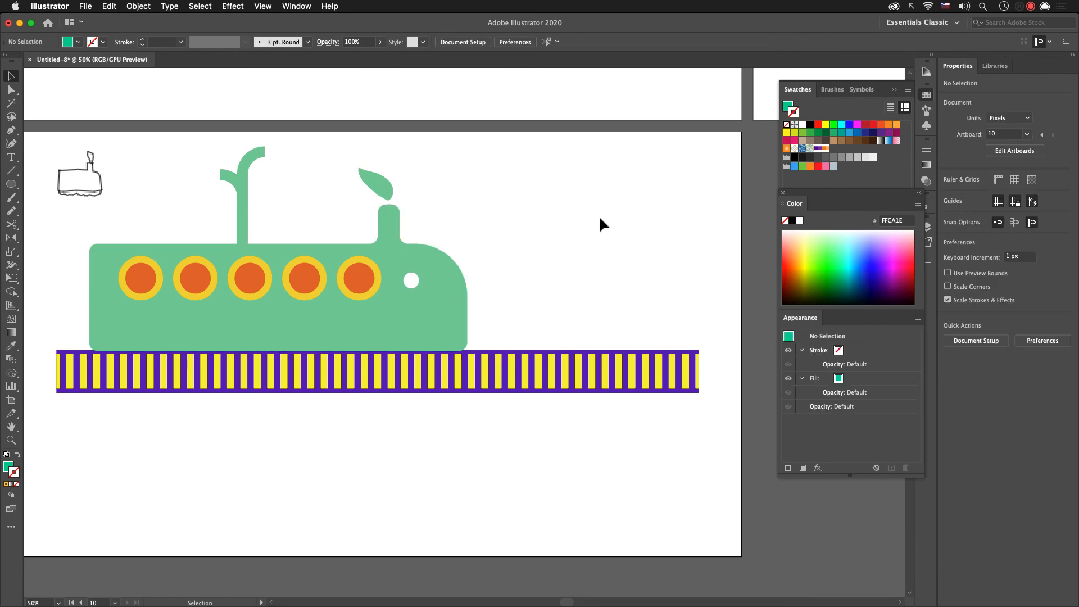
Step: Draw a 17 × 17 px square in the empty space ahead of the train, with a medium blue fill and no stroke
key(n)
key(m)
drag(567, 175, 576, 185)
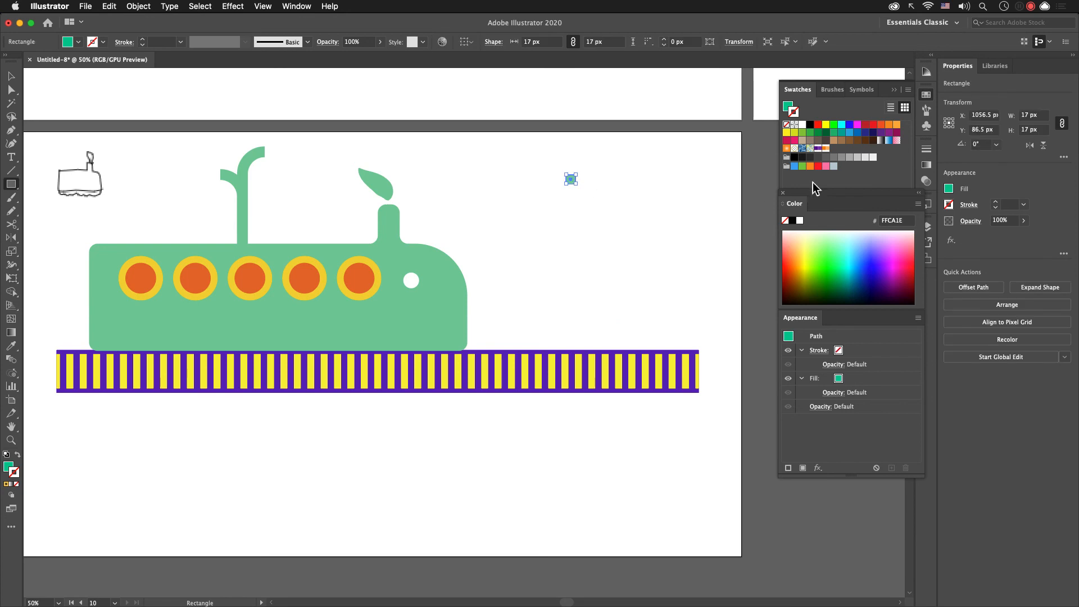
key(x)
click(826, 132)
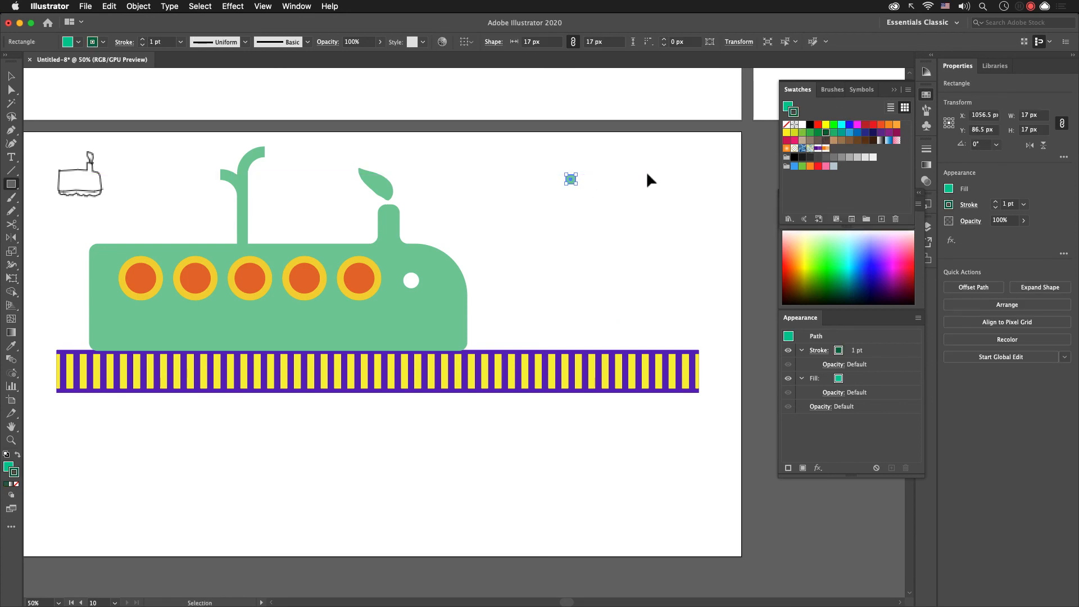
key(slash)
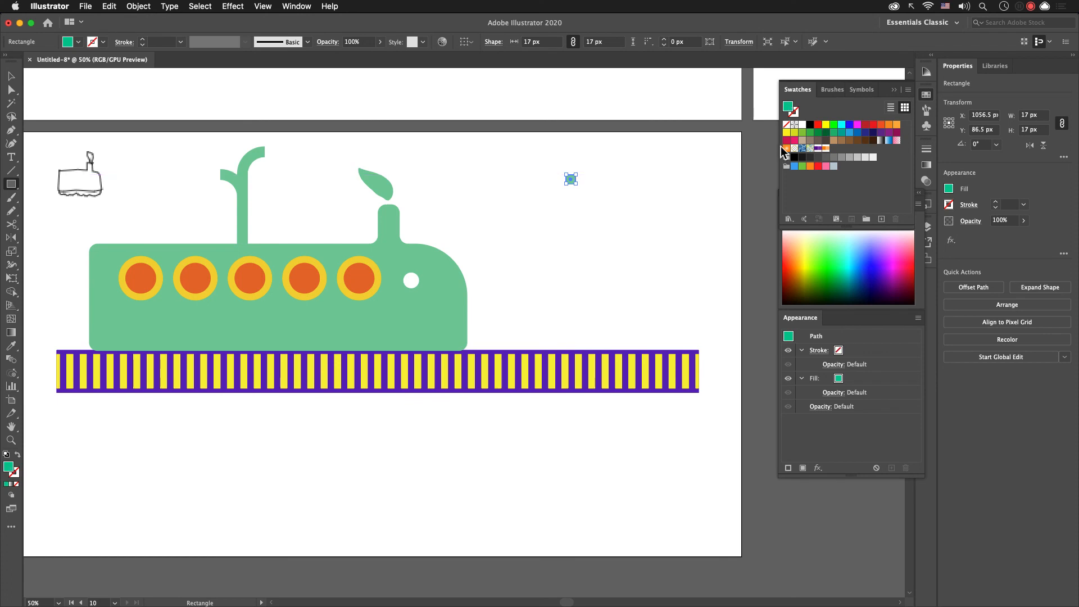
click(858, 140)
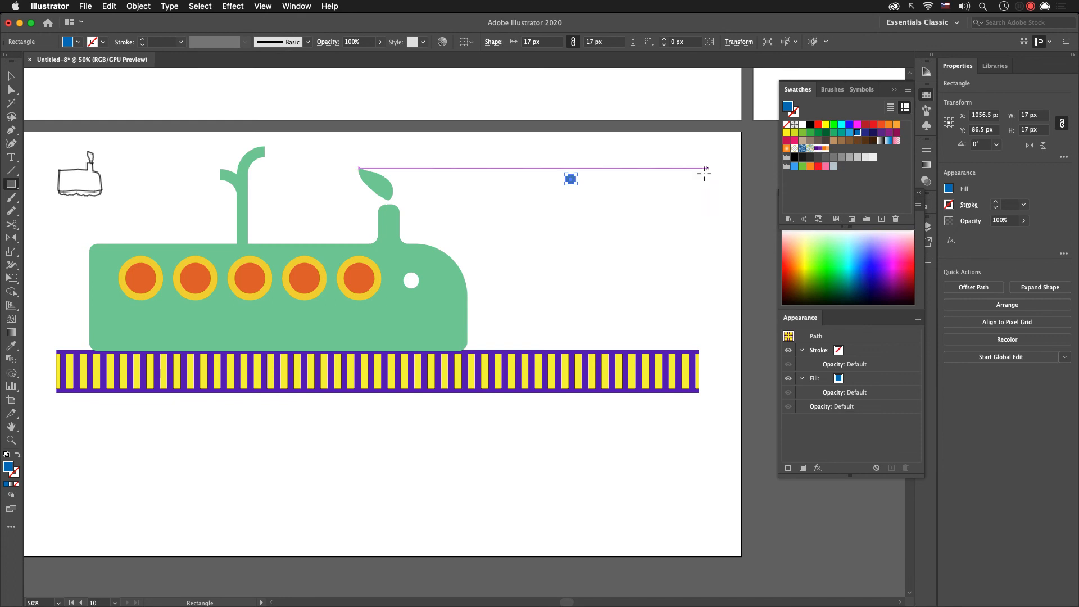
Step: Duplicate the blue square directly beside the original and fill the copy with bright blue
key(v)
drag(571, 179, 583, 184)
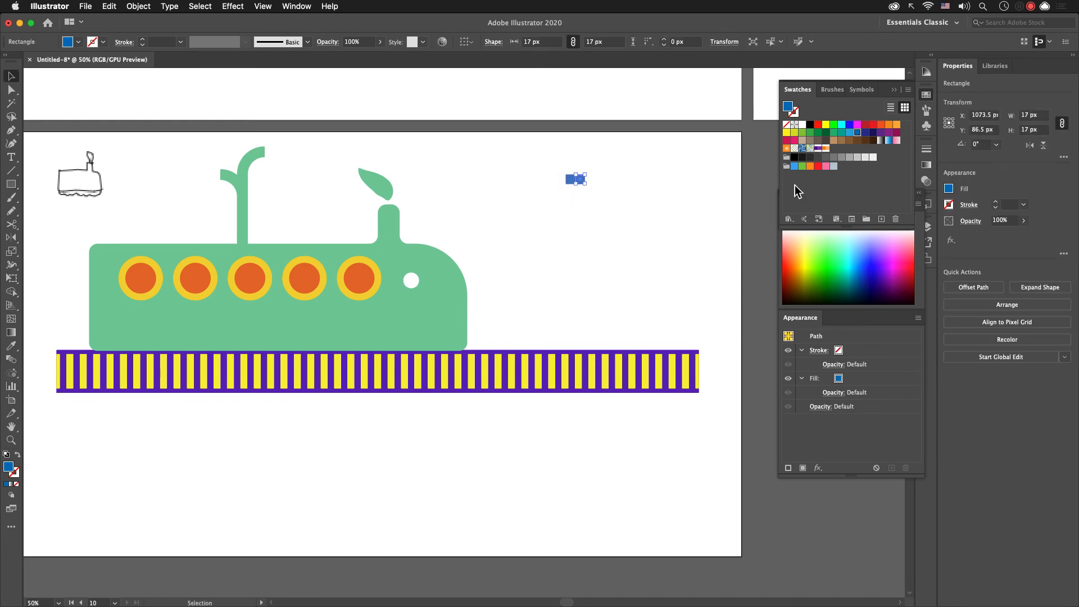
click(849, 124)
Step: Save the two blue squares as a pattern swatch and delete the original squares from the artboard
click(646, 204)
drag(567, 179, 824, 203)
key(super+z)
click(608, 218)
drag(596, 194, 872, 168)
drag(578, 246, 550, 139)
key(Delete)
Step: Fill the train body with the new two-tone blue stripe pattern
scroll(508, 282, left, 2)
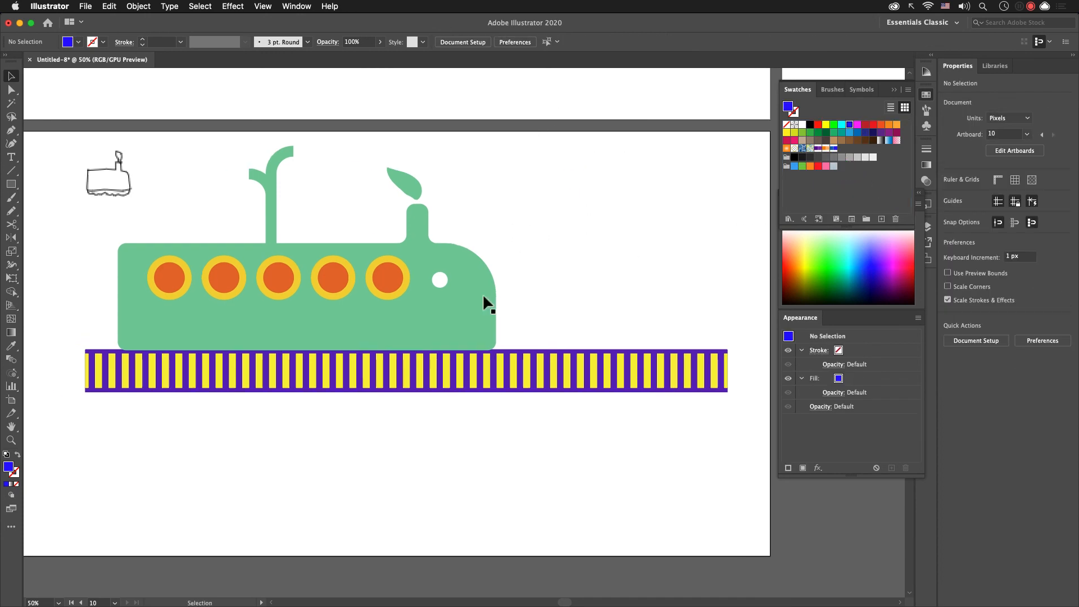
click(493, 284)
click(834, 148)
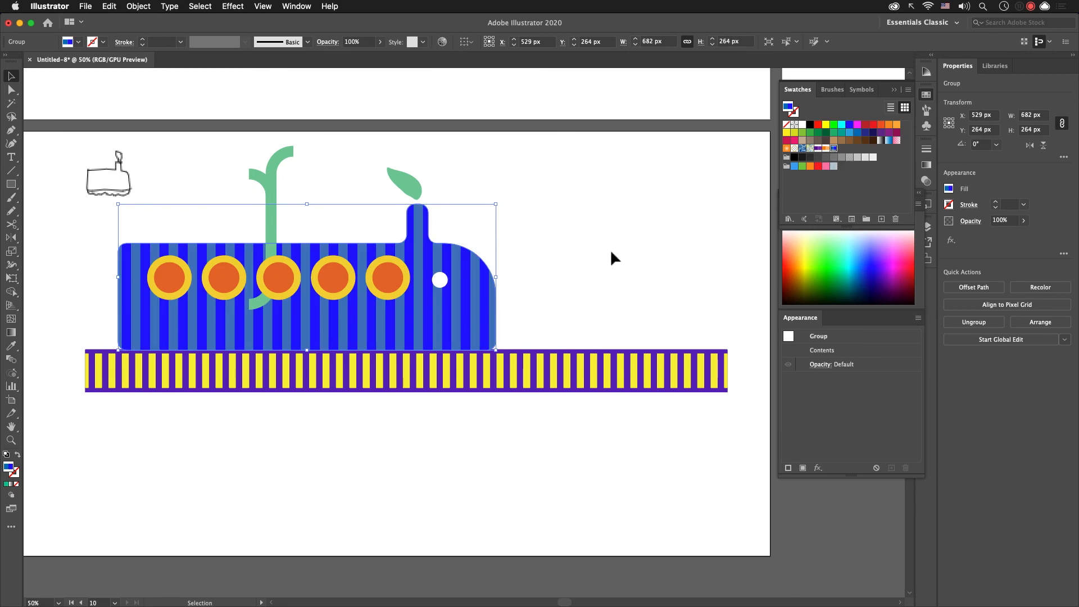
Step: Recolour the strokes of both curved roof pipes bright blue
click(272, 180)
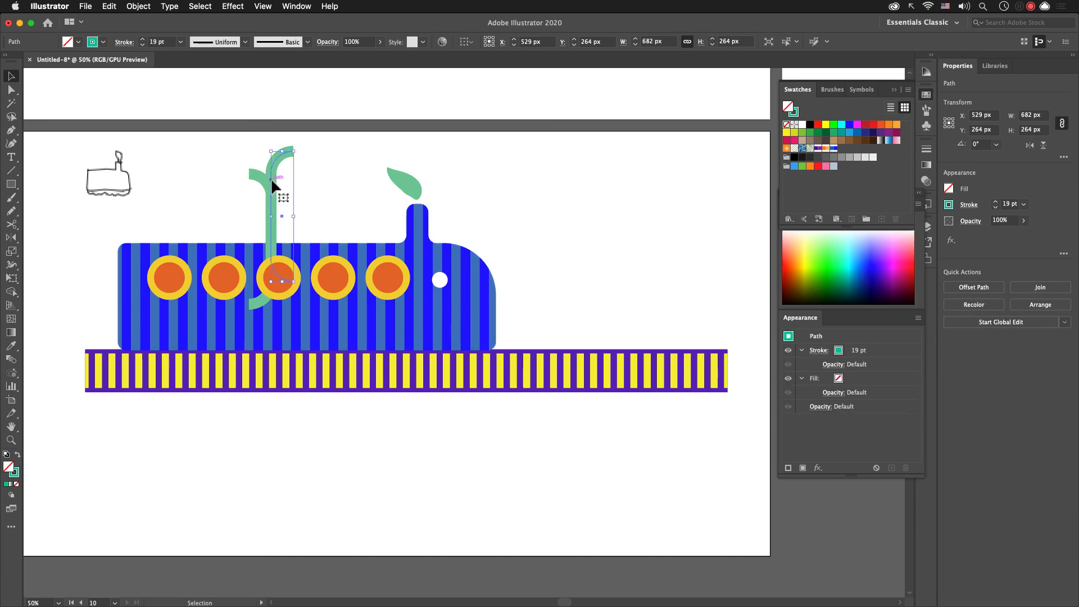
click(16, 476)
click(849, 124)
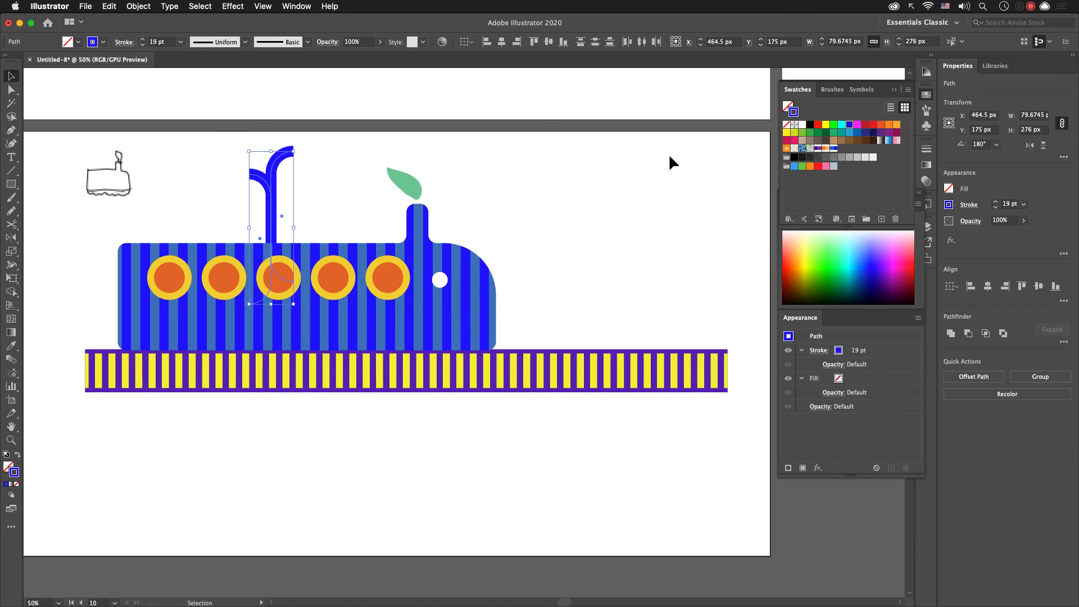
click(614, 188)
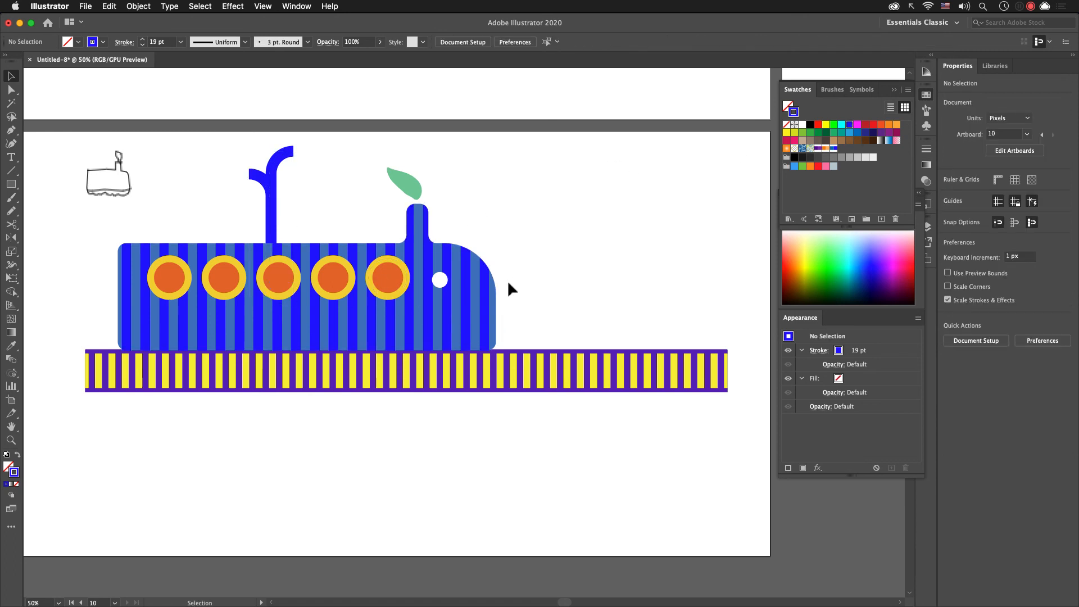
Step: Rotate only the stripe pattern inside the train body by -64°, without transforming the body itself
click(488, 323)
key(r)
key(Return)
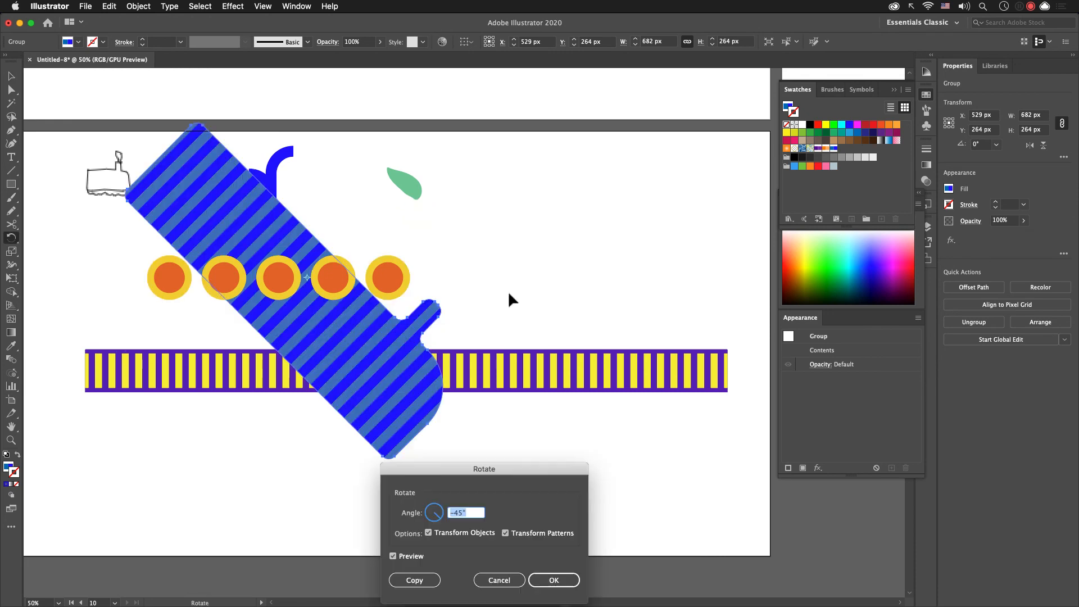
click(456, 536)
drag(518, 474, 704, 253)
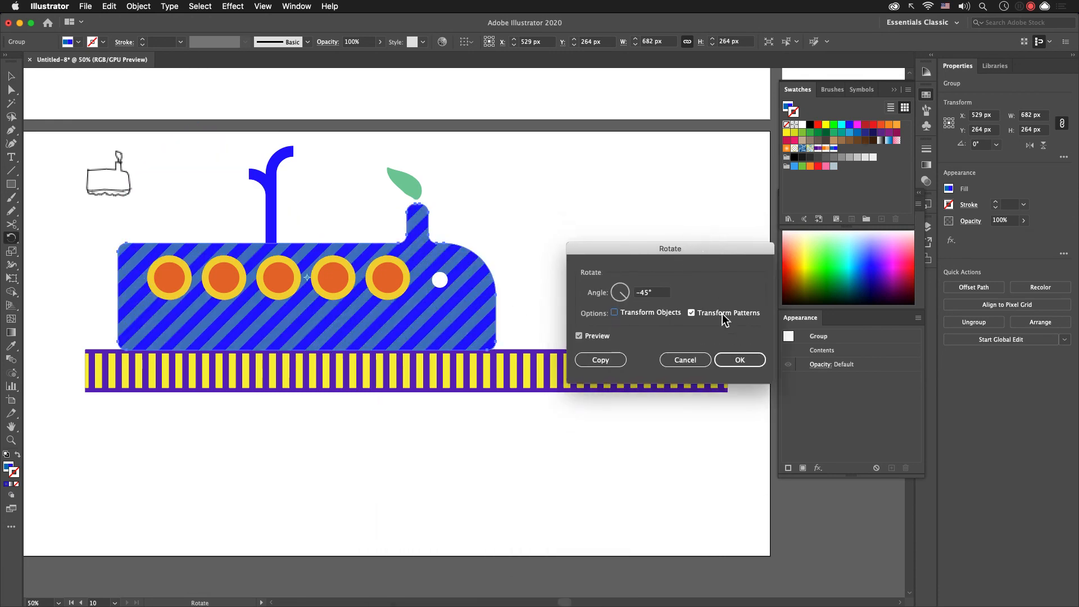
click(661, 293)
key(shift+Up)
key(shift+Up)
key(shift+Up)
key(shift+Down)
key(shift+Down)
key(shift+Down)
key(shift+Down)
key(shift+Up)
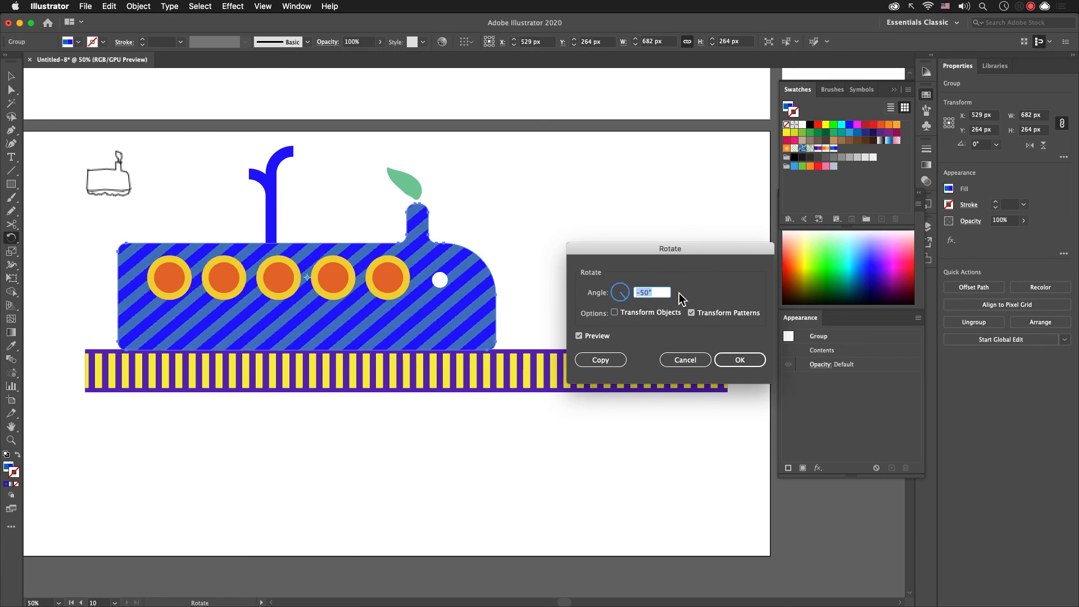
key(Down)
key(Down)
key(Down)
key(Down)
key(Down)
key(Down)
key(Down)
key(Down)
key(Down)
key(Down)
key(Down)
key(Down)
key(Down)
key(Down)
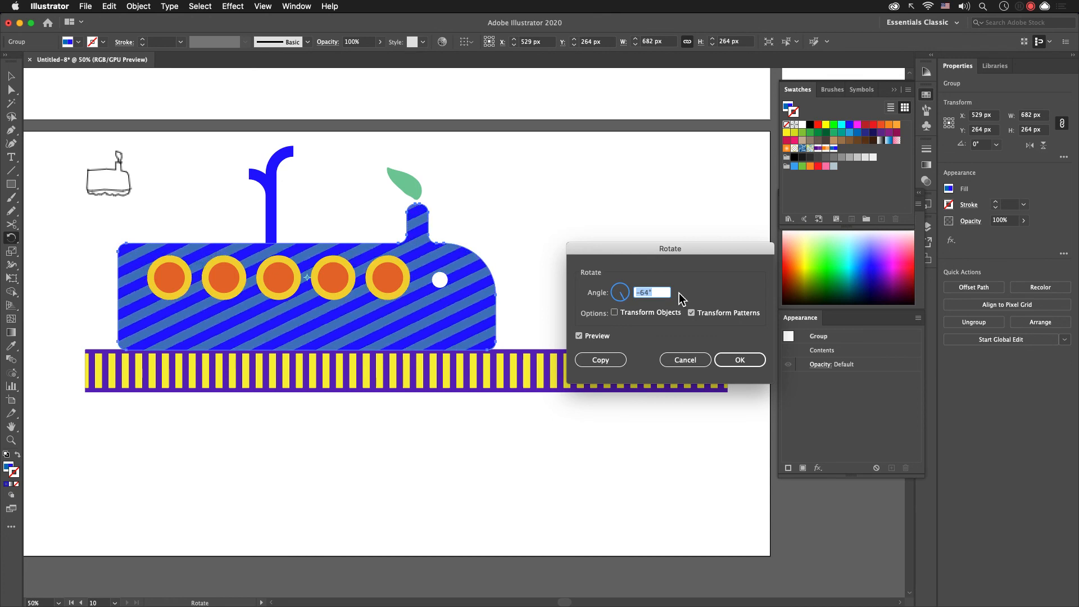
click(731, 360)
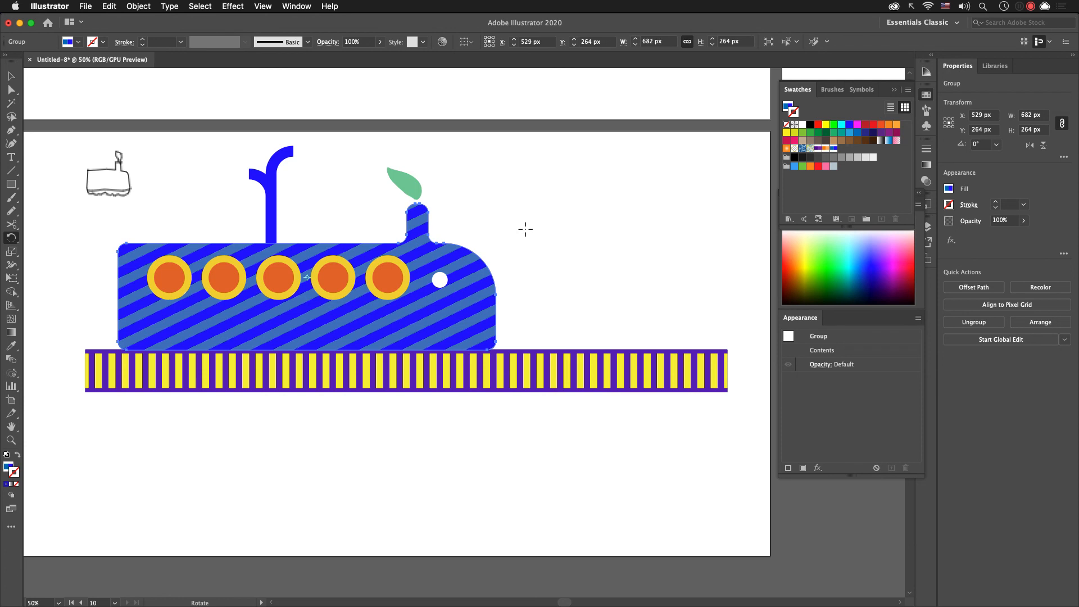
key(v)
click(447, 152)
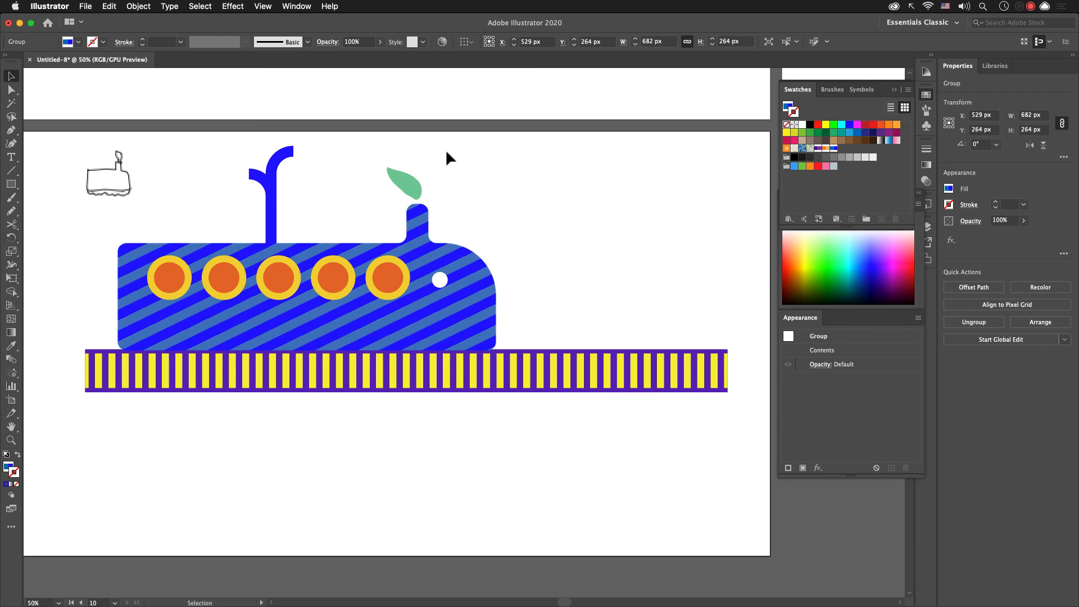
Step: Copy the taller roof pipe to the empty space ahead of the train and rotate it to lie horizontally with its ends pointing up
click(279, 156)
drag(279, 163, 598, 203)
drag(619, 289, 694, 213)
drag(588, 234, 580, 258)
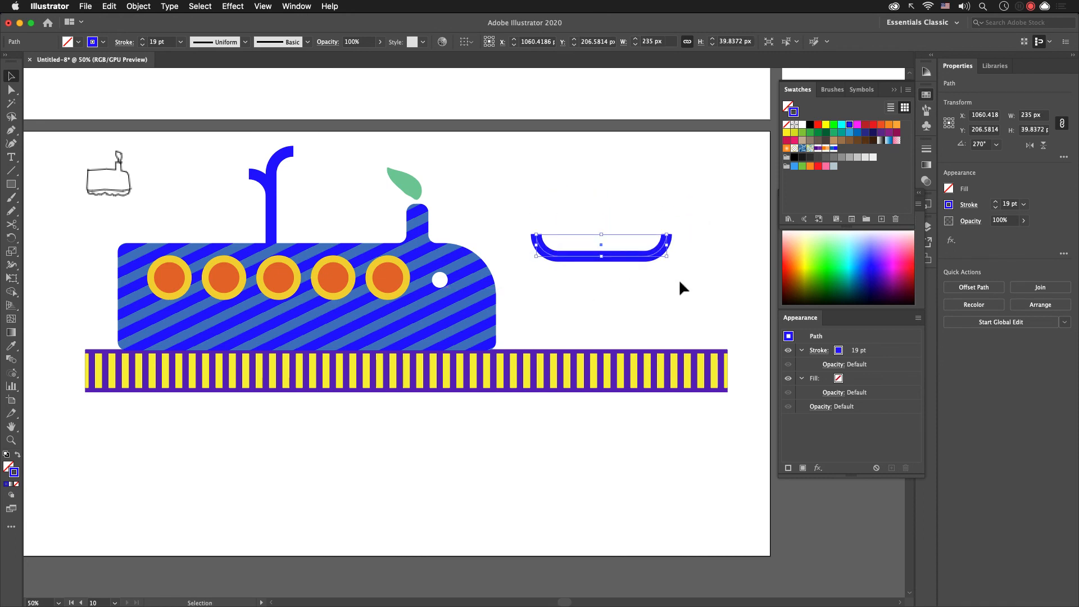
Step: Trim the copied pipe down to a single quarter-circle arc by deleting its other anchor points
key(a)
drag(687, 294, 629, 211)
key(Delete)
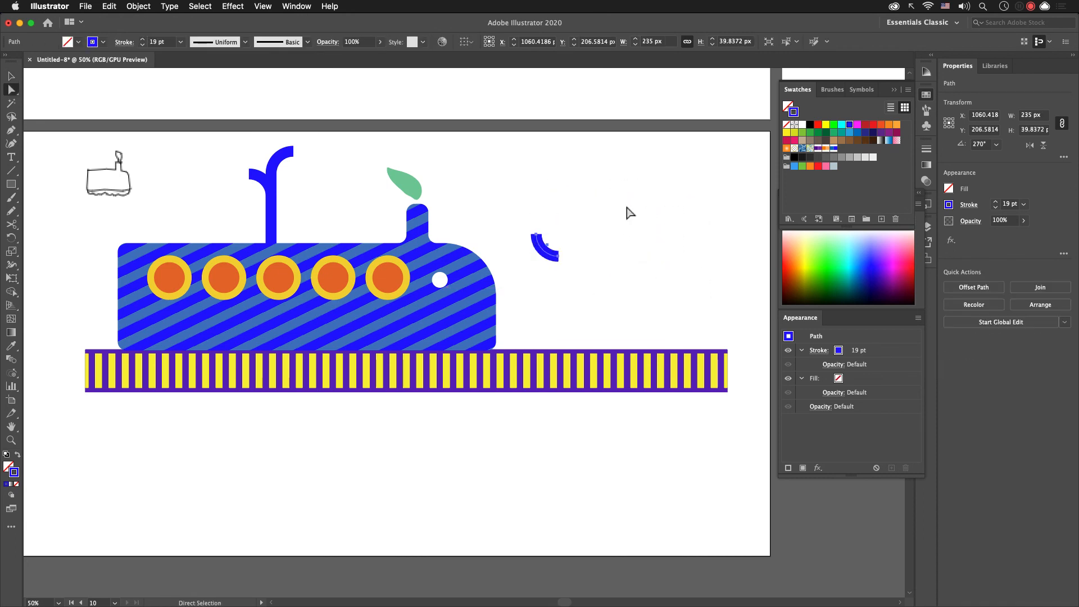
Step: Place the arc on the train's lower front edge as a smiling mouth and colour its stroke light grey
key(v)
click(581, 277)
drag(548, 262, 485, 327)
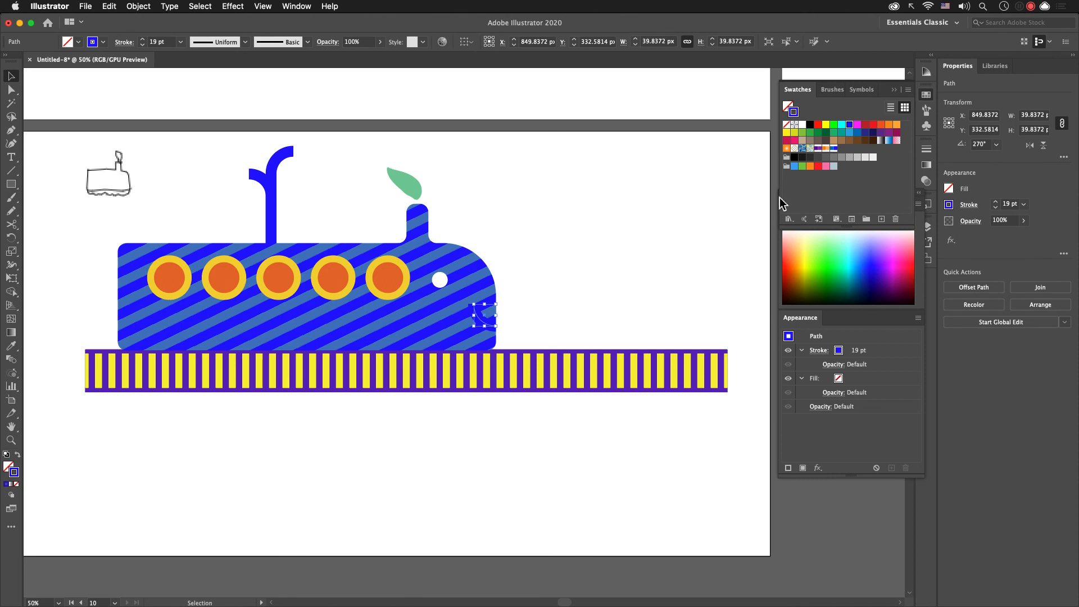
click(834, 166)
click(623, 272)
click(487, 332)
click(493, 326)
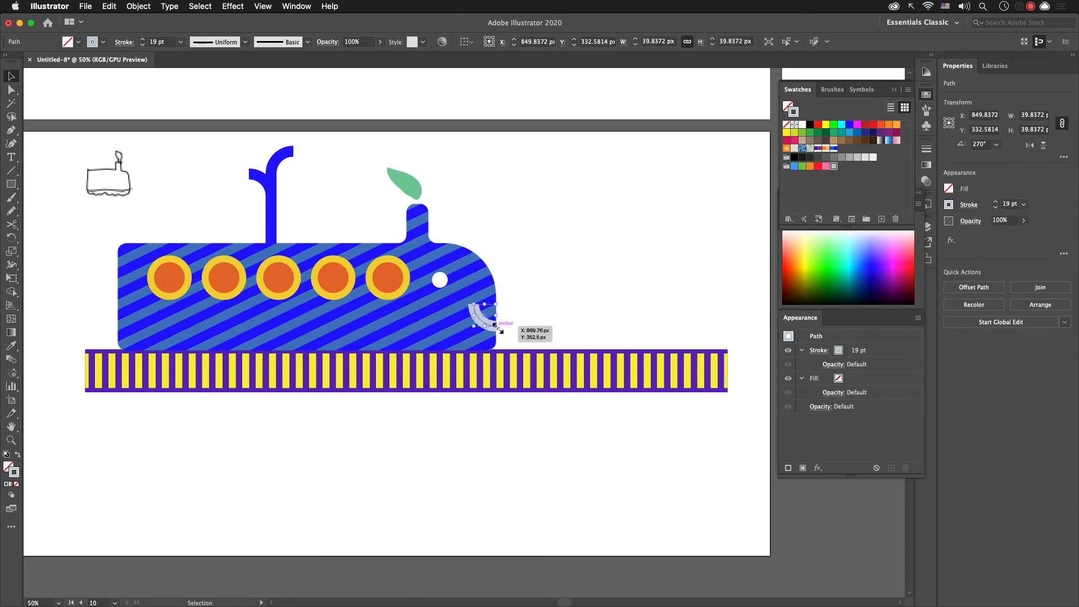
click(582, 325)
Step: Taper the mouth stroke with the Width tool by narrowing its upper, inner end
click(491, 324)
key(shift+w)
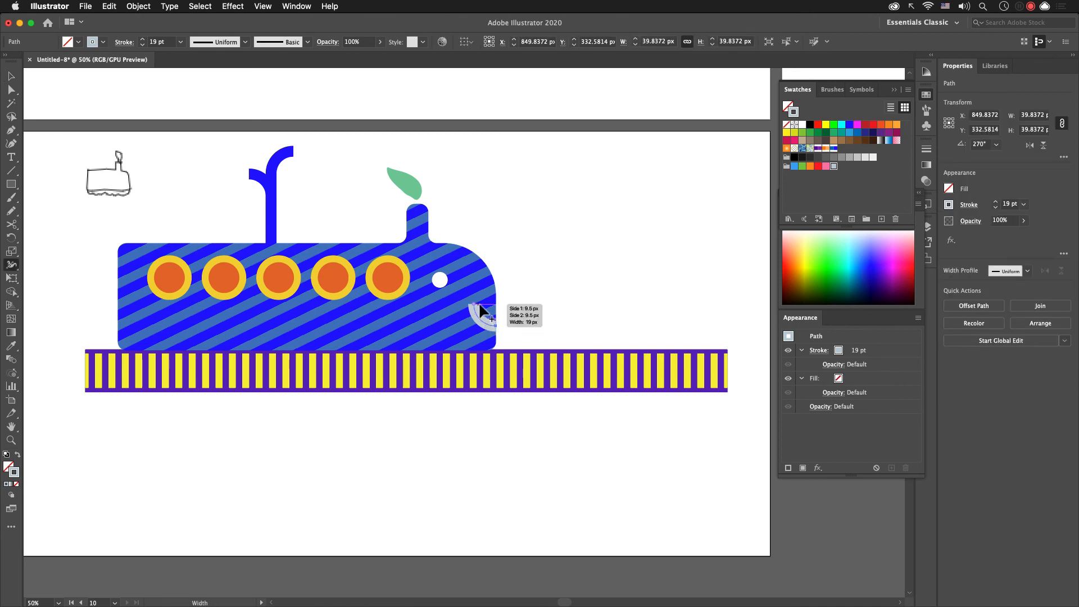
drag(479, 305, 474, 305)
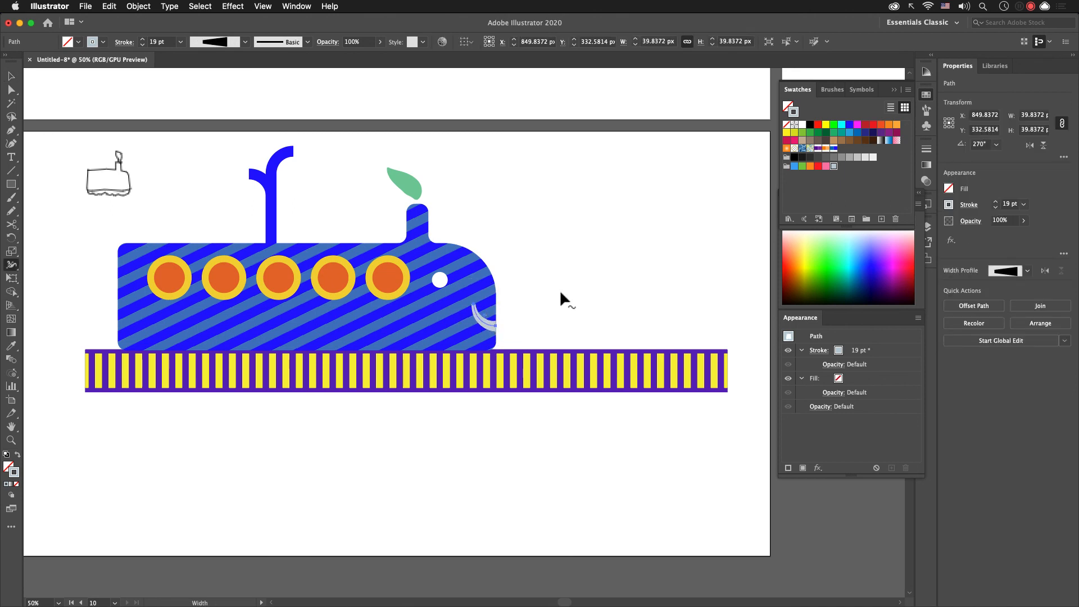
key(v)
click(616, 271)
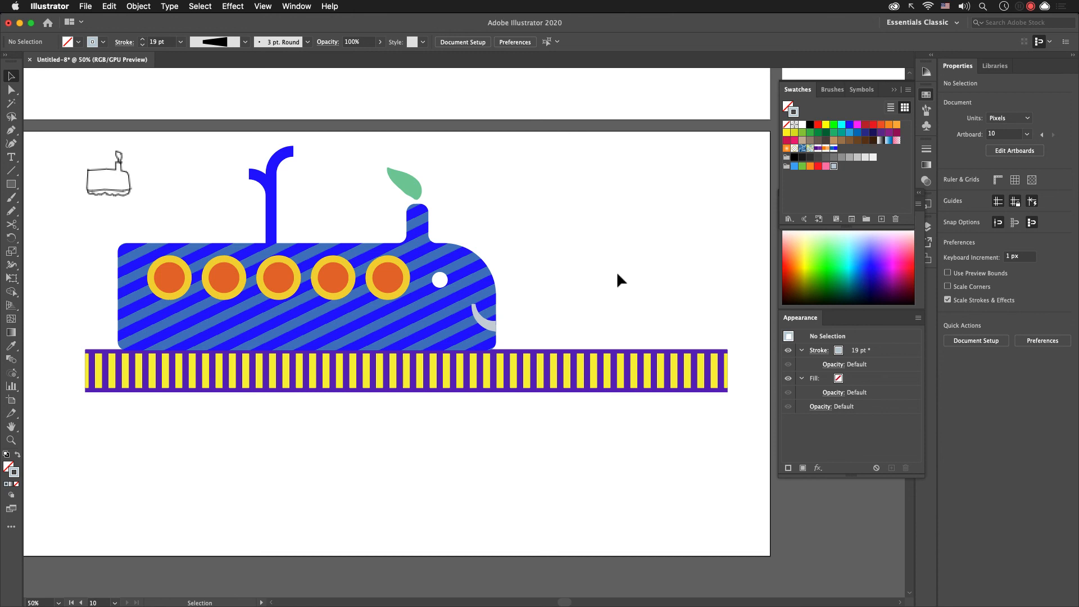
key(super+s)
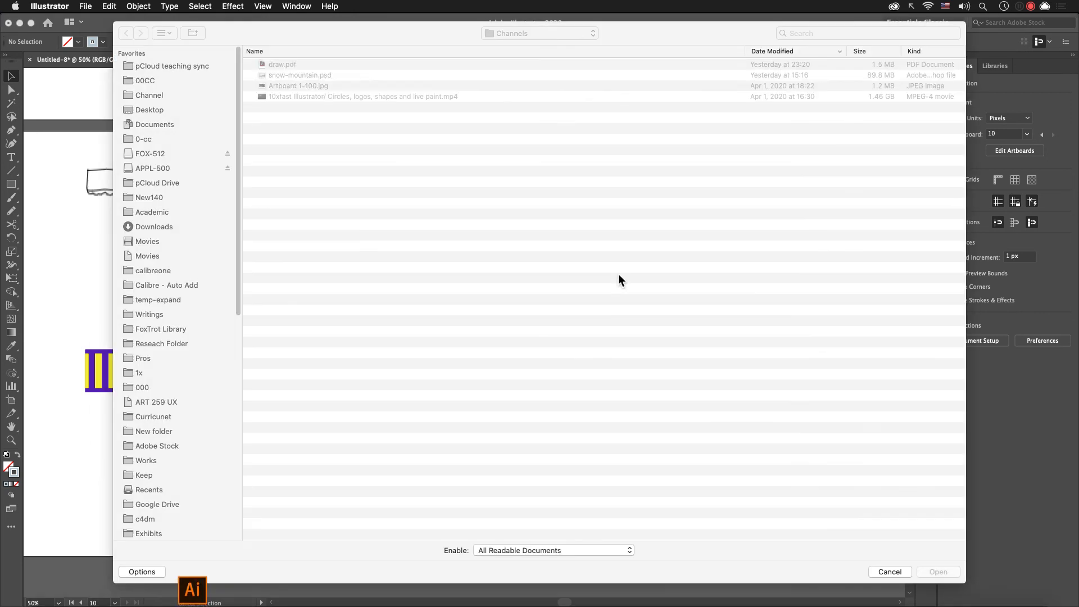
click(878, 572)
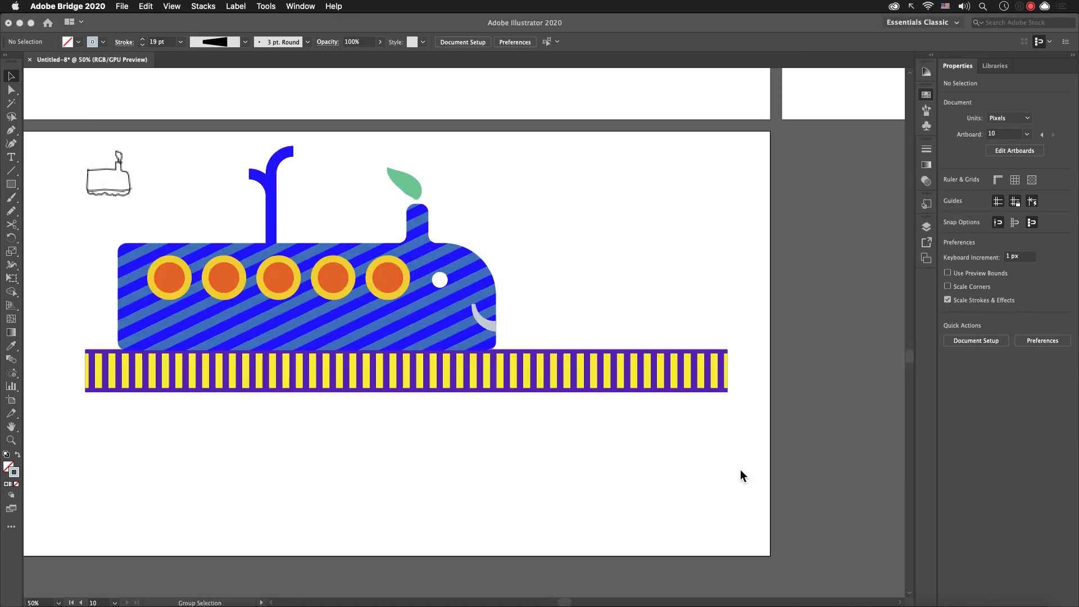
click(570, 285)
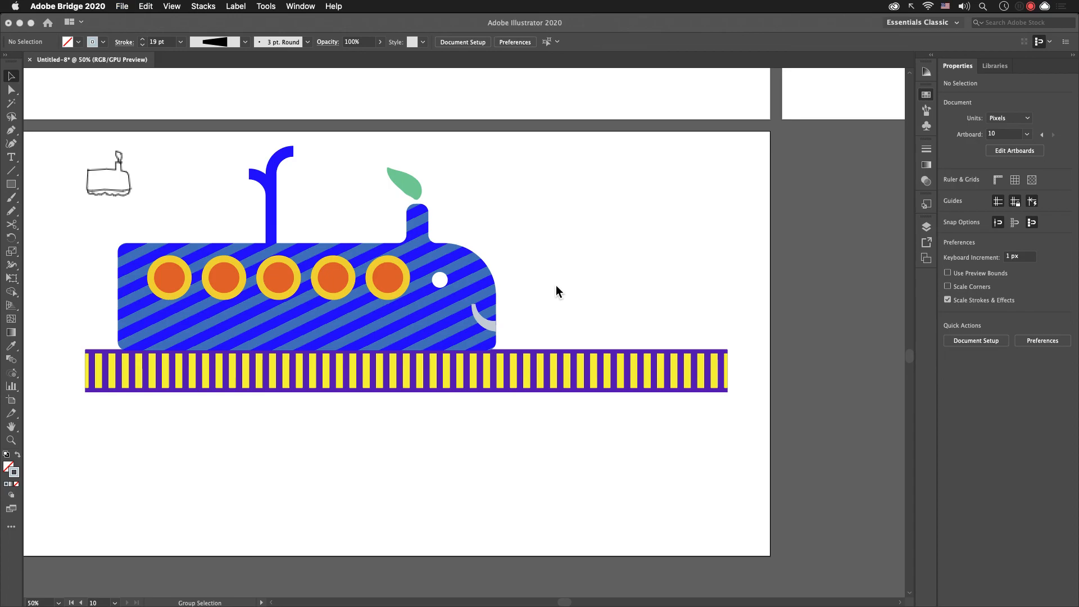
click(652, 292)
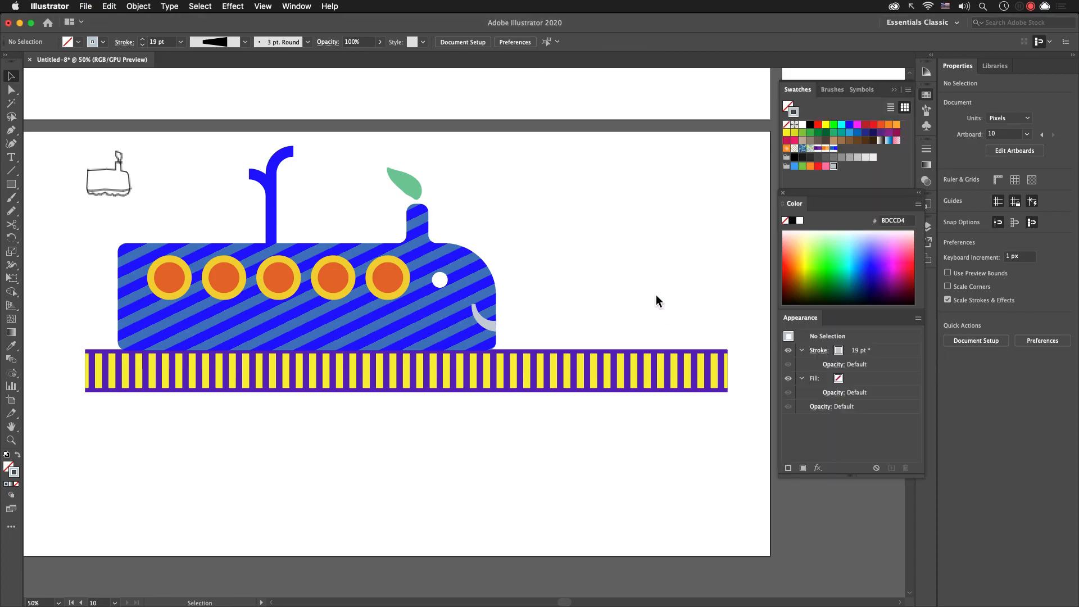
Step: Show an overview of all artboards with the panels hidden and make the first artboard active
key(super+alt+0)
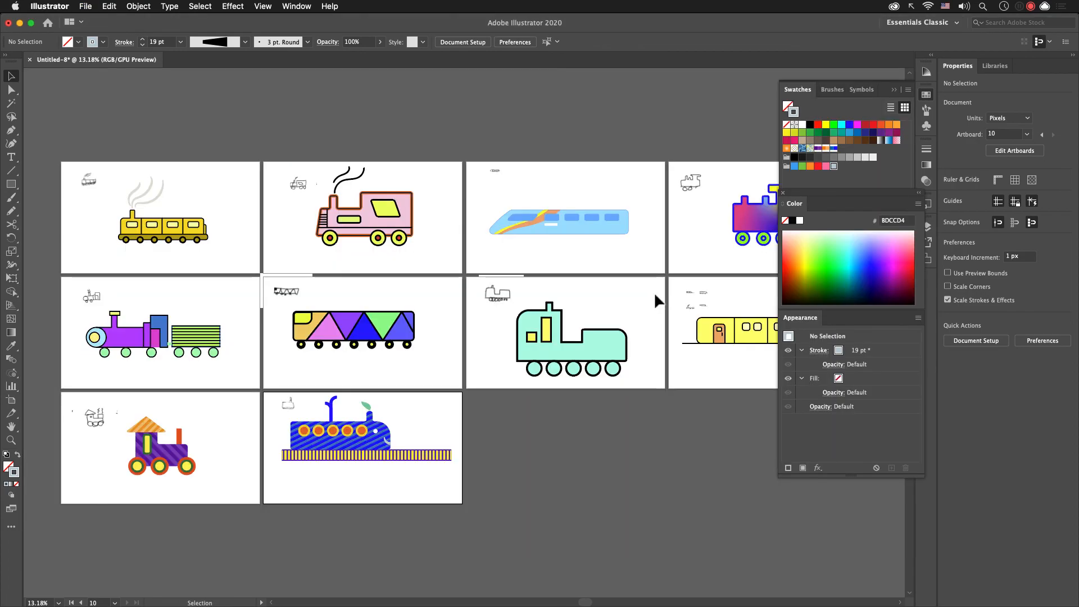
key(Tab)
drag(656, 454, 708, 471)
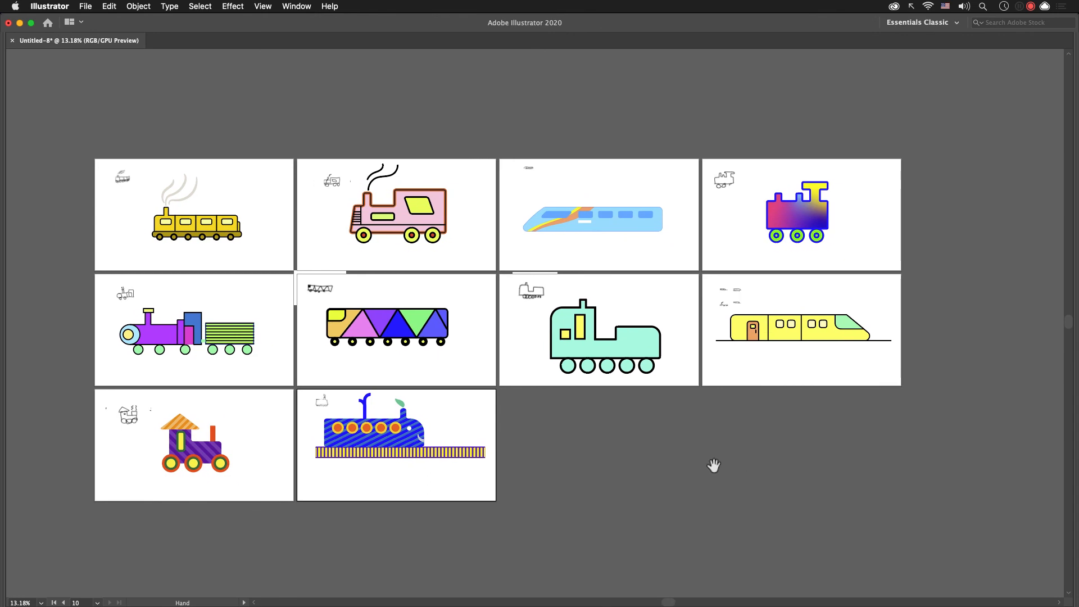
click(258, 212)
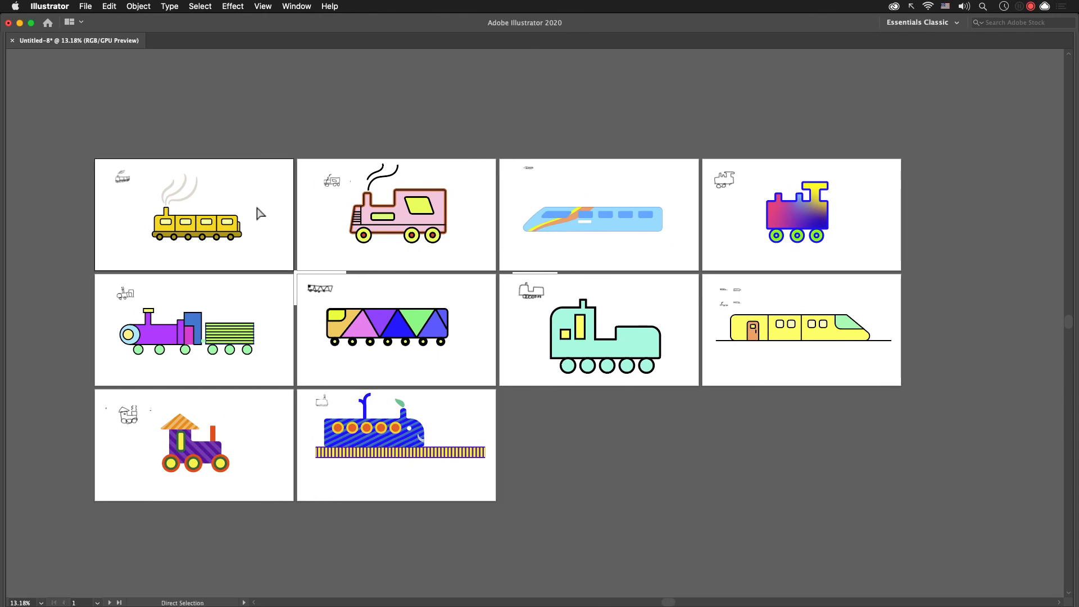
key(super+1)
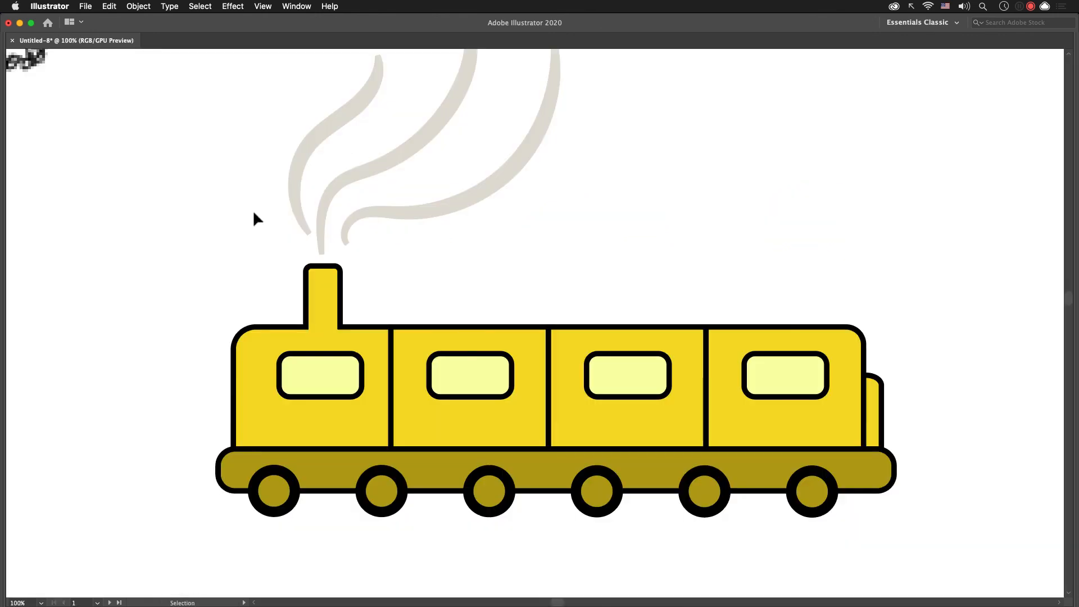
Step: Review the train illustrations in presentation mode, going through the artboards from the first to the tenth
key(shift+f)
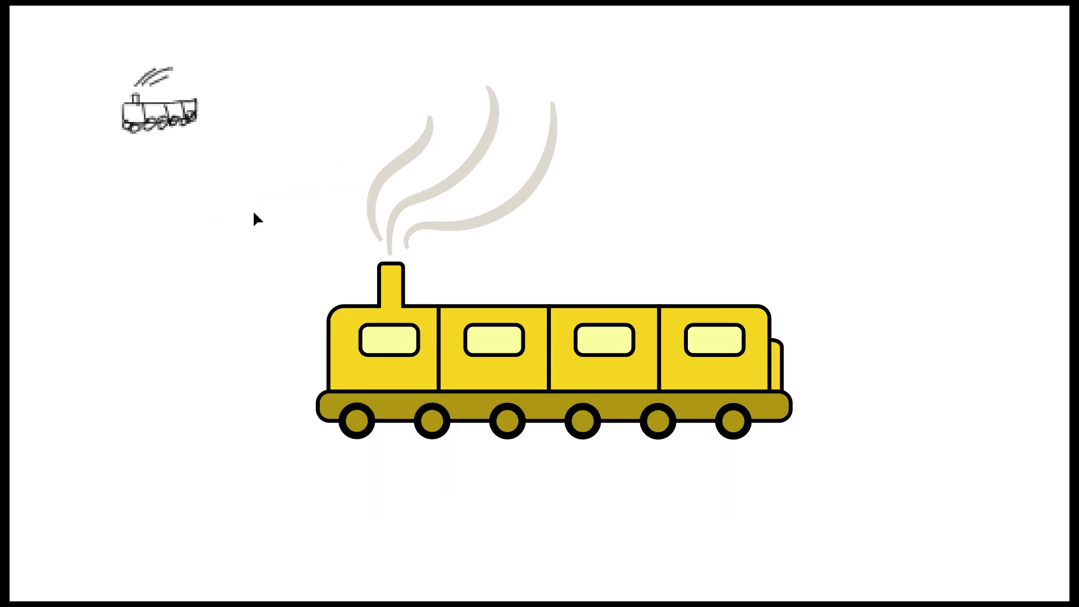
key(Right)
key(Left)
key(Right)
key(Right)
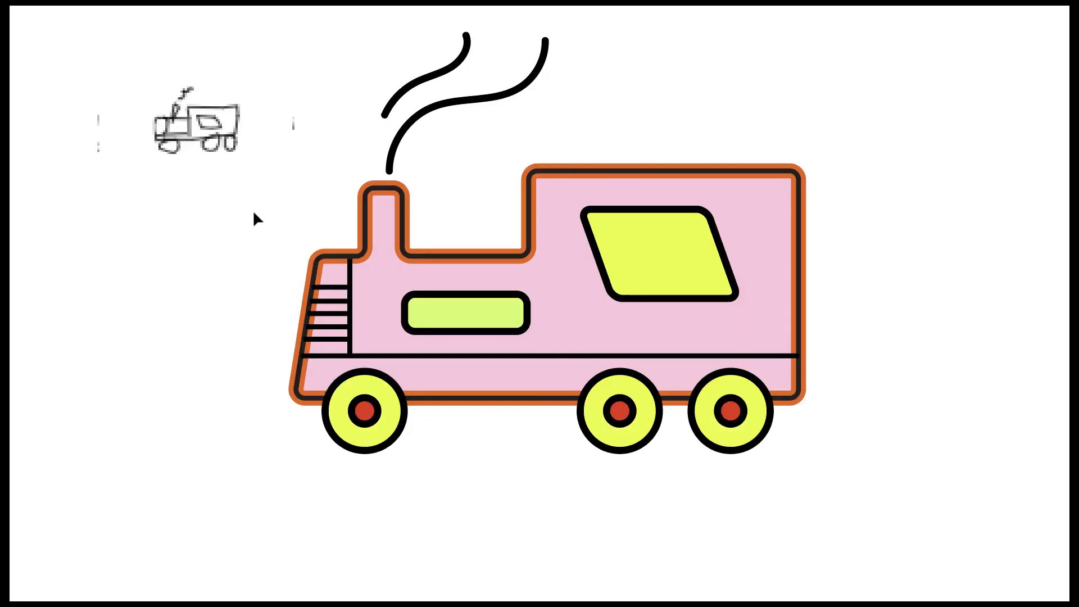
key(Left)
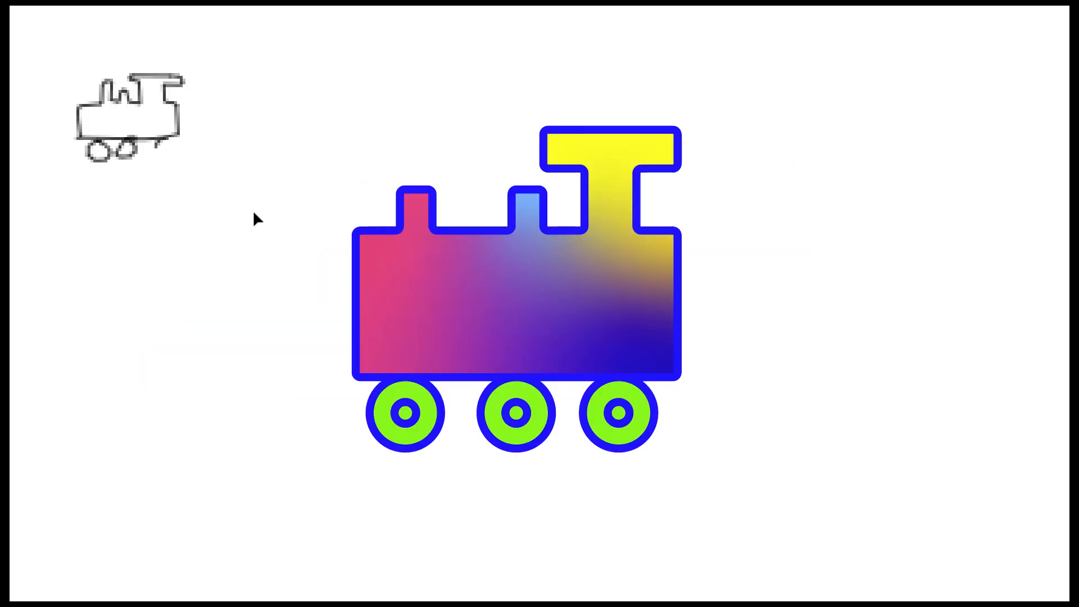
key(Right)
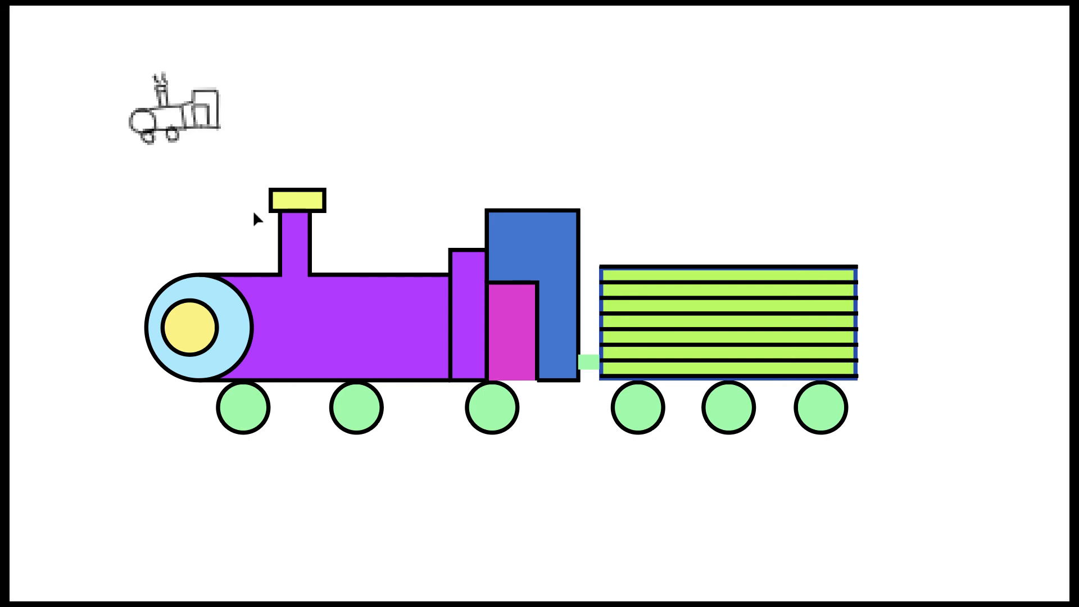
key(Right)
key(Right)
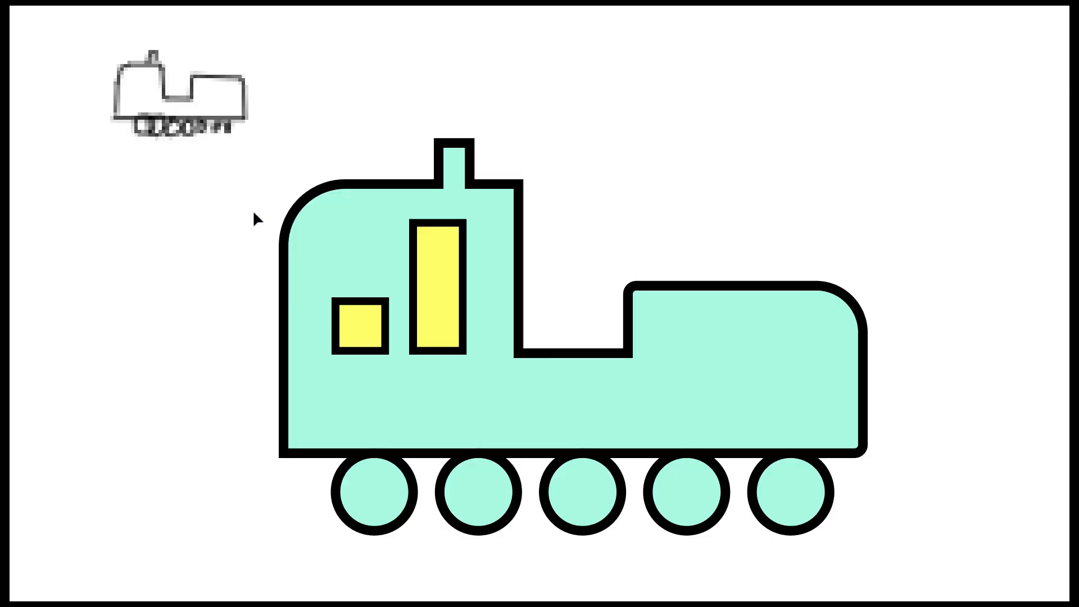
key(Right)
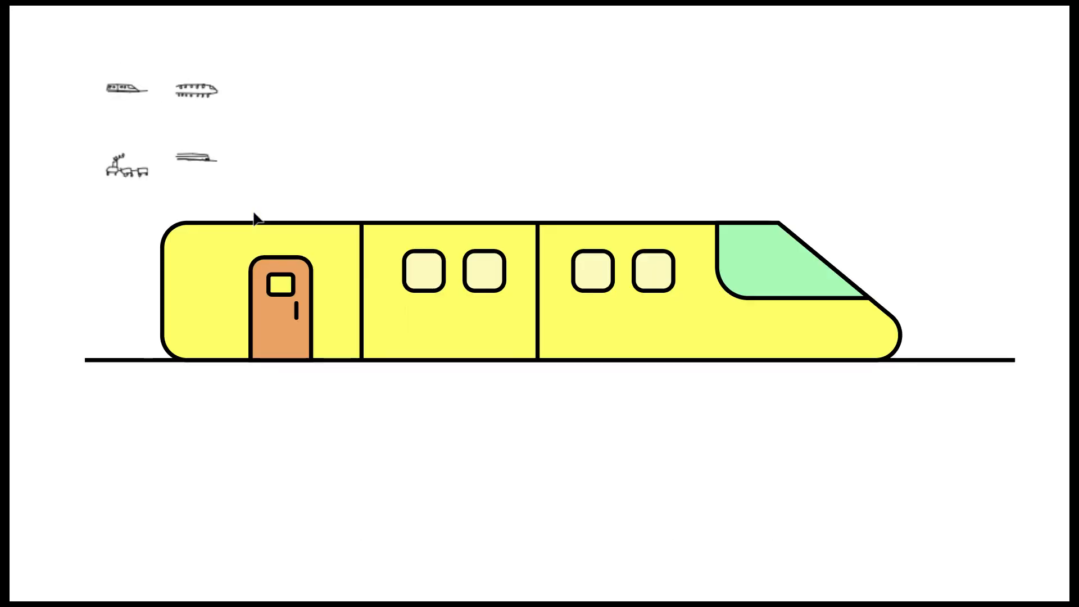
key(Right)
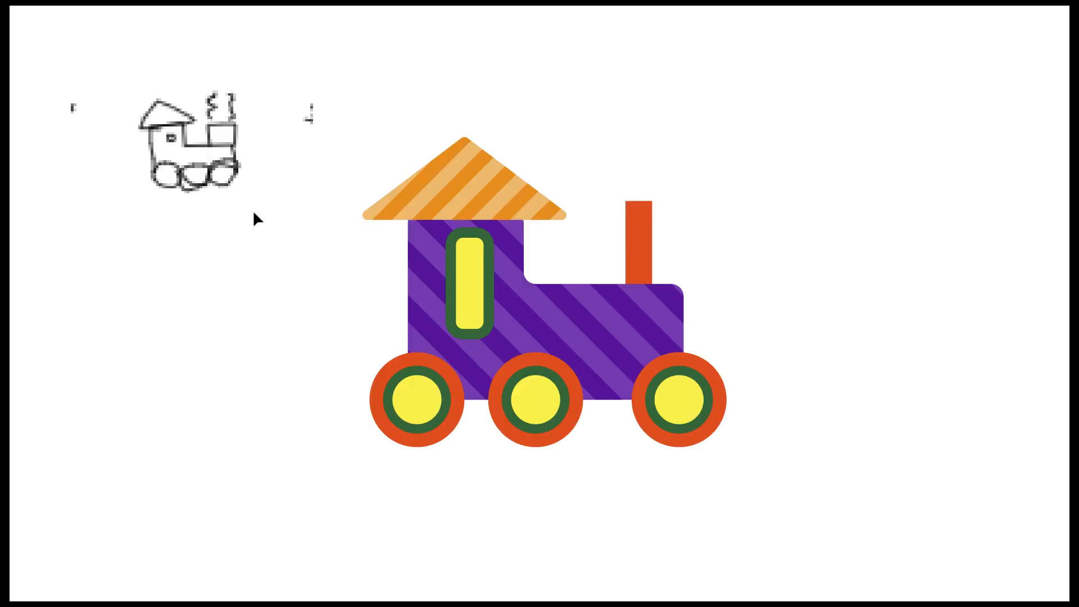
key(Right)
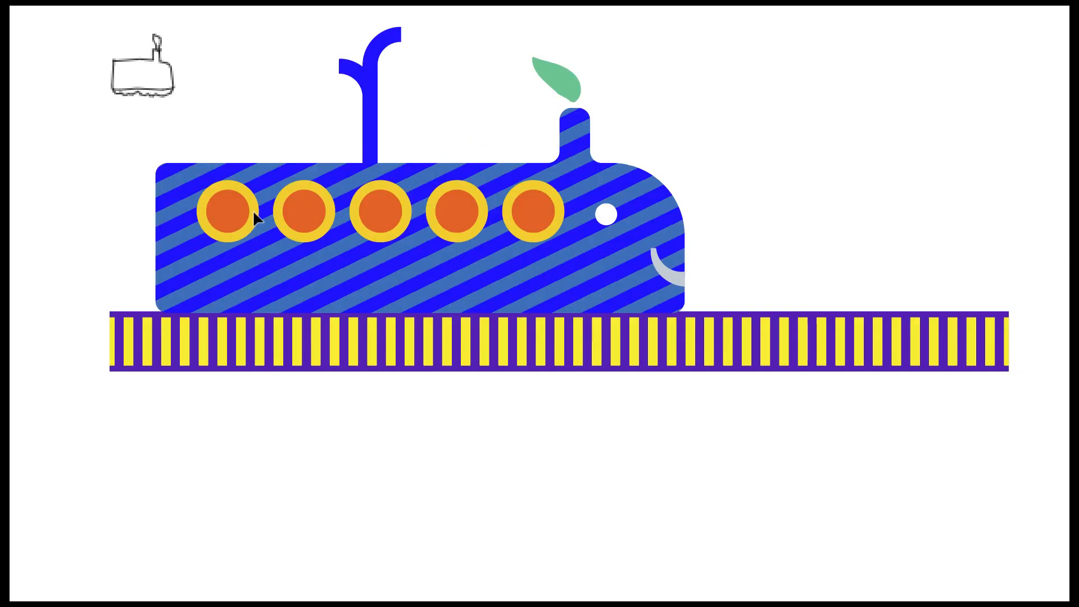